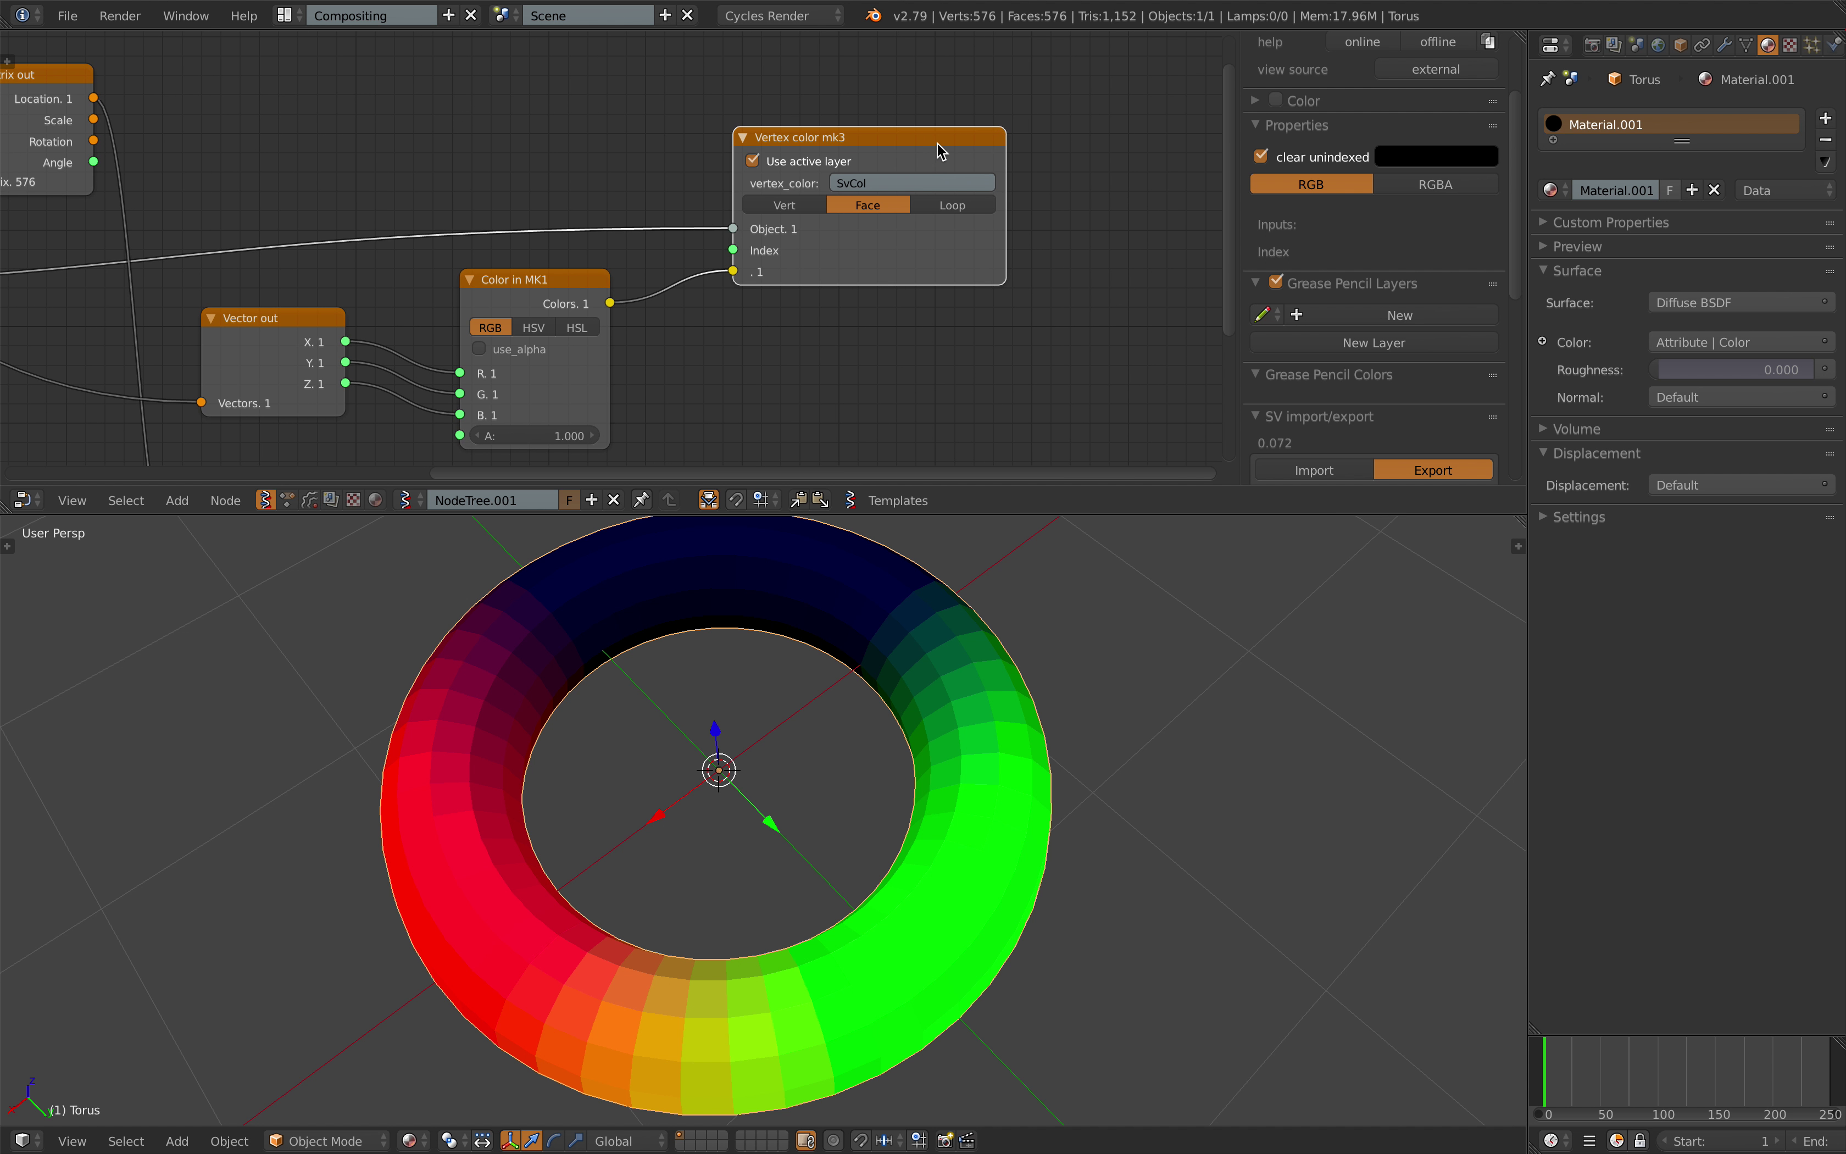
- Examine the Vertex color mk3 node setup, the coloured torus and the Sverchok side panels
left_click_drag(990, 151, 1012, 141)
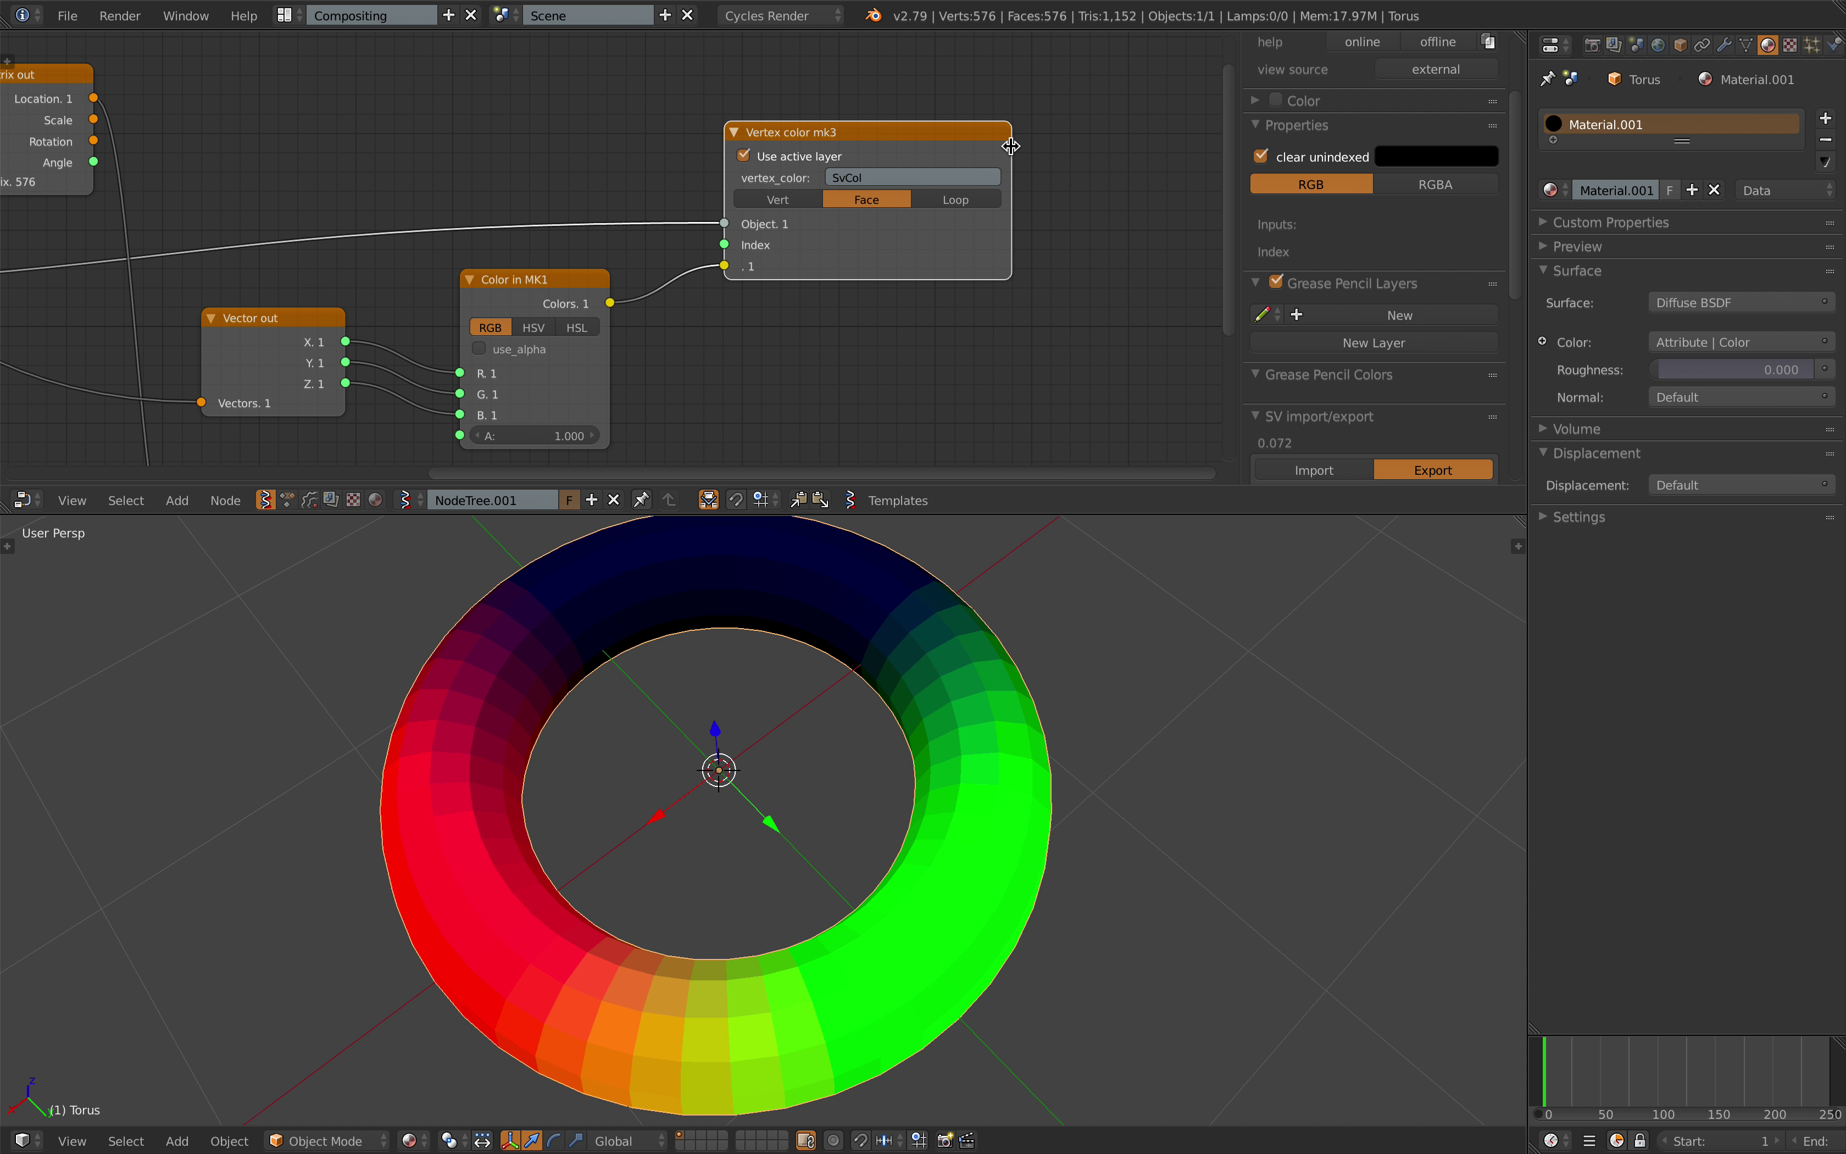
middle_click_drag(1061, 159, 1051, 176)
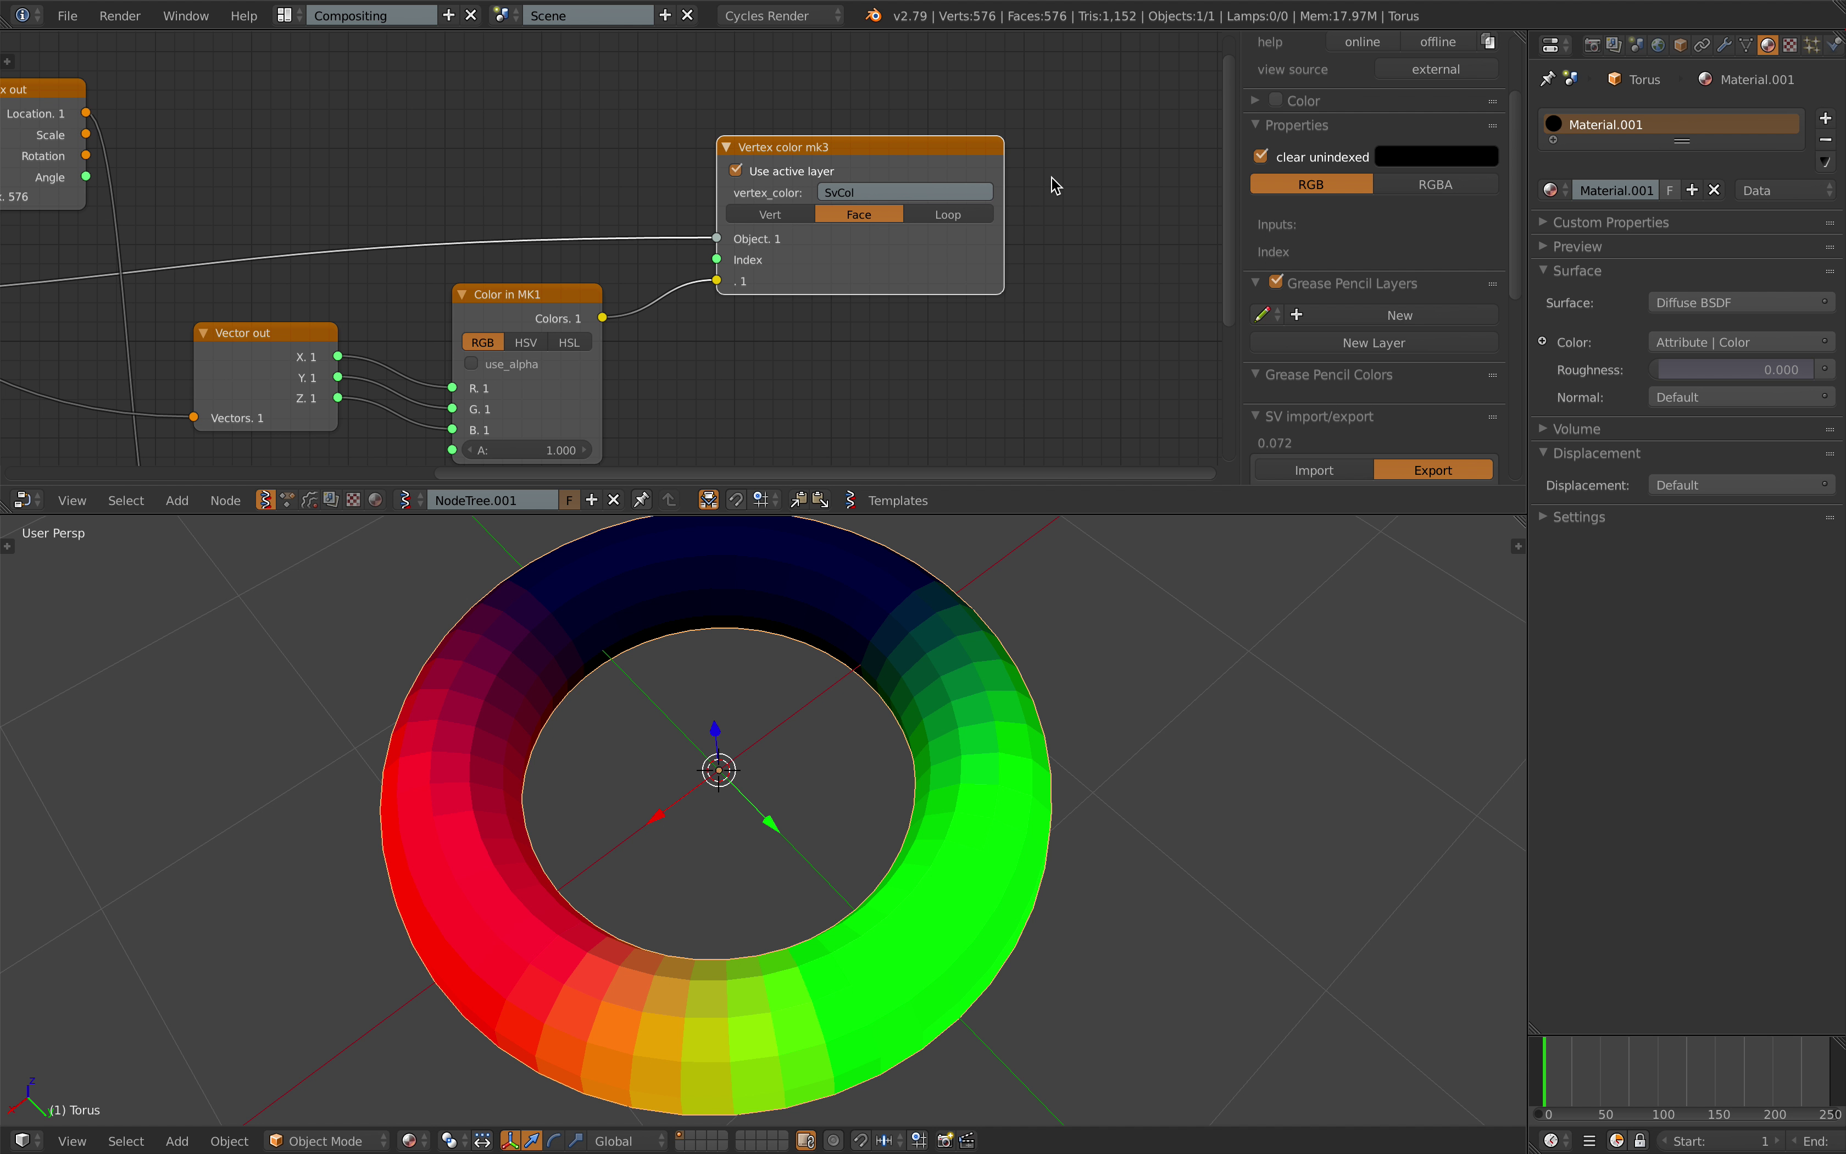
left_click_drag(876, 146, 893, 159)
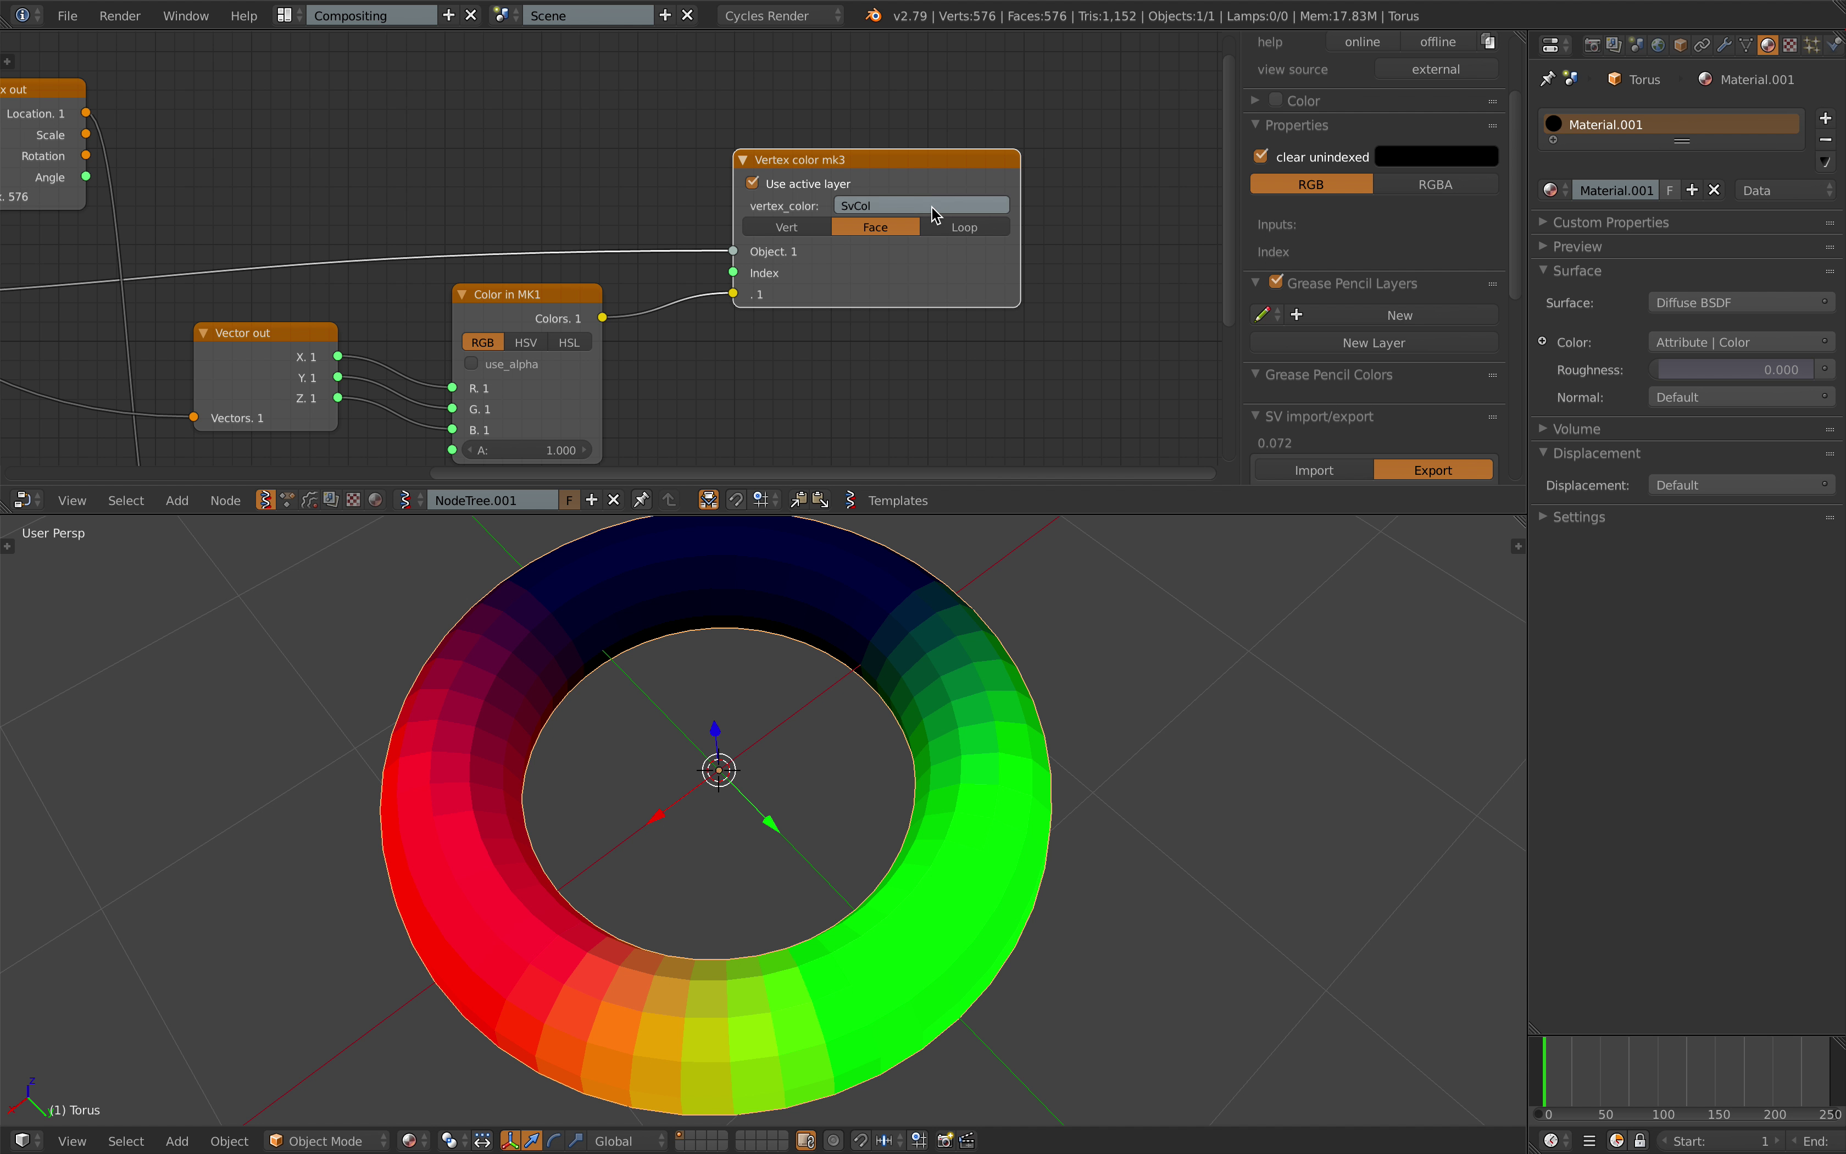
left_click_drag(1513, 242, 1515, 409)
middle_click_drag(1040, 140, 1051, 182)
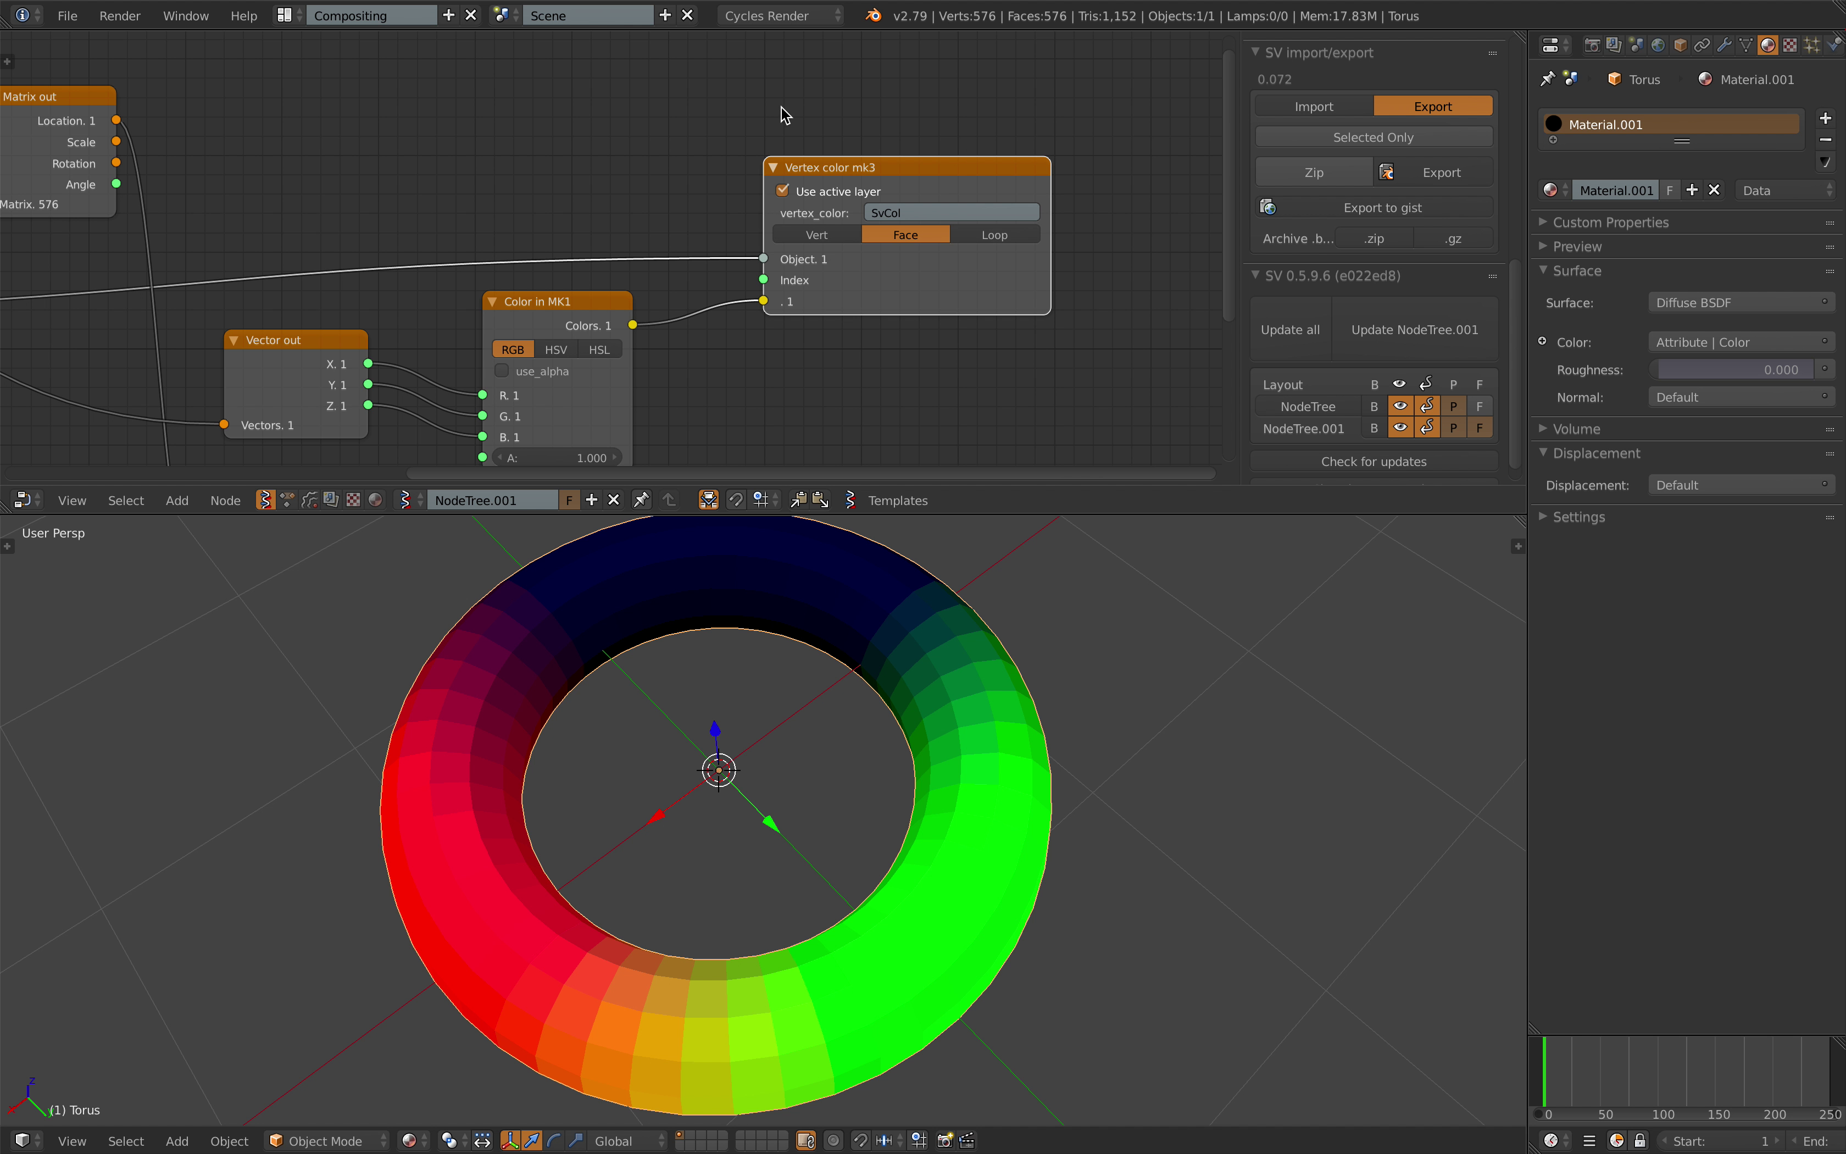
scroll(963, 213, "down", 1)
middle_click_drag(913, 673, 950, 618)
scroll(950, 618, "down", 1)
middle_click_drag(909, 281, 986, 244)
scroll(1309, 317, "down", 1)
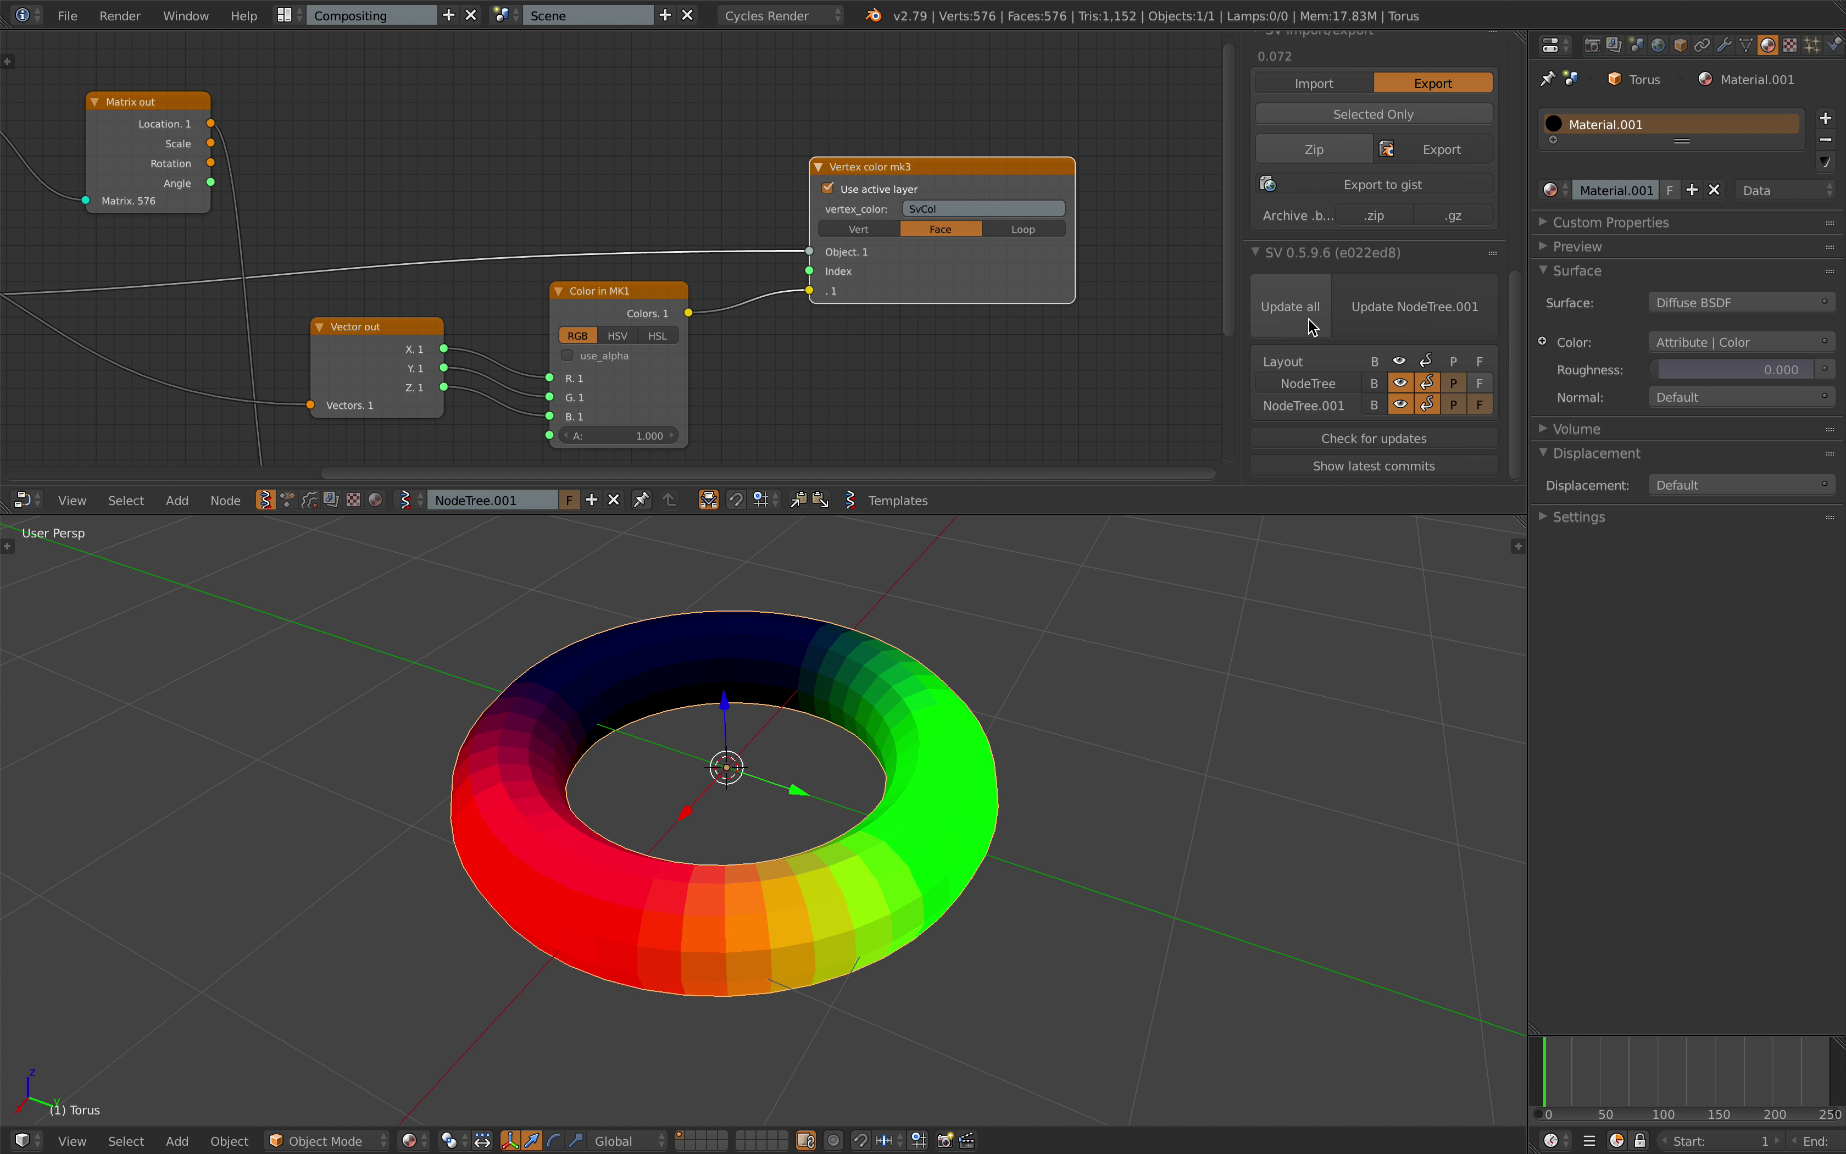
scroll(1309, 317, "up", 5)
scroll(1309, 320, "up", 2)
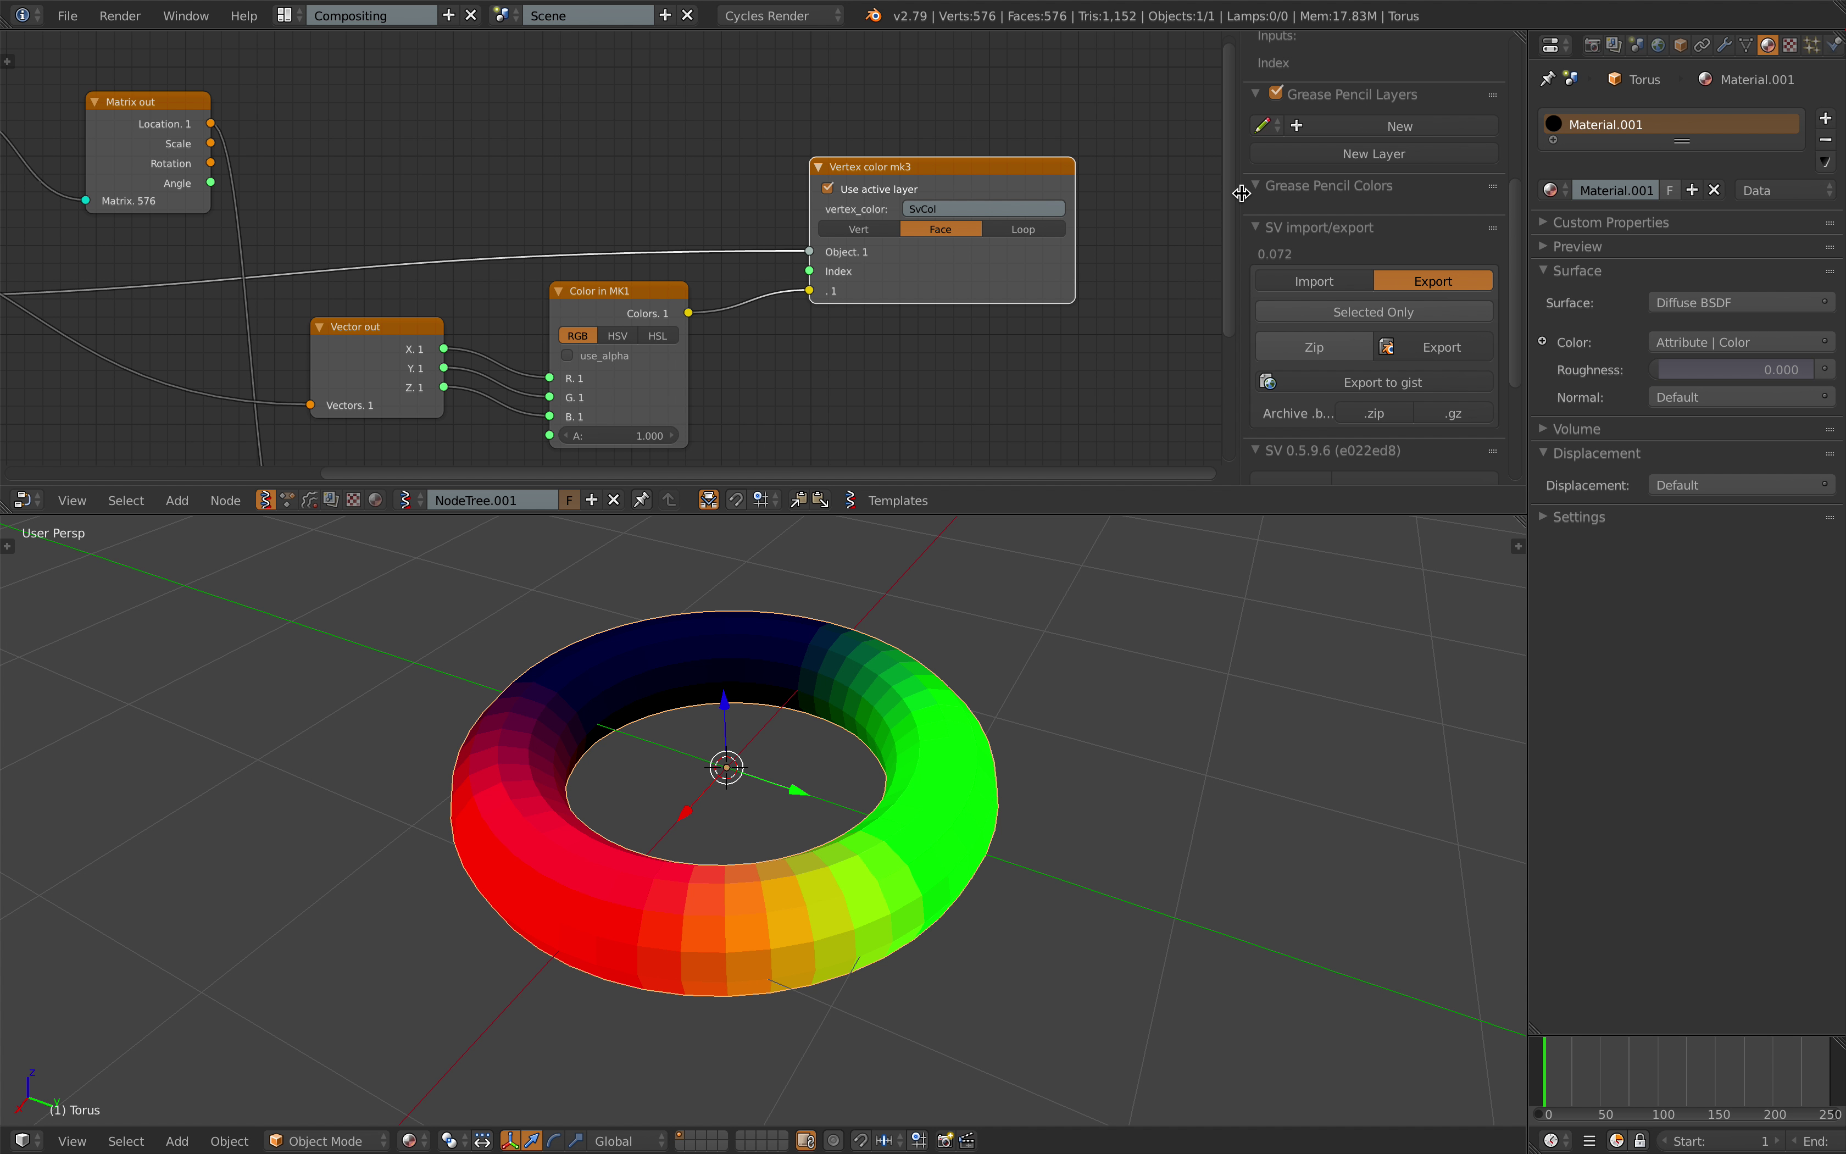
left_click_drag(1241, 193, 1213, 191)
left_click_drag(955, 169, 936, 153)
left_click_drag(1517, 214, 1538, 345)
scroll(1526, 328, "up", 6)
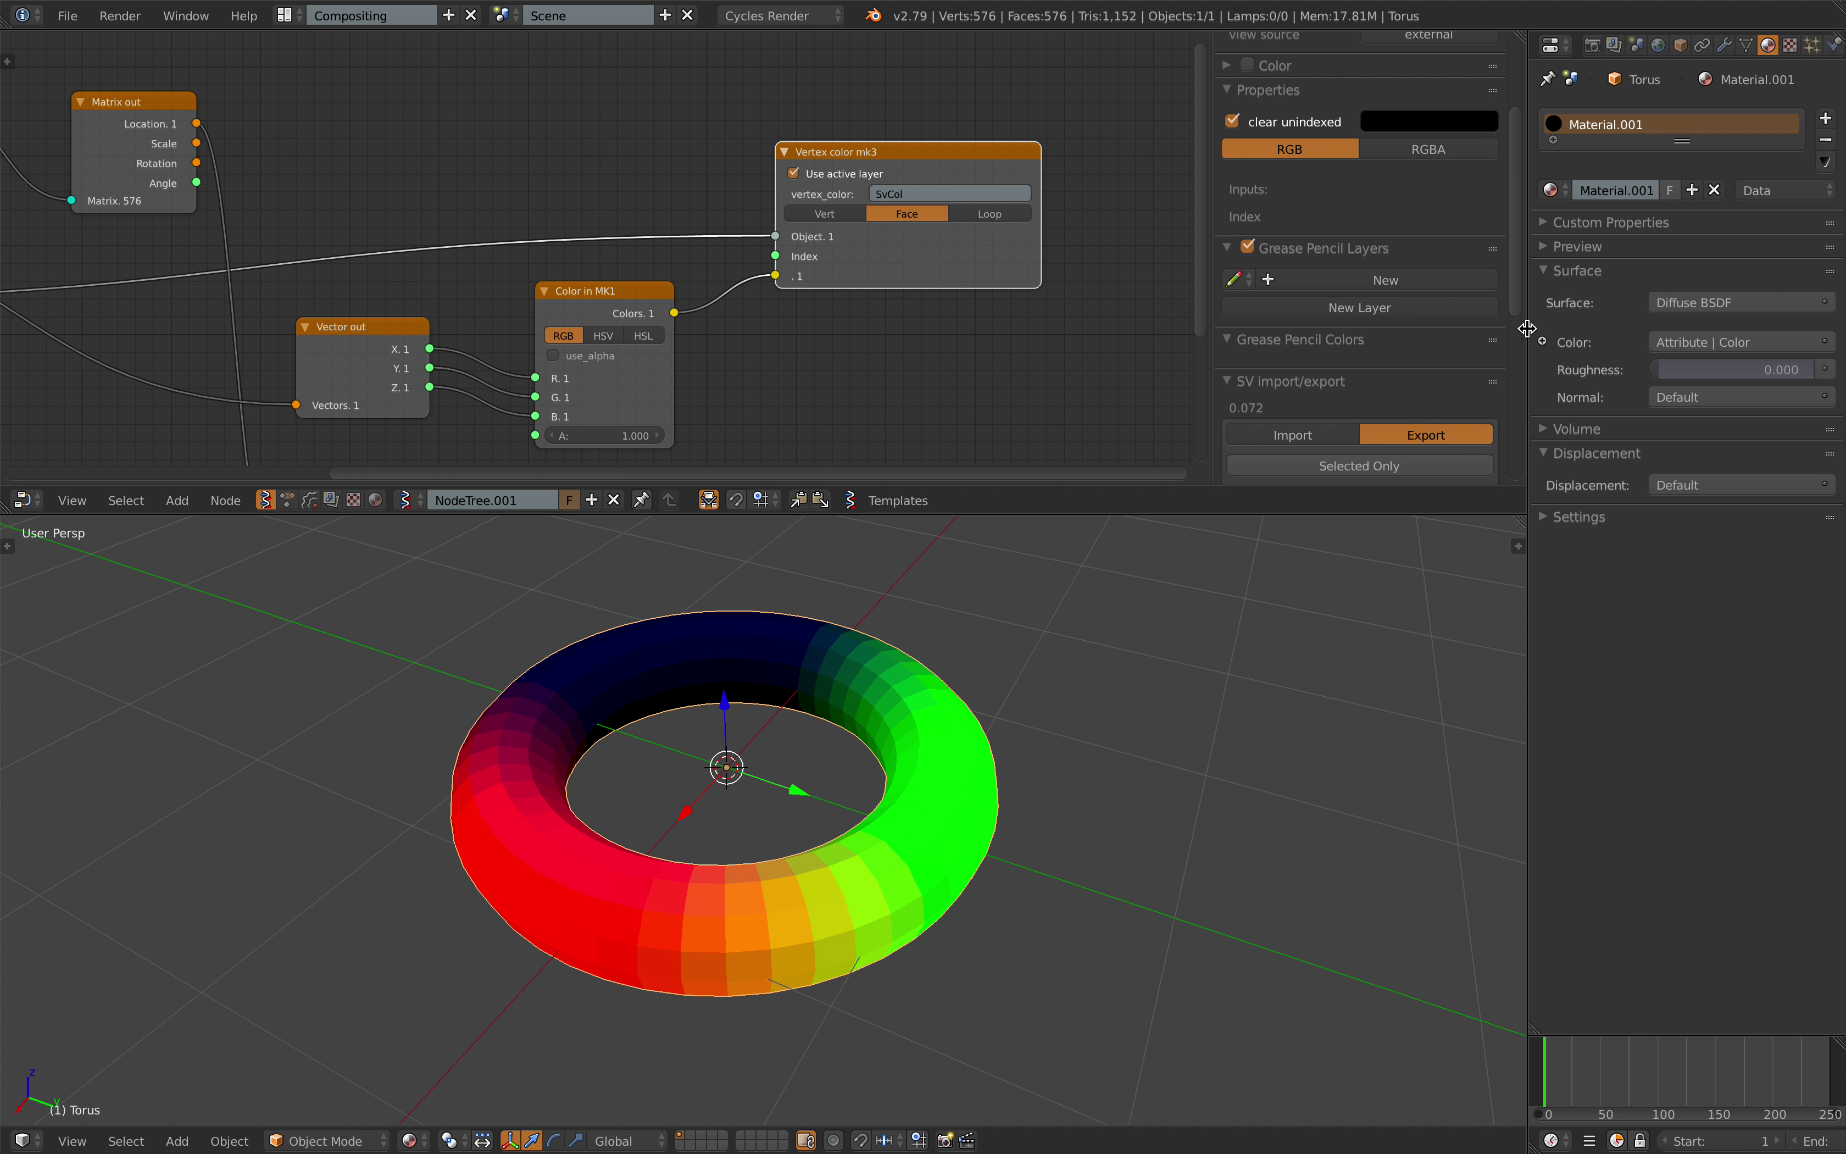
- Examine the Vertex color mk3 node's RGB and RGBA modes and its custom node colour option
left_click(1412, 149)
left_click(1320, 149)
left_click(1326, 151)
left_click(1228, 67)
left_click(1250, 64)
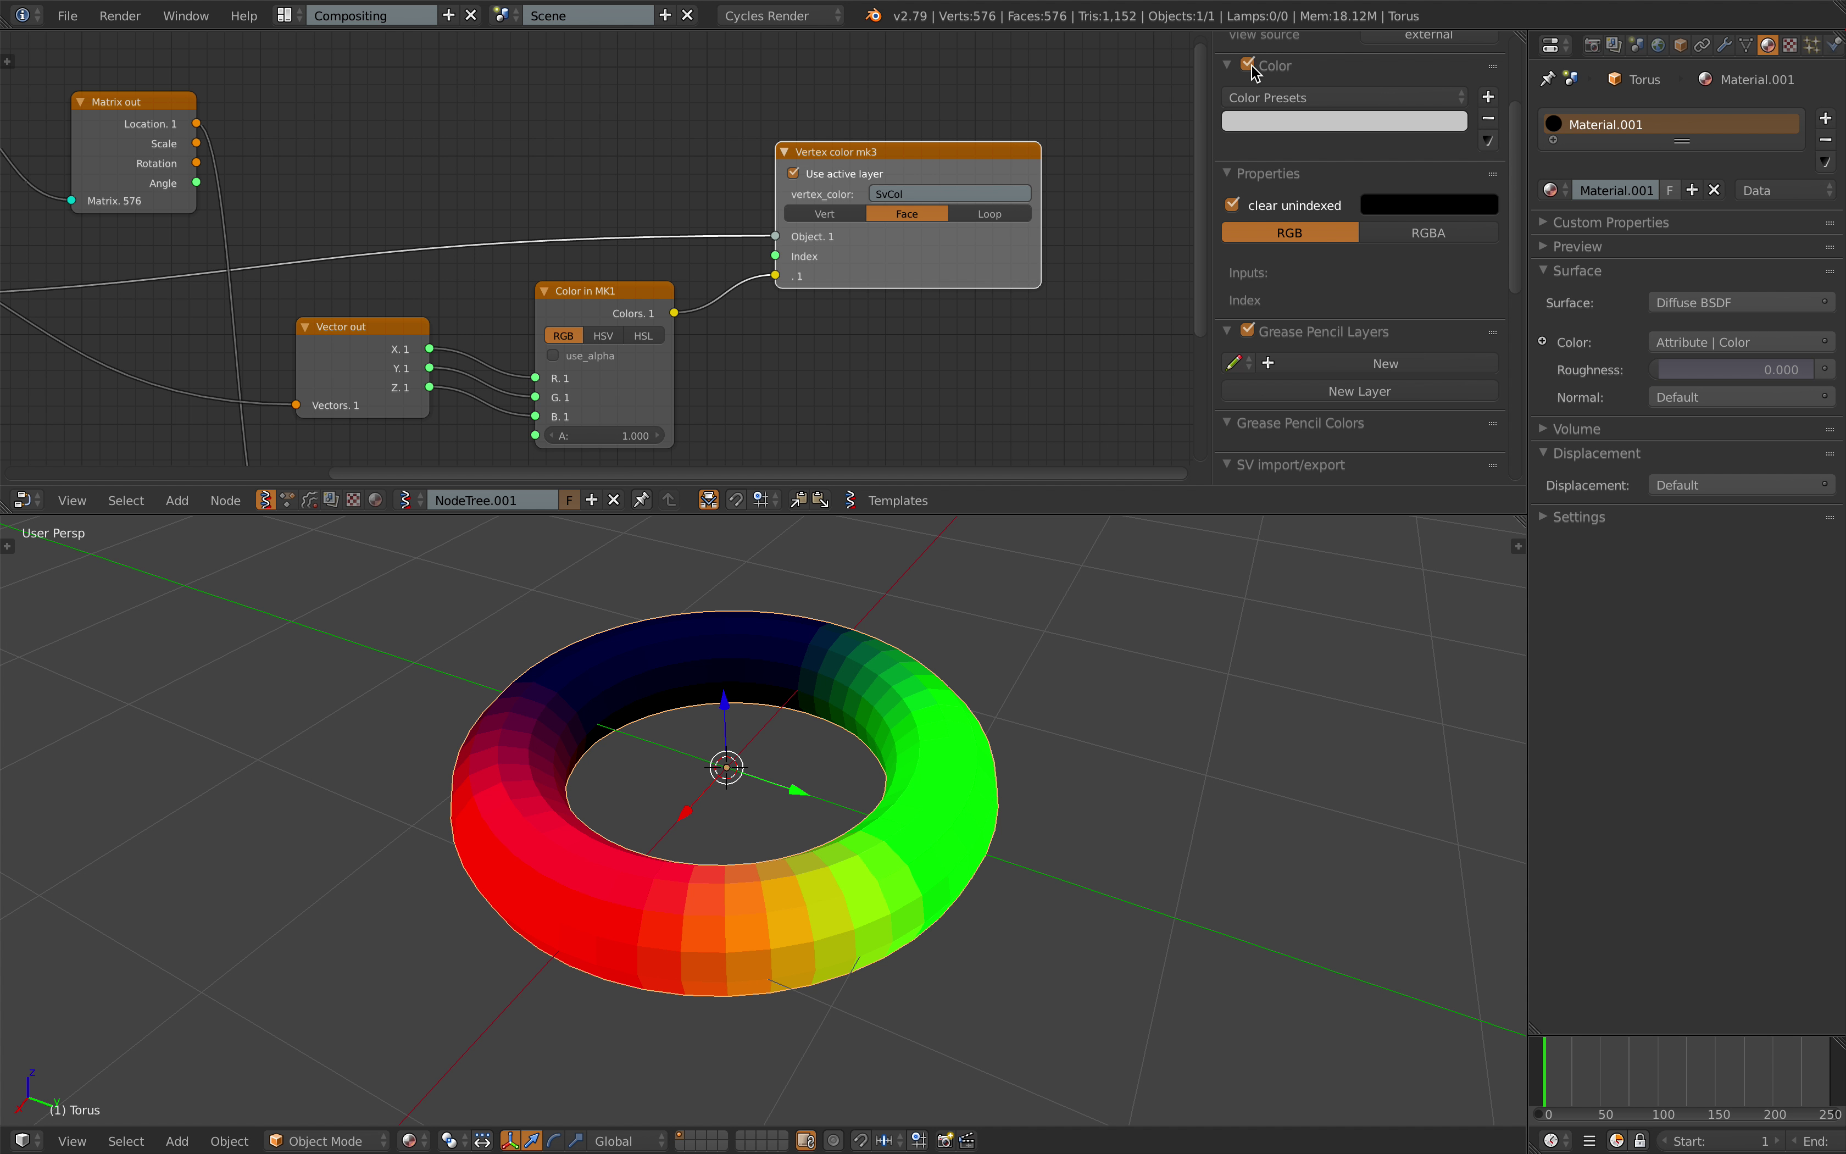
left_click(1250, 65)
left_click(1250, 64)
left_click(1251, 64)
middle_click_drag(1043, 124, 1044, 127)
mouse_move(878, 764)
middle_mouse_down()
mouse_move(899, 793)
mouse_move(855, 793)
middle_mouse_up()
- Start a new file and delete all the default objects from the scene
left_click(68, 15)
left_click(86, 47)
left_click(86, 48)
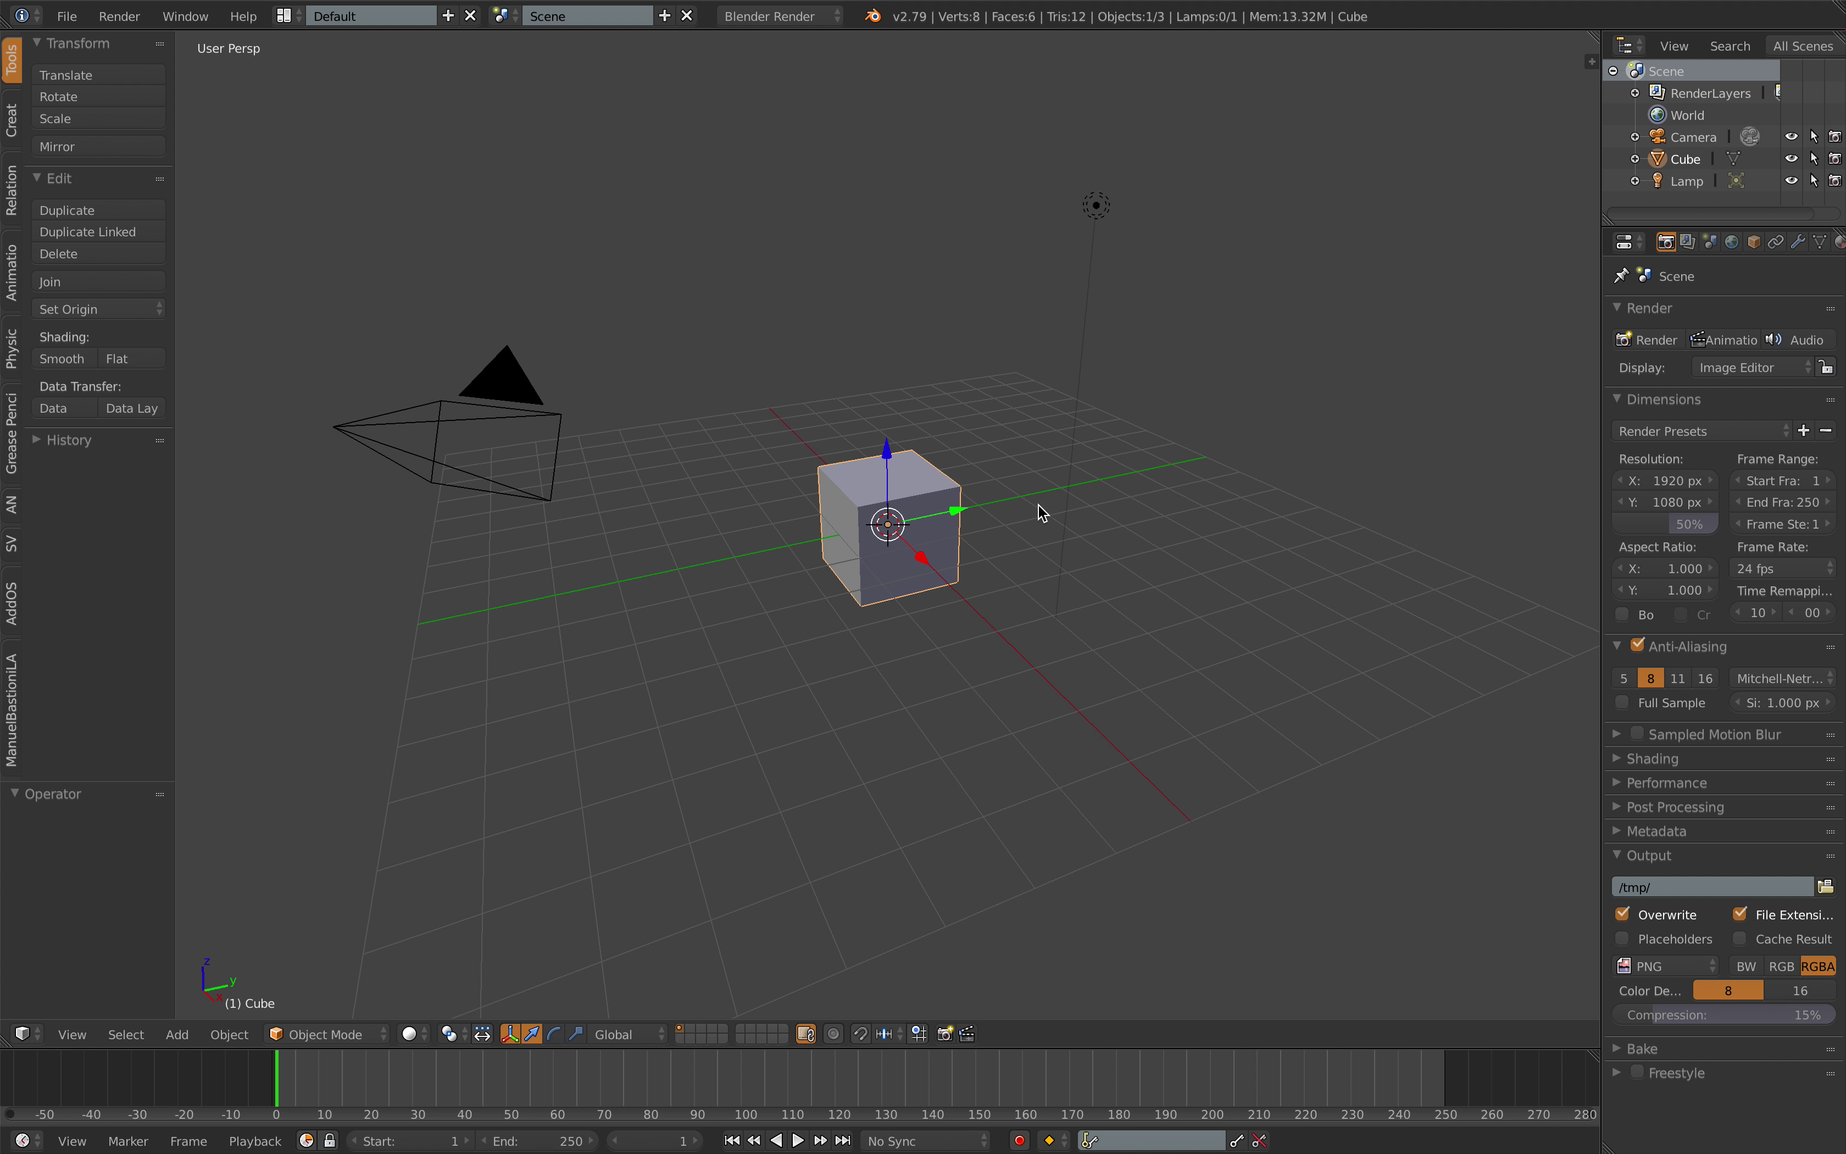
key("a")
key("a")
key("Delete")
- Save the empty scene to the Desktop as sv_vertex_color_update_001
left_click(67, 15)
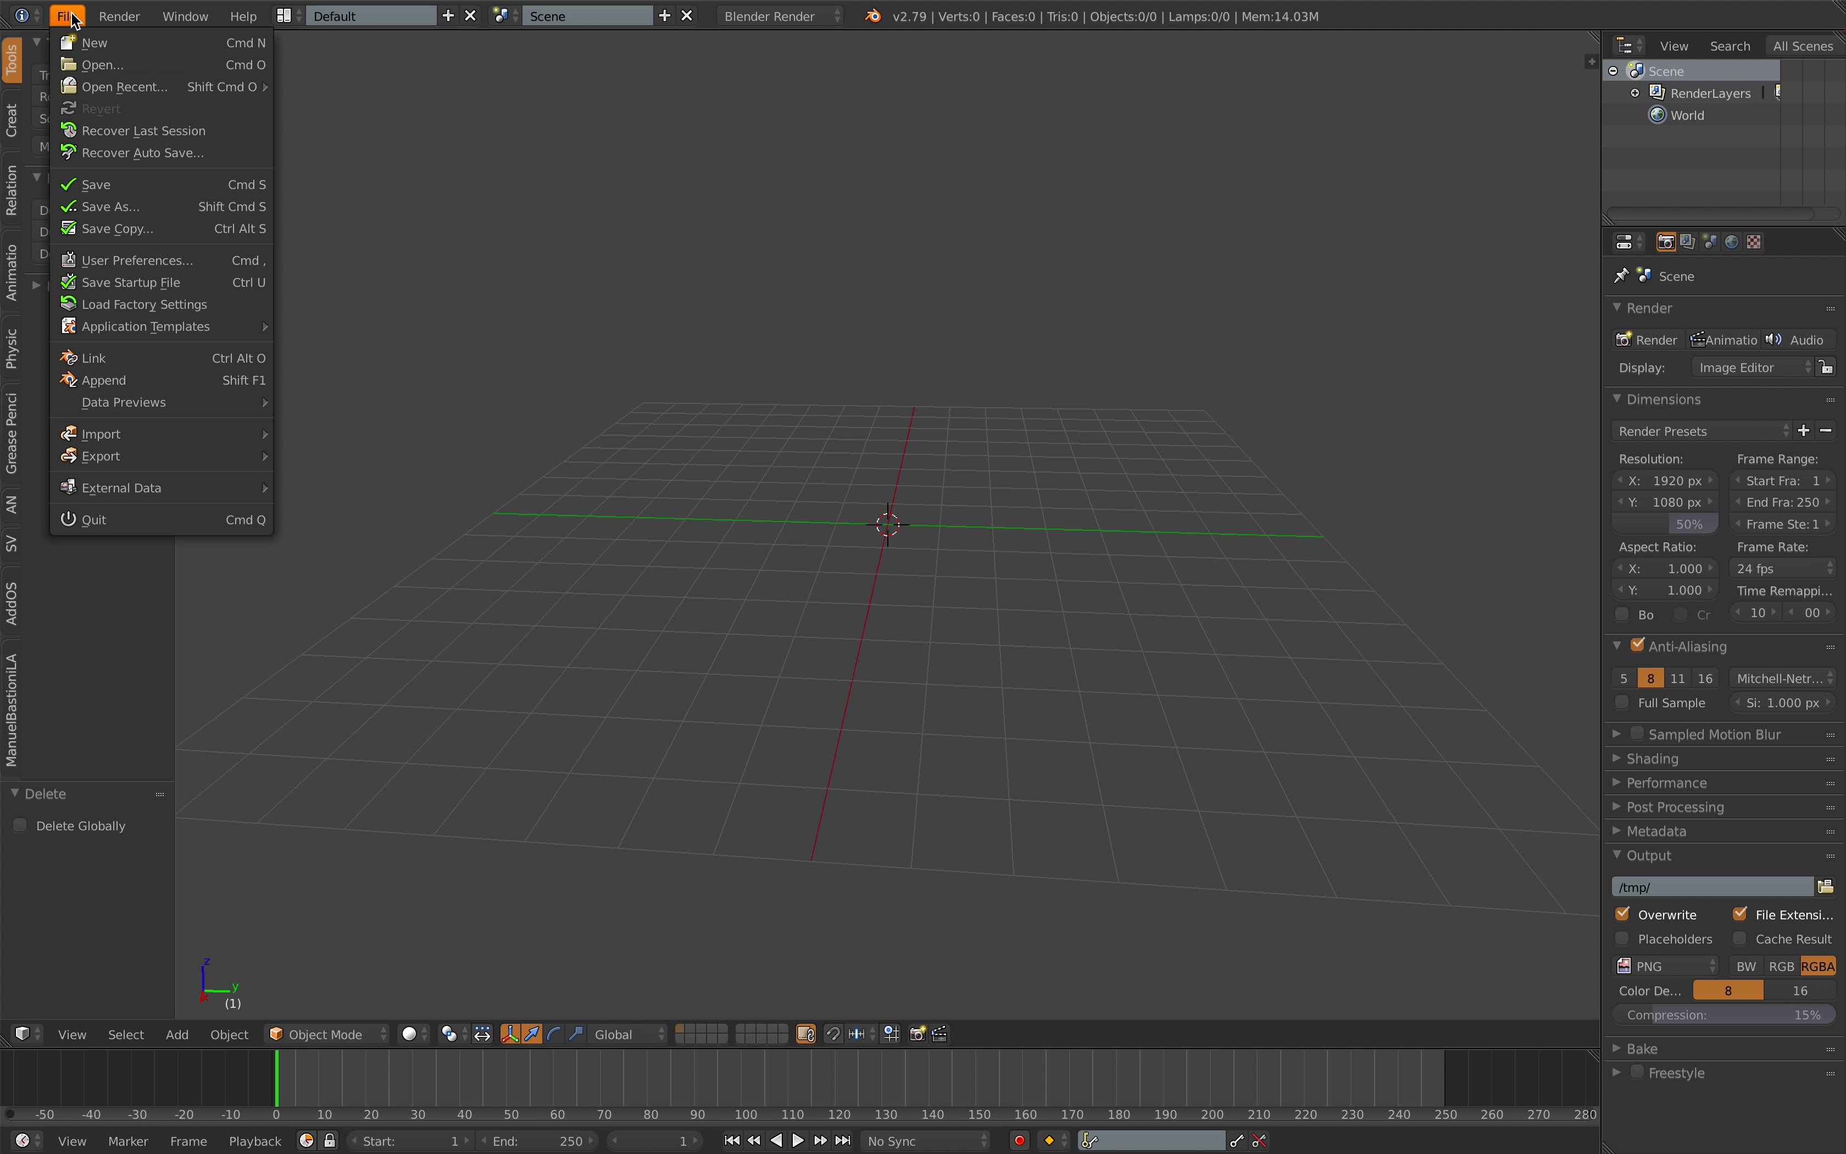
left_click(134, 200)
type("sv_vertex_color_update_001")
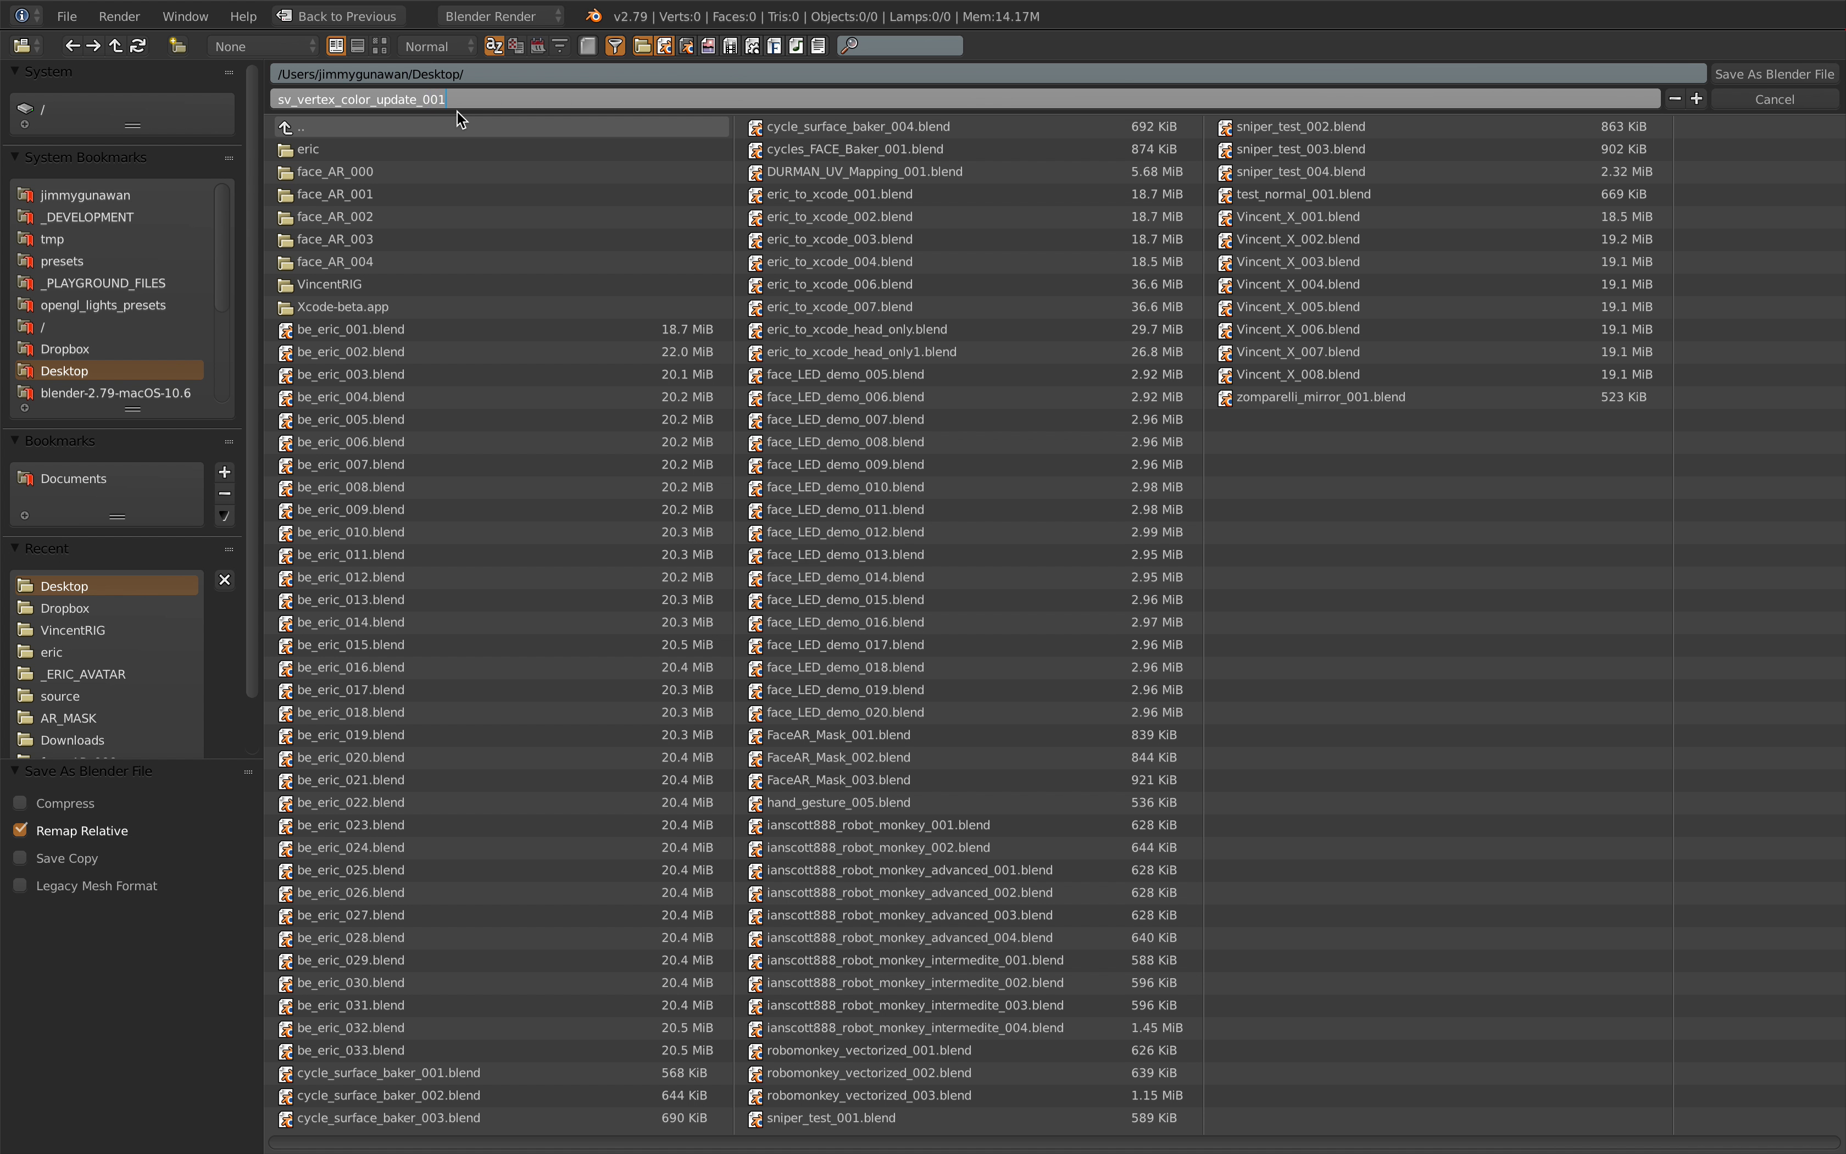
key("Return")
left_click(1774, 73)
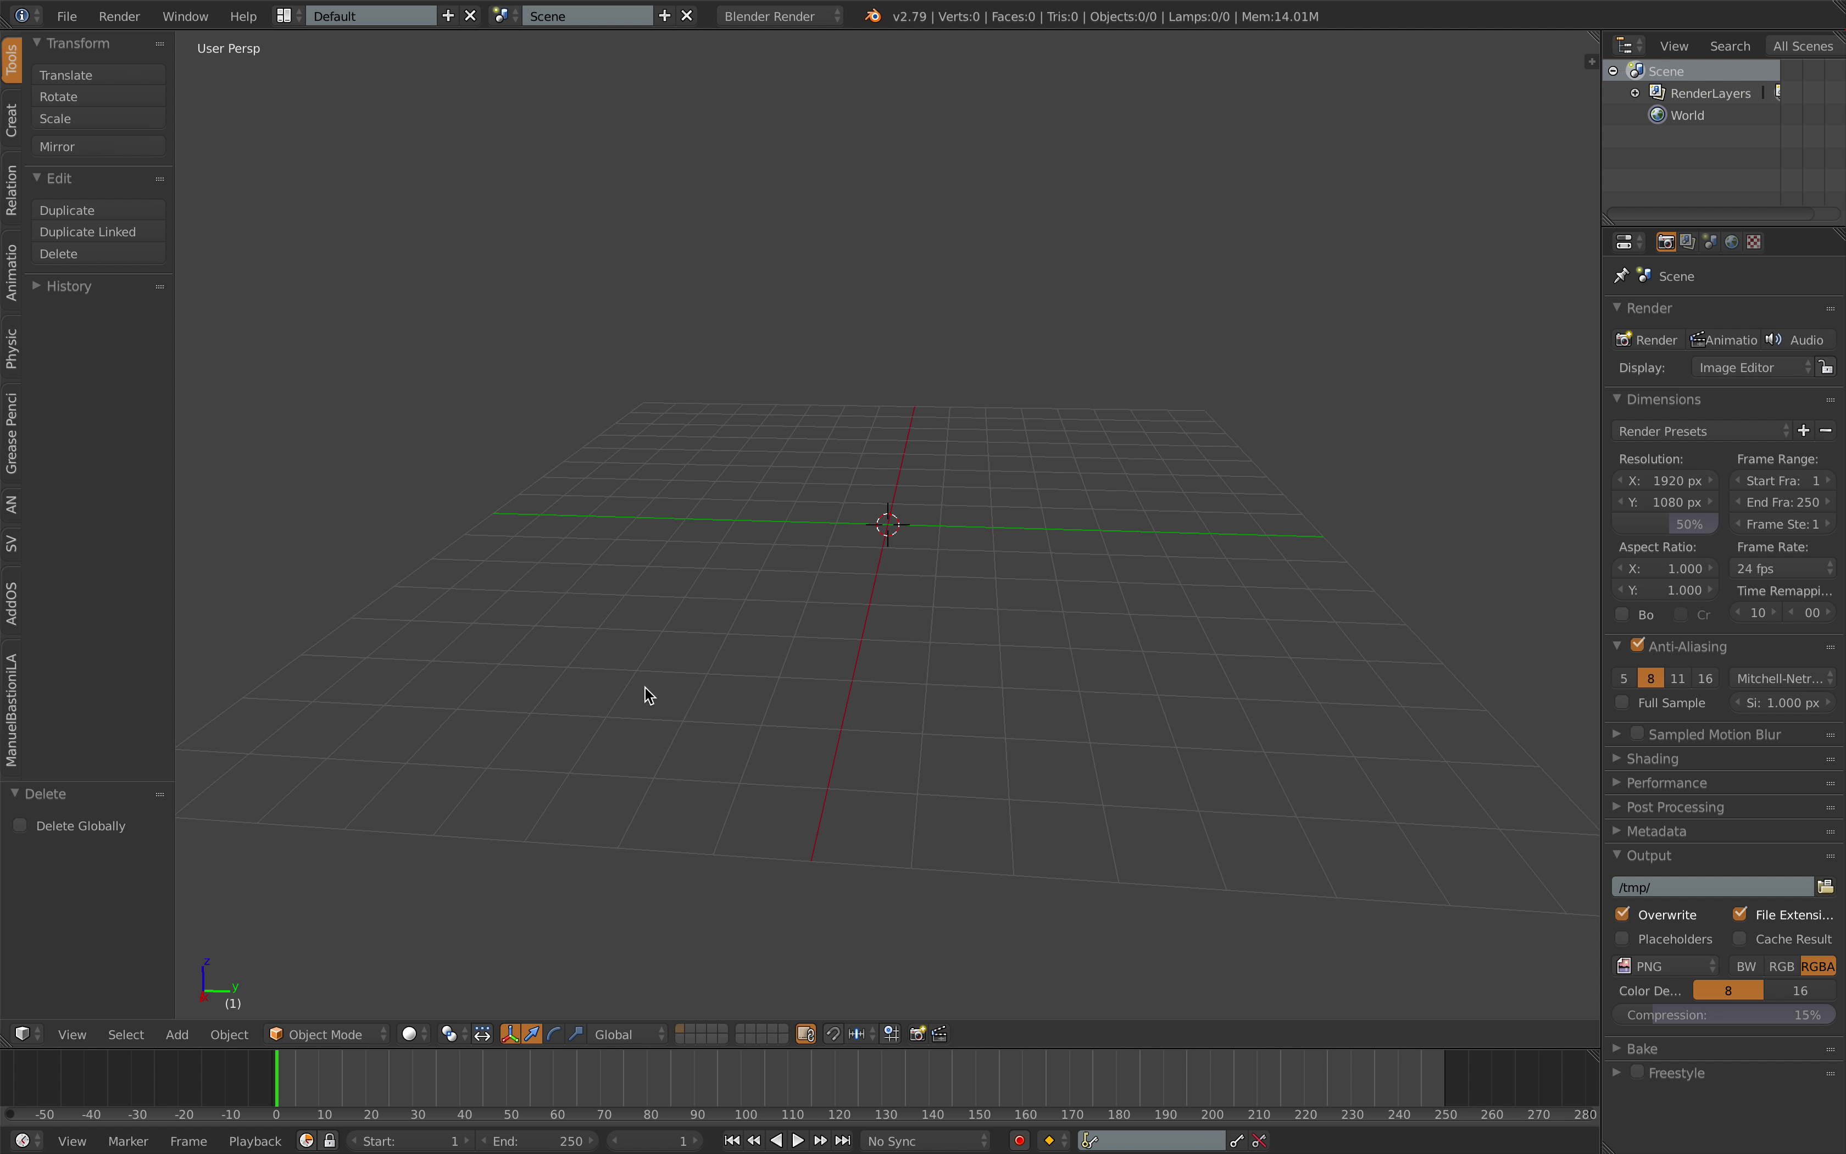
- Switch to the Compositing screen layout, merge the image editor area into the 3D view and enlarge the 3D view upward
middle_click_drag(649, 695, 685, 588)
left_click(289, 15)
left_click(359, 92)
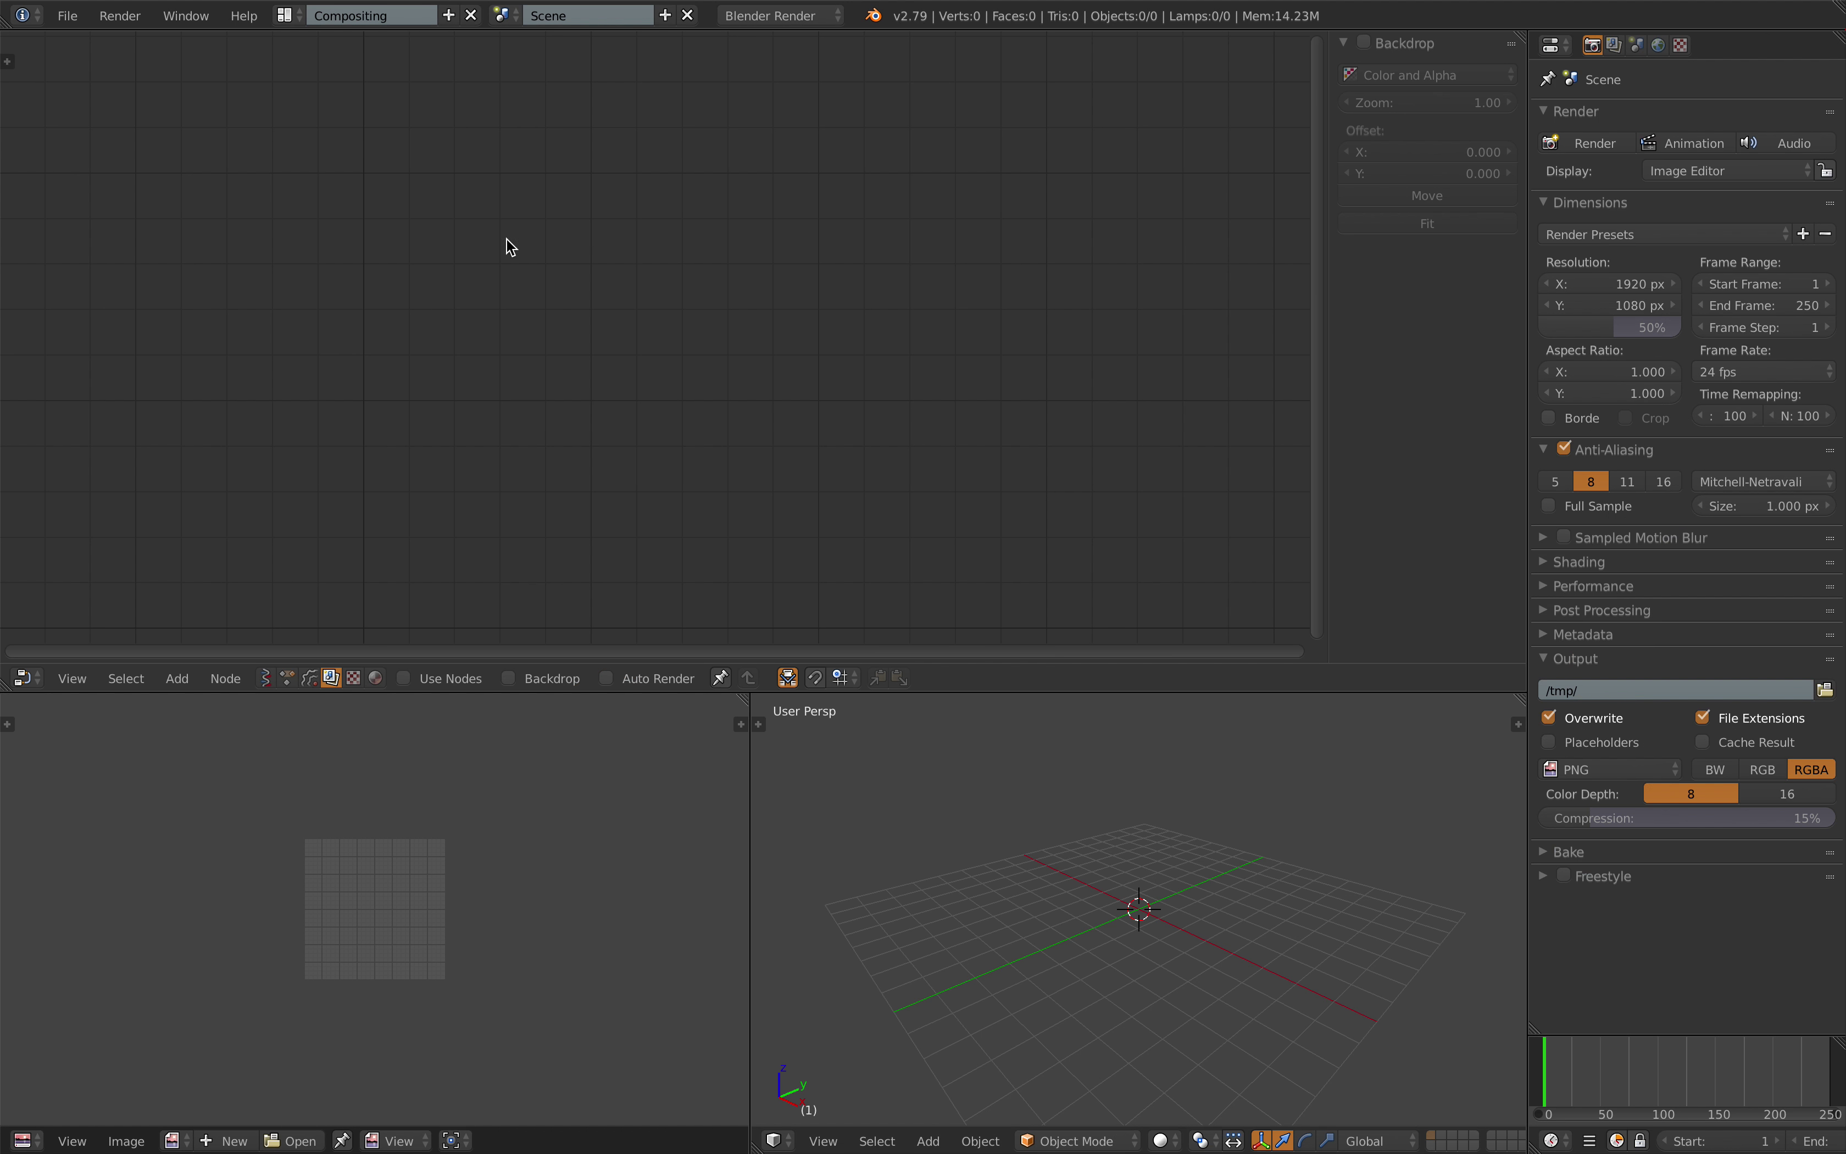
left_click_drag(744, 701, 713, 783)
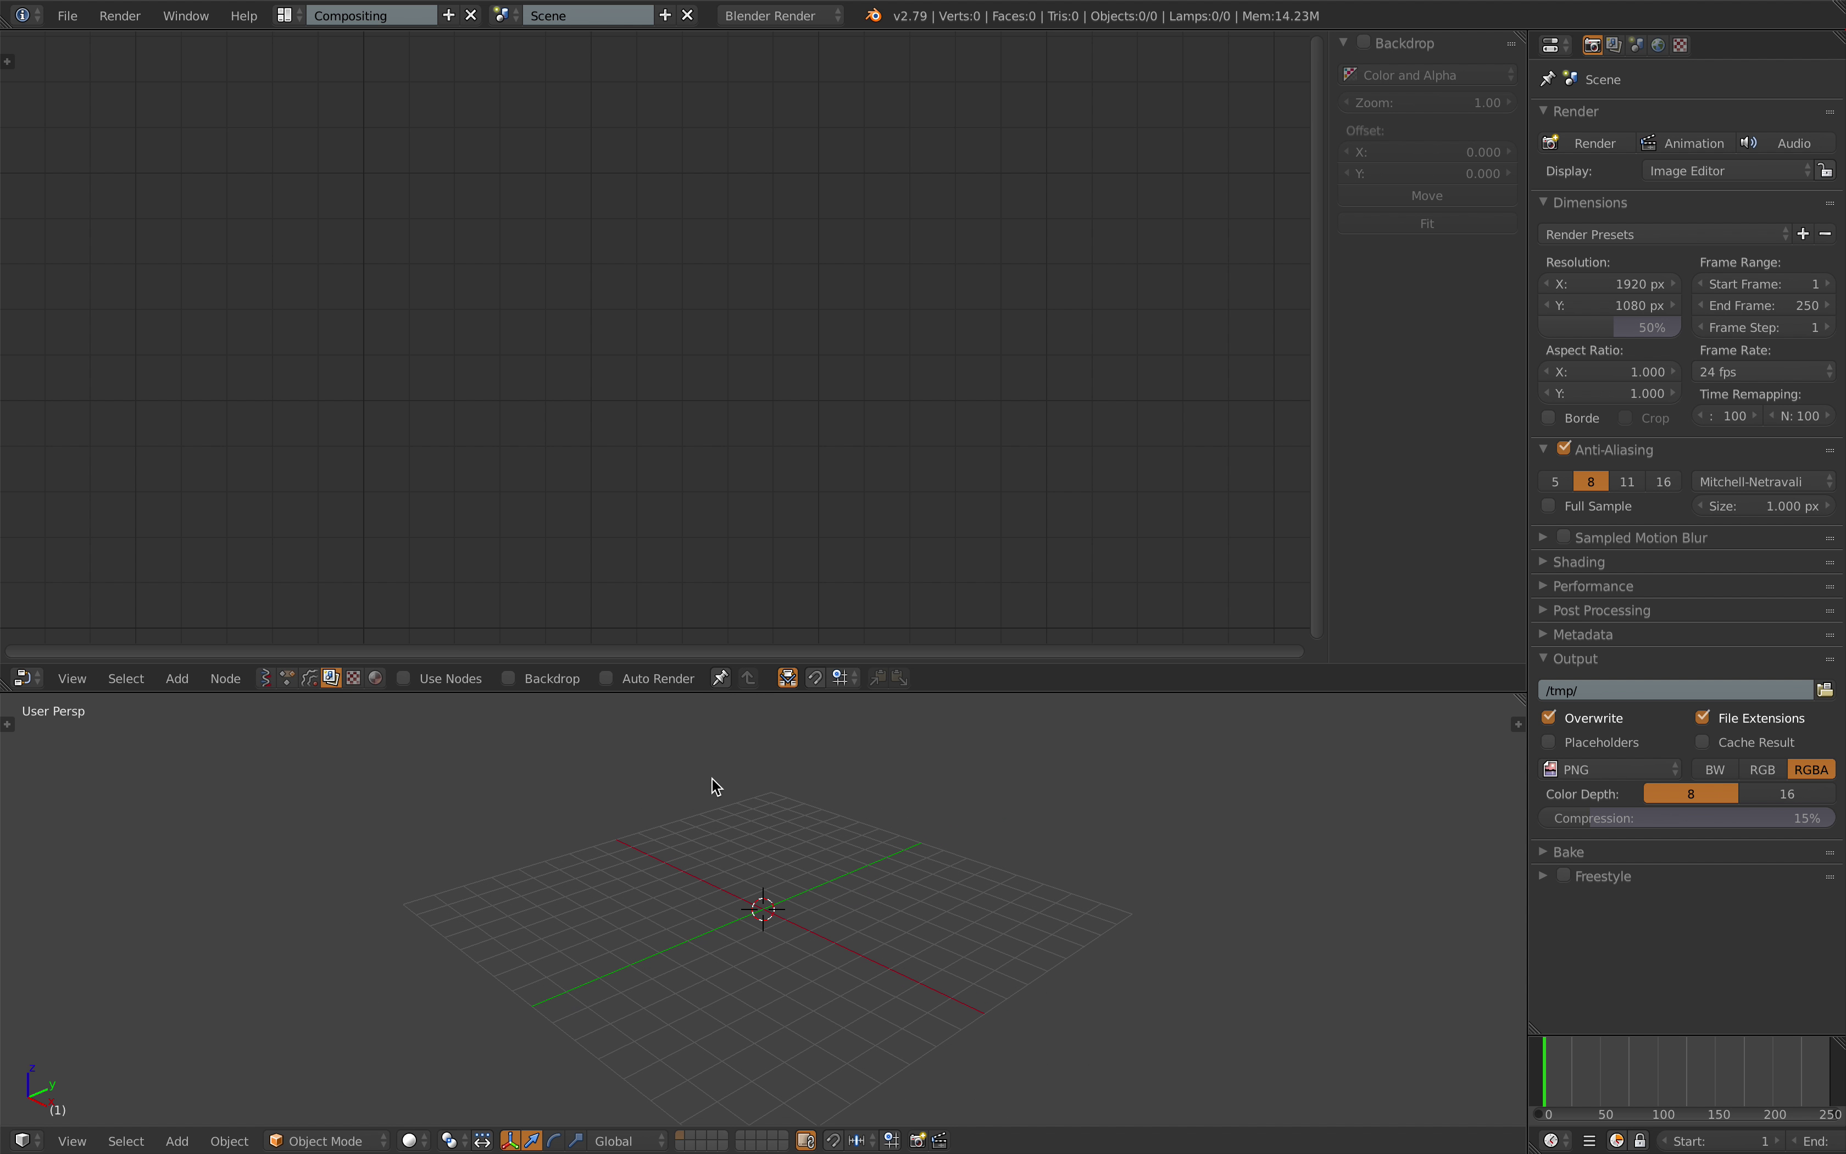
key("ctrl+s")
left_click(653, 793)
scroll(516, 916, "up", 3)
left_click_drag(1413, 691, 1368, 594)
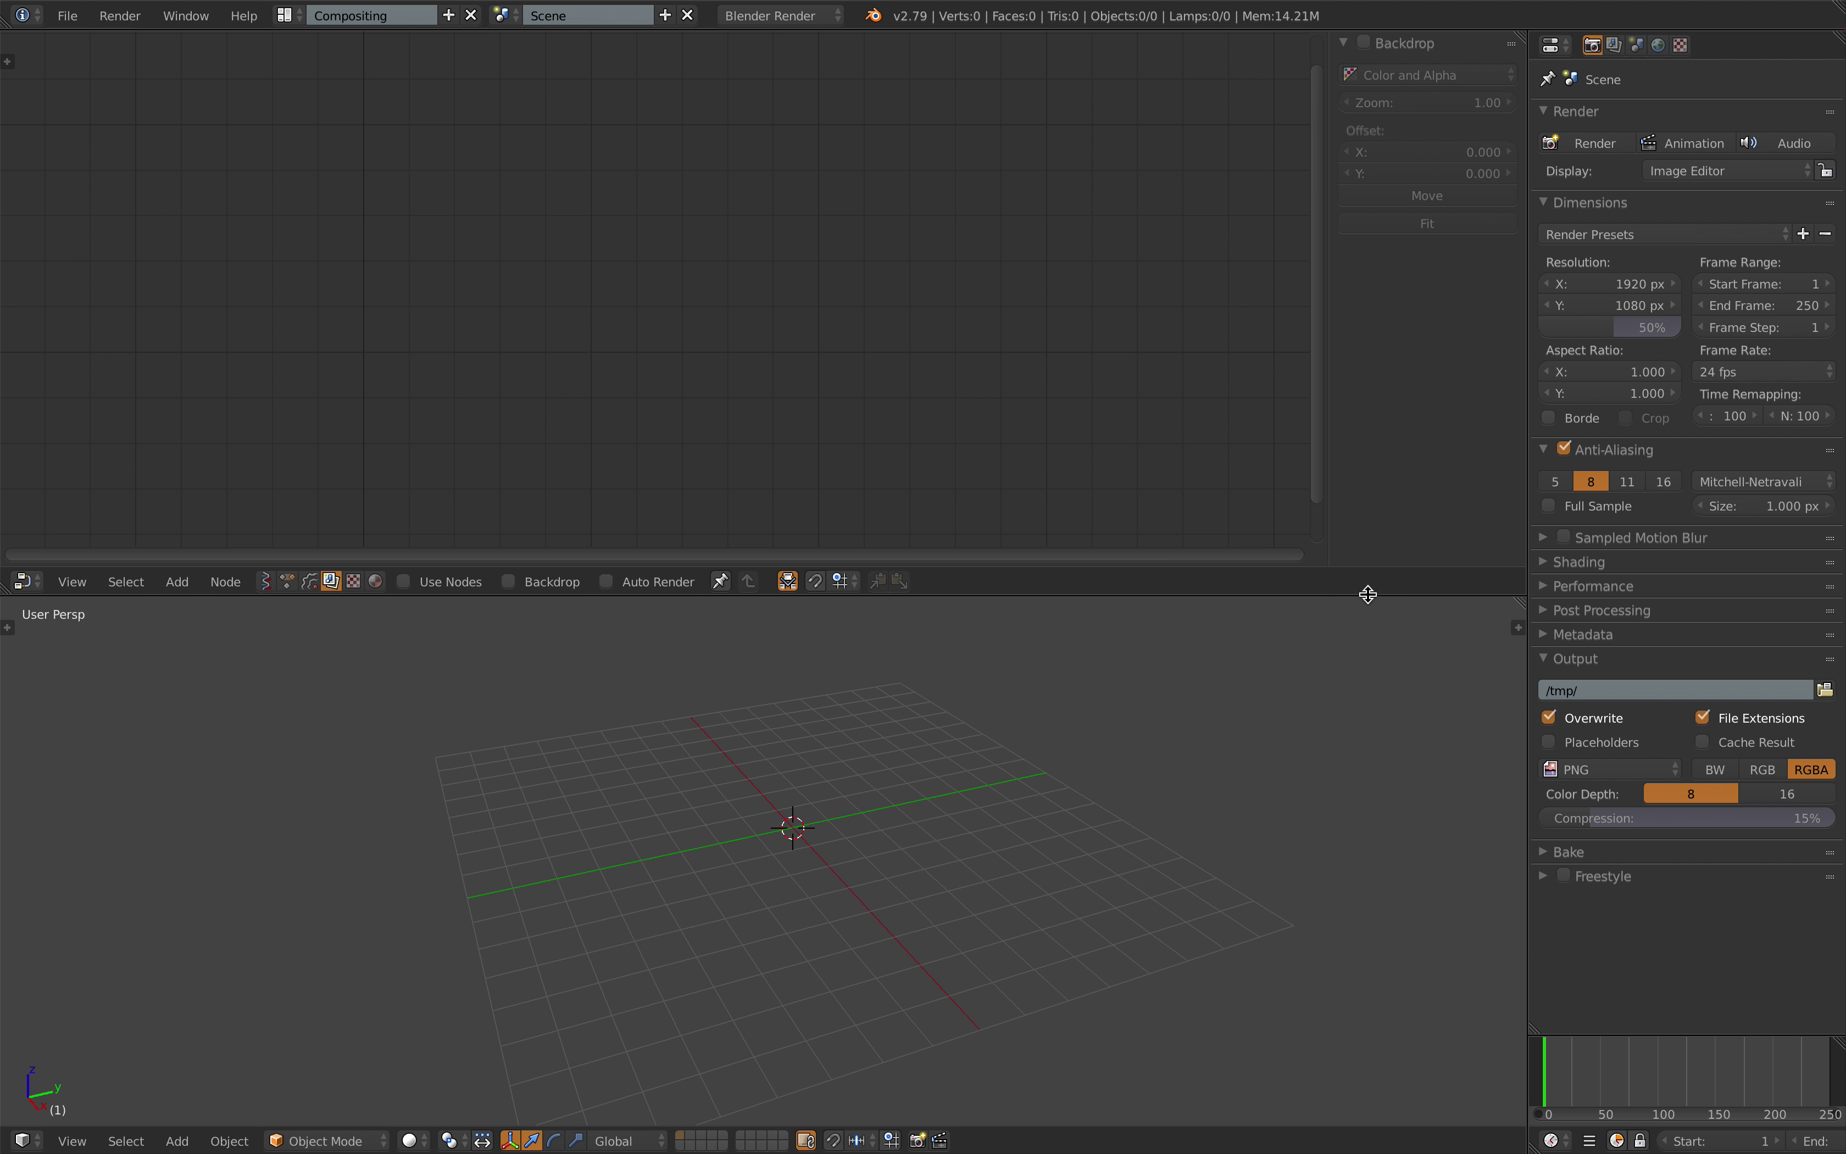
- Show the 3D view's tool shelf and add a Grid mesh to the scene
left_click(10, 626)
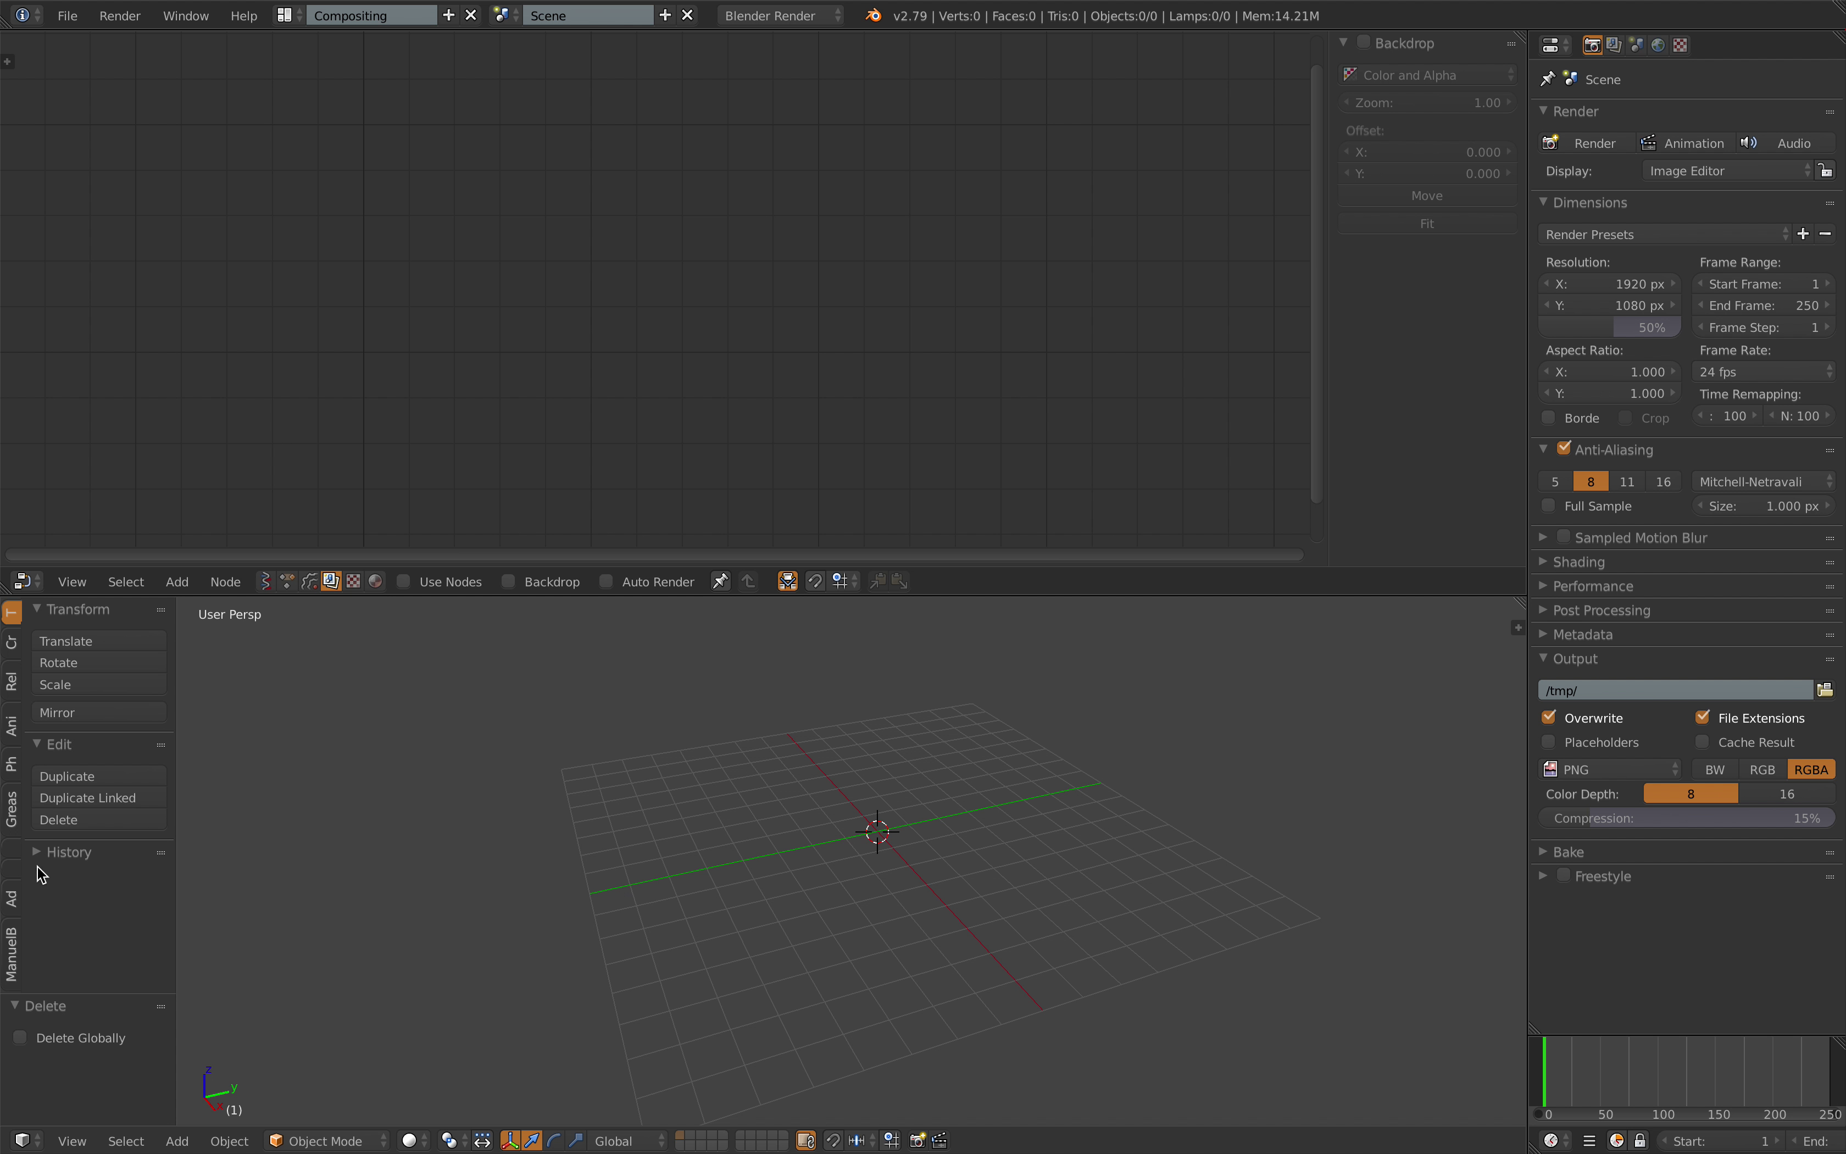
key("shift+a")
mouse_move(633, 725)
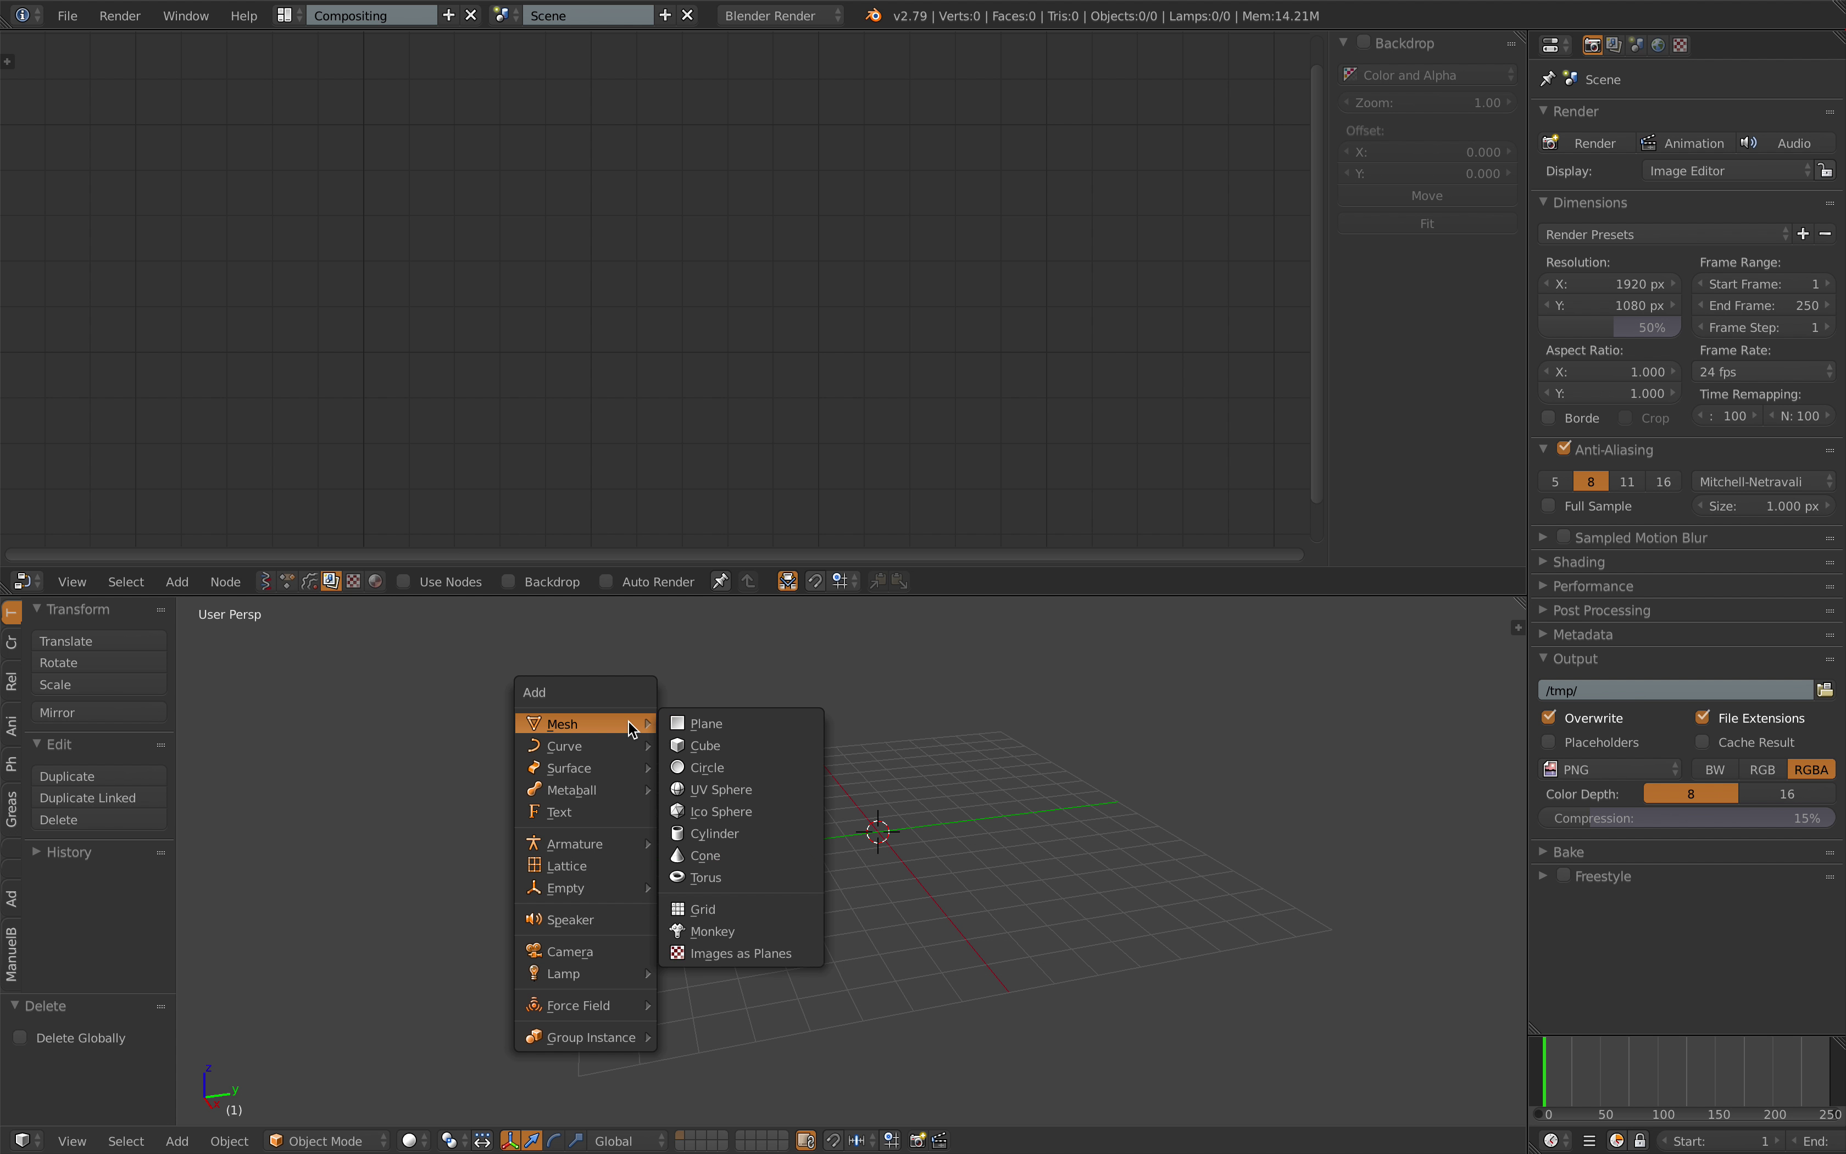
left_click(702, 909)
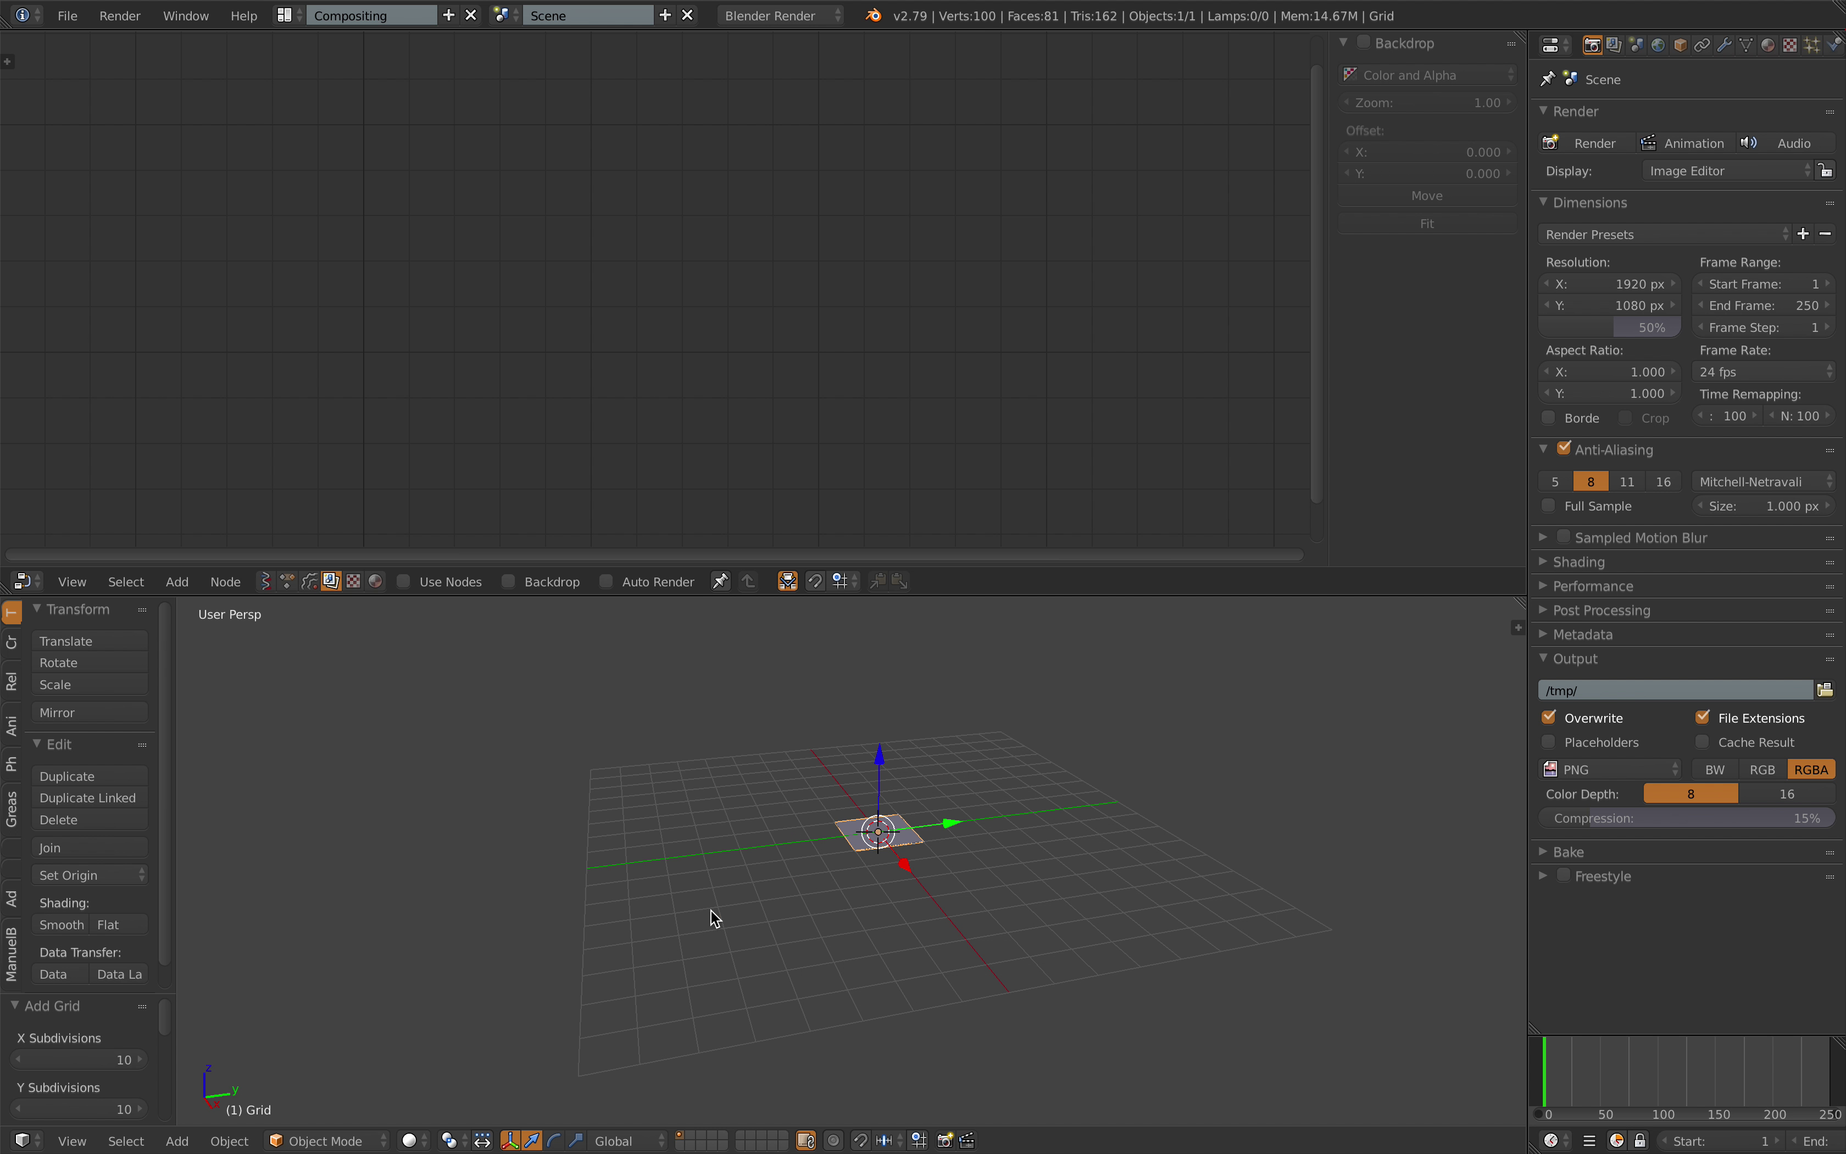
- Enlarge the Add Grid settings and set the grid's X and Y subdivisions to 21
left_click_drag(174, 777, 299, 779)
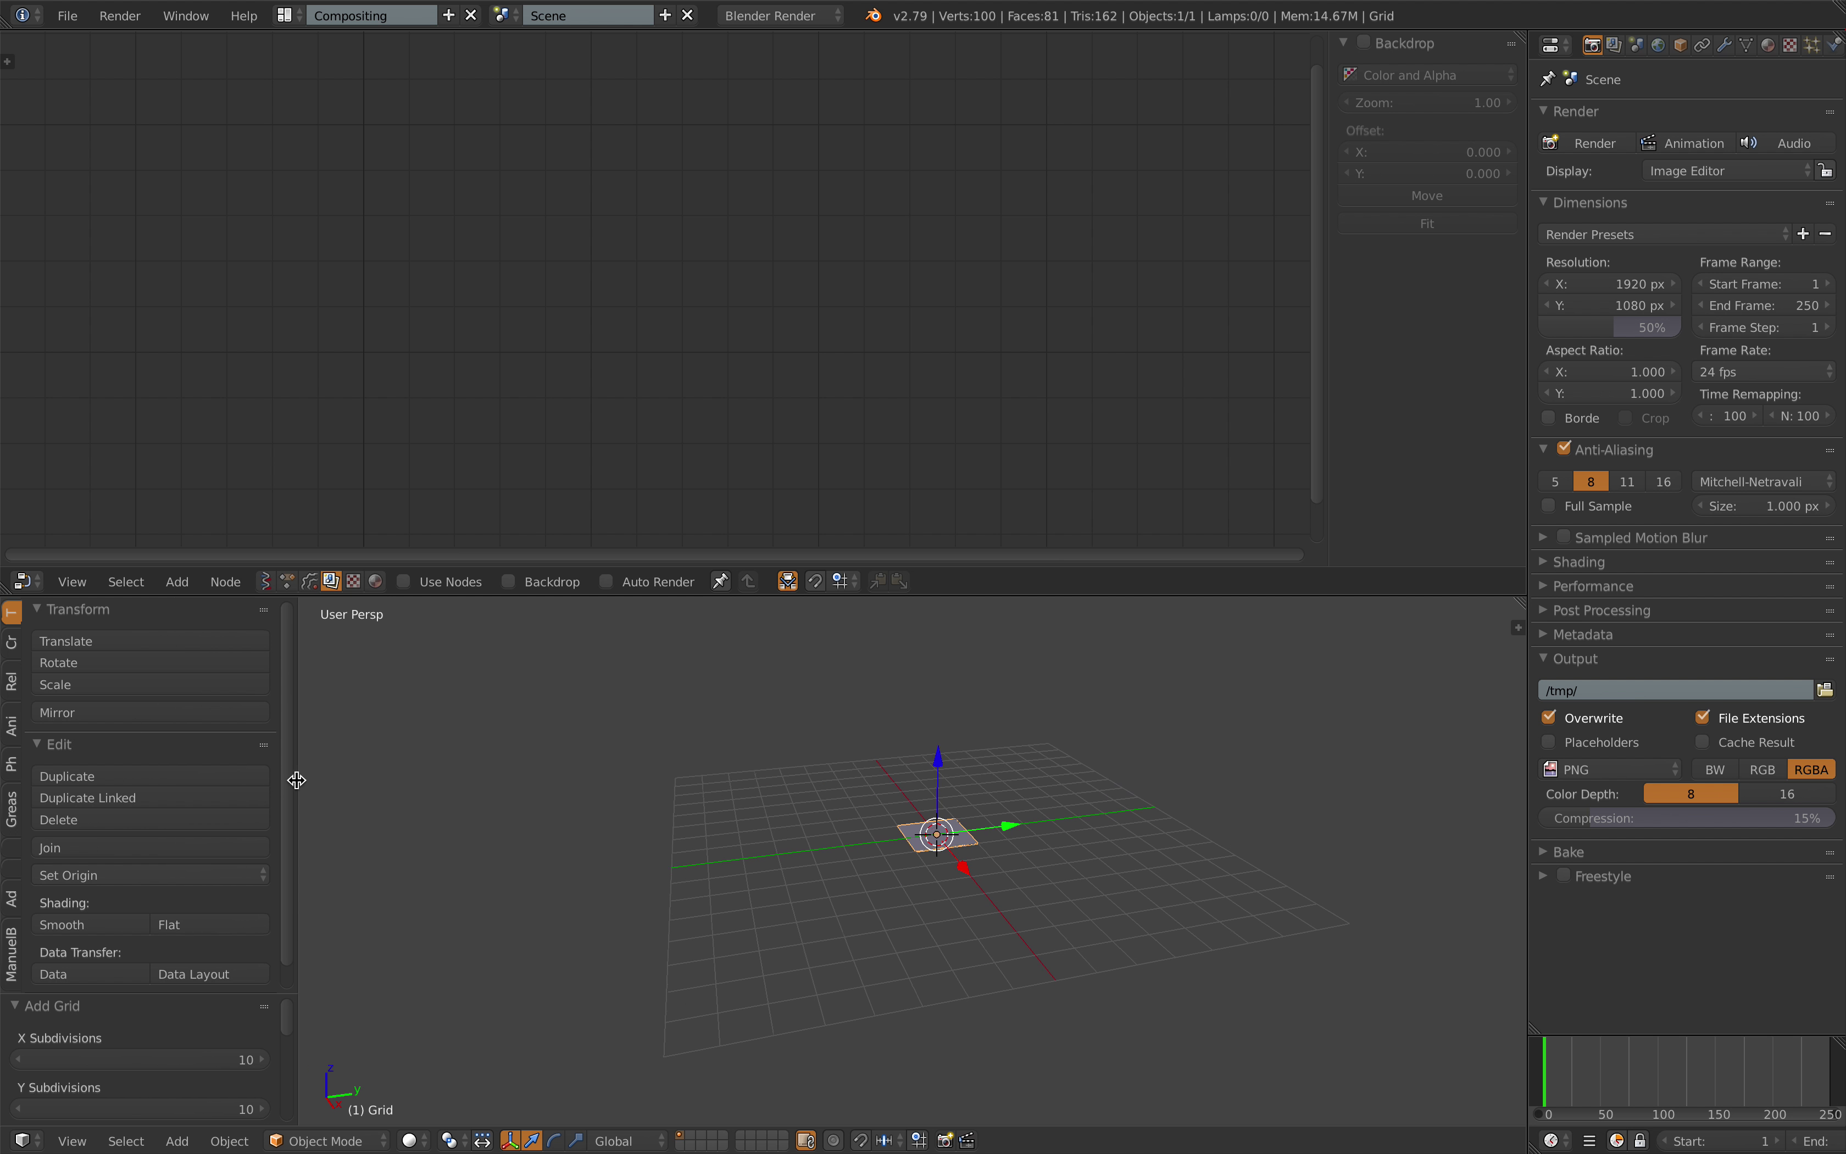
left_click_drag(227, 992, 232, 743)
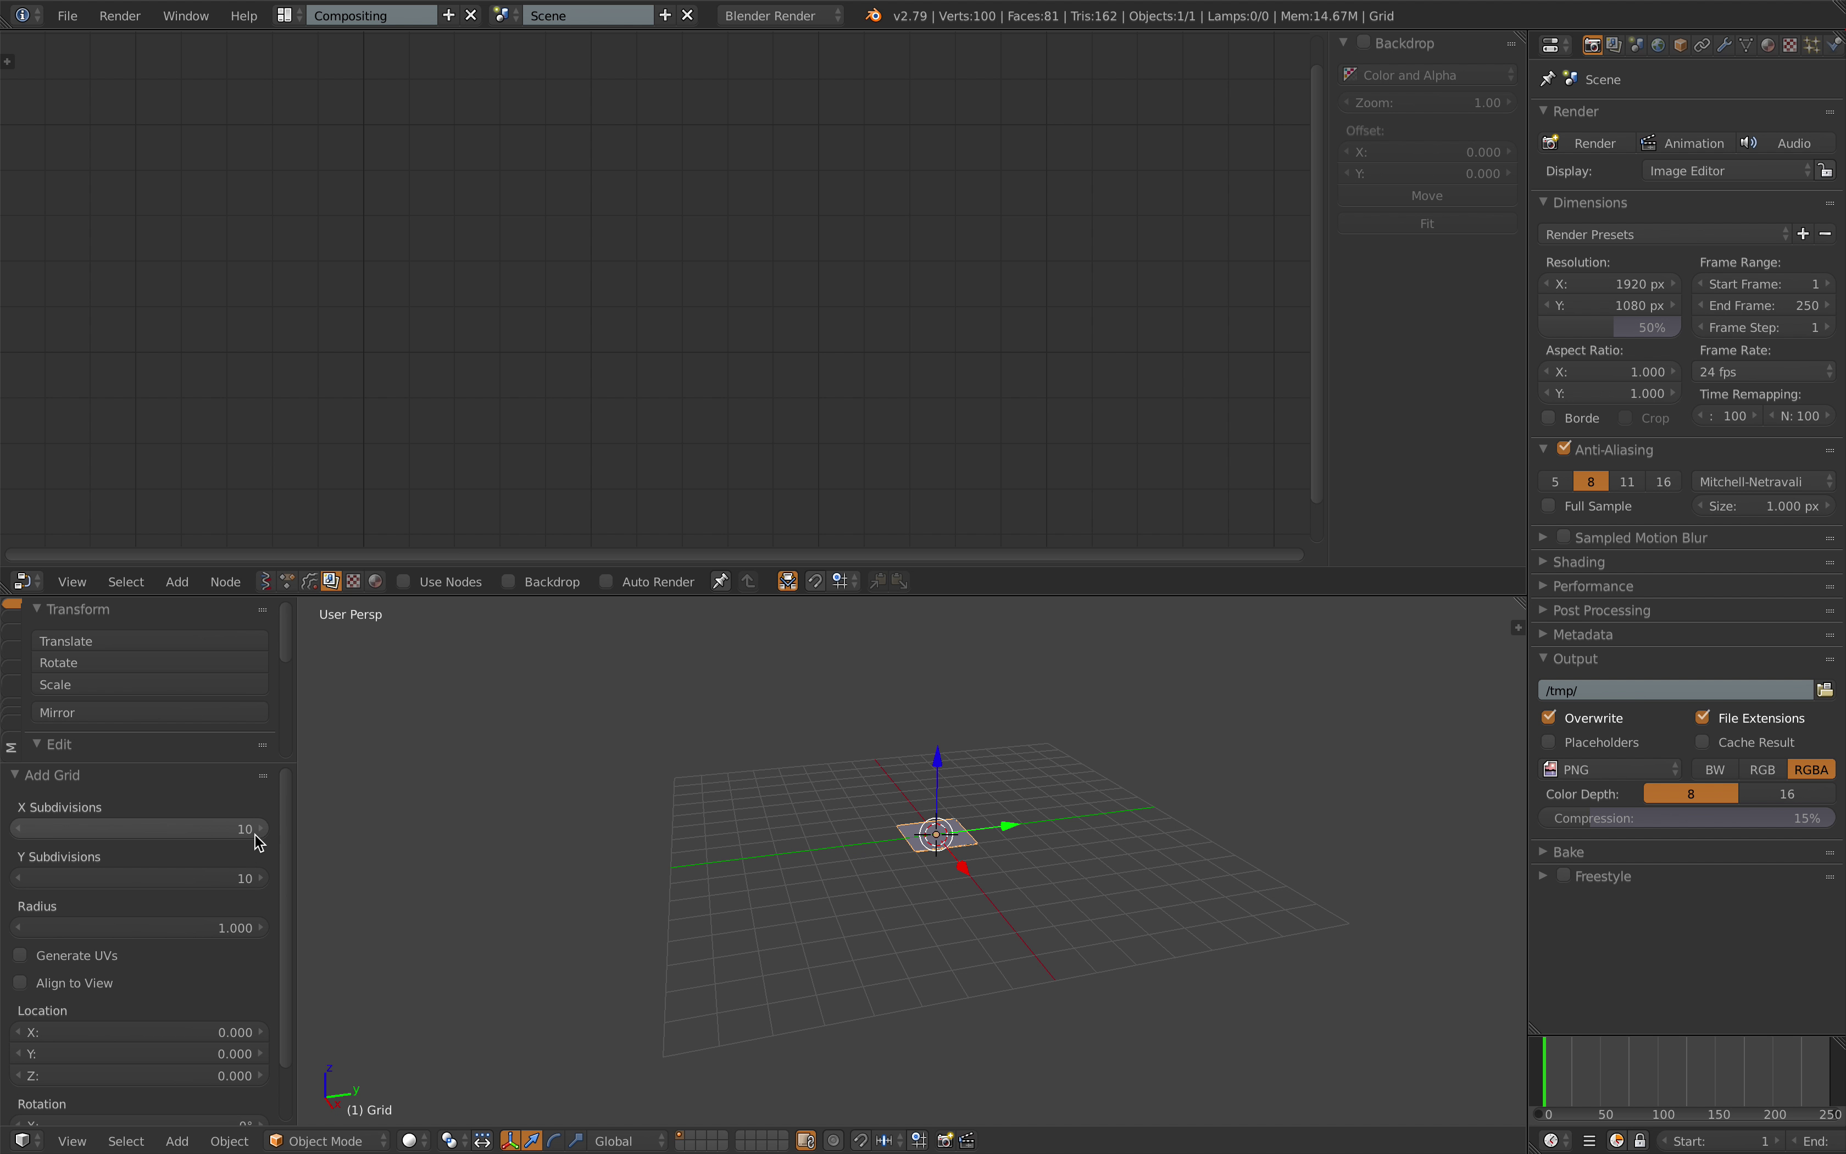
scroll(801, 813, "up", 6)
scroll(794, 832, "up", 2)
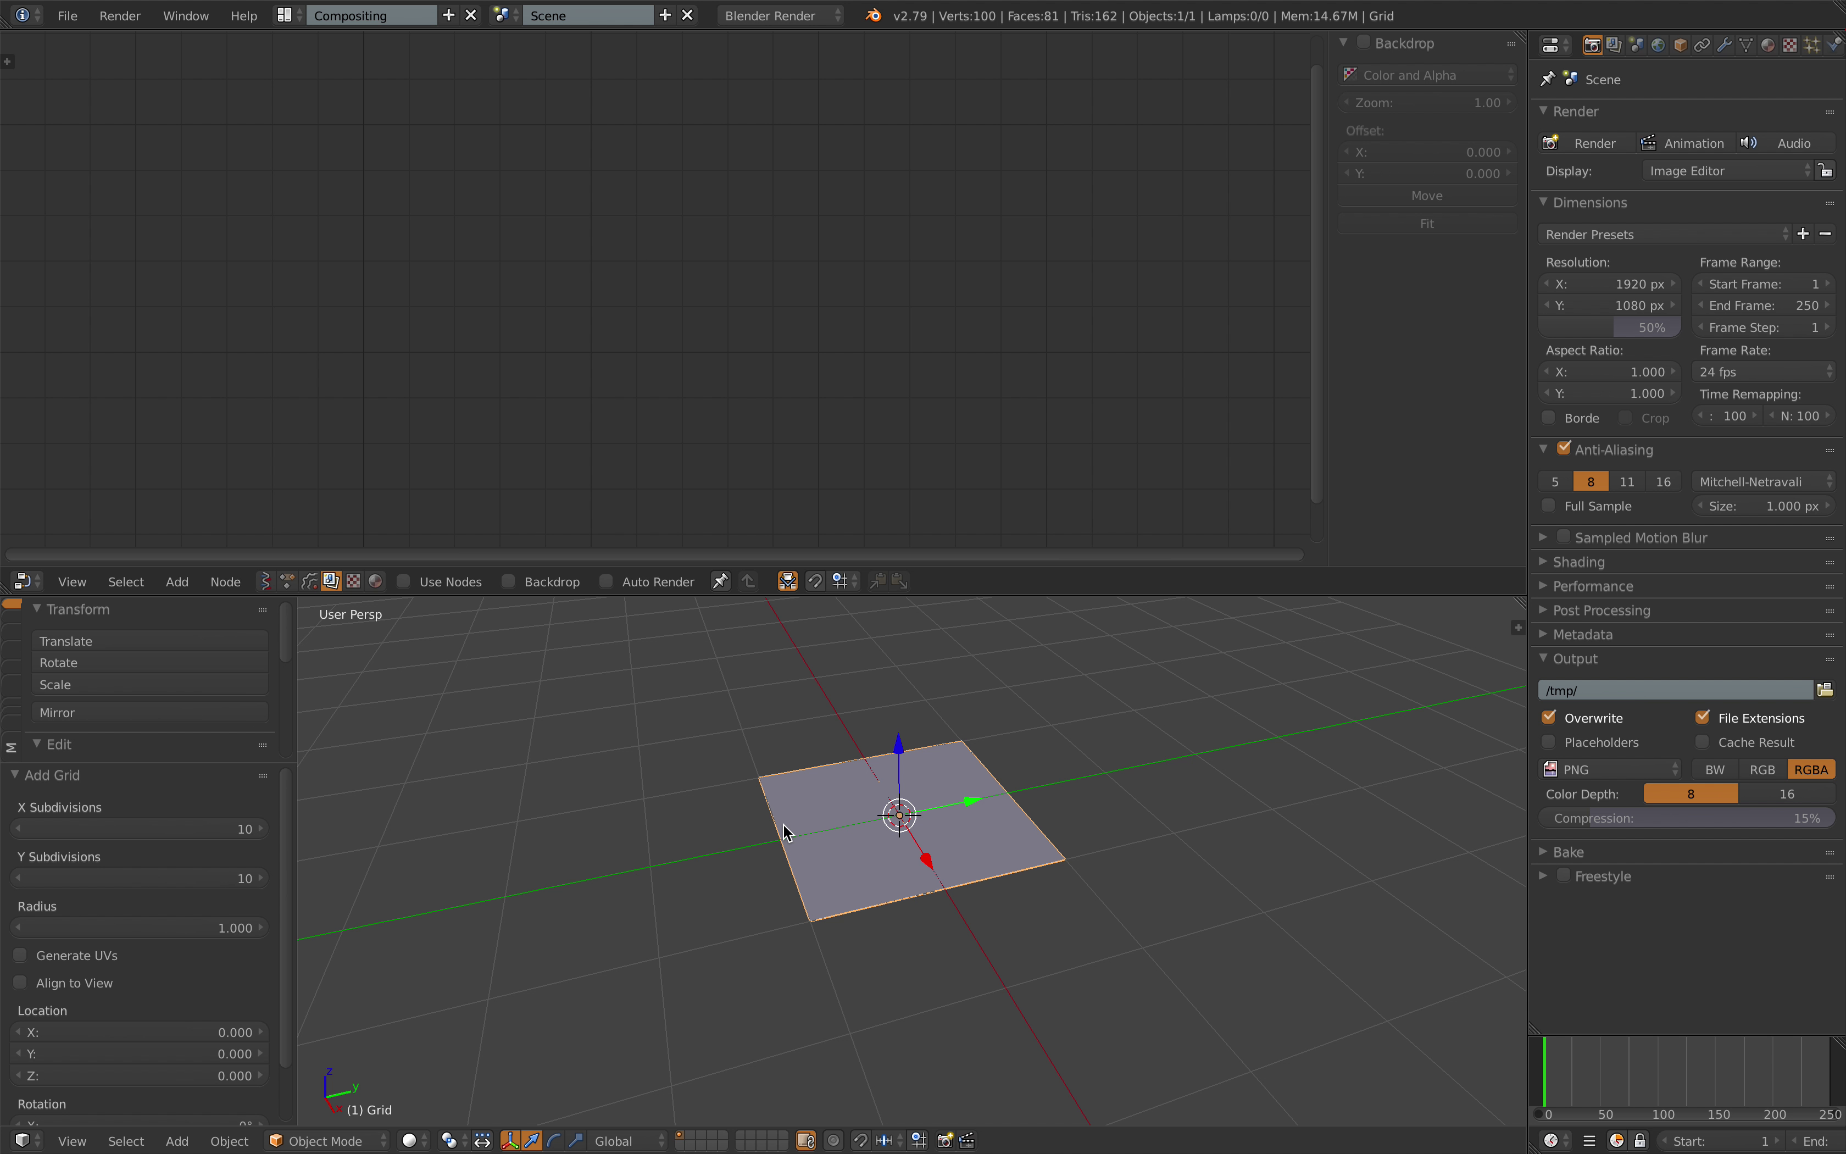
middle_click_drag(782, 829, 847, 764)
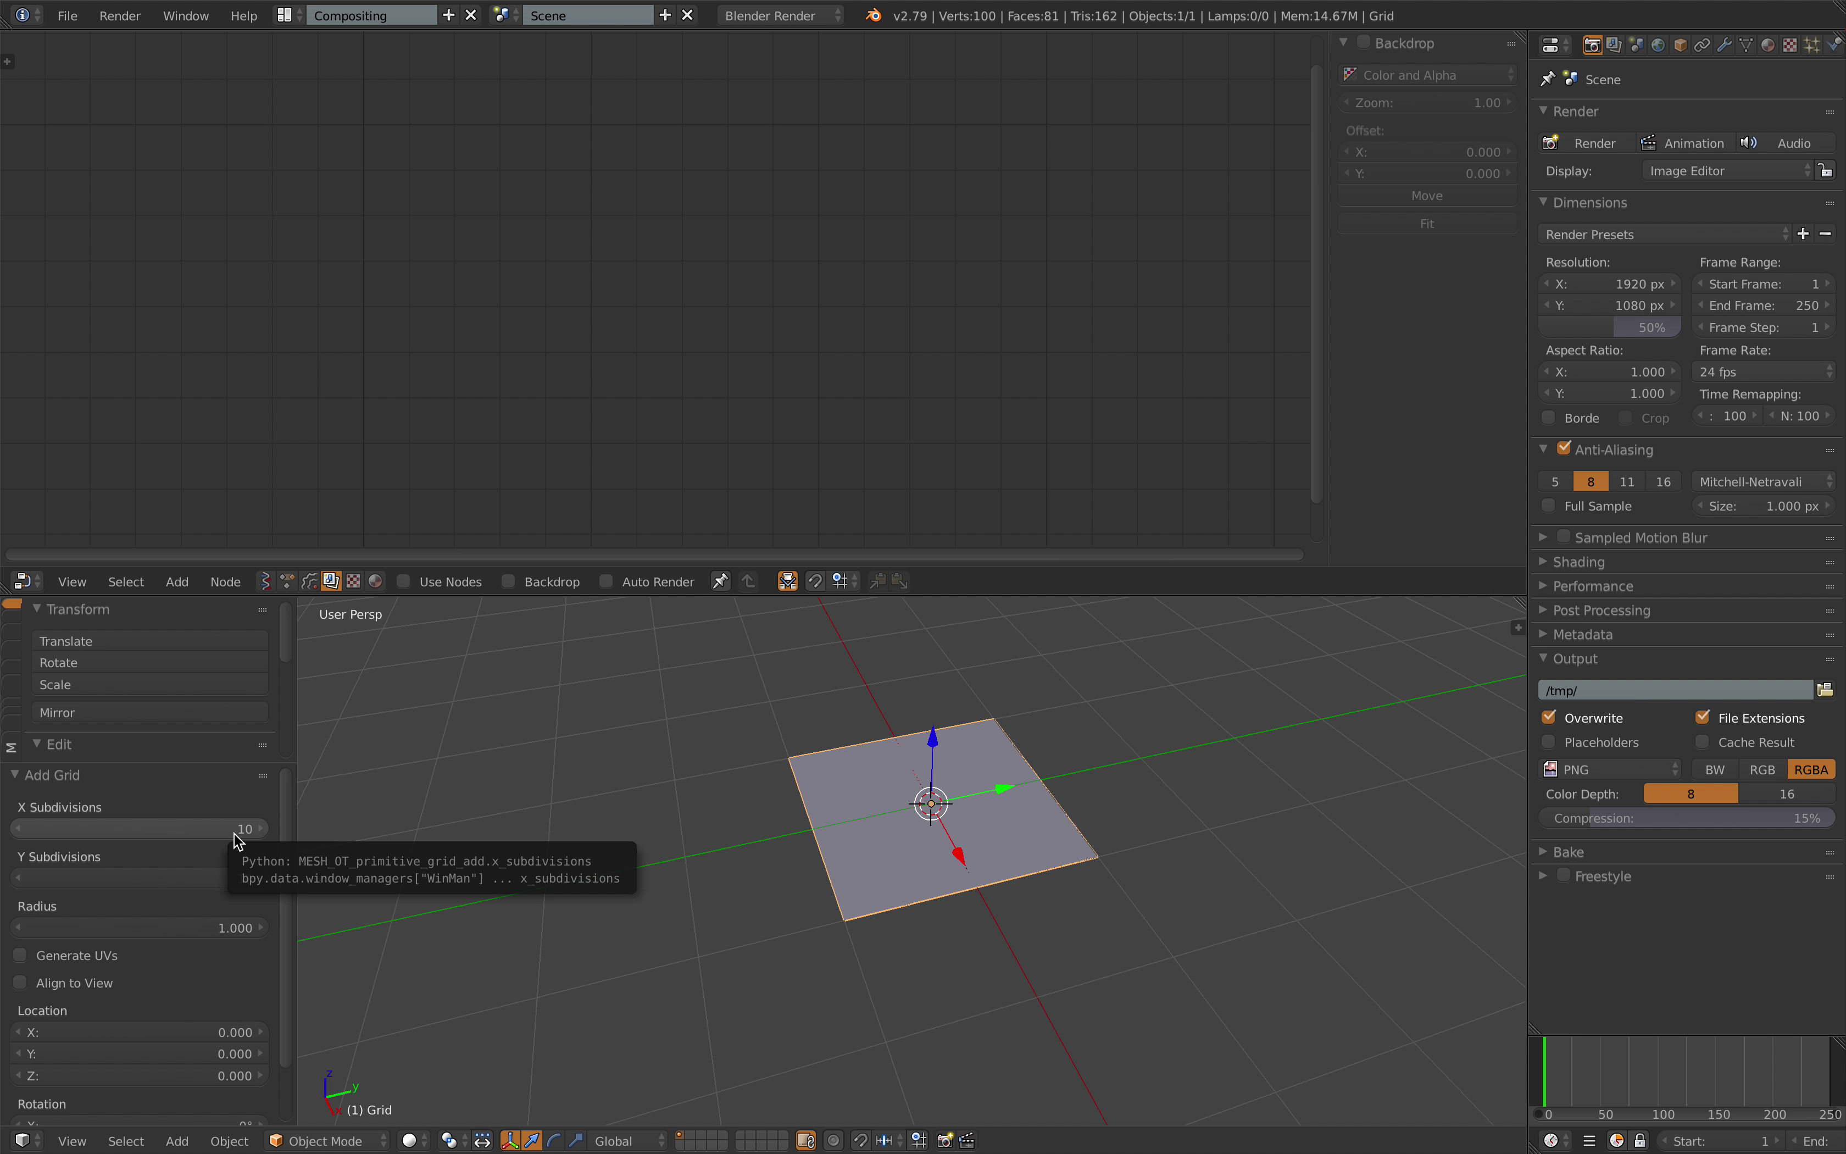
left_click_drag(235, 834, 248, 878)
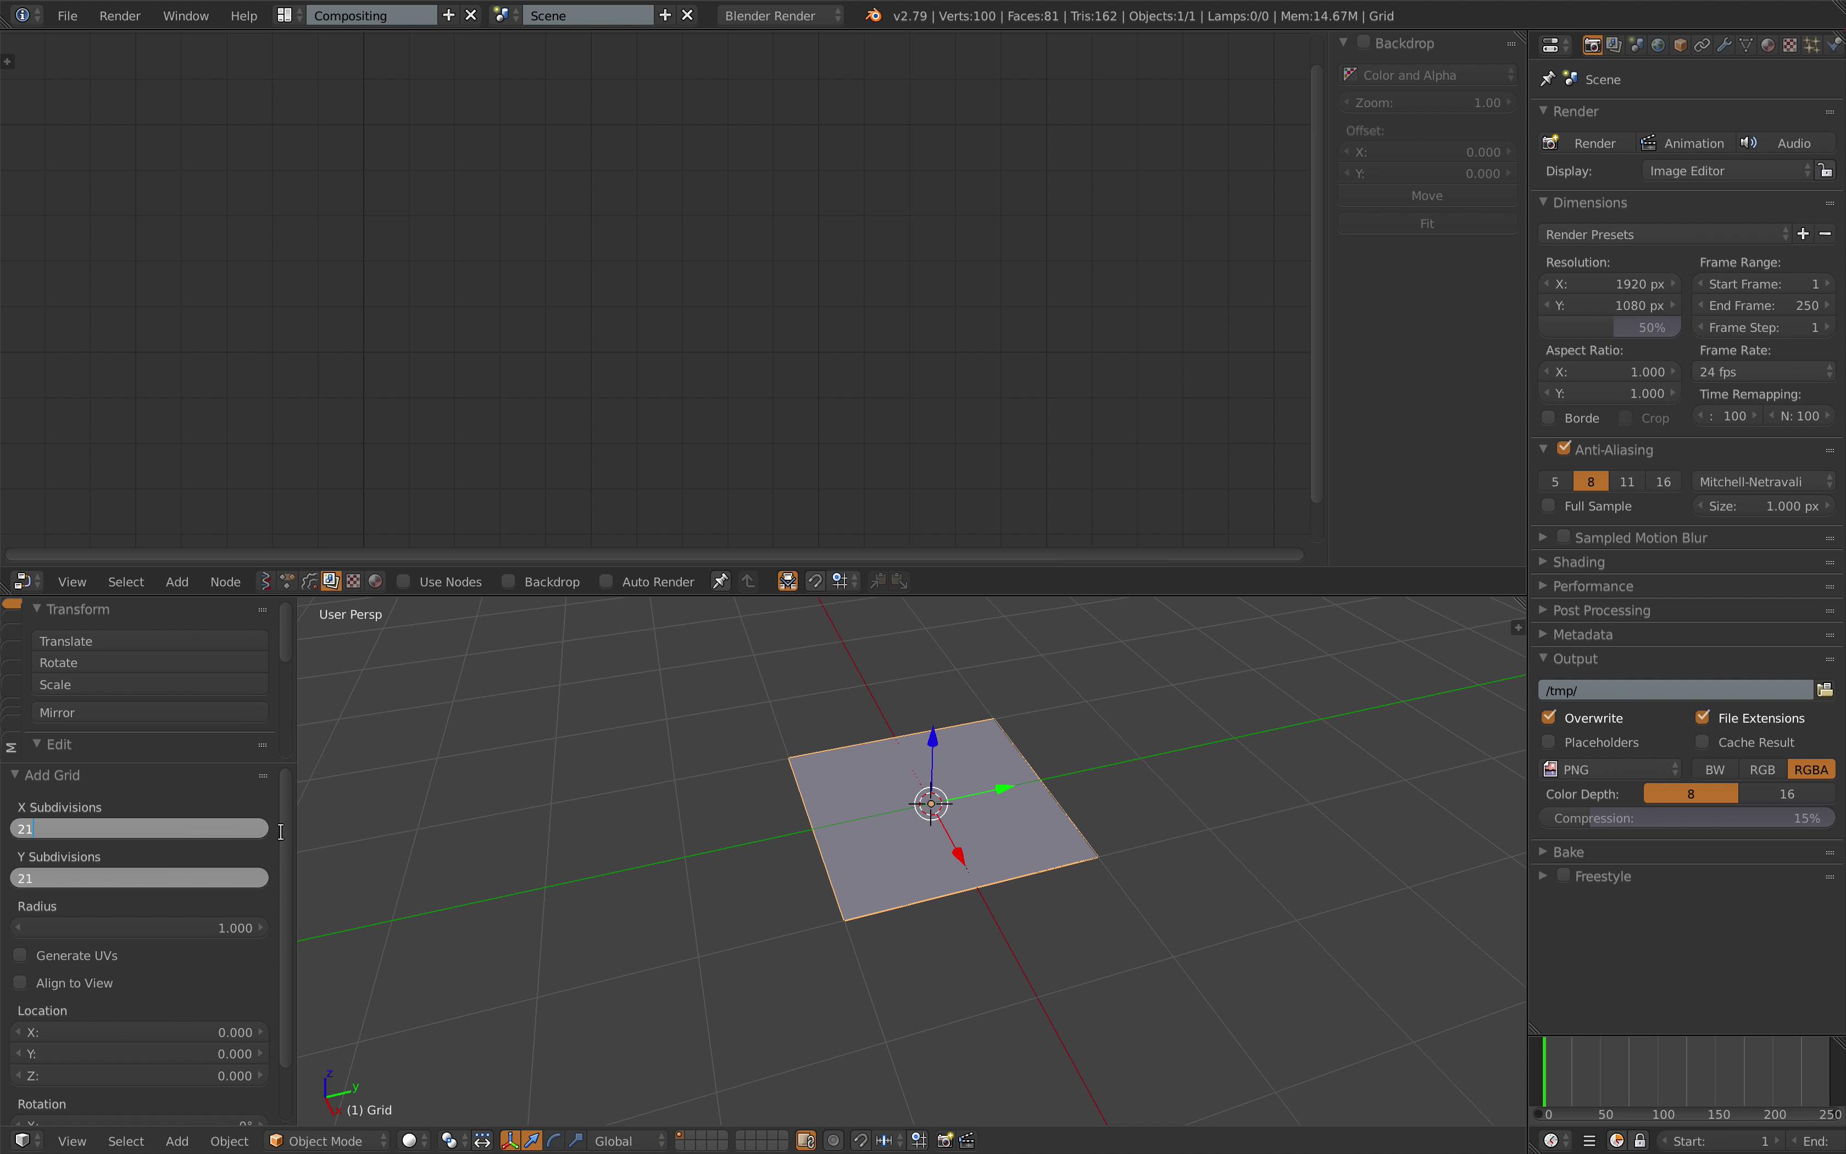
key("Return")
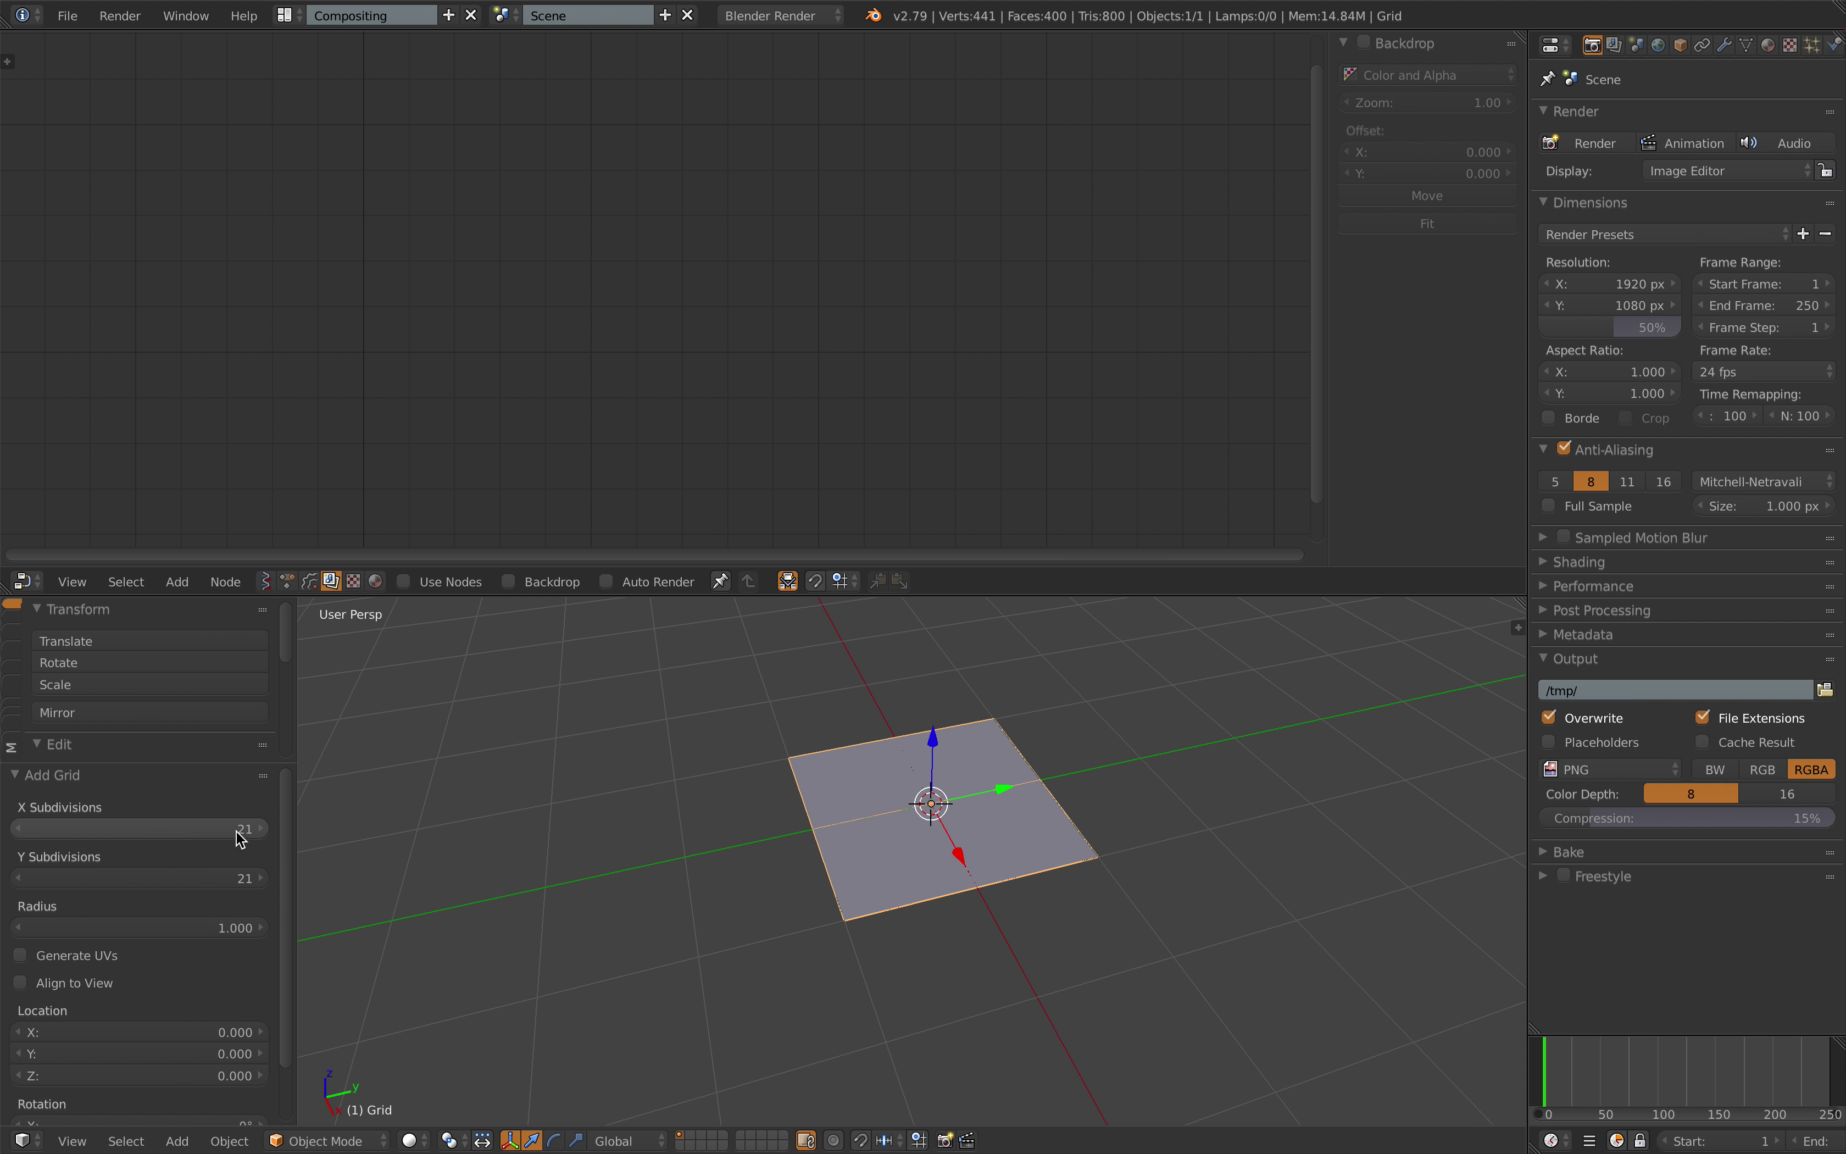
- Inspect the grid's subdivisions by temporarily enabling Wire and Draw All Edges in its display settings
mouse_move(816, 823)
middle_mouse_down()
mouse_move(769, 820)
mouse_move(811, 815)
middle_mouse_up()
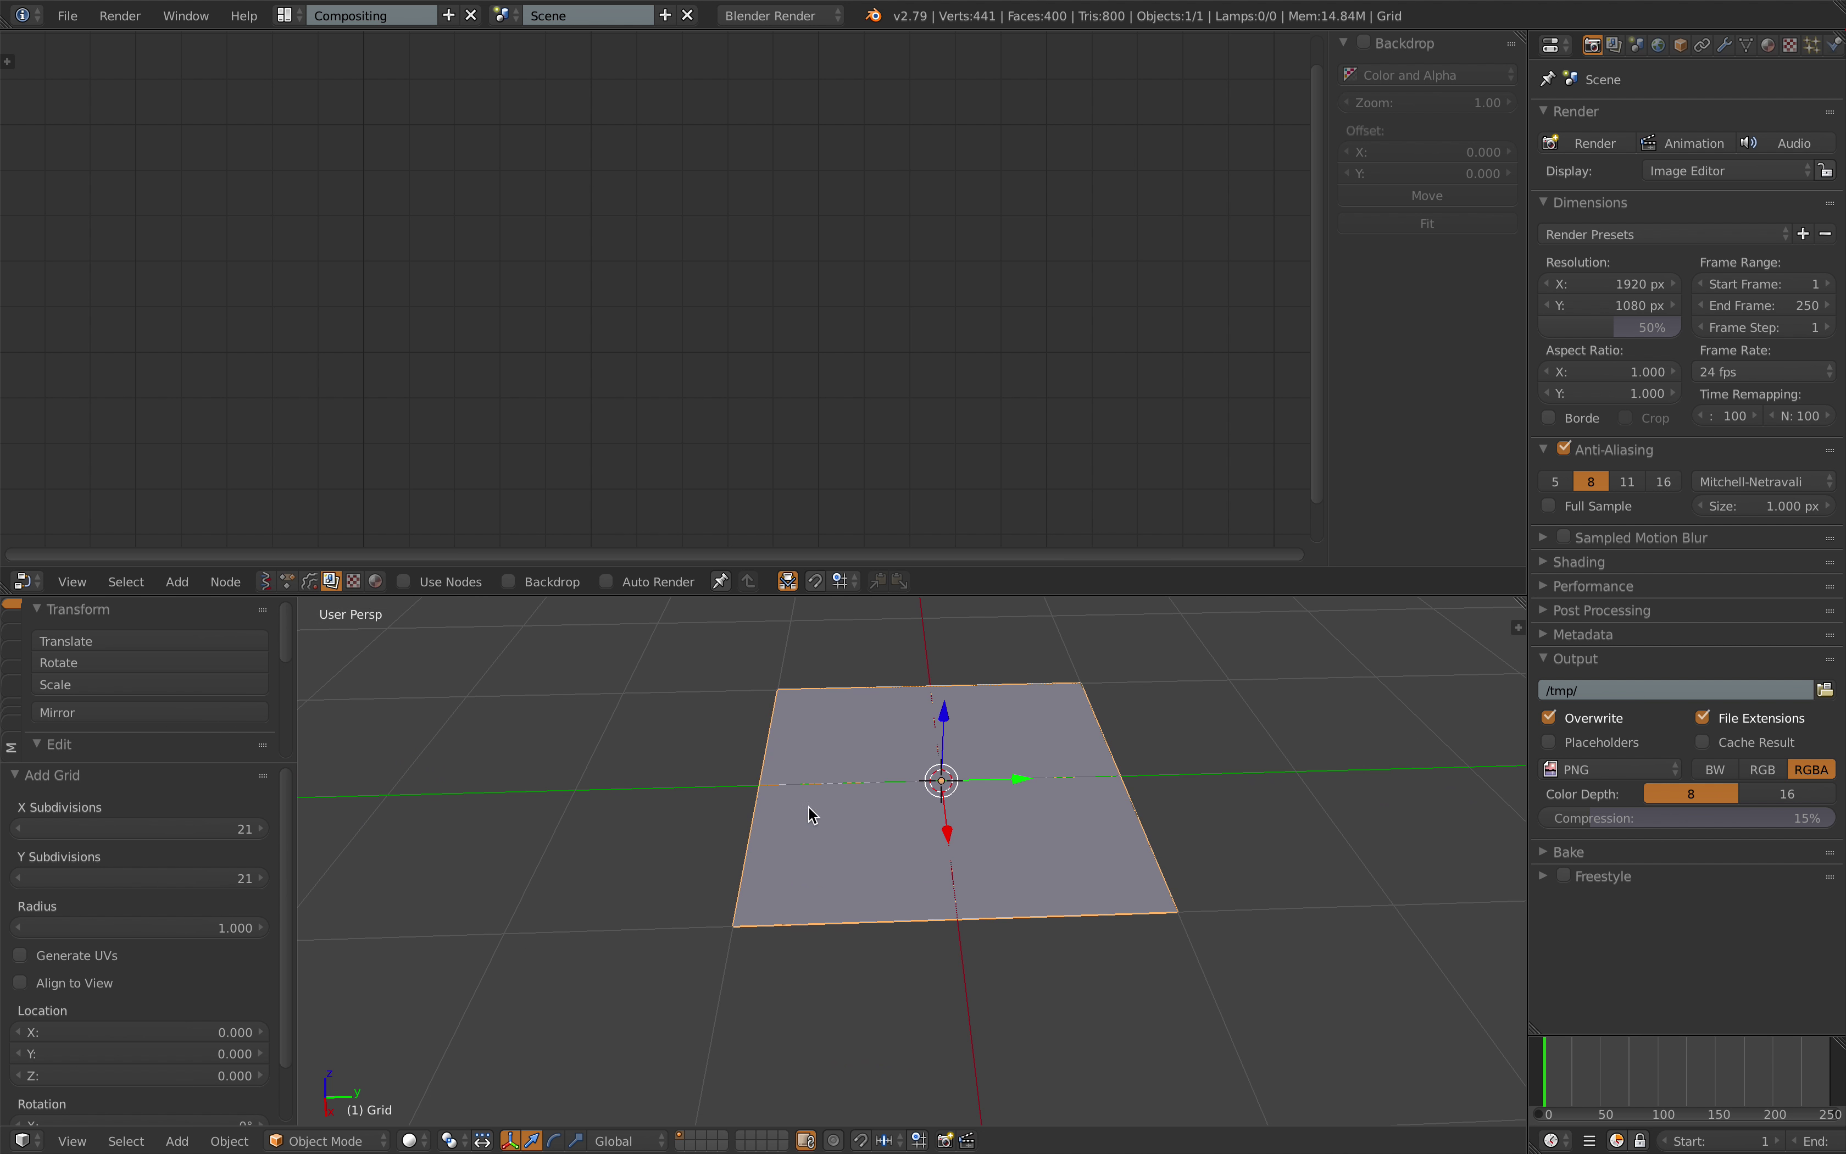
left_click(1681, 46)
left_click(1549, 657)
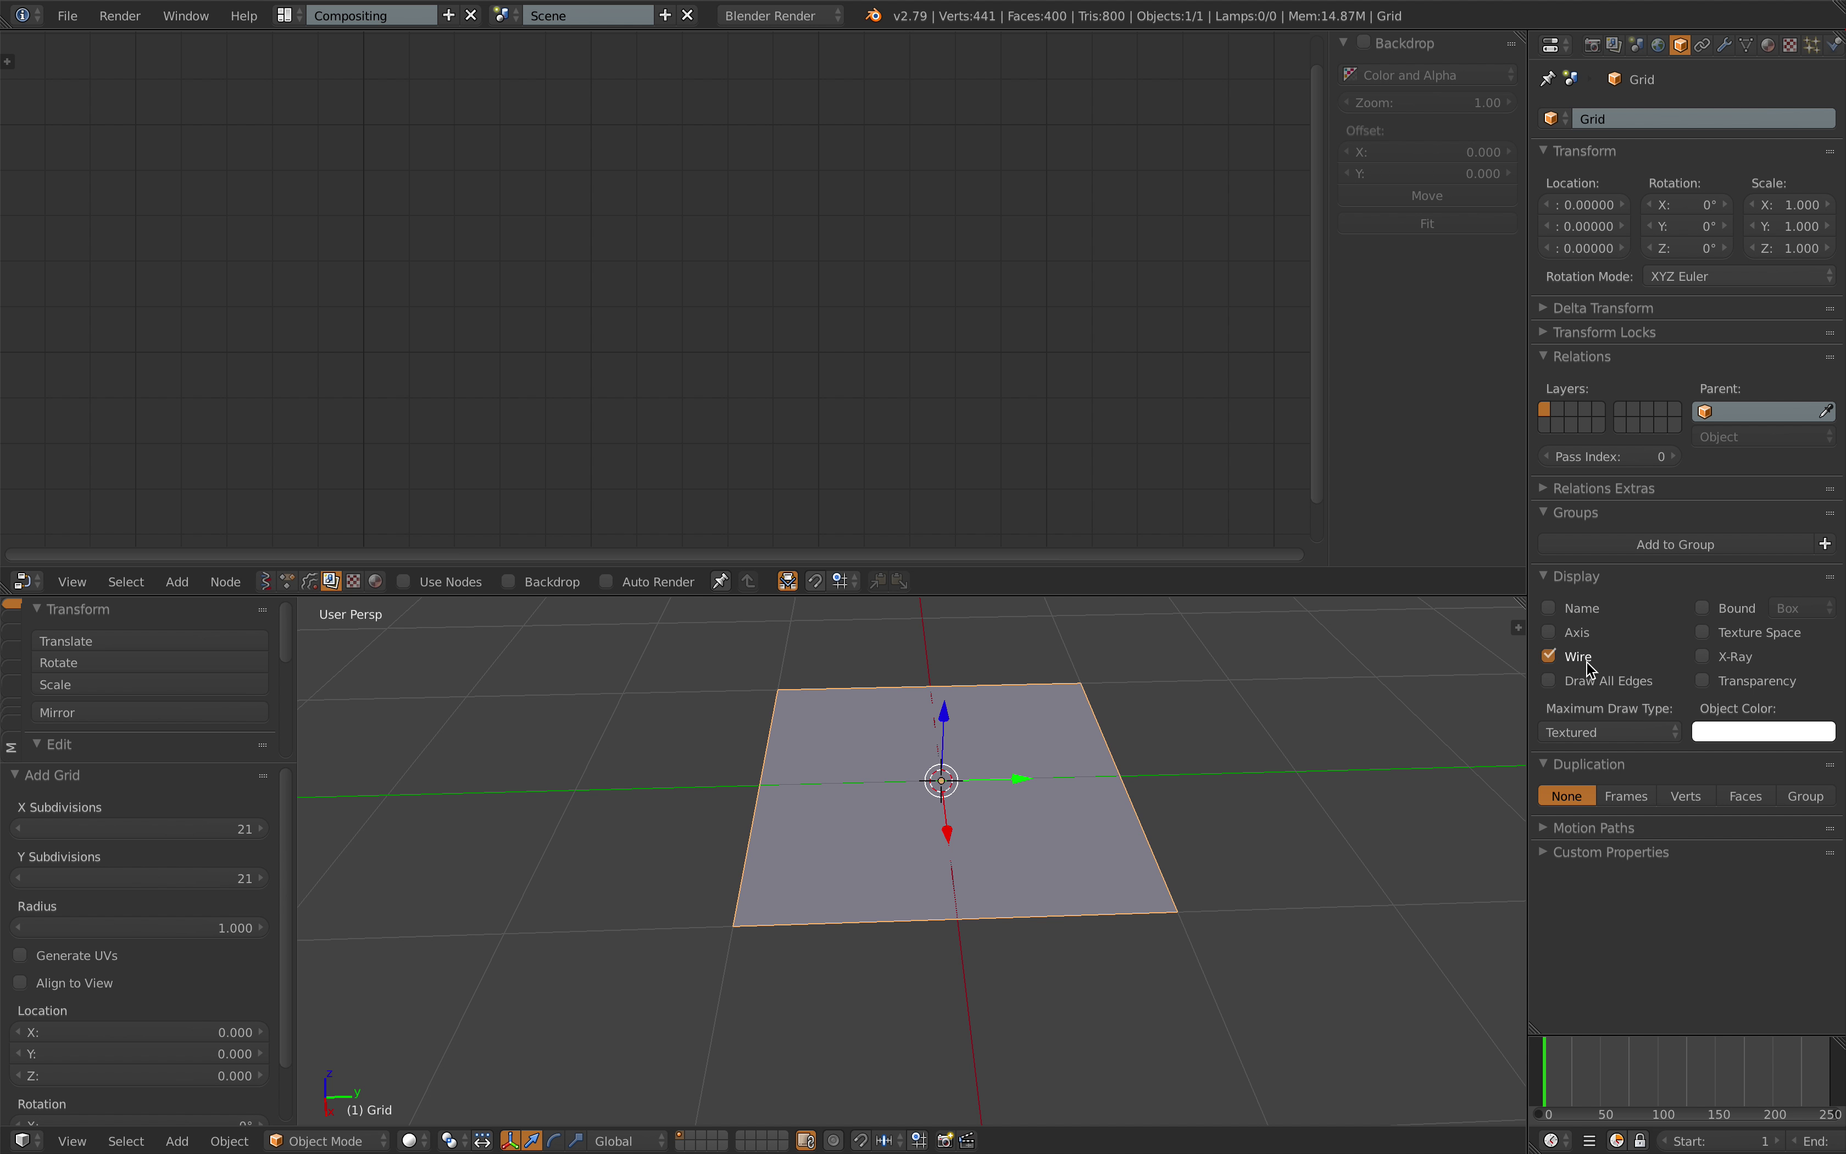
middle_click_drag(1299, 731, 1184, 774)
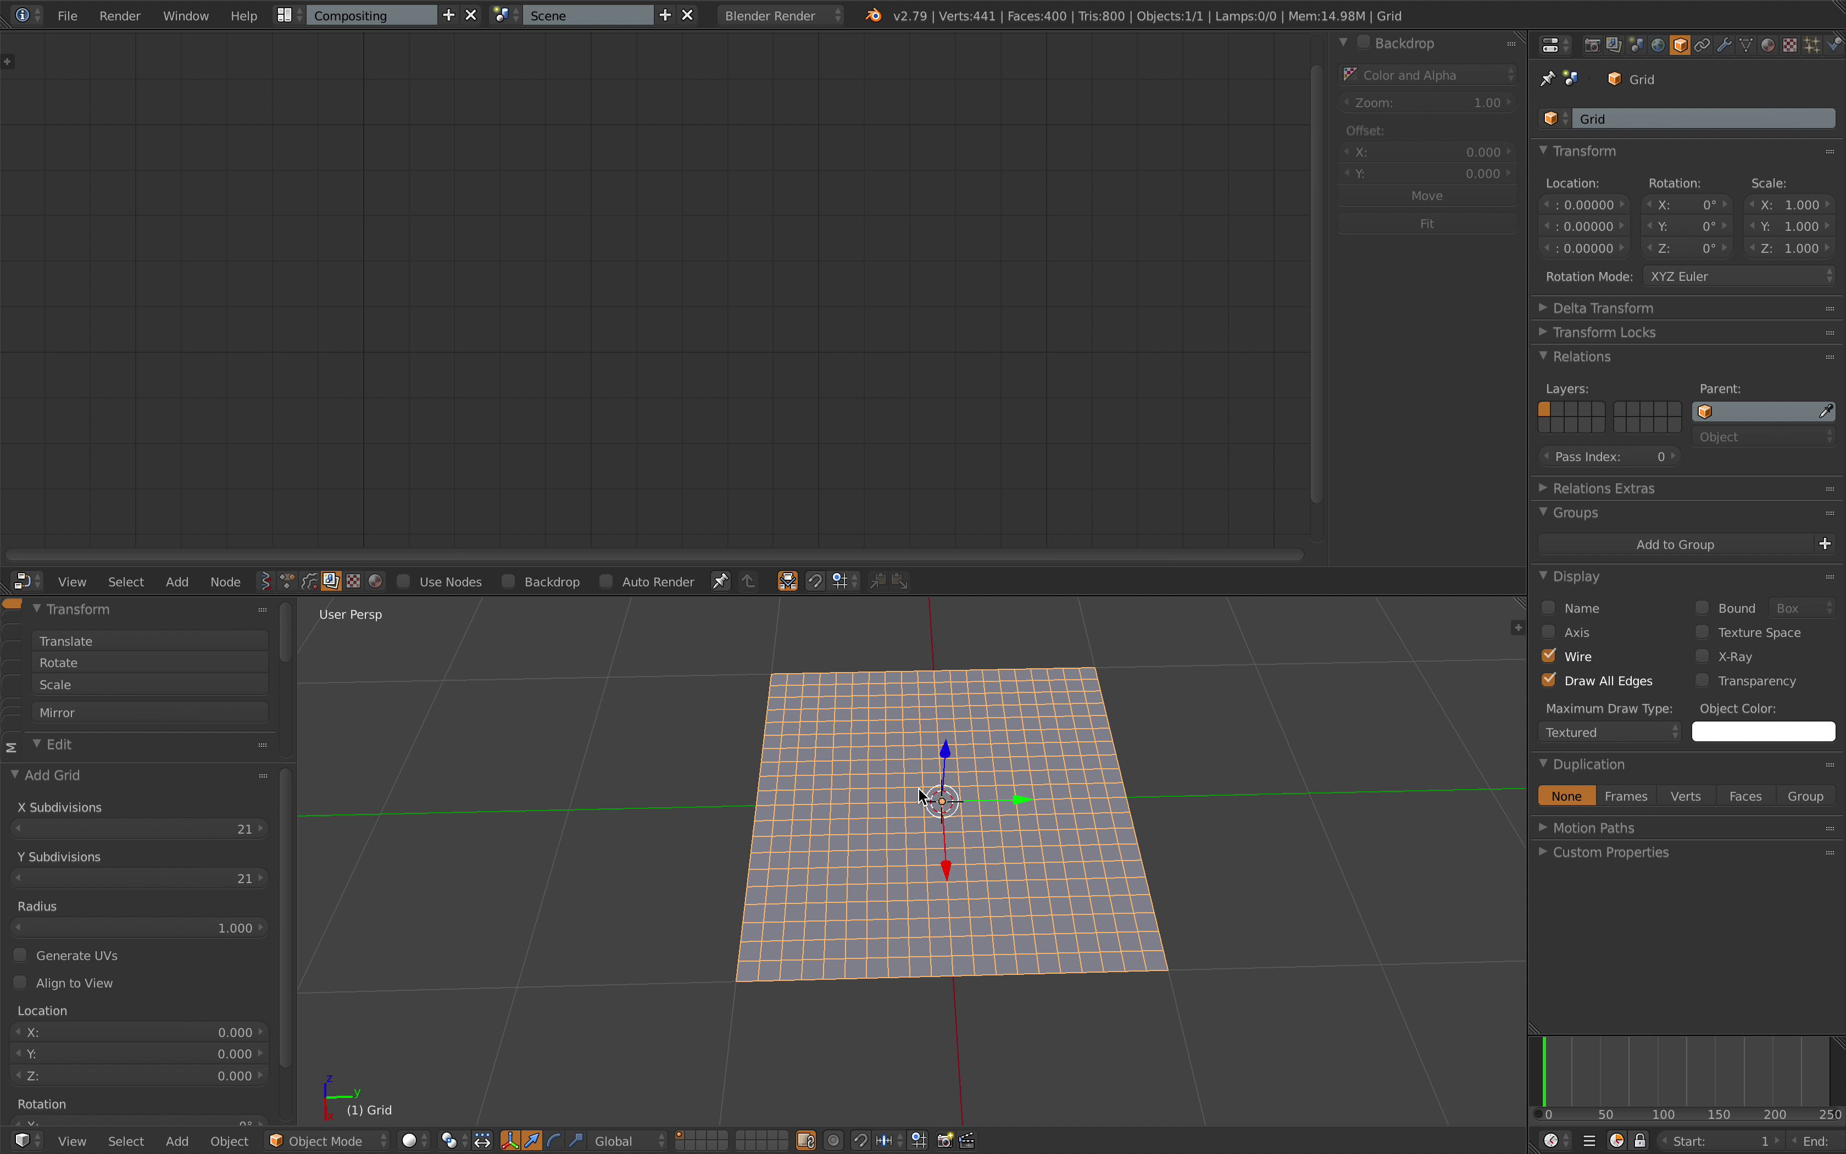
left_click(1550, 657)
left_click(1550, 680)
mouse_move(1257, 771)
middle_mouse_down()
mouse_move(1199, 763)
mouse_move(1199, 747)
middle_mouse_up()
left_click(1198, 741)
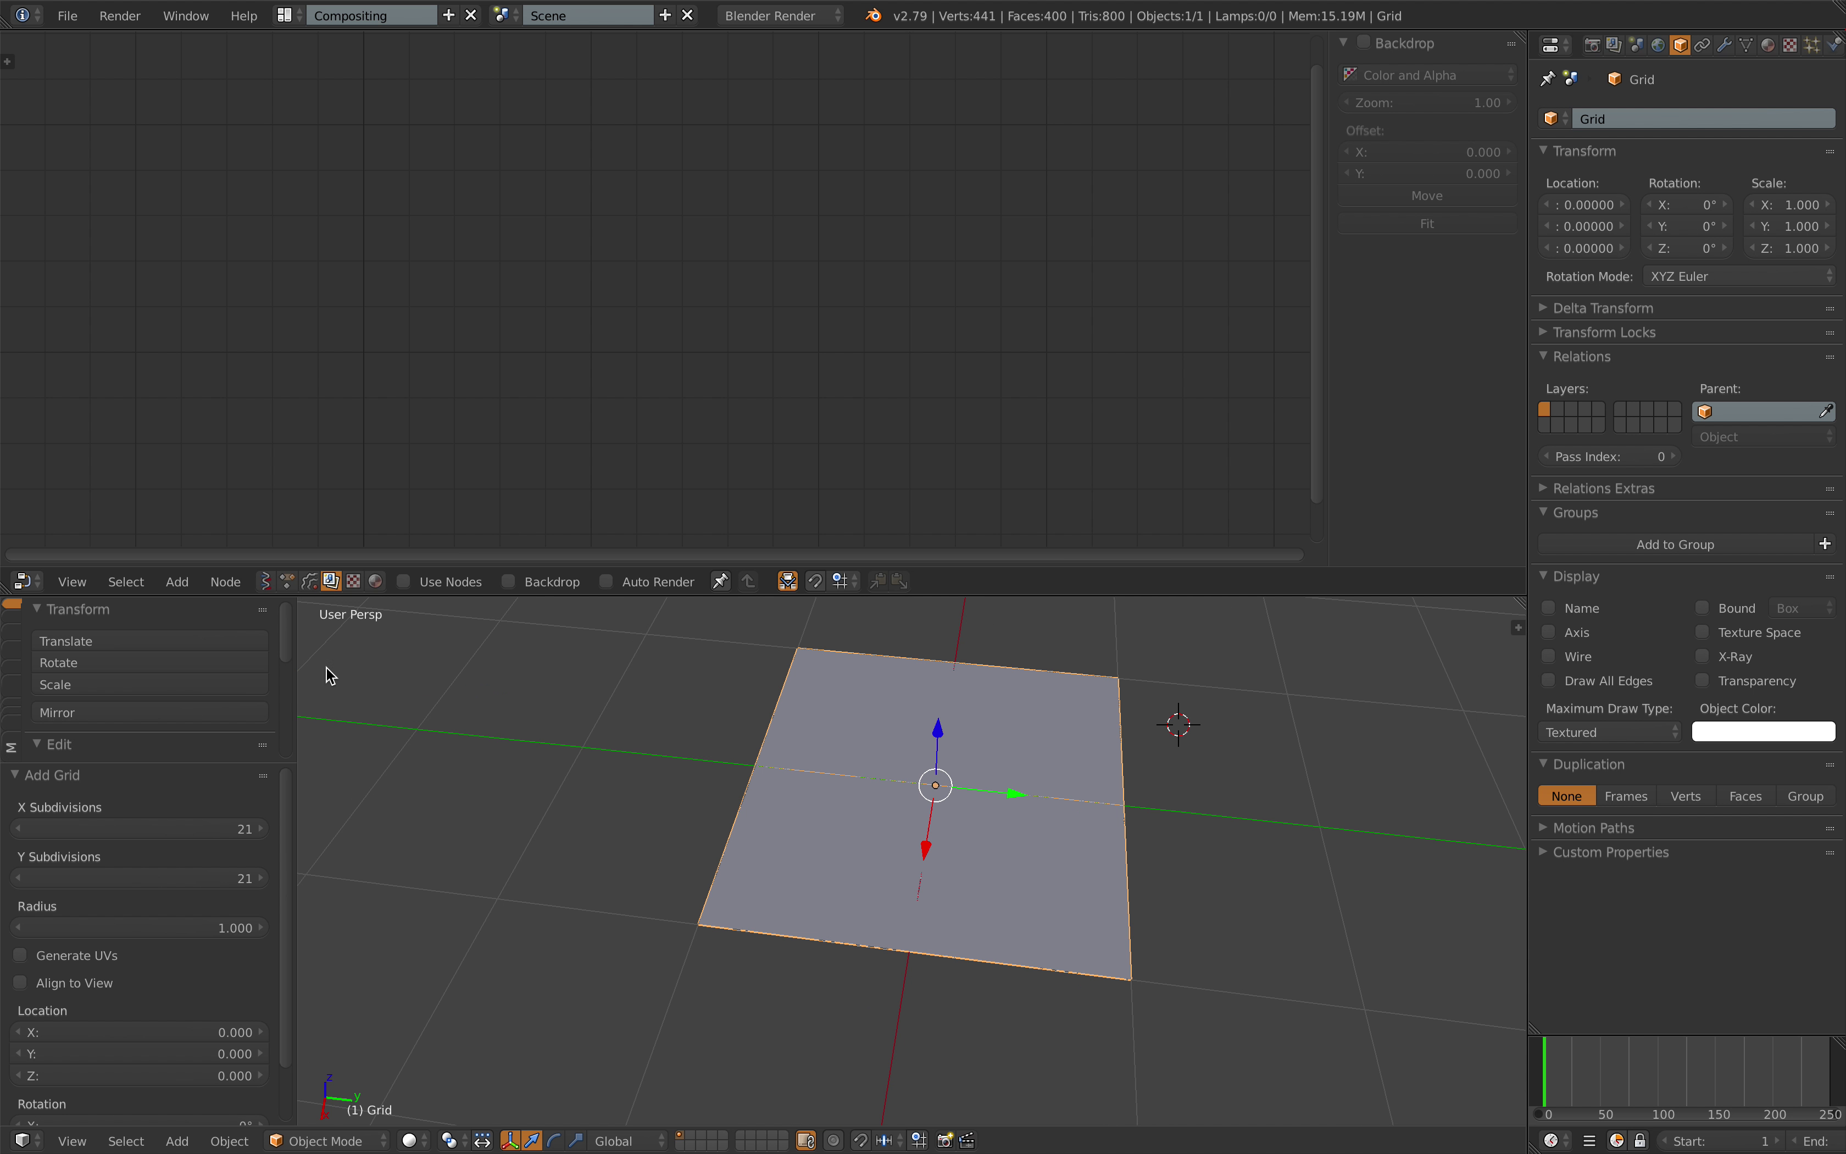
- Set the node editor to Sverchok nodes, switch the render engine to Cycles Render and hide the node editor's sidebar
left_click(267, 583)
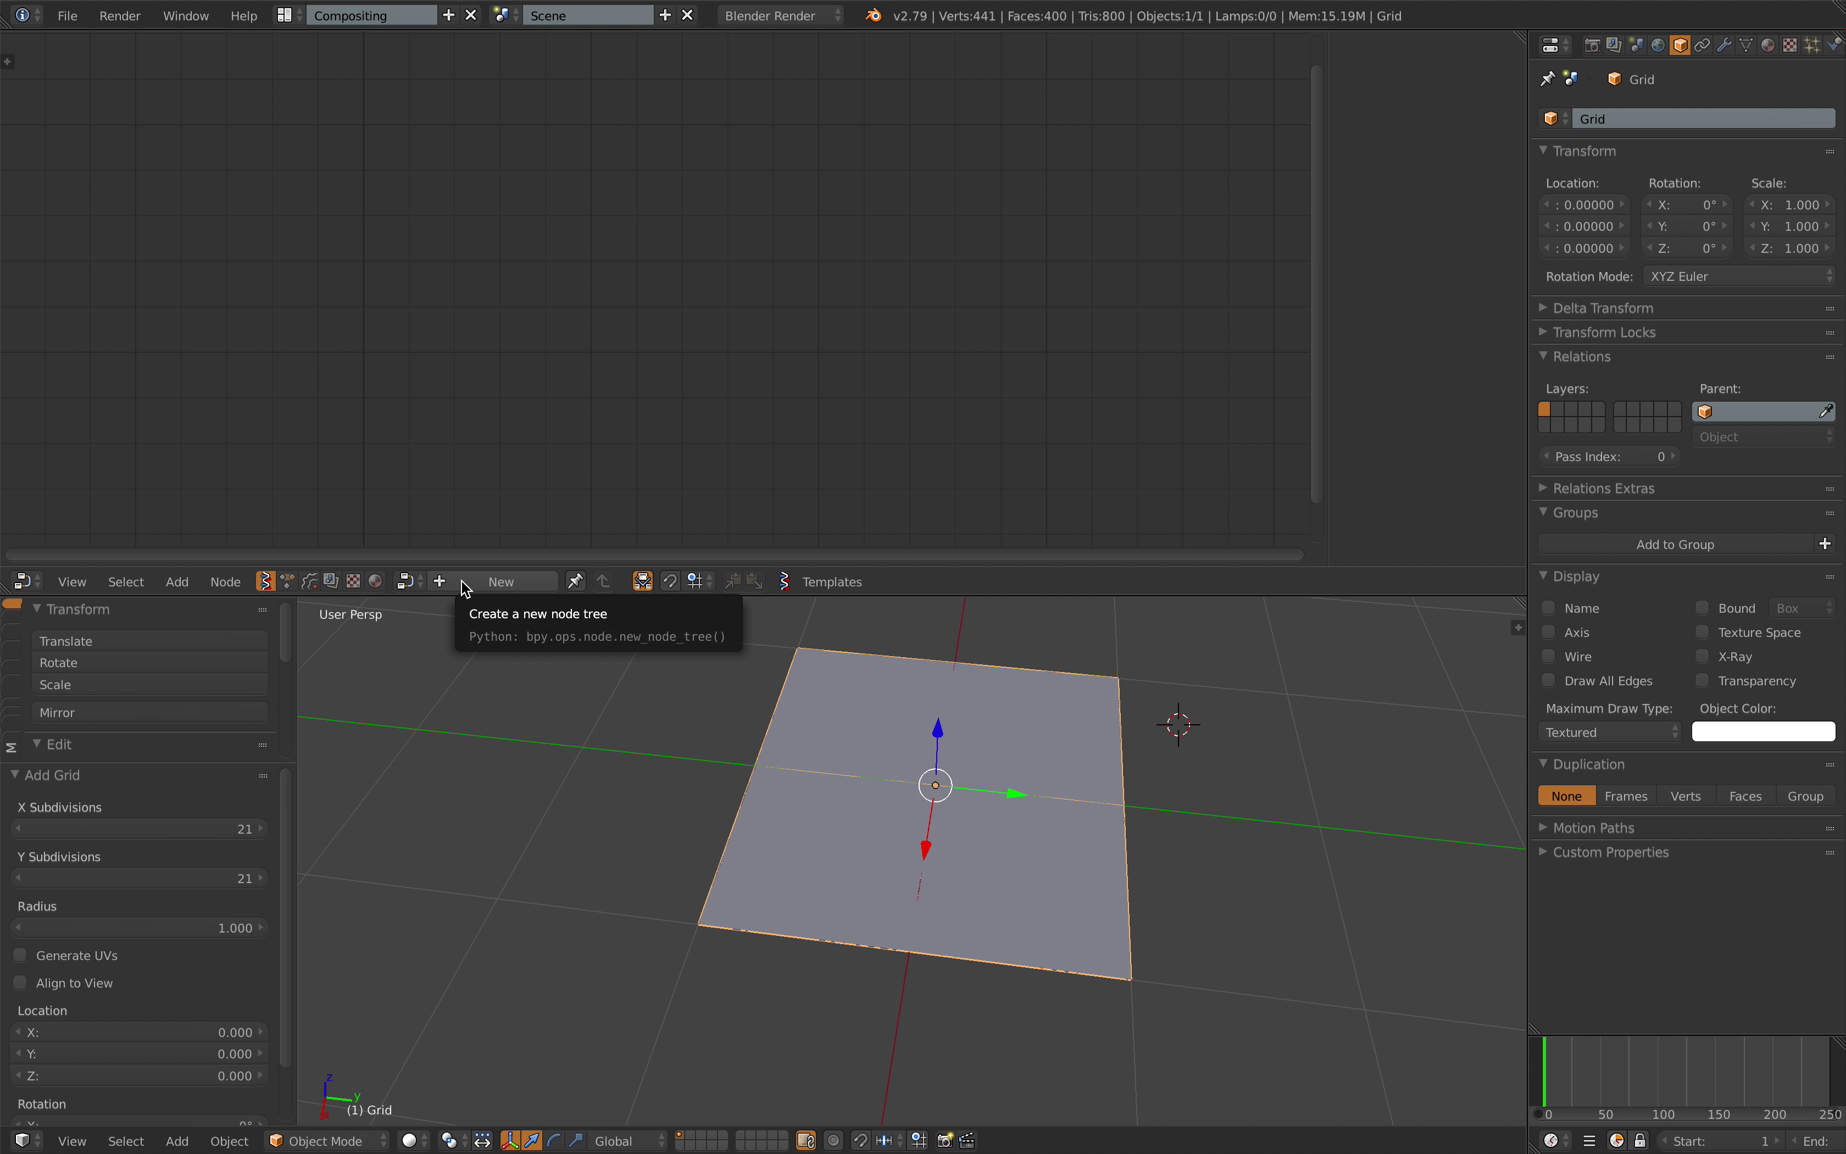
left_click(776, 17)
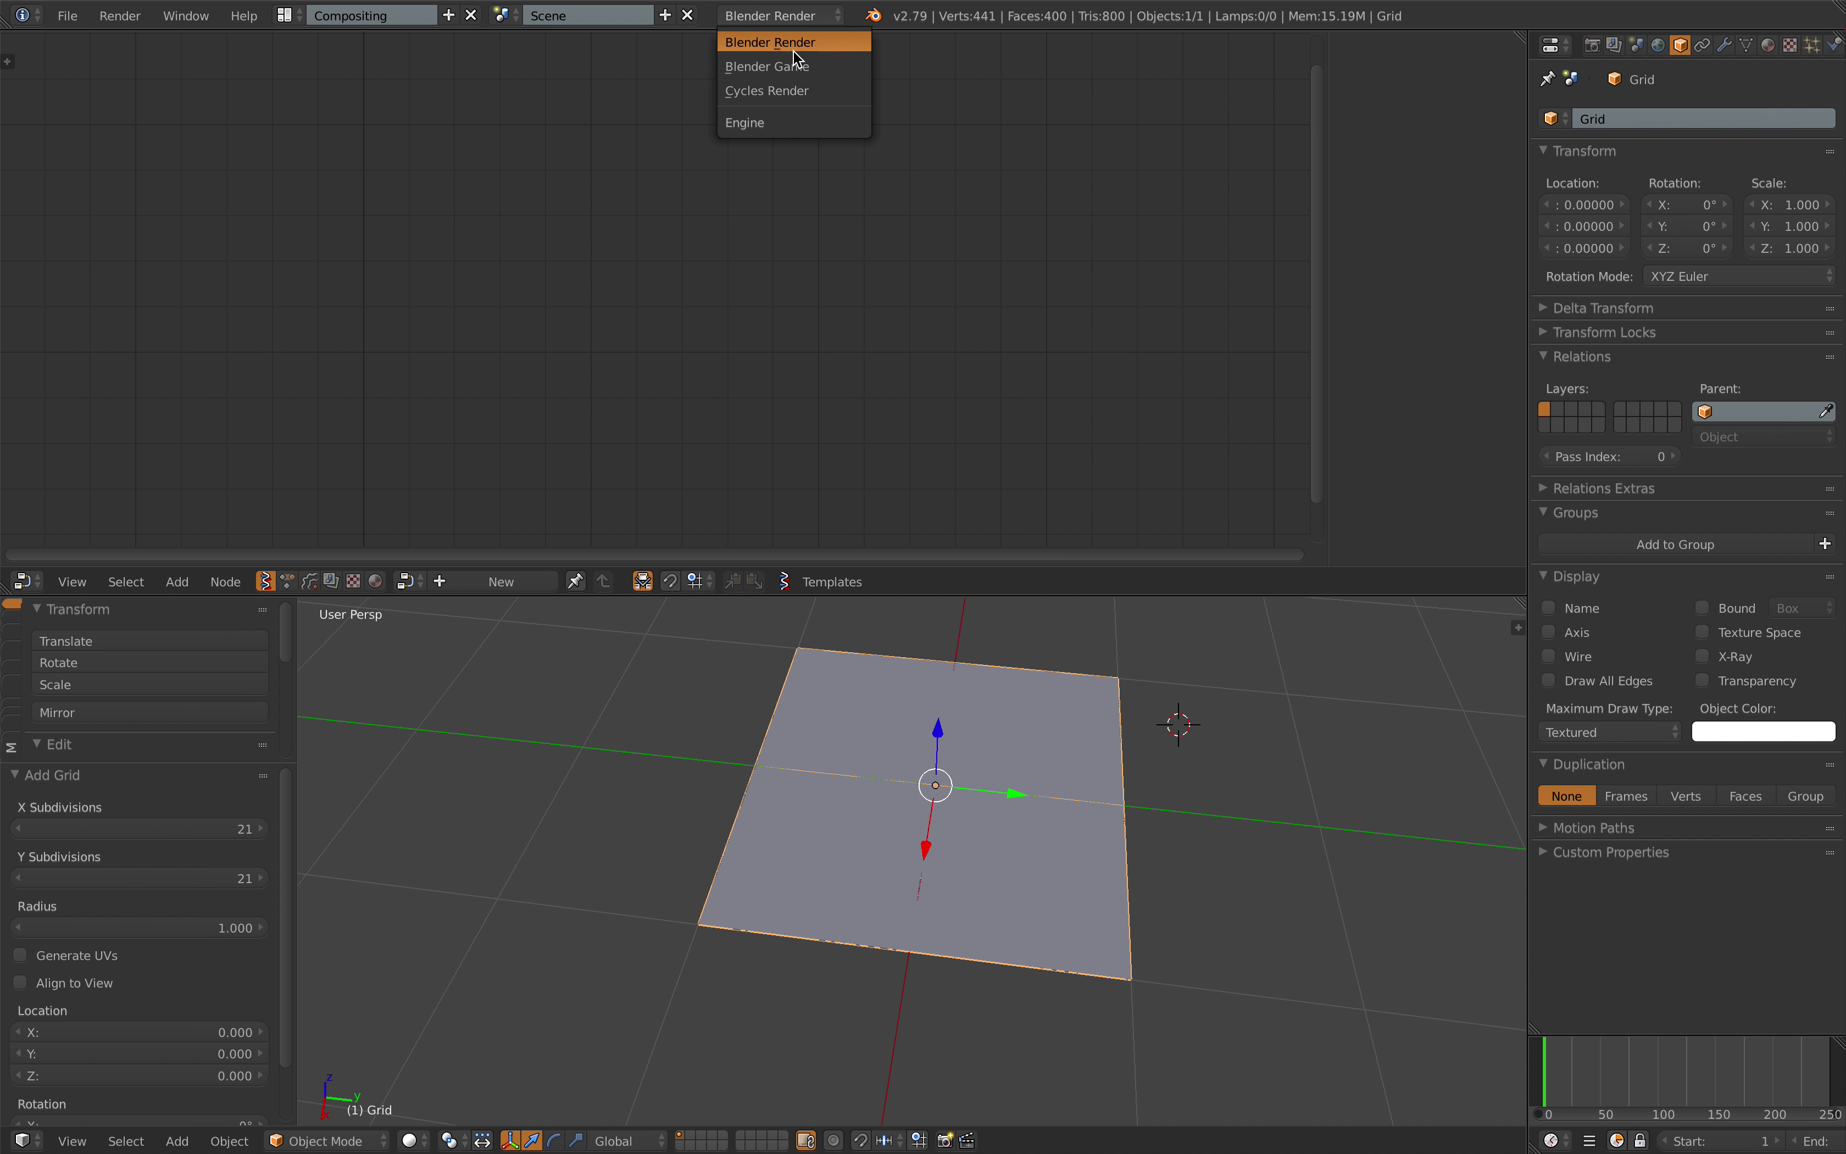
left_click(782, 91)
left_click_drag(1324, 223, 1464, 256)
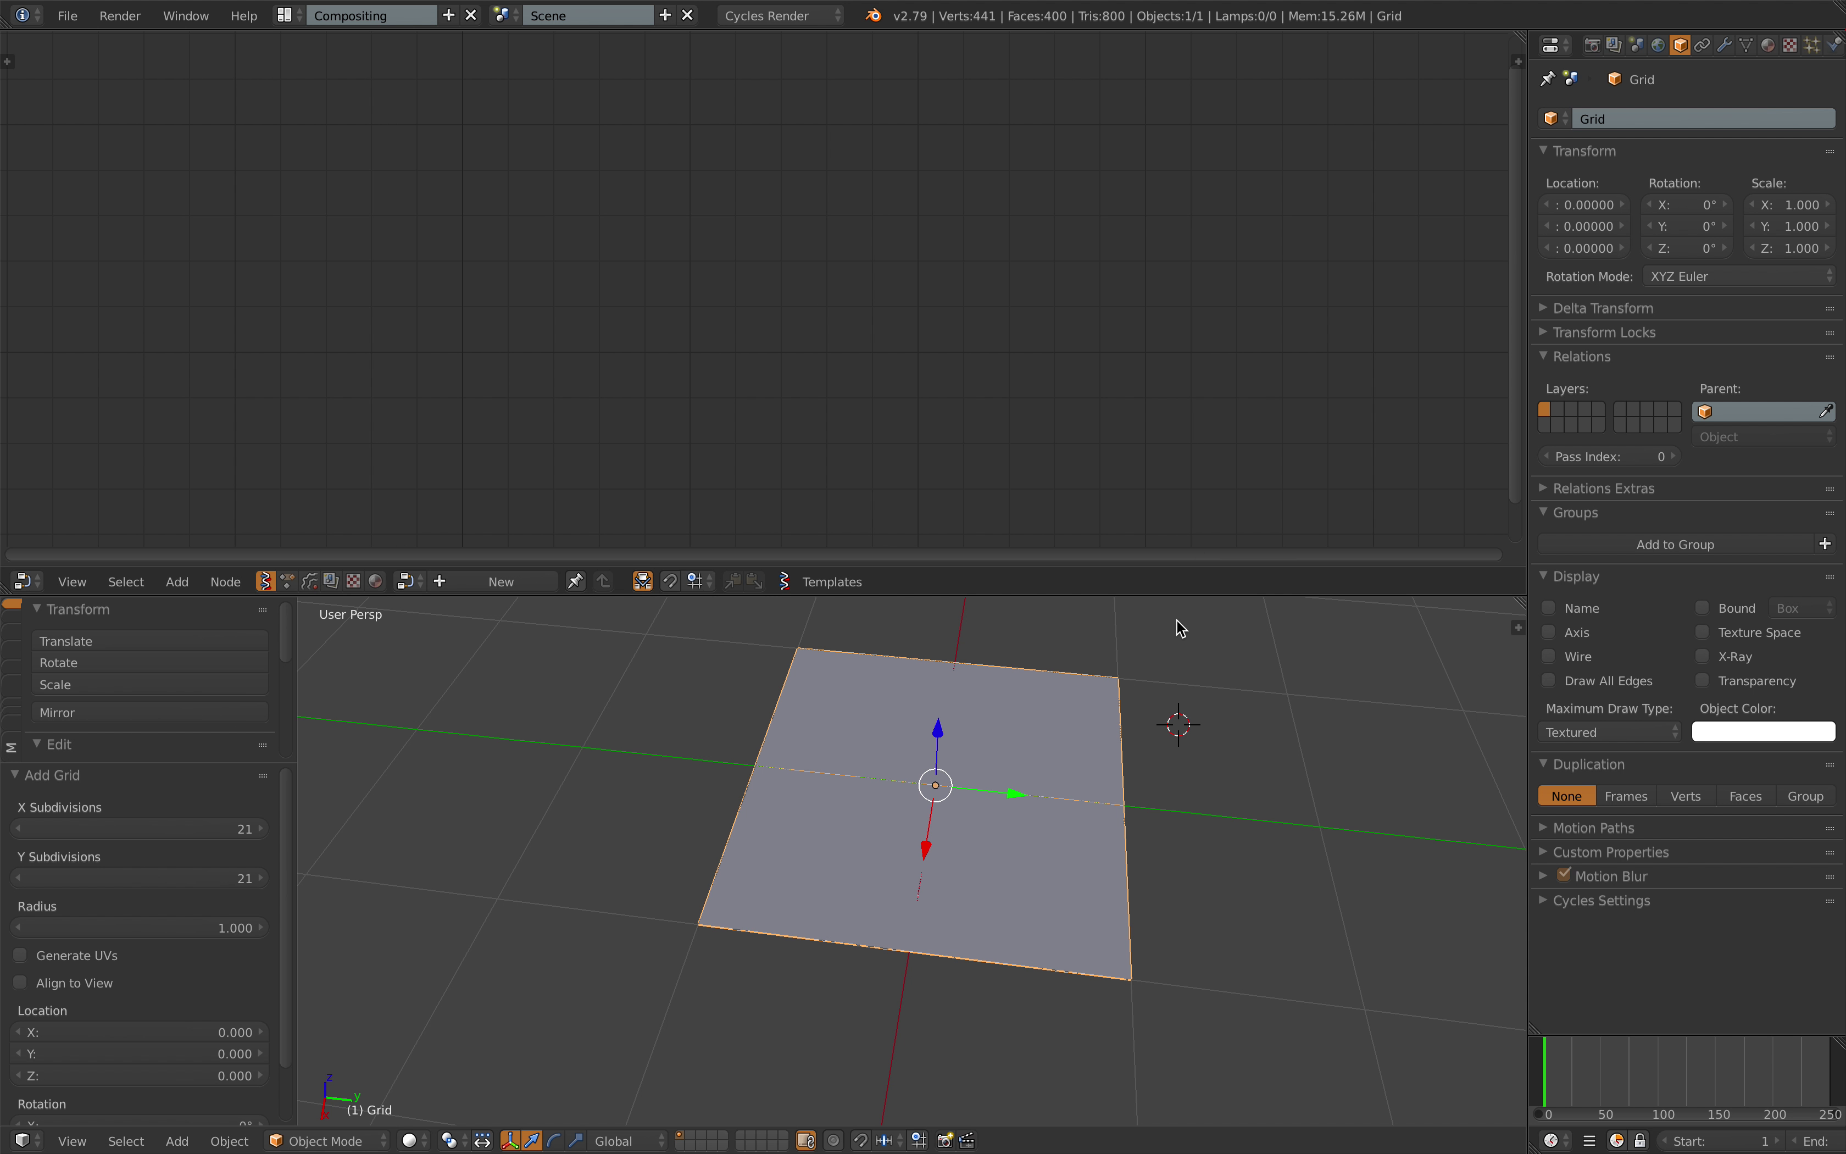
left_click_drag(1173, 595, 1172, 546)
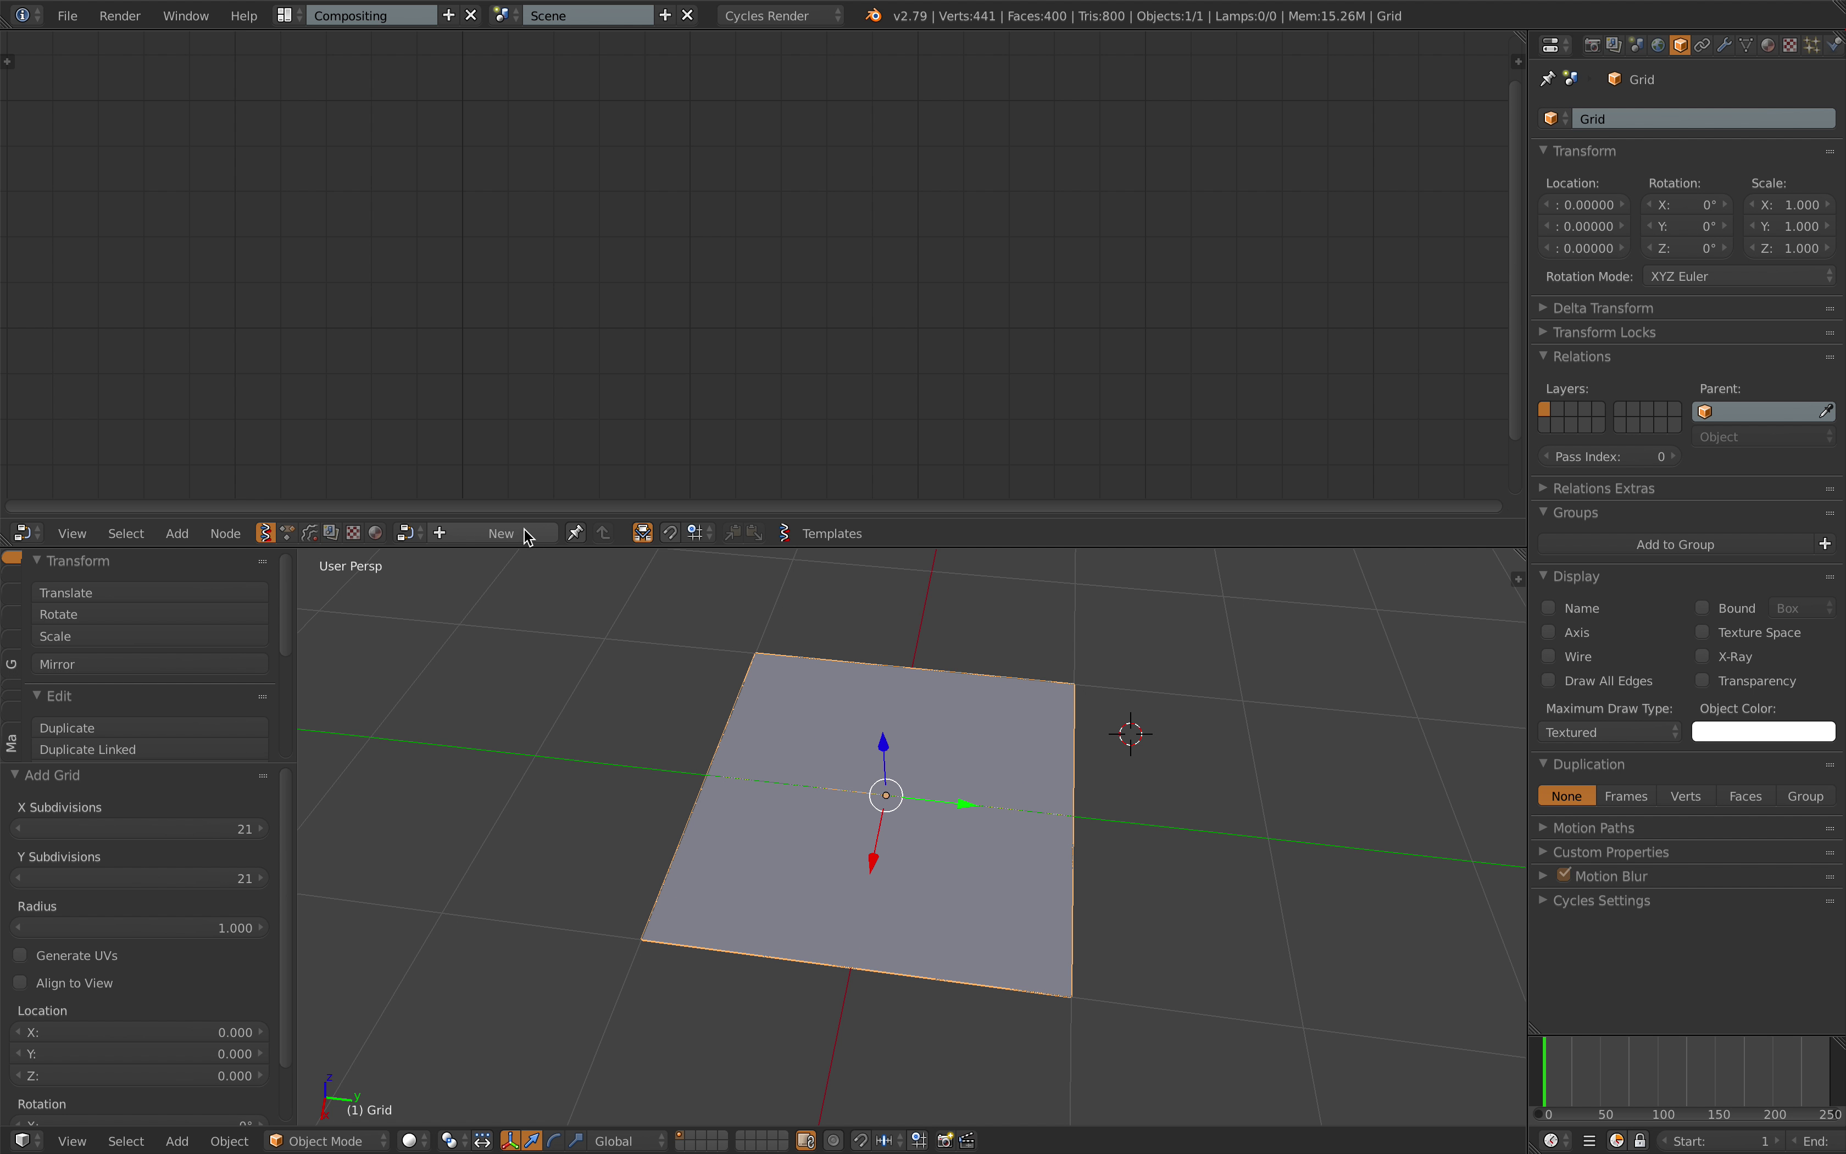
- Create a new Sverchok node tree and place an Objects in mk3 node in it
left_click(492, 533)
middle_click_drag(652, 611, 857, 685)
key("alt+space")
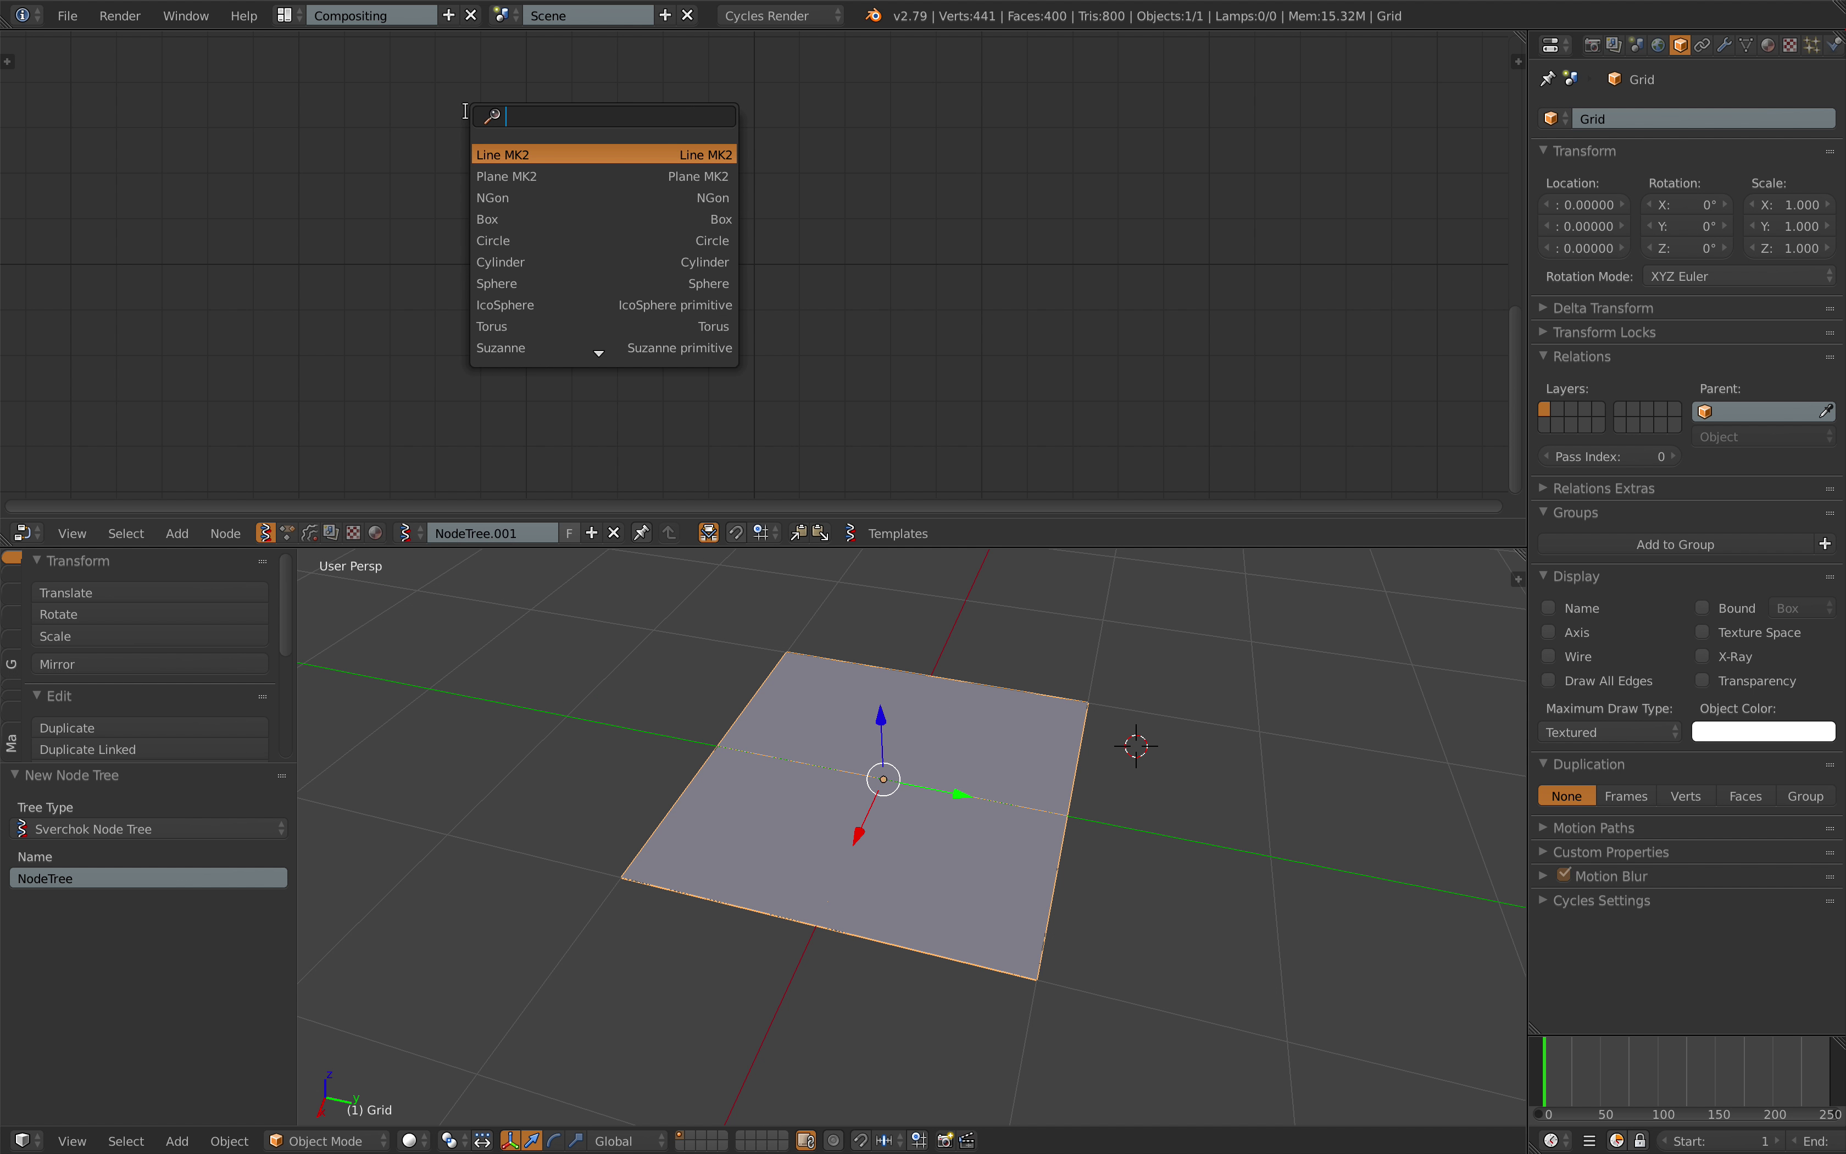
type("objects")
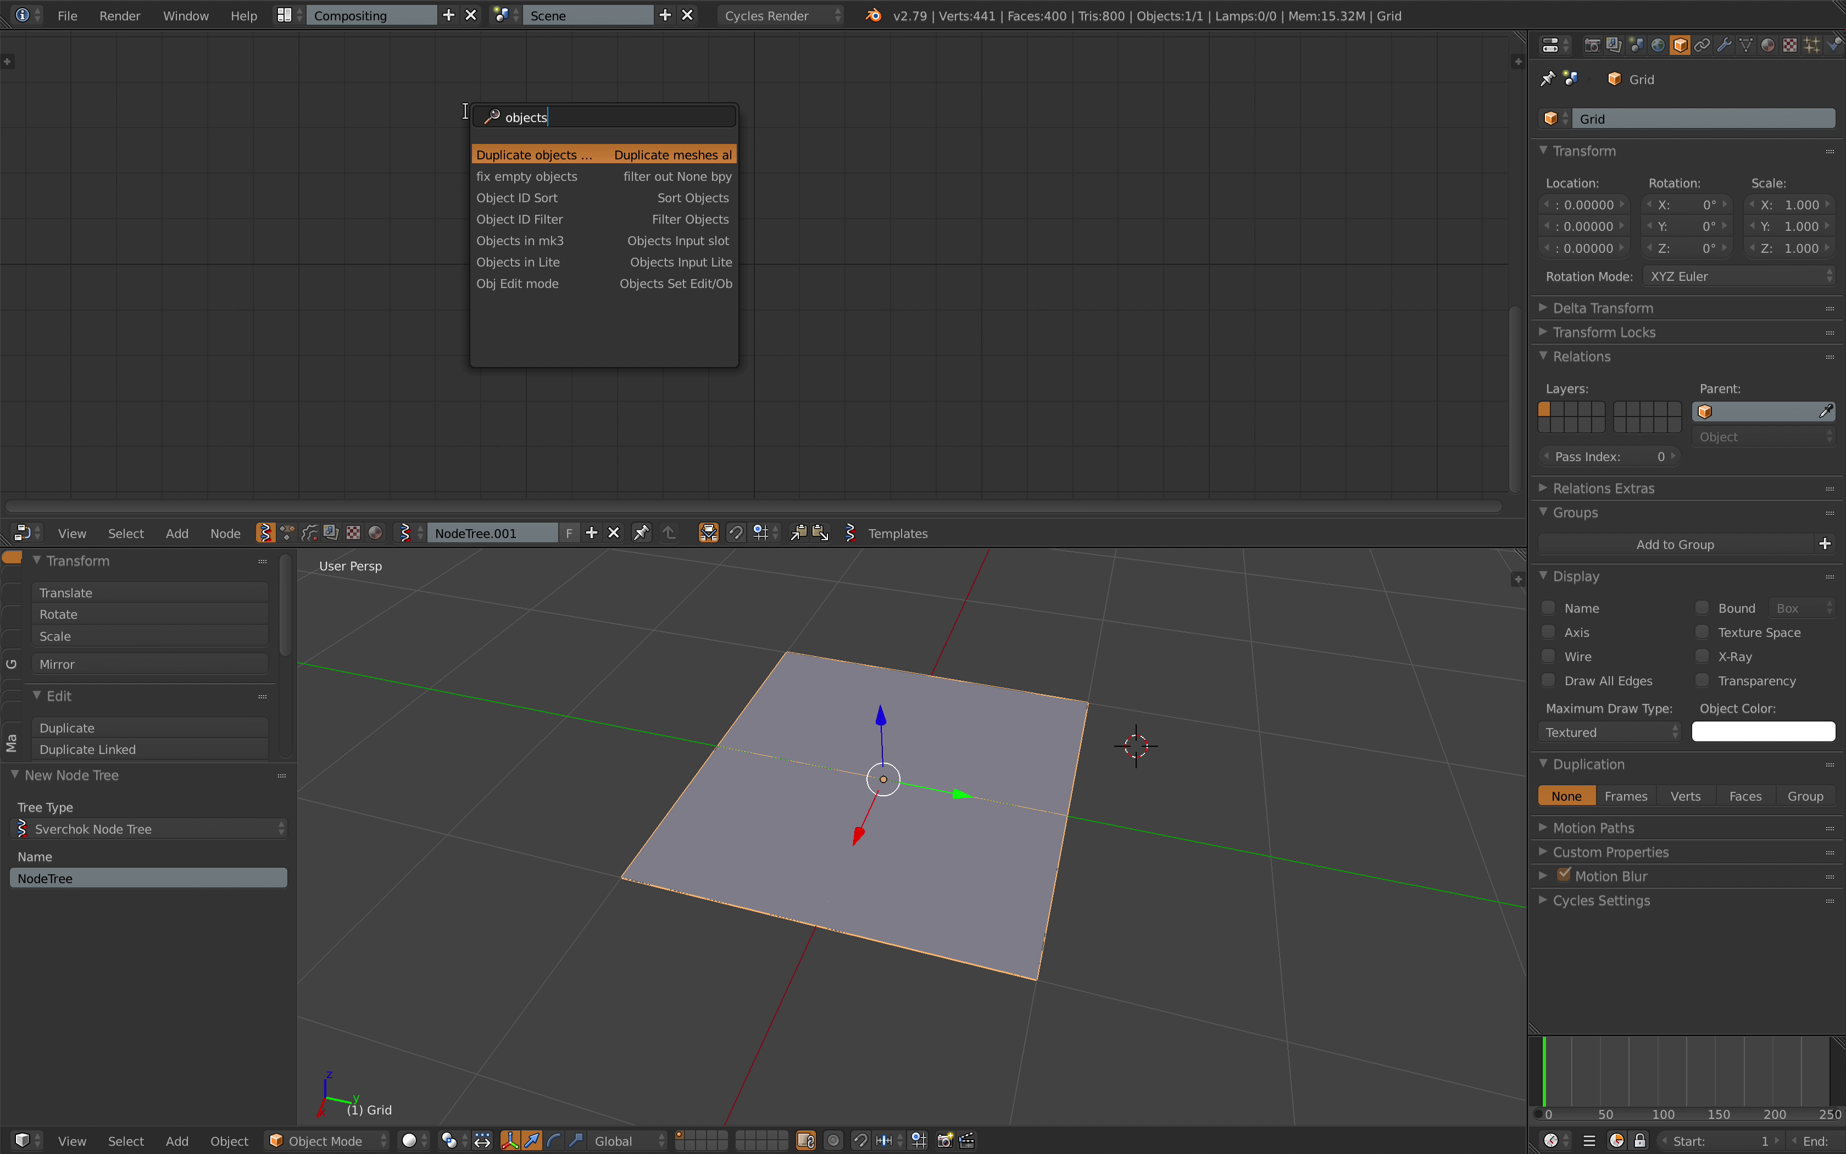
type(" in")
key("Return")
left_click(468, 115)
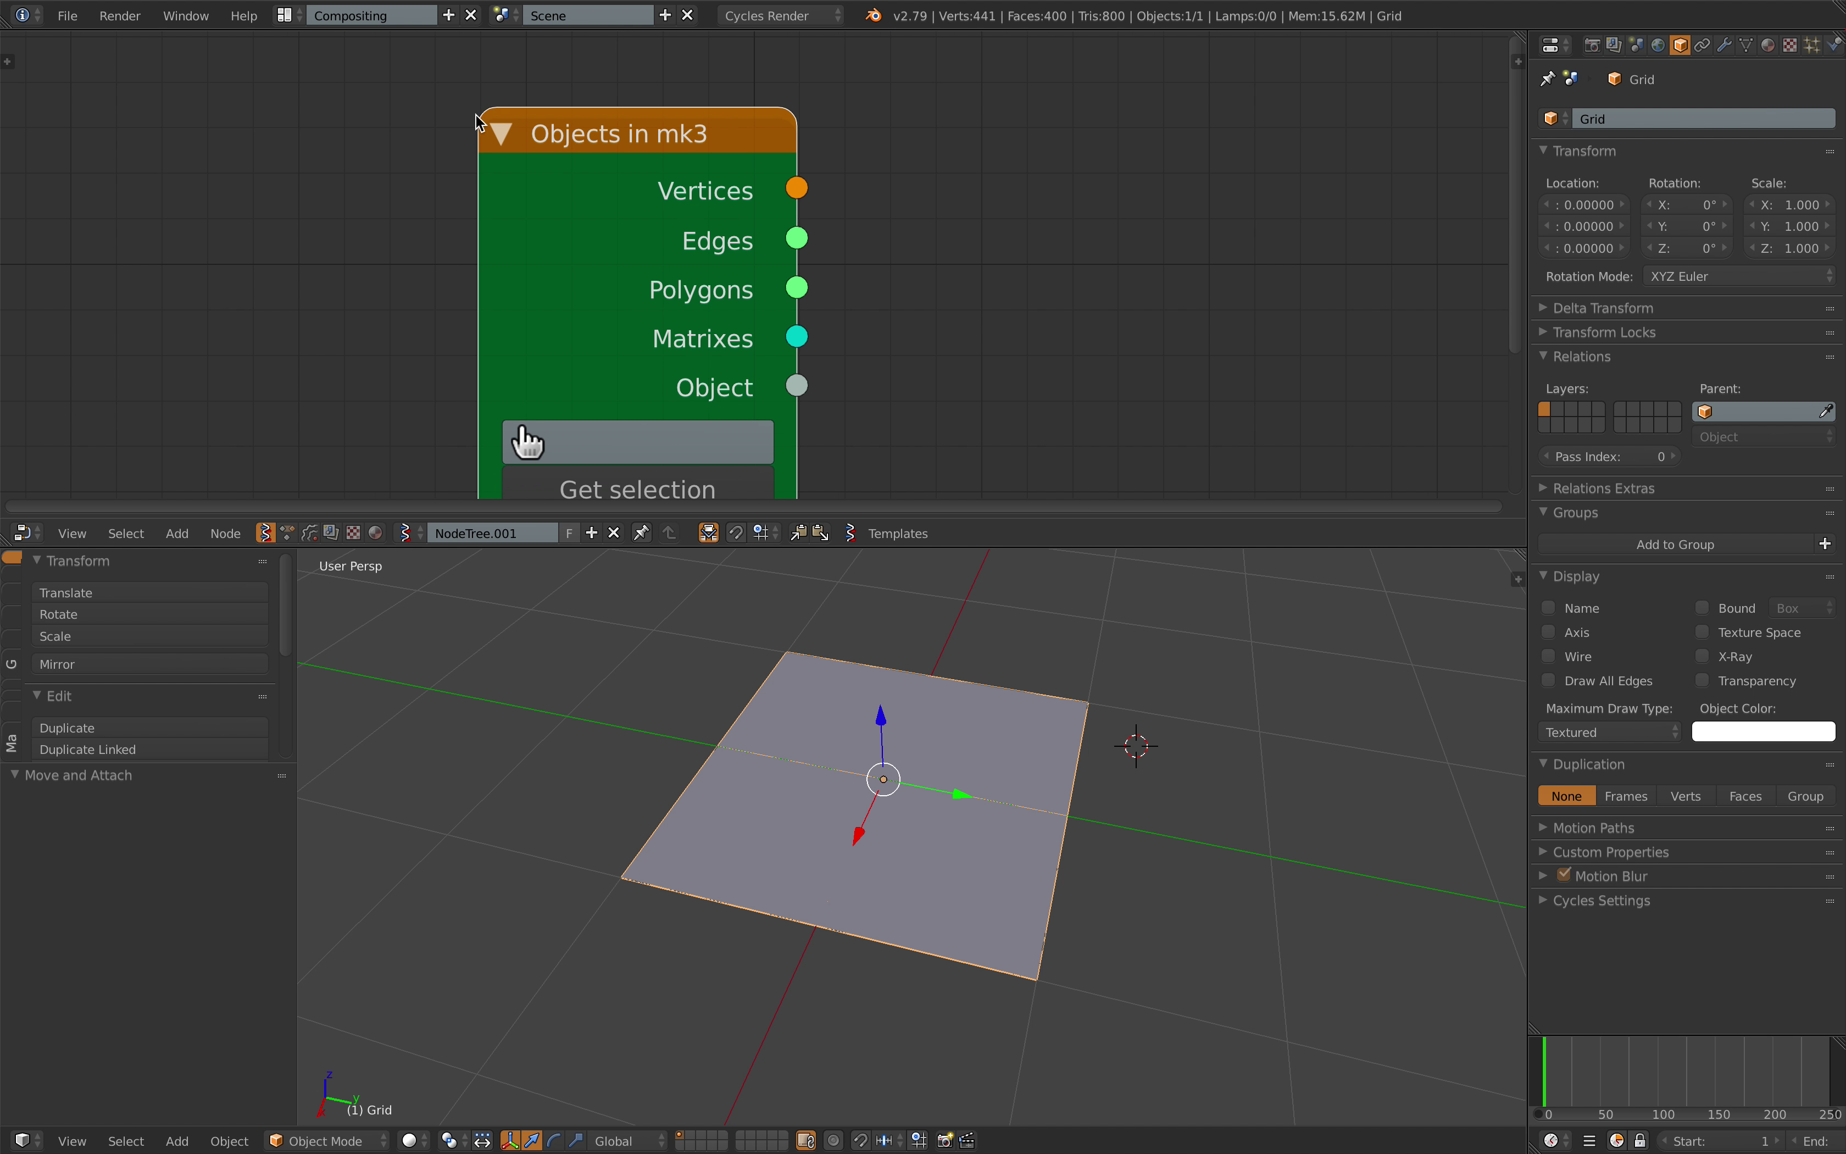
- Load the selected grid into the Objects in mk3 node and enlarge the node editor's height
scroll(462, 183, "down", 3)
left_click(564, 375)
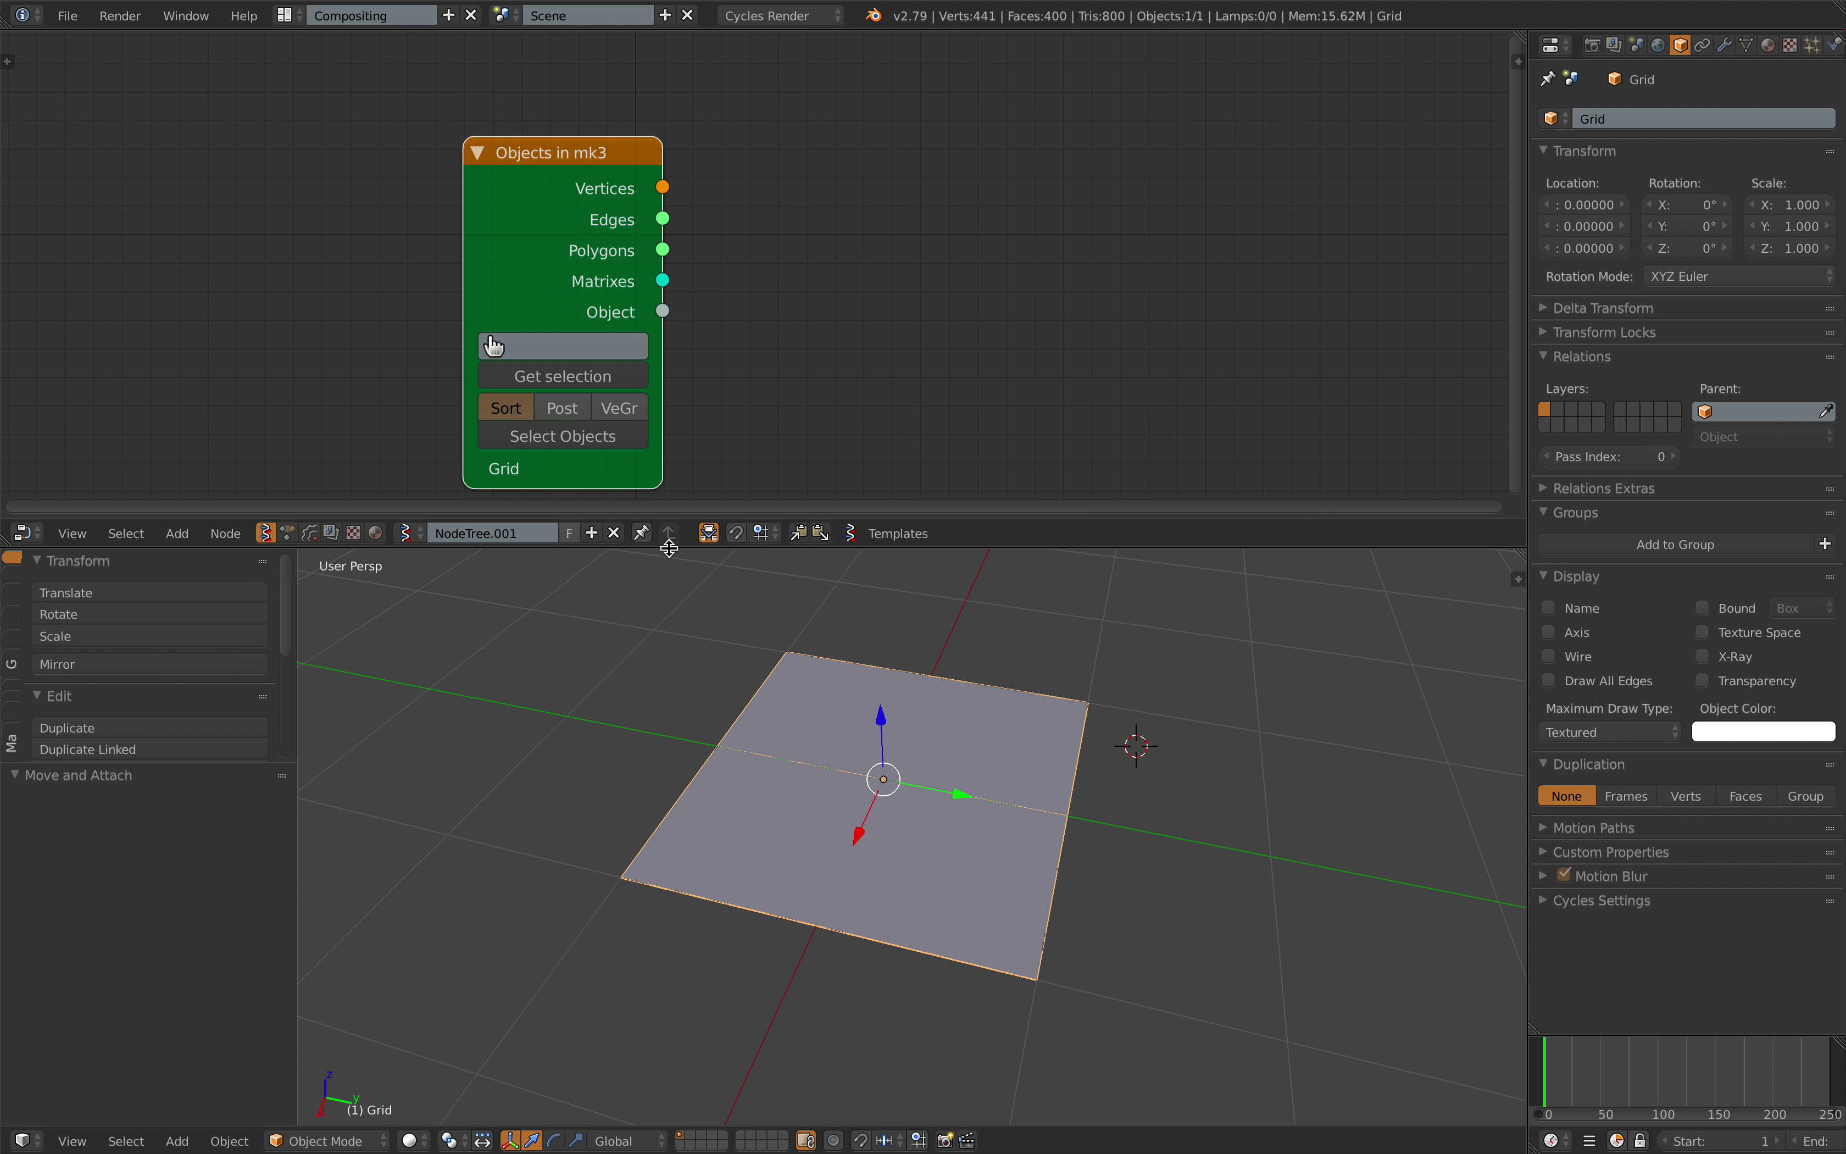
left_click_drag(667, 546, 668, 589)
scroll(627, 370, "up", 2)
middle_click_drag(655, 401, 630, 360)
scroll(640, 367, "down", 1)
middle_click_drag(811, 623, 807, 678)
scroll(580, 249, "down", 2)
scroll(580, 250, "down", 4, "ctrl")
- Save over the existing blend file and widen the Objects in mk3 node
key("ctrl+s")
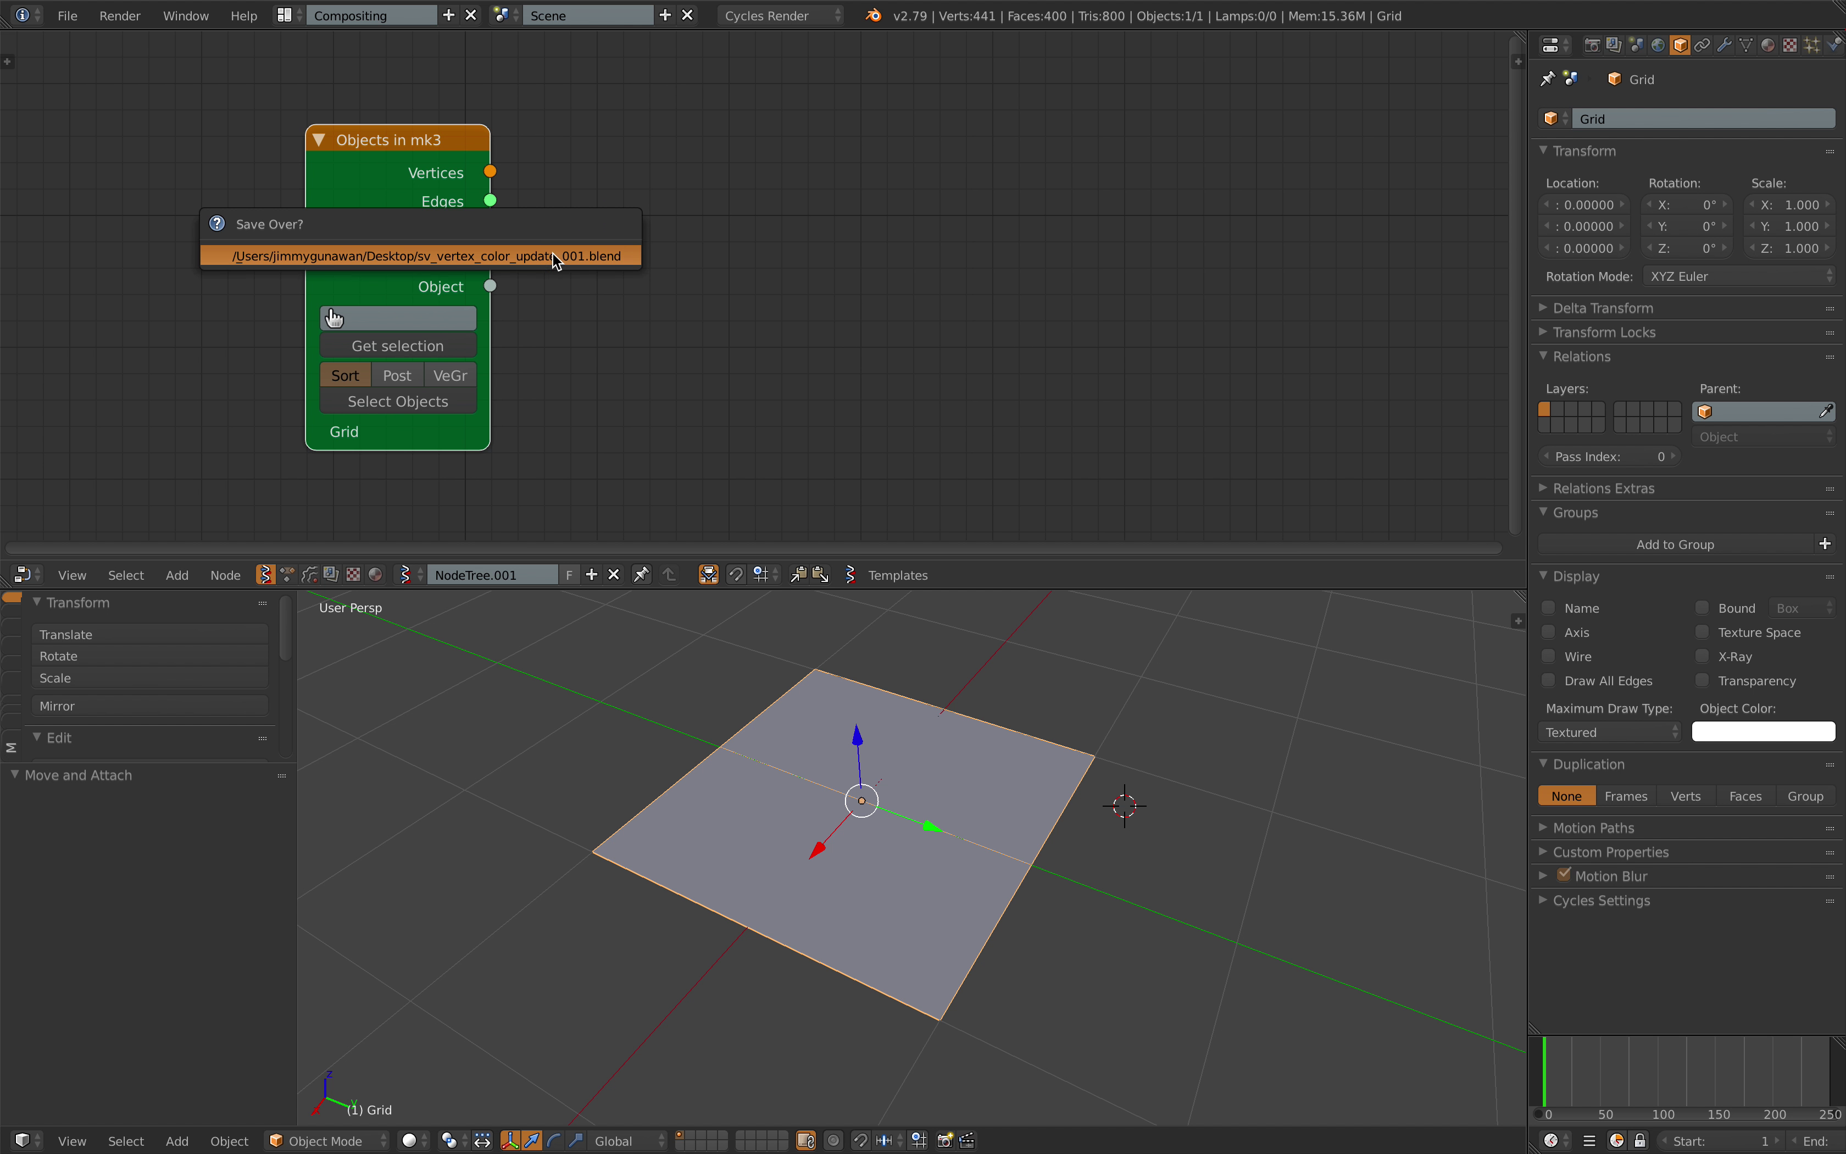
left_click(555, 256)
left_click_drag(490, 173, 492, 263)
left_click_drag(492, 266, 534, 265)
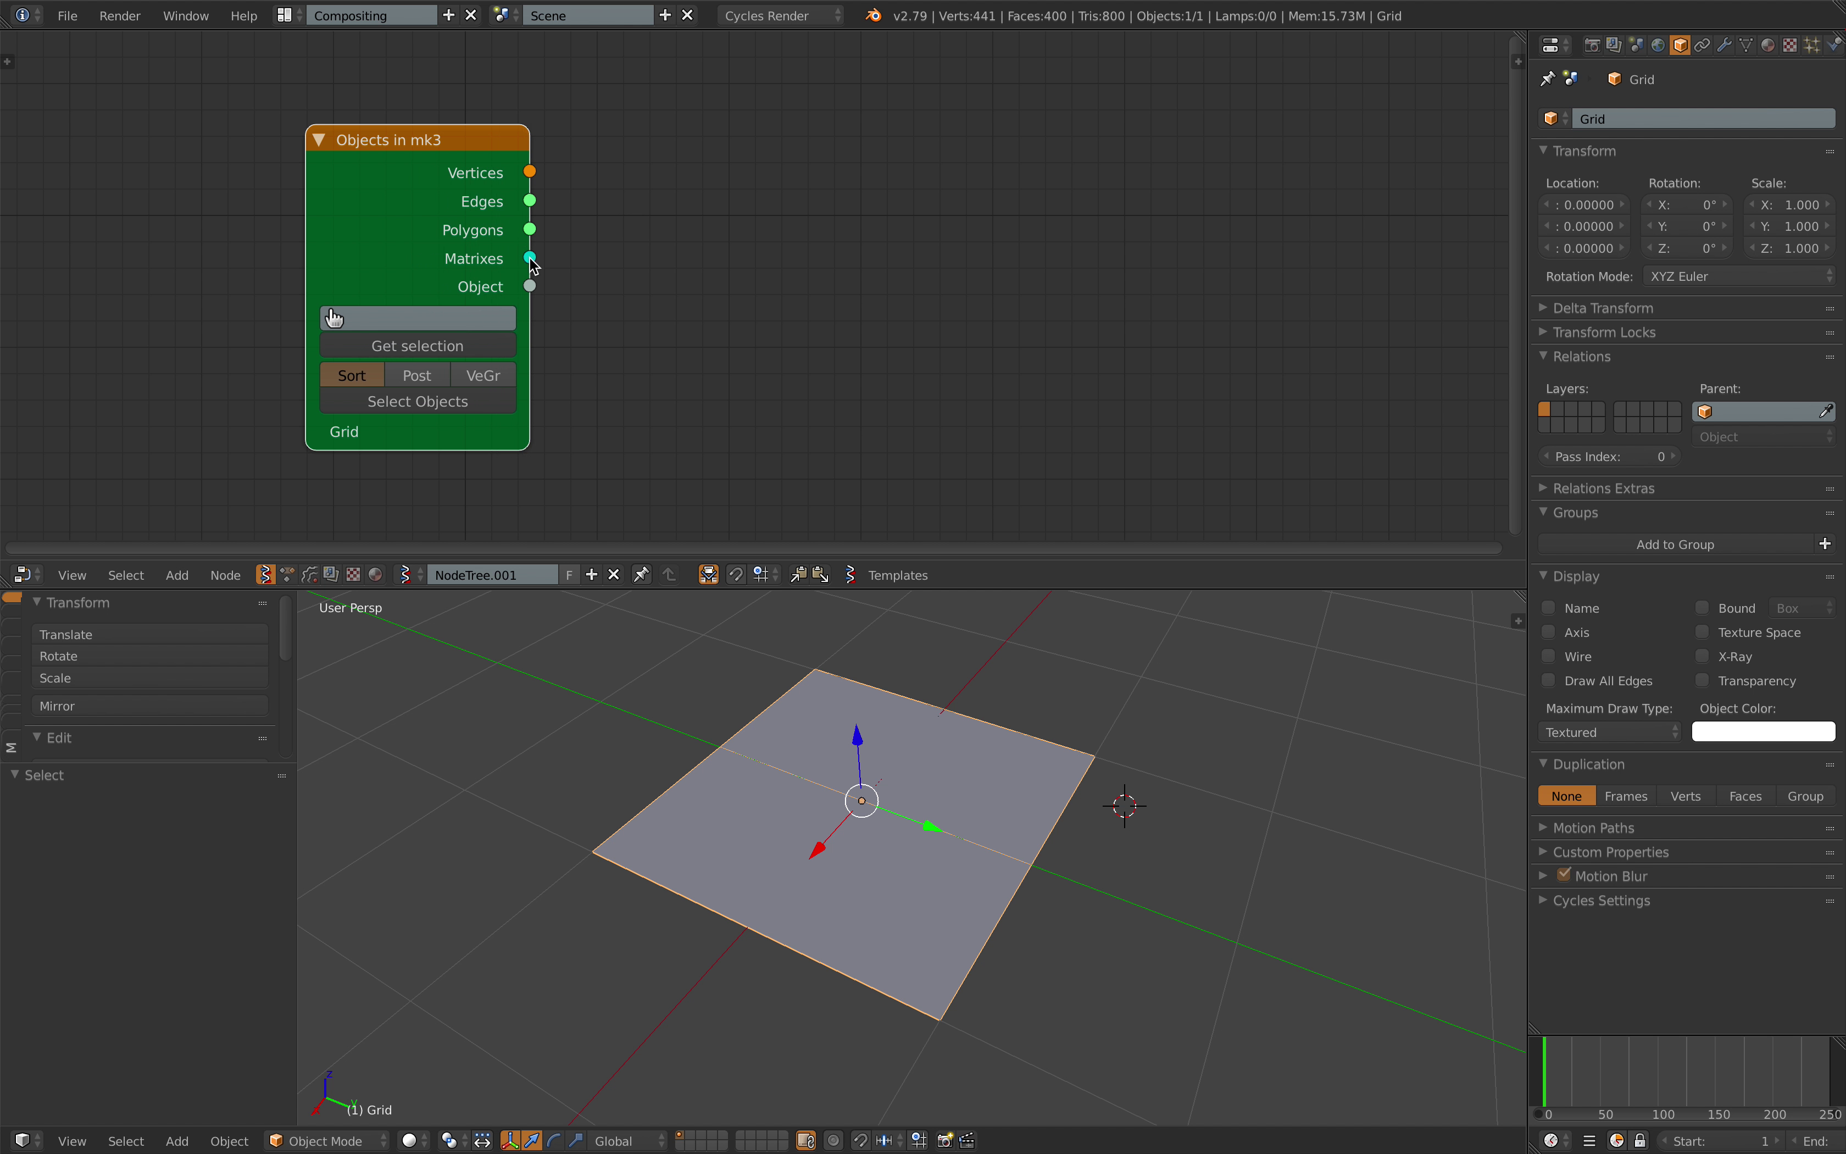
- Save the current scene over the existing blend file again
left_click_drag(538, 177, 721, 141)
mouse_move(534, 231)
left_mouse_down()
mouse_move(551, 202)
mouse_move(681, 278)
mouse_move(542, 248)
left_mouse_up()
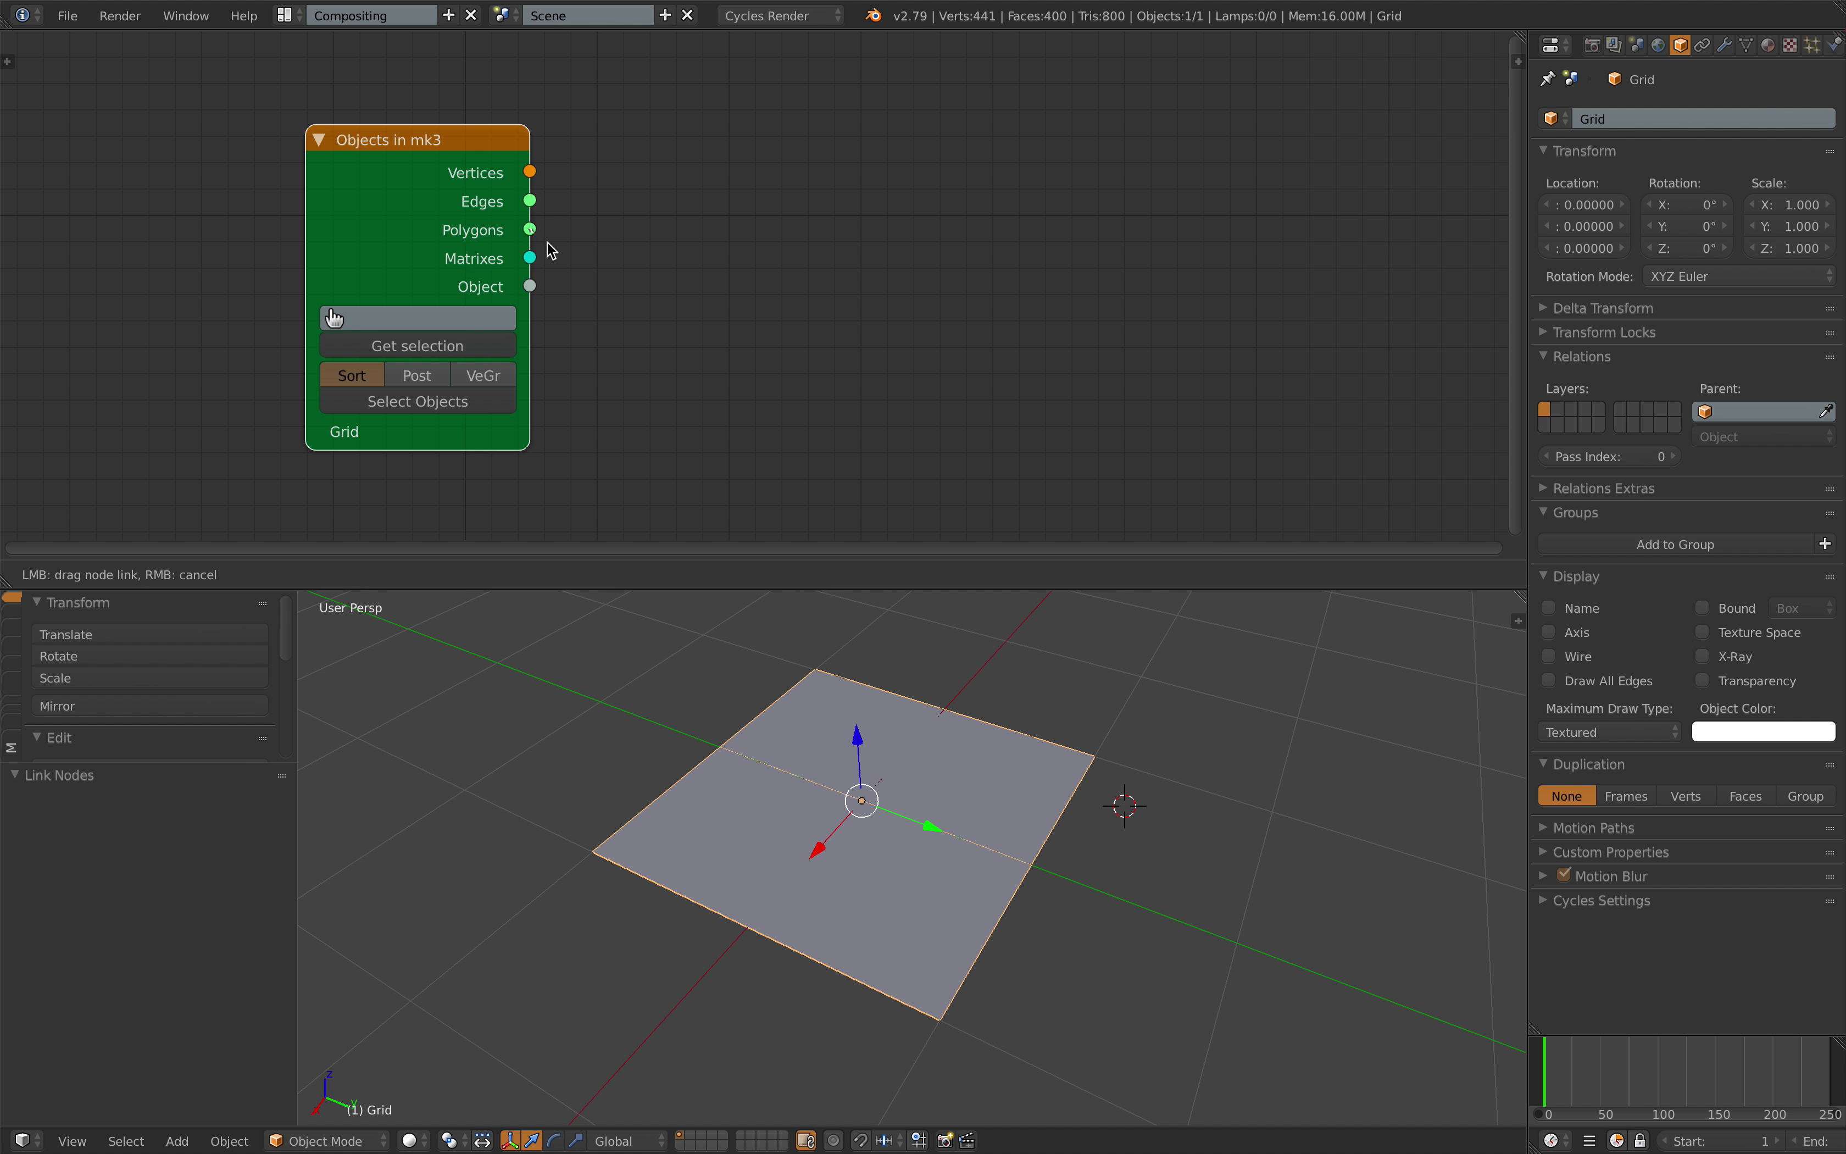
middle_click_drag(762, 285, 721, 283)
key("ctrl+s")
key("Return")
scroll(724, 283, "down", 1)
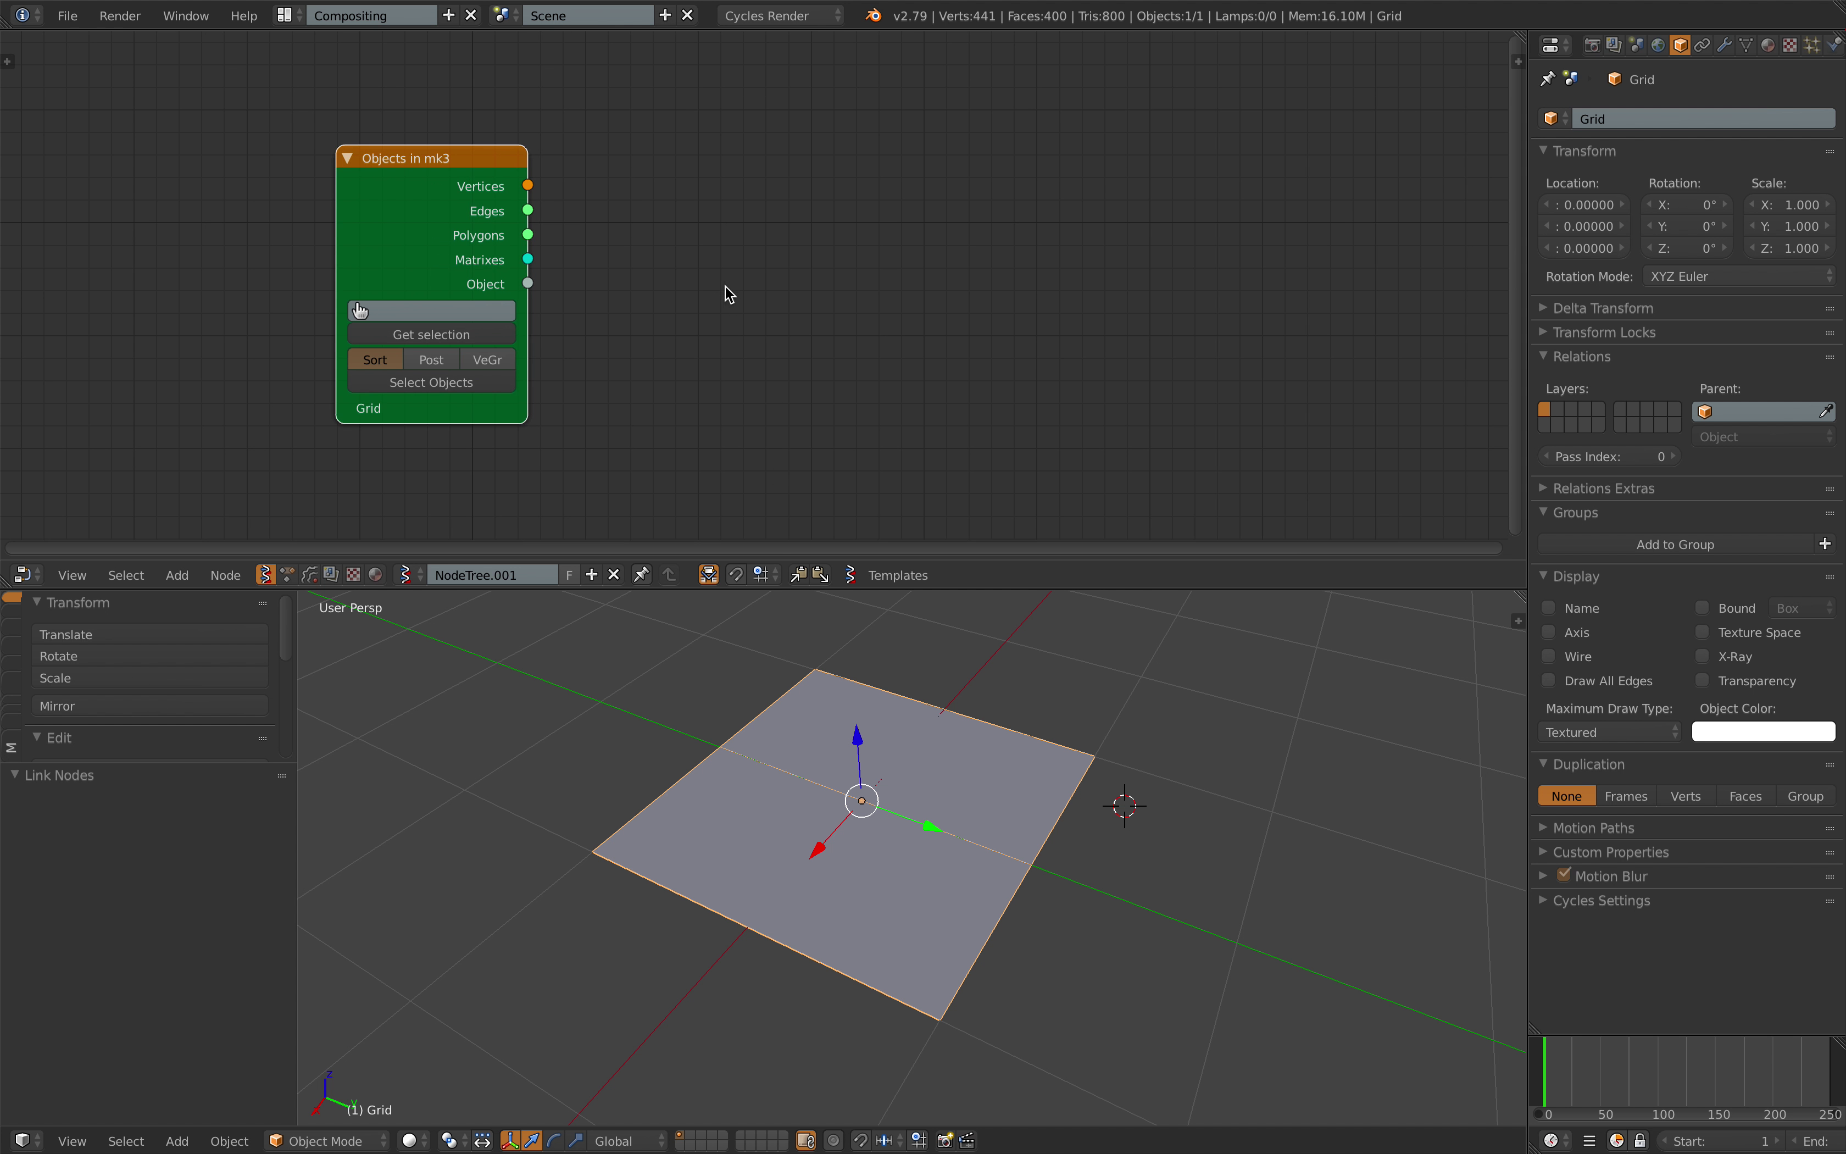
middle_click_drag(799, 756, 797, 748)
key("ctrl+s")
key("Return")
key("shift+a")
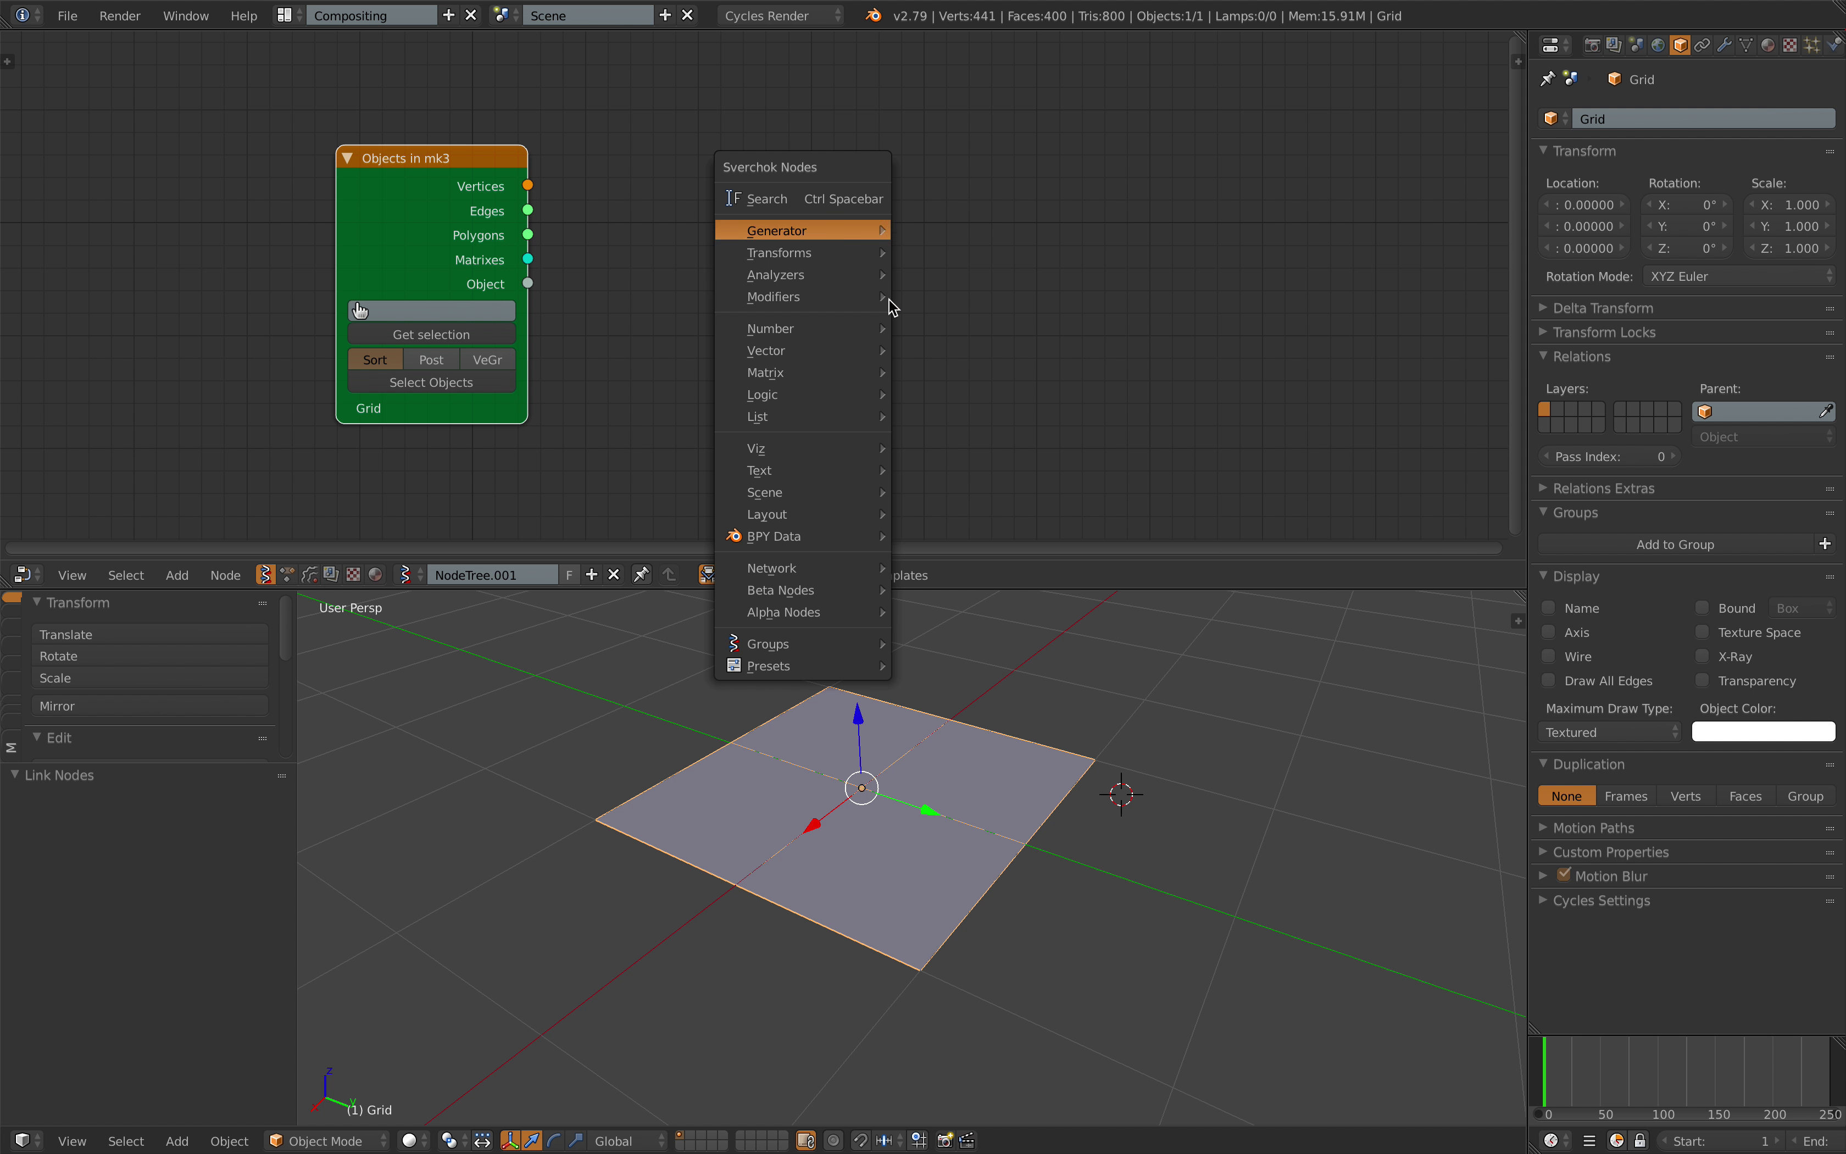
middle_click_drag(890, 757, 874, 786)
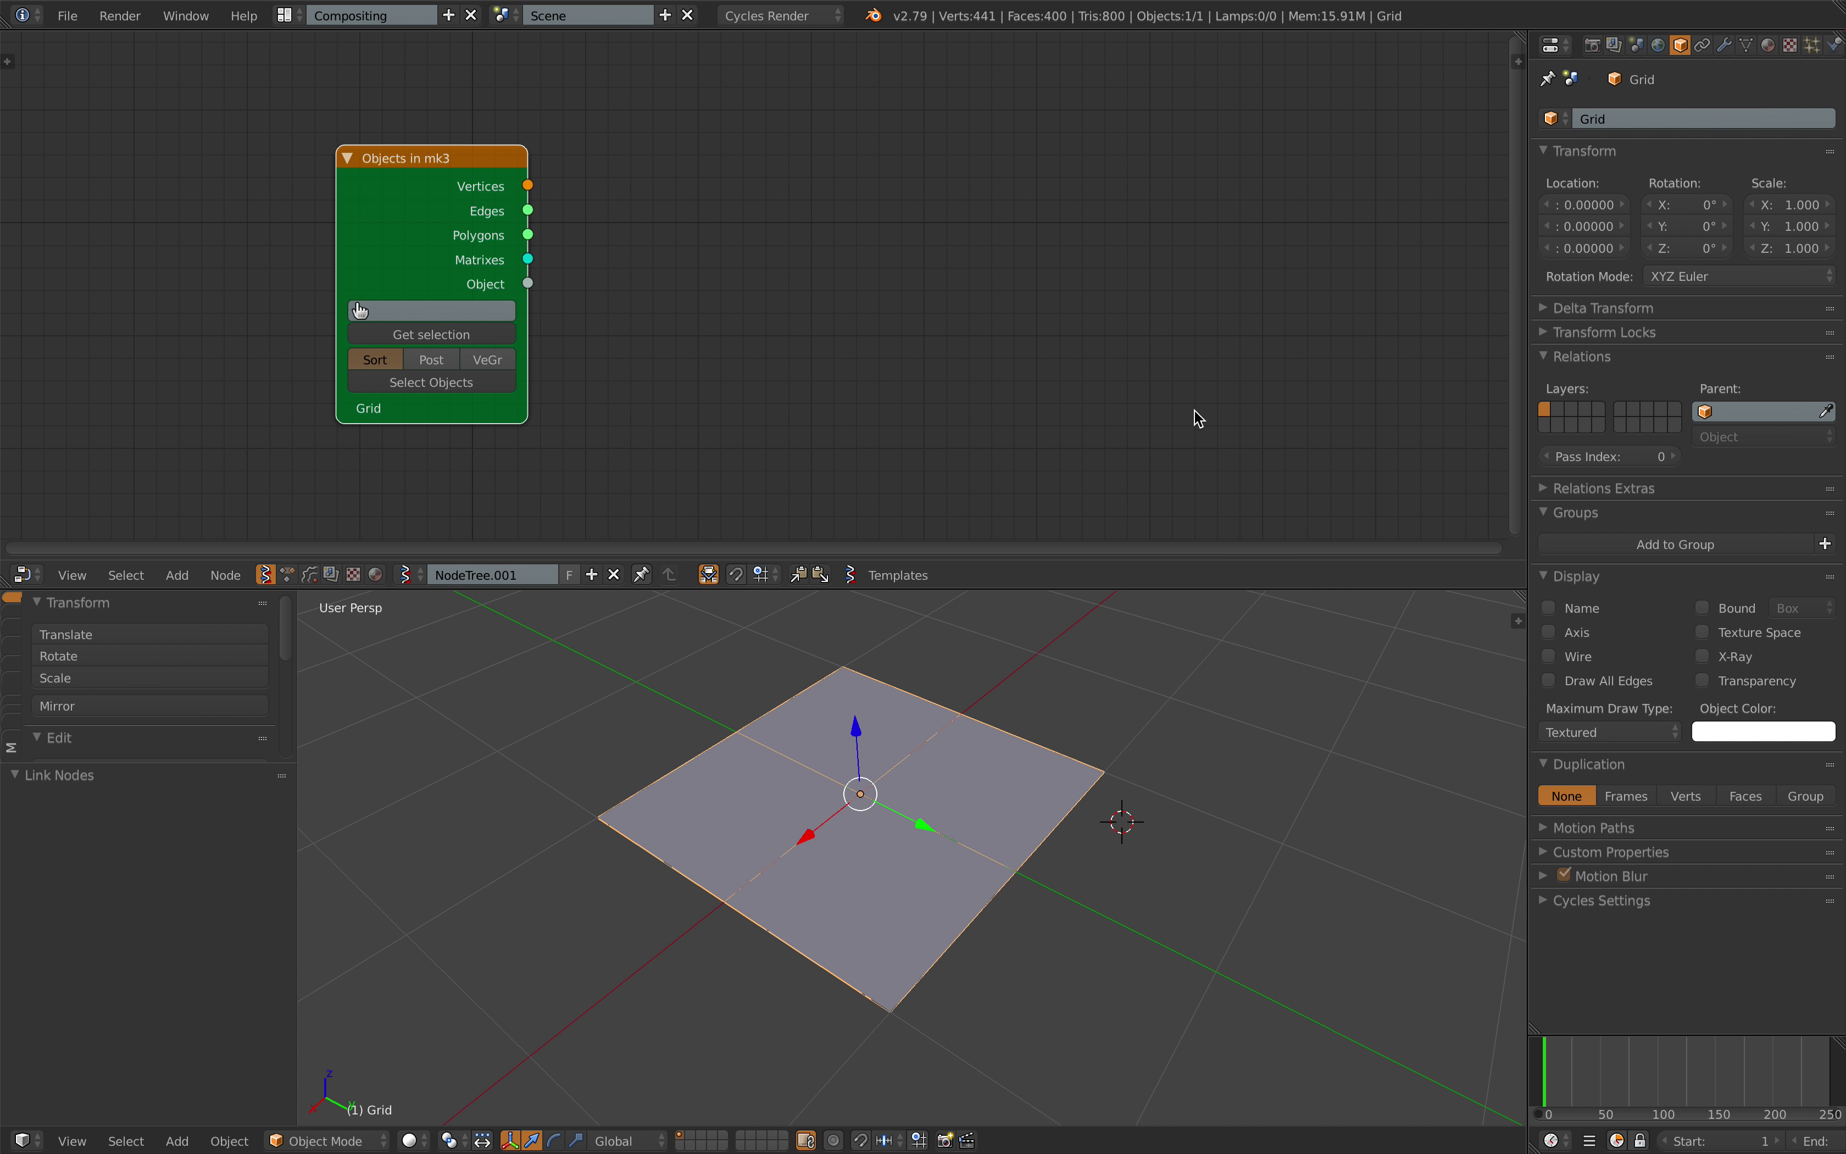
- Give the grid a new material and split off a second node editor that shows its shader nodes
left_click(1770, 47)
left_click(1655, 192)
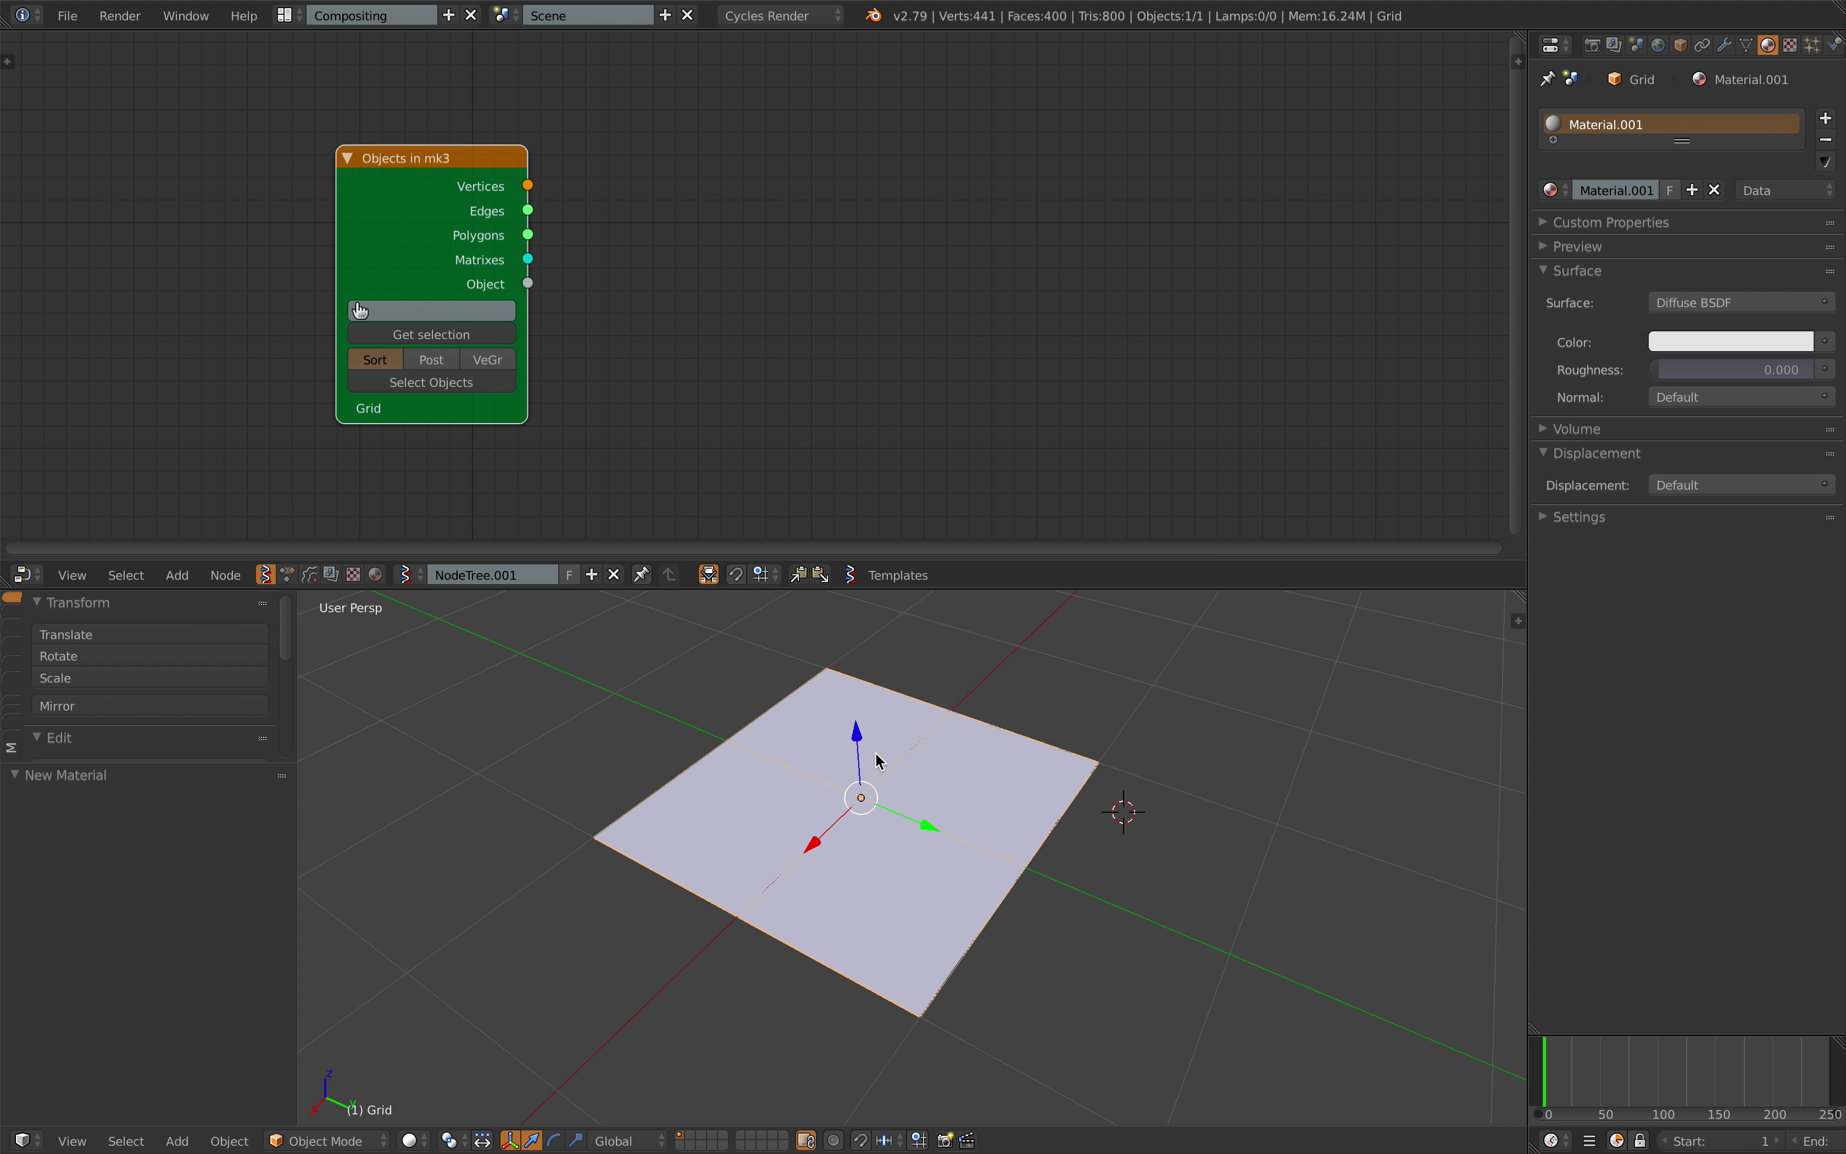
left_click_drag(1521, 37, 887, 120)
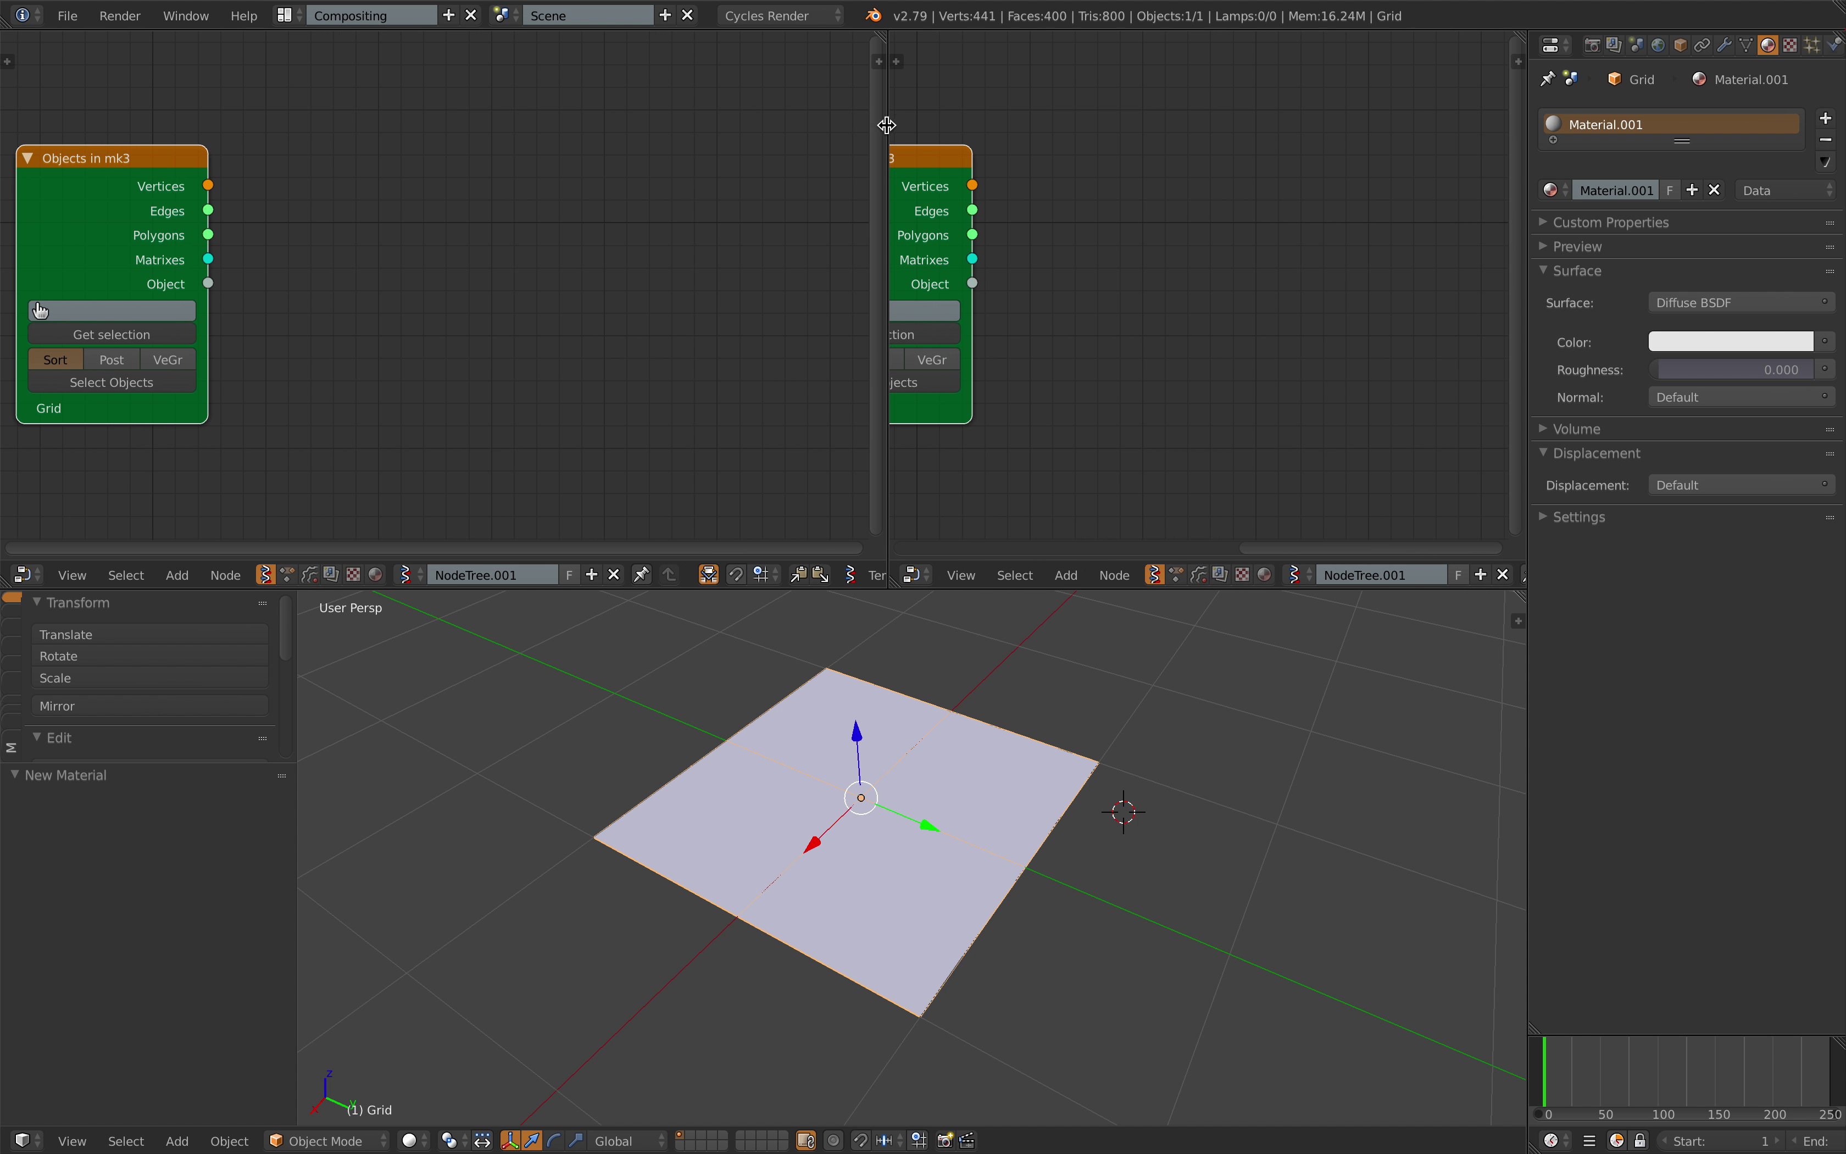
left_click(1266, 575)
key("Home")
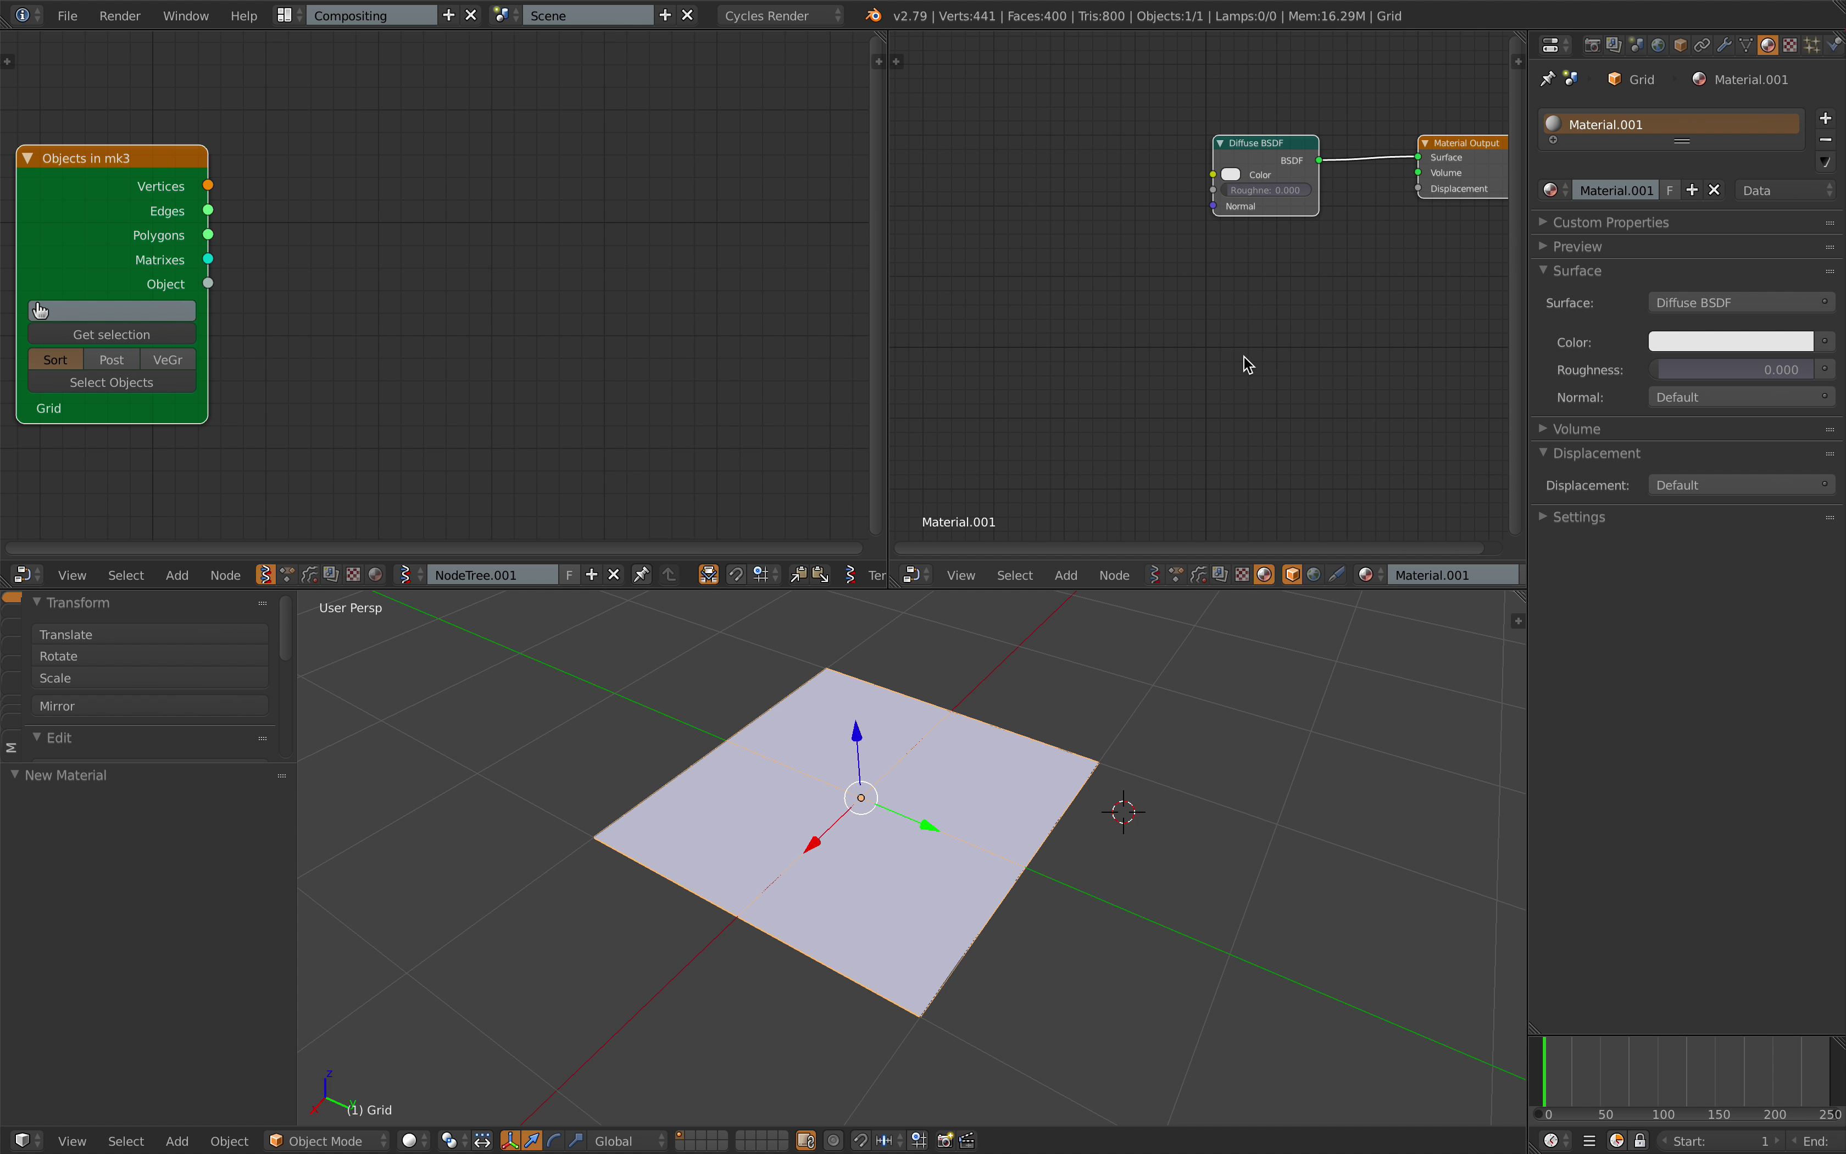
- Add an Attribute node before the Diffuse BSDF and connect its Color output to the shader's Color input
middle_click_drag(1244, 355, 1193, 380)
key("shift+a")
left_click(1017, 314)
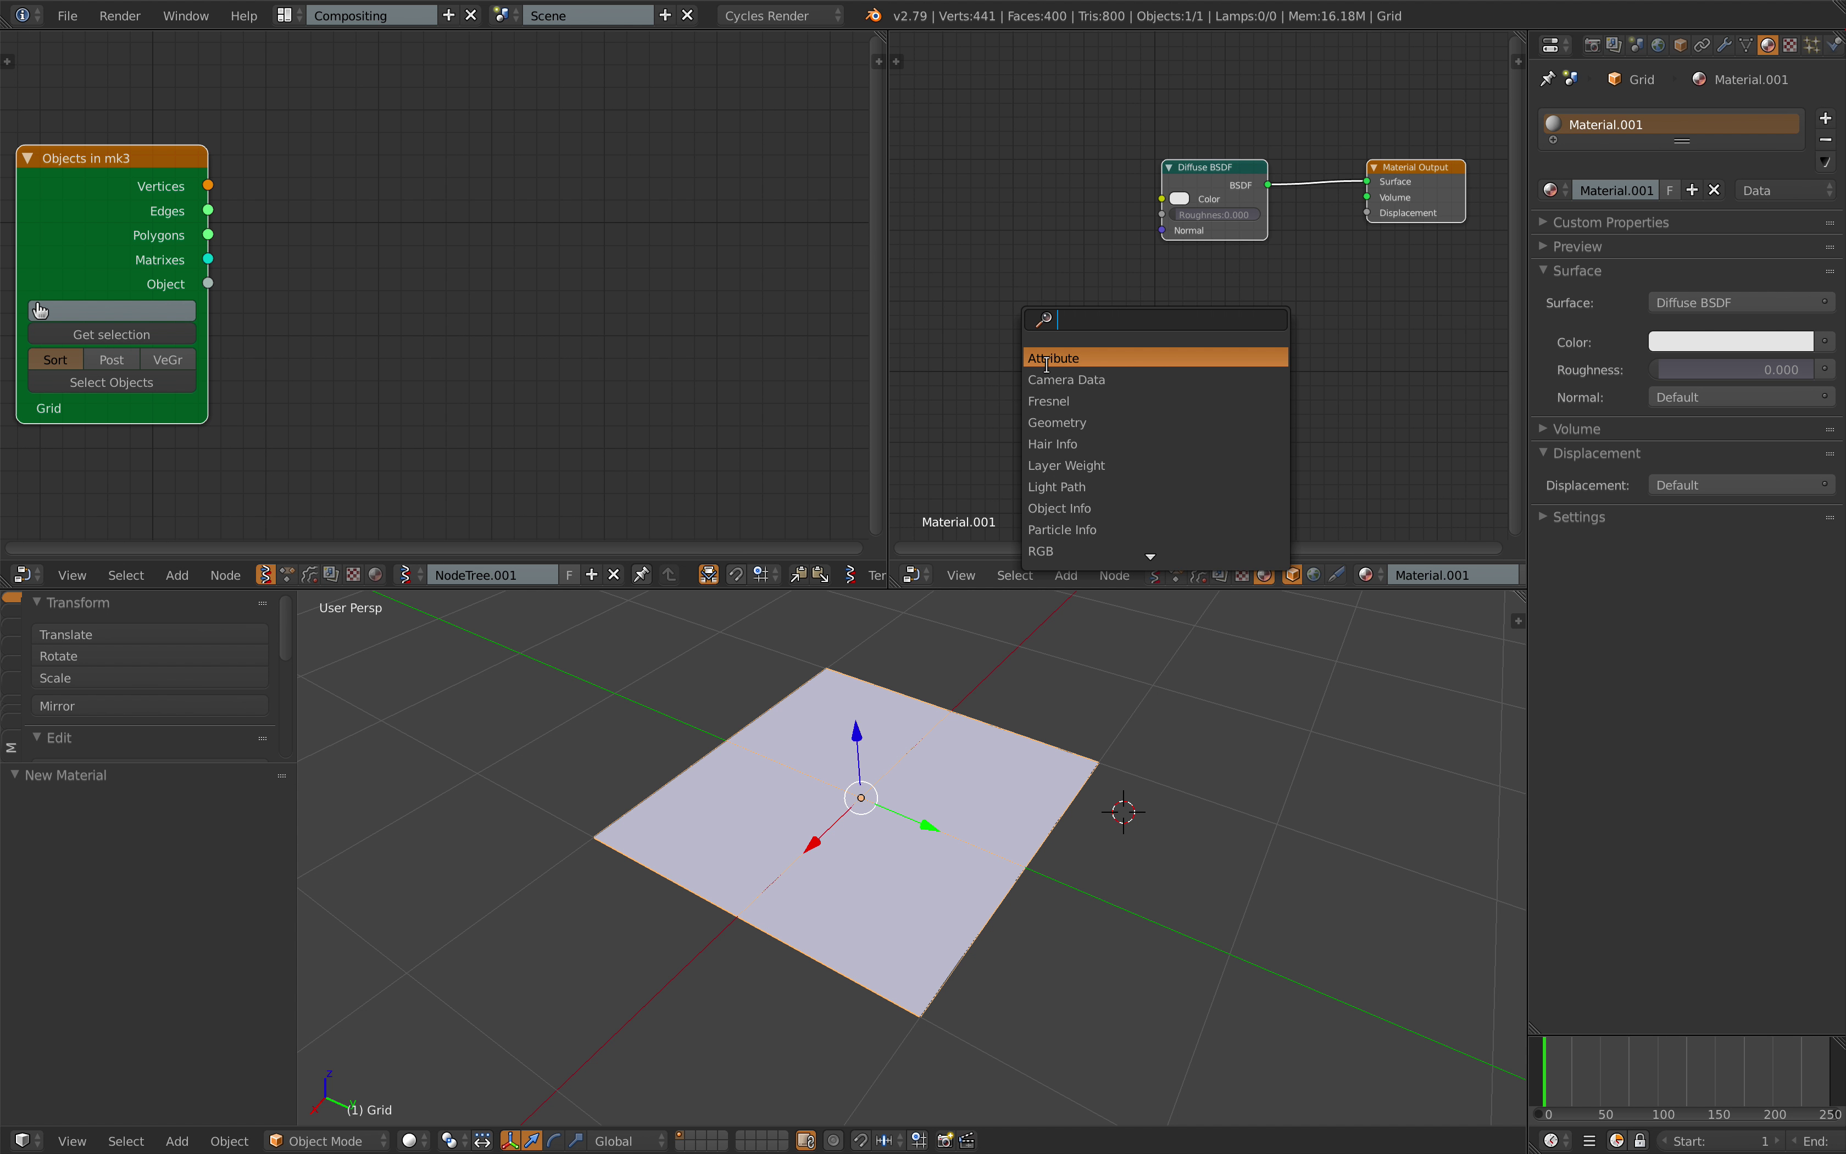
left_click(1047, 359)
left_click(1041, 175)
scroll(1053, 183, "up", 1)
left_click_drag(1063, 171, 1149, 181)
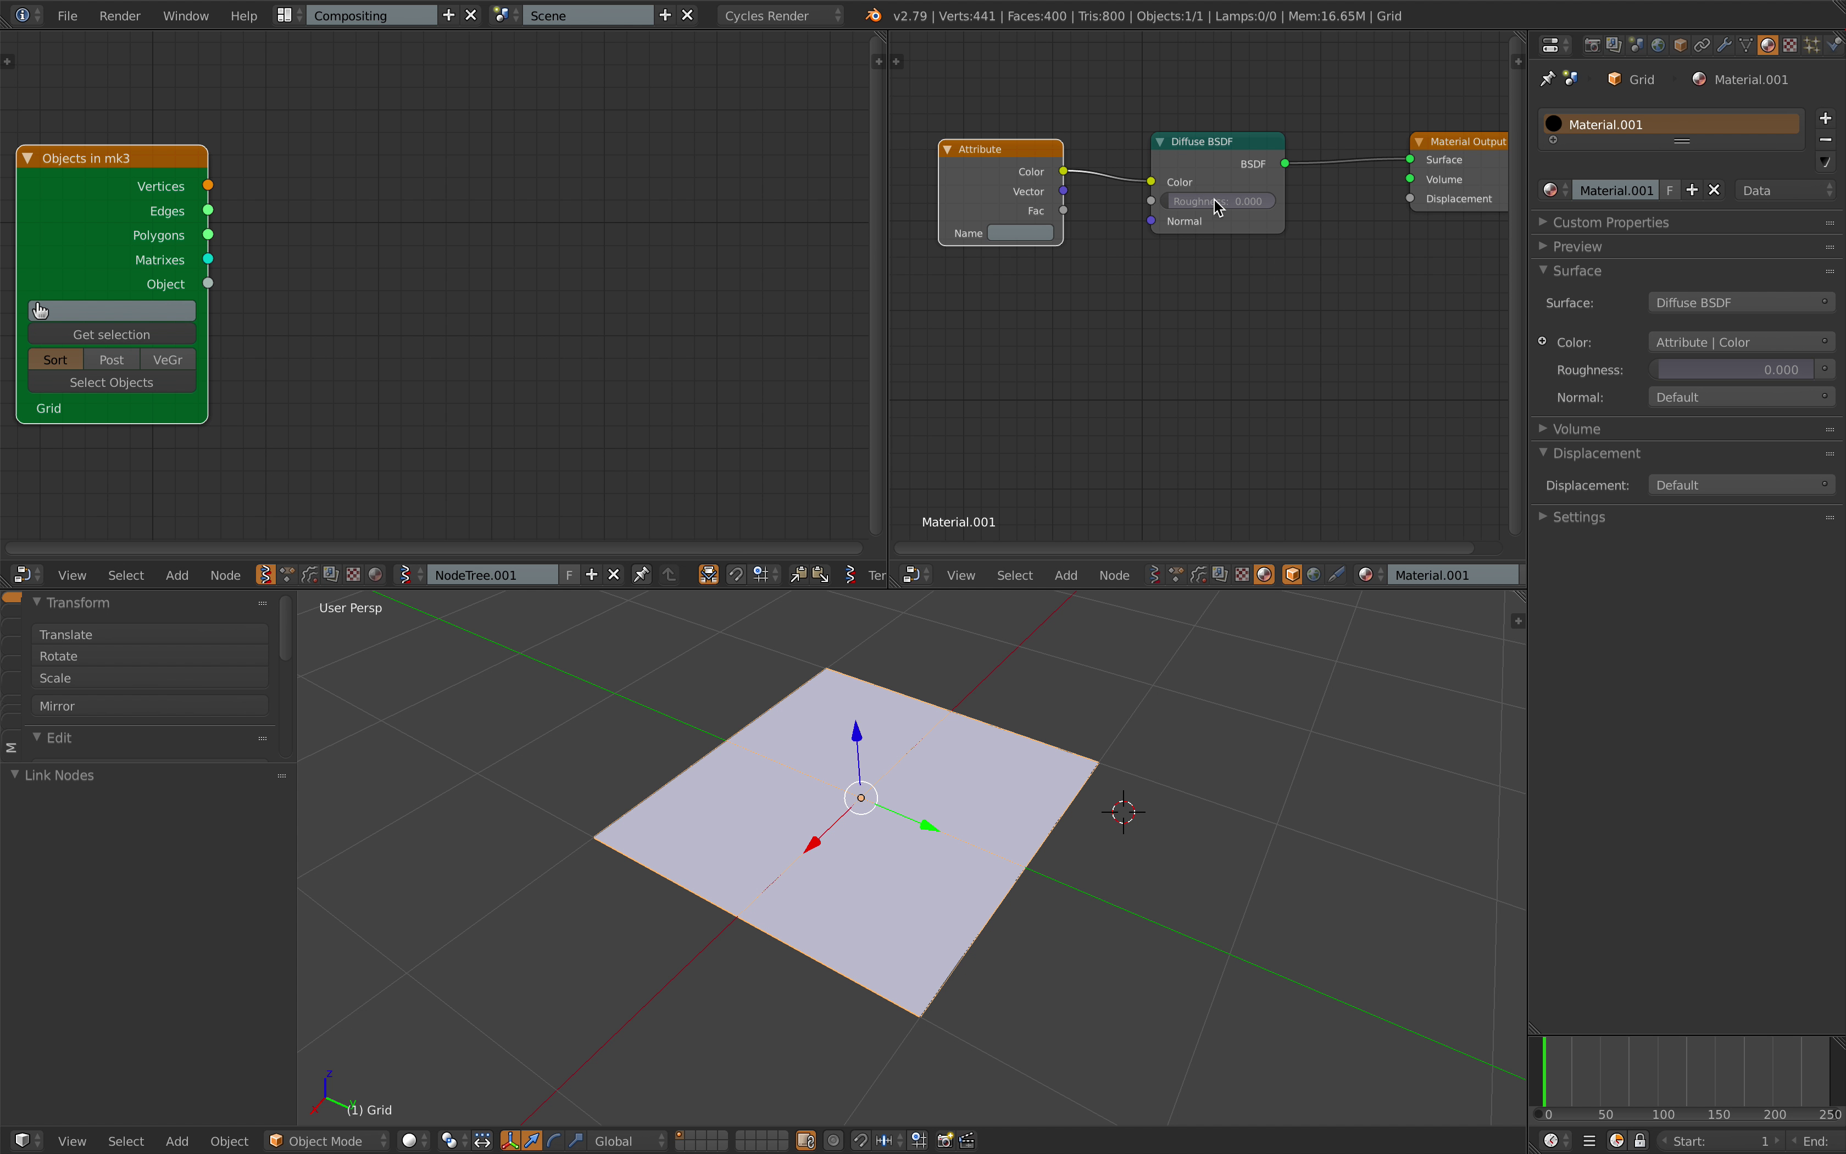
scroll(1013, 244, "up", 1)
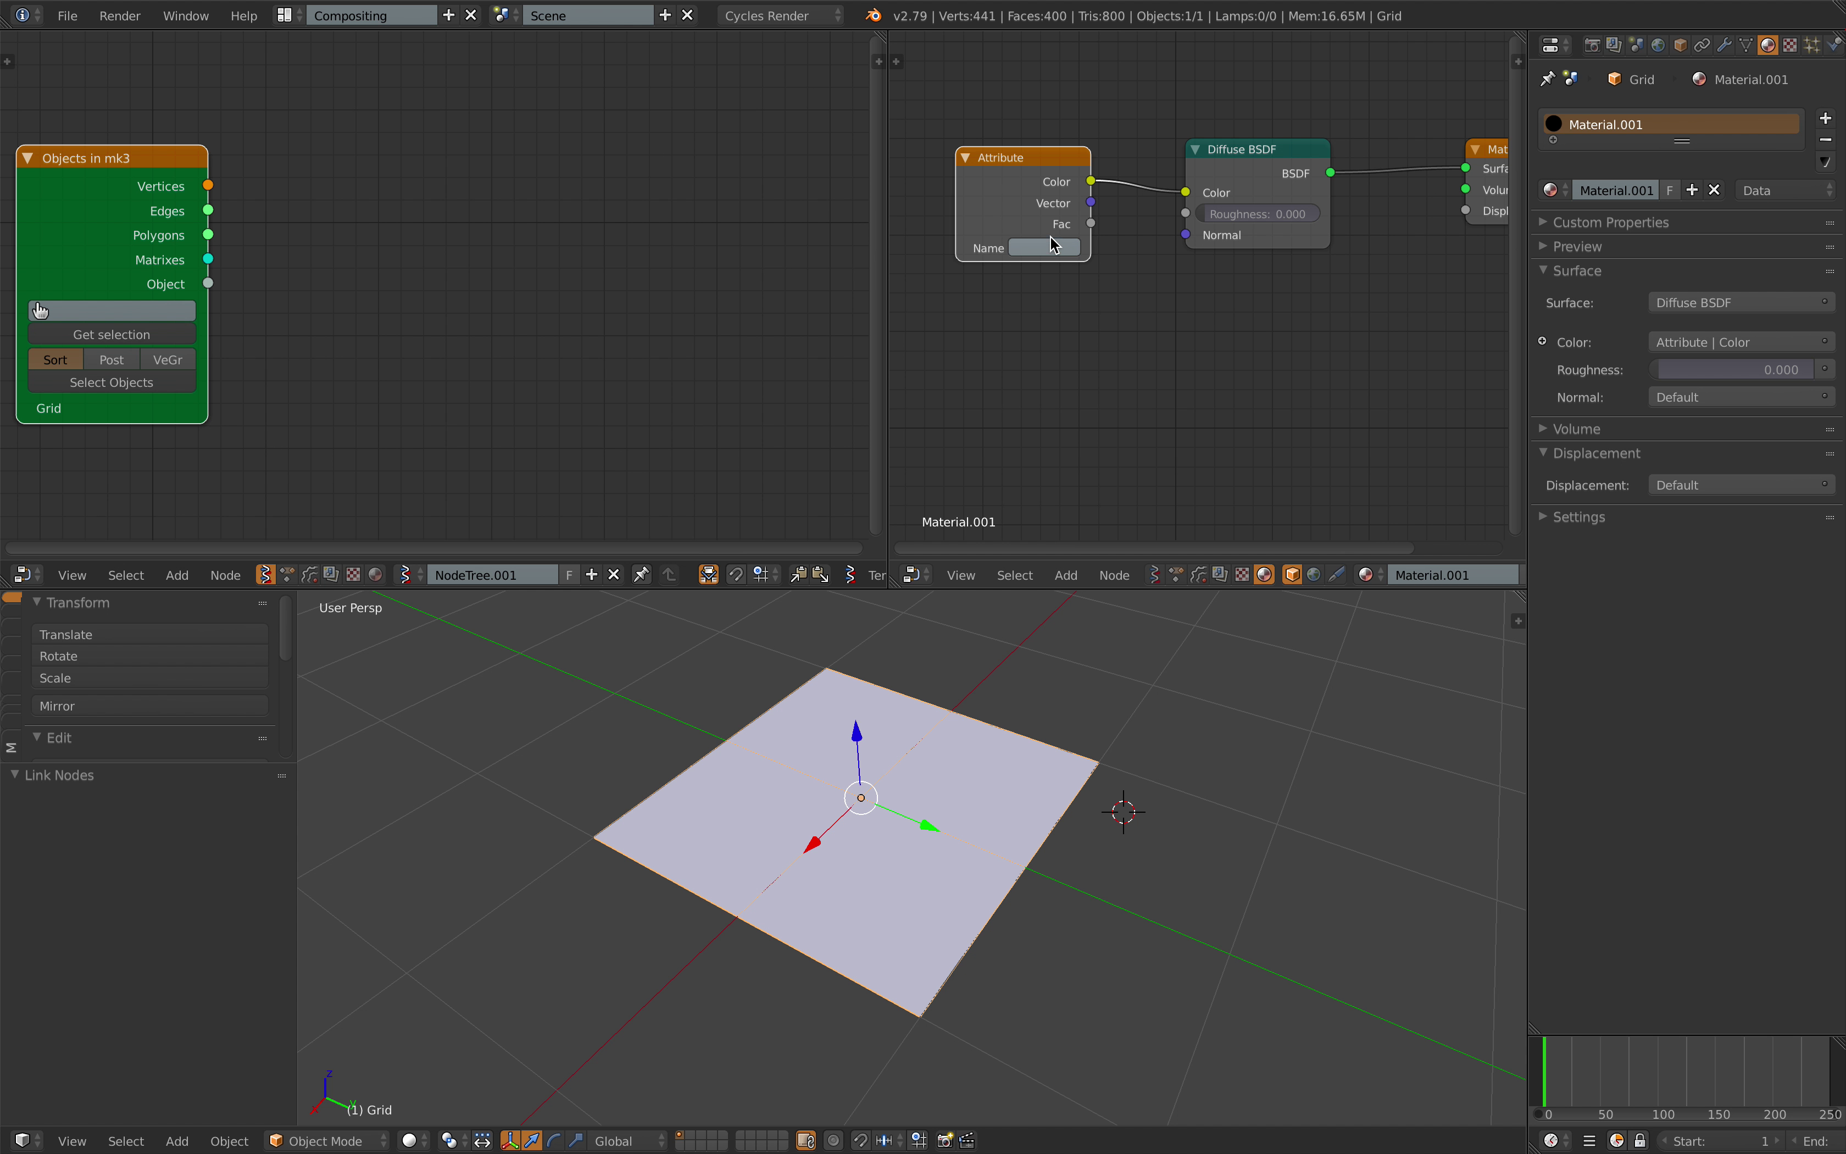
scroll(1045, 248, "up", 1)
left_click(1049, 247)
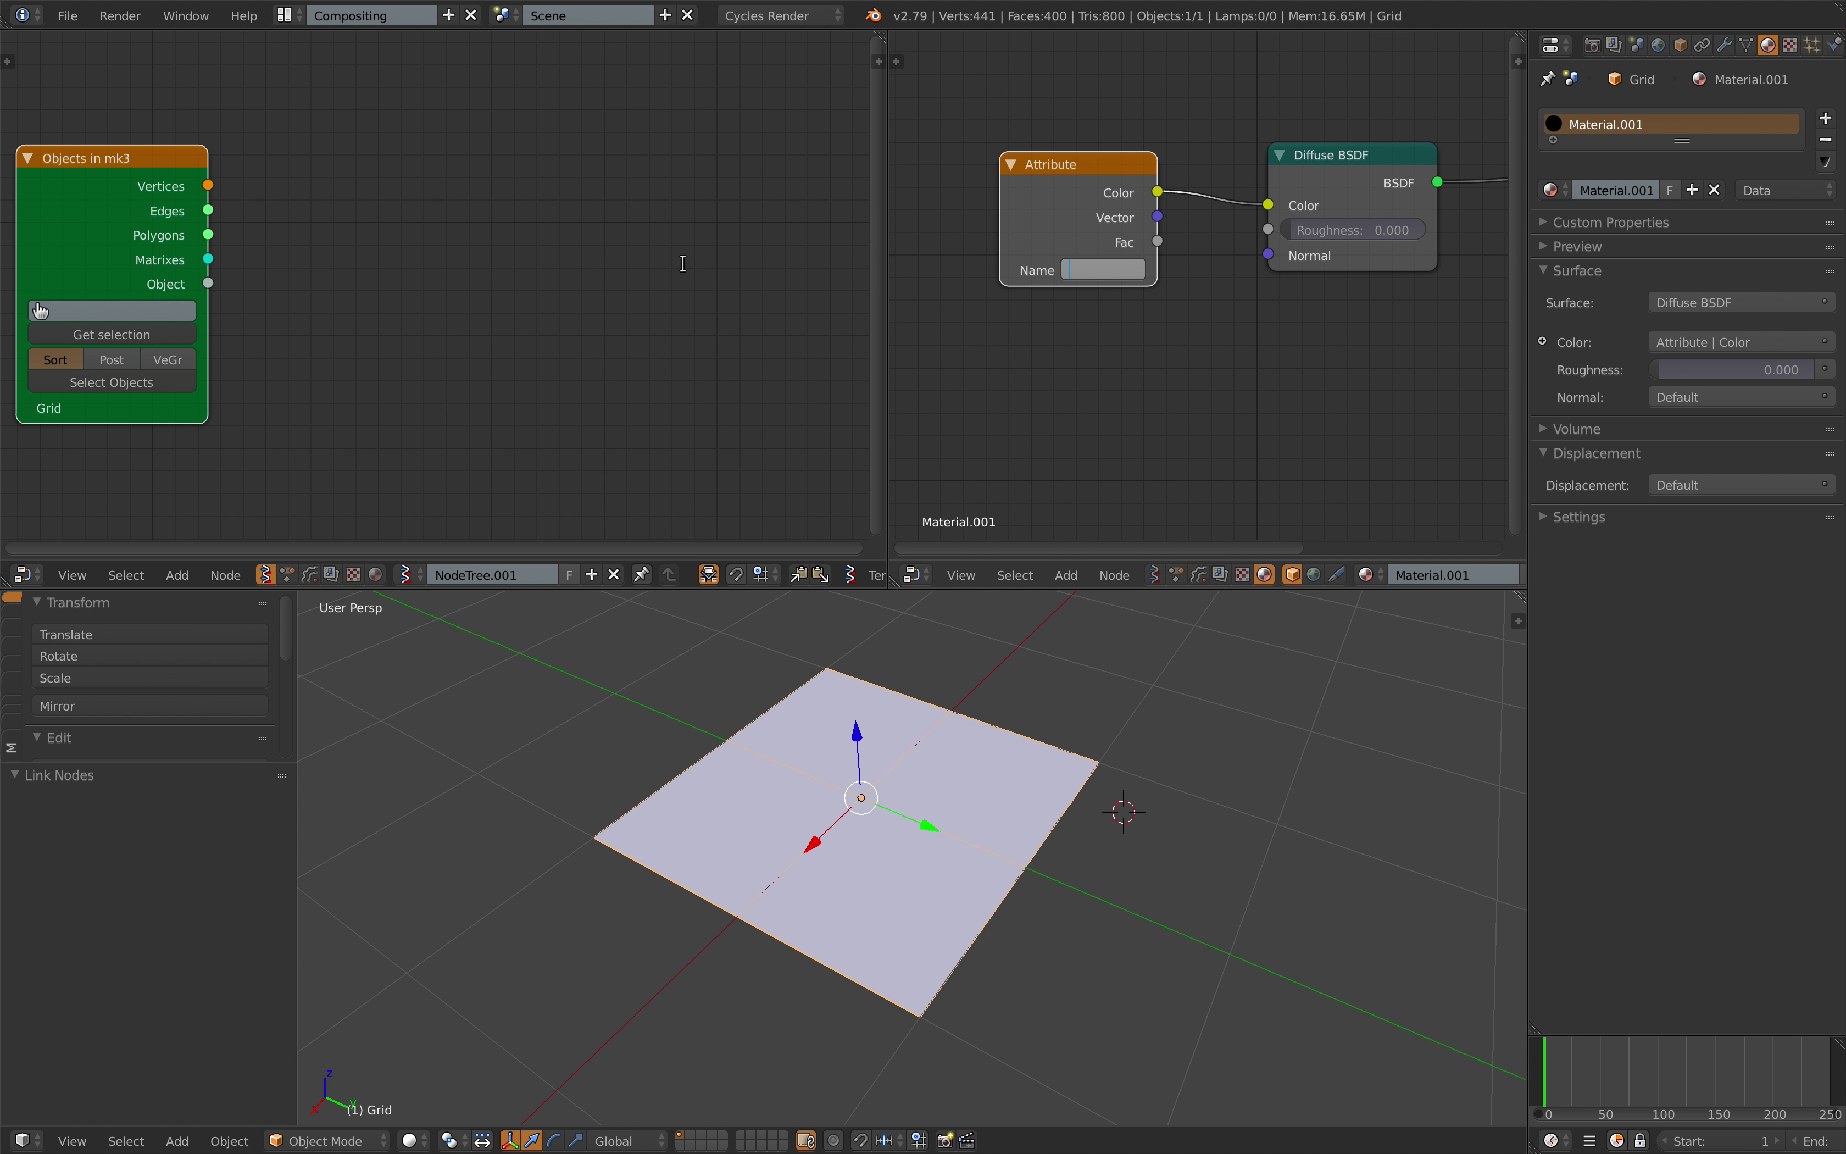
key("Escape")
- Search for "vertex c" and add a Vertex color mk3 node beside the Objects in mk3 node
scroll(499, 215, "down", 1)
key("alt+space")
type("vertec")
key("ctrl+a")
type("vertex c")
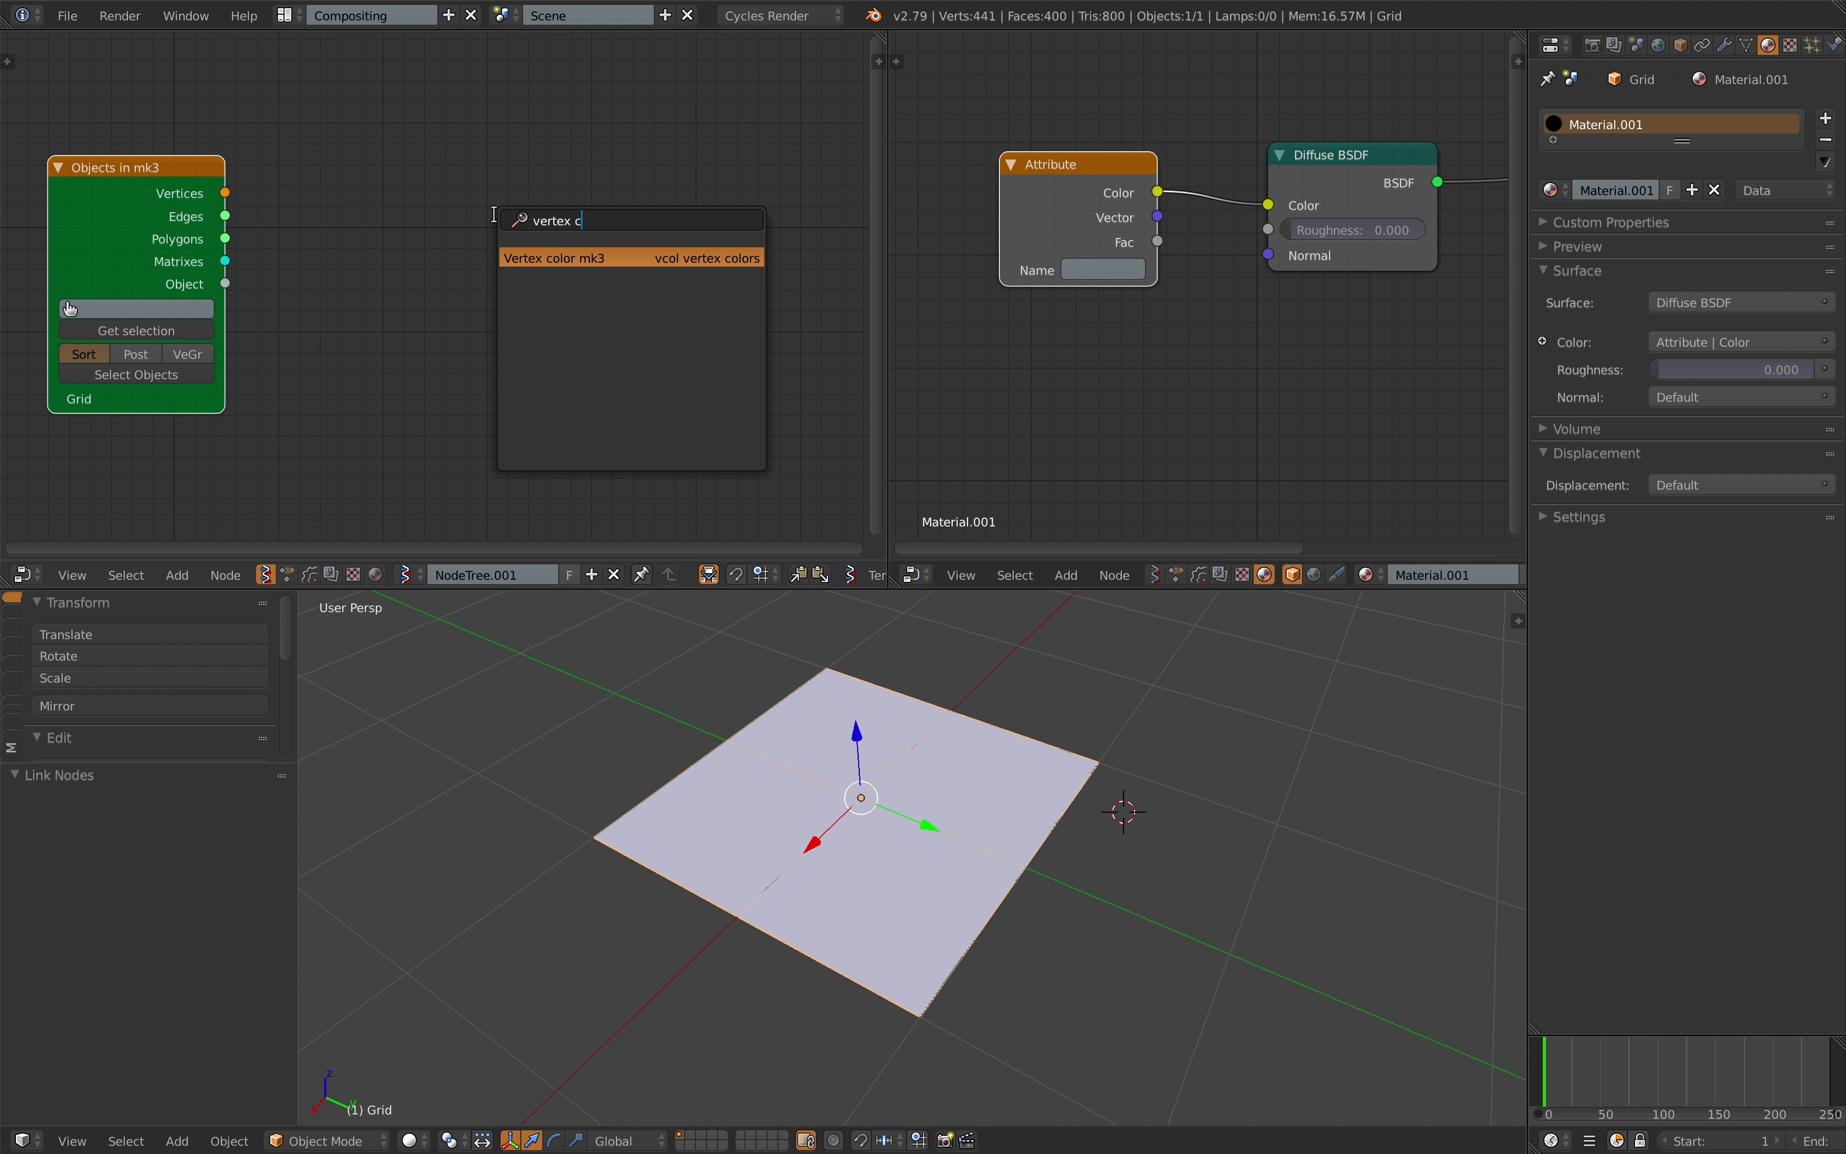
key("Return")
left_click(496, 218)
scroll(731, 292, "up", 4)
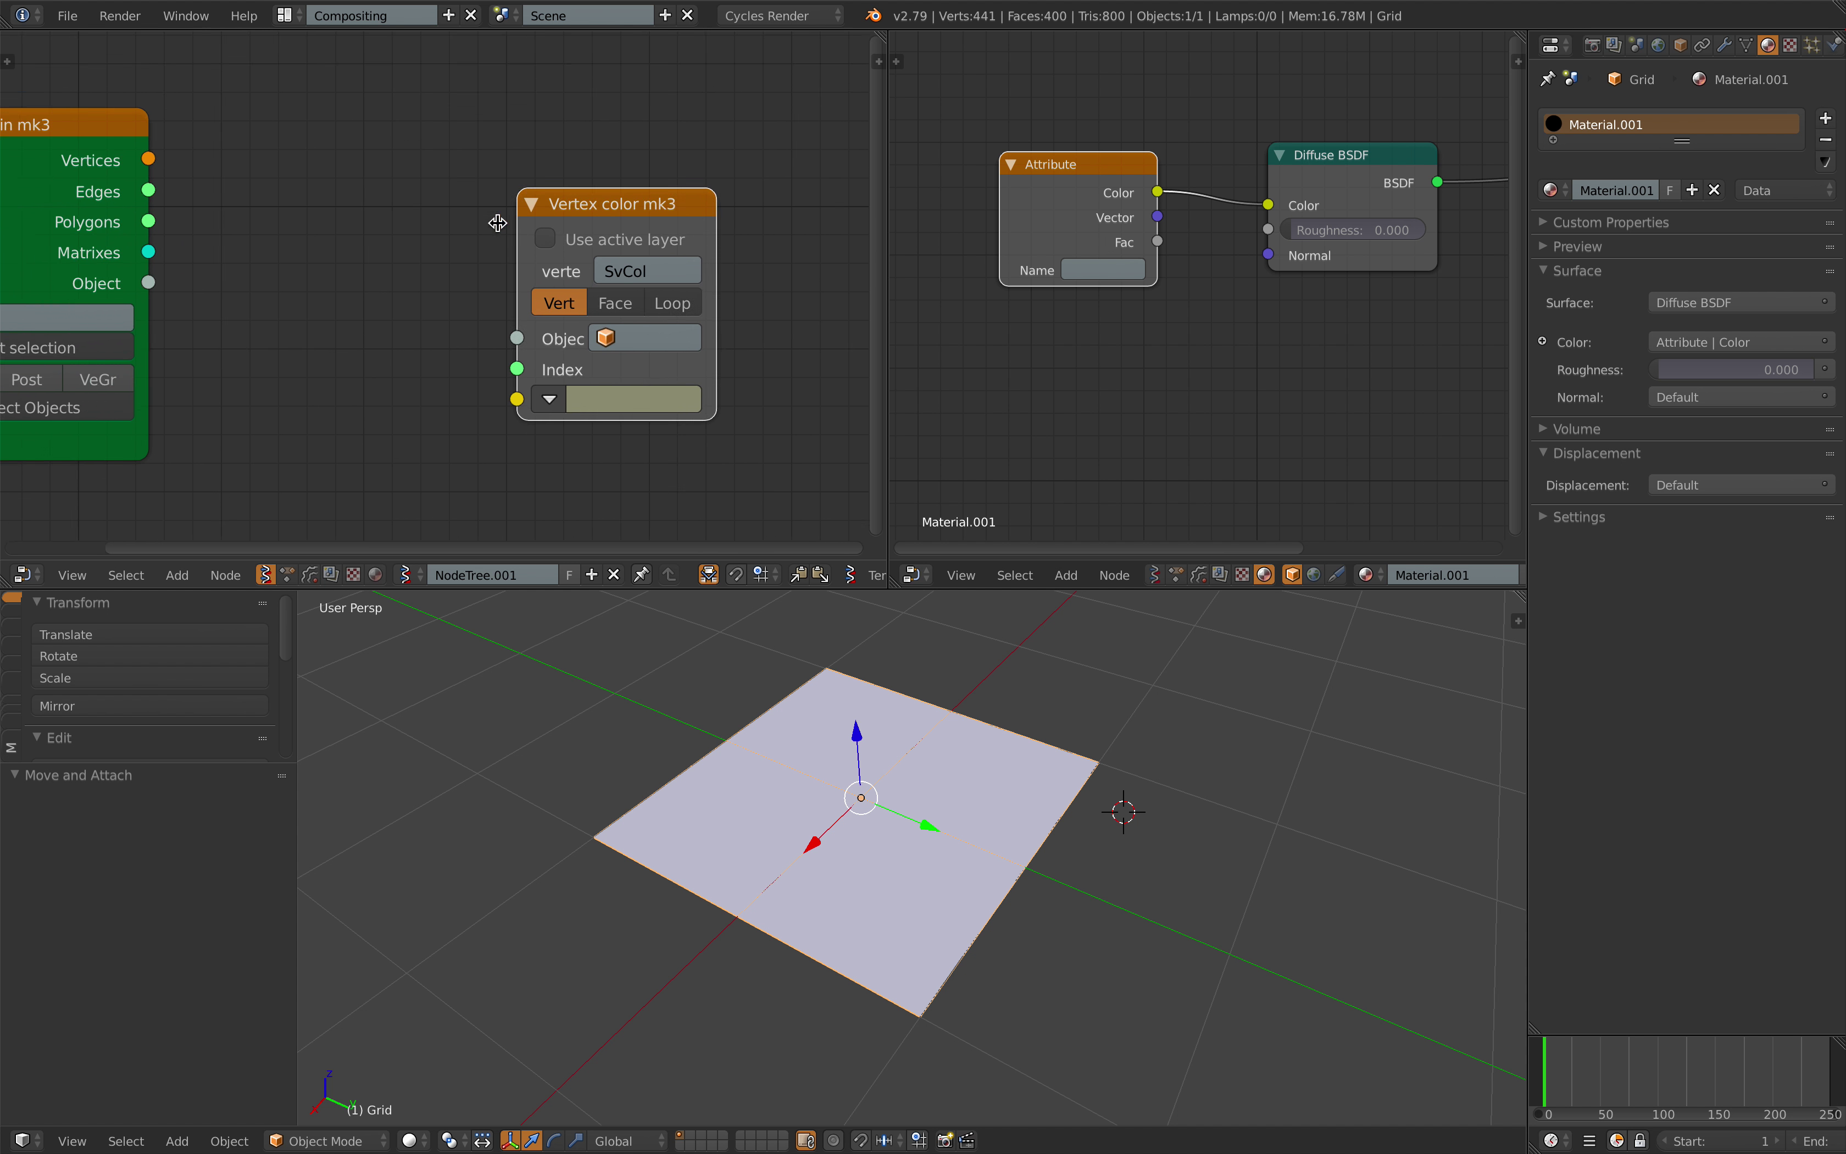
- Widen the Vertex color mk3 node on both sides so its labels are fully readable
key("Home")
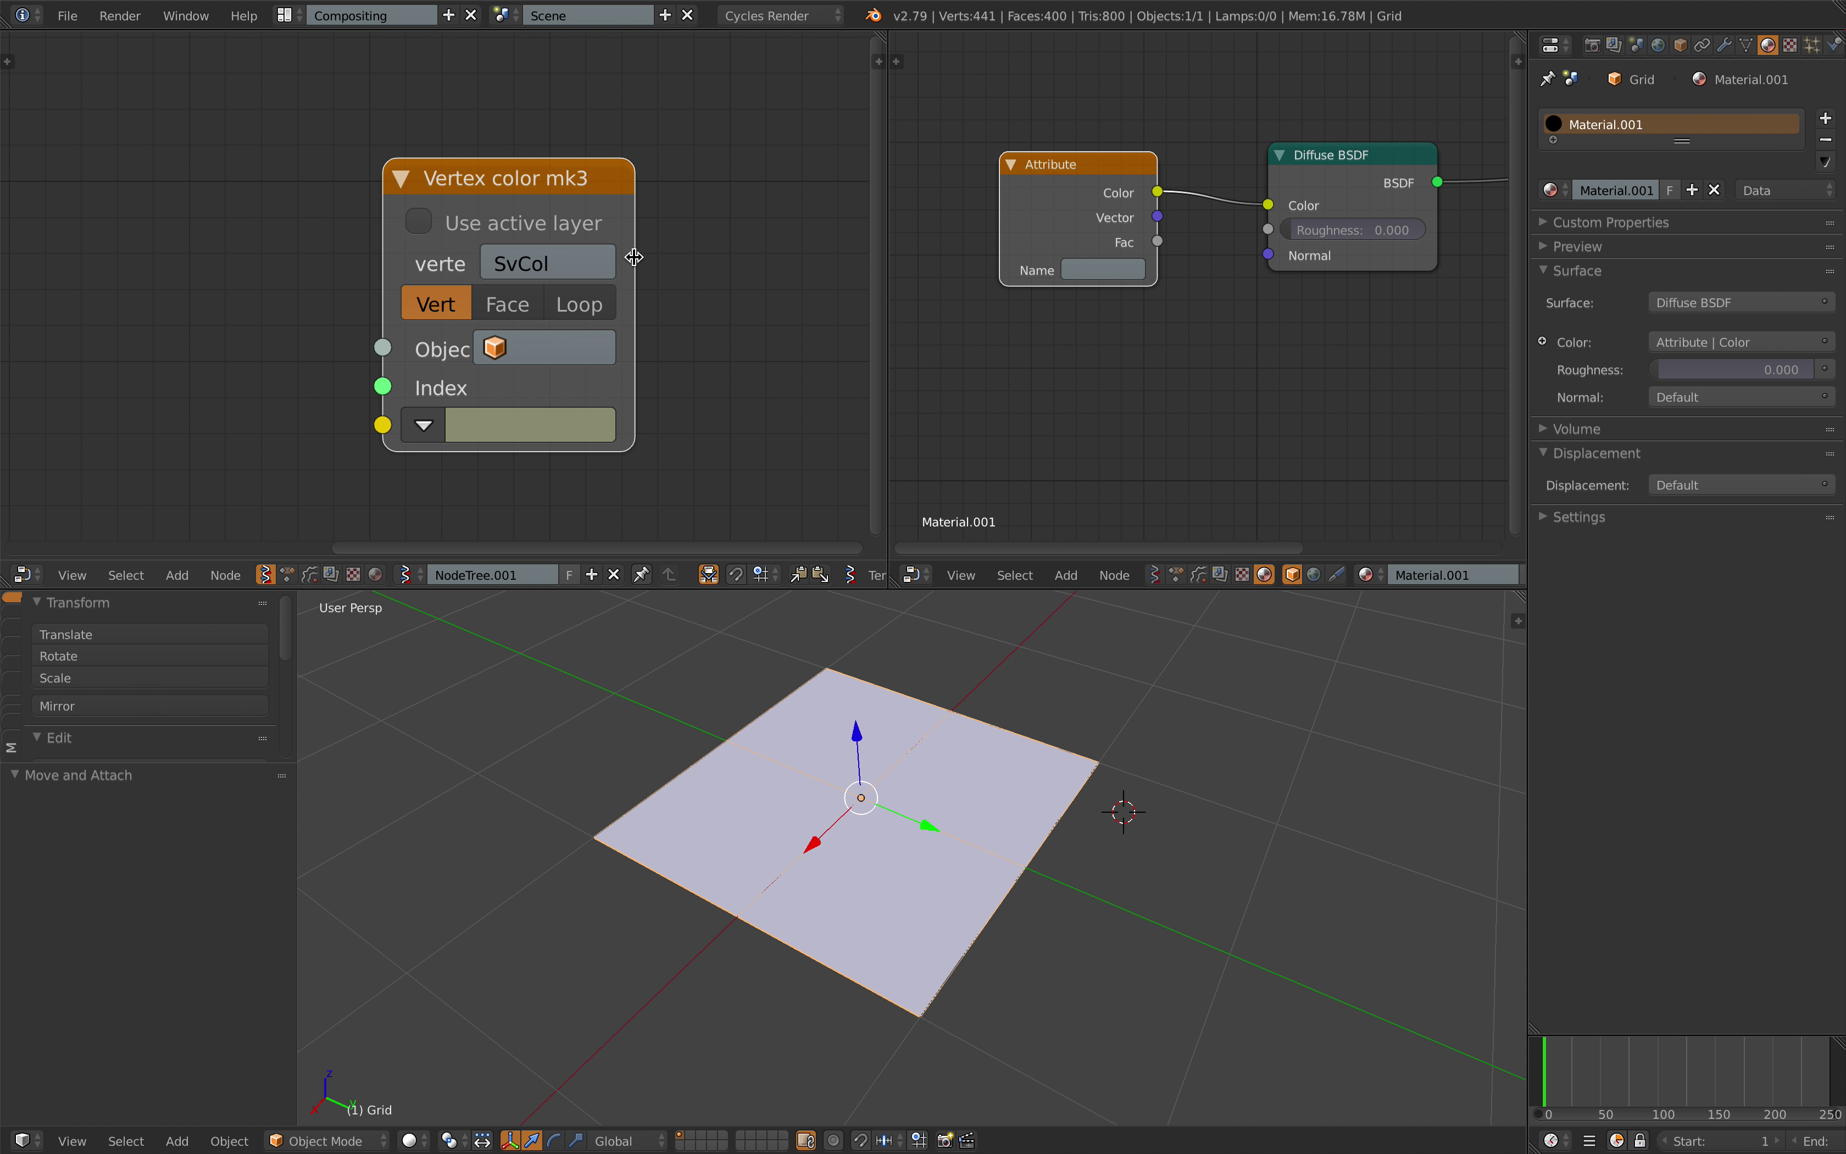
left_click_drag(630, 261, 766, 270)
scroll(436, 274, "down", 1)
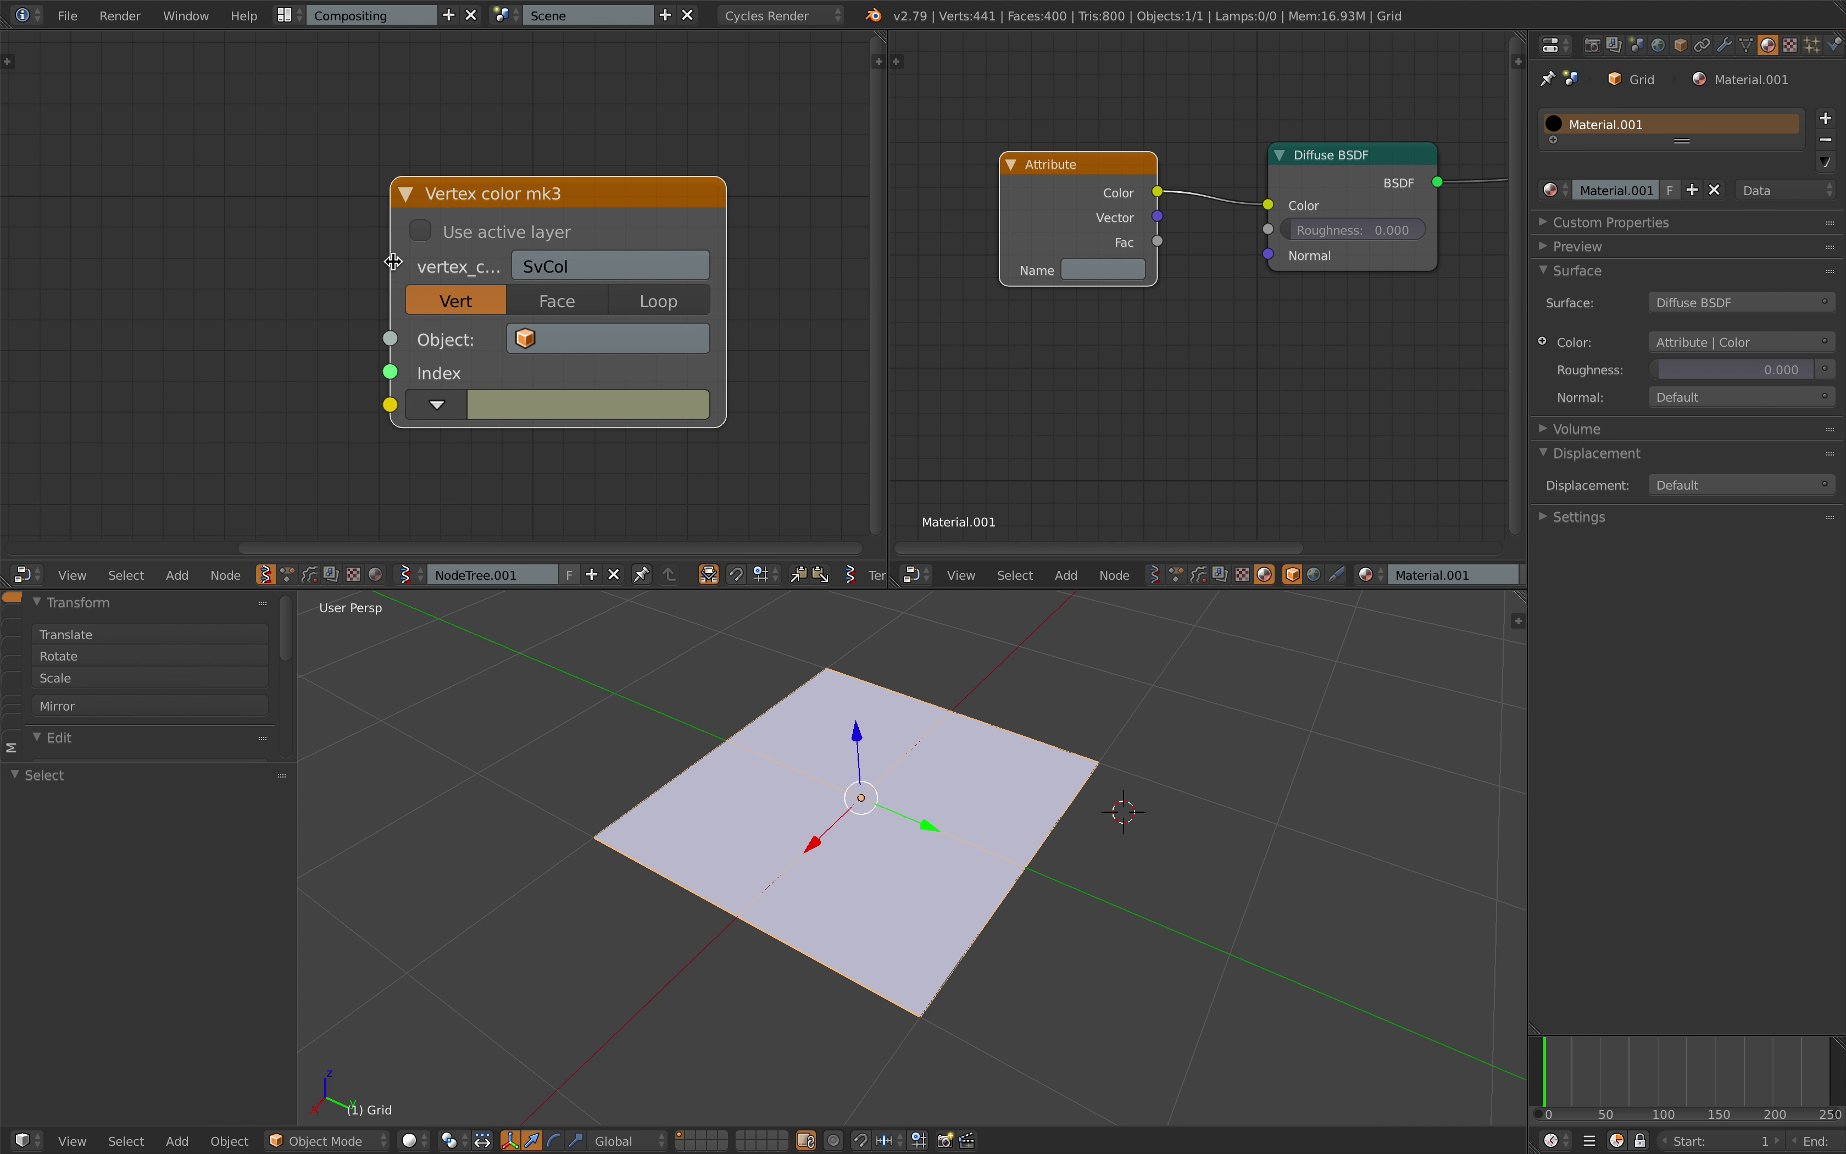
left_click_drag(394, 261, 257, 262)
scroll(507, 278, "down", 1)
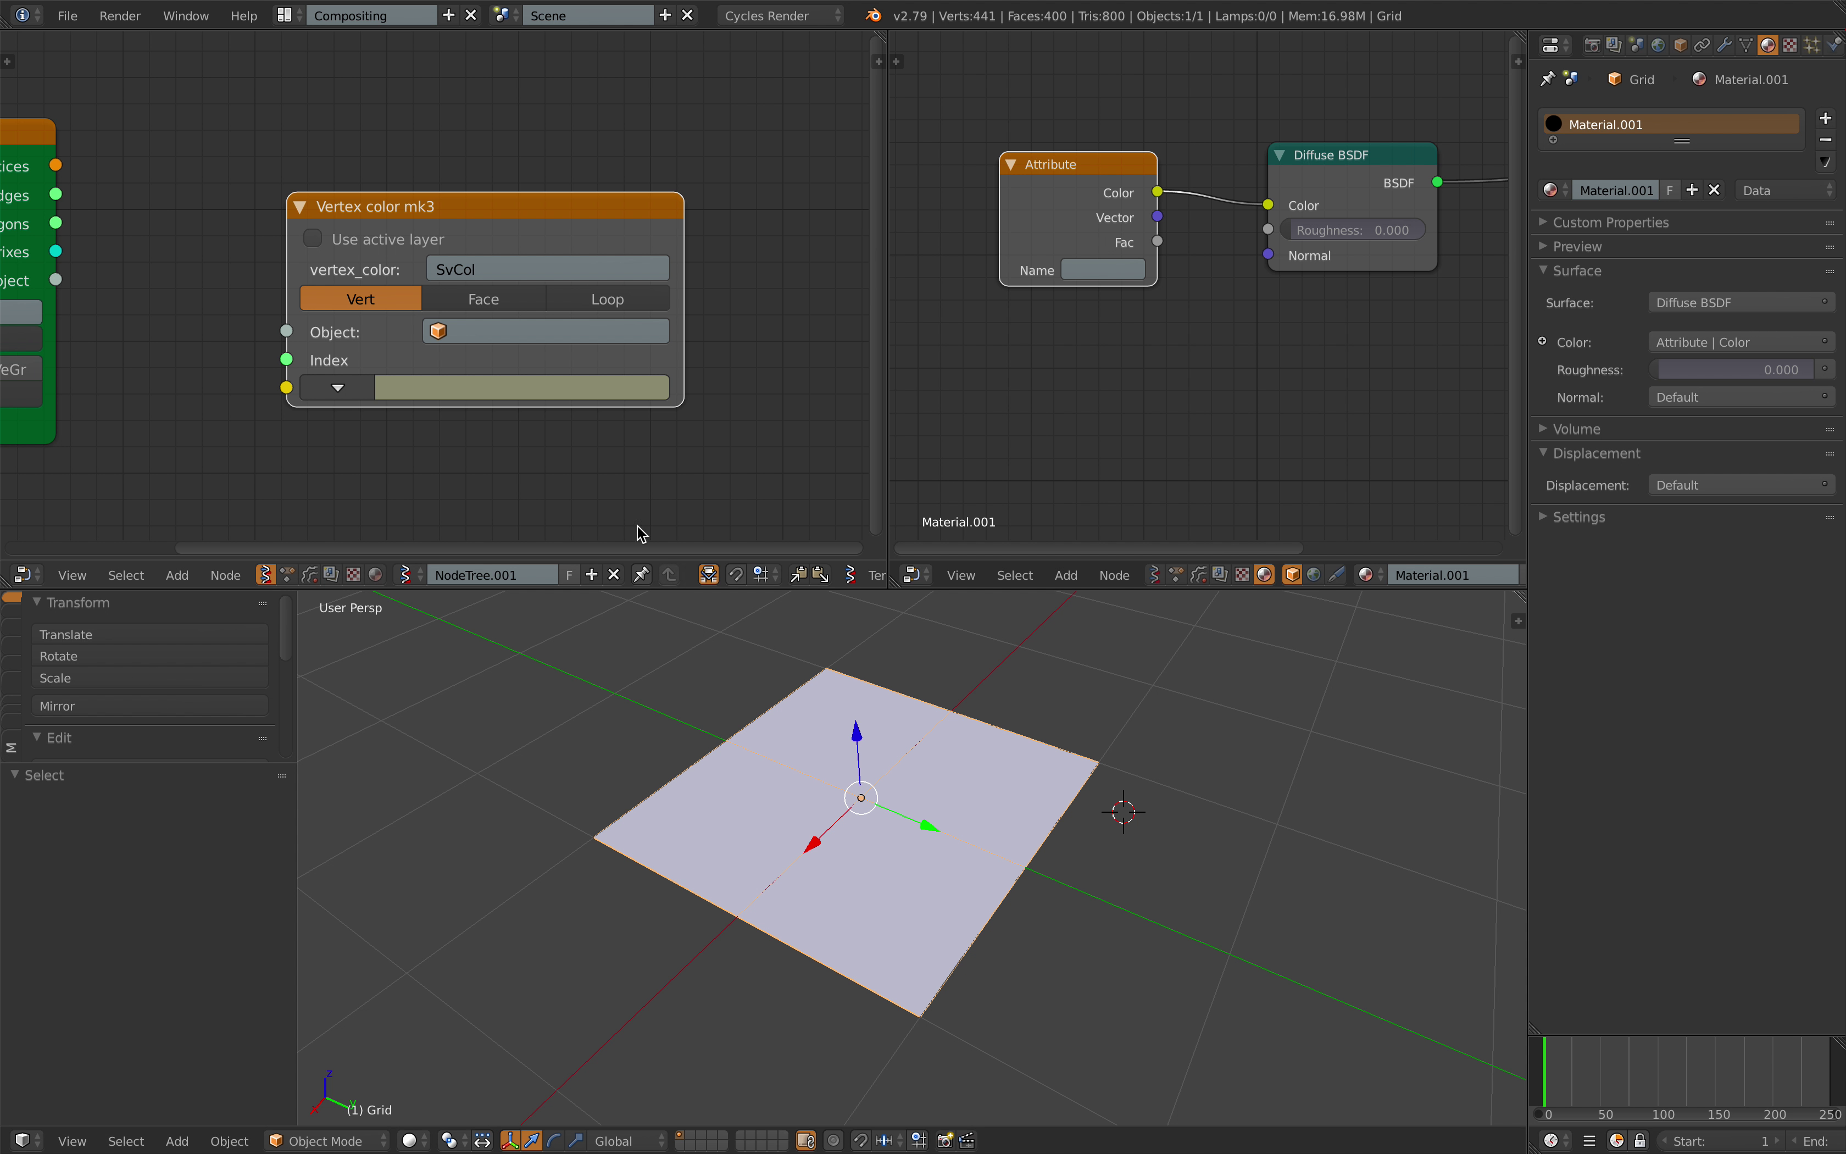
- Copy the layer name SvCol from the Vertex color mk3 node into the Attribute node's Name
key("ctrl+c")
key("ctrl+v")
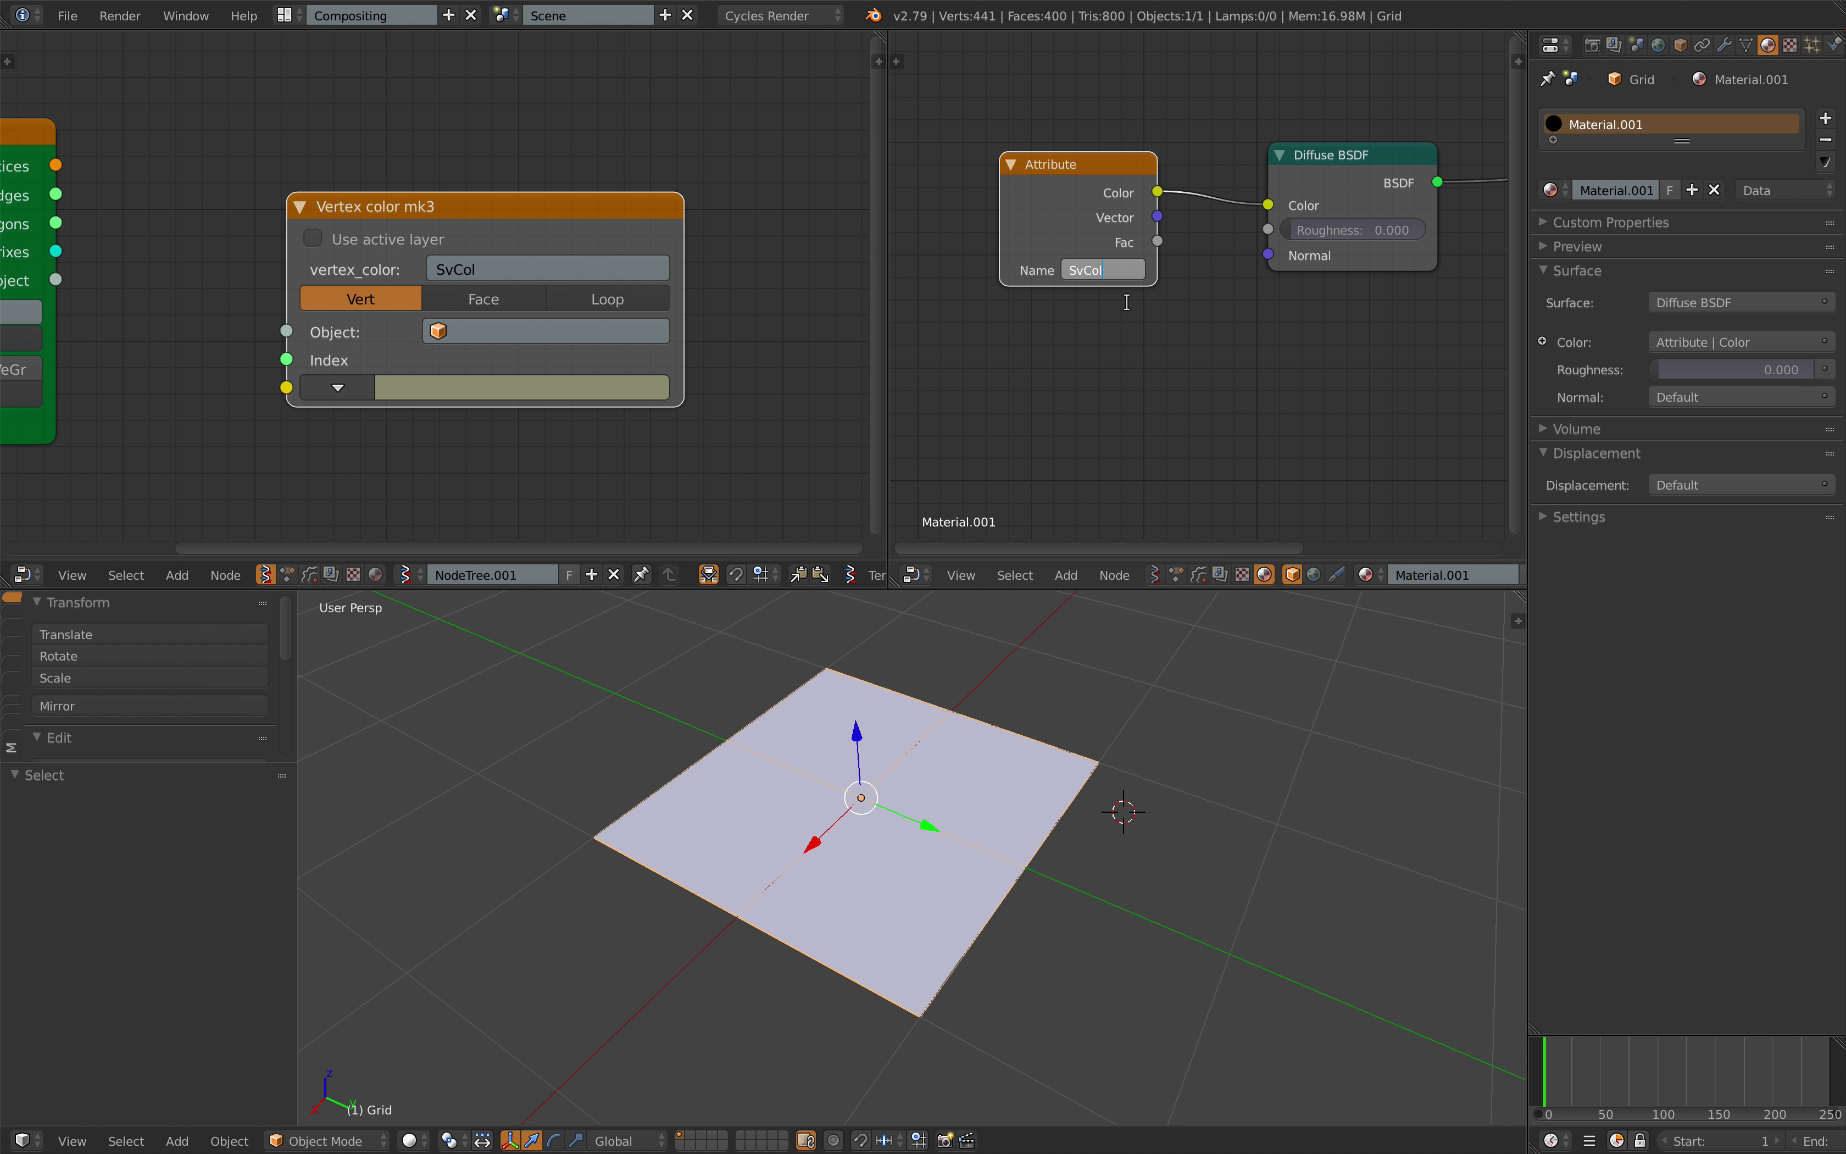
scroll(1137, 343, "down", 2)
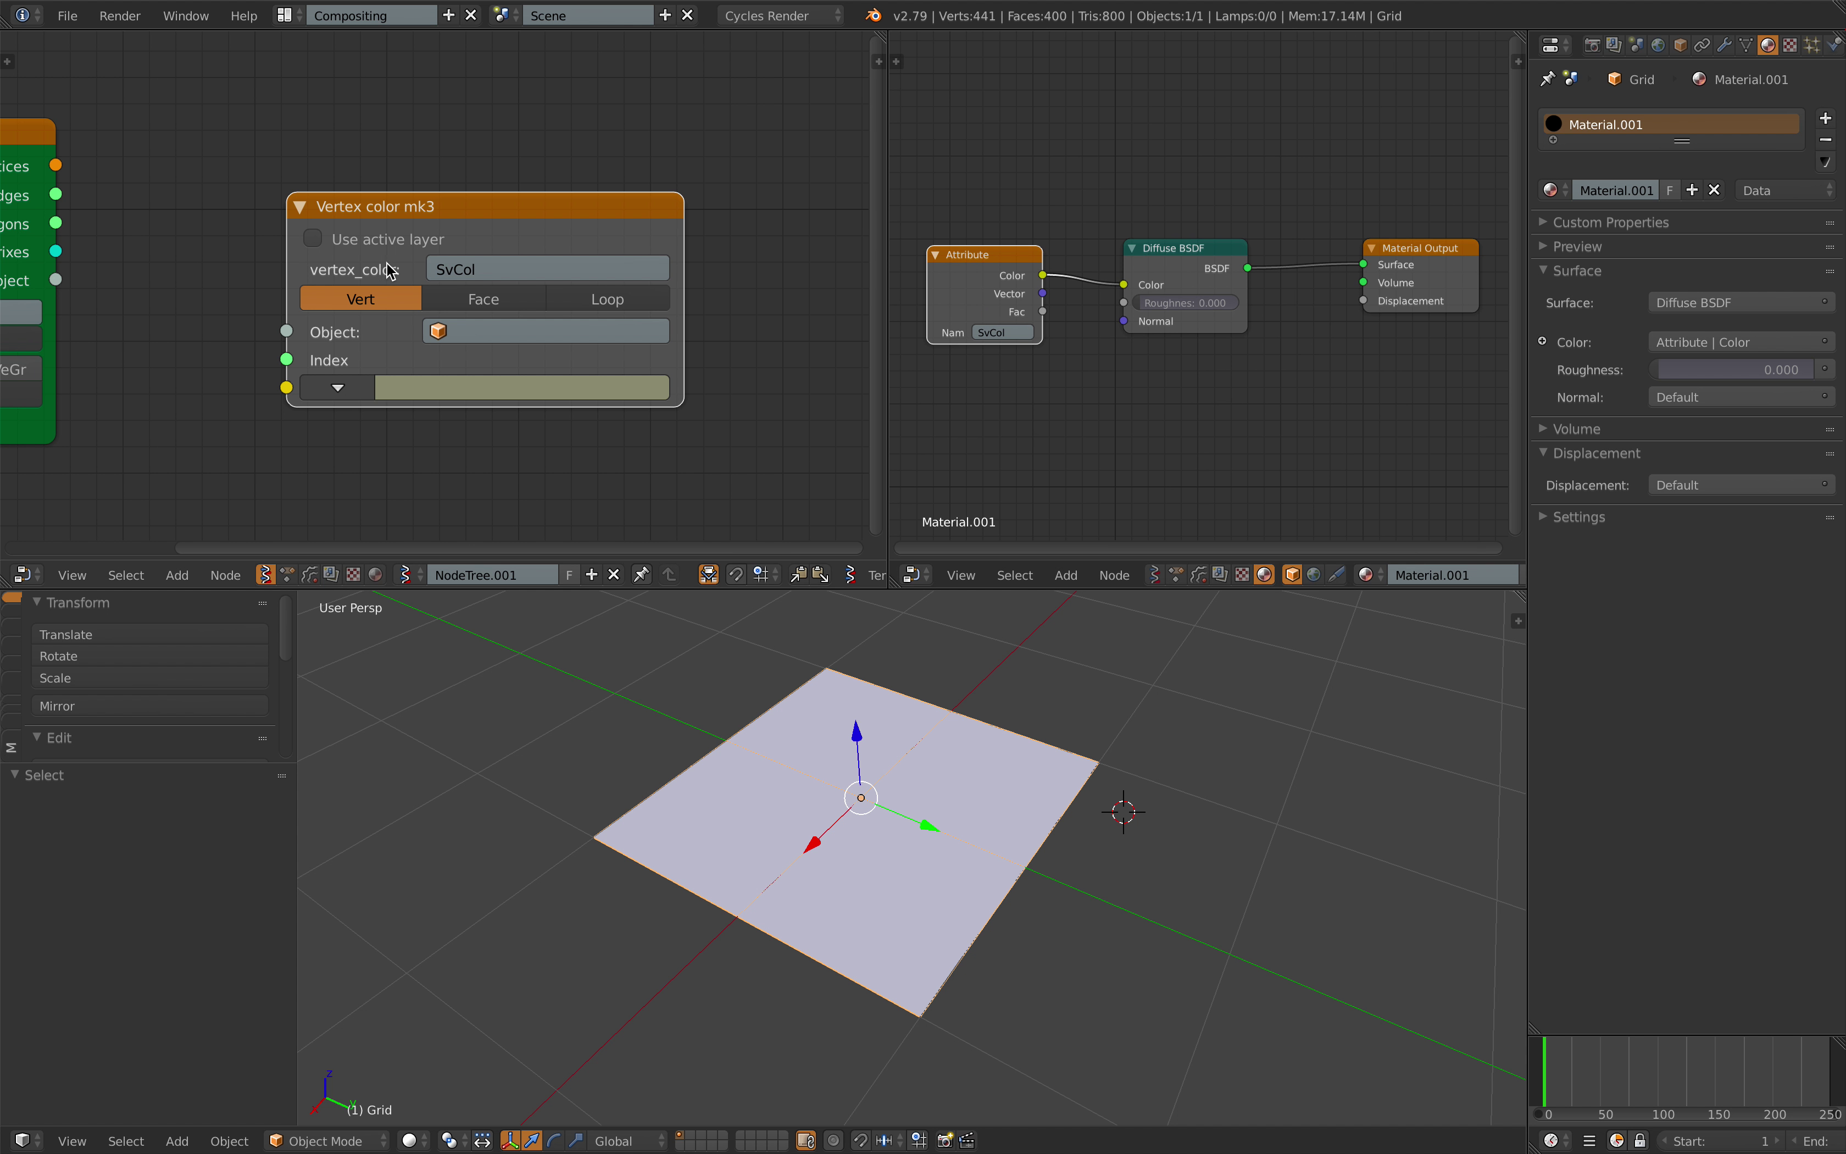
- Save the file and connect the Objects in mk3 node's Object output to the Vertex color mk3 node's Object input
scroll(391, 272, "down", 1)
key("ctrl+s")
left_click(530, 271)
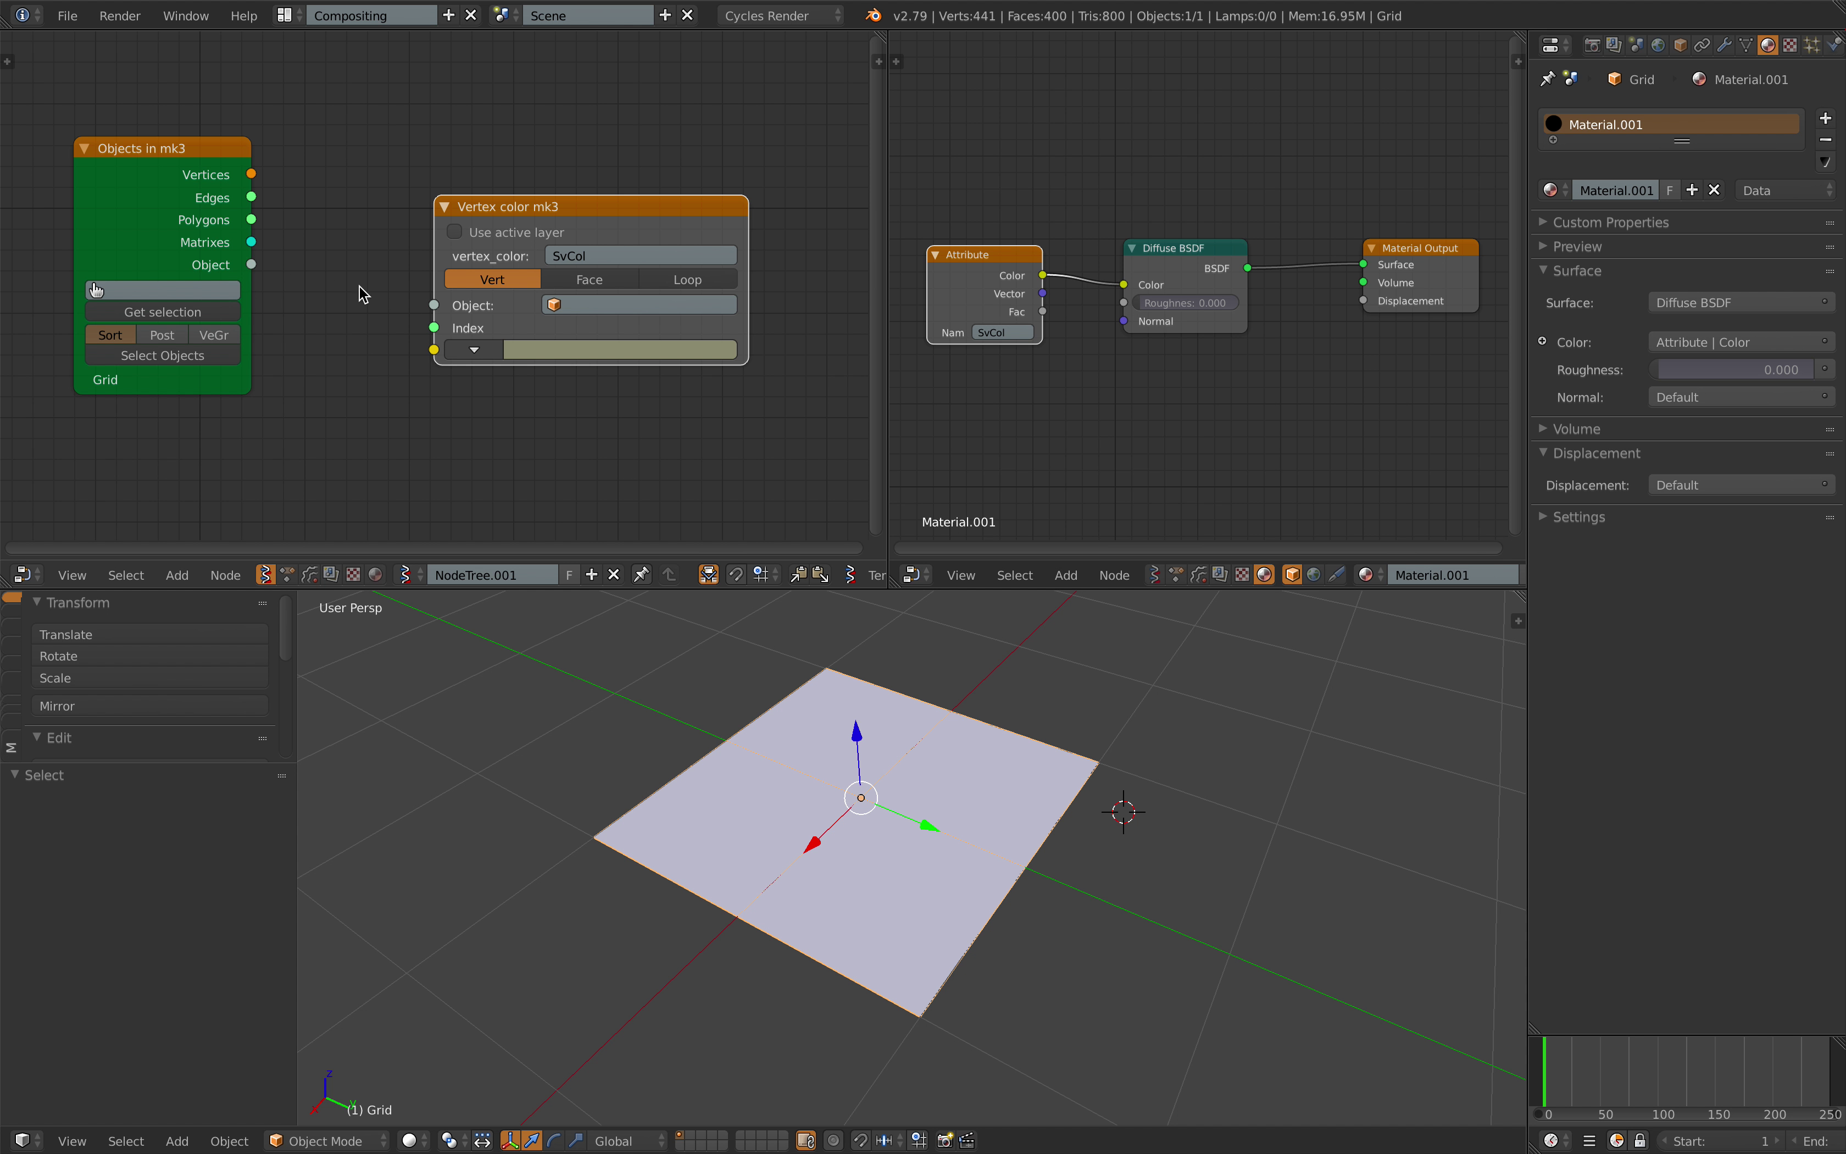
left_click_drag(252, 265, 434, 304)
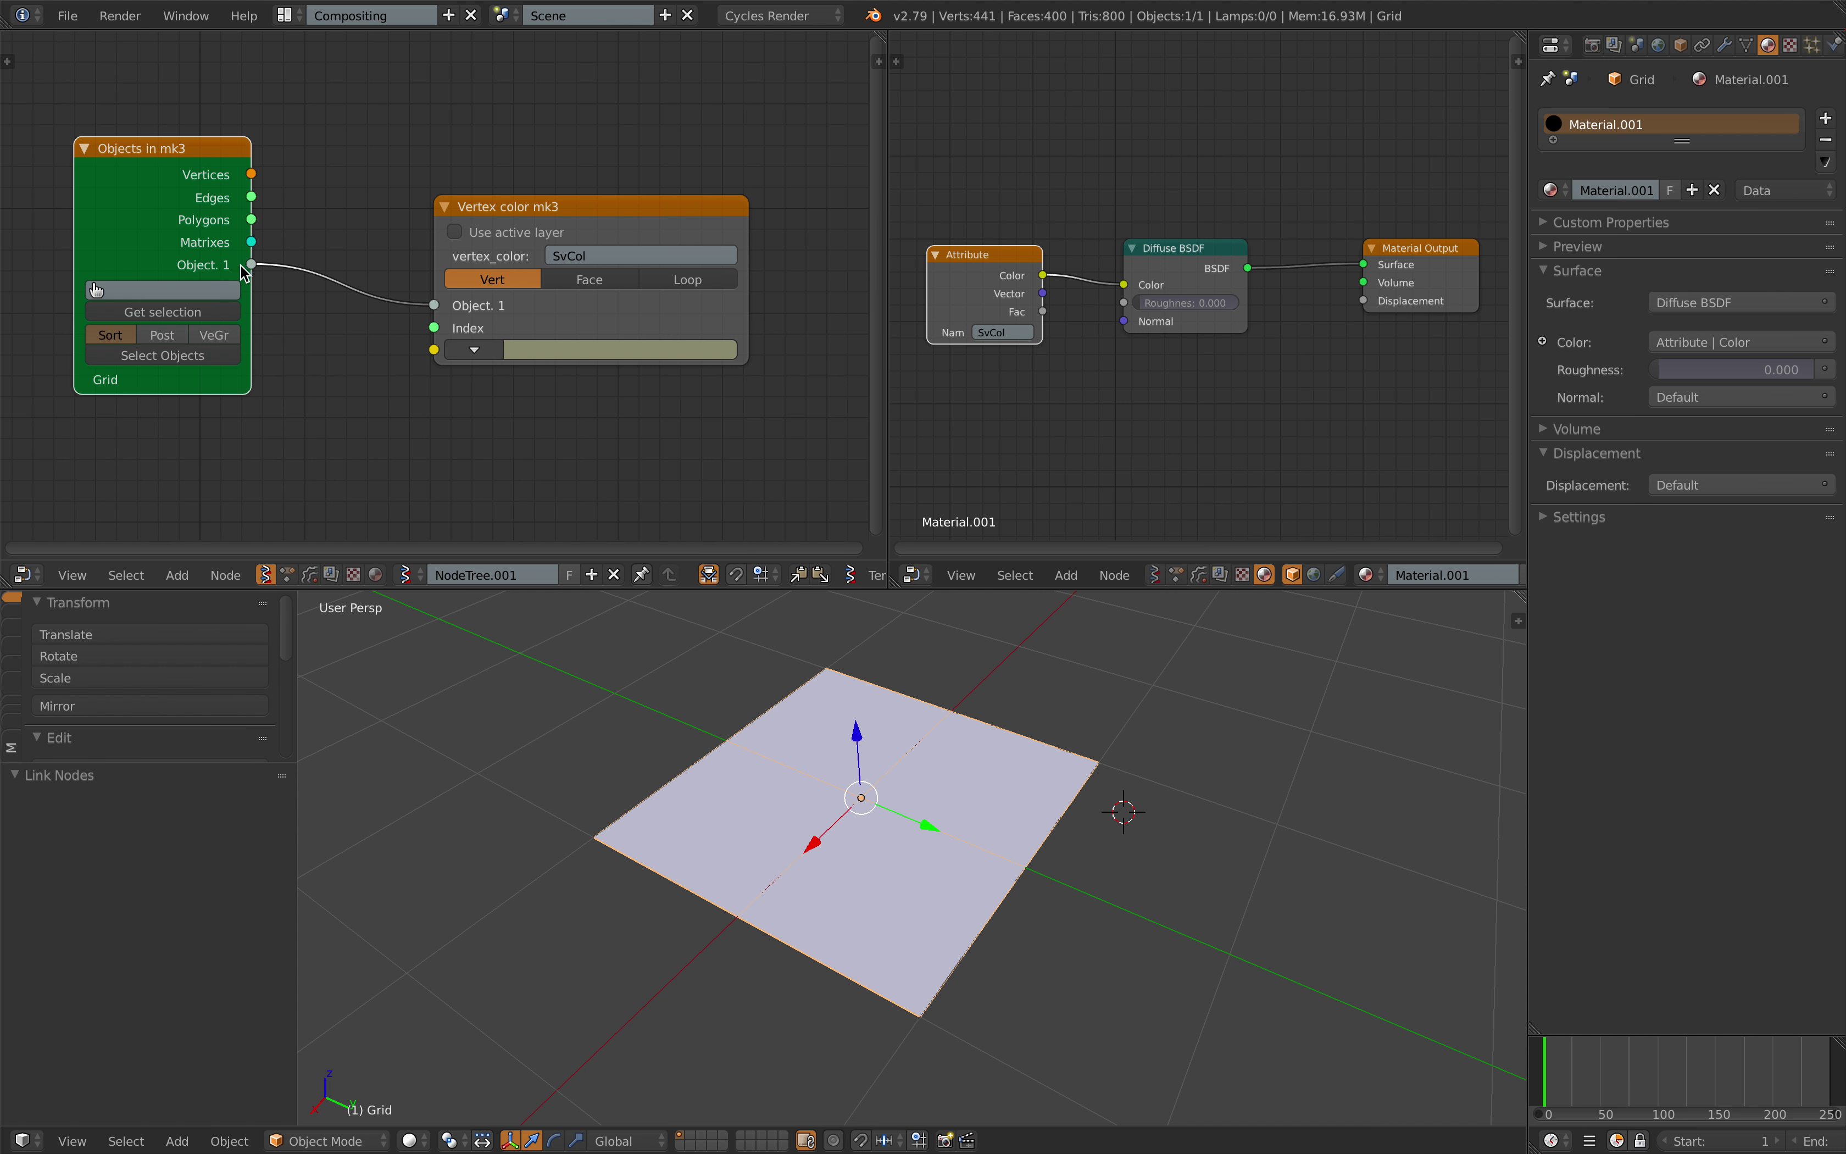
- Show the grid's mesh data with its vertex color layers and save the file
middle_click_drag(775, 723, 808, 763)
left_click(1747, 45)
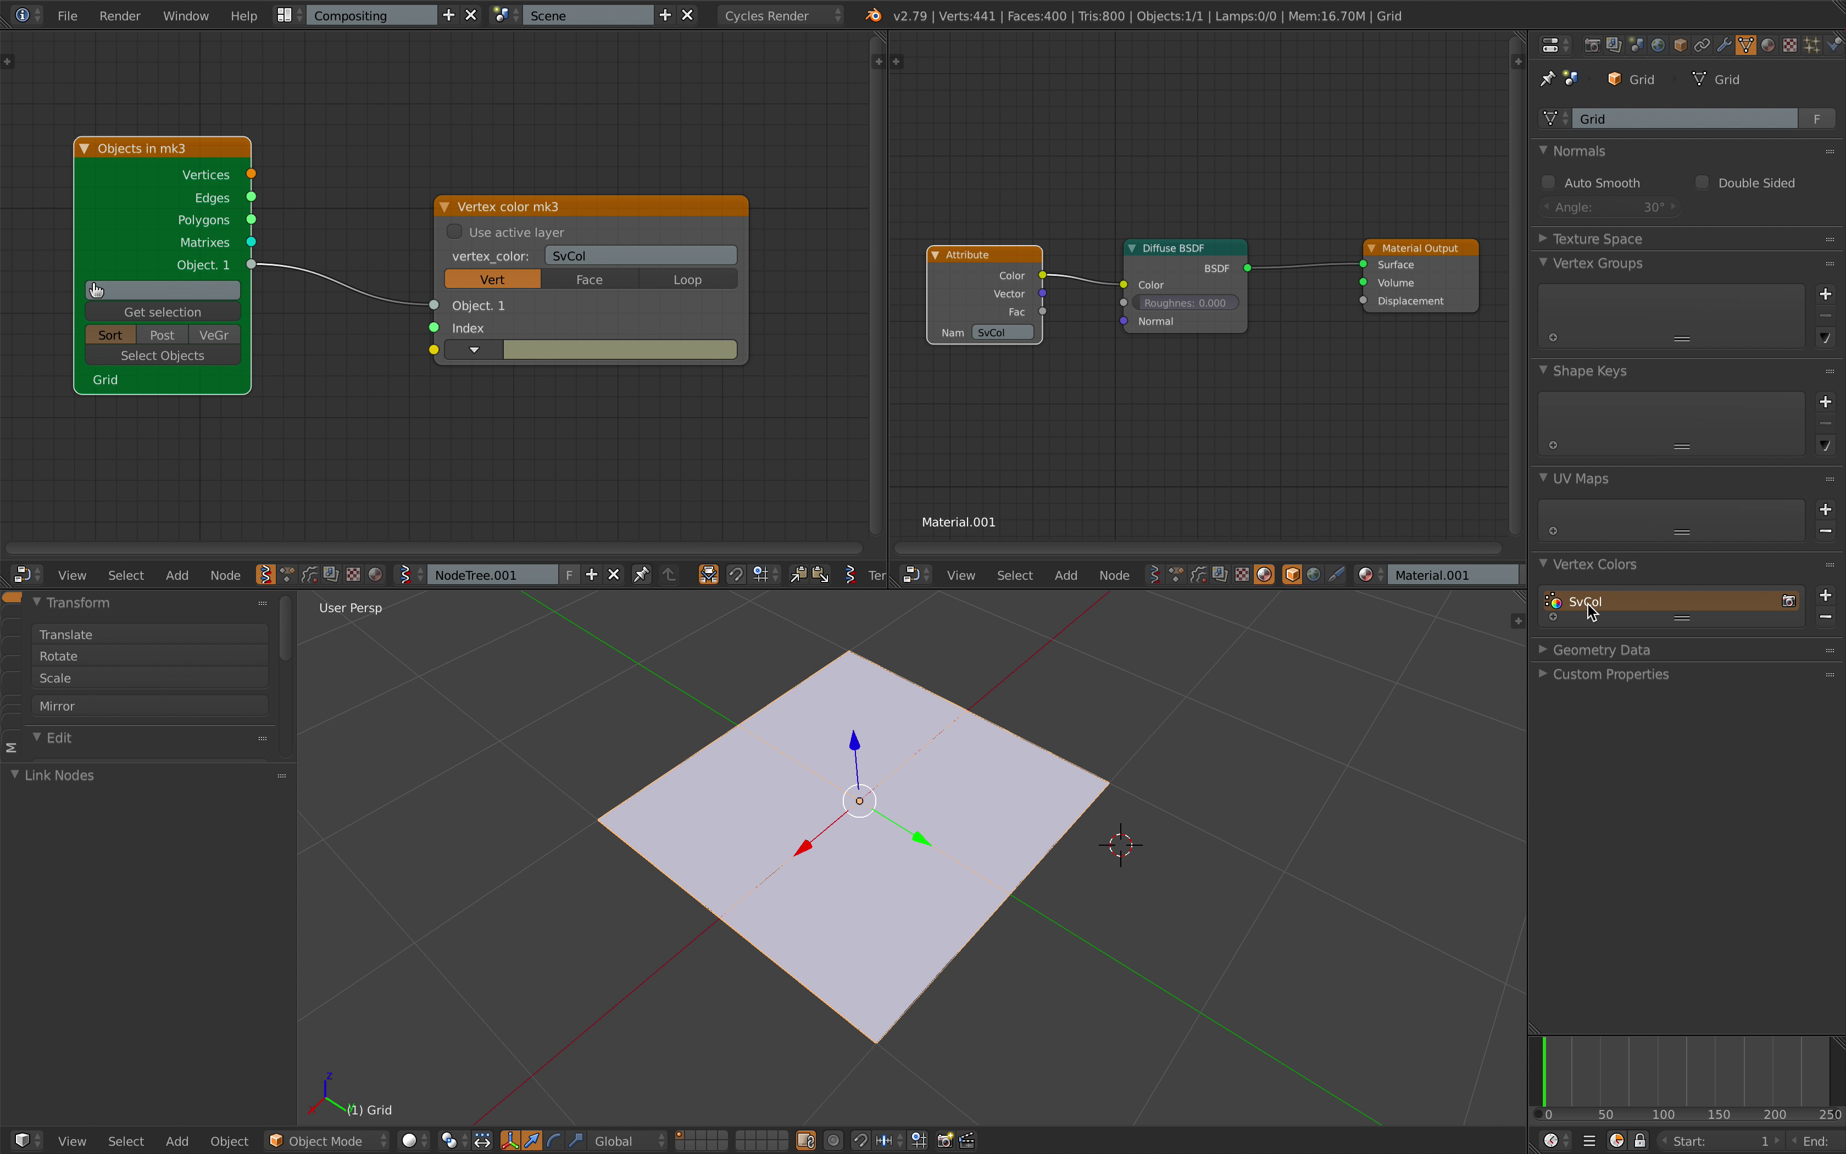
middle_click_drag(1283, 709, 1294, 703)
key("ctrl+s")
left_click(1296, 707)
middle_click_drag(1159, 767, 1242, 725)
key("ctrl+s")
left_click(1242, 725)
scroll(759, 372, "down", 1)
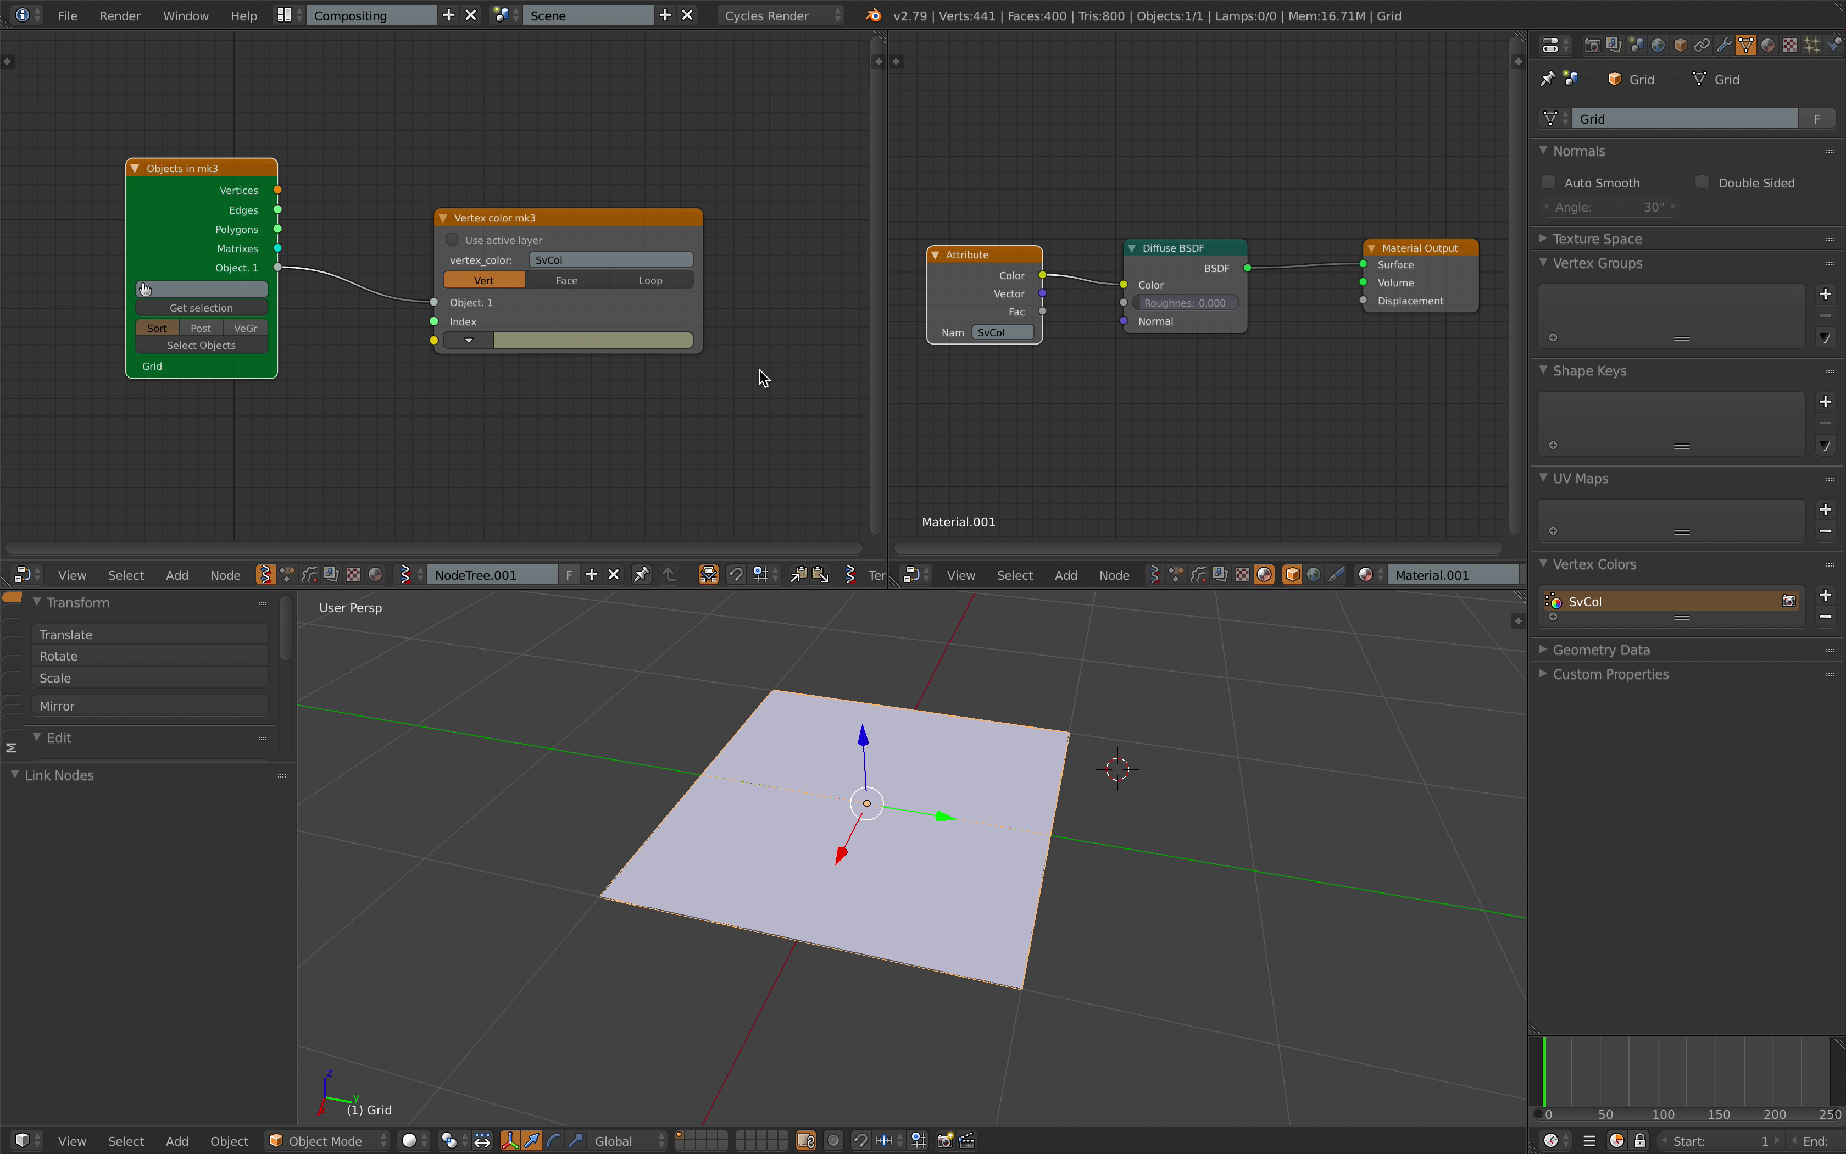
middle_click_drag(747, 373, 701, 384)
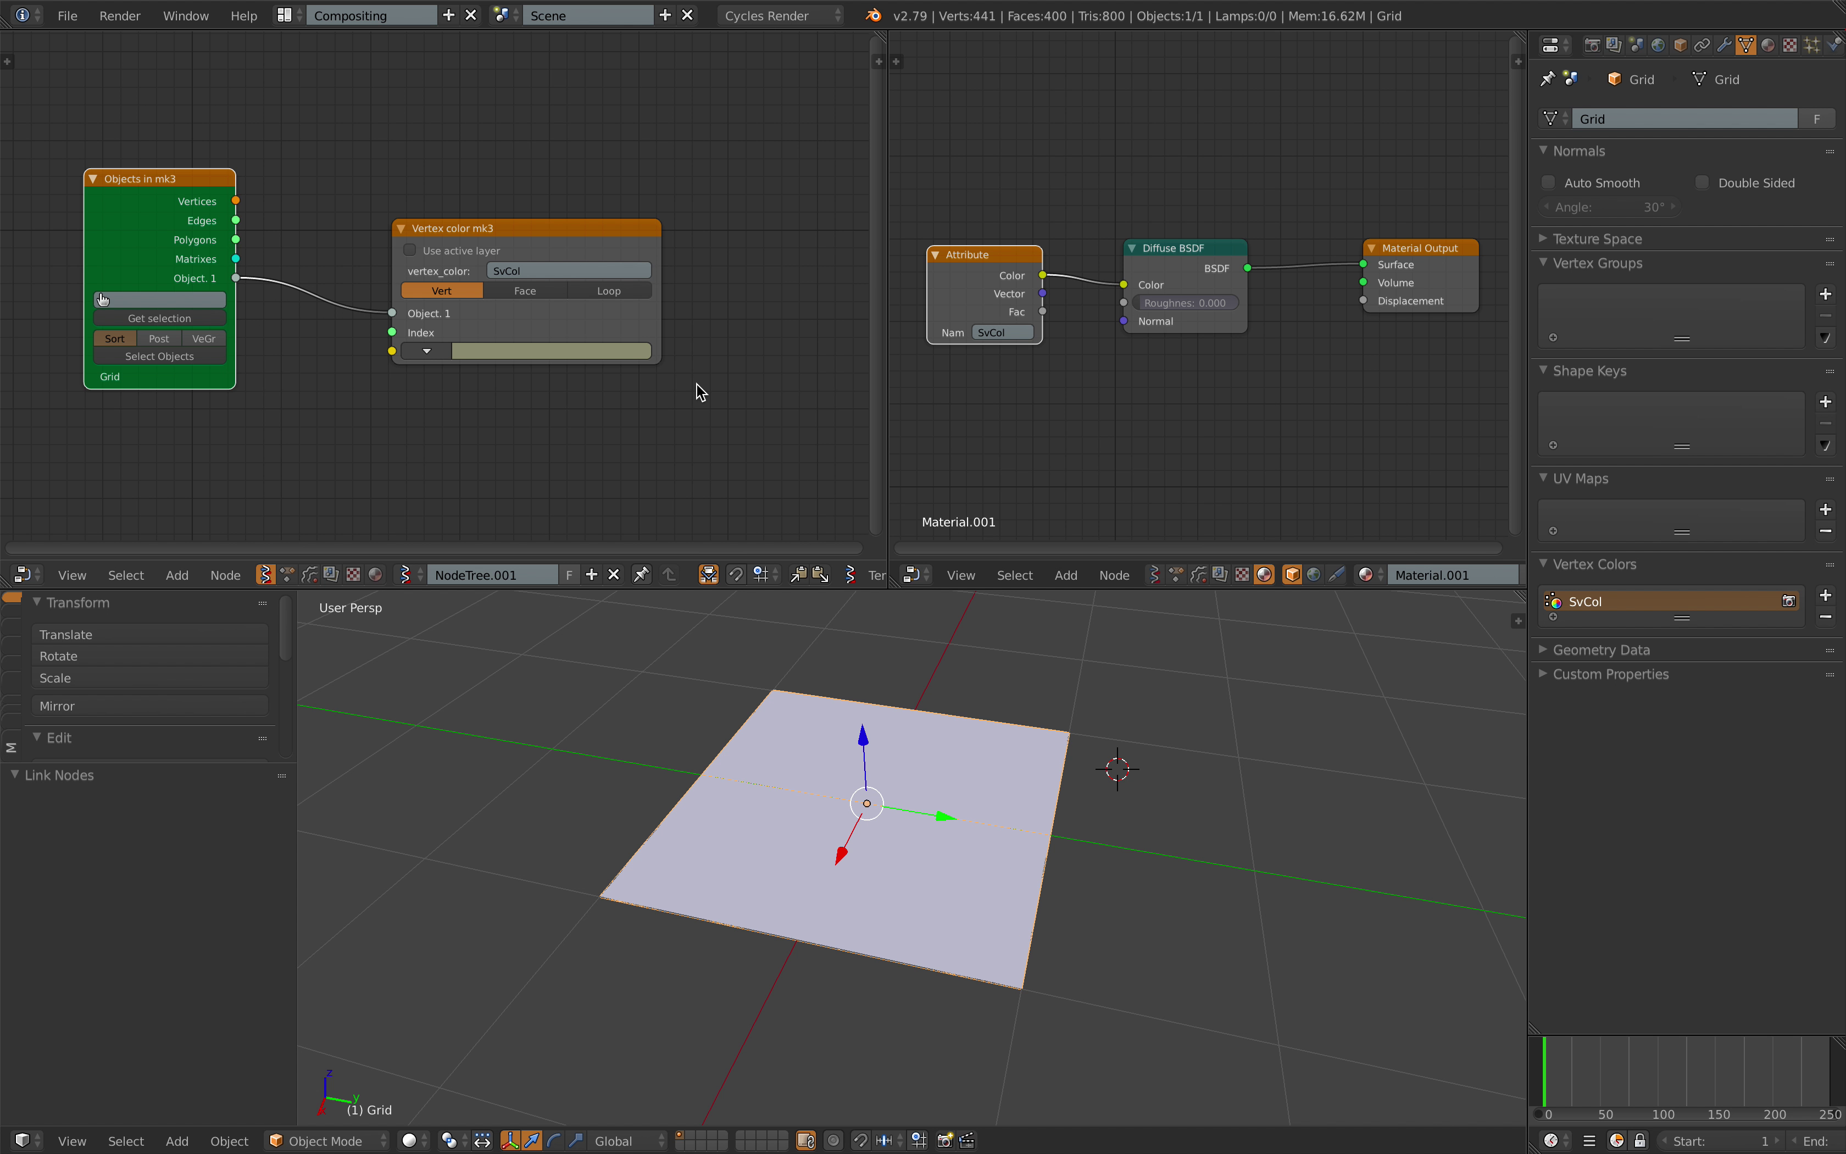
- Set the 3D viewport shading to Texture and deselect the grid to inspect its vertex colours
middle_click_drag(784, 663, 759, 771)
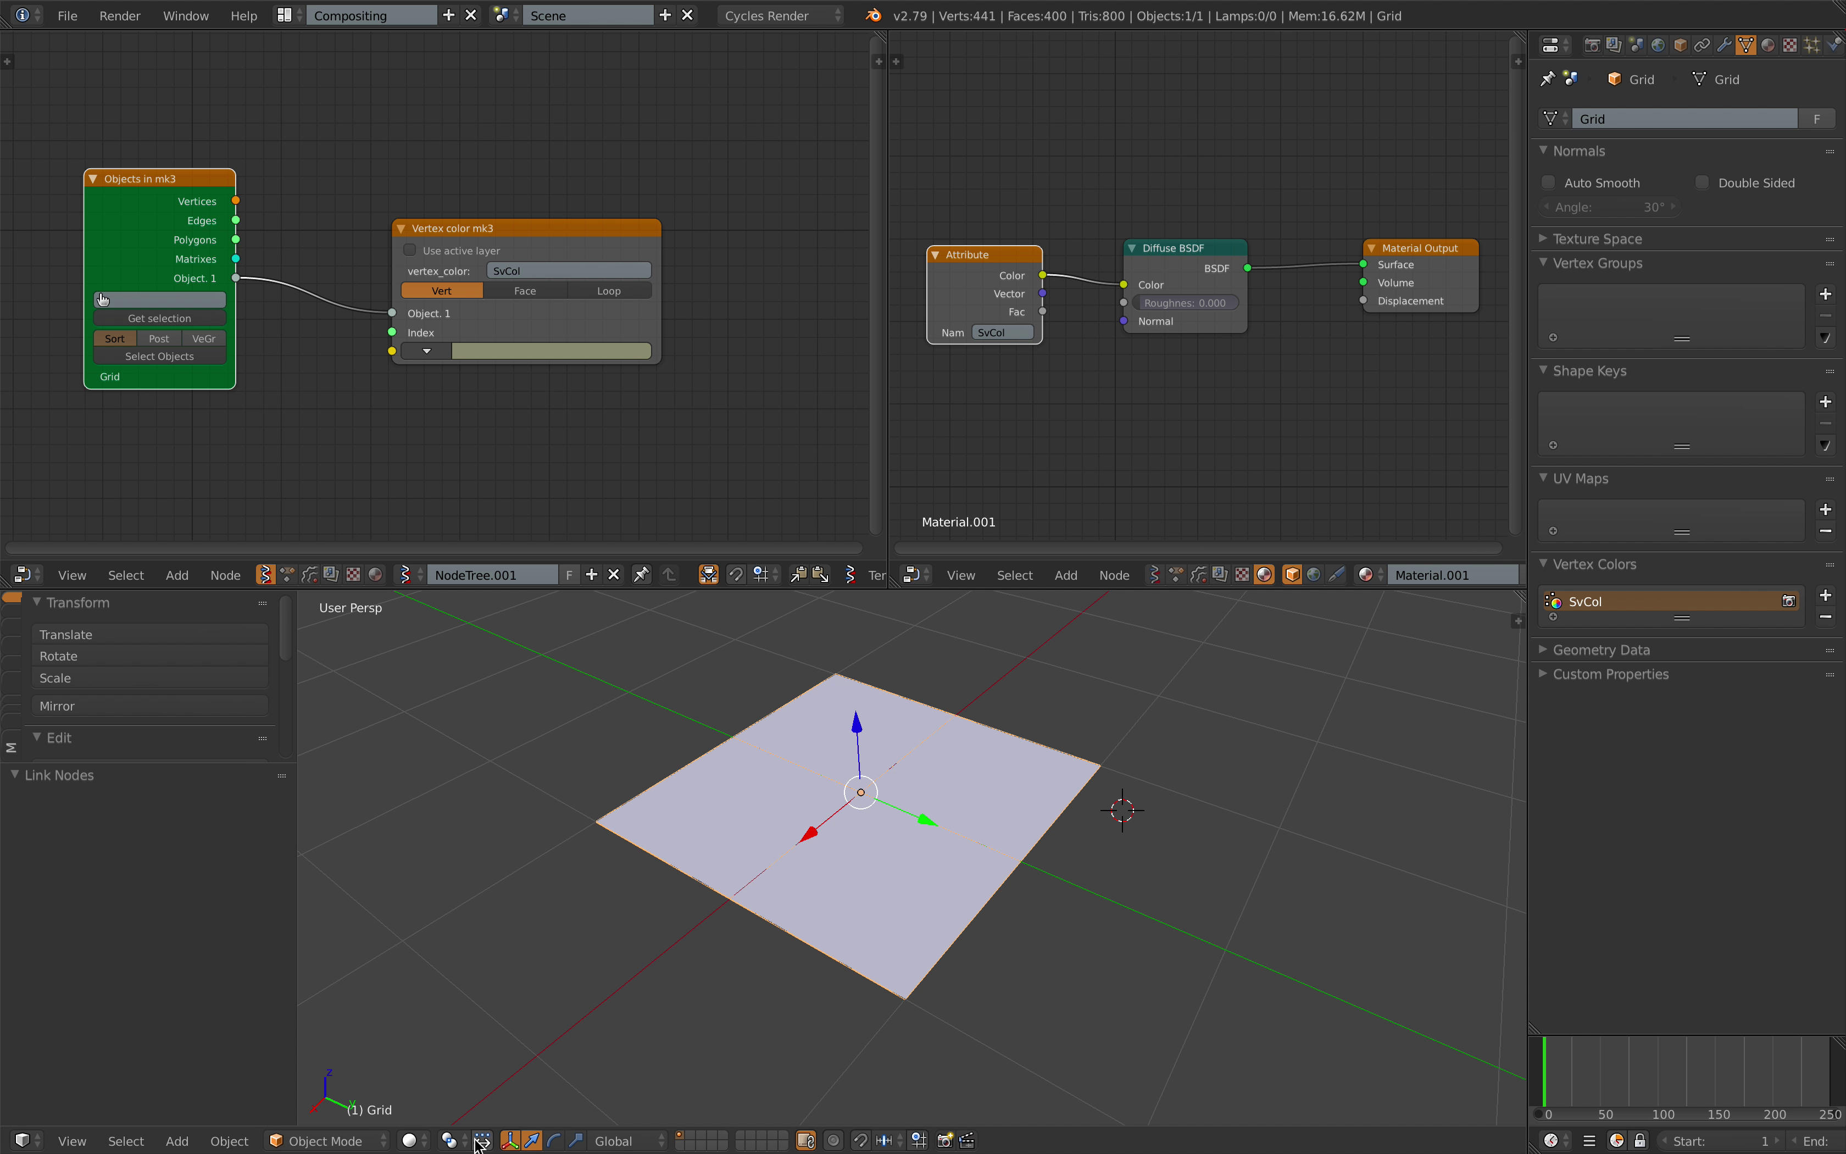
left_click(413, 1140)
left_click(416, 1140)
left_click(413, 1140)
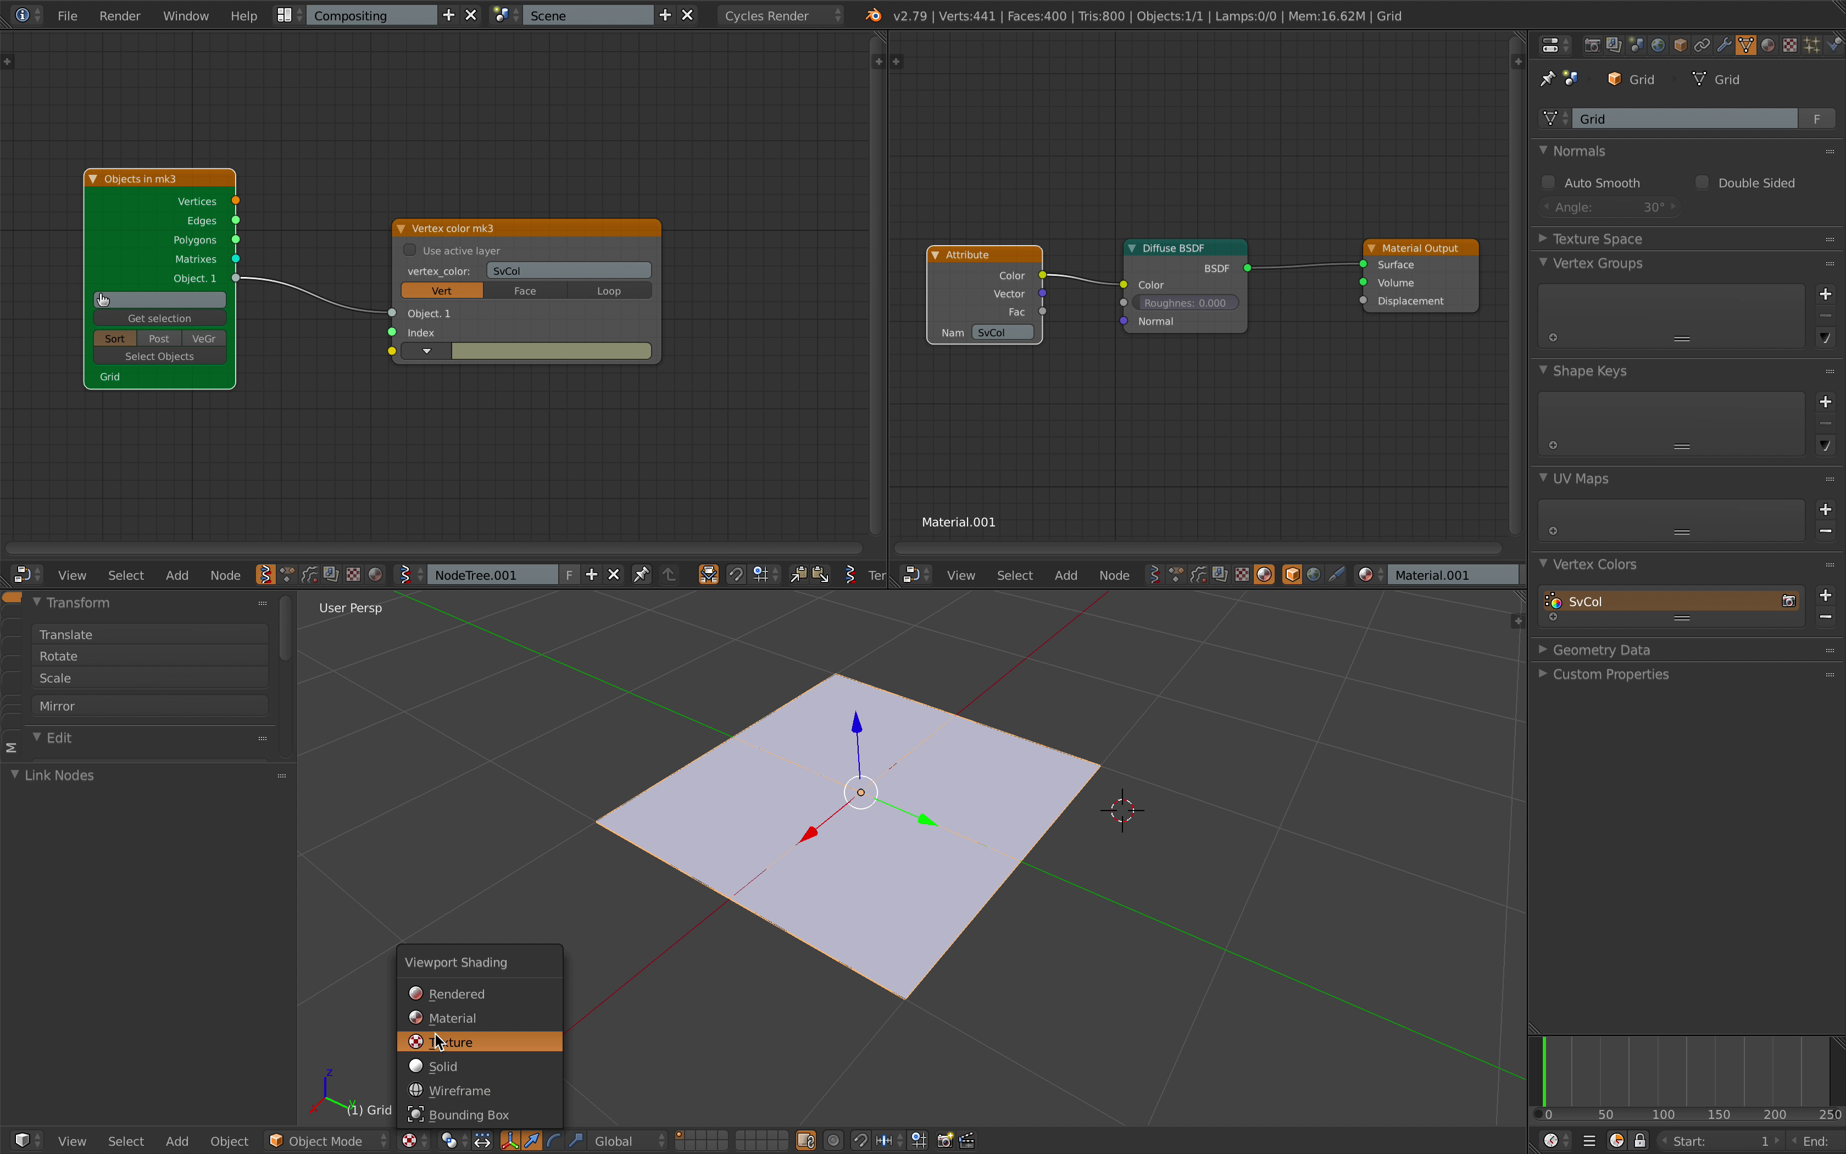
left_click(450, 1042)
scroll(810, 889, "up", 3)
mouse_move(833, 850)
middle_mouse_down()
mouse_move(809, 890)
mouse_move(829, 888)
middle_mouse_up()
scroll(809, 890, "down", 4)
key("a")
scroll(828, 888, "up", 1)
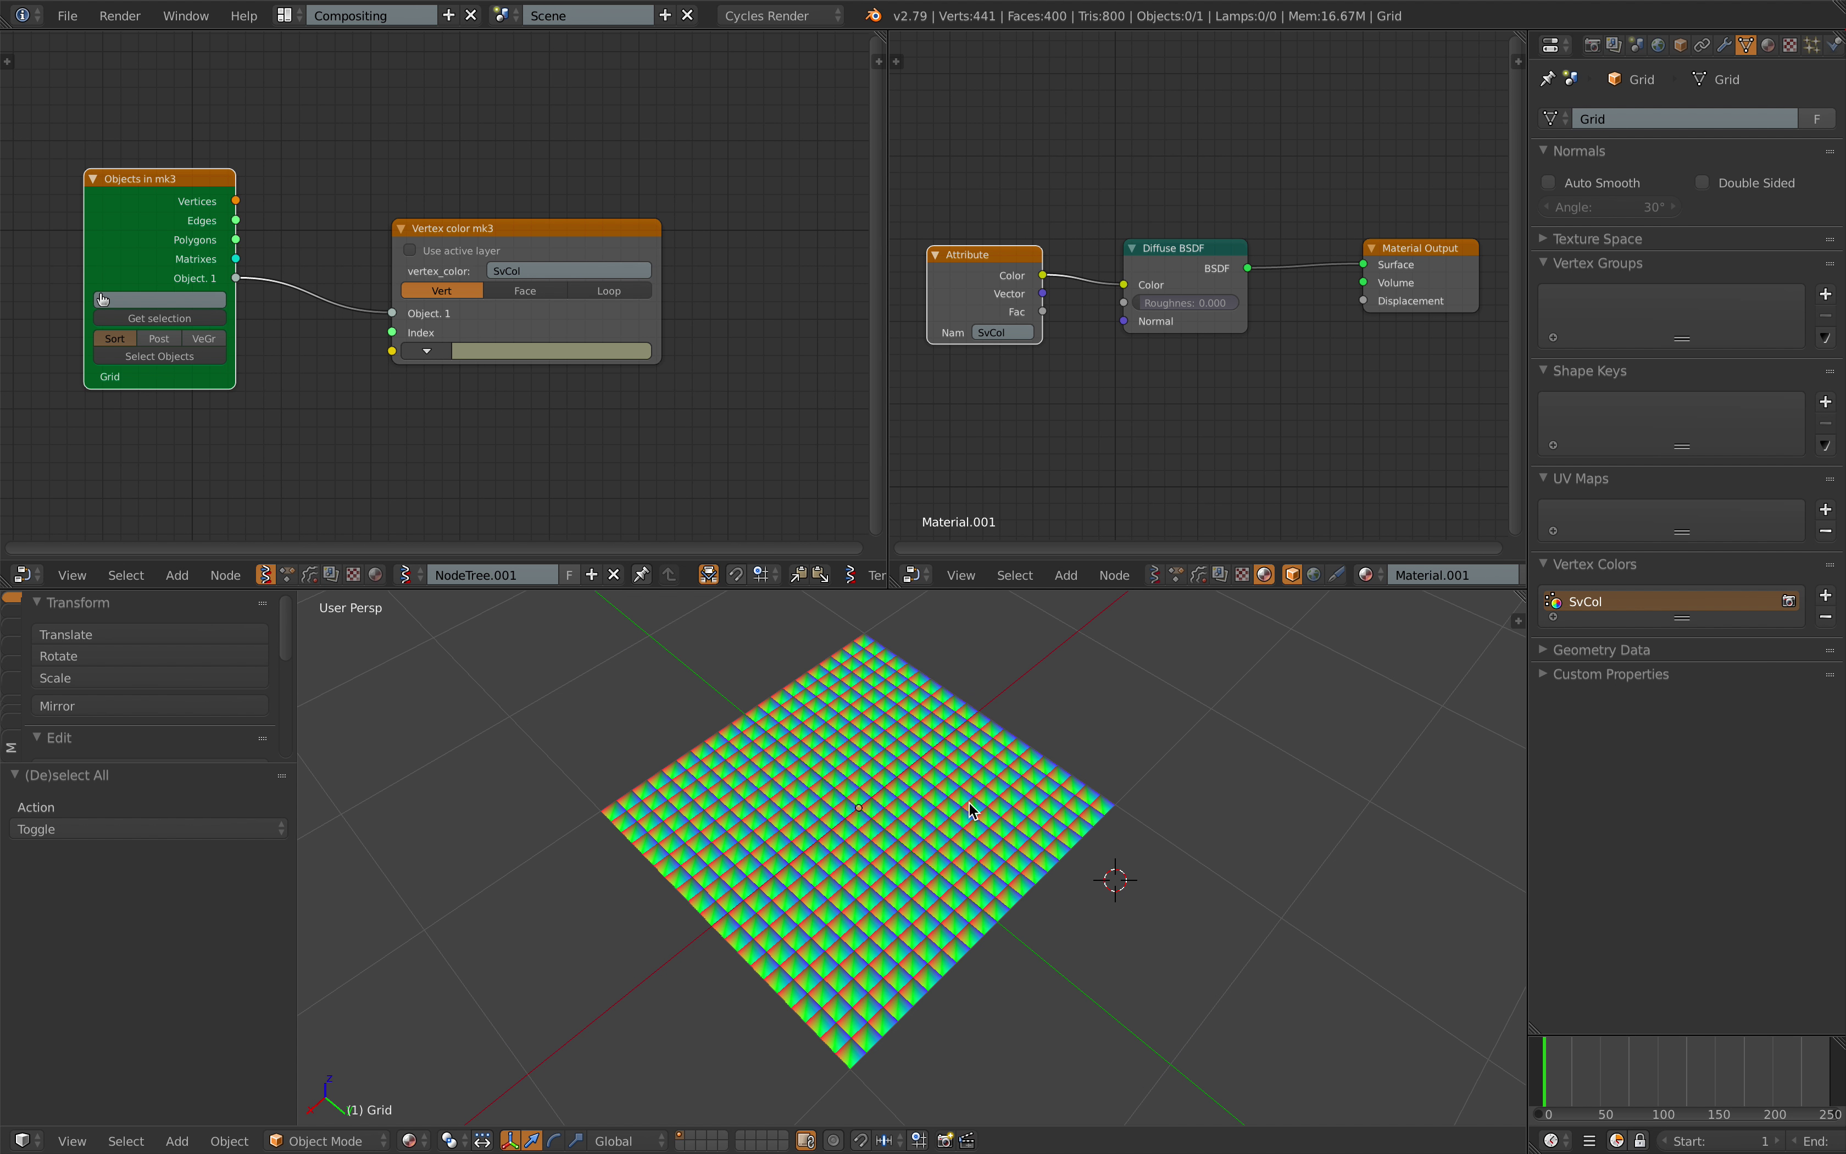
middle_click_drag(969, 803, 910, 865)
scroll(947, 818, "up", 3)
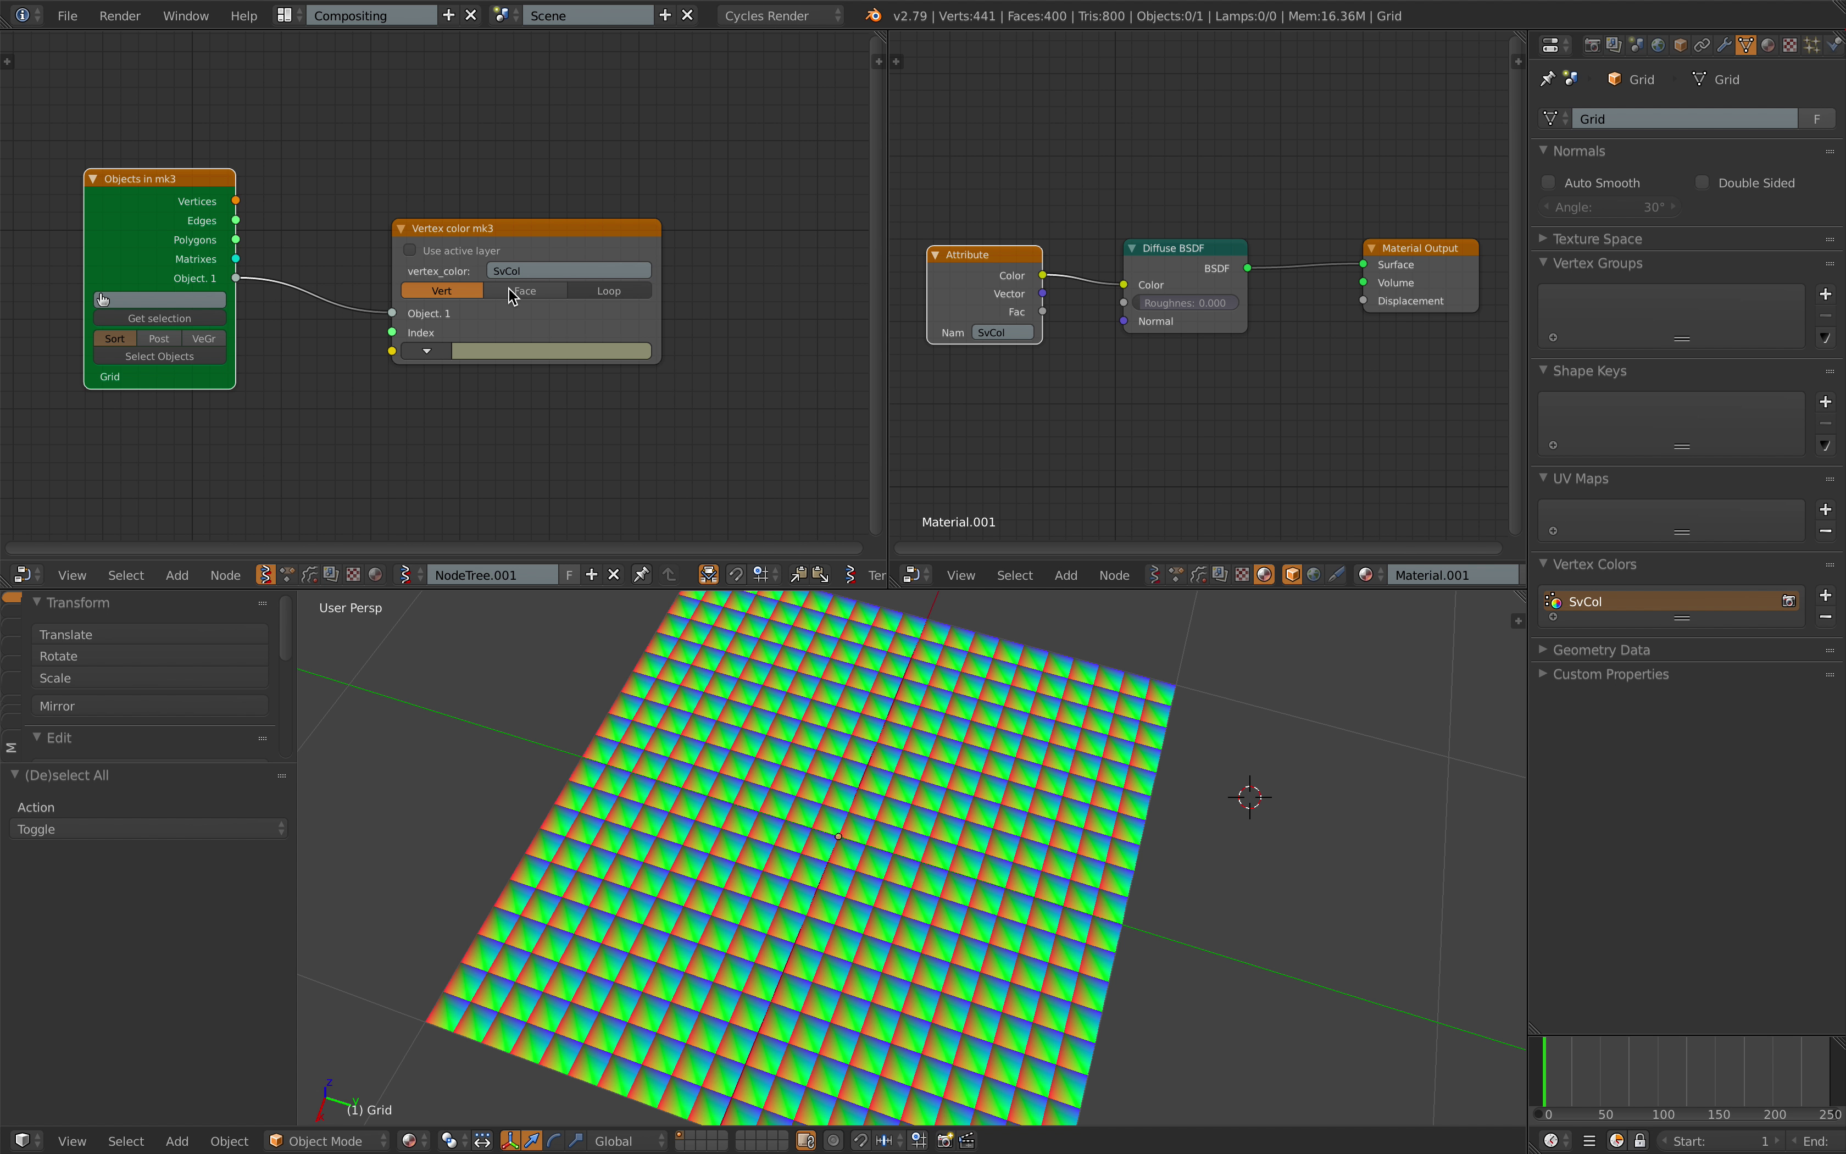
- Switch the Vertex color mk3 node to Loop mode and change its colour to a muted red
left_click(609, 291)
scroll(610, 298, "down", 1)
scroll(514, 340, "up", 1)
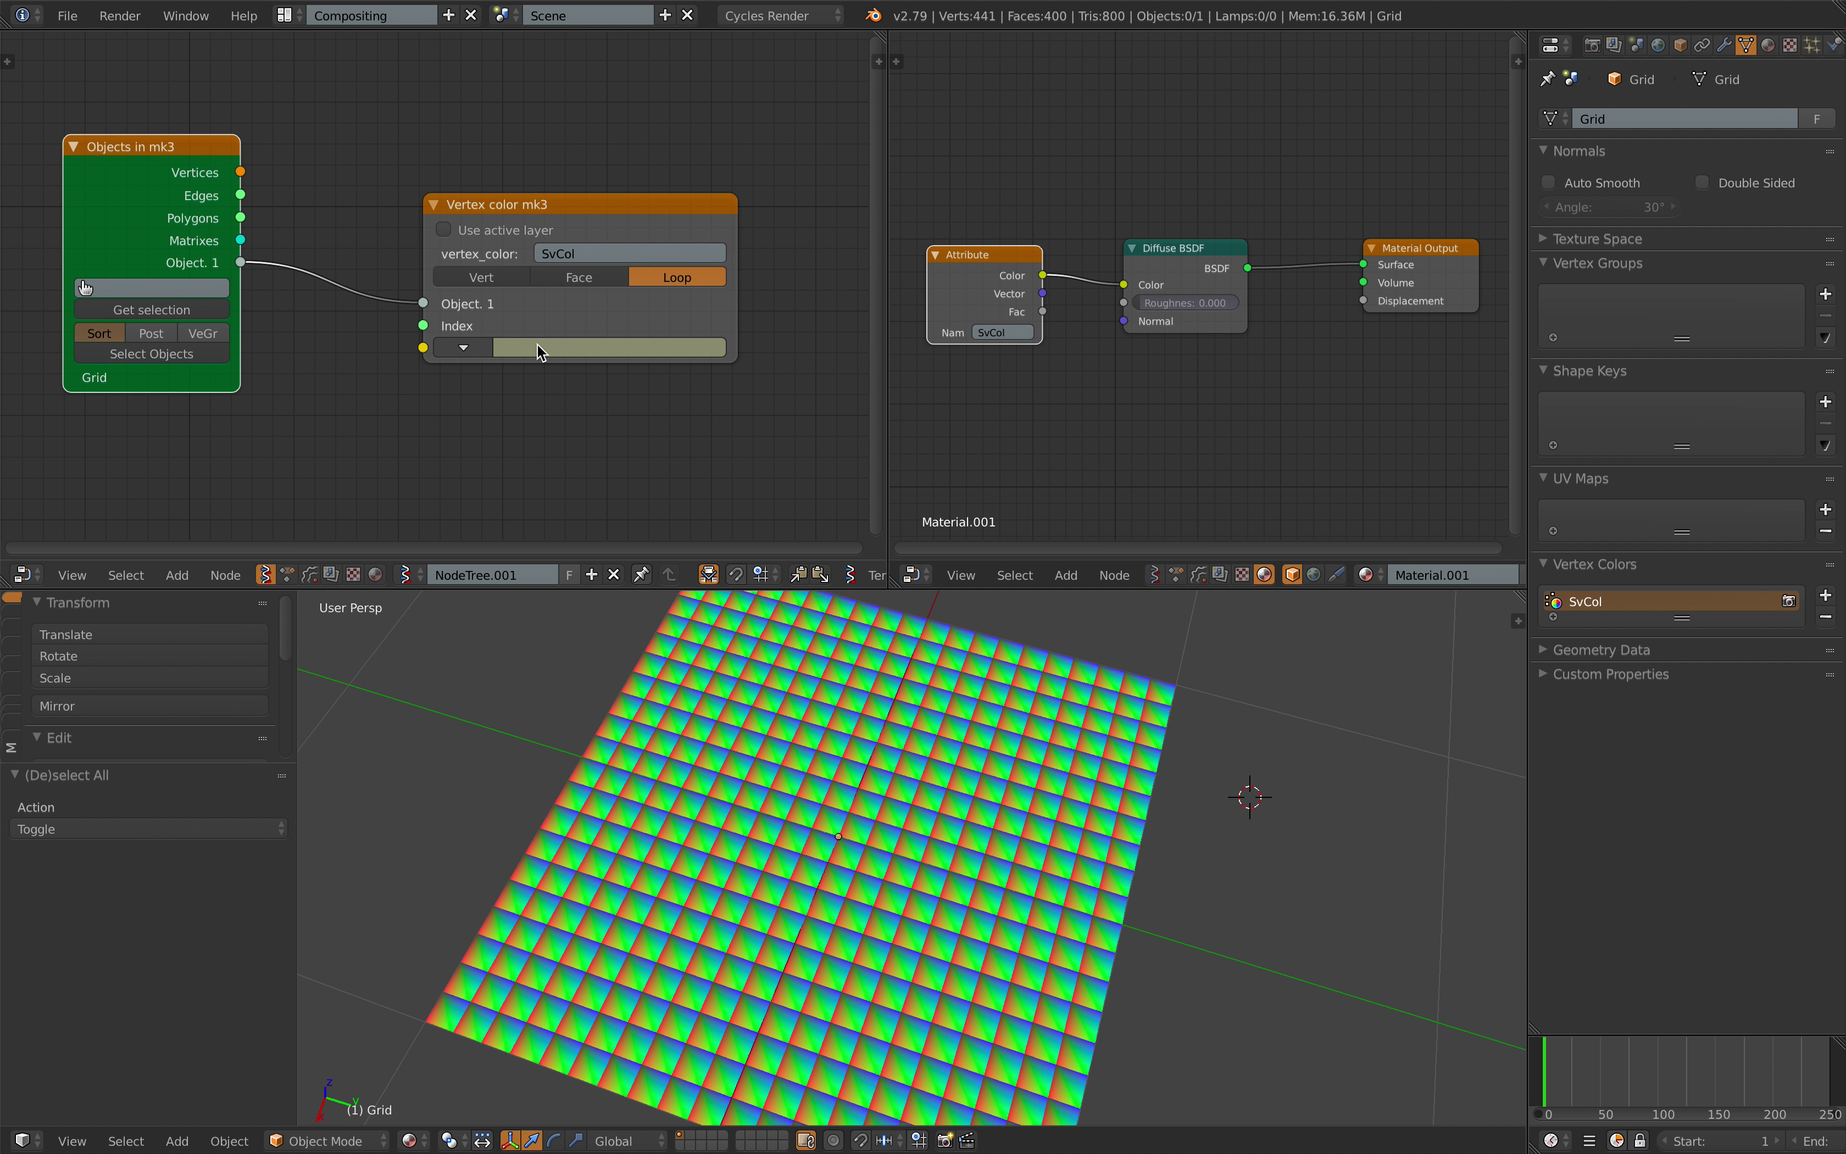
left_click(607, 346)
left_click(618, 167)
left_click_drag(618, 167, 581, 158)
- Save the file and move the Vertex color mk3 node closer to the Objects in mk3 node
scroll(355, 144, "down", 2)
middle_click_drag(450, 163, 434, 174)
key("ctrl+s")
left_click(435, 175)
left_click_drag(533, 236, 502, 224)
middle_click_drag(594, 204, 631, 212)
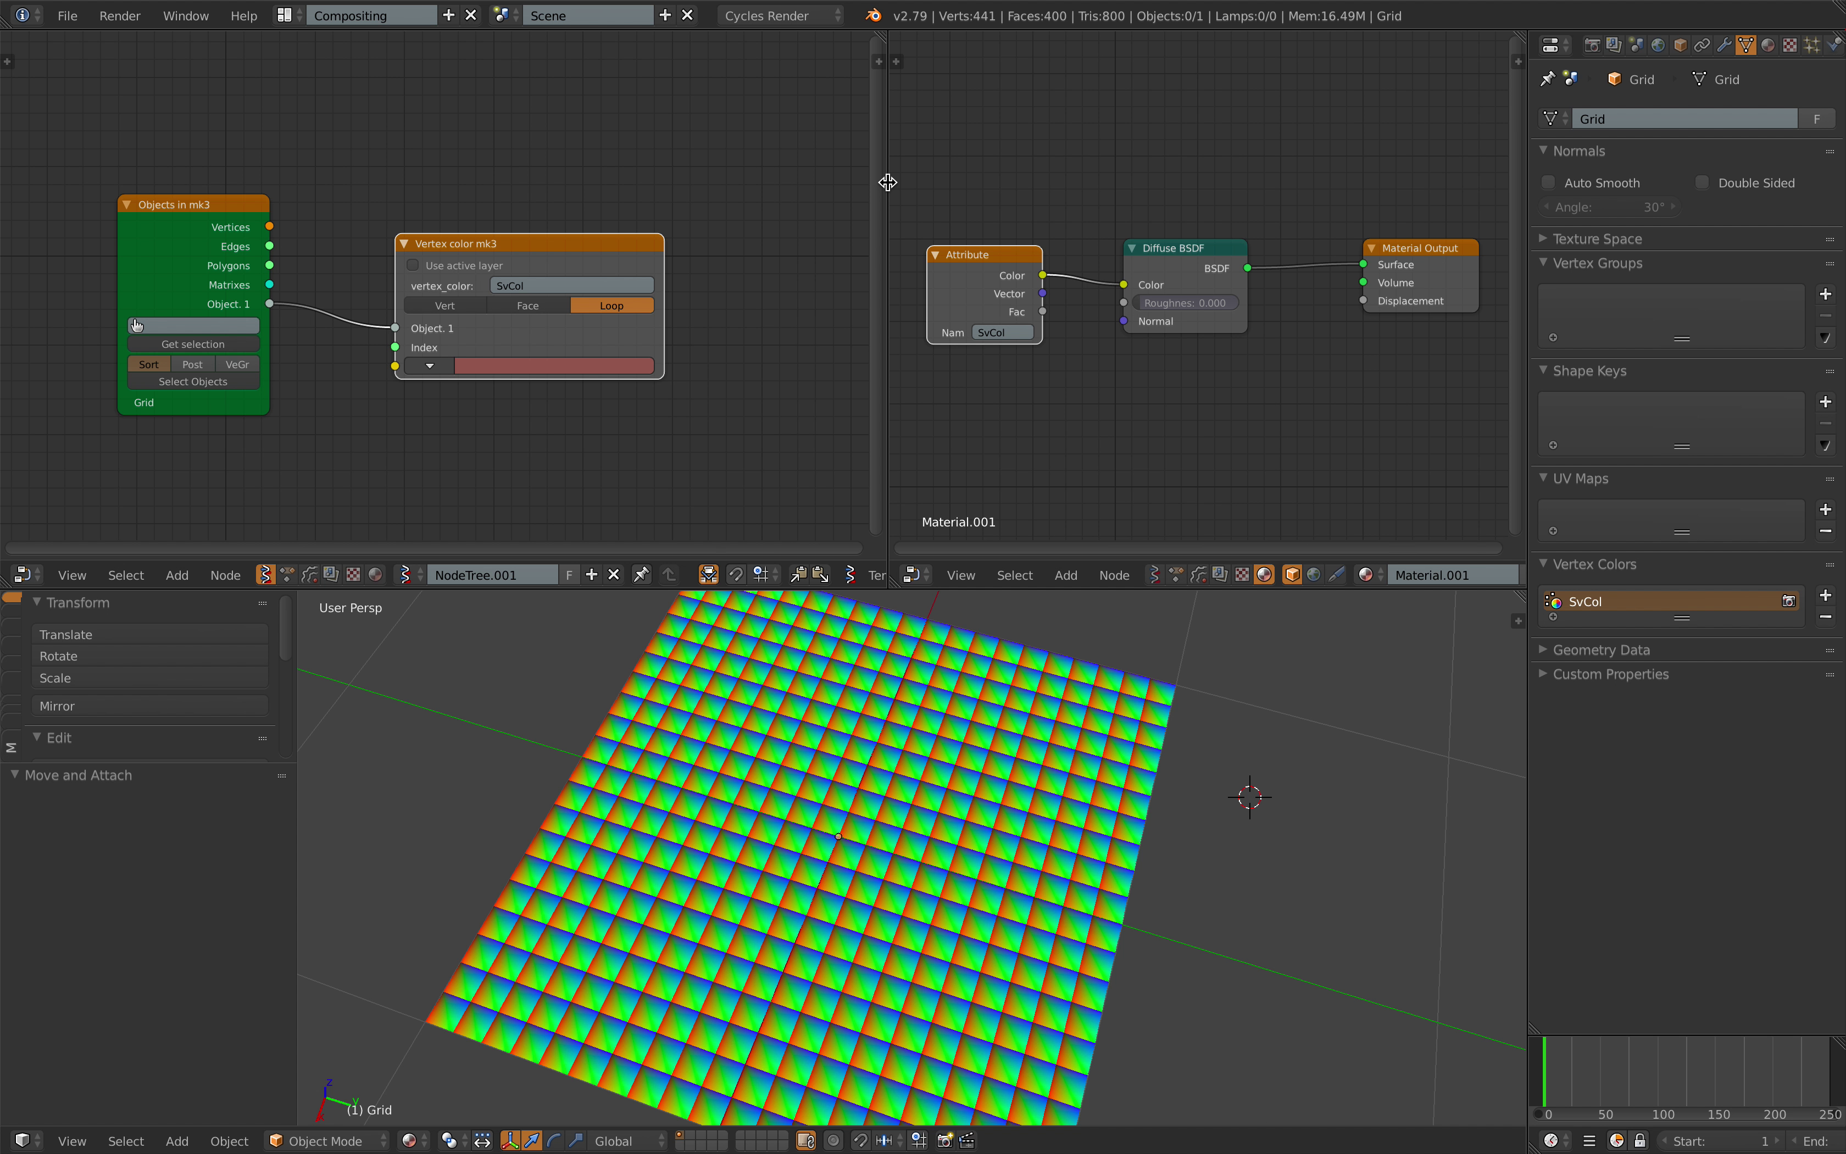
- Widen the Sverchok node editor relative to the shader editor and view the coloured grid from another angle
left_click_drag(888, 182, 955, 186)
middle_click_drag(780, 186, 749, 180)
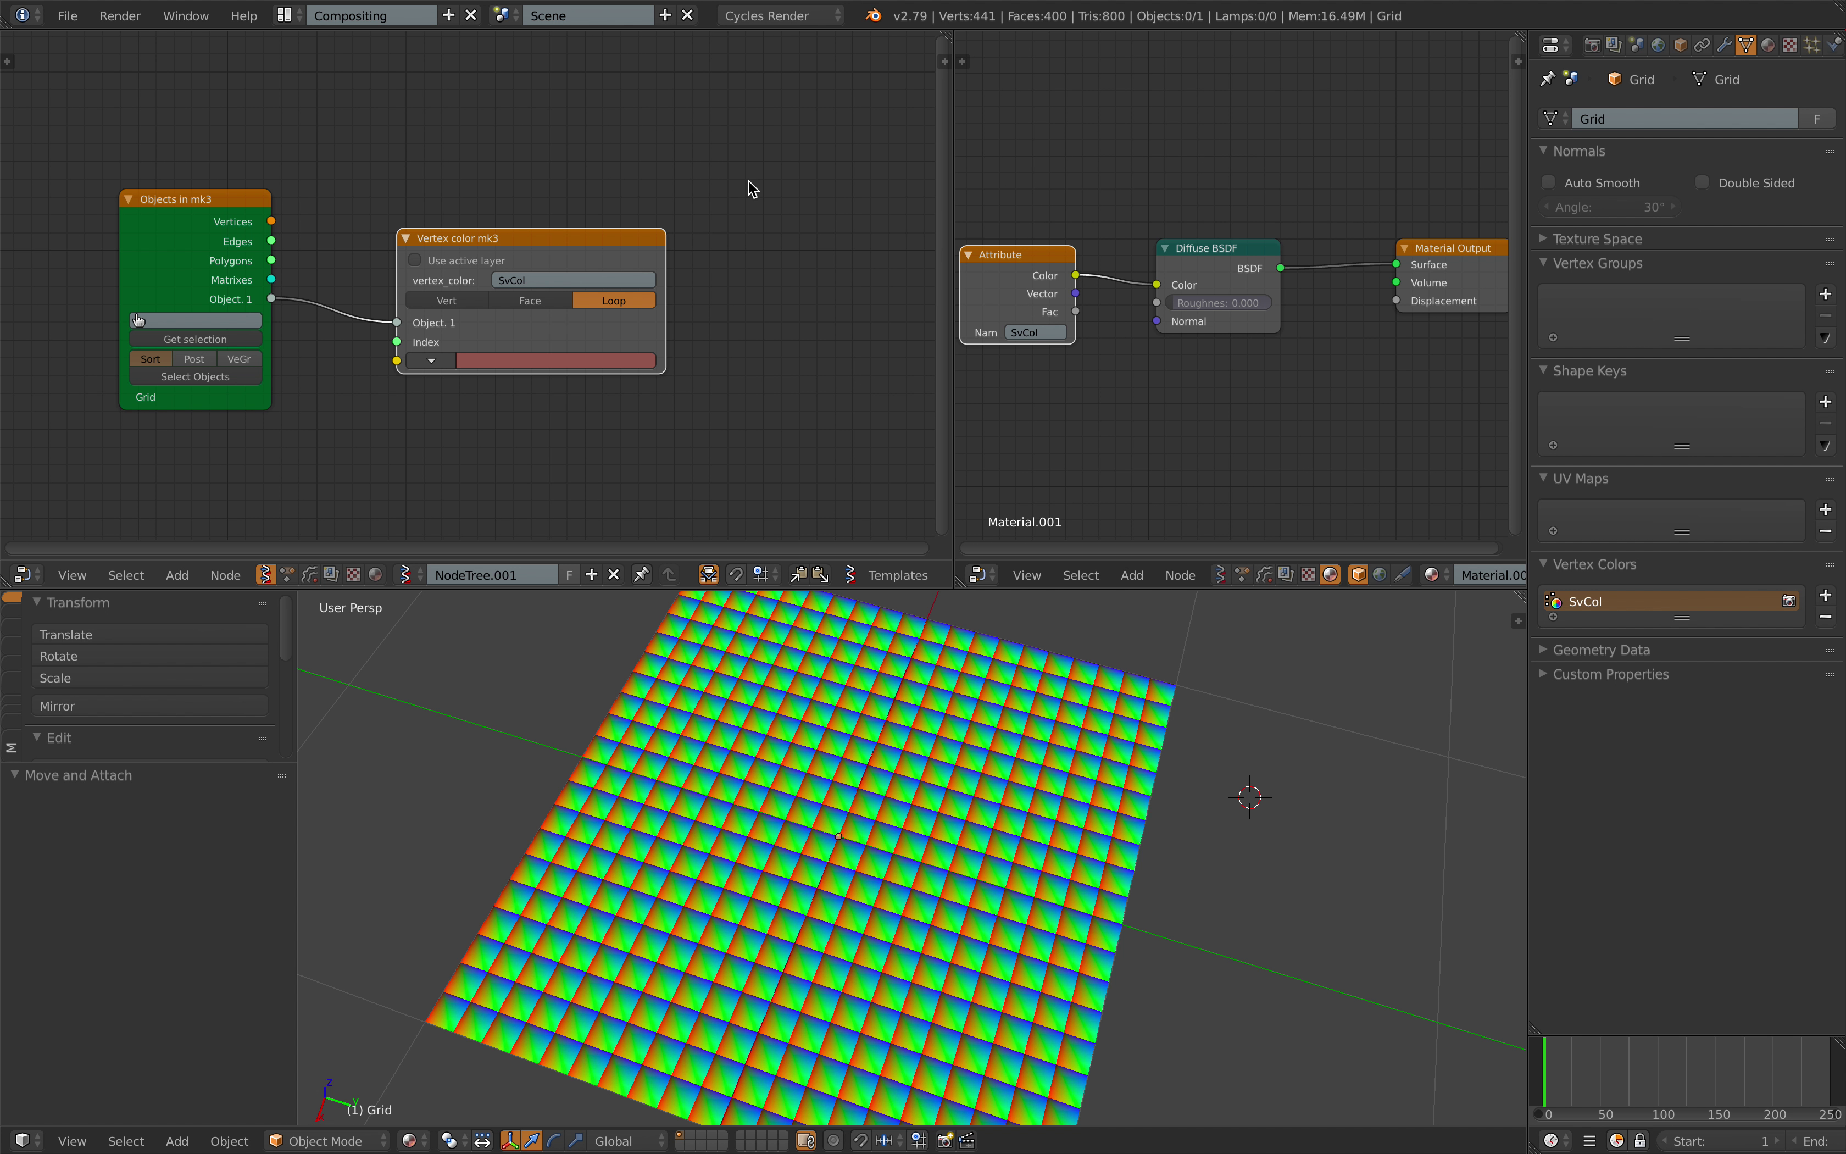
middle_click_drag(842, 578, 828, 573)
middle_click_drag(850, 681, 831, 676)
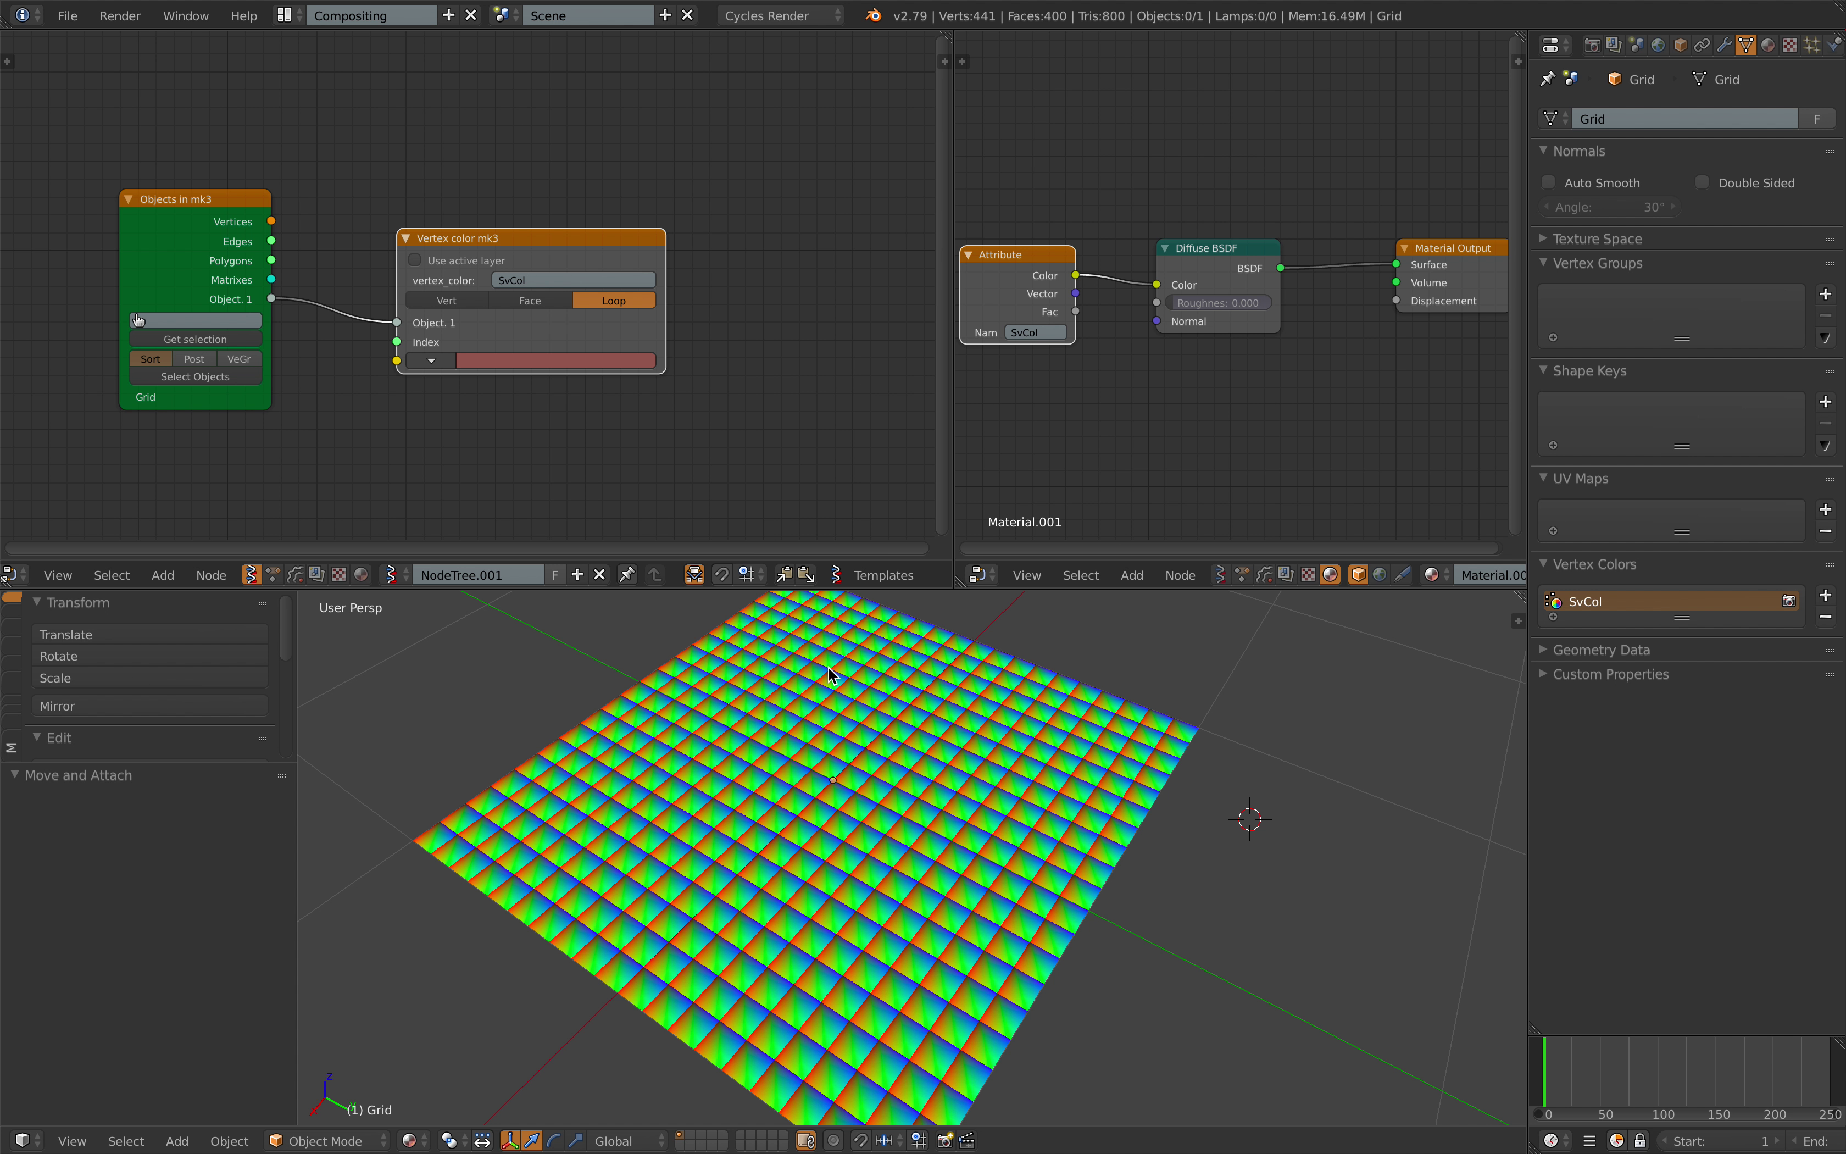
scroll(801, 392, "down", 1)
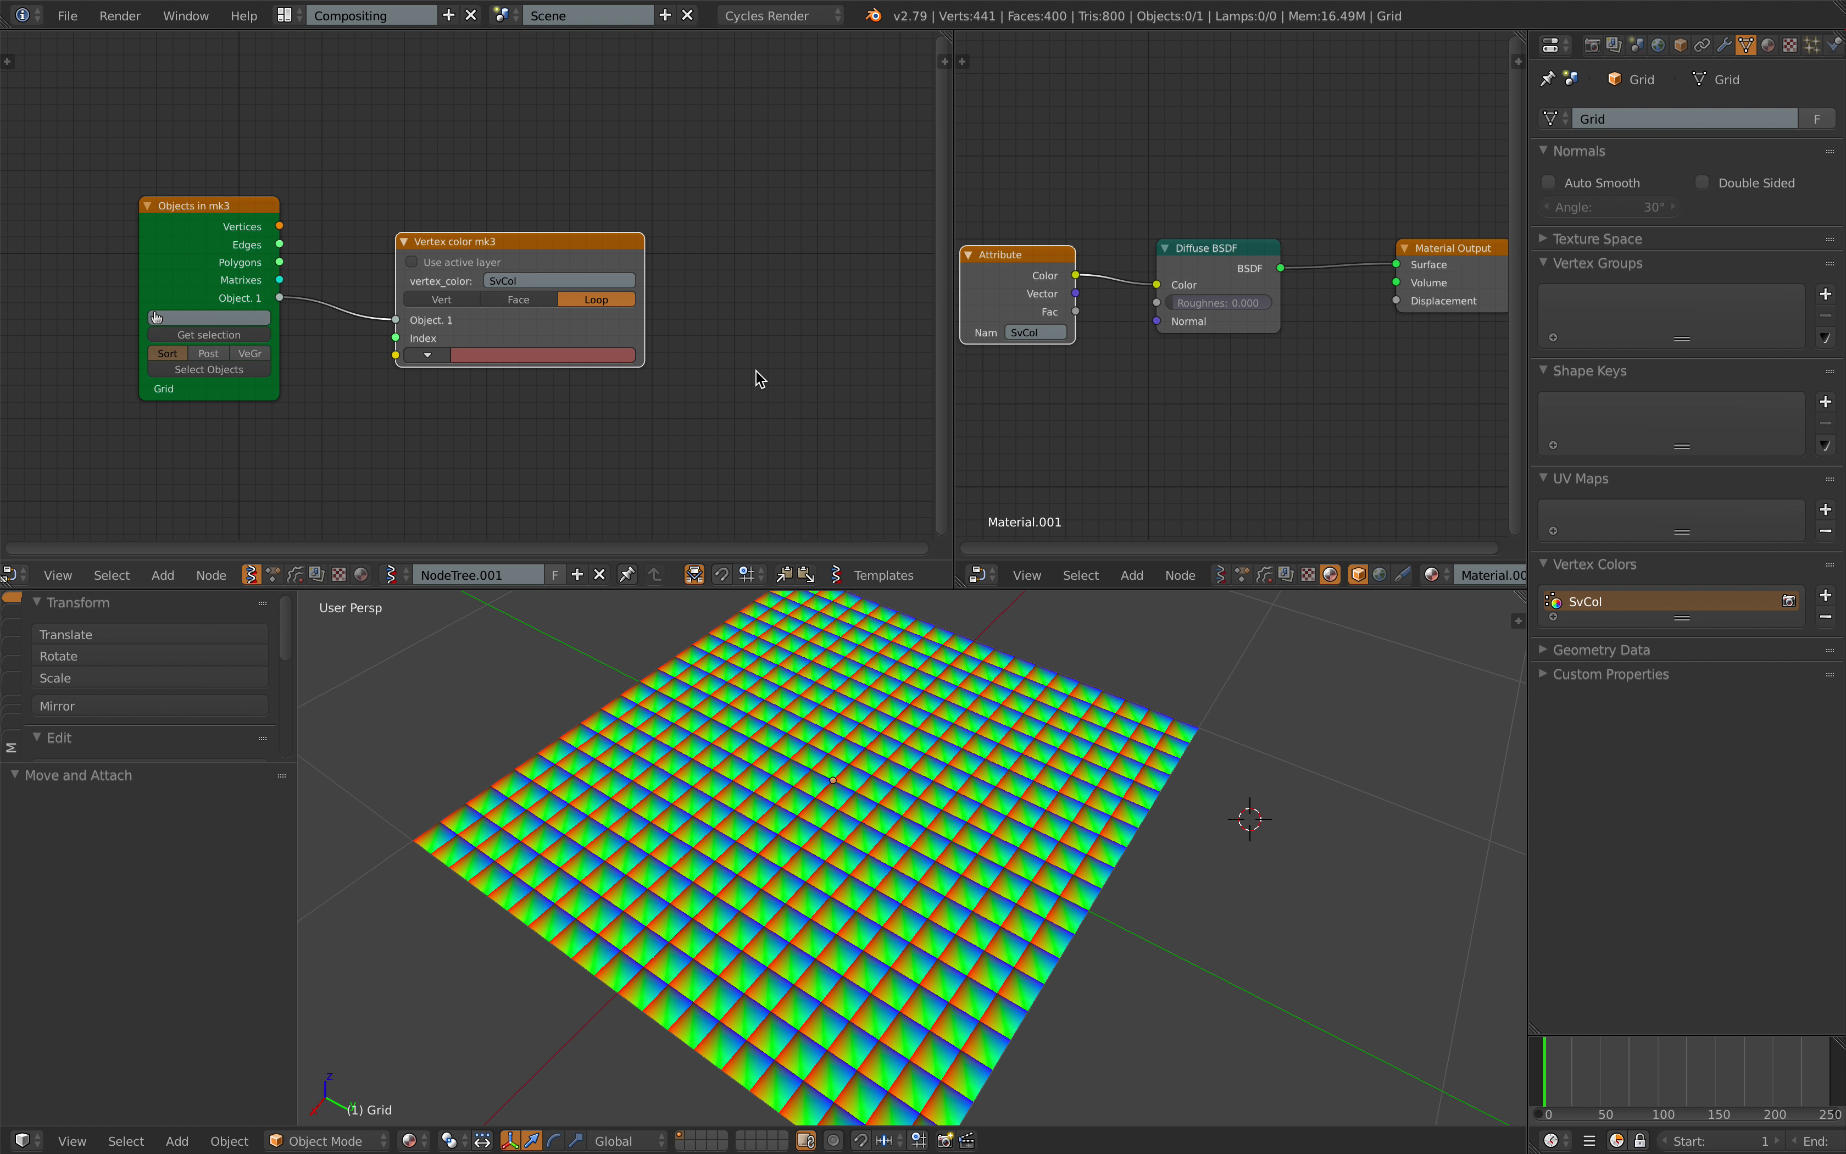
- Nudge the Vertex color mk3 node, enable its Use active layer option, and view the grid from another angle
left_click_drag(603, 245, 610, 243)
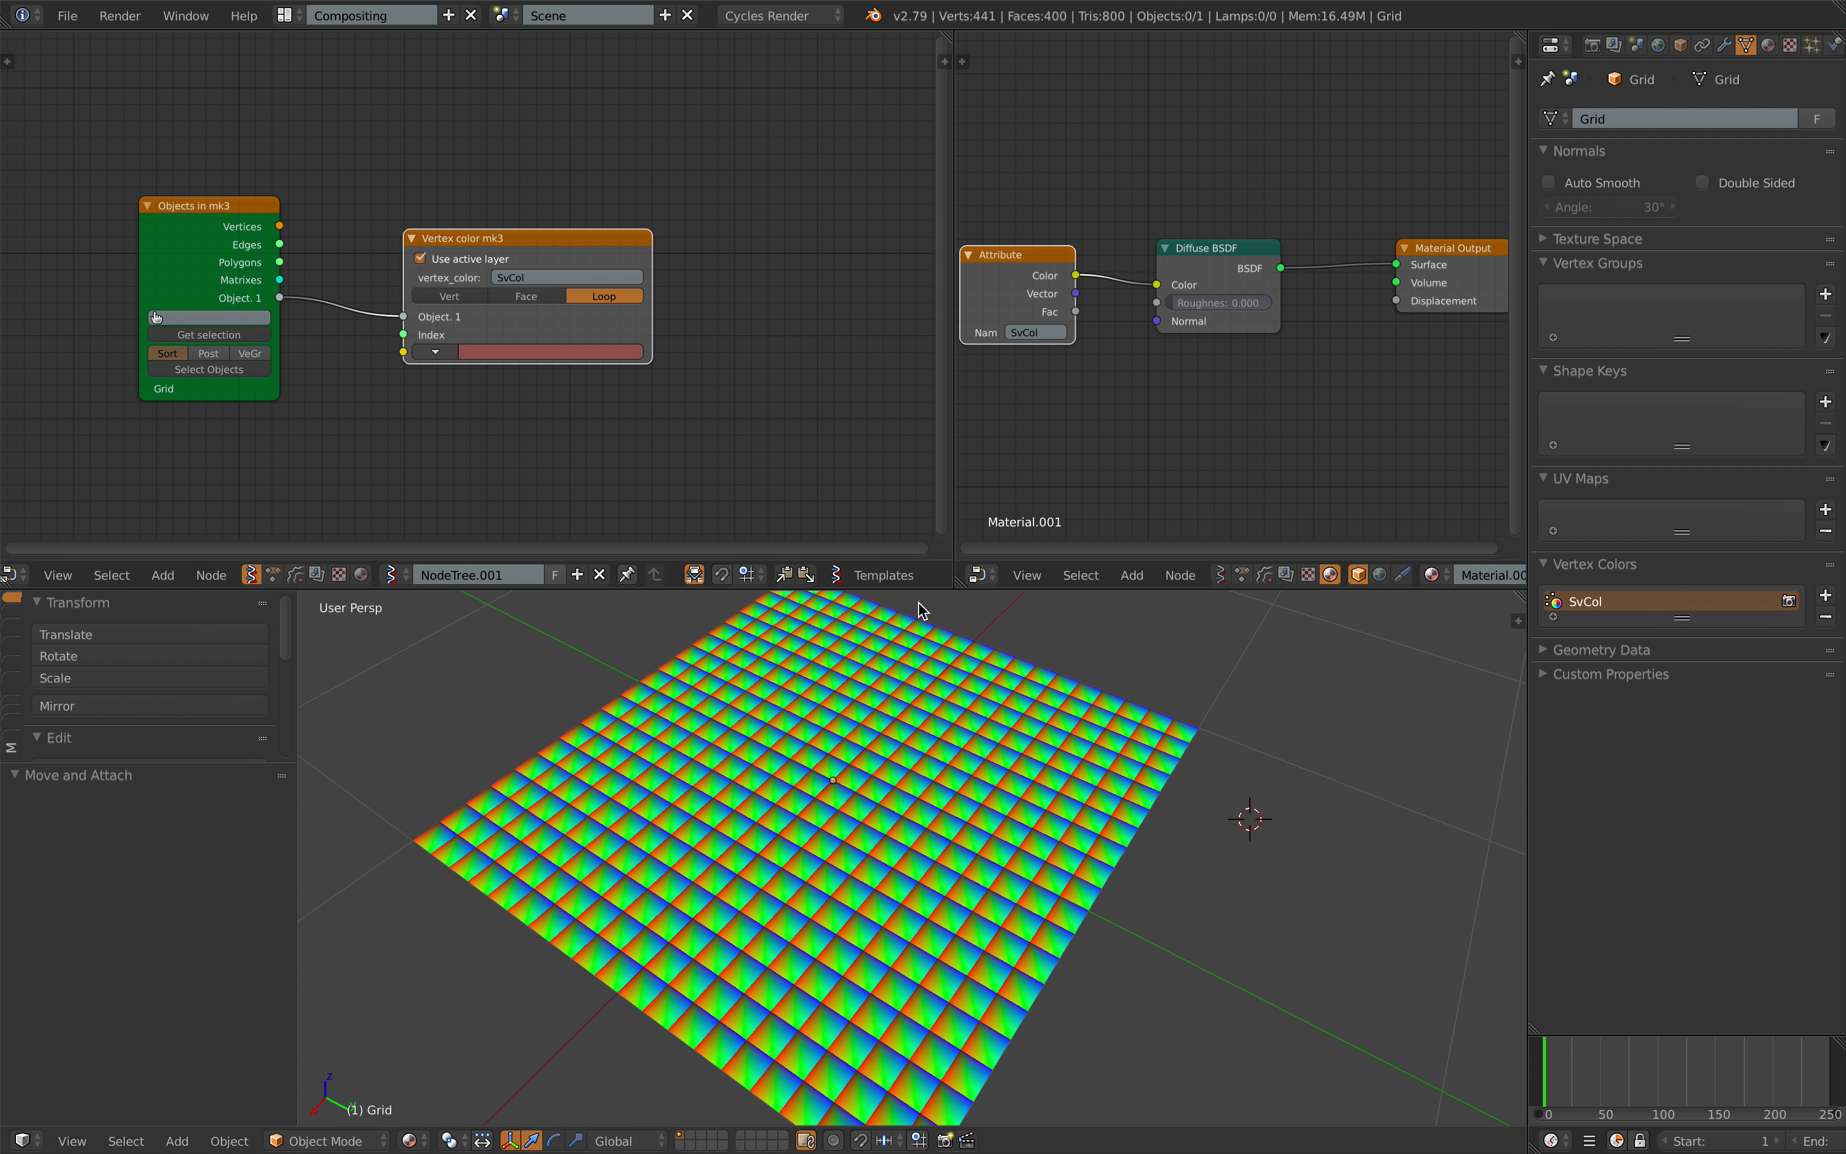
middle_click_drag(718, 660, 824, 662)
middle_click_drag(800, 832, 671, 847)
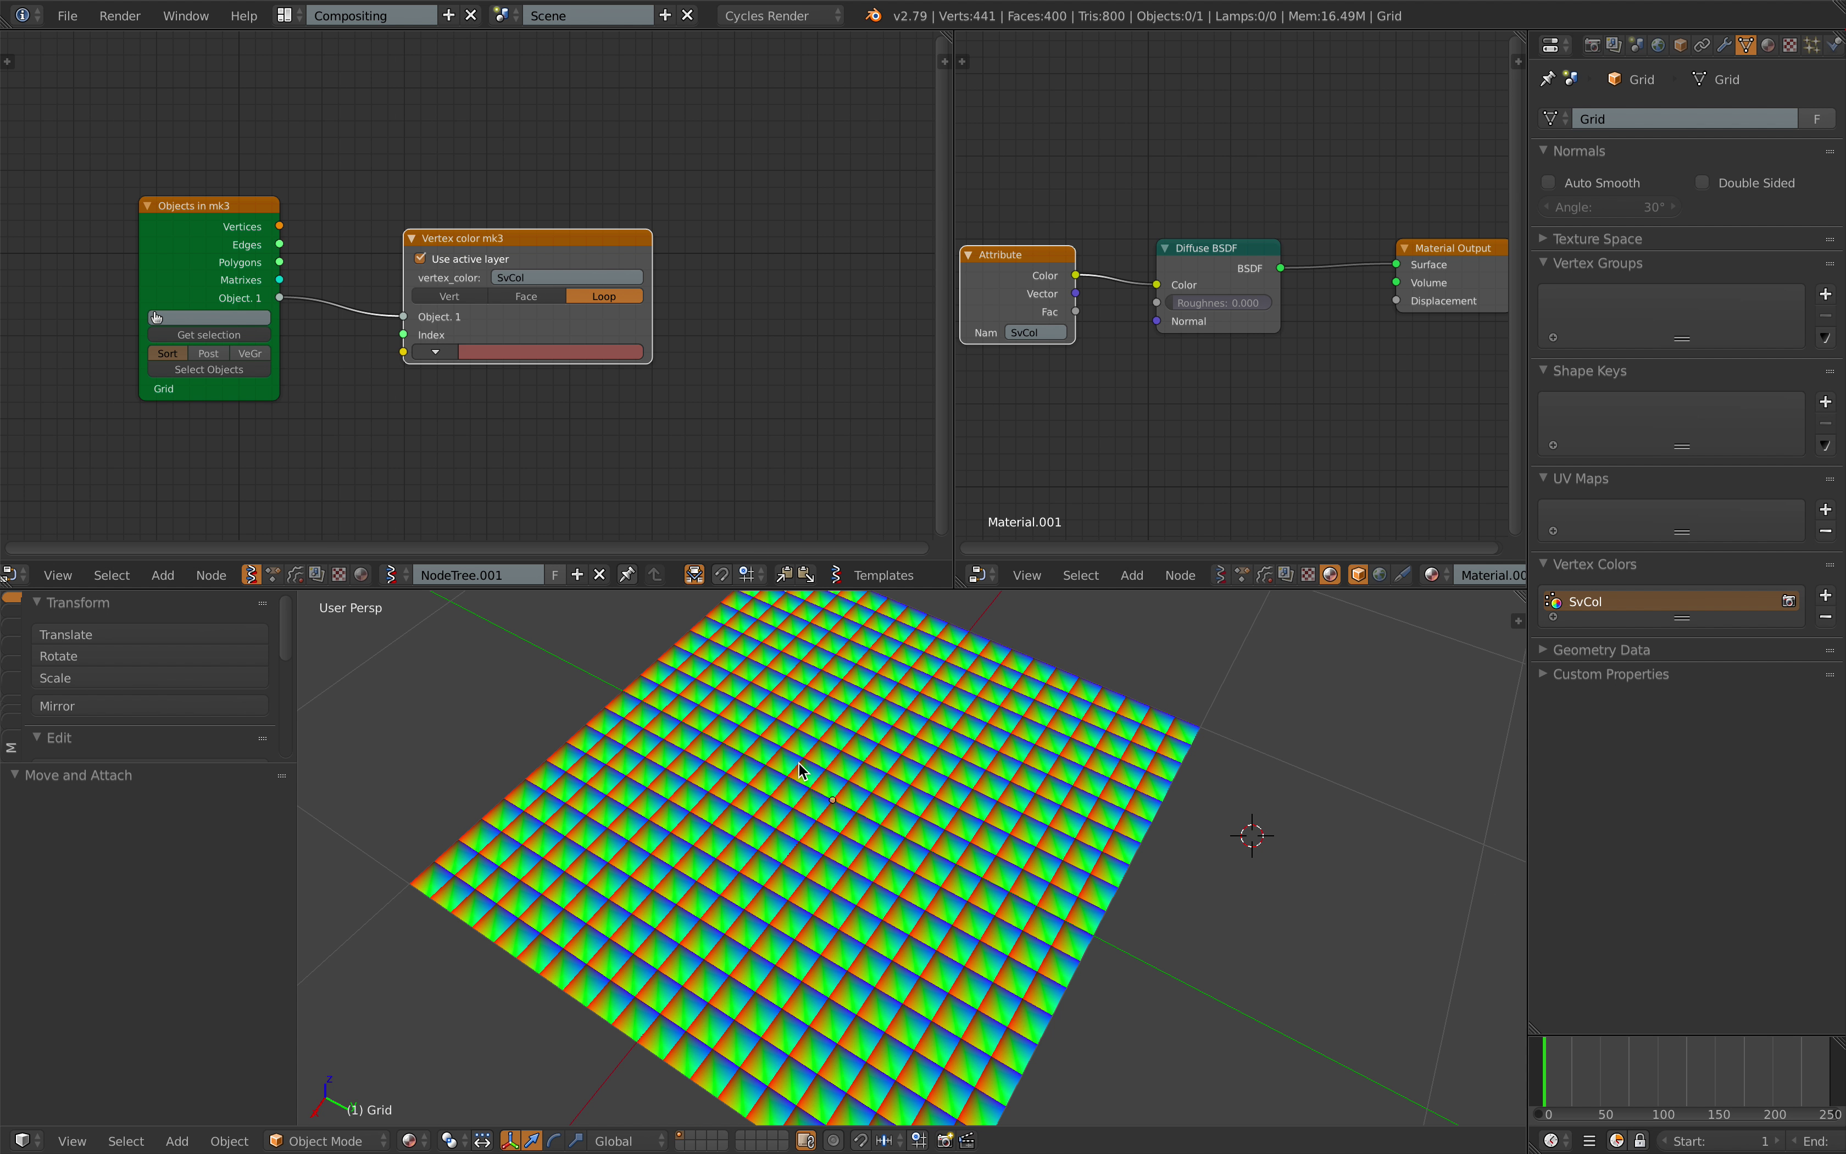
- Show the Vertex color mk3 node's properties and switch its colour mode from RGBA to RGB
left_click(945, 60)
scroll(478, 164, "up", 1)
middle_click_drag(416, 167, 452, 171)
scroll(494, 328, "up", 2)
middle_click_drag(488, 316, 434, 315)
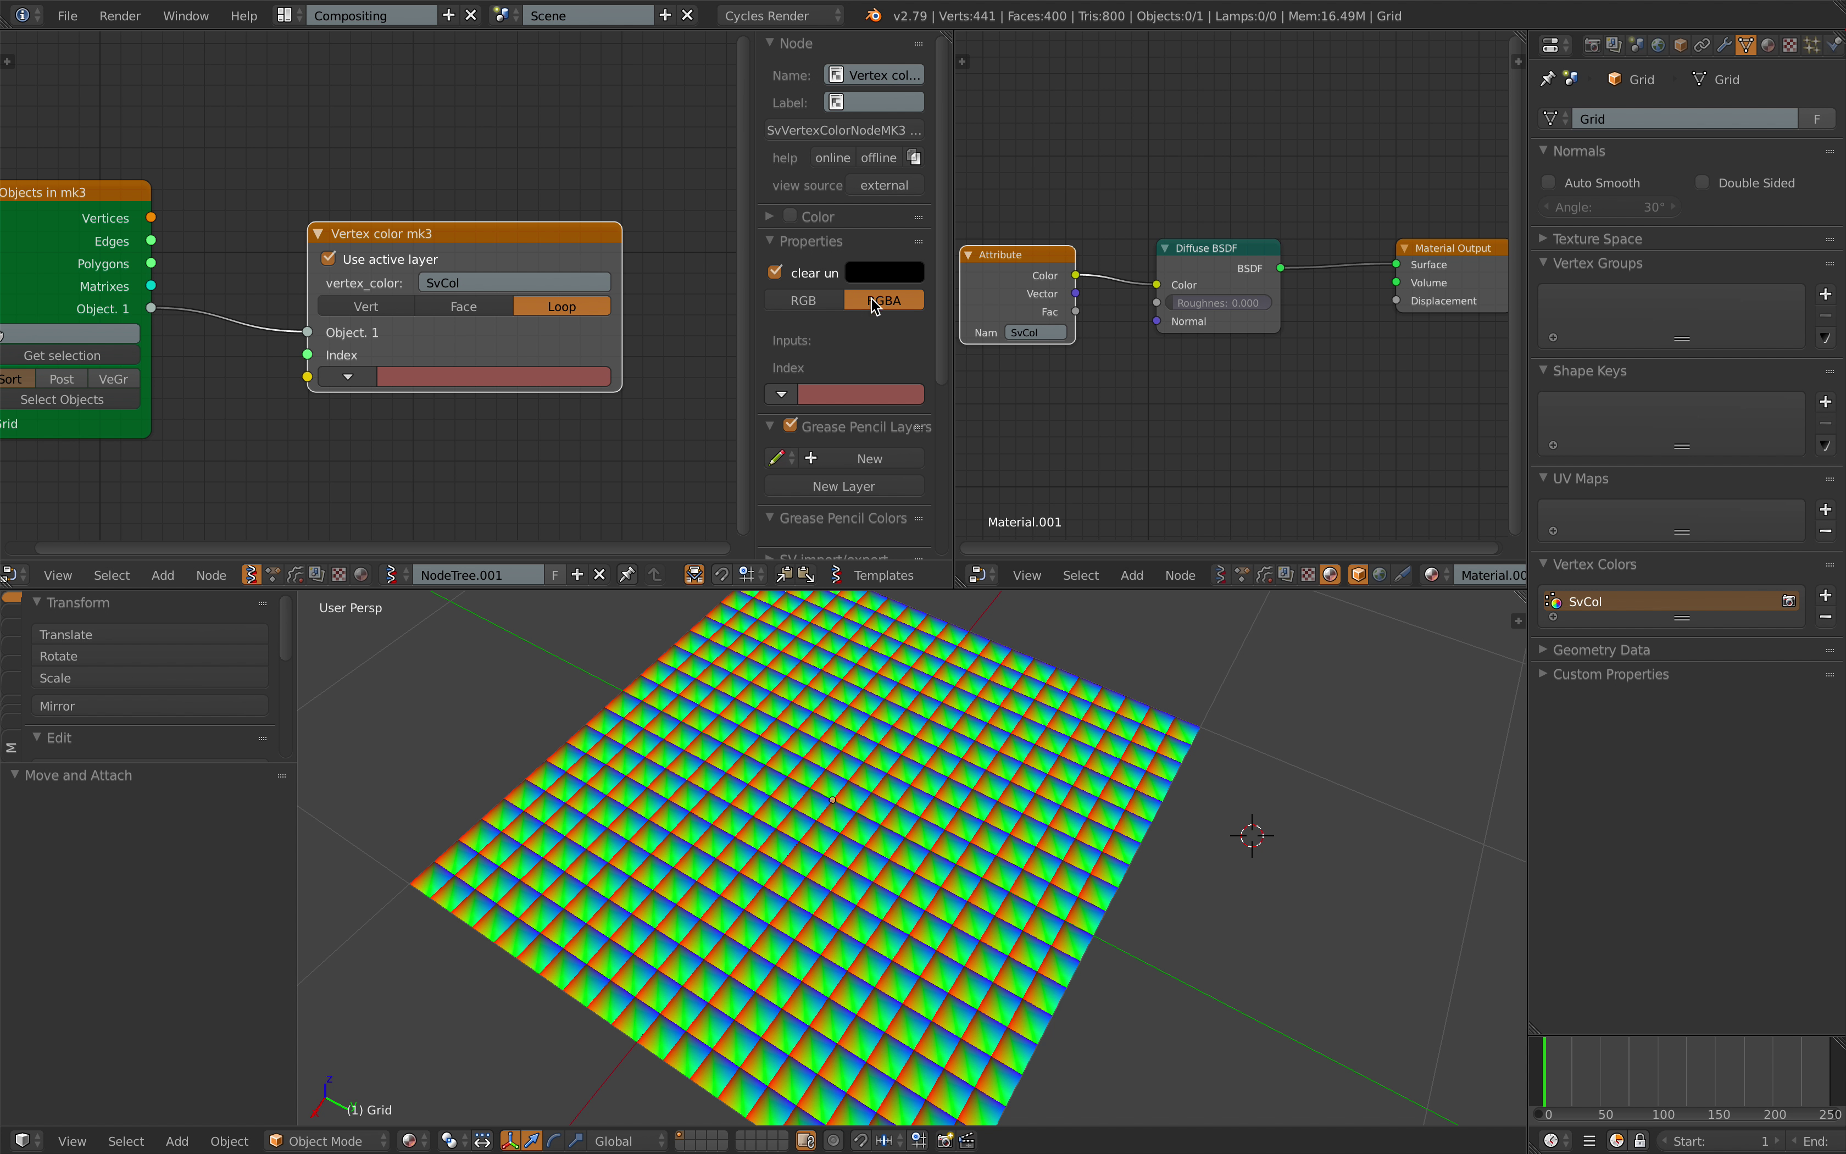
left_click(837, 300)
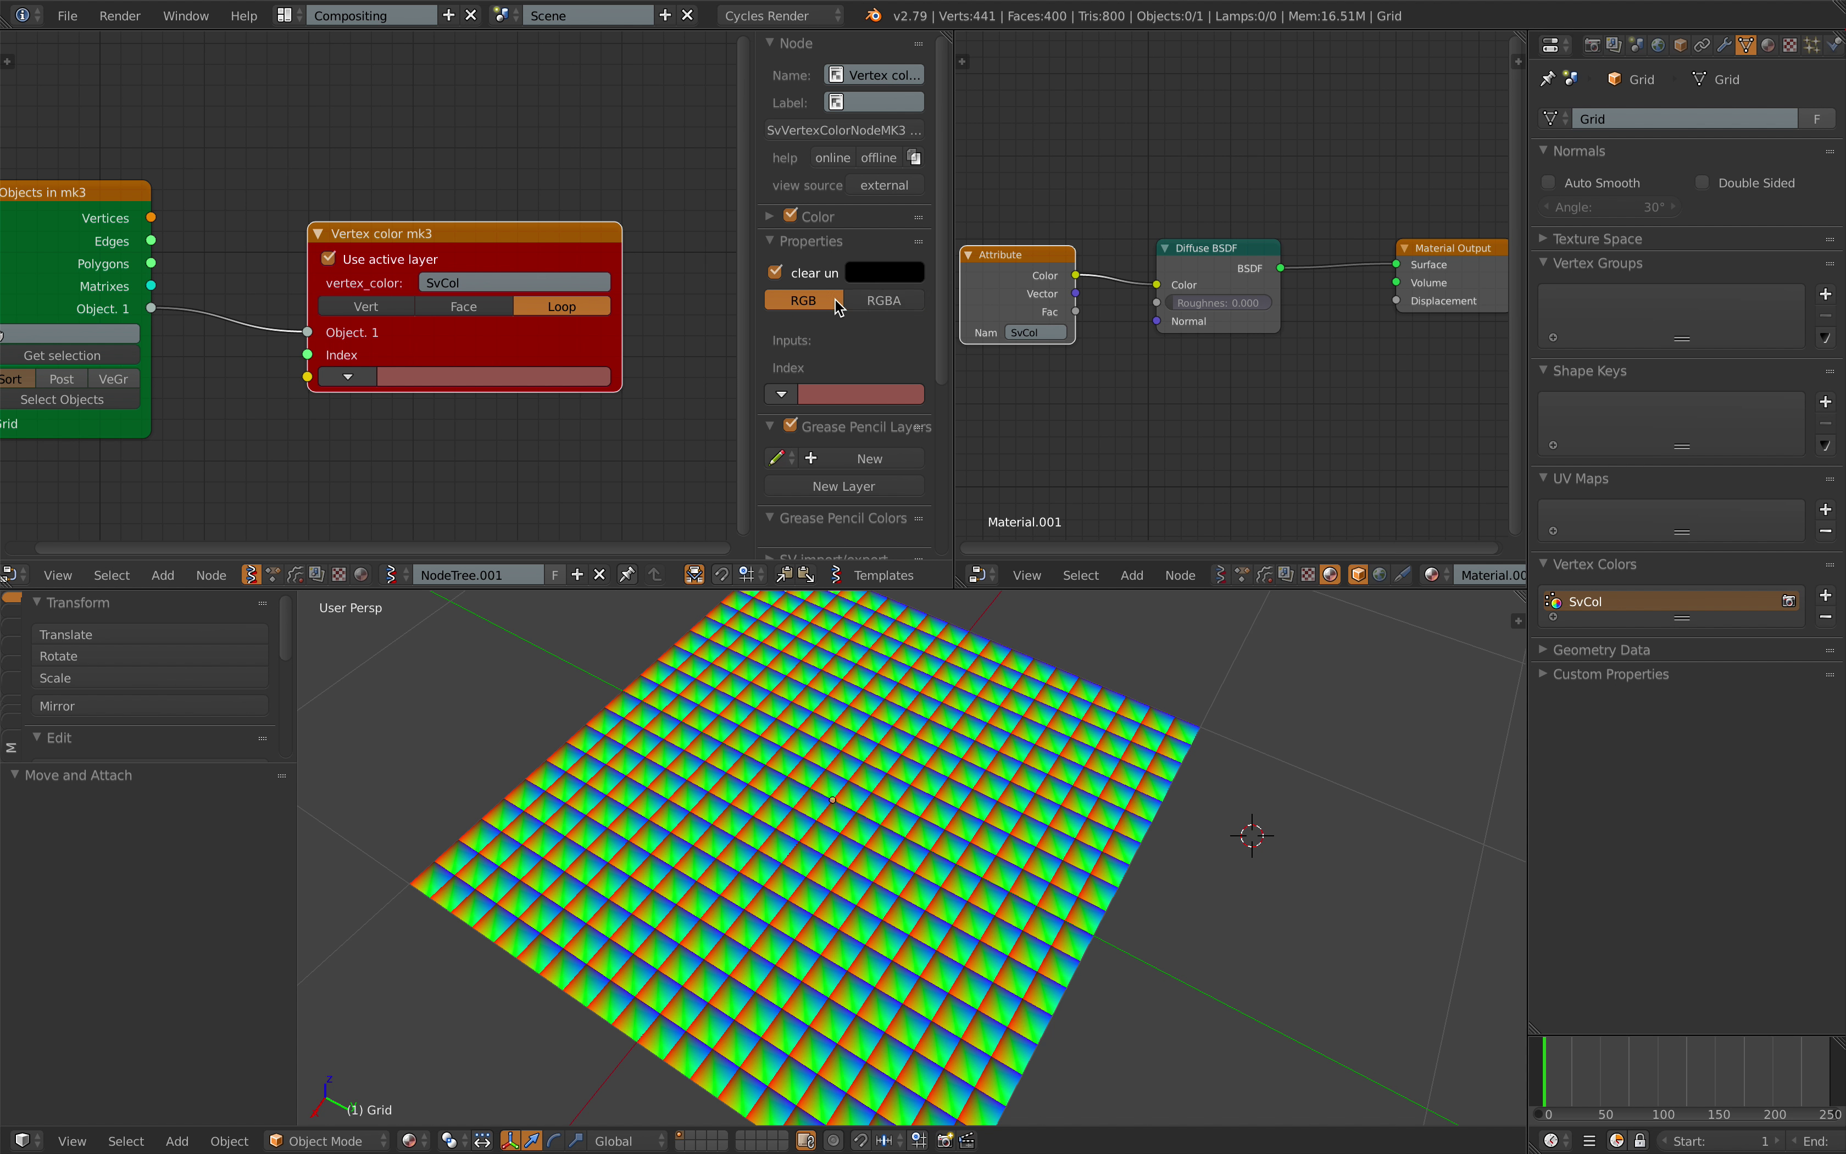
left_click(862, 298)
left_click(823, 296)
- Set the node's colour to R 0.300, G 0.232, B 0.179 and try its element and colour modes, ending on Face and RGB
left_click(410, 379)
left_click_drag(452, 217, 450, 183)
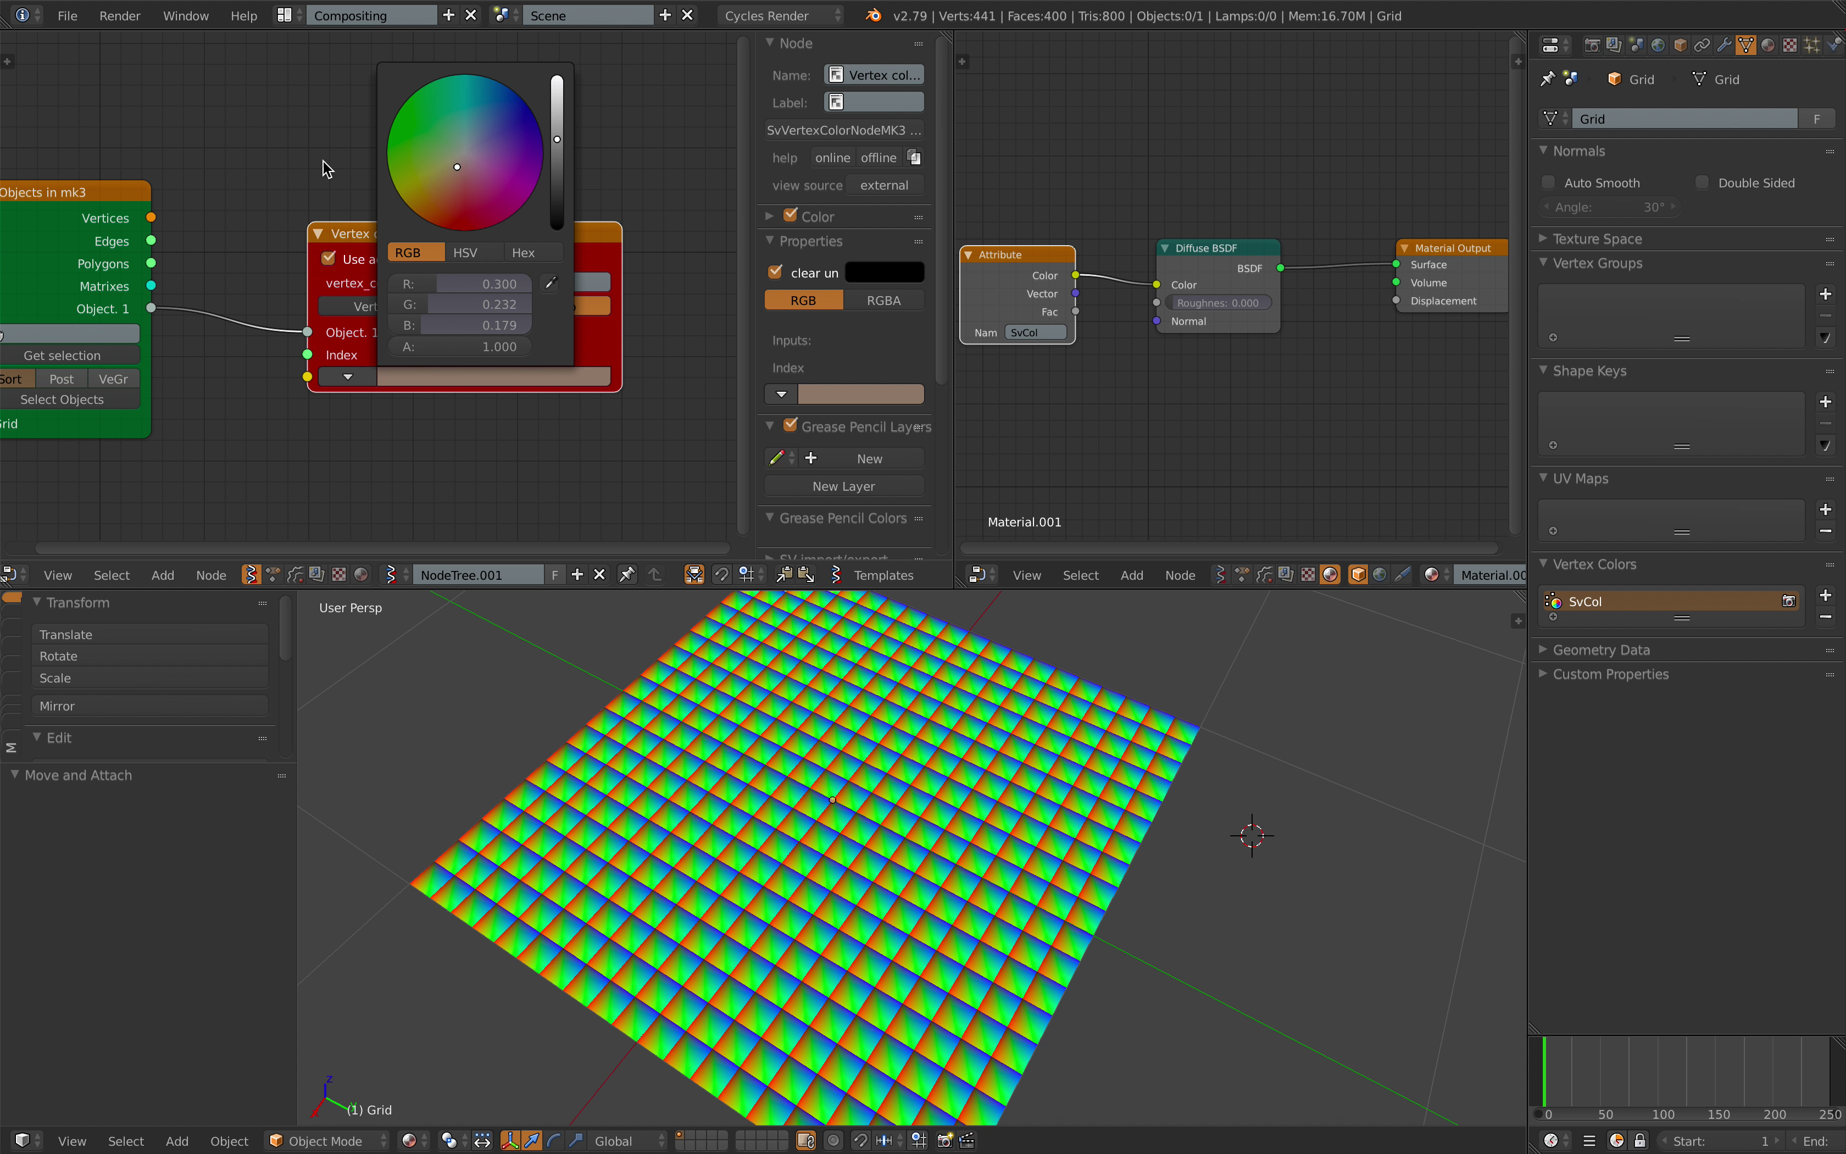
left_click(450, 304)
left_click(392, 305)
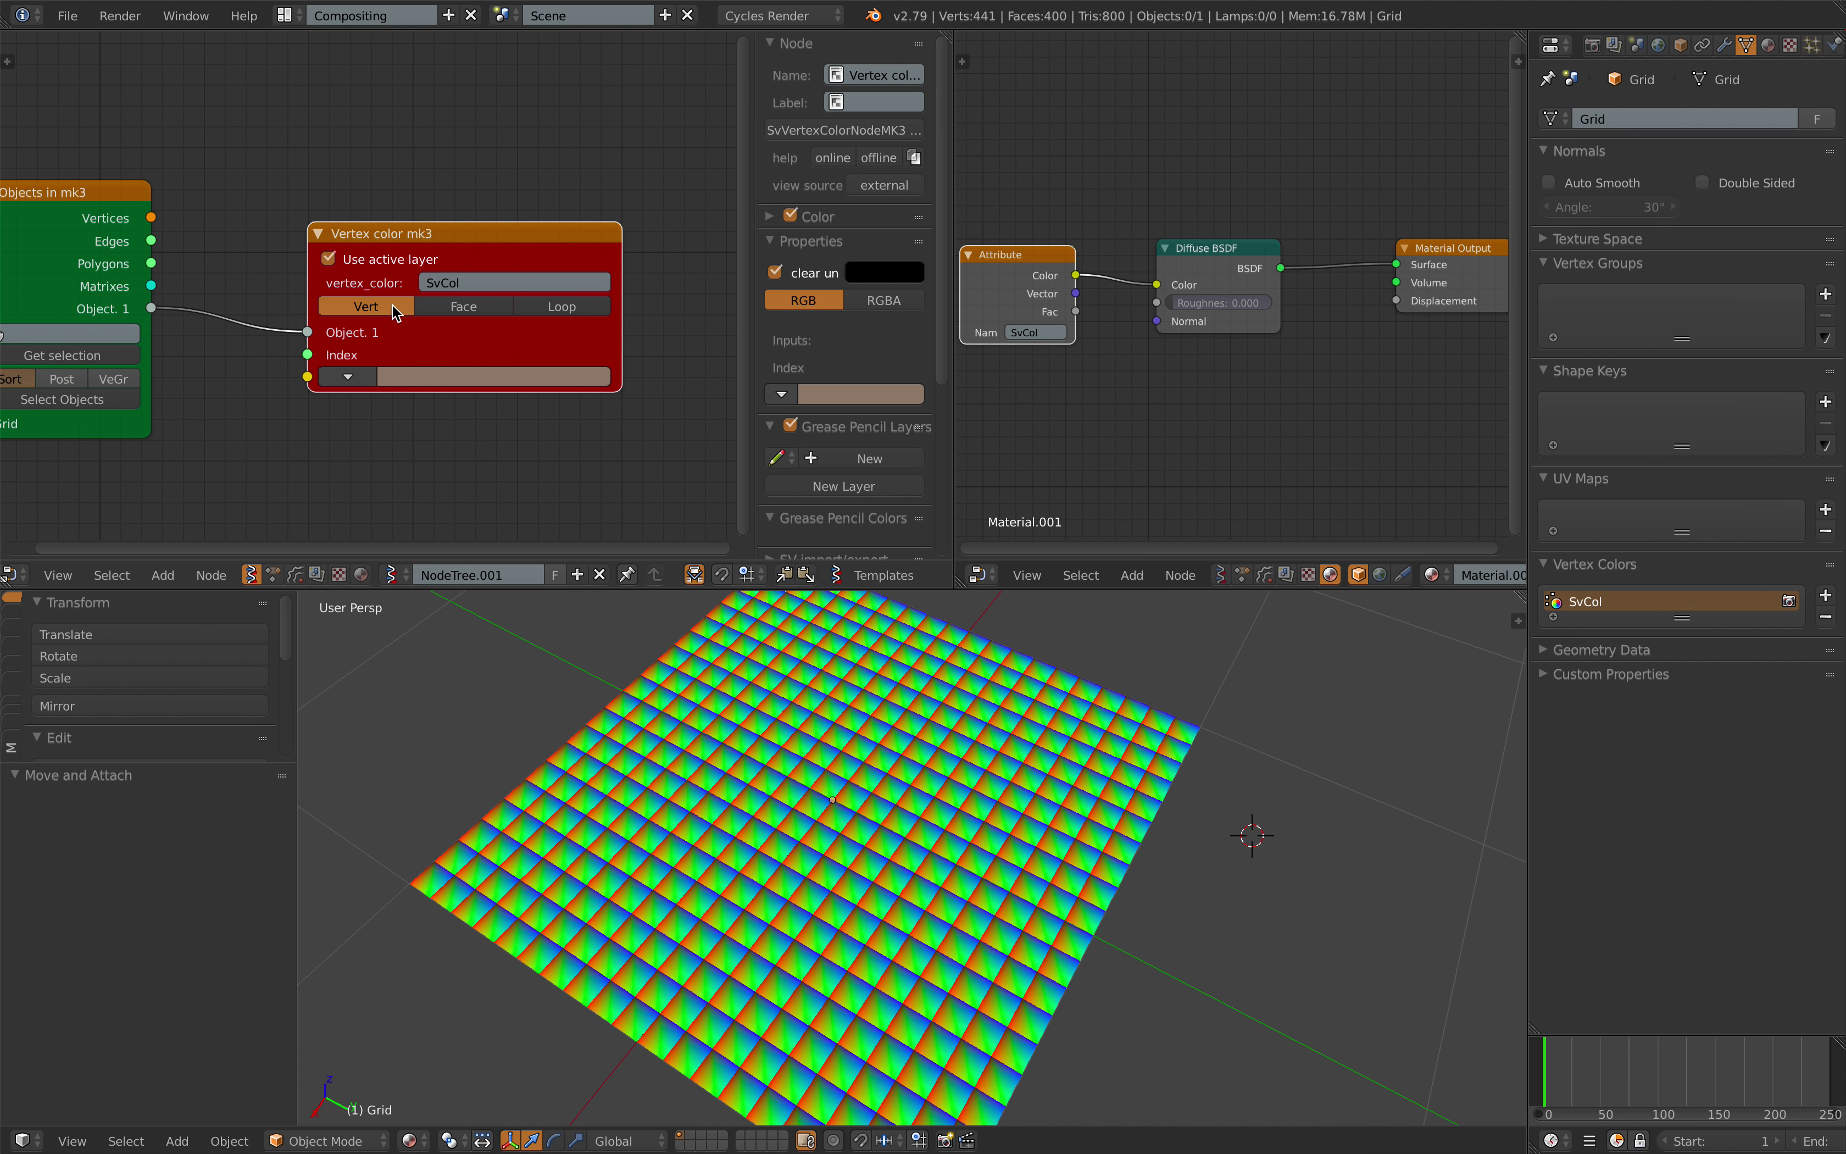
left_click(866, 299)
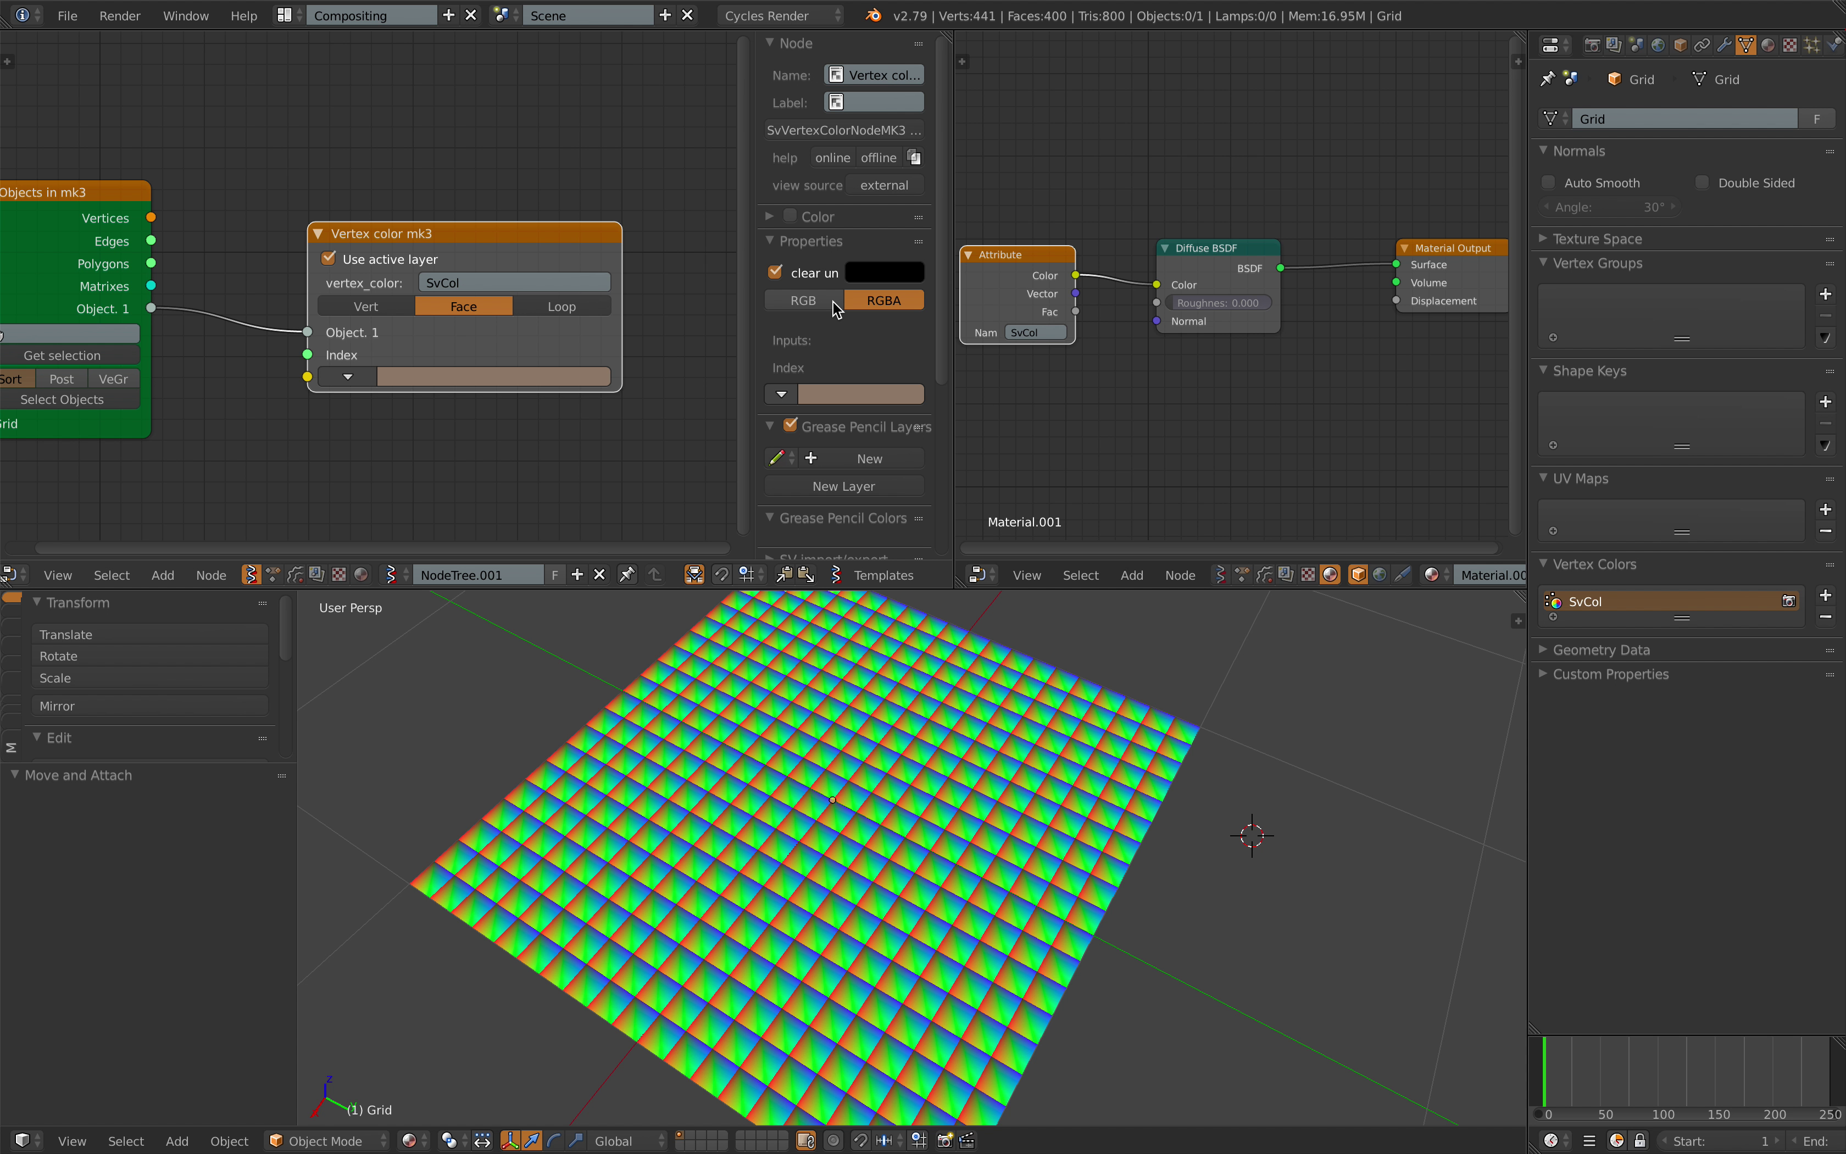
left_click(833, 303)
- Expand the node's colour input into numeric components and save over sv_vertex_color_update_001.blend
middle_click_drag(384, 340, 485, 296)
scroll(450, 299, "down", 2)
left_click(385, 328)
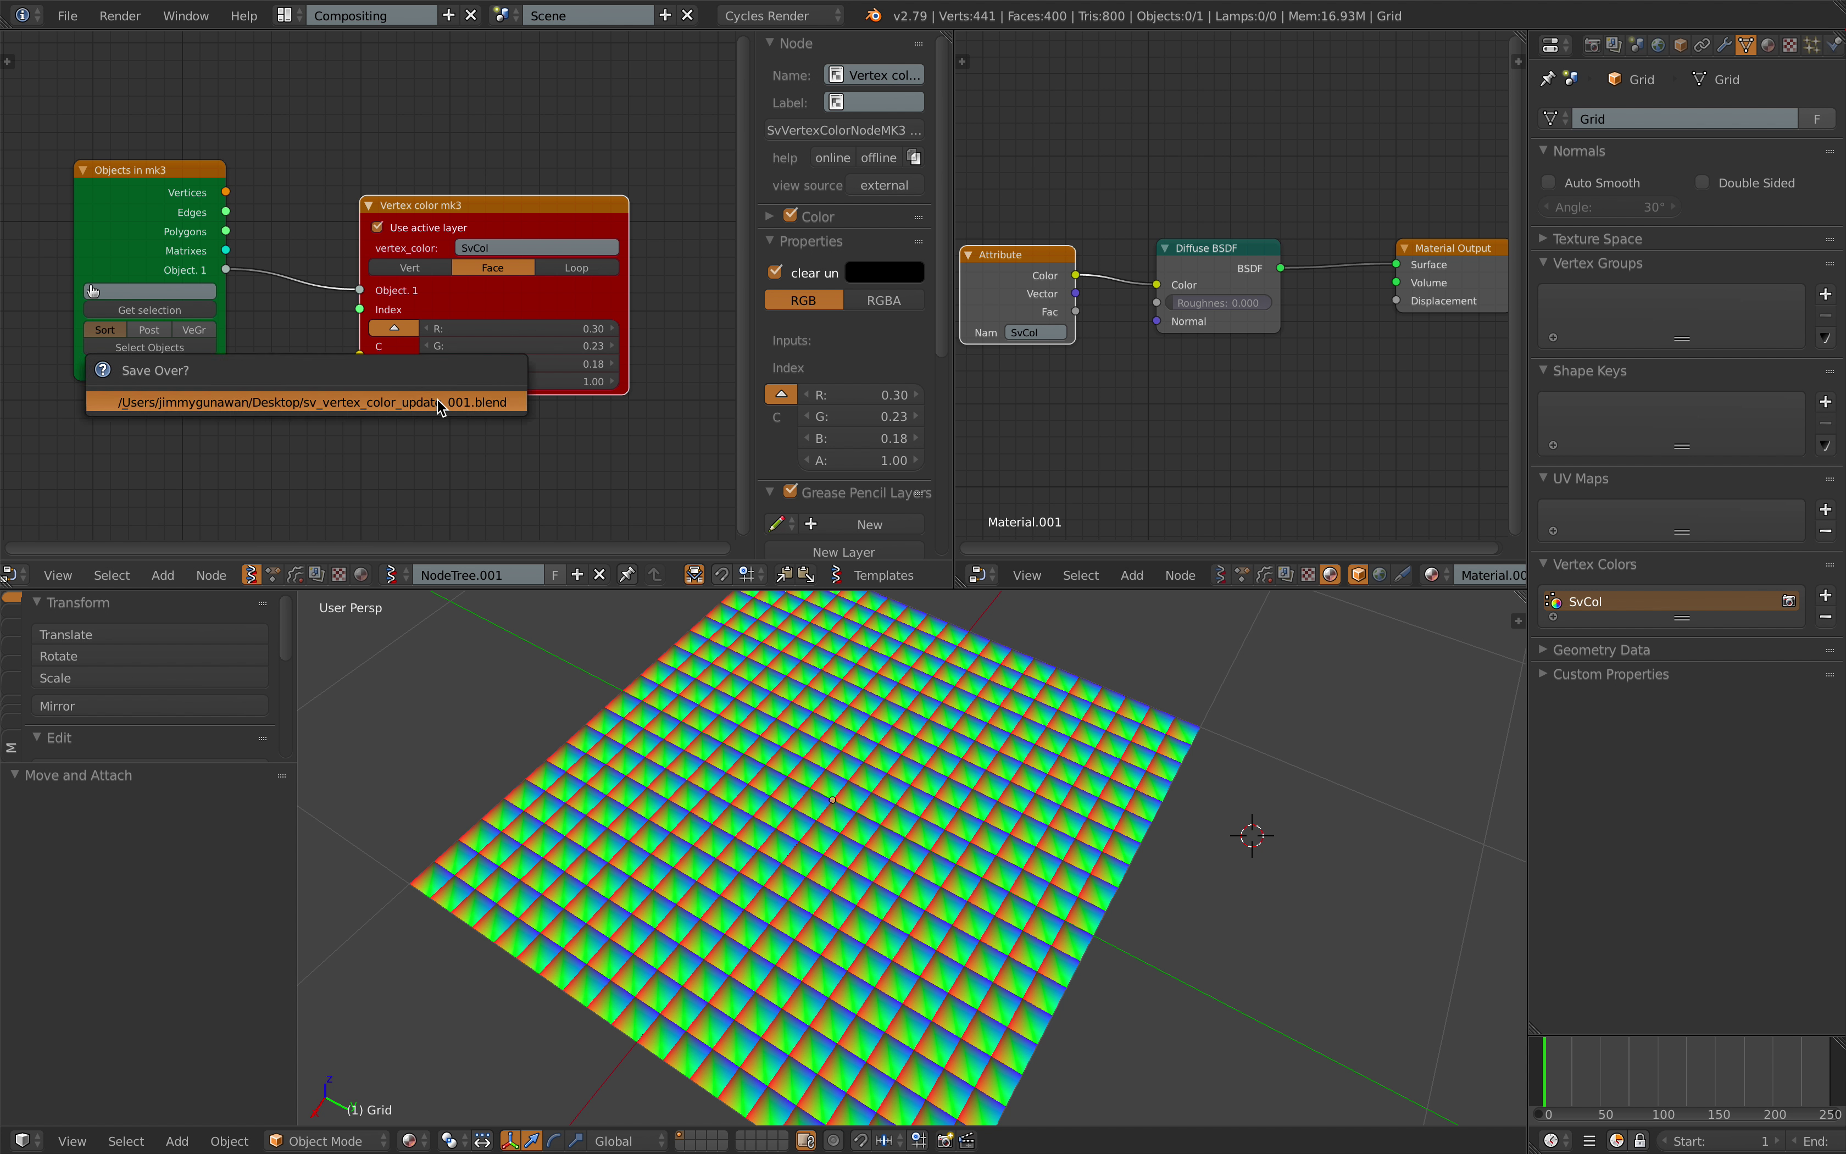
middle_click_drag(385, 330, 410, 333)
left_click_drag(753, 270, 764, 272)
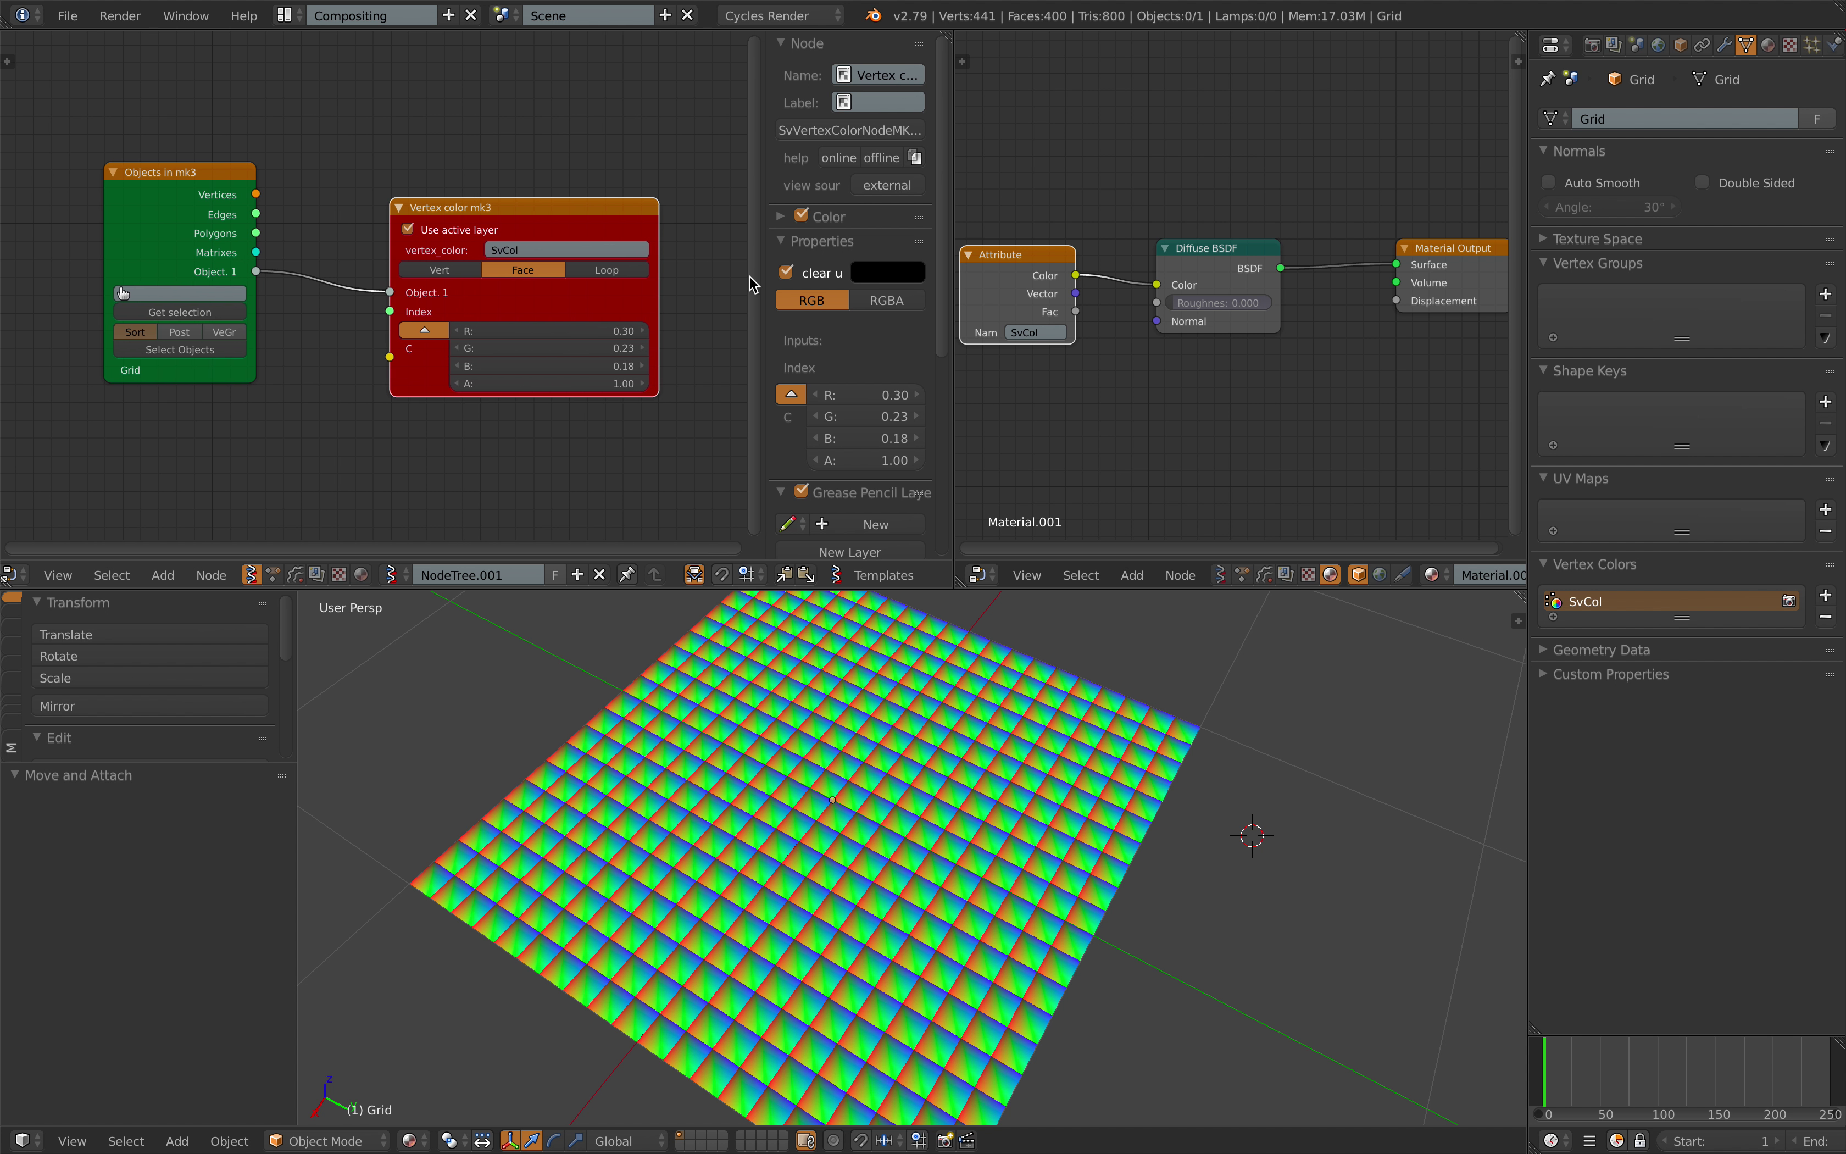
middle_click_drag(635, 308, 658, 276)
scroll(624, 282, "down", 2)
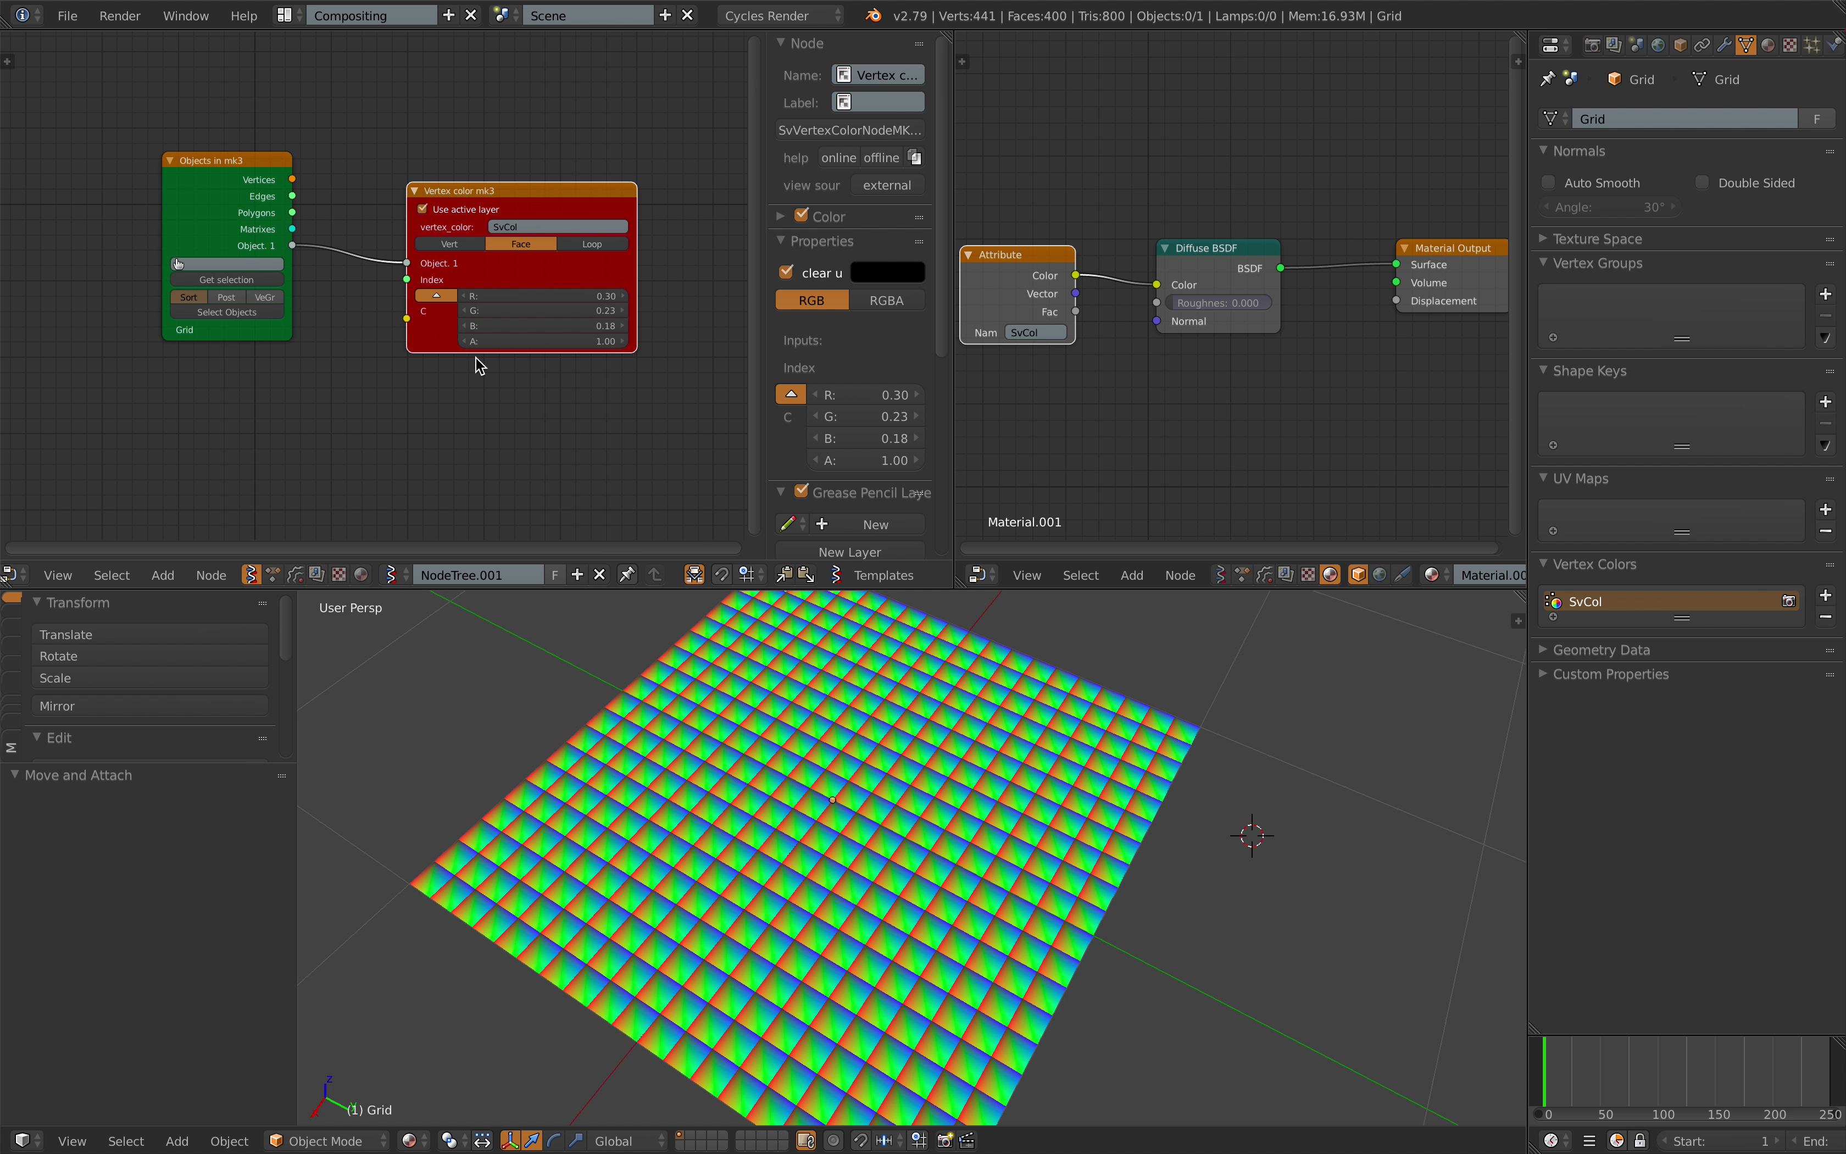
scroll(477, 305, "up", 2)
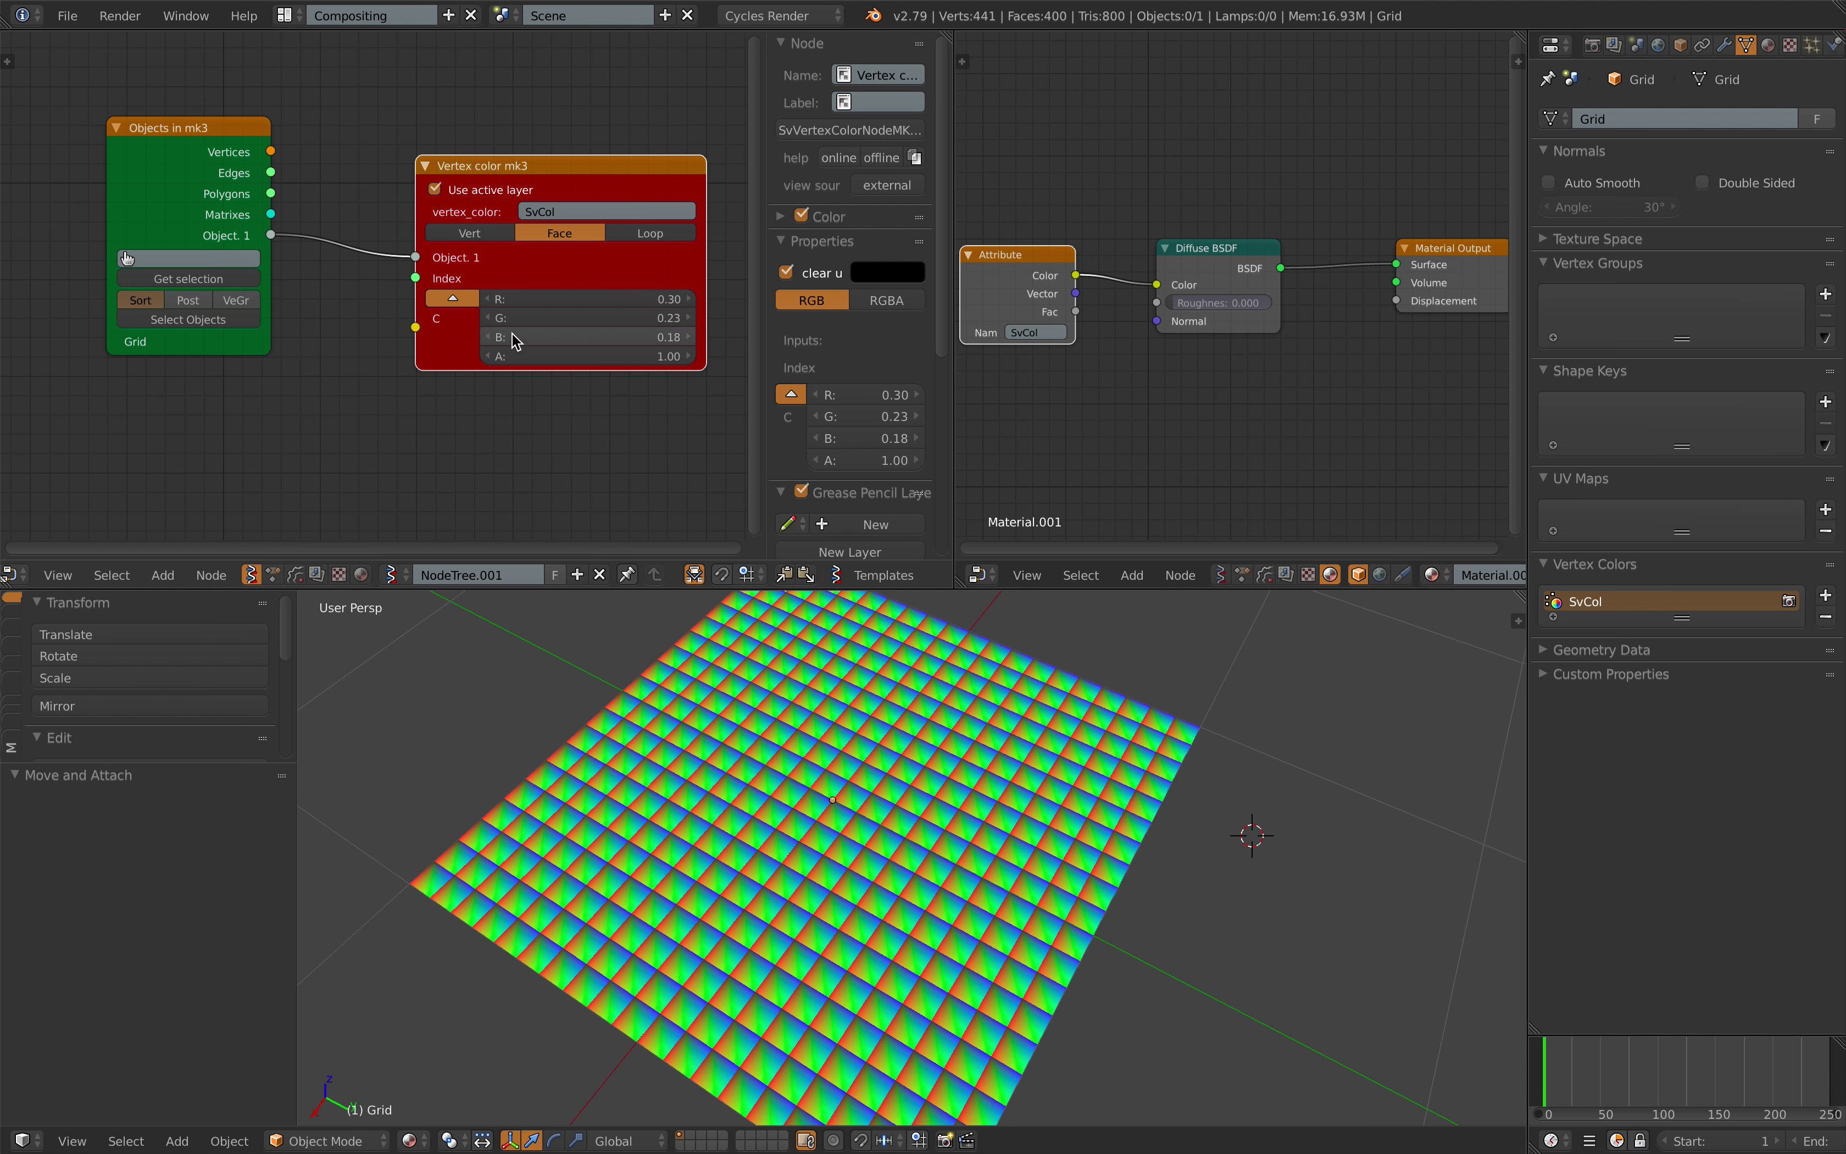
scroll(500, 355, "down", 1)
middle_click_drag(414, 387, 422, 342)
- Search the Sverchok nodes for "random" and try to add a Random Vector node
key("shift+a")
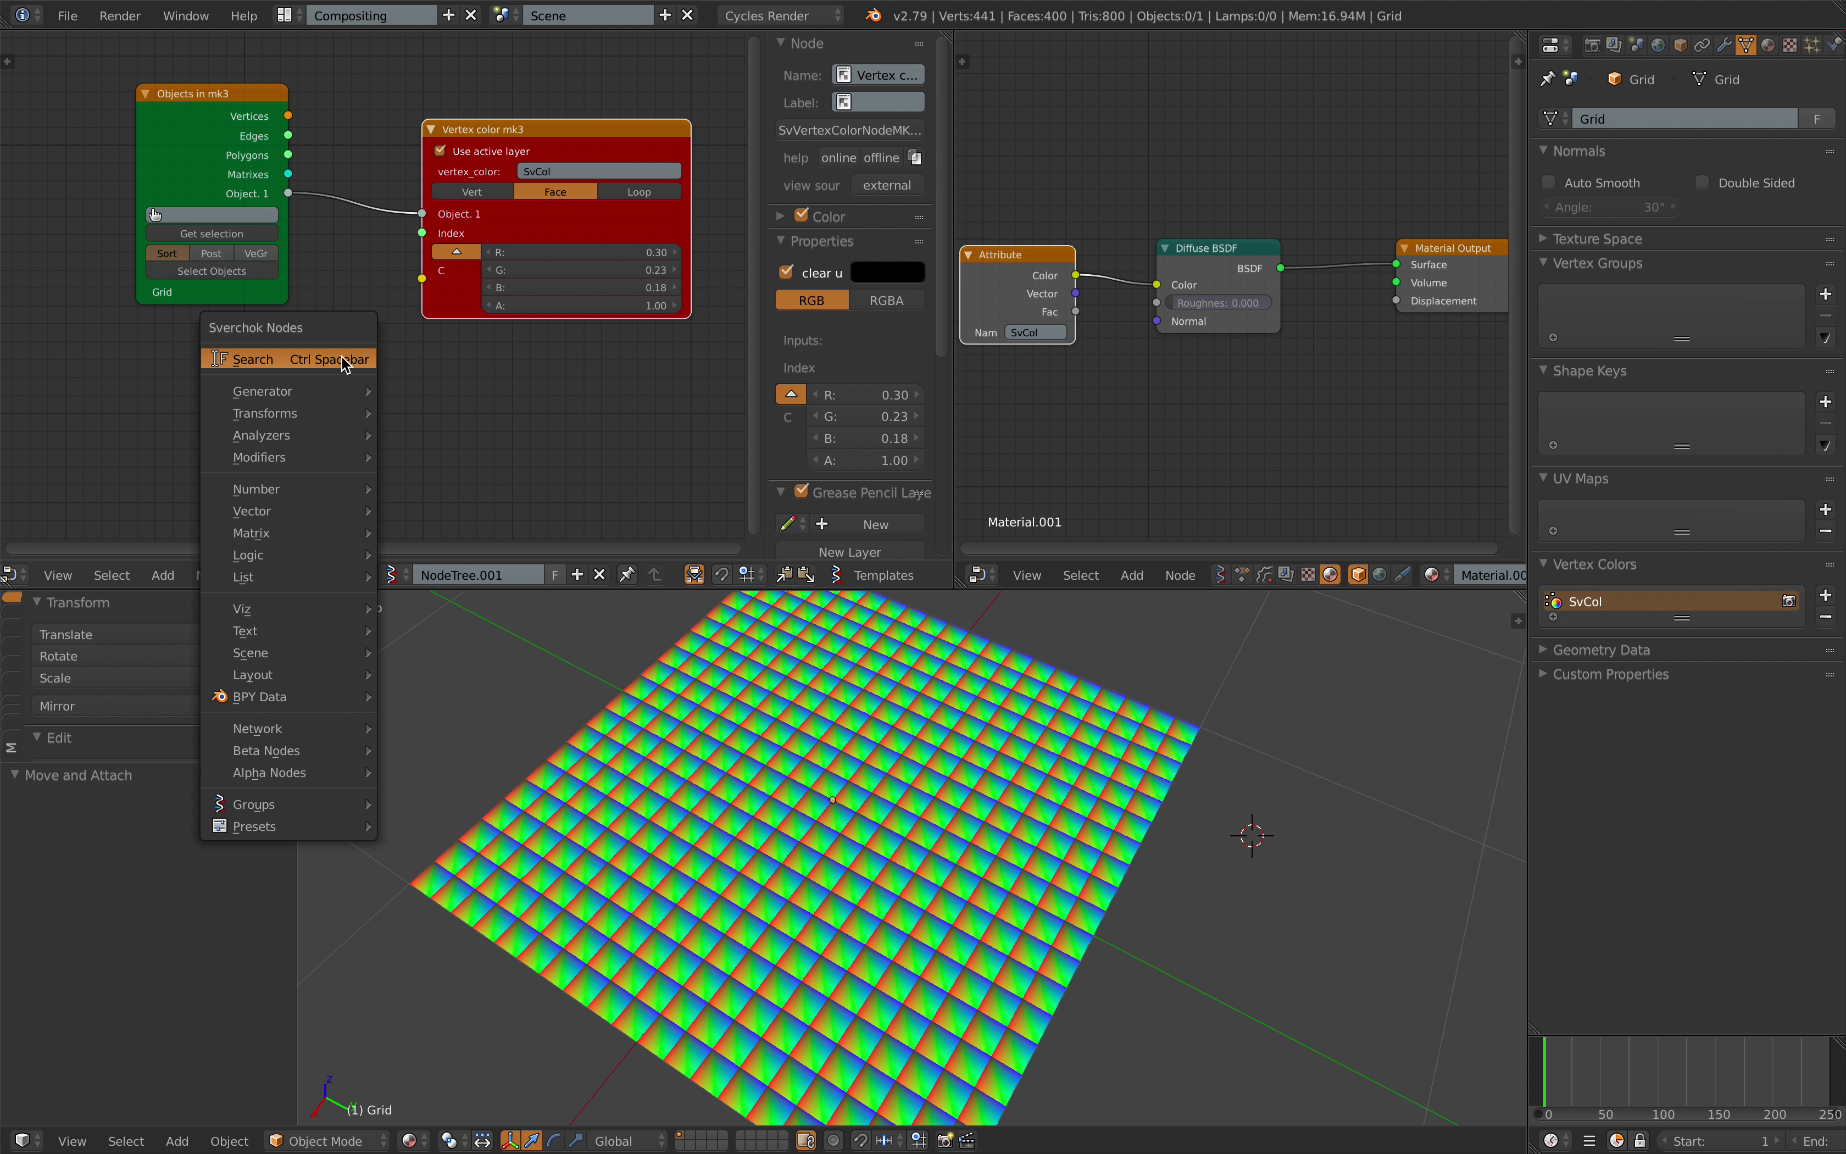
left_click(341, 357)
type("random")
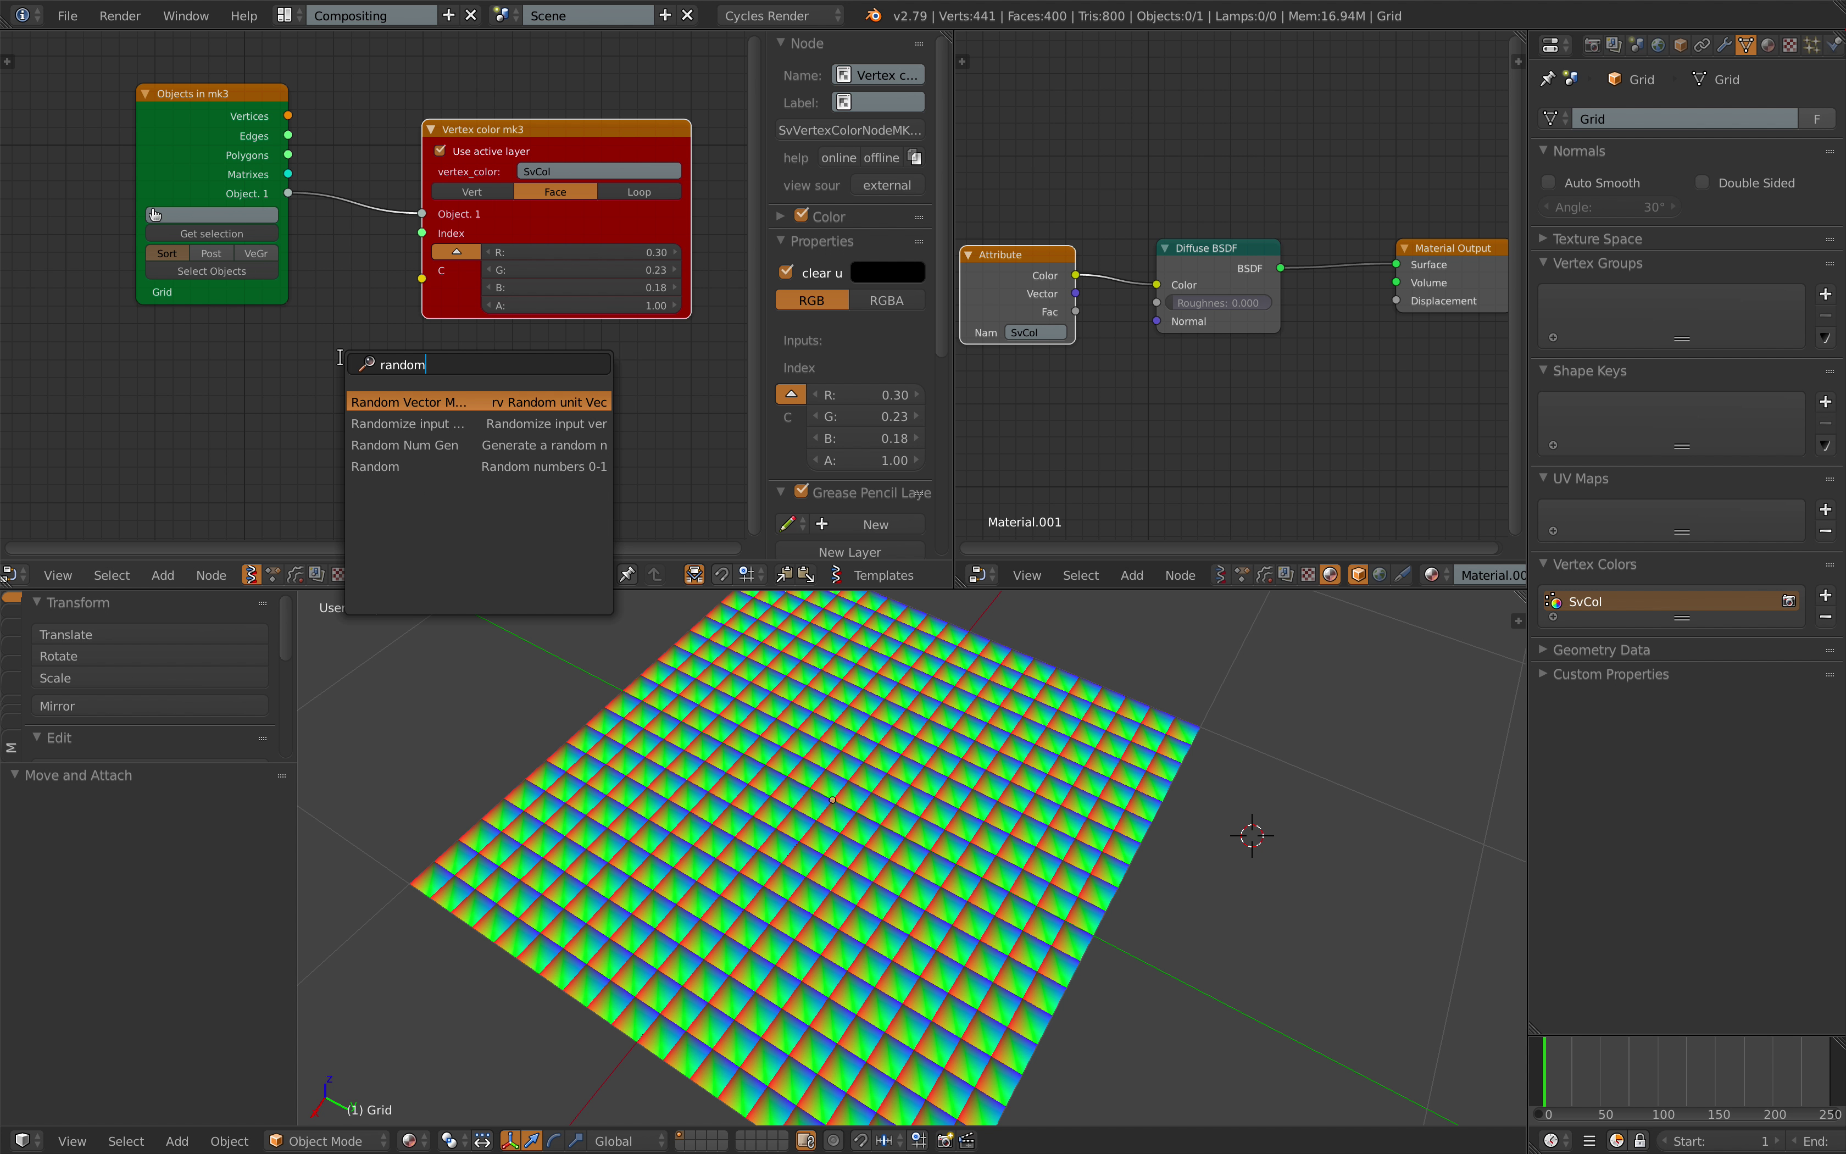
key("Return")
left_click(108, 146)
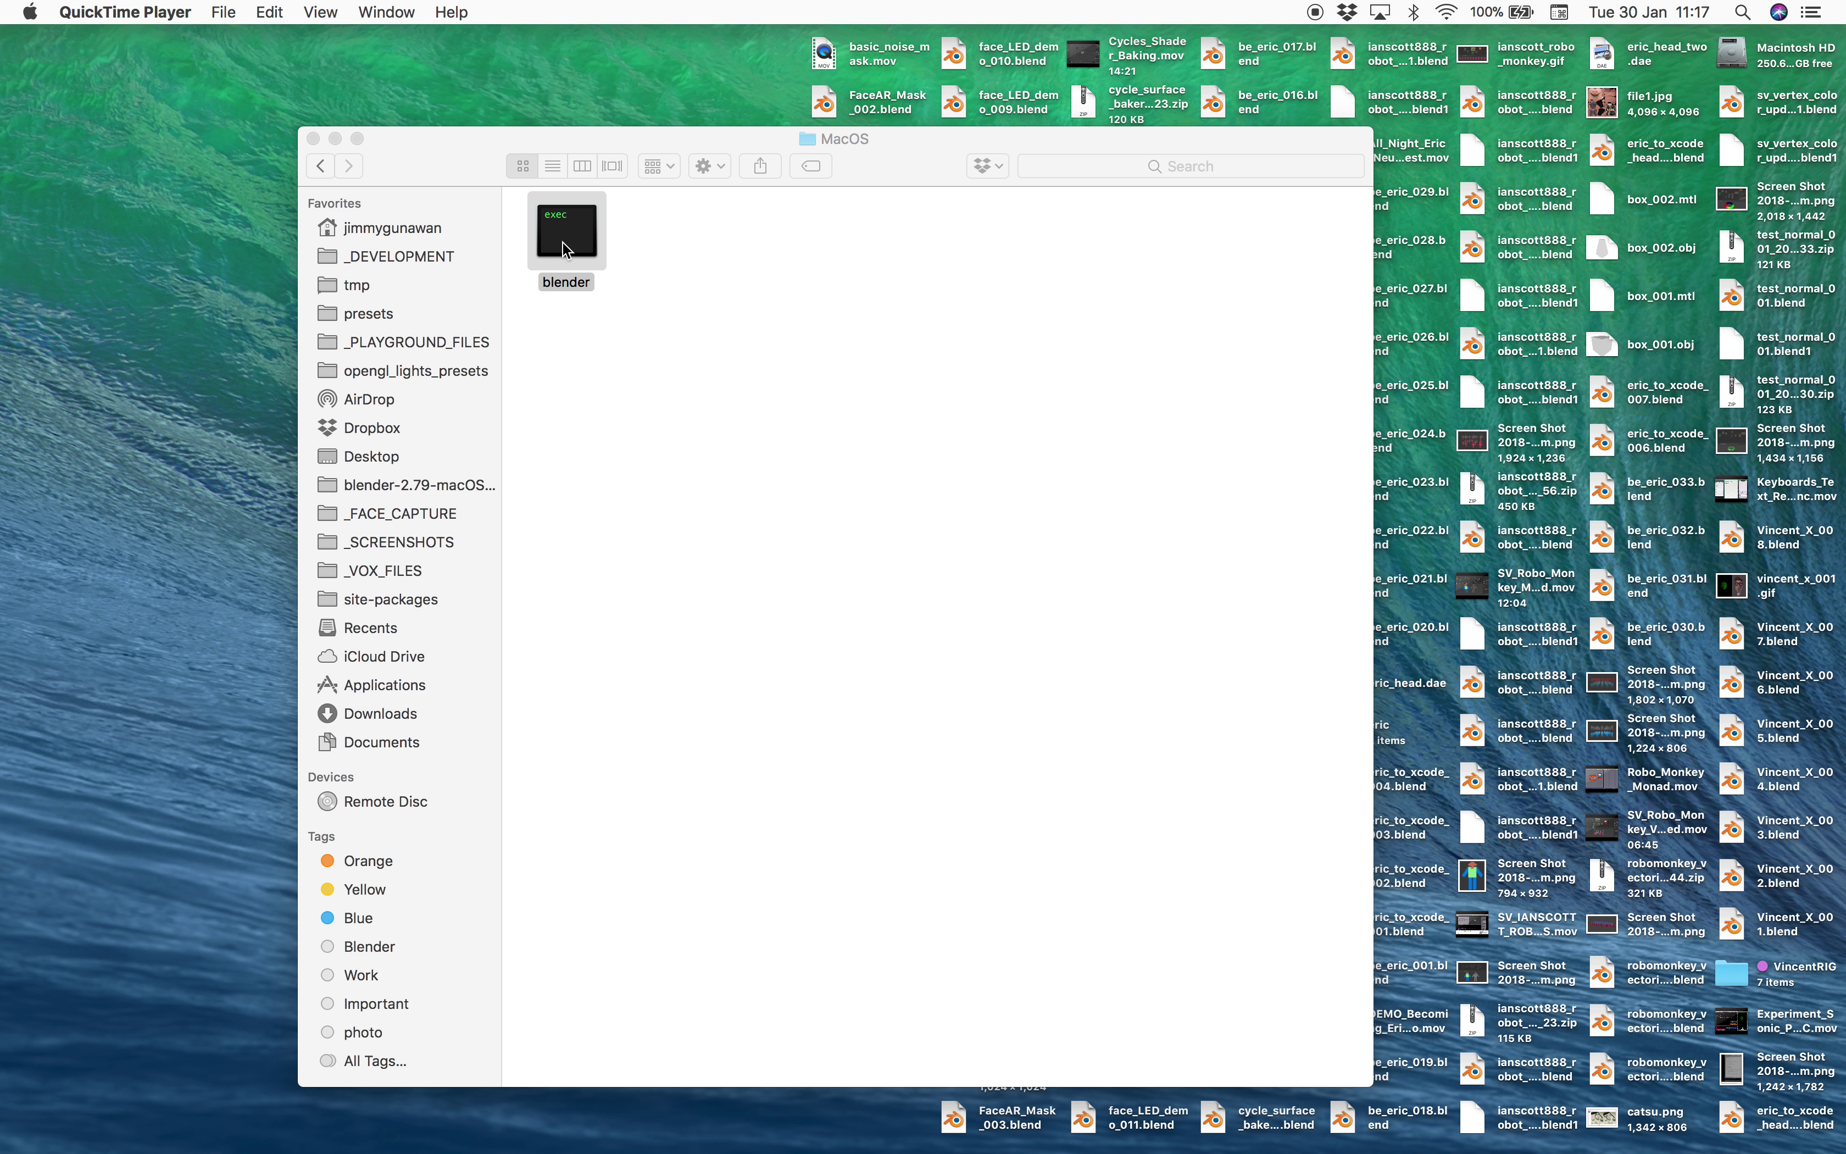
- Relaunch Blender, reopen the recent file sv_vertex_color_update_001.blend, and dismiss the crash report
double_click(574, 245)
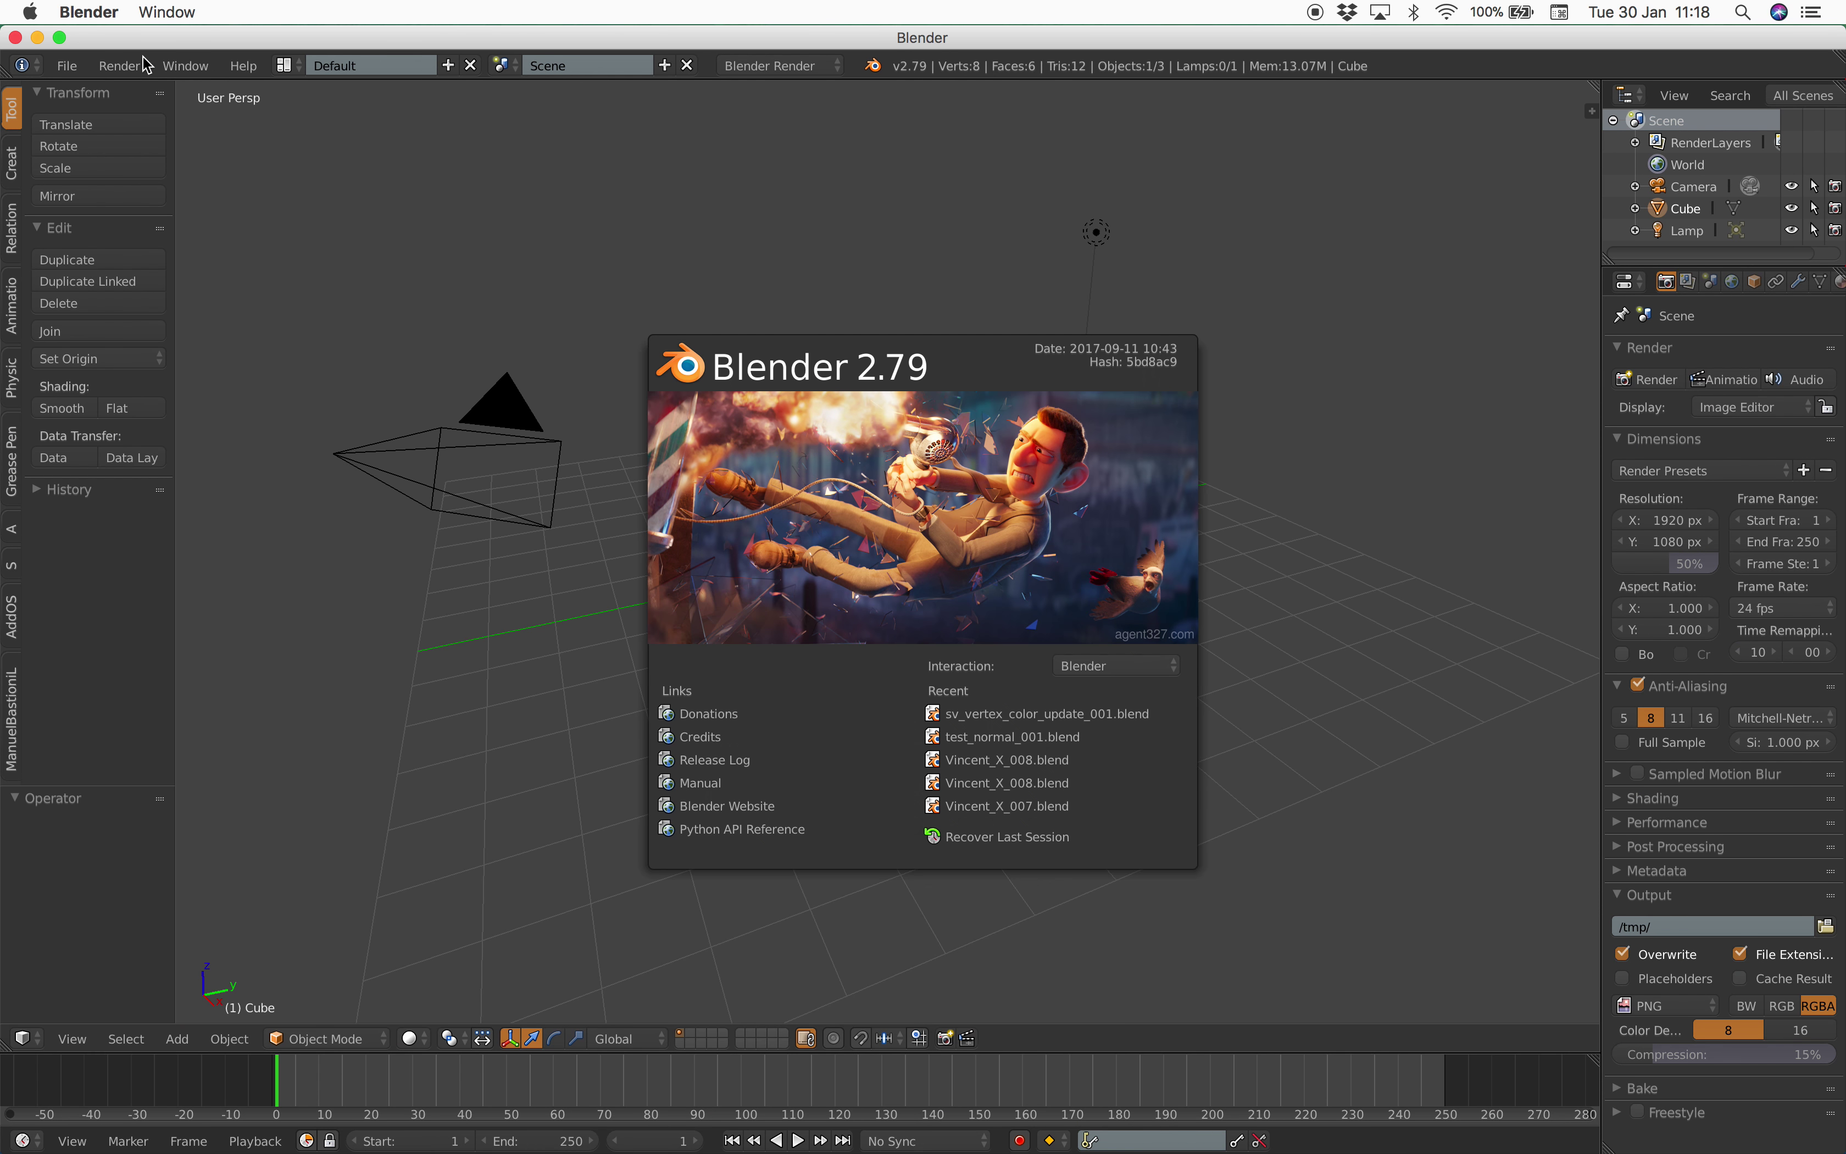
left_click(78, 67)
mouse_move(138, 136)
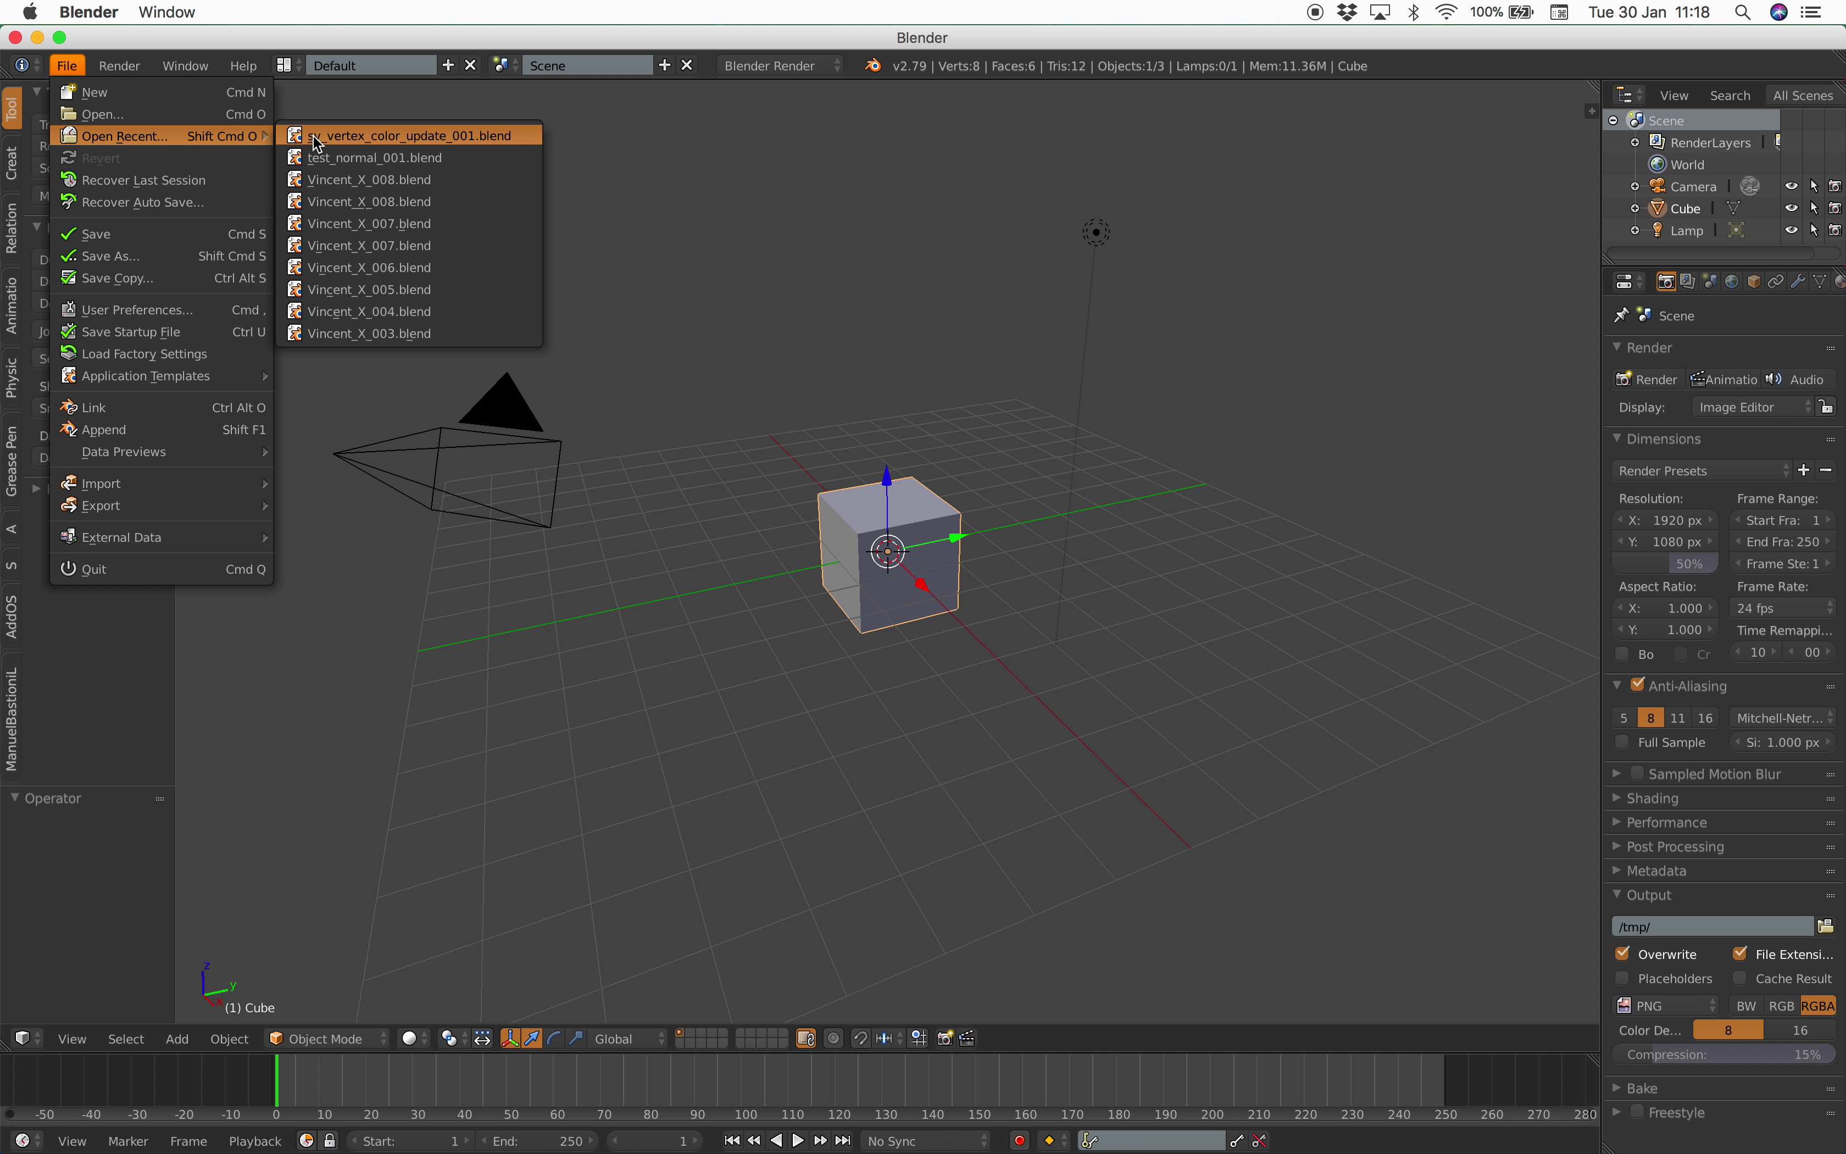
left_click(312, 134)
left_click(61, 38)
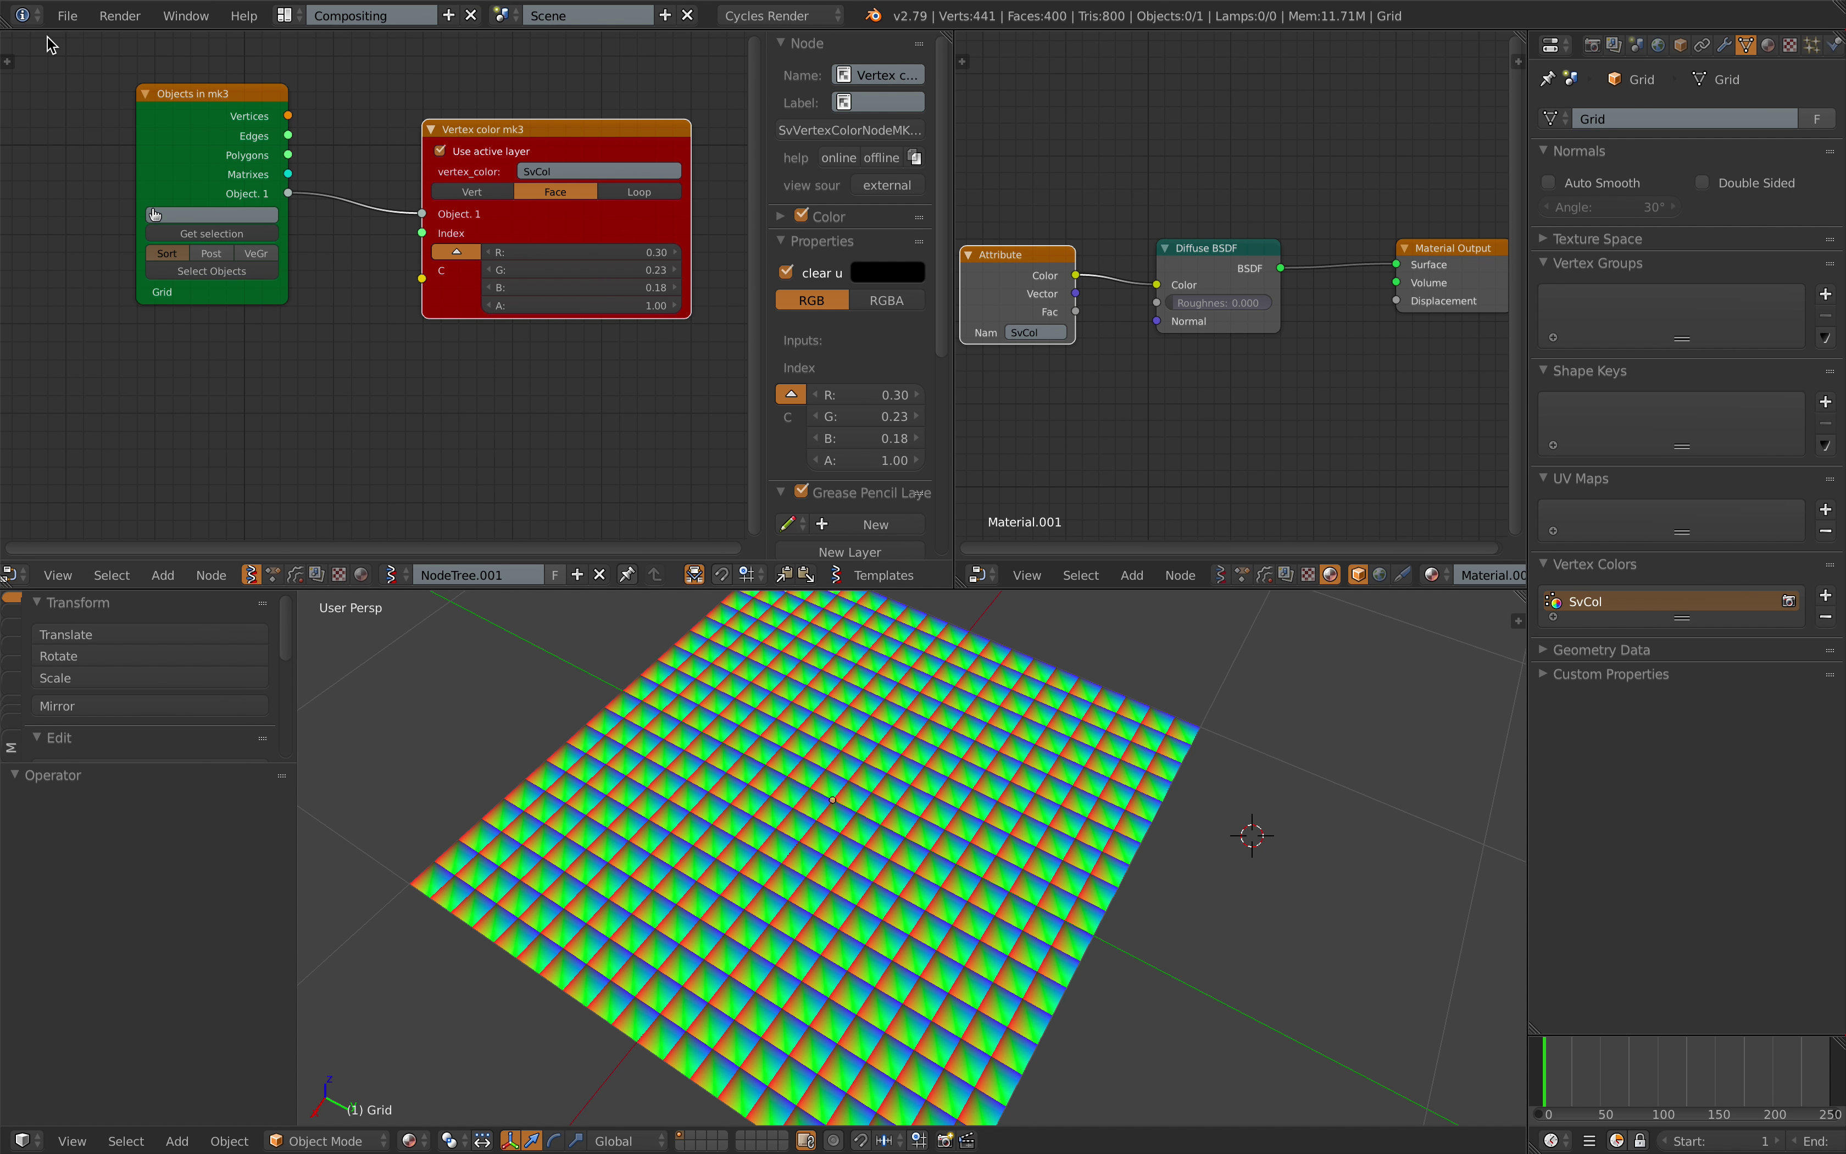
left_click(67, 15)
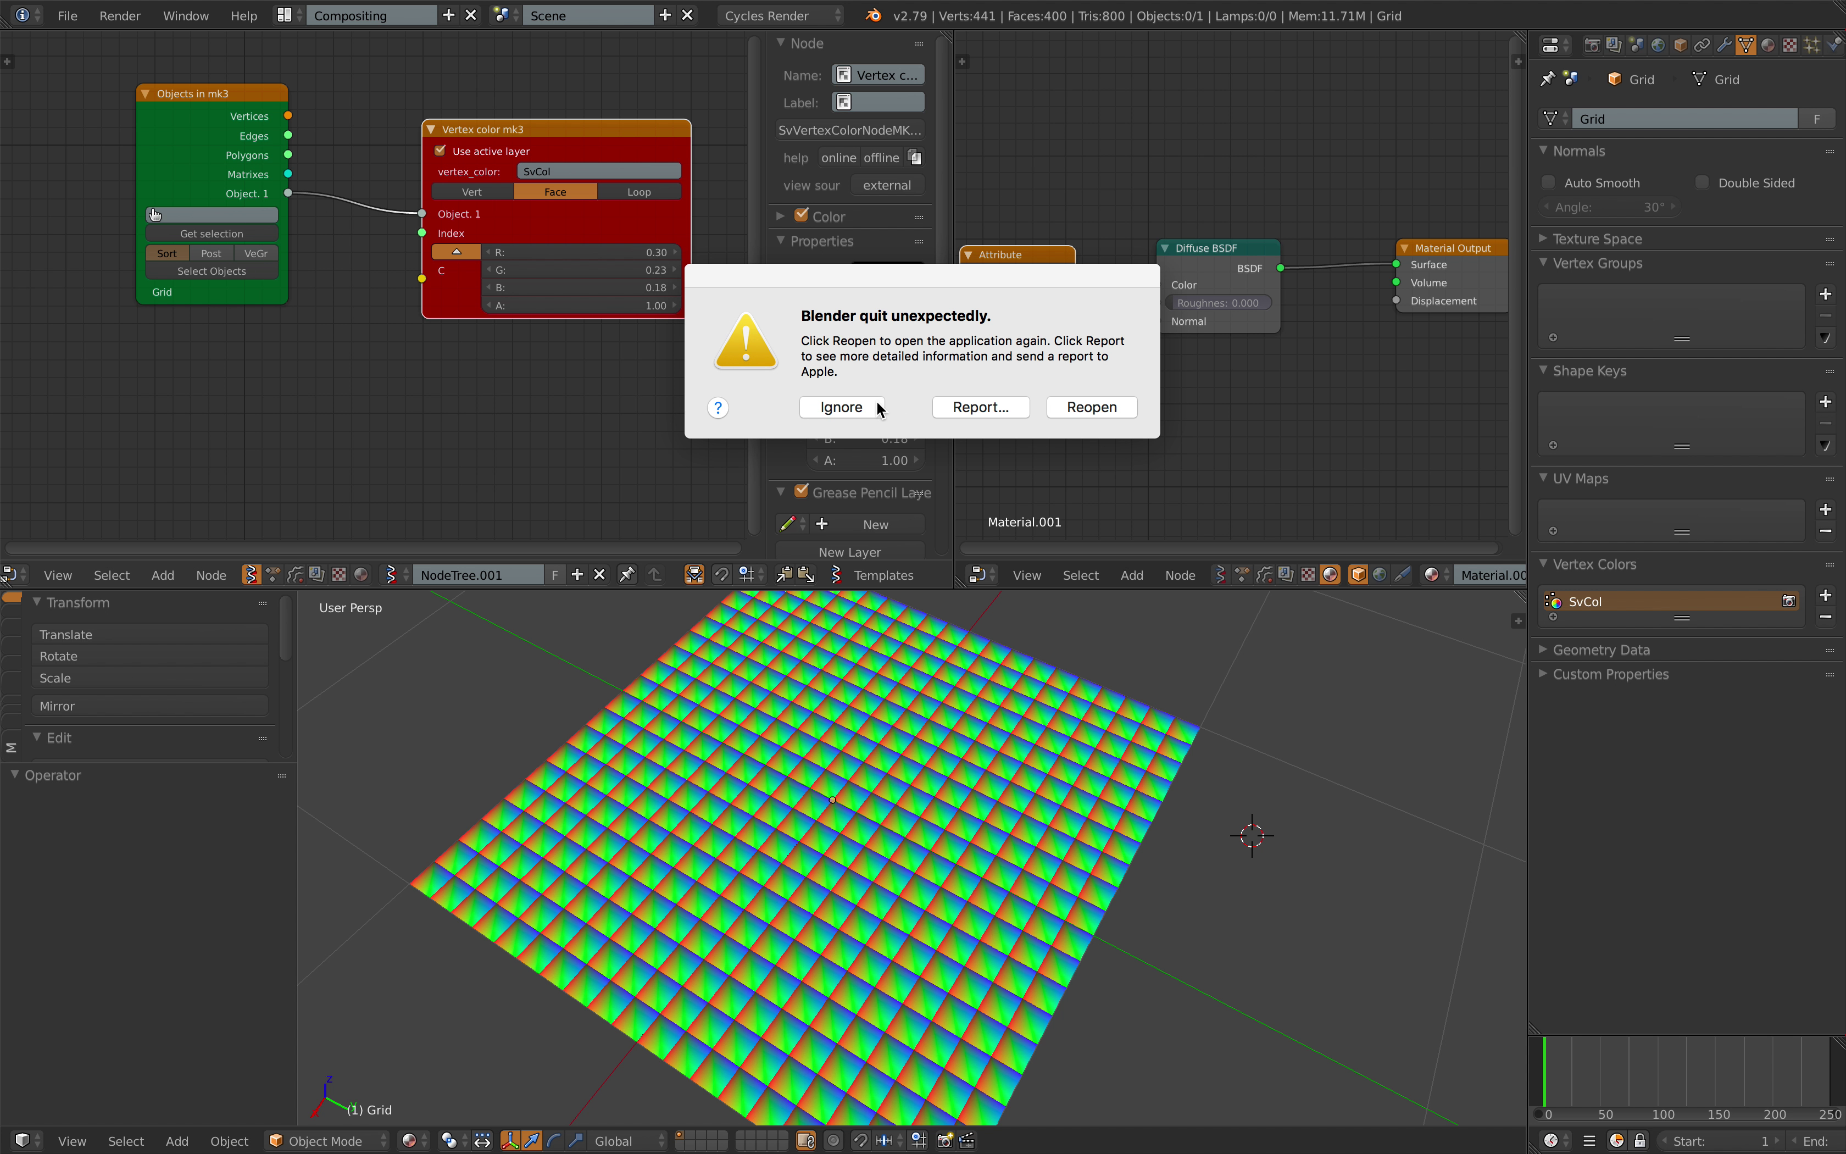
left_click(878, 407)
- Save the scene to the Desktop as the next numbered version of sv_vertex_color_update_001.blend
left_click(67, 16)
left_click(141, 212)
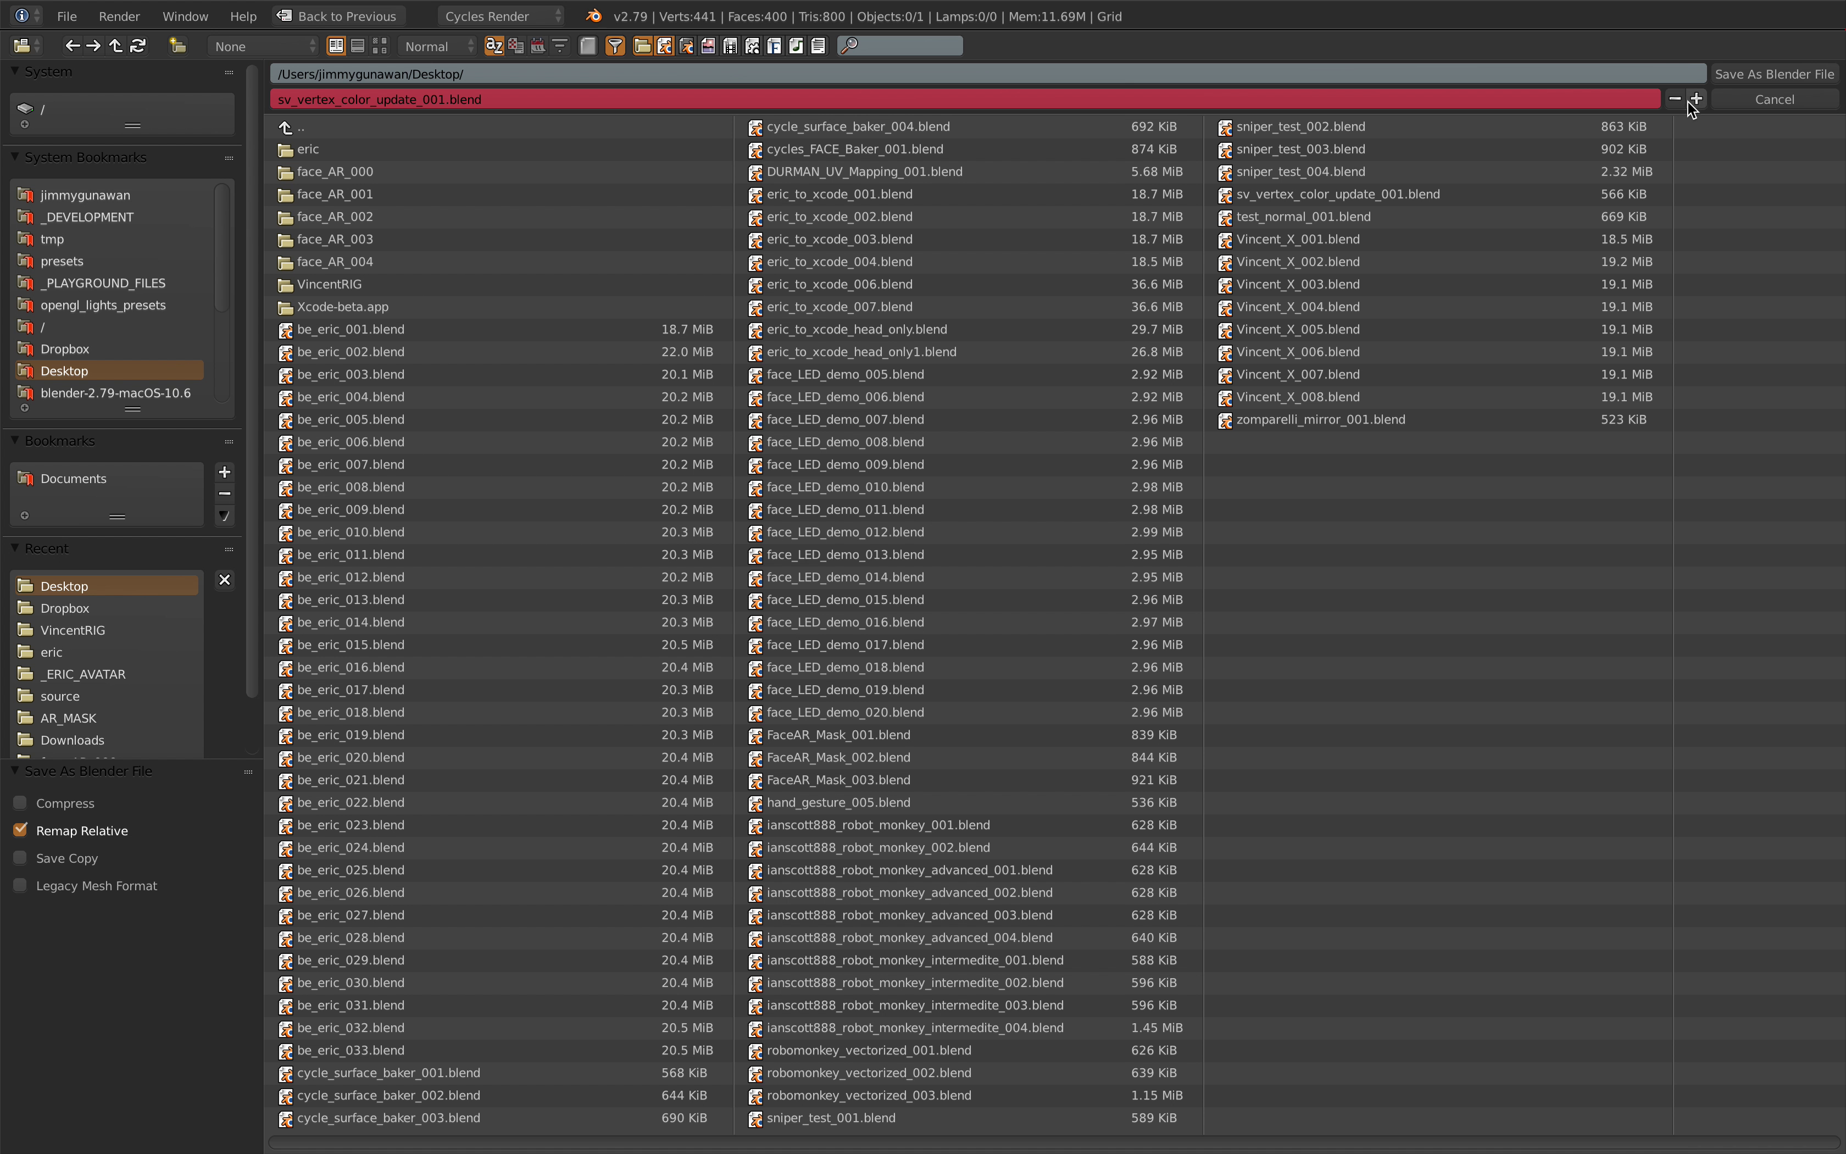
left_click(1695, 98)
left_click(1774, 73)
- Search for "random" and add a Random Vector MK2 node below the Objects in mk3 node
key("shift+a")
left_click(168, 360)
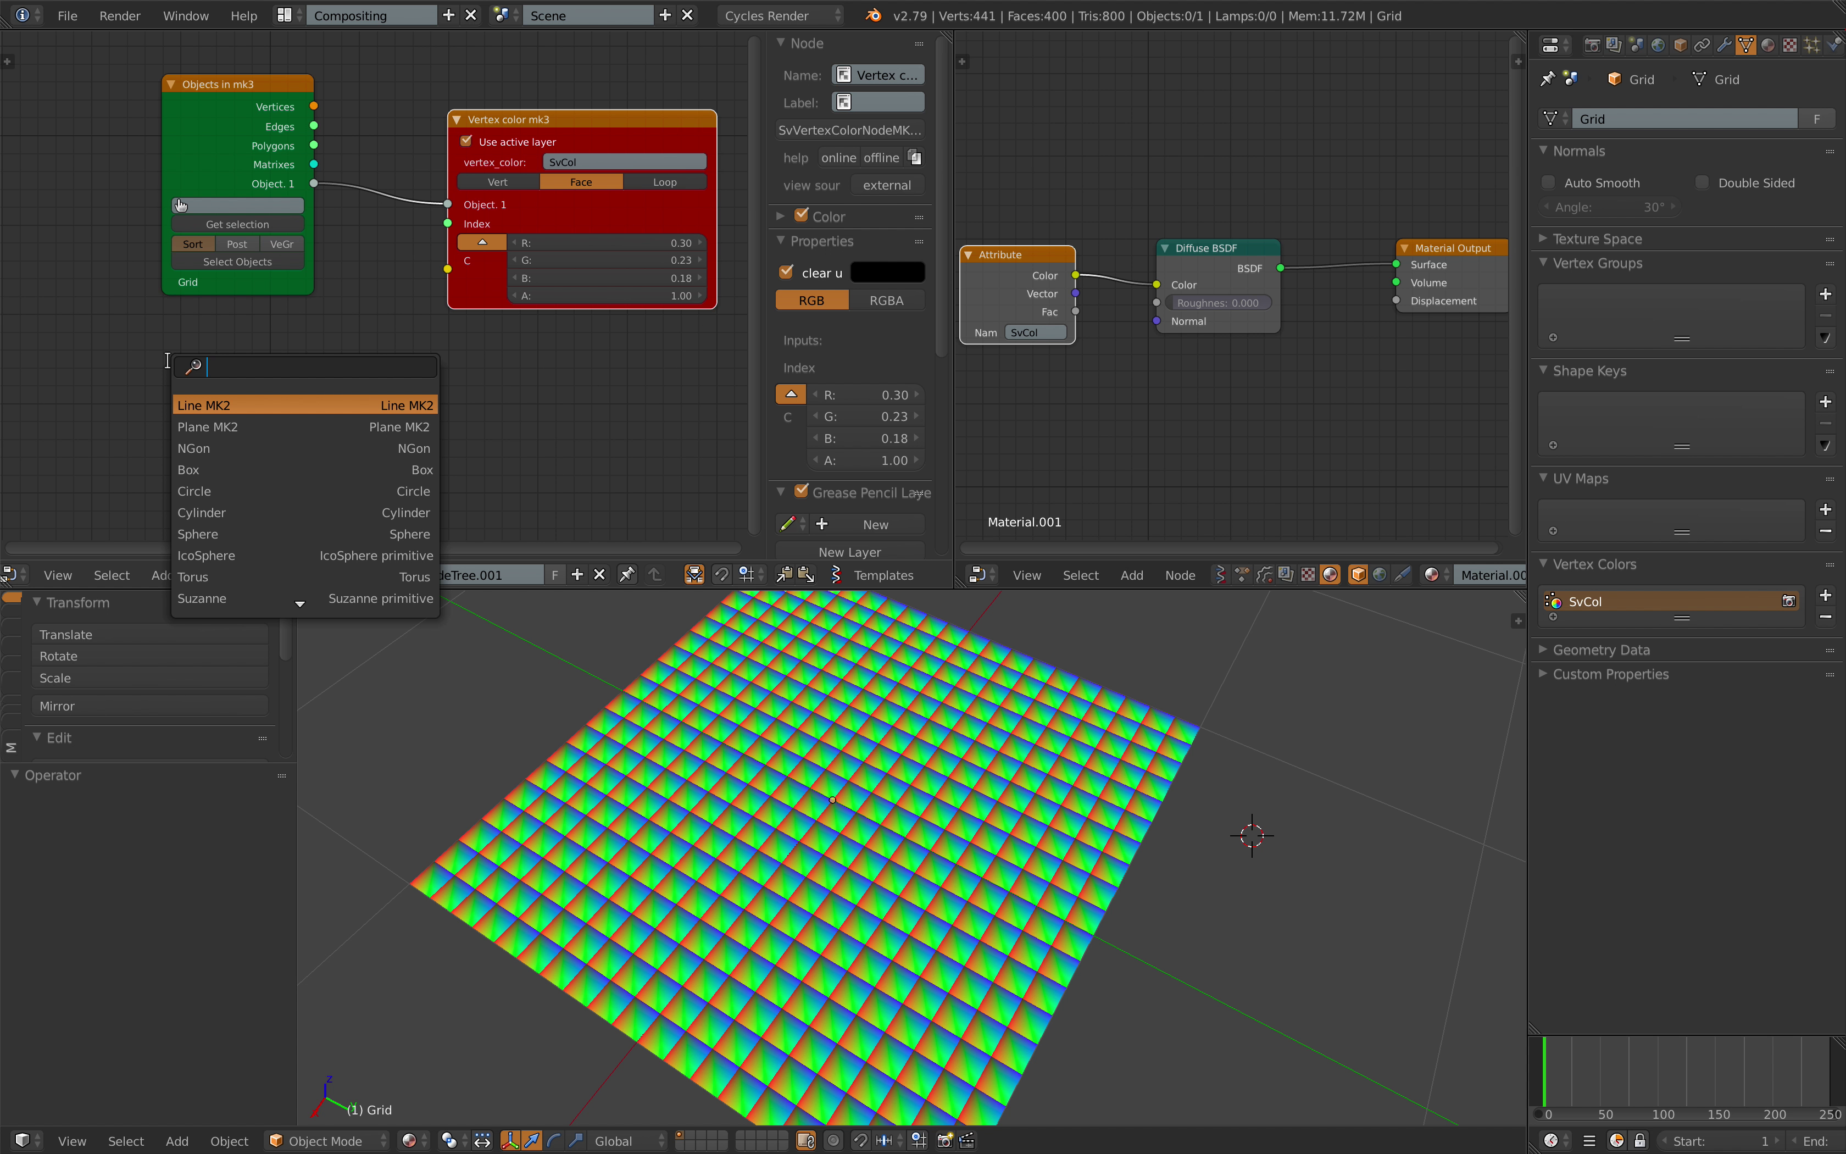
type("random")
key("Return")
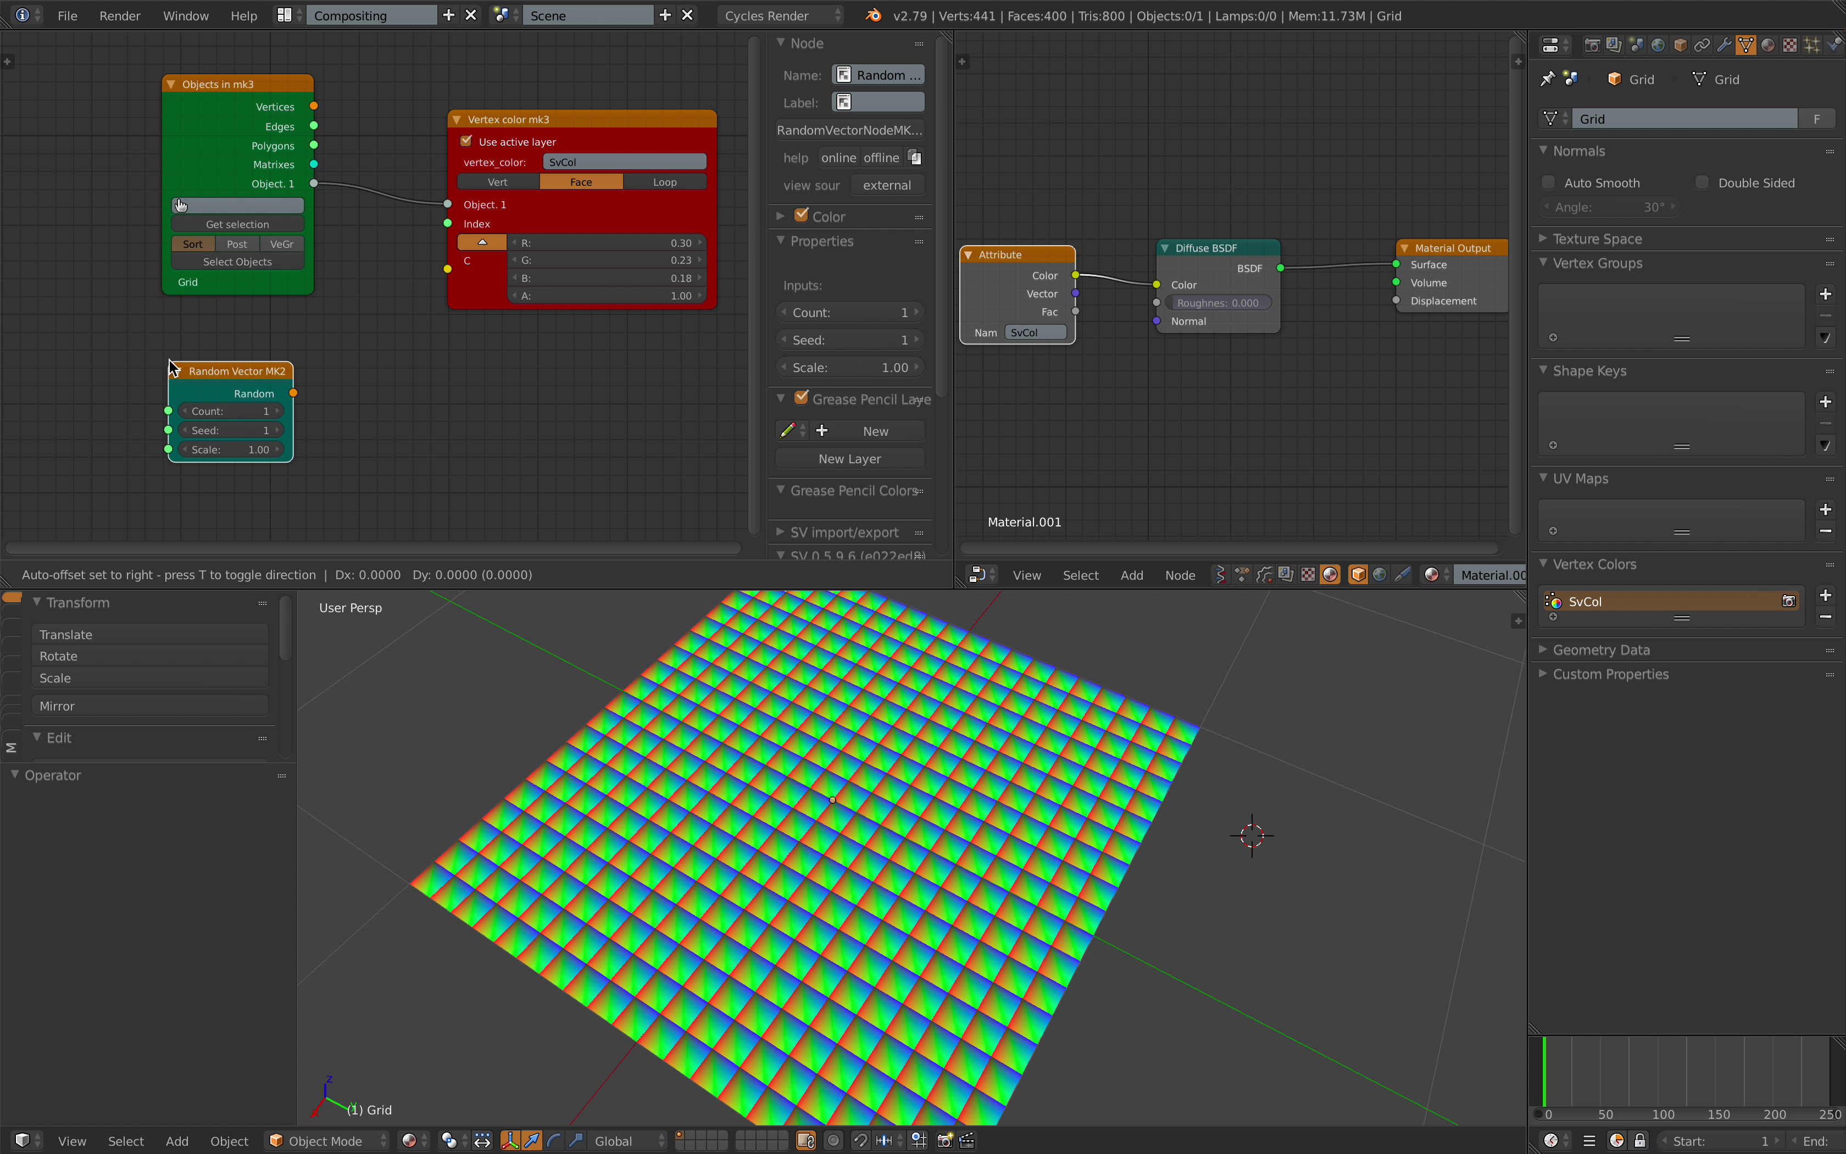
left_click(58, 357)
scroll(191, 347, "up", 2)
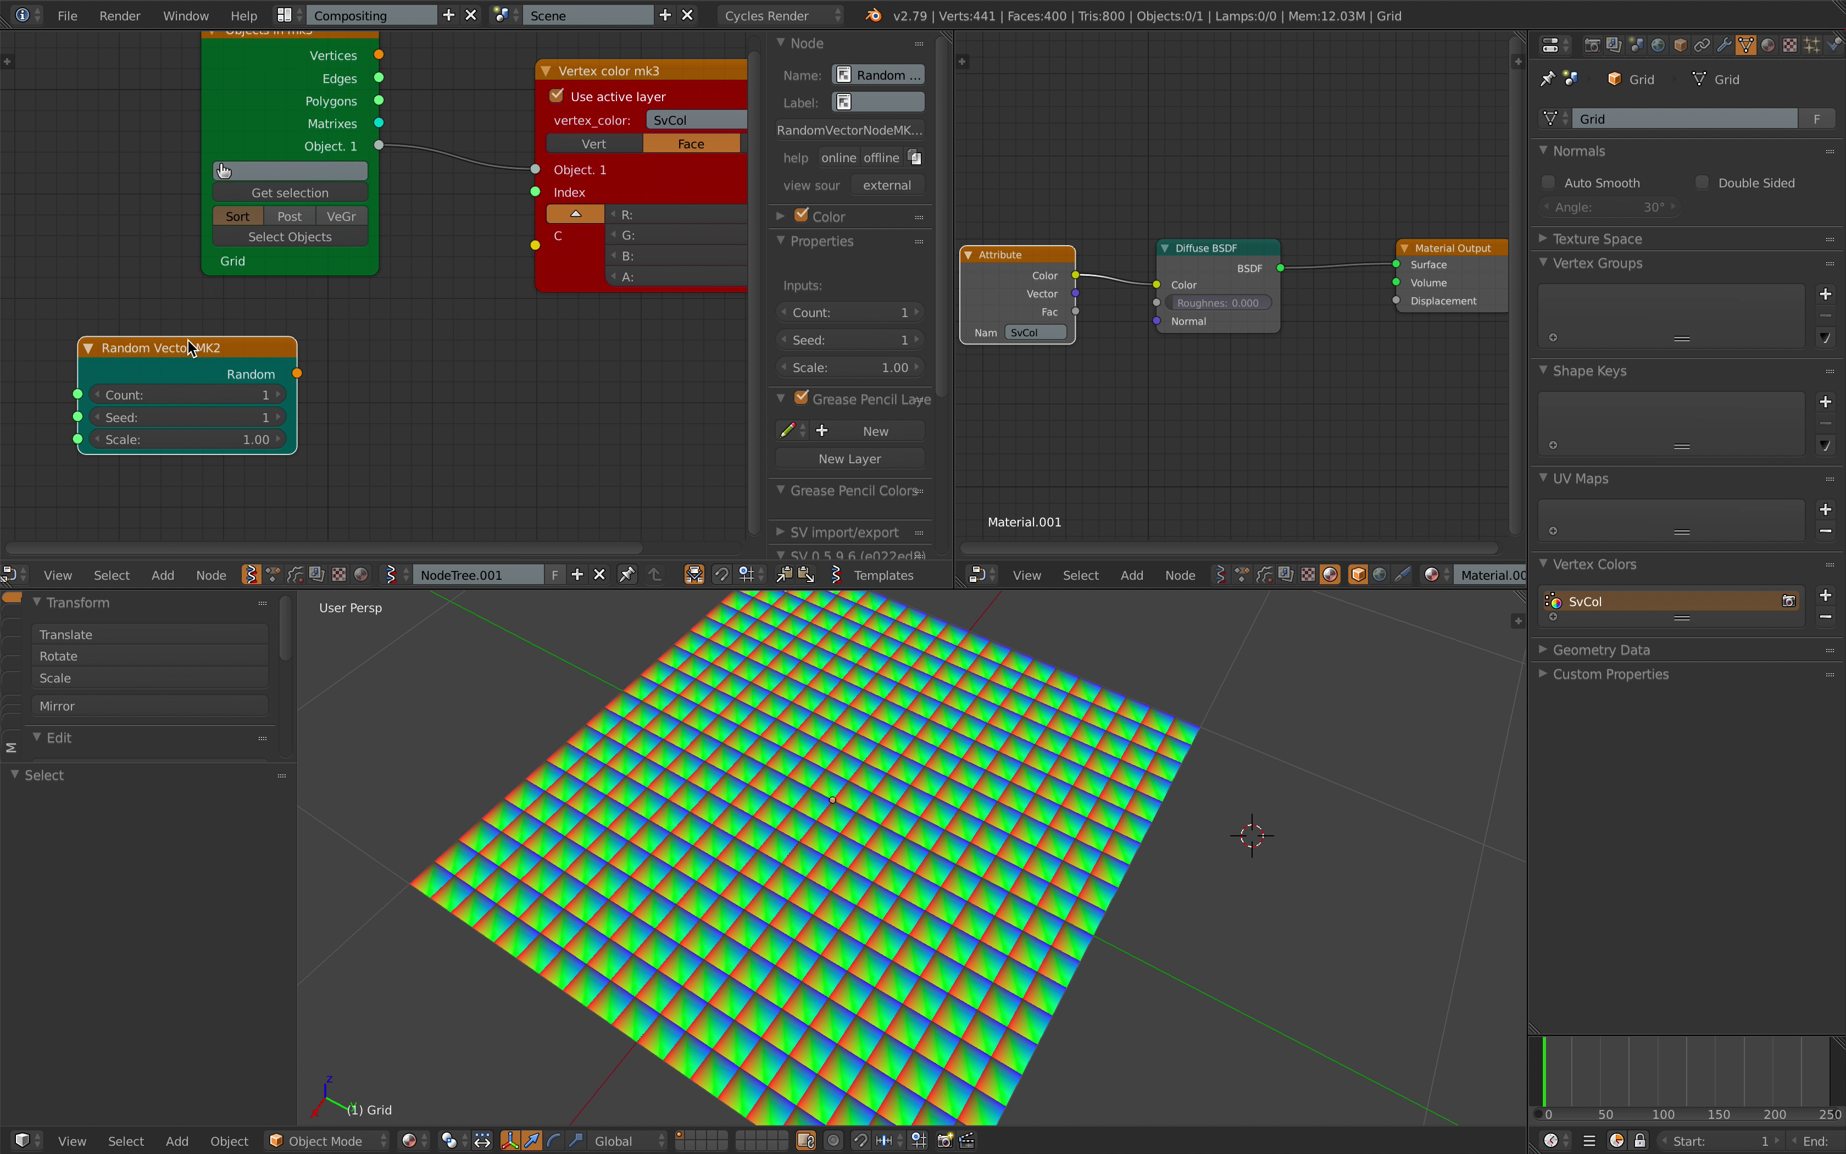
- Set the Random Vector MK2 count to 13 and connect its Random output to the Vertex color mk3 colour input
left_click(260, 394)
type("13")
key("Return")
scroll(263, 385, "down", 1)
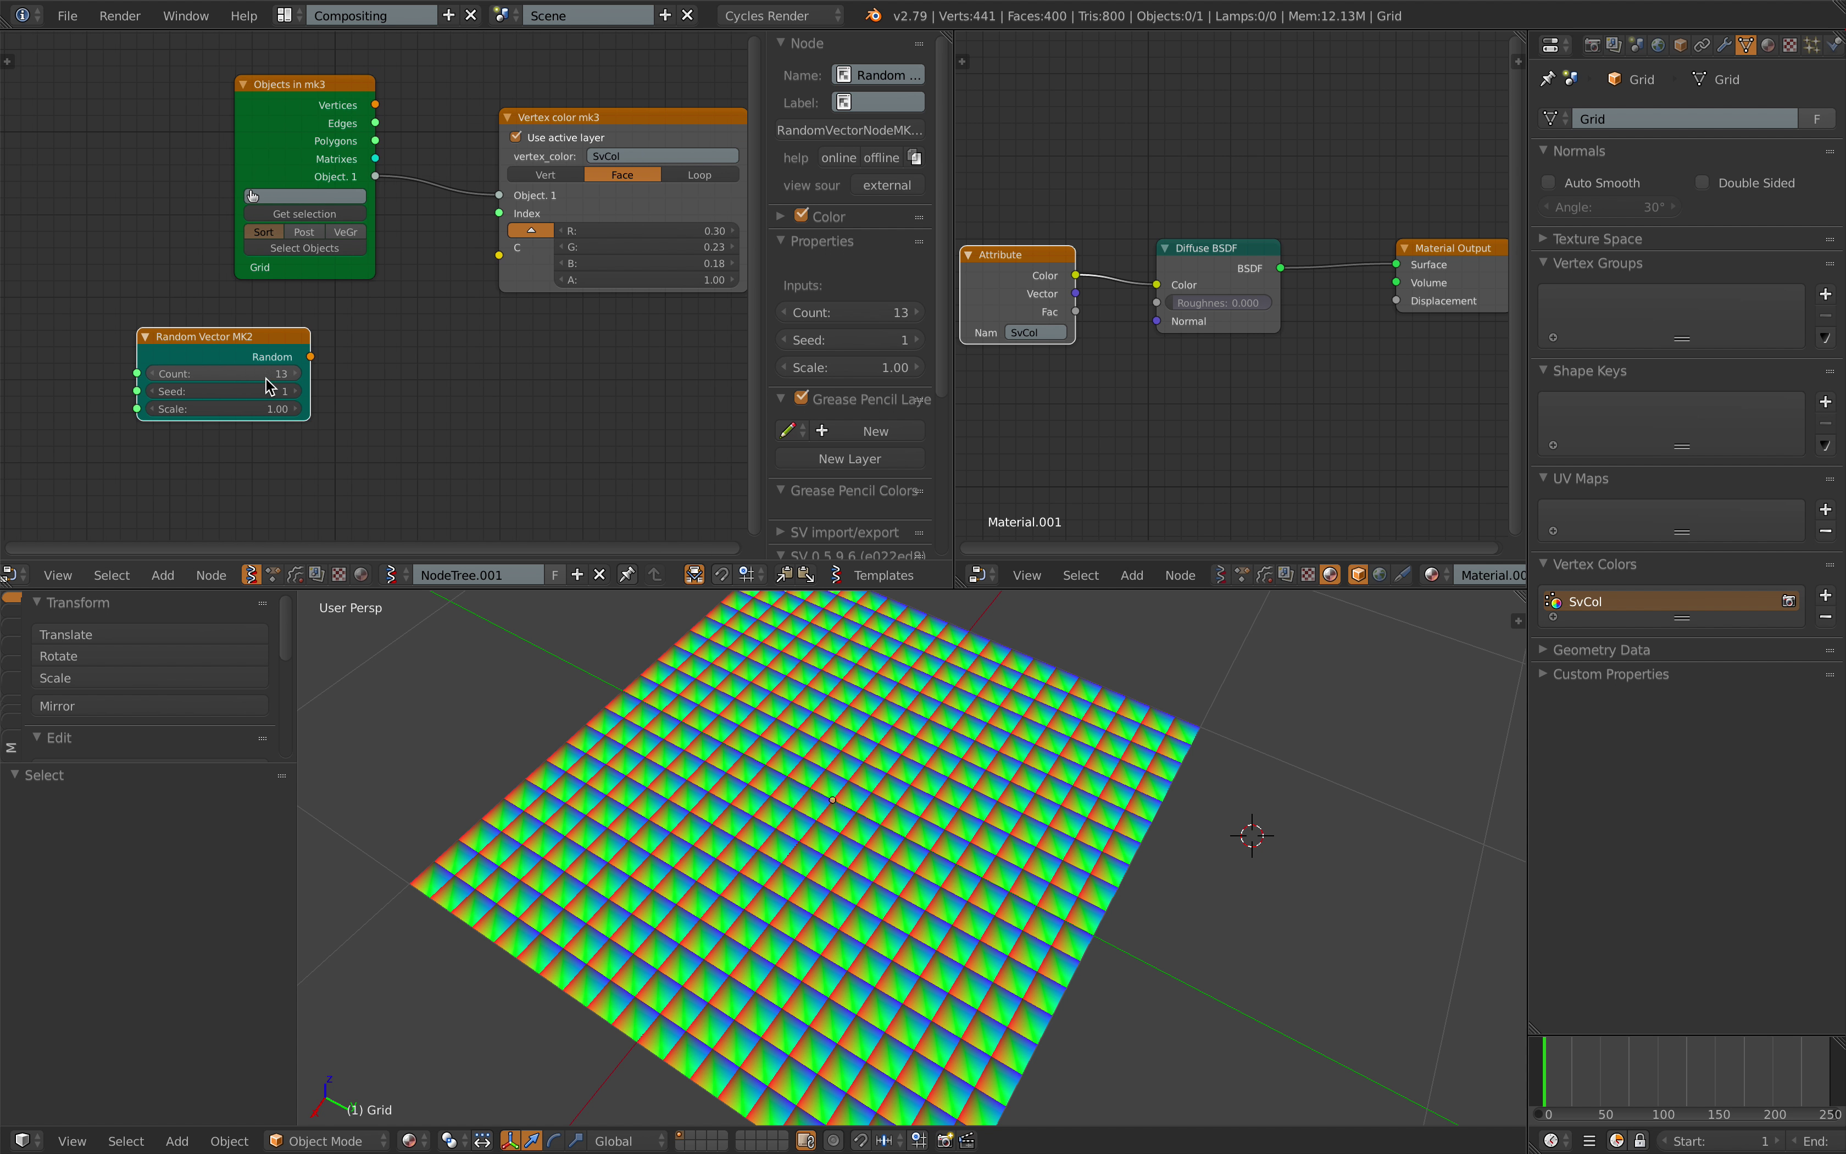
middle_click_drag(263, 386, 220, 382)
left_click_drag(273, 363, 317, 306)
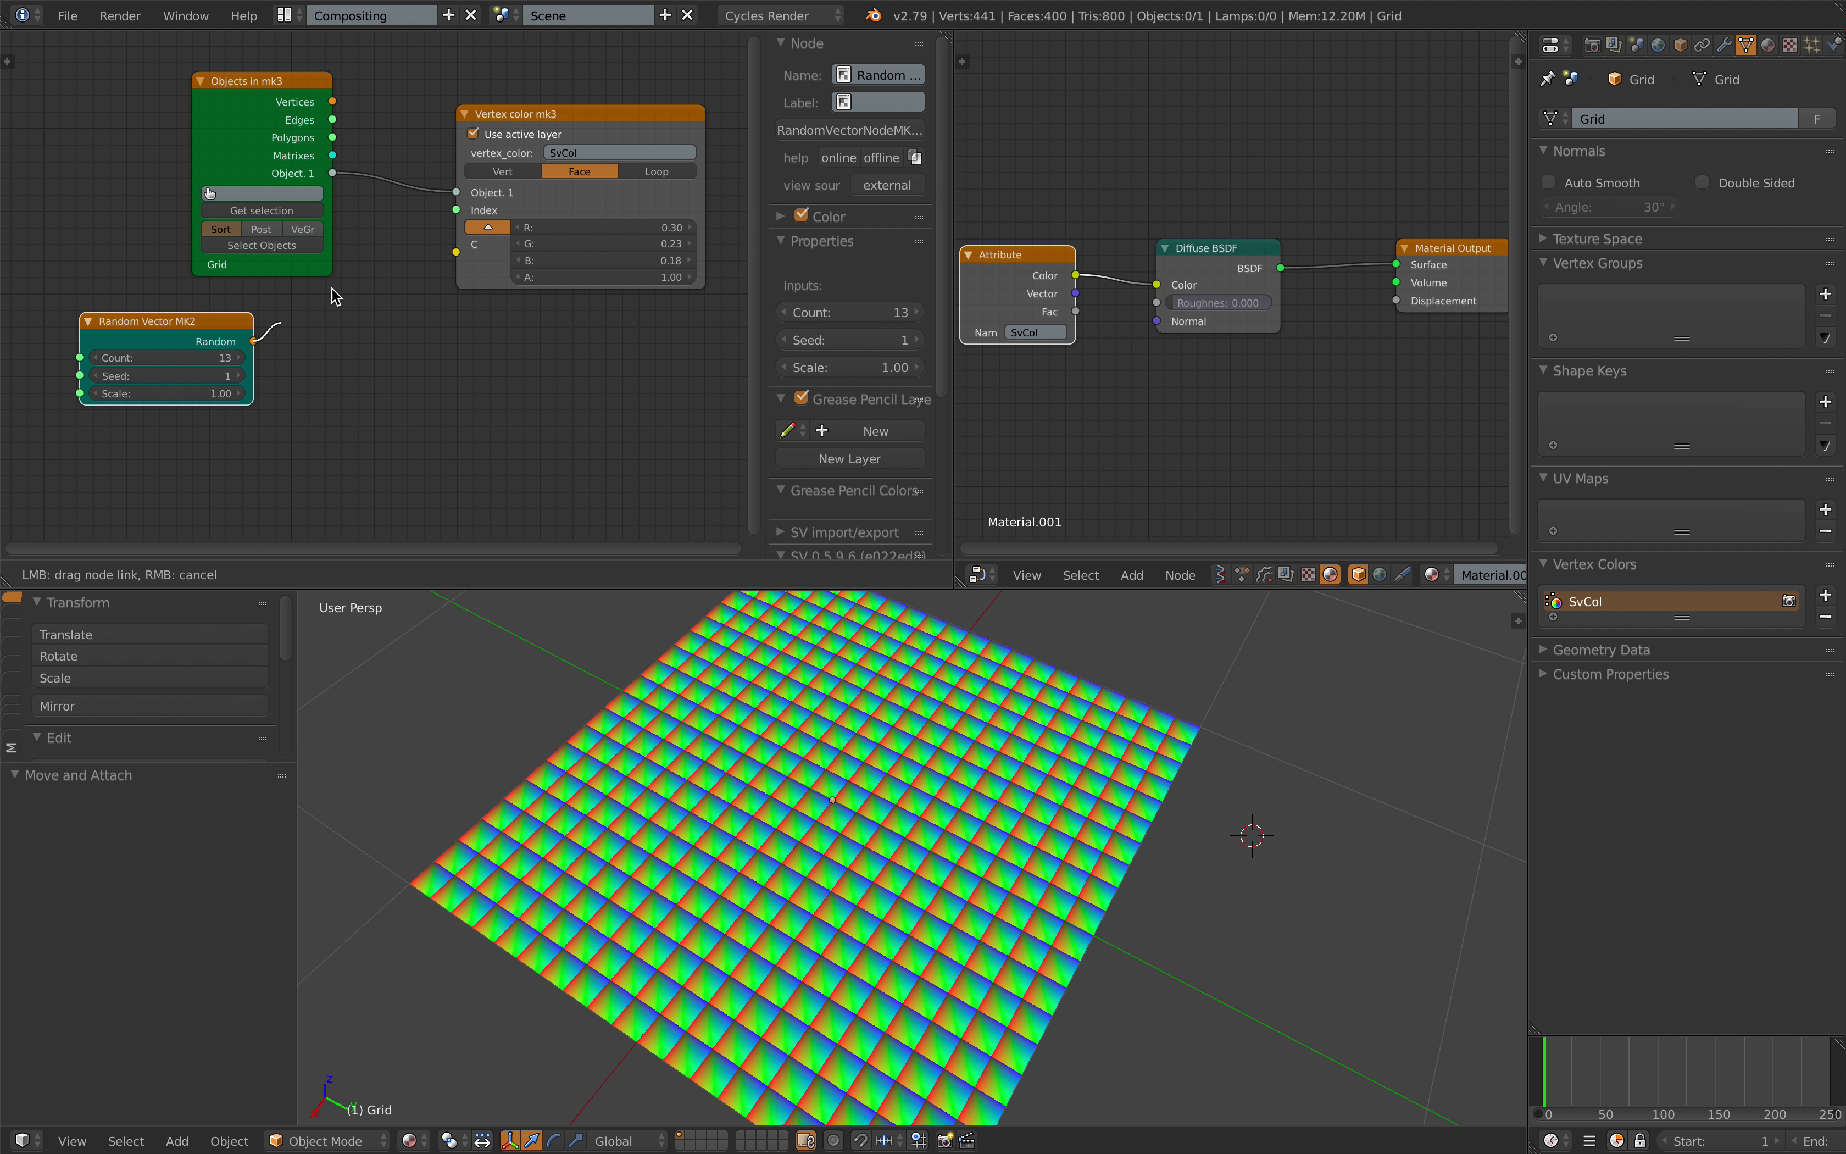
left_click_drag(455, 258, 456, 254)
- Raise the Random Vector MK2 count to 99, then reposition it and the Vertex color mk3 node
left_click_drag(226, 357, 302, 358)
middle_click_drag(434, 330, 463, 386)
scroll(382, 362, "up", 1)
left_click_drag(239, 378, 289, 367)
middle_click_drag(287, 366, 236, 349)
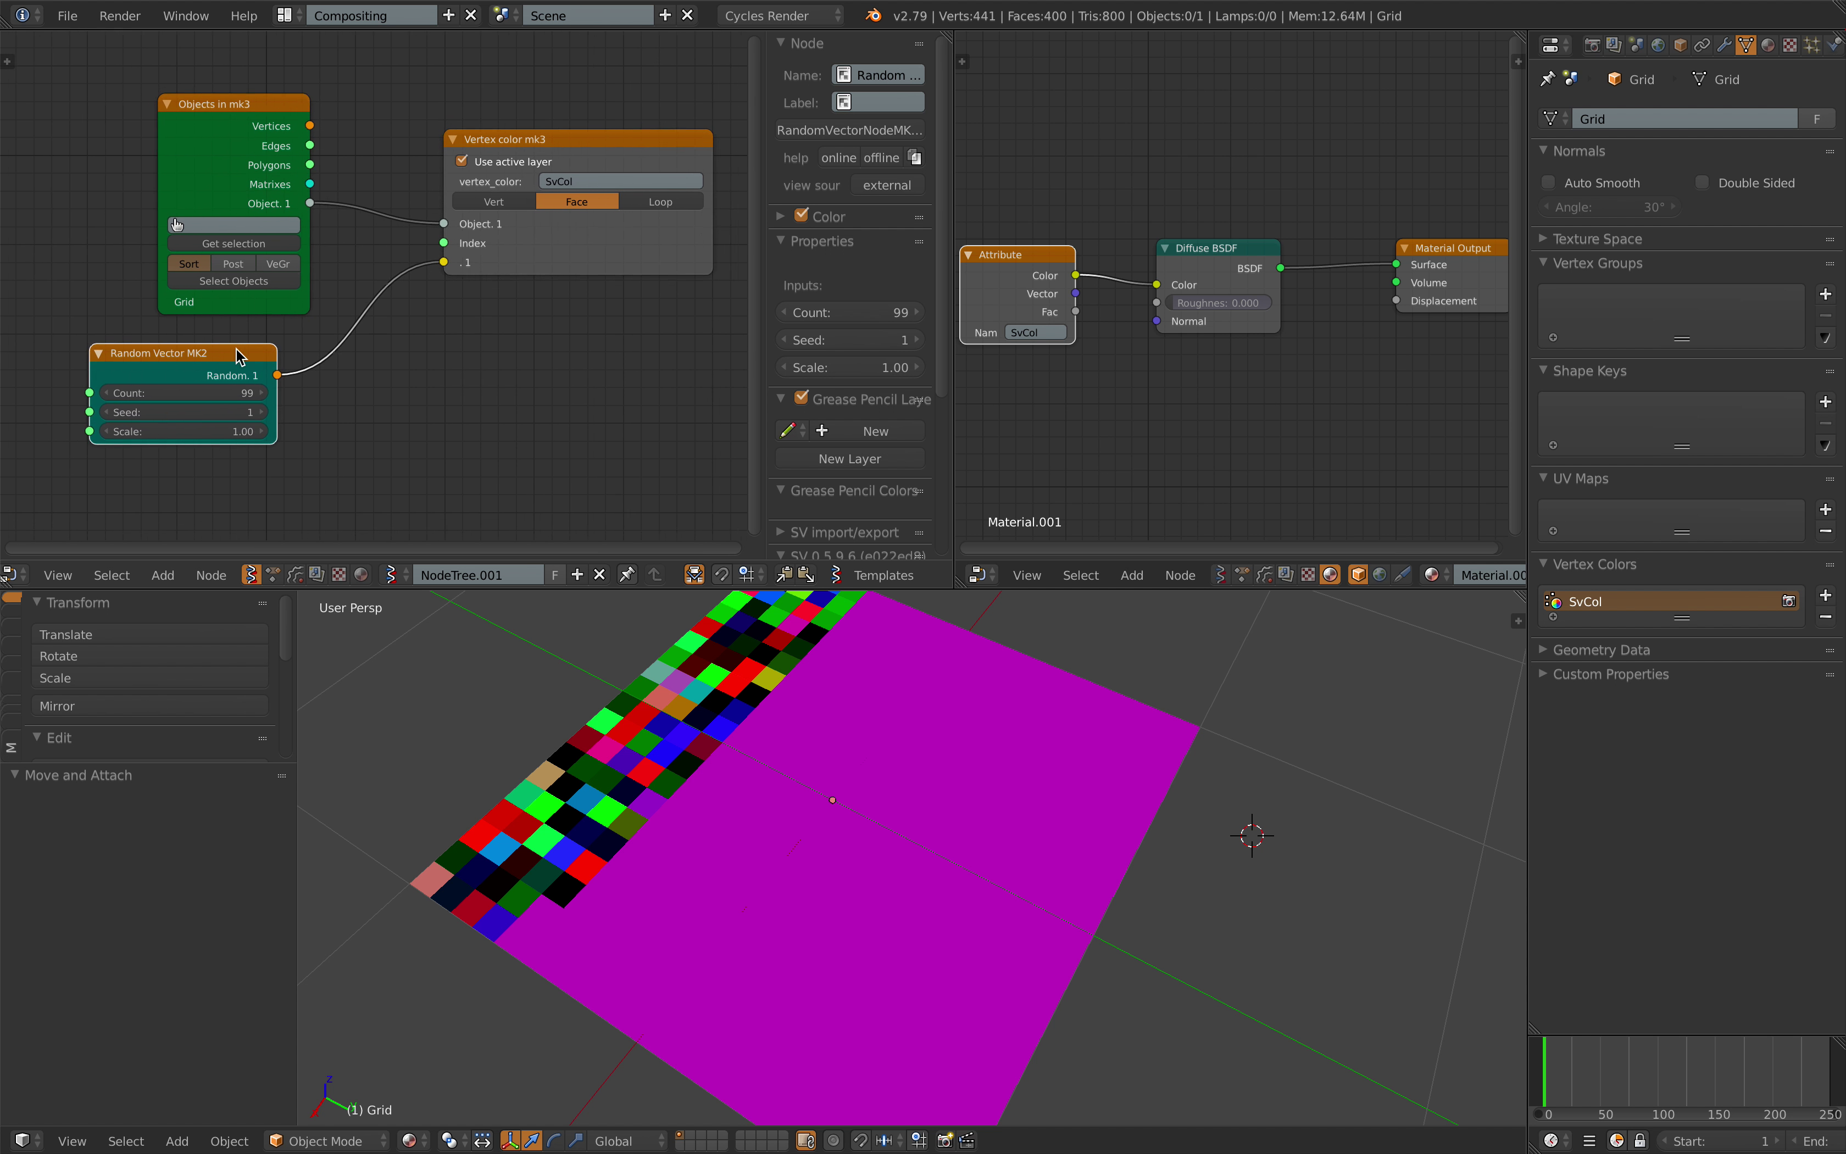
scroll(236, 359, "up", 2)
scroll(373, 386, "down", 4)
middle_click_drag(366, 392, 340, 398)
left_click_drag(511, 271, 547, 258)
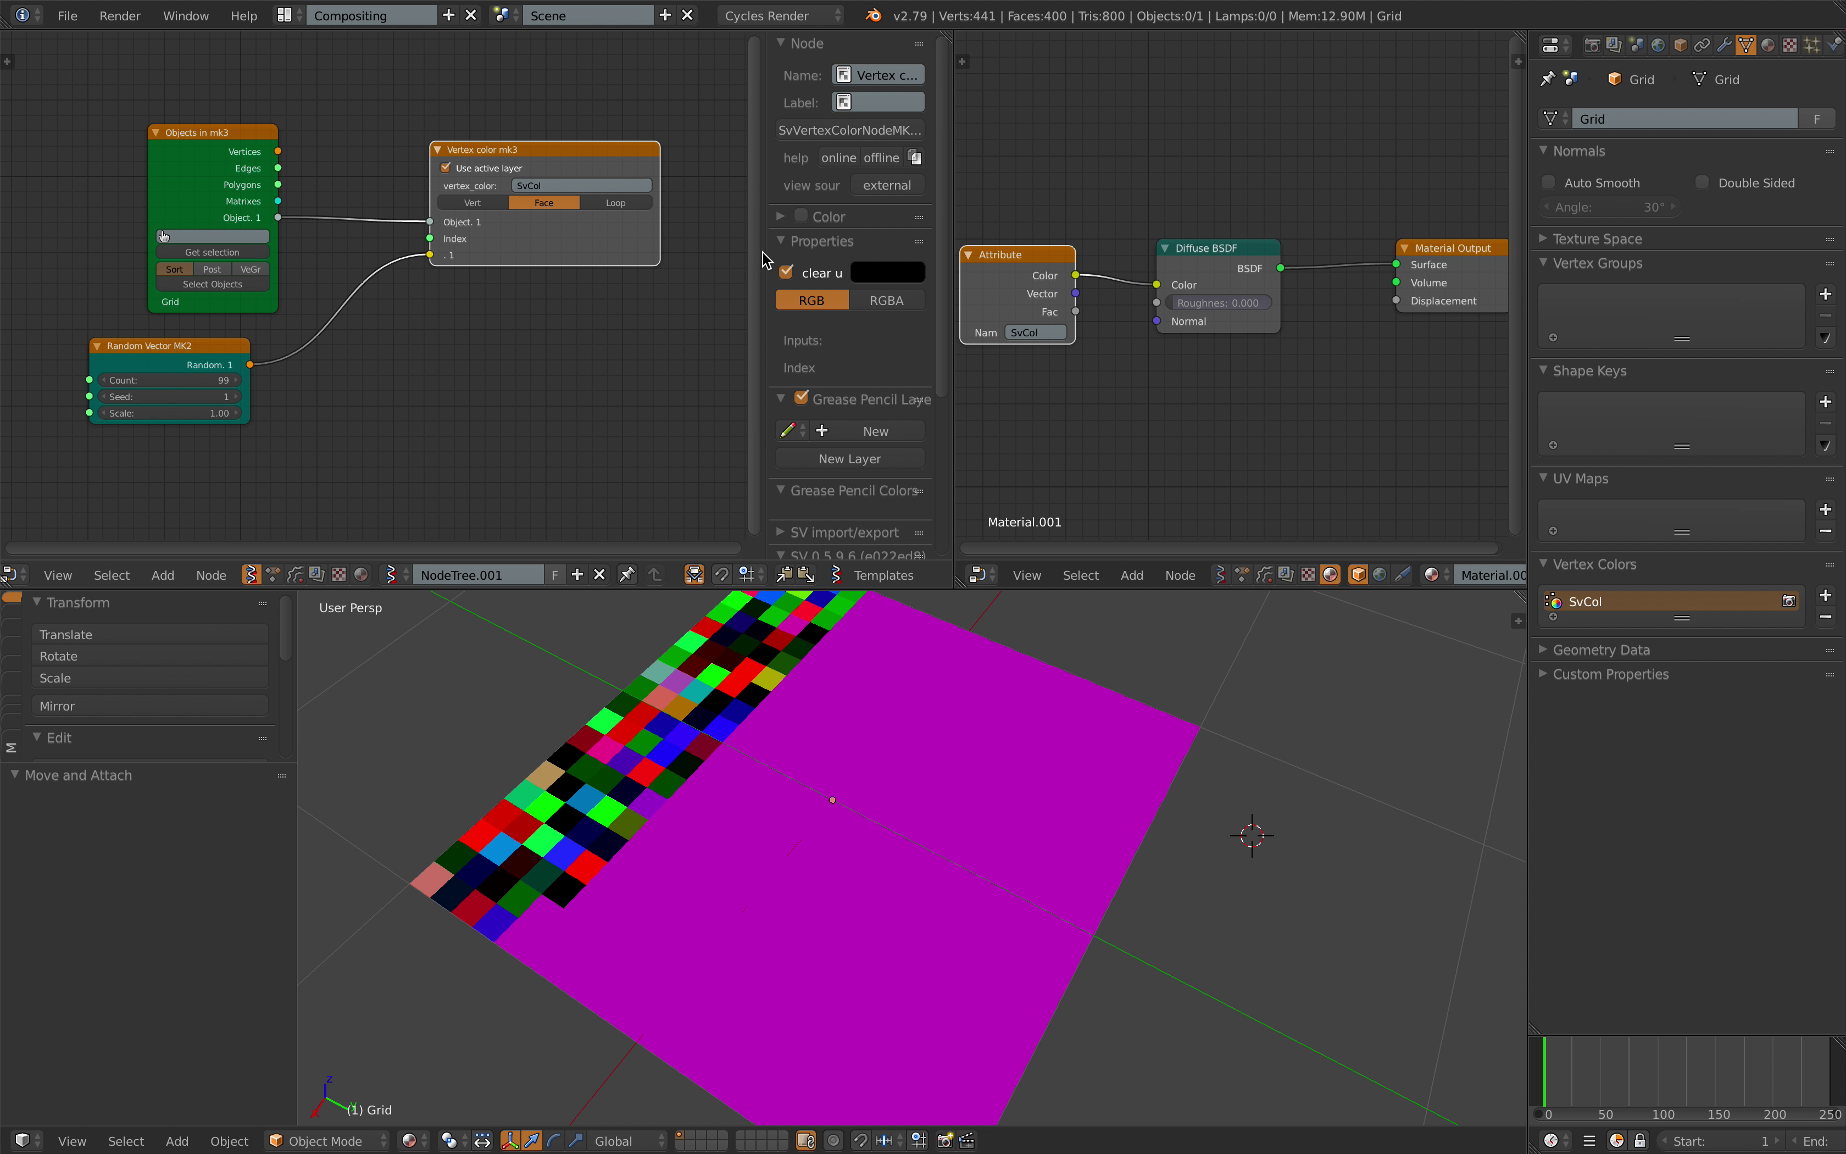
- Widen the node properties region, inspect the random colour link, nudge the Vertex color mk3 node, and save the file
left_click_drag(763, 259, 715, 259)
scroll(416, 342, "up", 5)
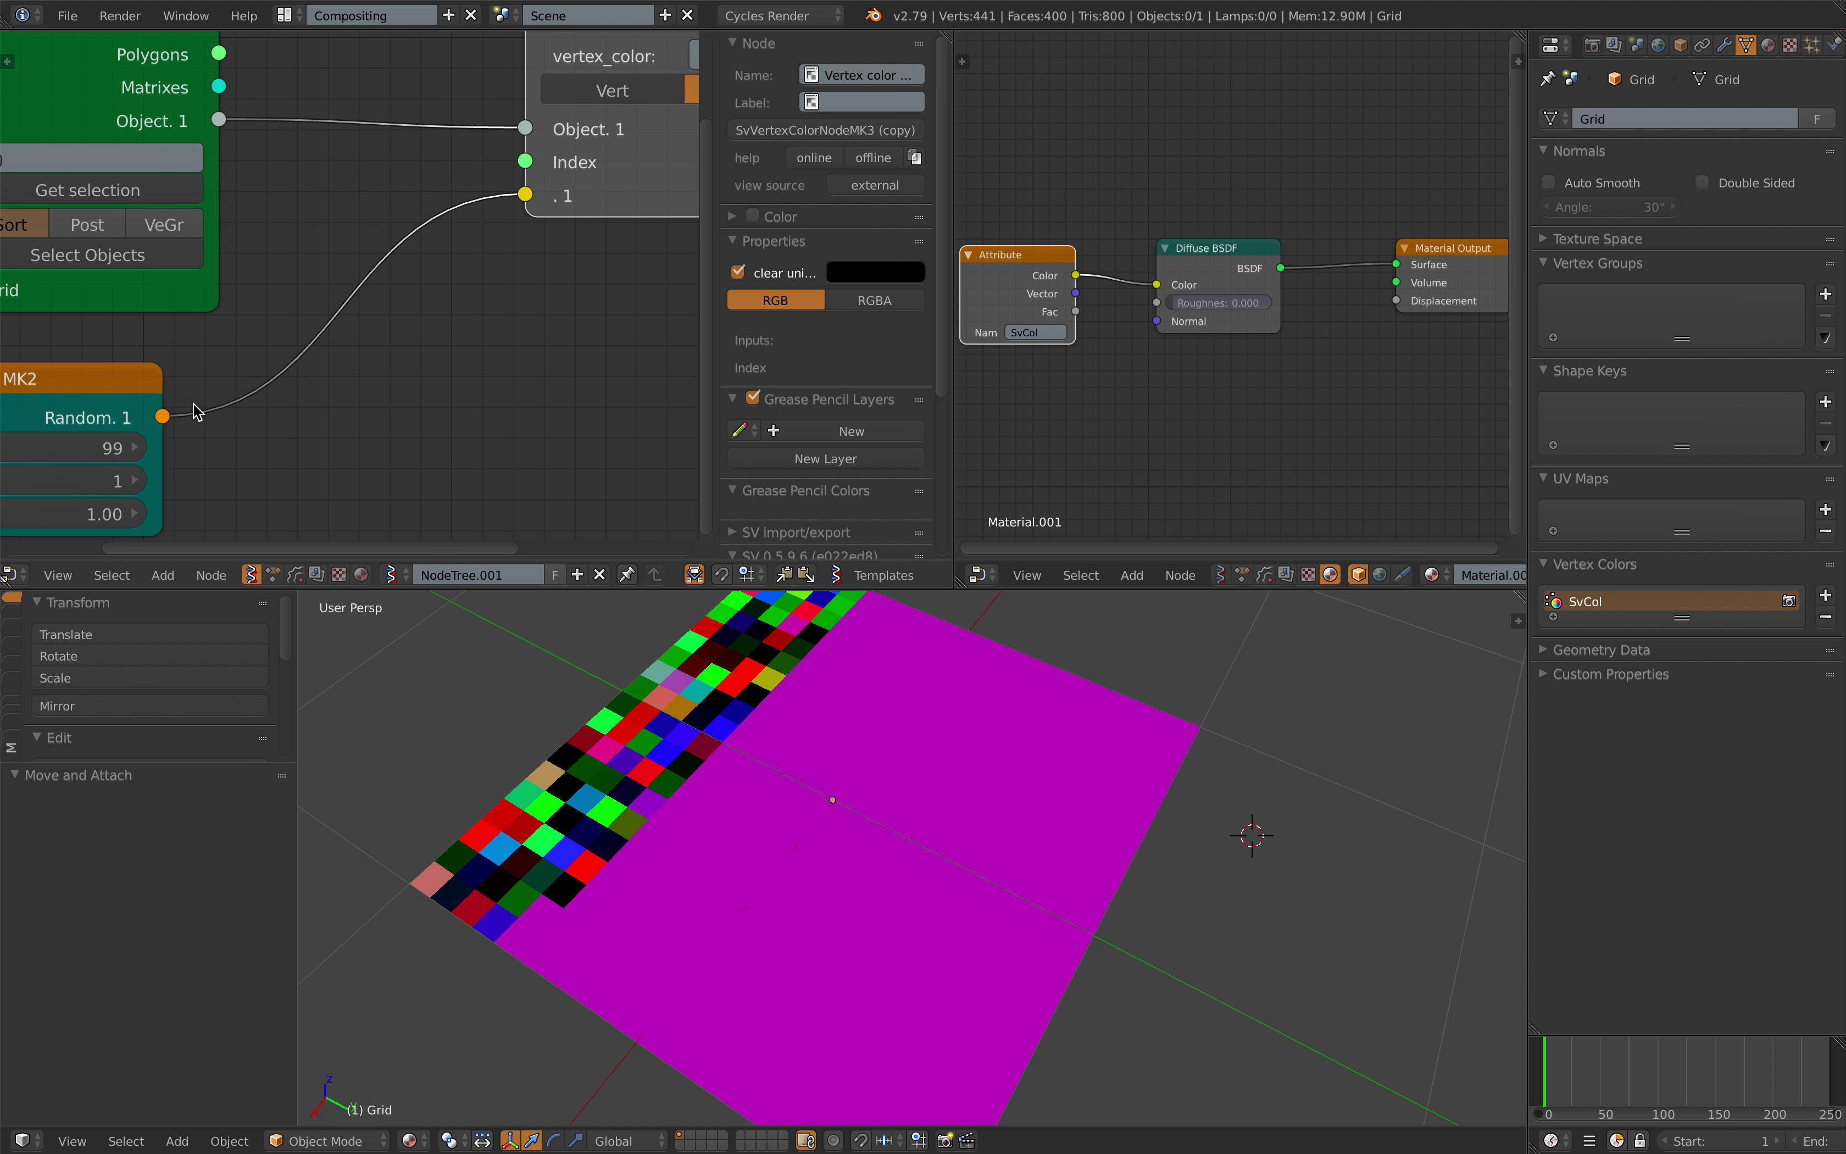
scroll(194, 404, "down", 3)
middle_click_drag(195, 404, 253, 390)
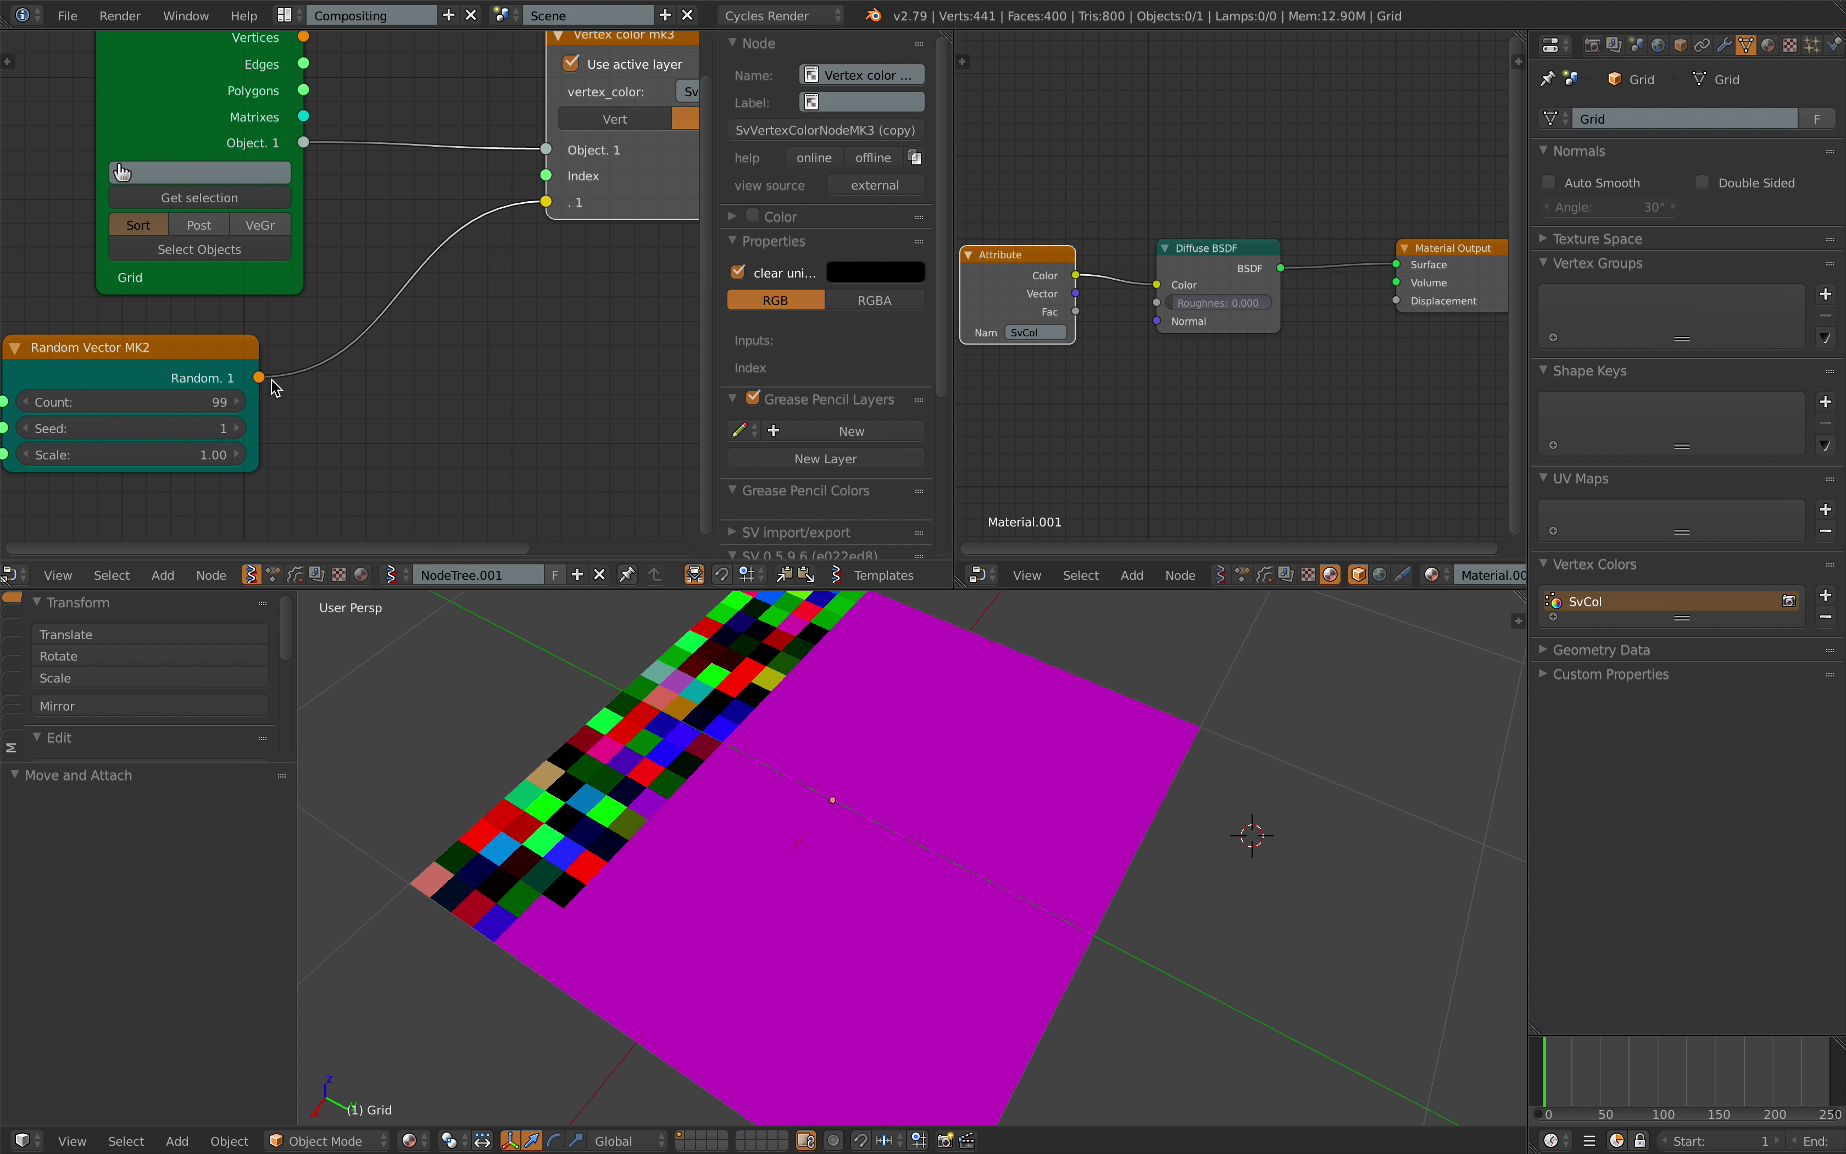
scroll(283, 384, "down", 1)
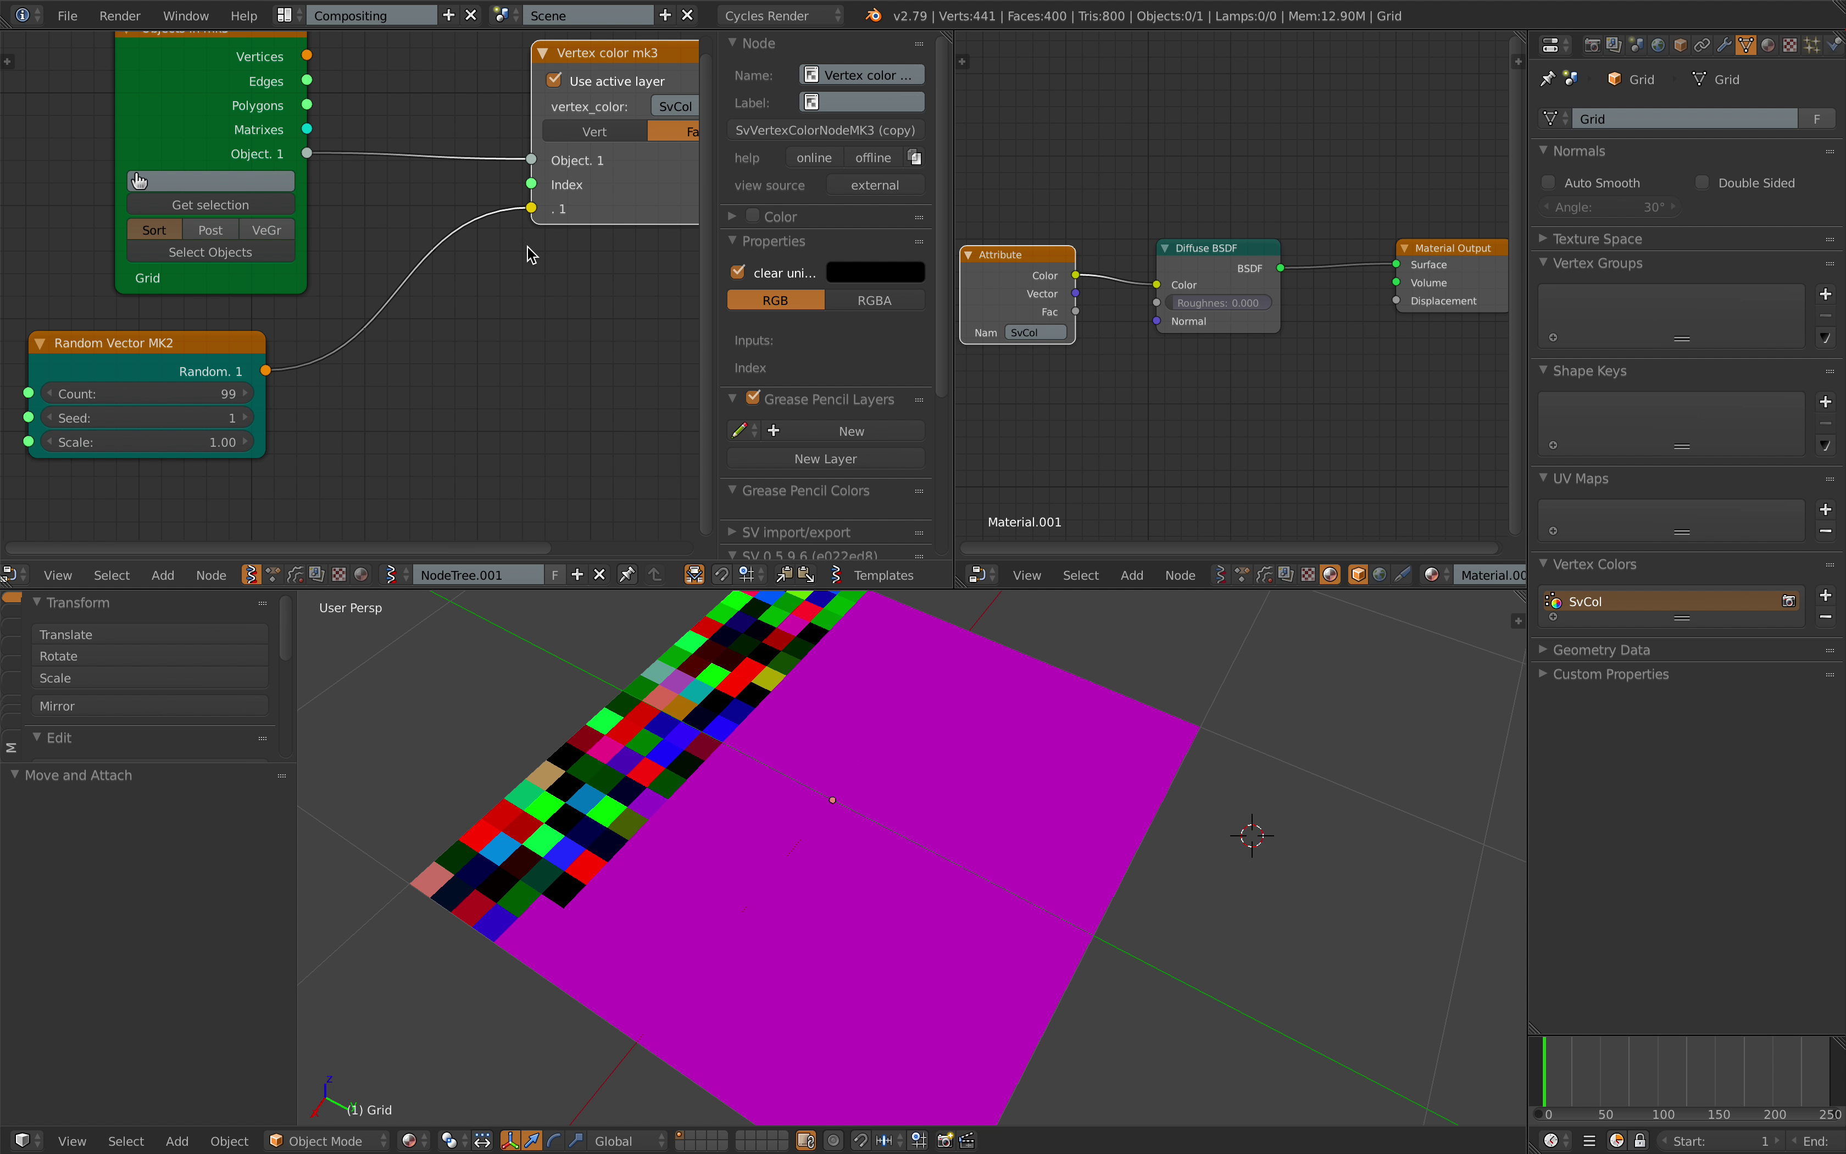
middle_click_drag(530, 254, 332, 288)
scroll(416, 260, "down", 2)
left_click_drag(458, 141, 452, 129)
middle_click_drag(316, 339, 324, 309)
key("ctrl+s")
left_click(322, 343)
- Search for "color in" and add a Color in MK1 node below the Vertex color mk3 node
key("alt+space")
type("color in")
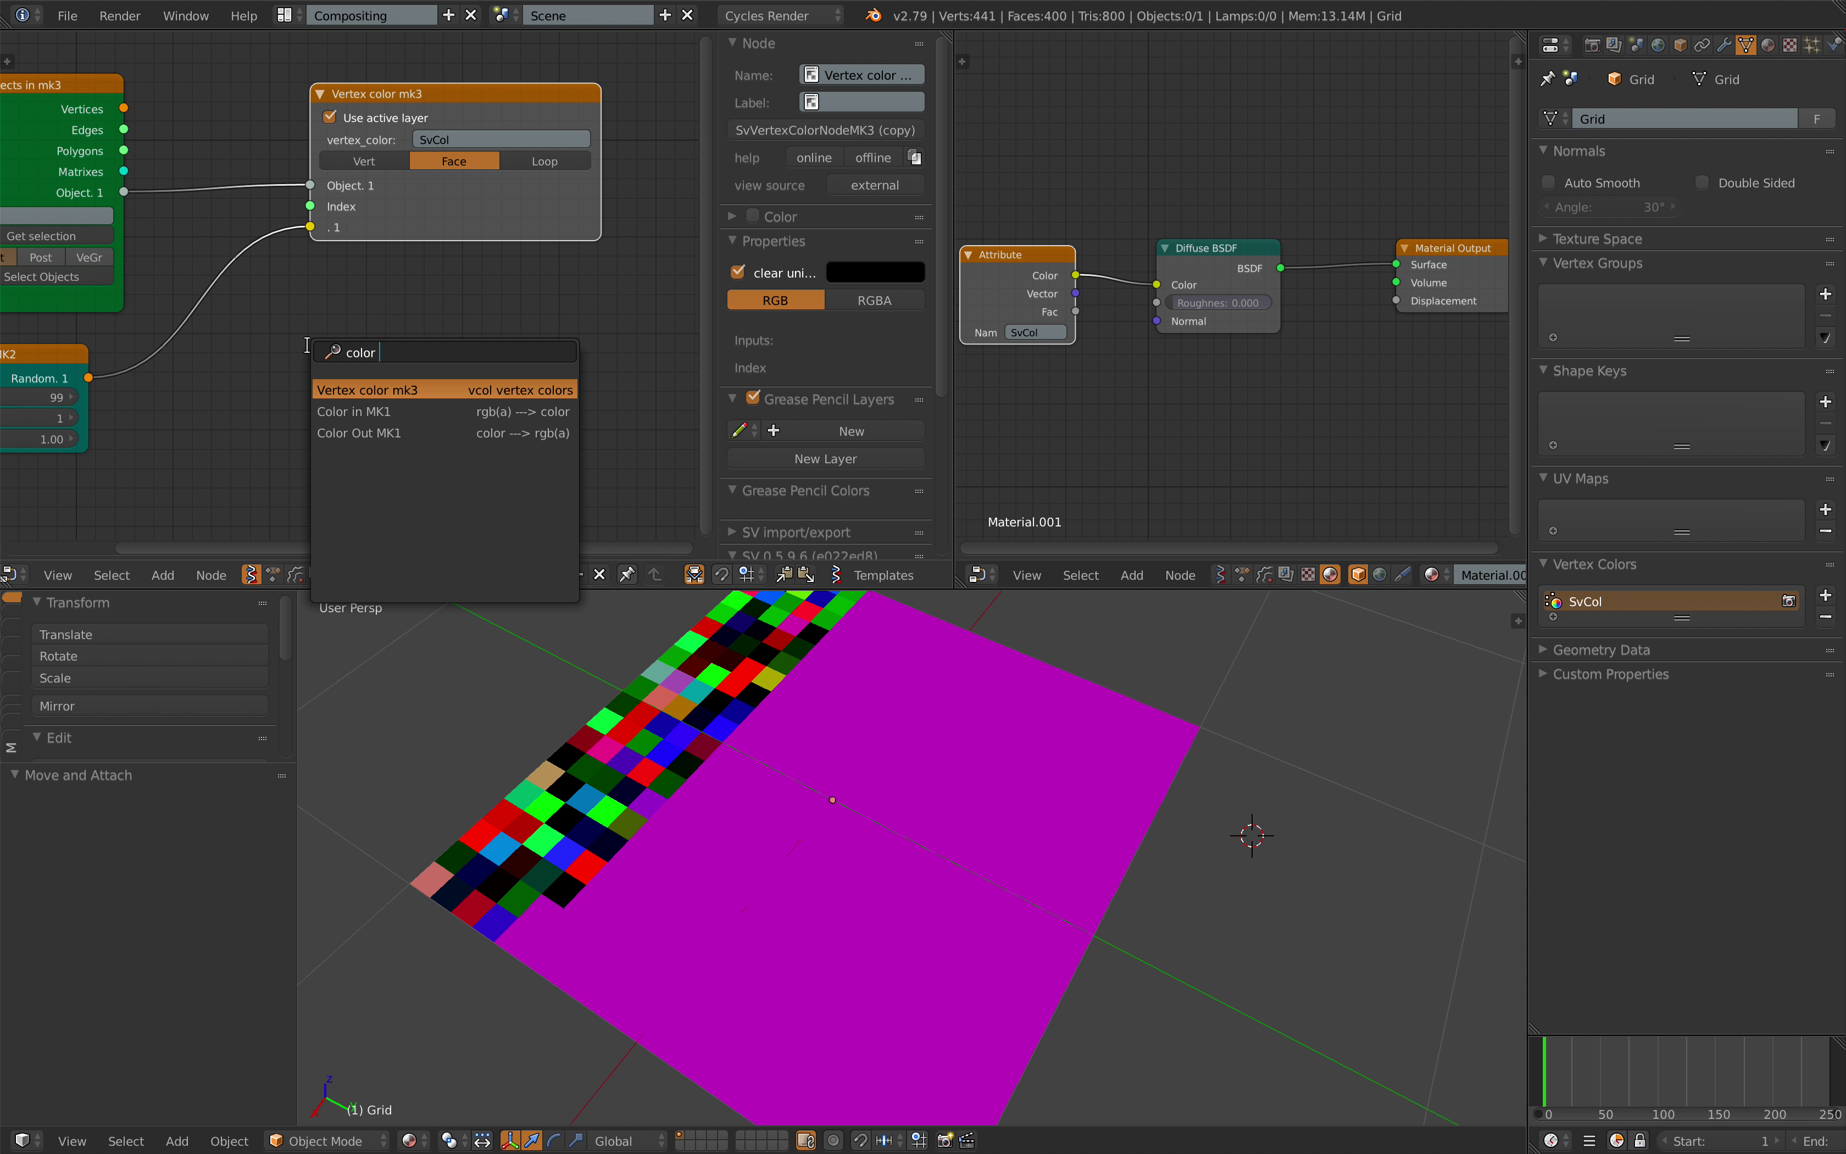
key("Return")
left_click(294, 347)
middle_click_drag(295, 348, 398, 307)
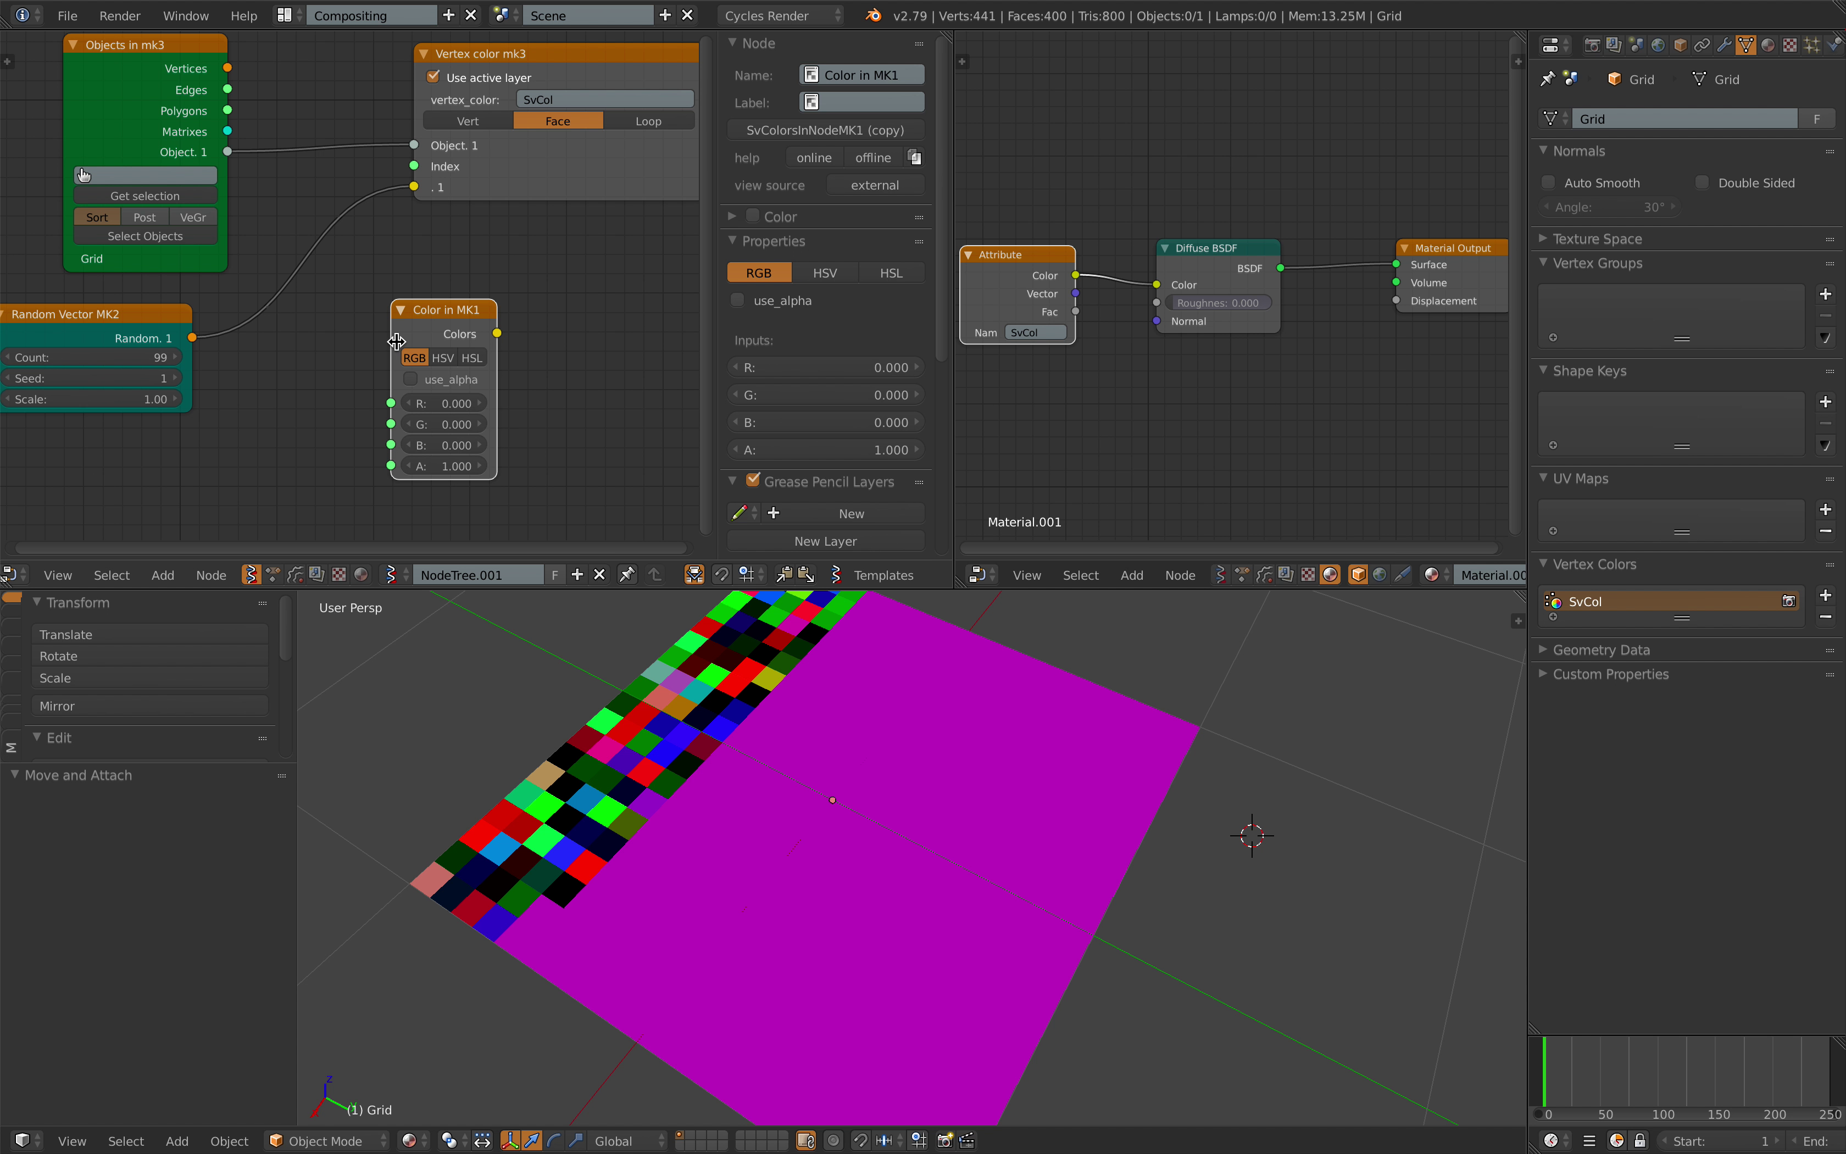
left_click_drag(397, 342, 462, 339)
key("alt+space")
type("vec")
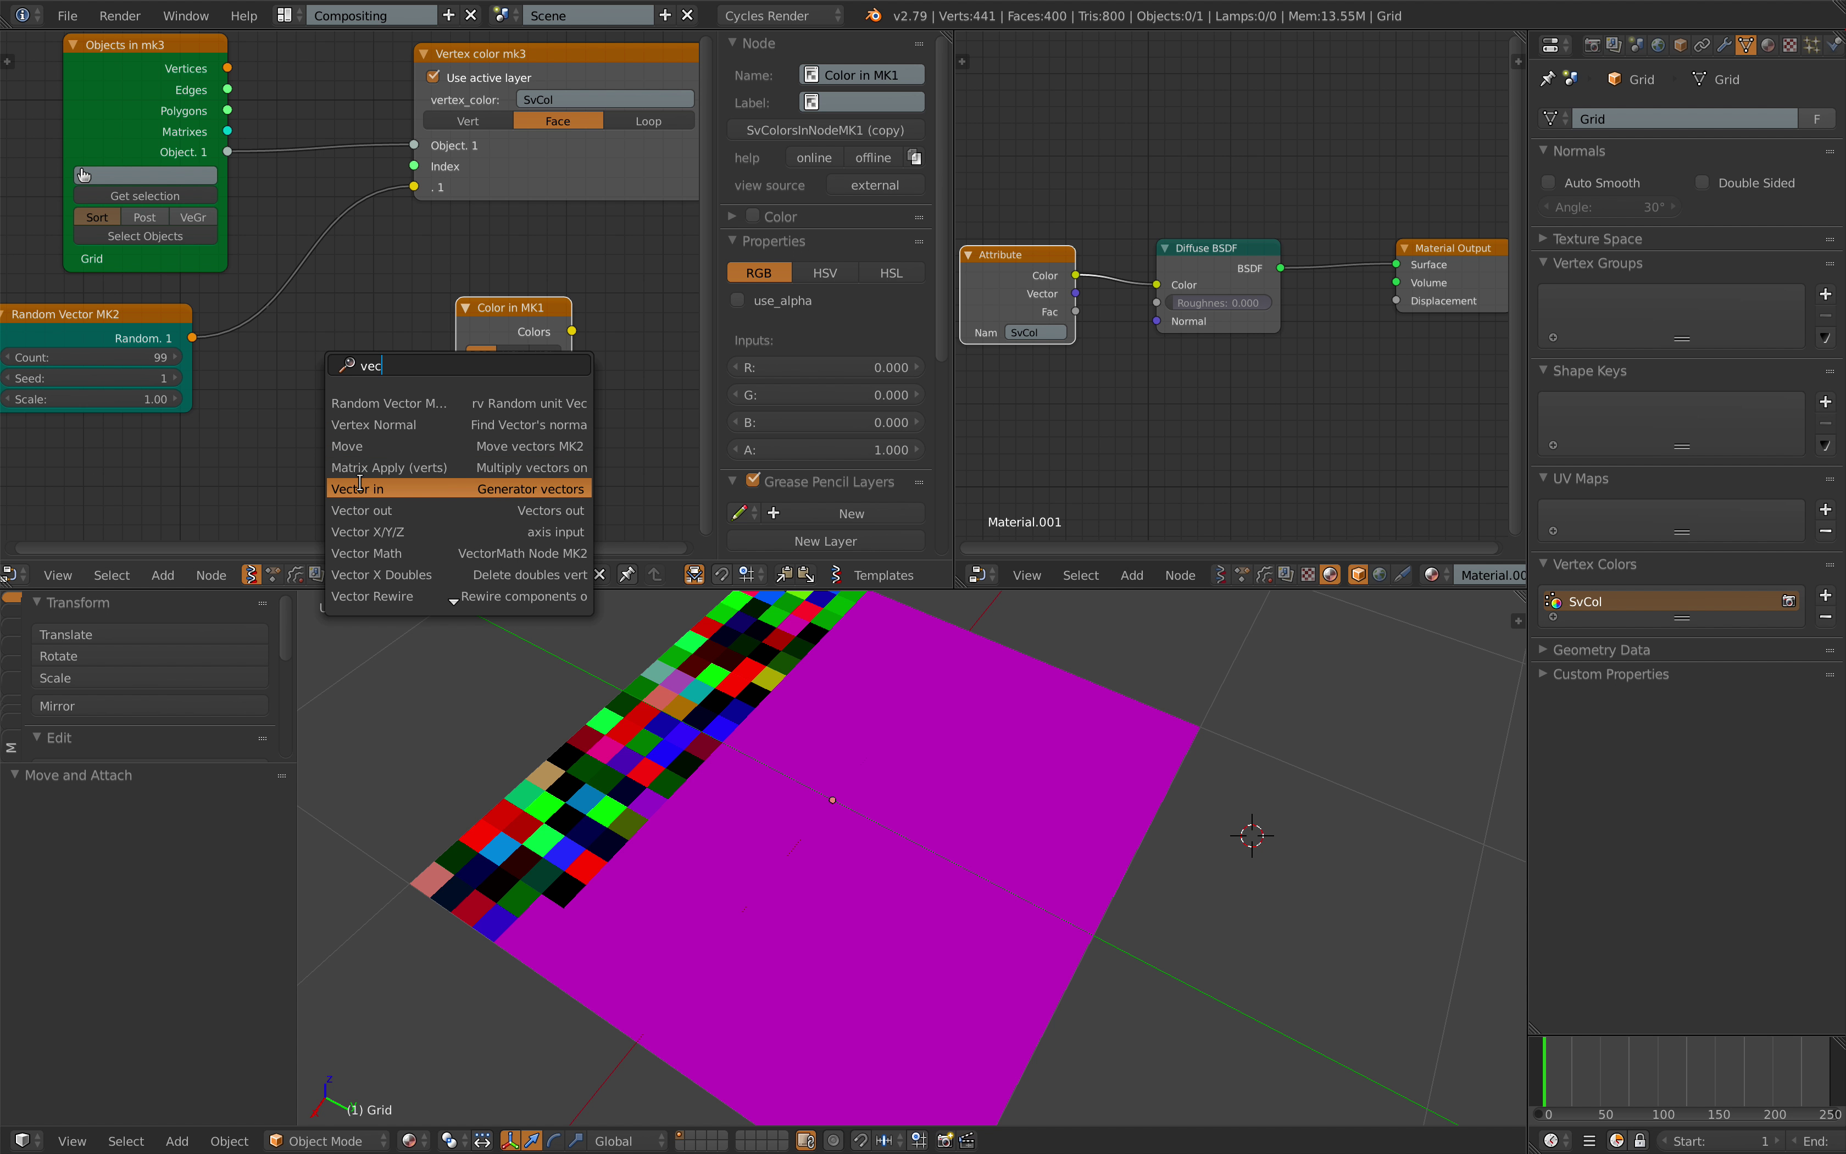
left_click(360, 489)
left_click(302, 351)
key("x")
- Search for "vec" and add a Vector out node between Random Vector MK2 and Color in MK1
key("alt+space")
type("vec")
left_click(356, 497)
left_click(285, 357)
- Route the random vectors through Vector out into Color in MK1's R, G and B inputs, and move Color in MK1 closer
left_click_drag(194, 338, 456, 400)
left_click_drag(455, 422, 356, 430)
left_click_drag(501, 363, 458, 363)
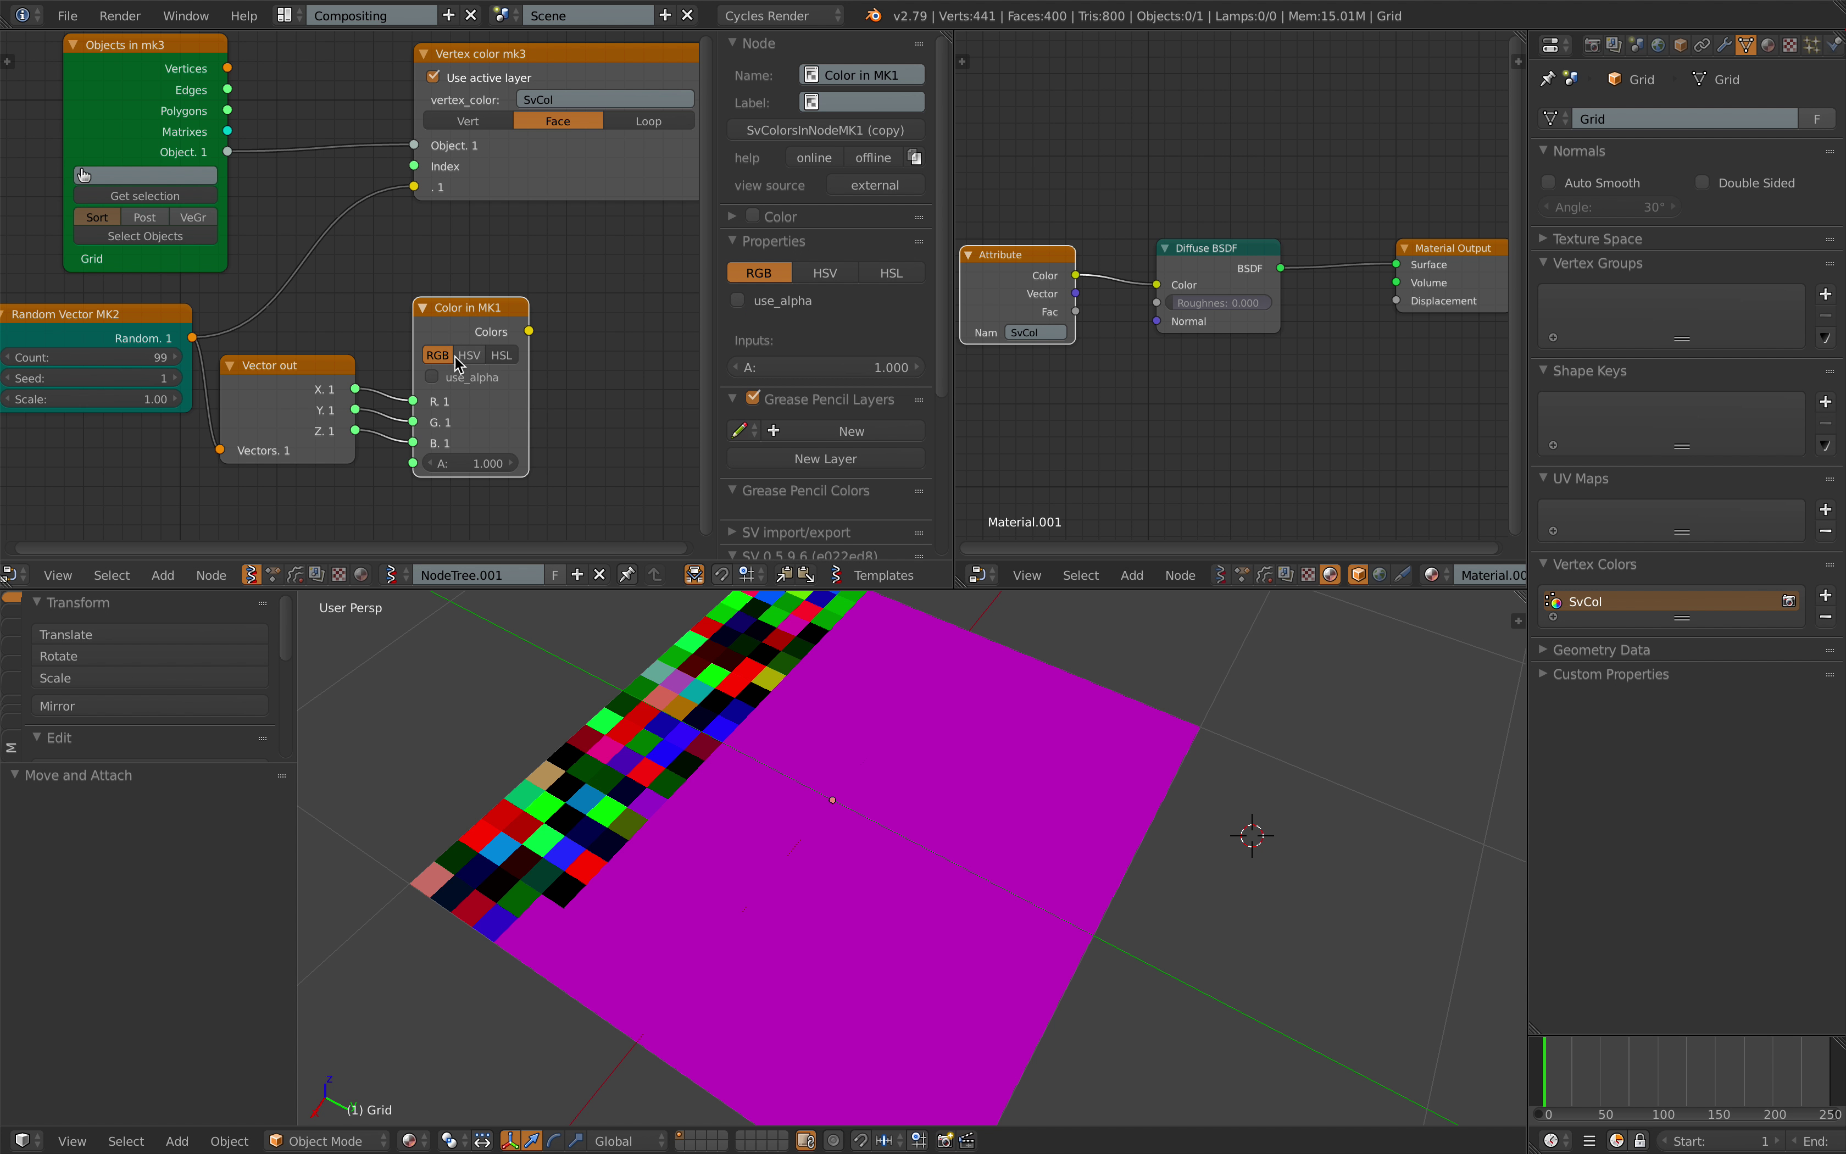
- Enable use_alpha on Color in MK1 and connect its Colors output to the Vertex color mk3 colour input
scroll(443, 404, "up", 1)
scroll(454, 403, "down", 1)
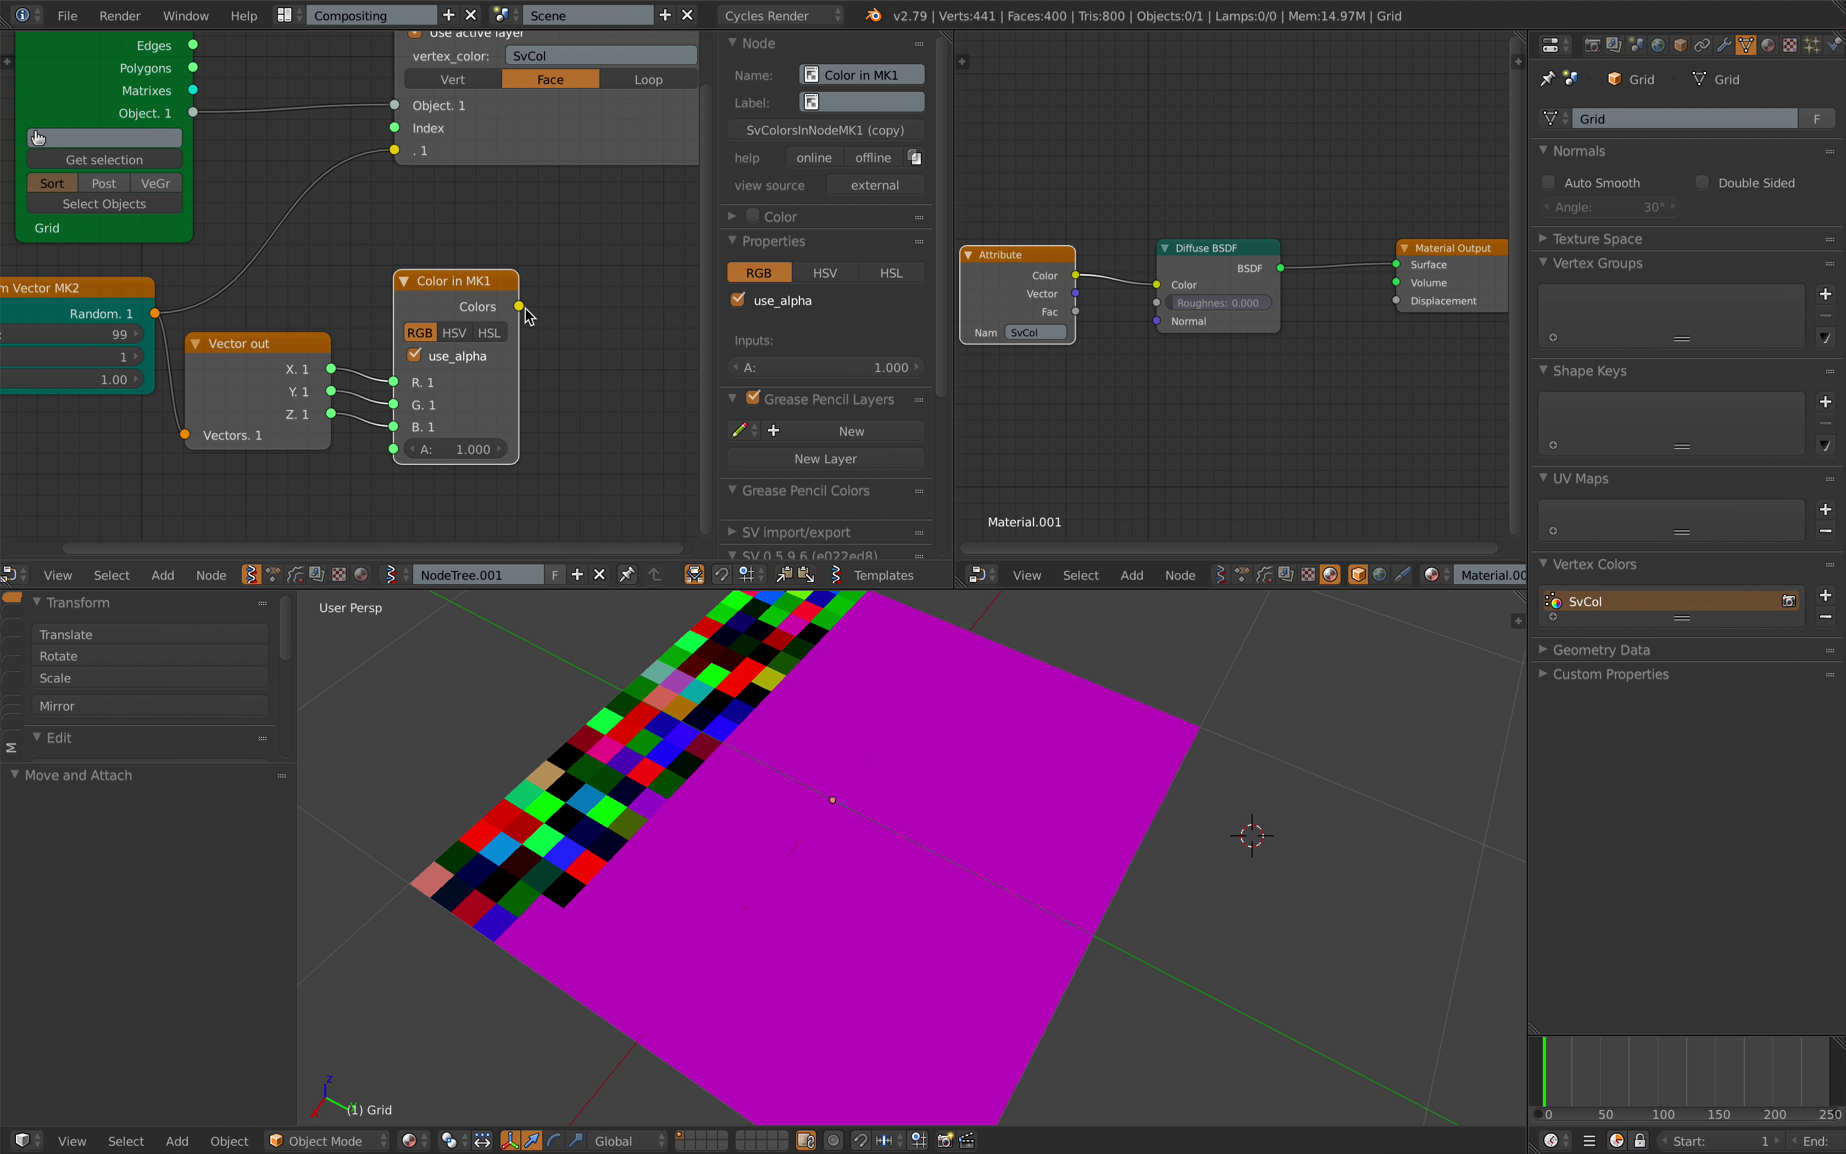
left_click_drag(520, 306, 633, 238)
left_click_drag(405, 154, 403, 153)
scroll(520, 221, "down", 2)
middle_click_drag(521, 221, 532, 243)
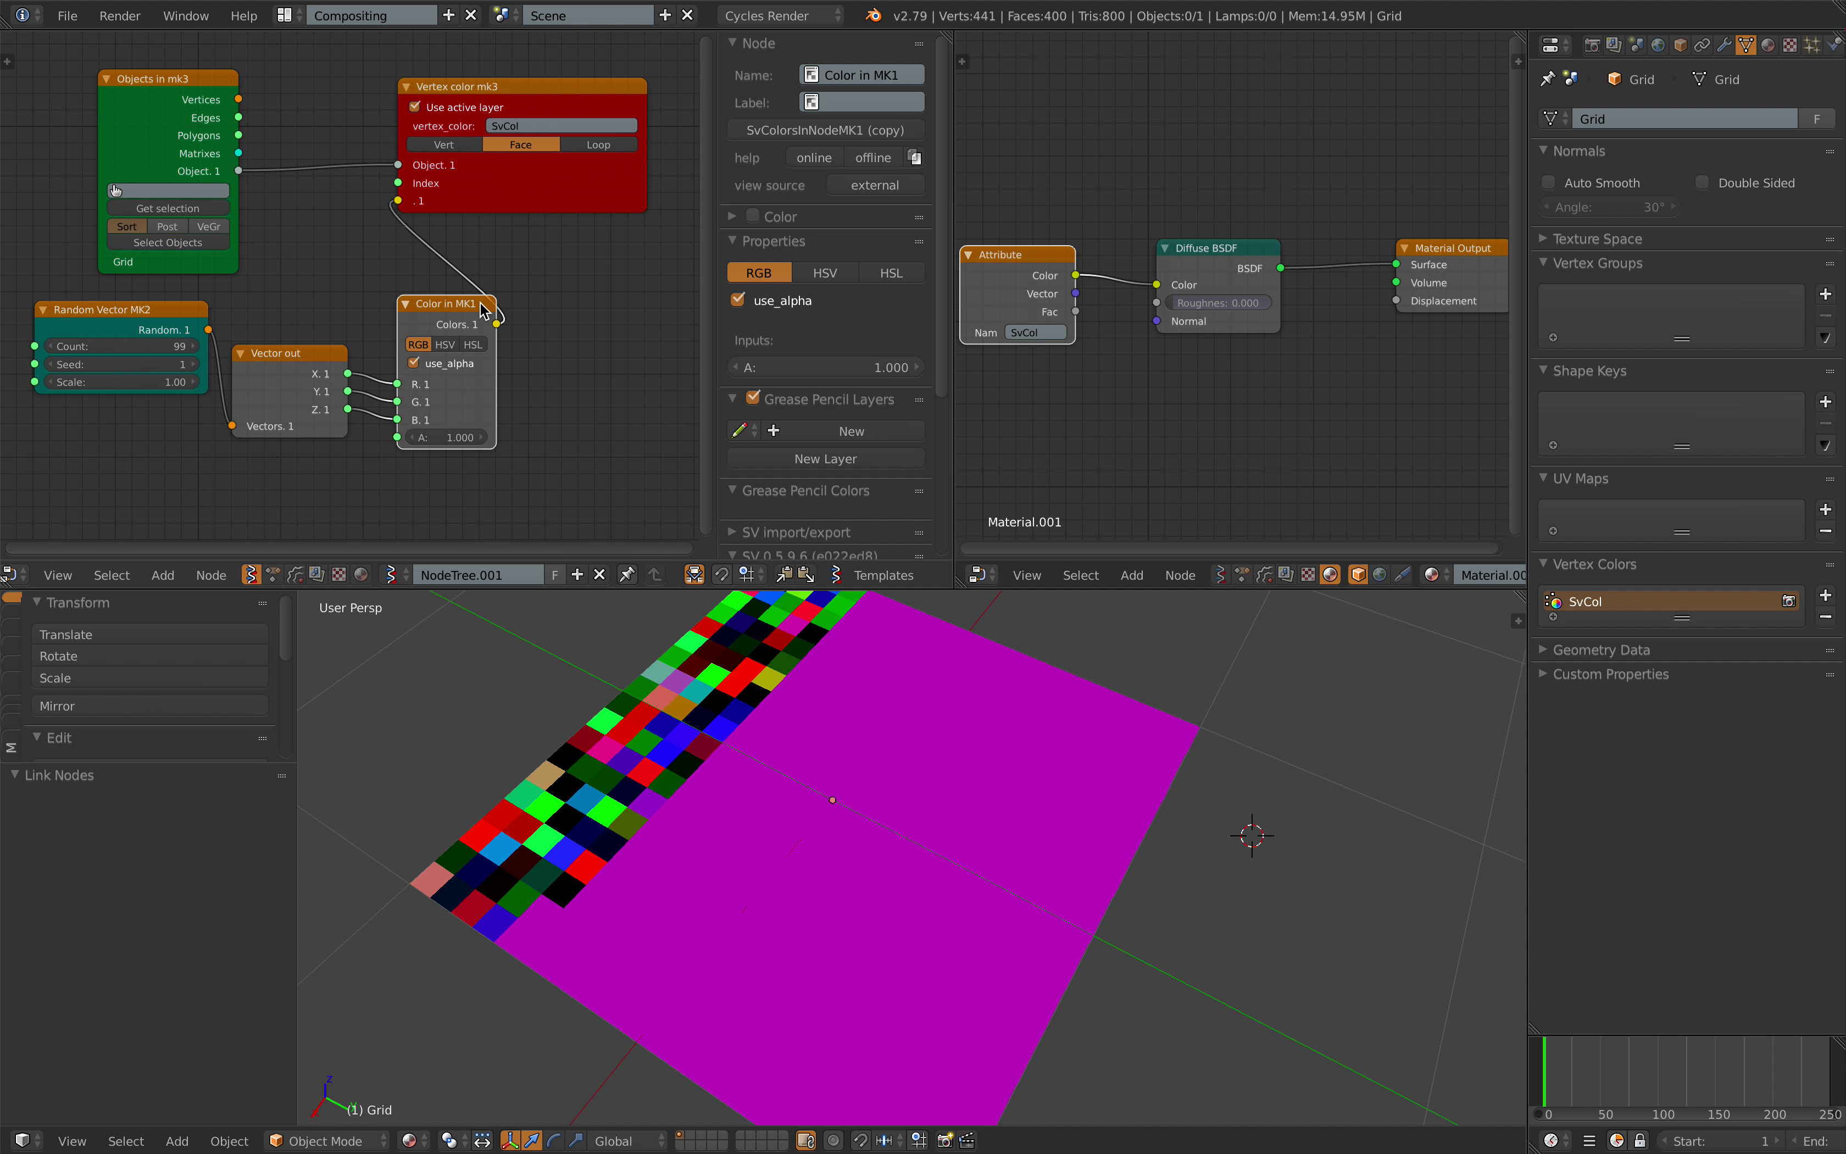
- Move Vertex color mk3 away from Color in MK1 and alternate it between RGB and RGBA, ending on RGBA
left_click_drag(483, 302, 470, 283)
left_click_drag(517, 177, 554, 199)
middle_click_drag(569, 223, 511, 236)
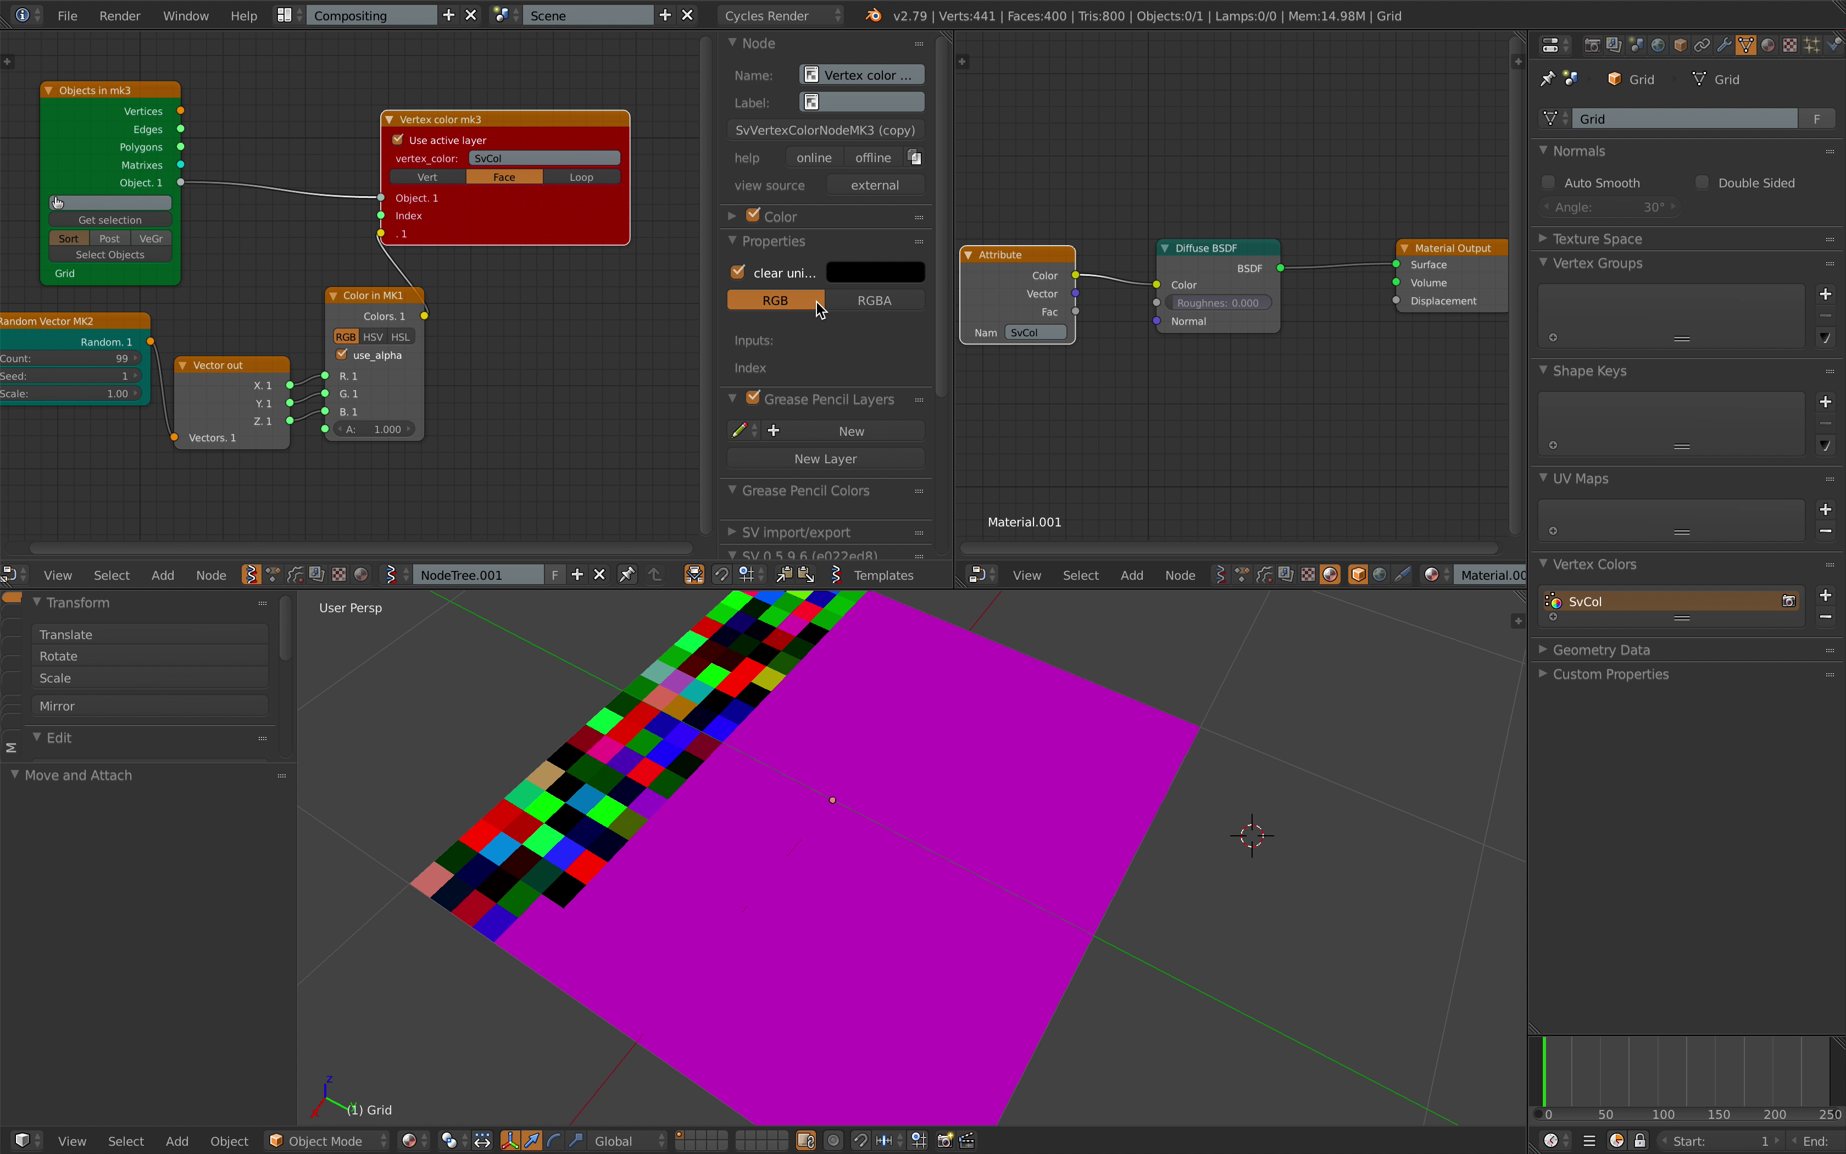
left_click(857, 305)
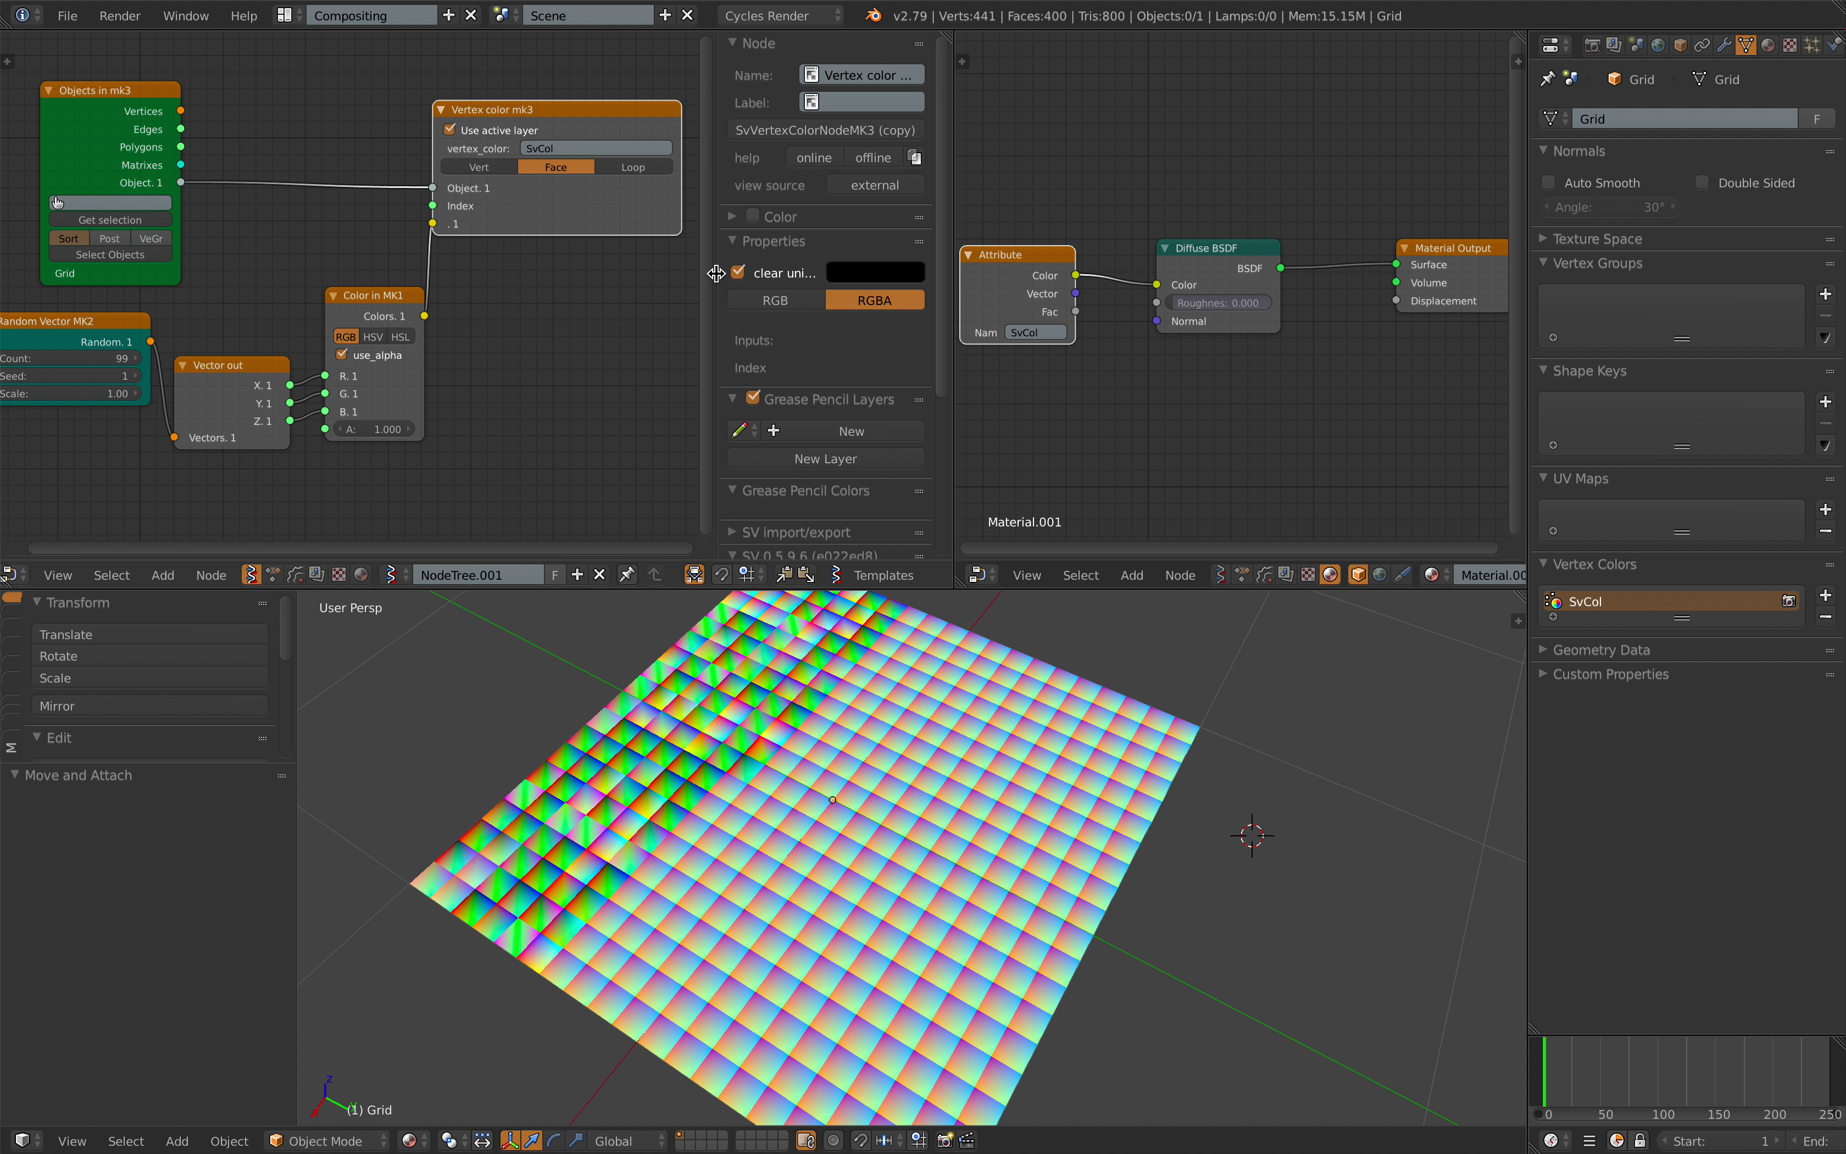
left_click(775, 301)
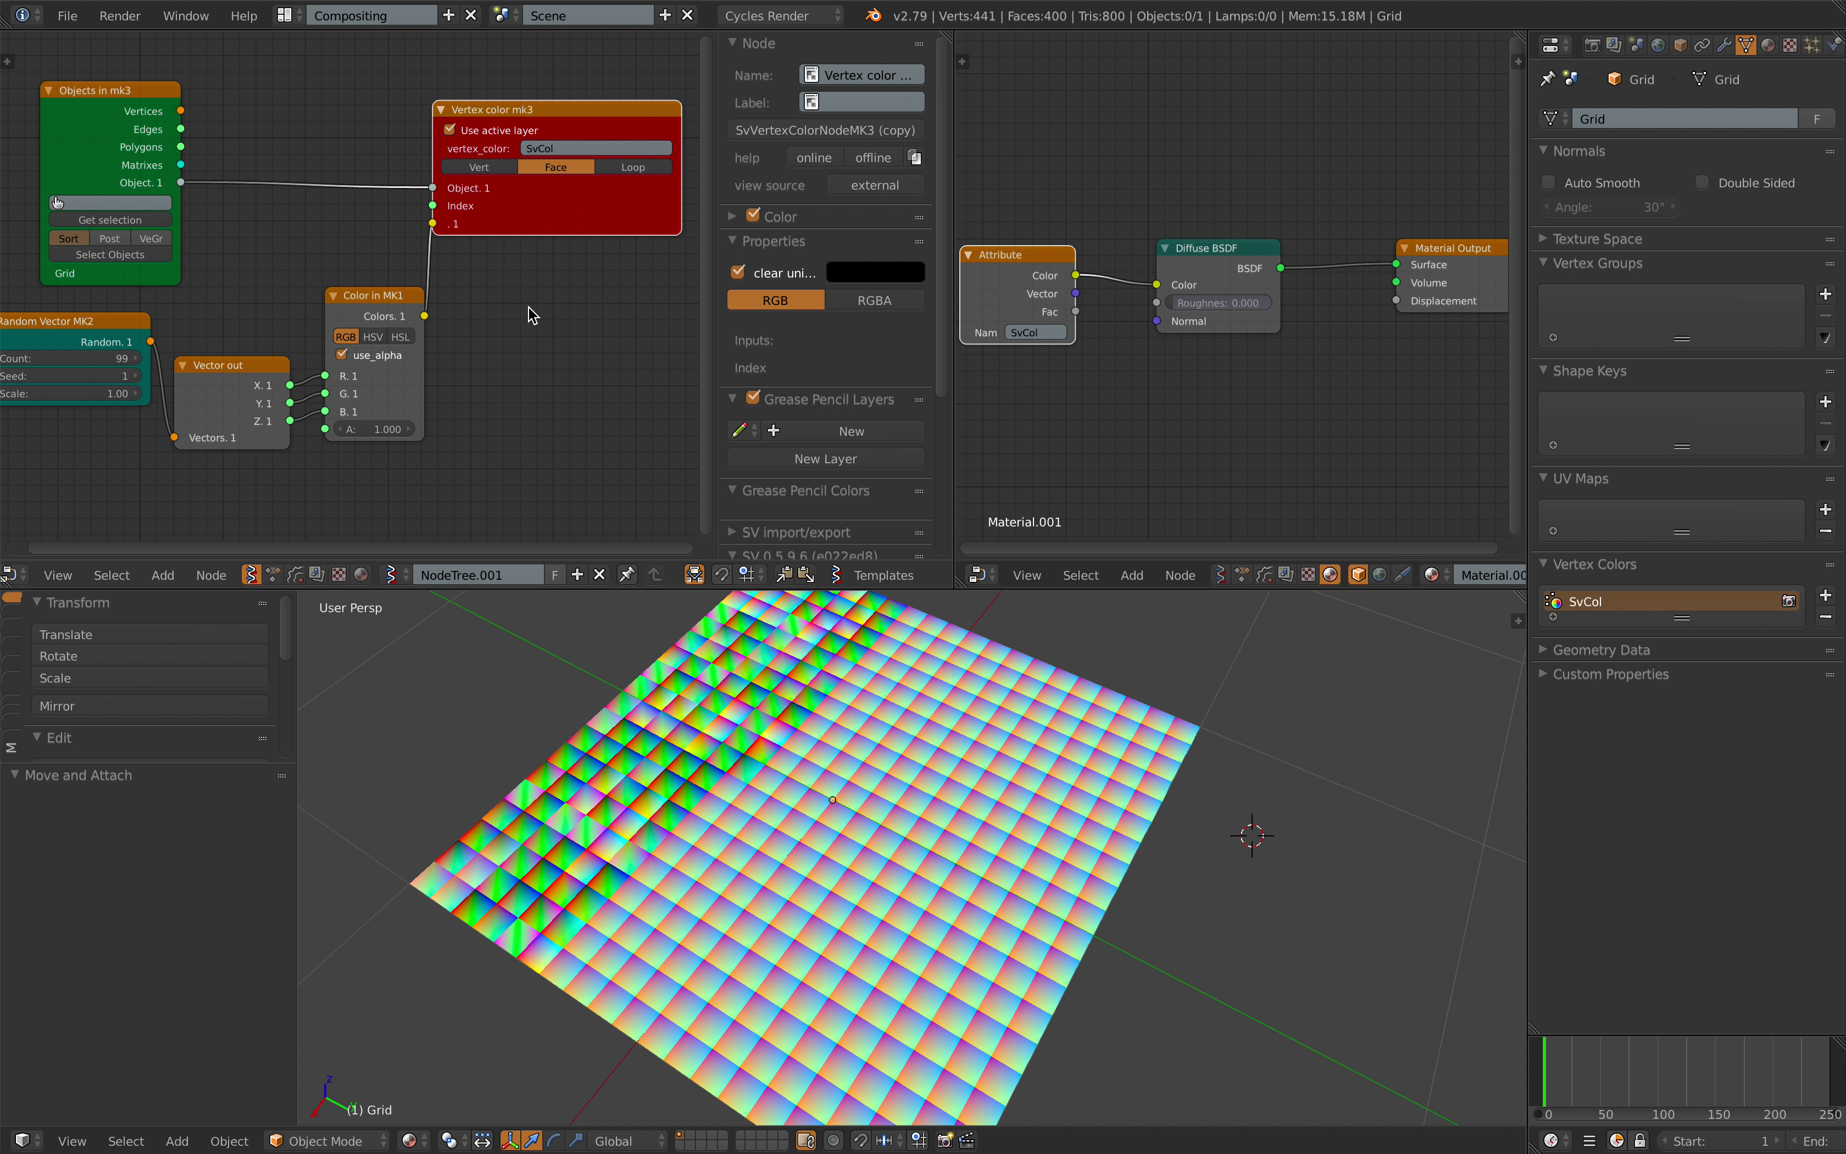
left_click(831, 302)
scroll(513, 235, "down", 1)
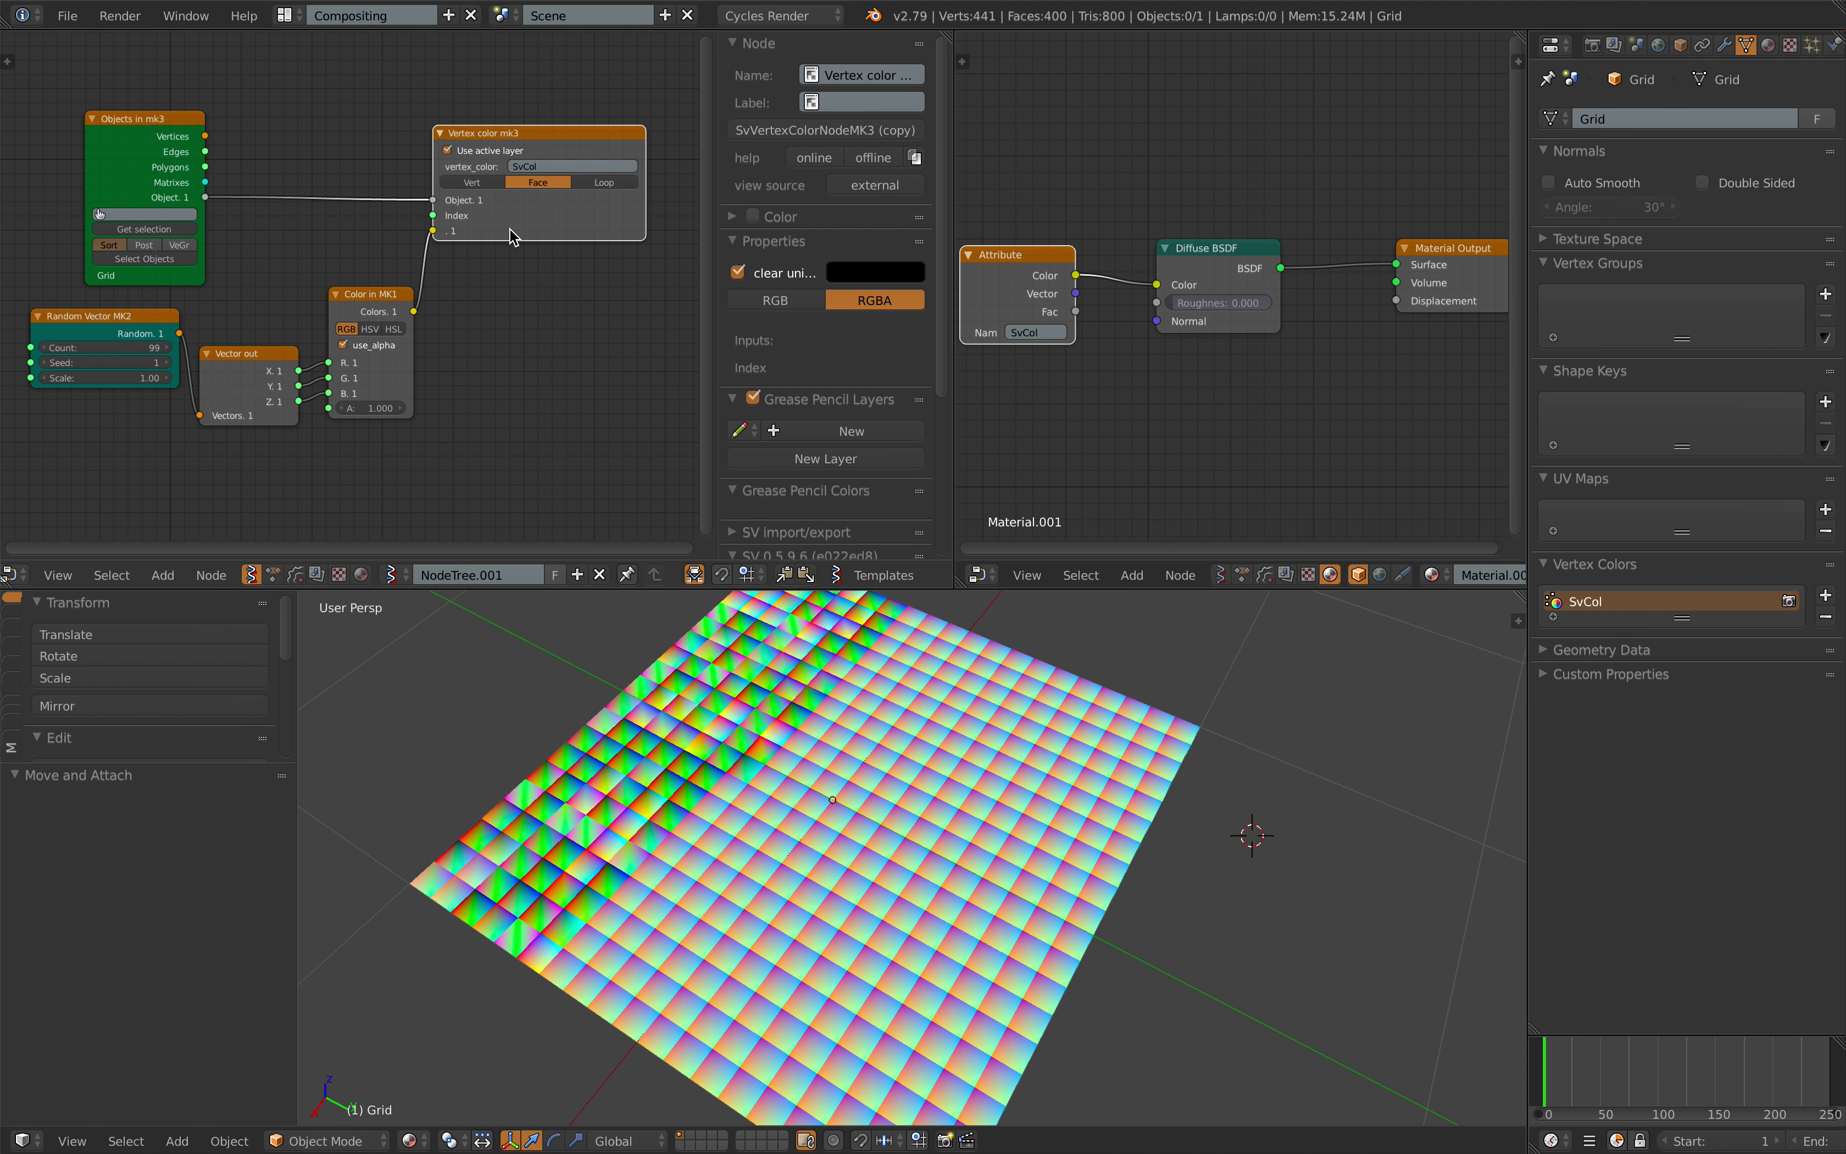
- Set Random Vector MK2's Count to 157 and adjust the placement of the Color in MK1 and Vertex color mk3 nodes
left_click_drag(114, 347, 412, 588)
middle_click_drag(535, 672, 738, 825)
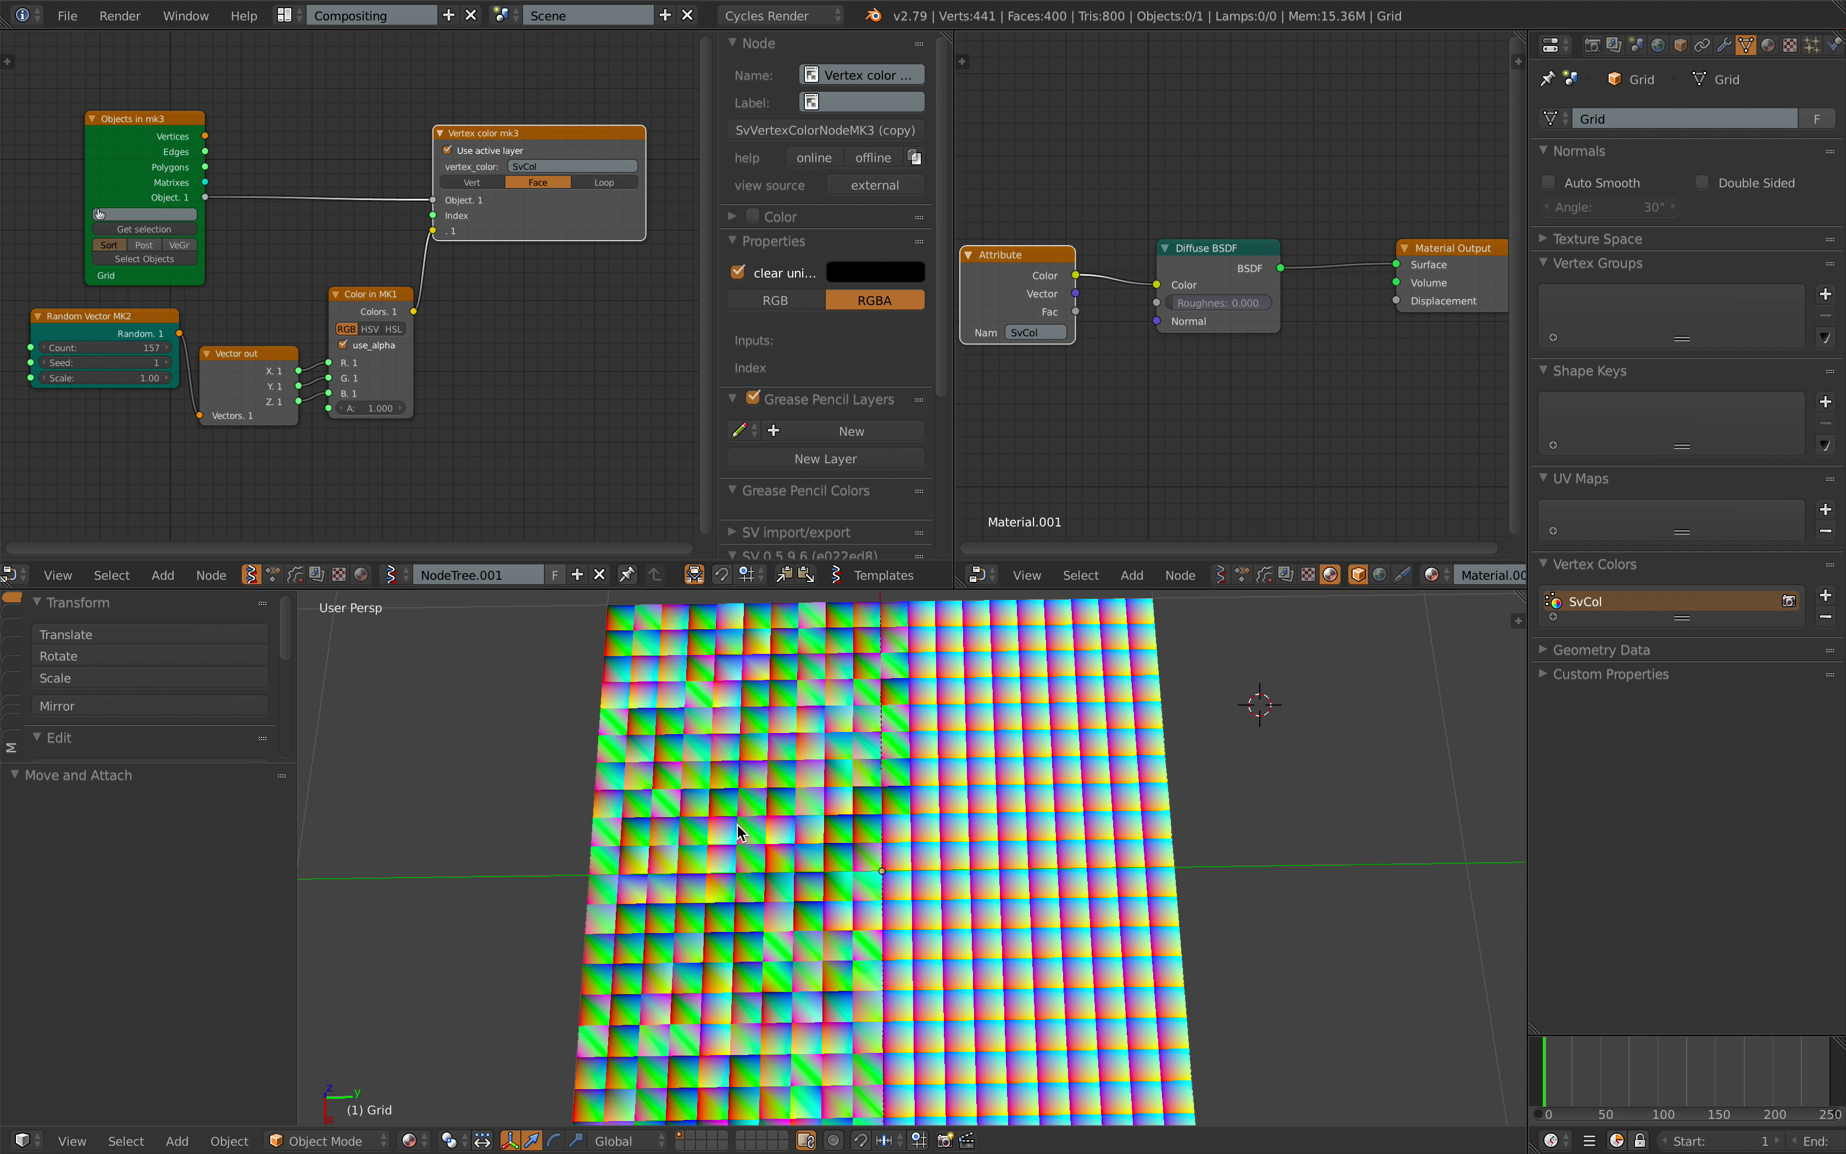
scroll(456, 381, "up", 3)
middle_click_drag(458, 294, 446, 278)
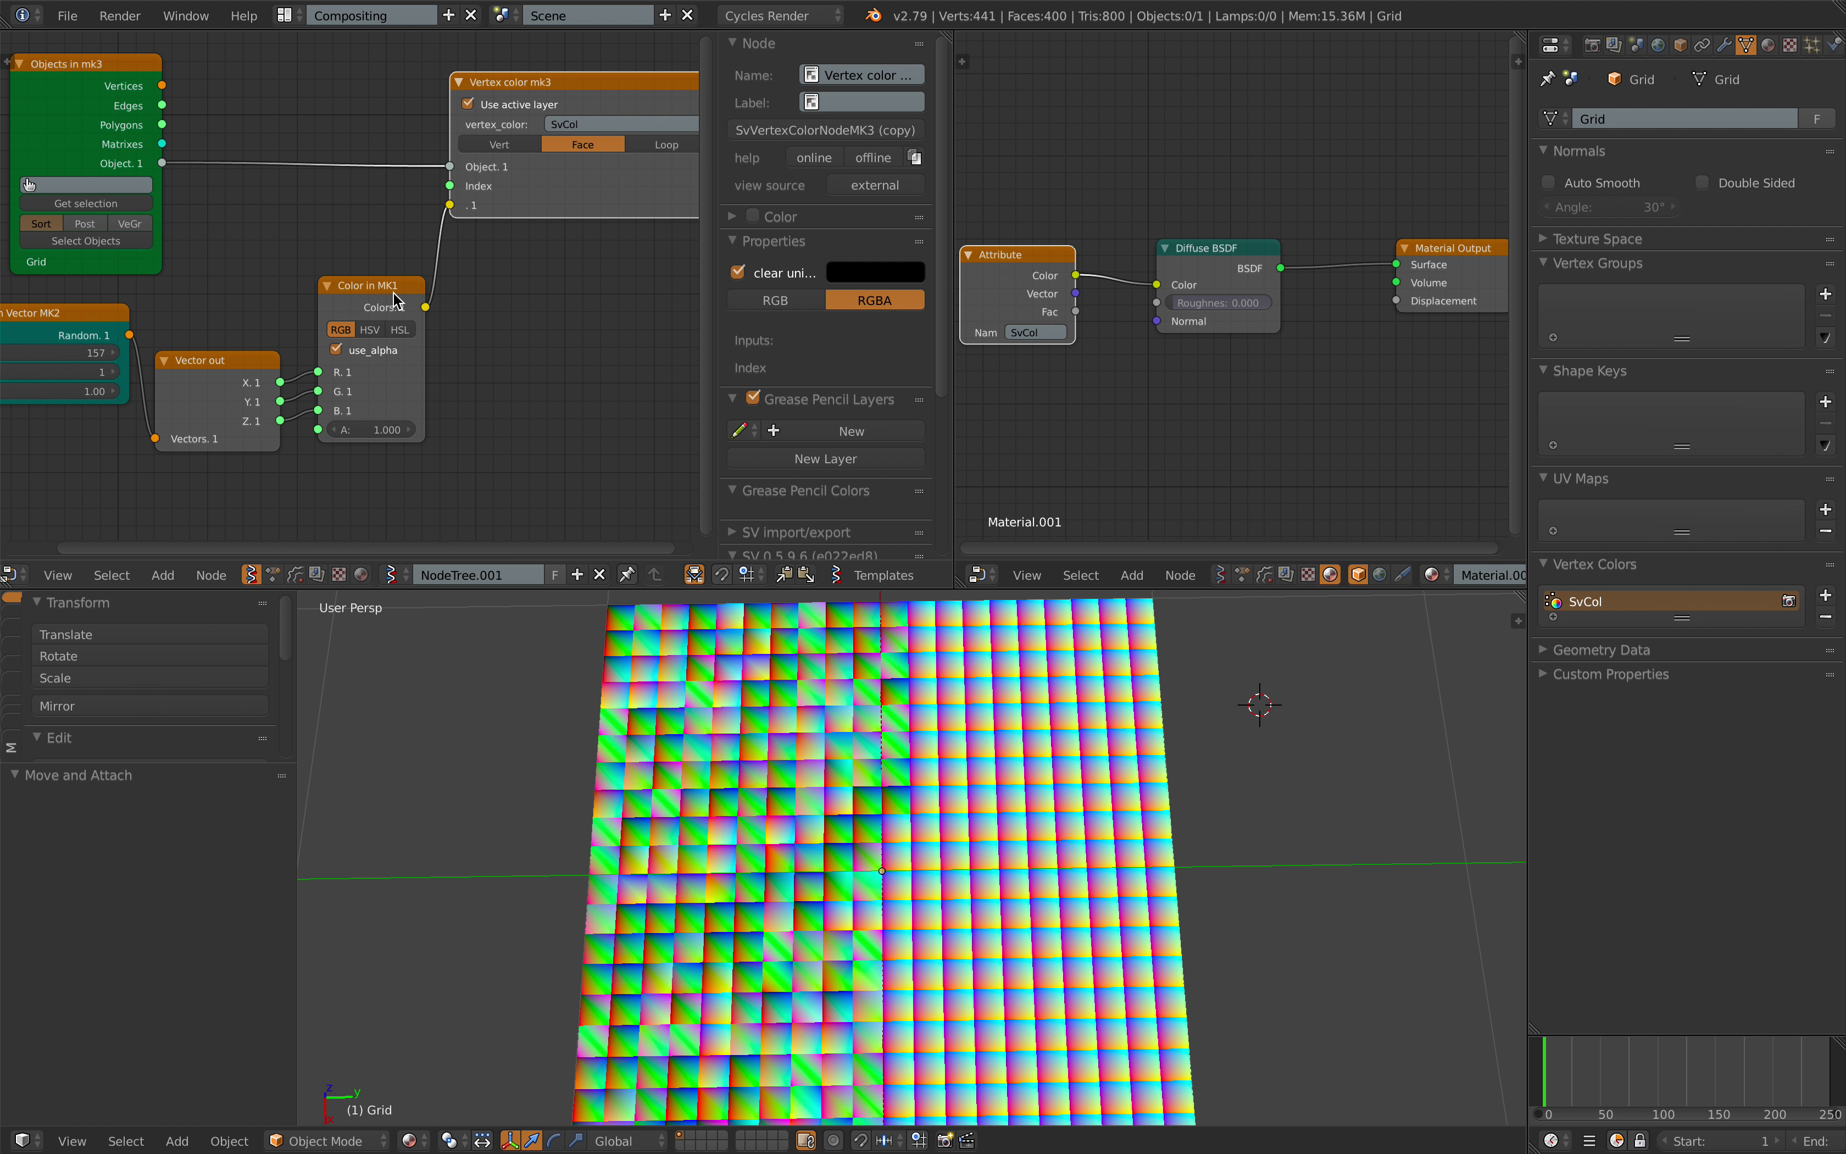
left_click_drag(392, 287, 384, 279)
scroll(381, 290, "down", 1)
mouse_move(371, 320)
middle_mouse_down()
mouse_move(404, 333)
mouse_move(390, 316)
middle_mouse_up()
scroll(403, 330, "down", 1)
left_click_drag(554, 138, 560, 128)
- Switch Vertex color mk3 to RGB, detach Color in MK1, and link Random Vector MK2's output directly to the colour input
left_click(786, 302)
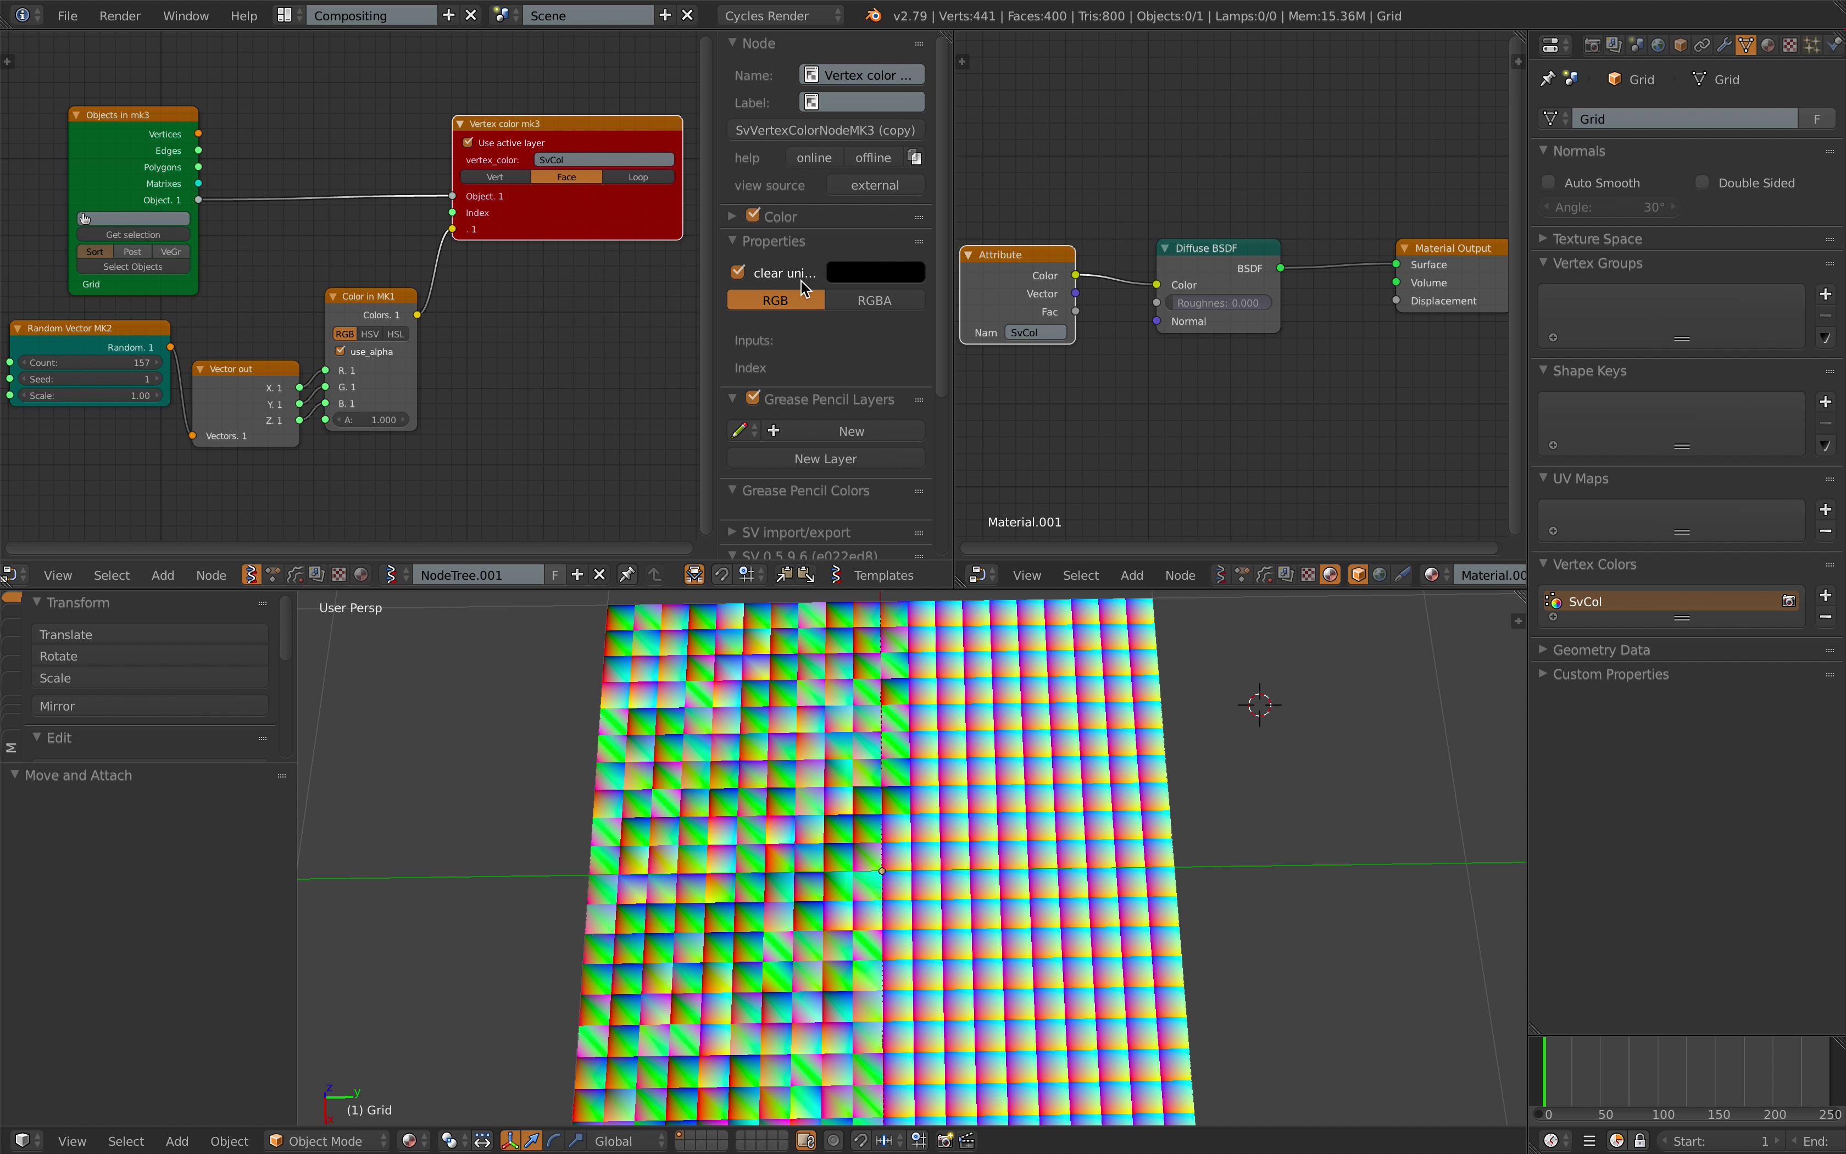
left_click_drag(452, 229, 456, 284)
left_click_drag(521, 409, 521, 409)
left_click_drag(174, 347, 456, 229)
middle_click_drag(343, 244, 404, 232)
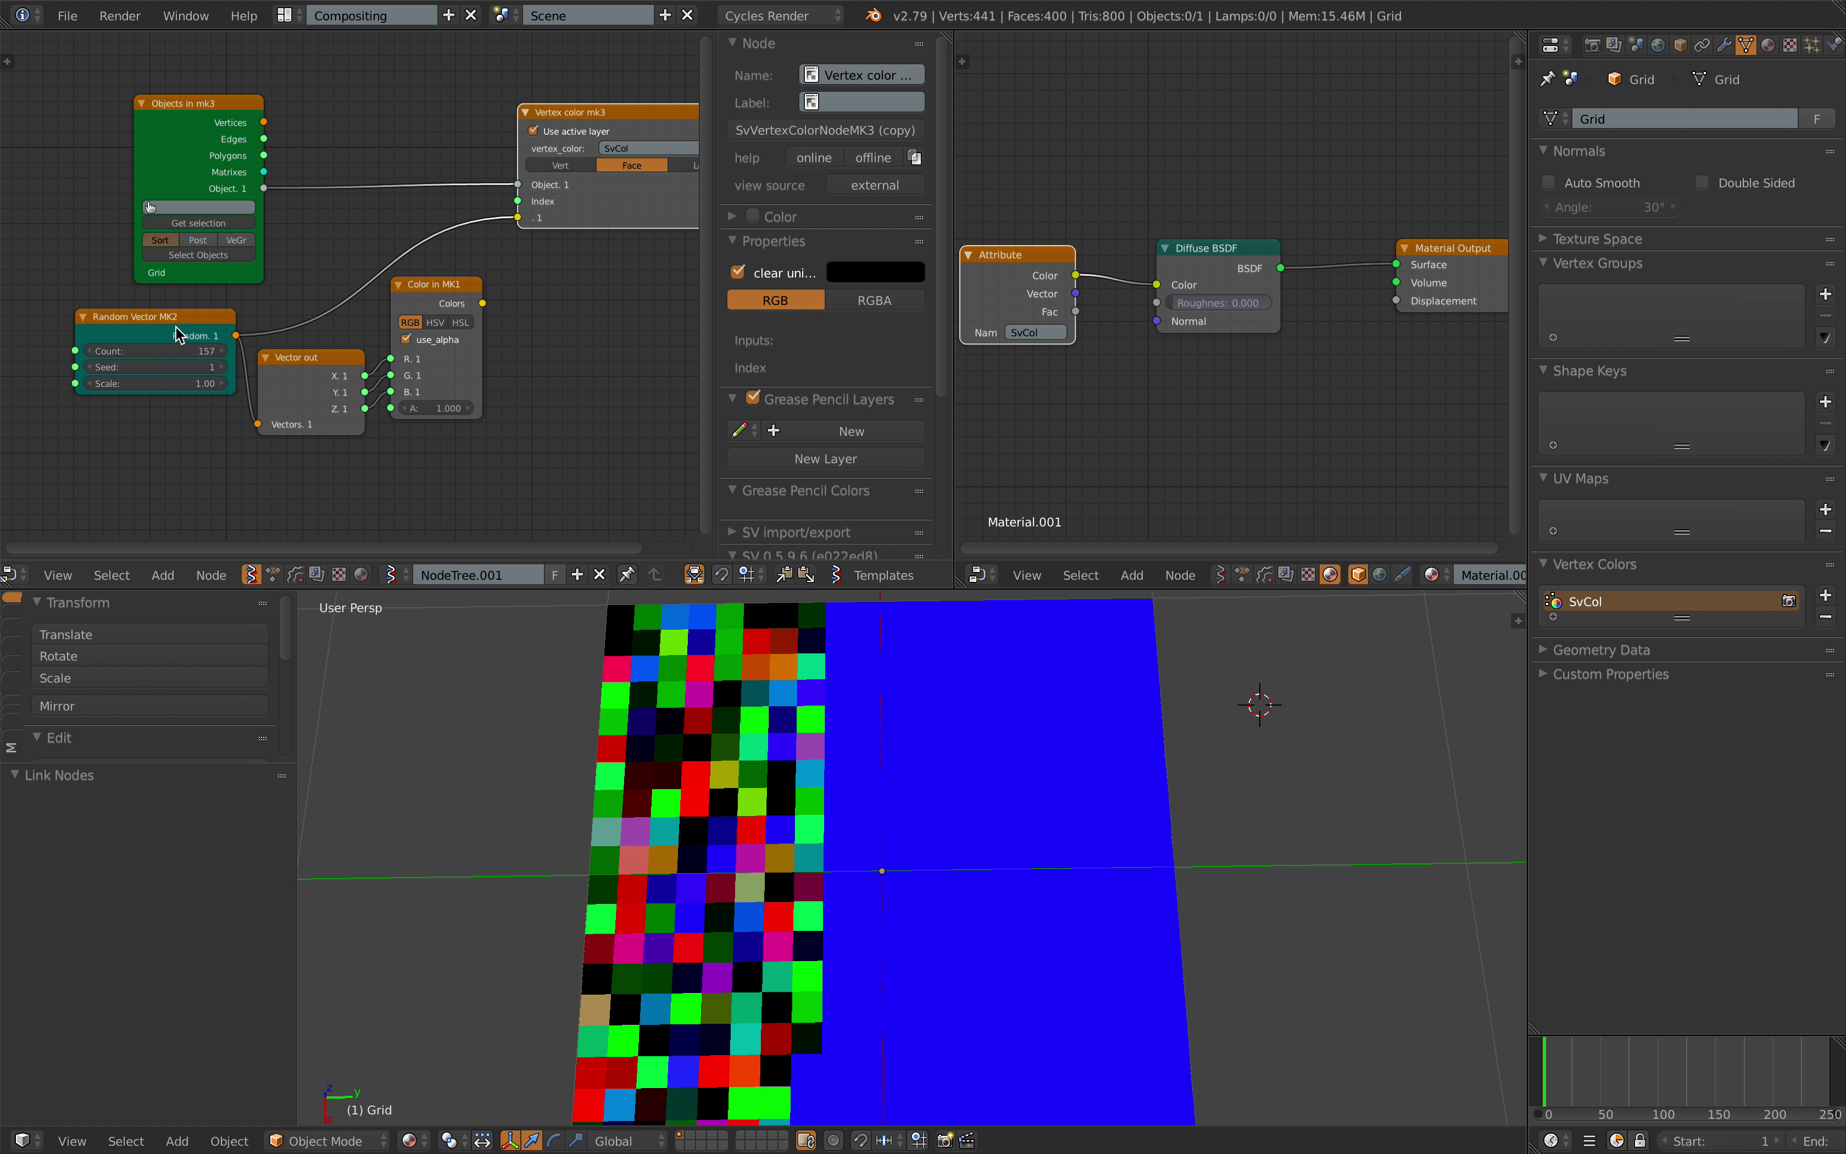
- Set Random Vector MK2's Count to 401 and Seed to 159
left_click_drag(155, 351, 294, 350)
scroll(458, 759, "down", 3)
left_click_drag(153, 368, 244, 367)
scroll(567, 763, "up", 1)
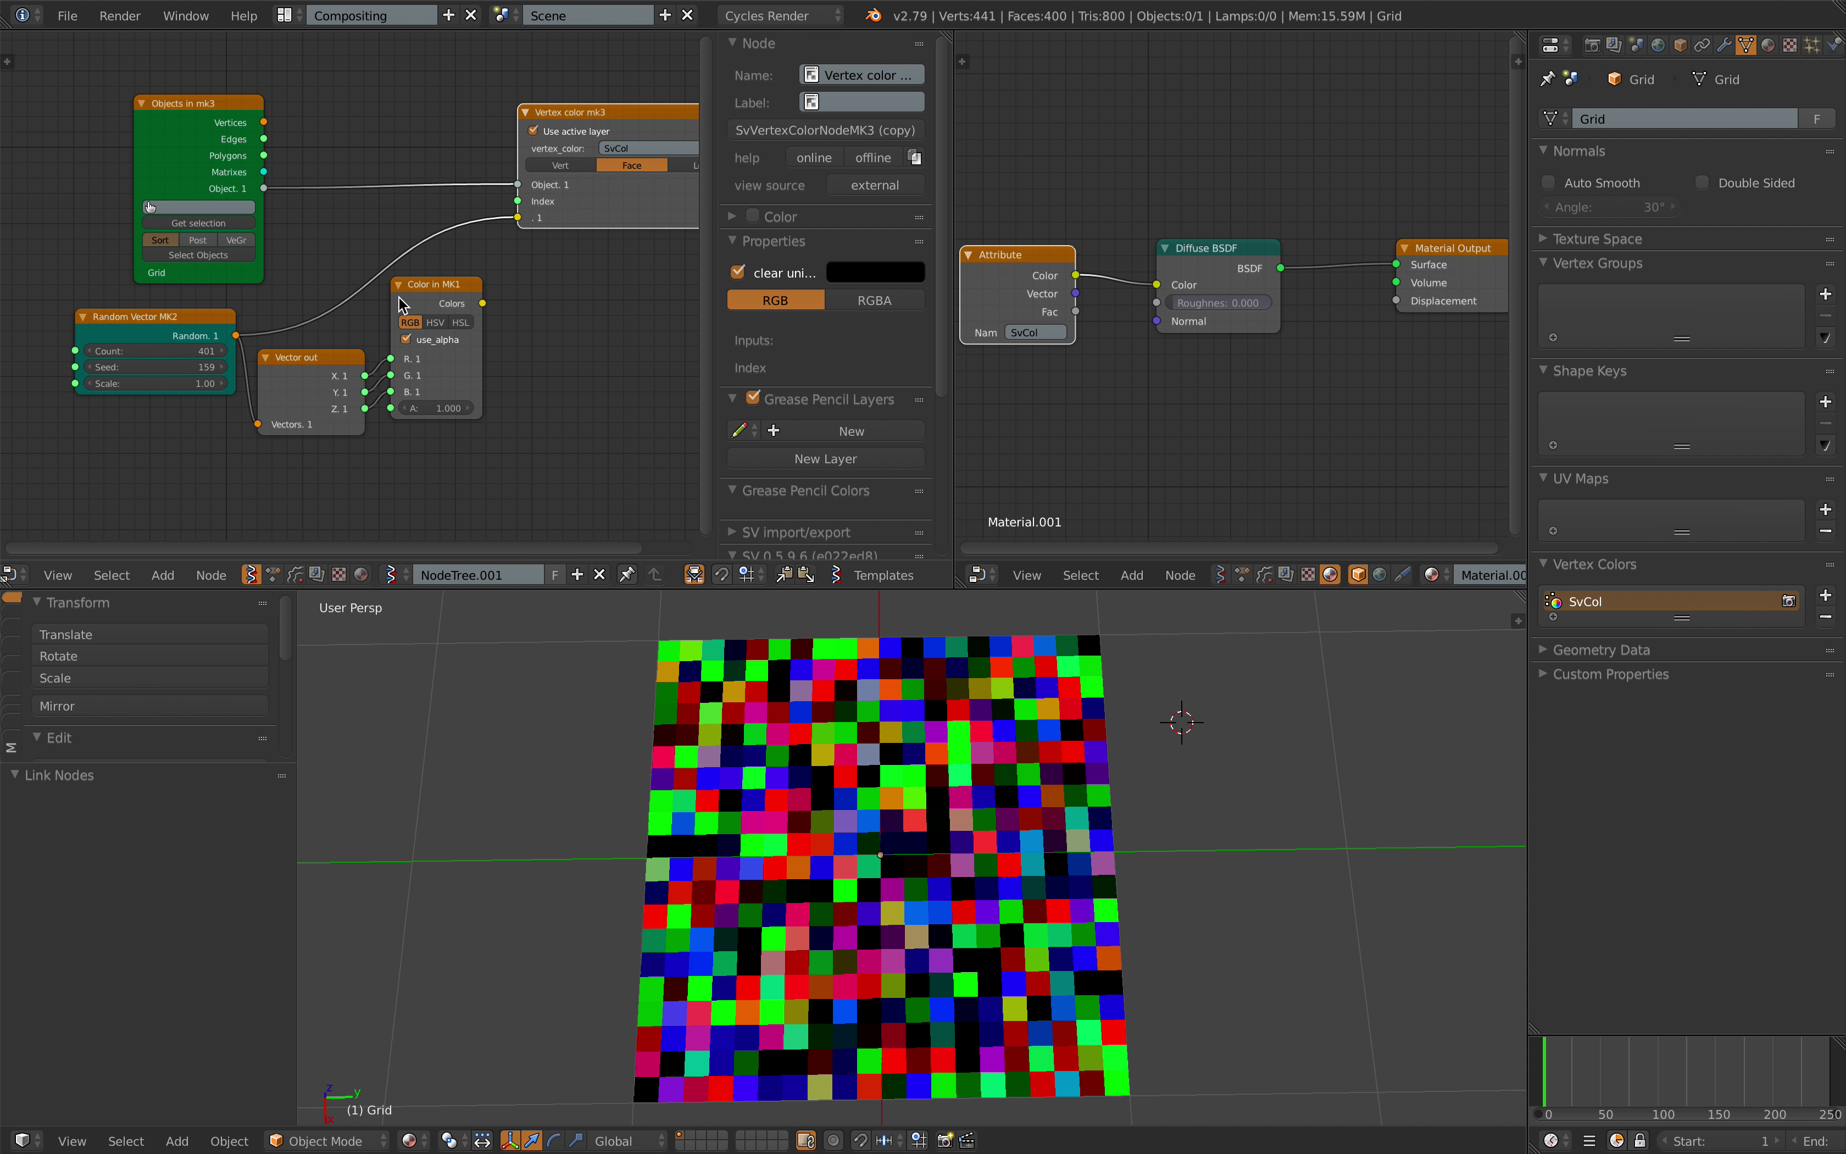
- Narrow the node properties sidebar and reposition the Vertex color mk3 node
middle_click_drag(517, 308, 514, 313)
left_click_drag(719, 273, 741, 277)
scroll(534, 283, "up", 2)
middle_click_drag(534, 283, 282, 344)
scroll(473, 288, "up", 2)
left_click(379, 145)
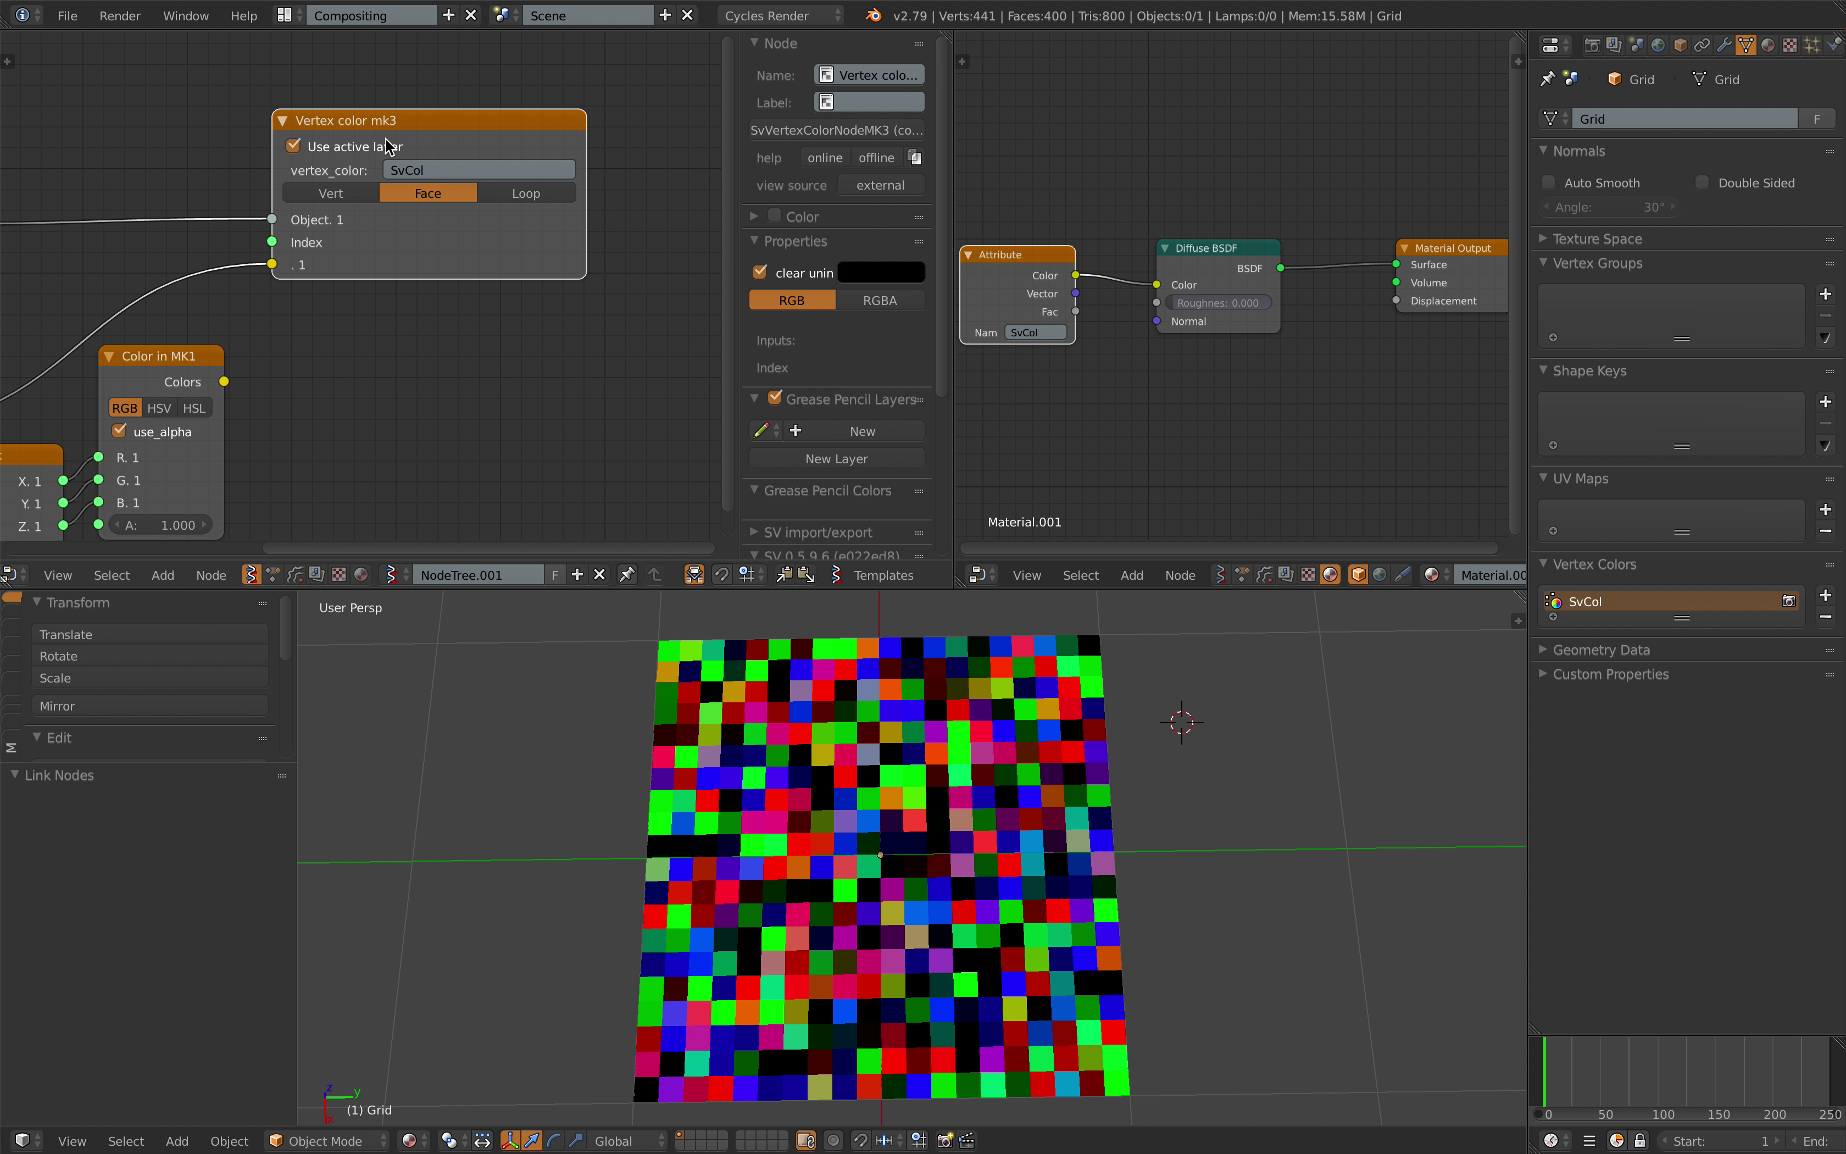
mouse_move(387, 145)
left_mouse_down()
mouse_move(414, 124)
mouse_move(336, 129)
mouse_move(415, 140)
left_mouse_up()
scroll(393, 108, "down", 1)
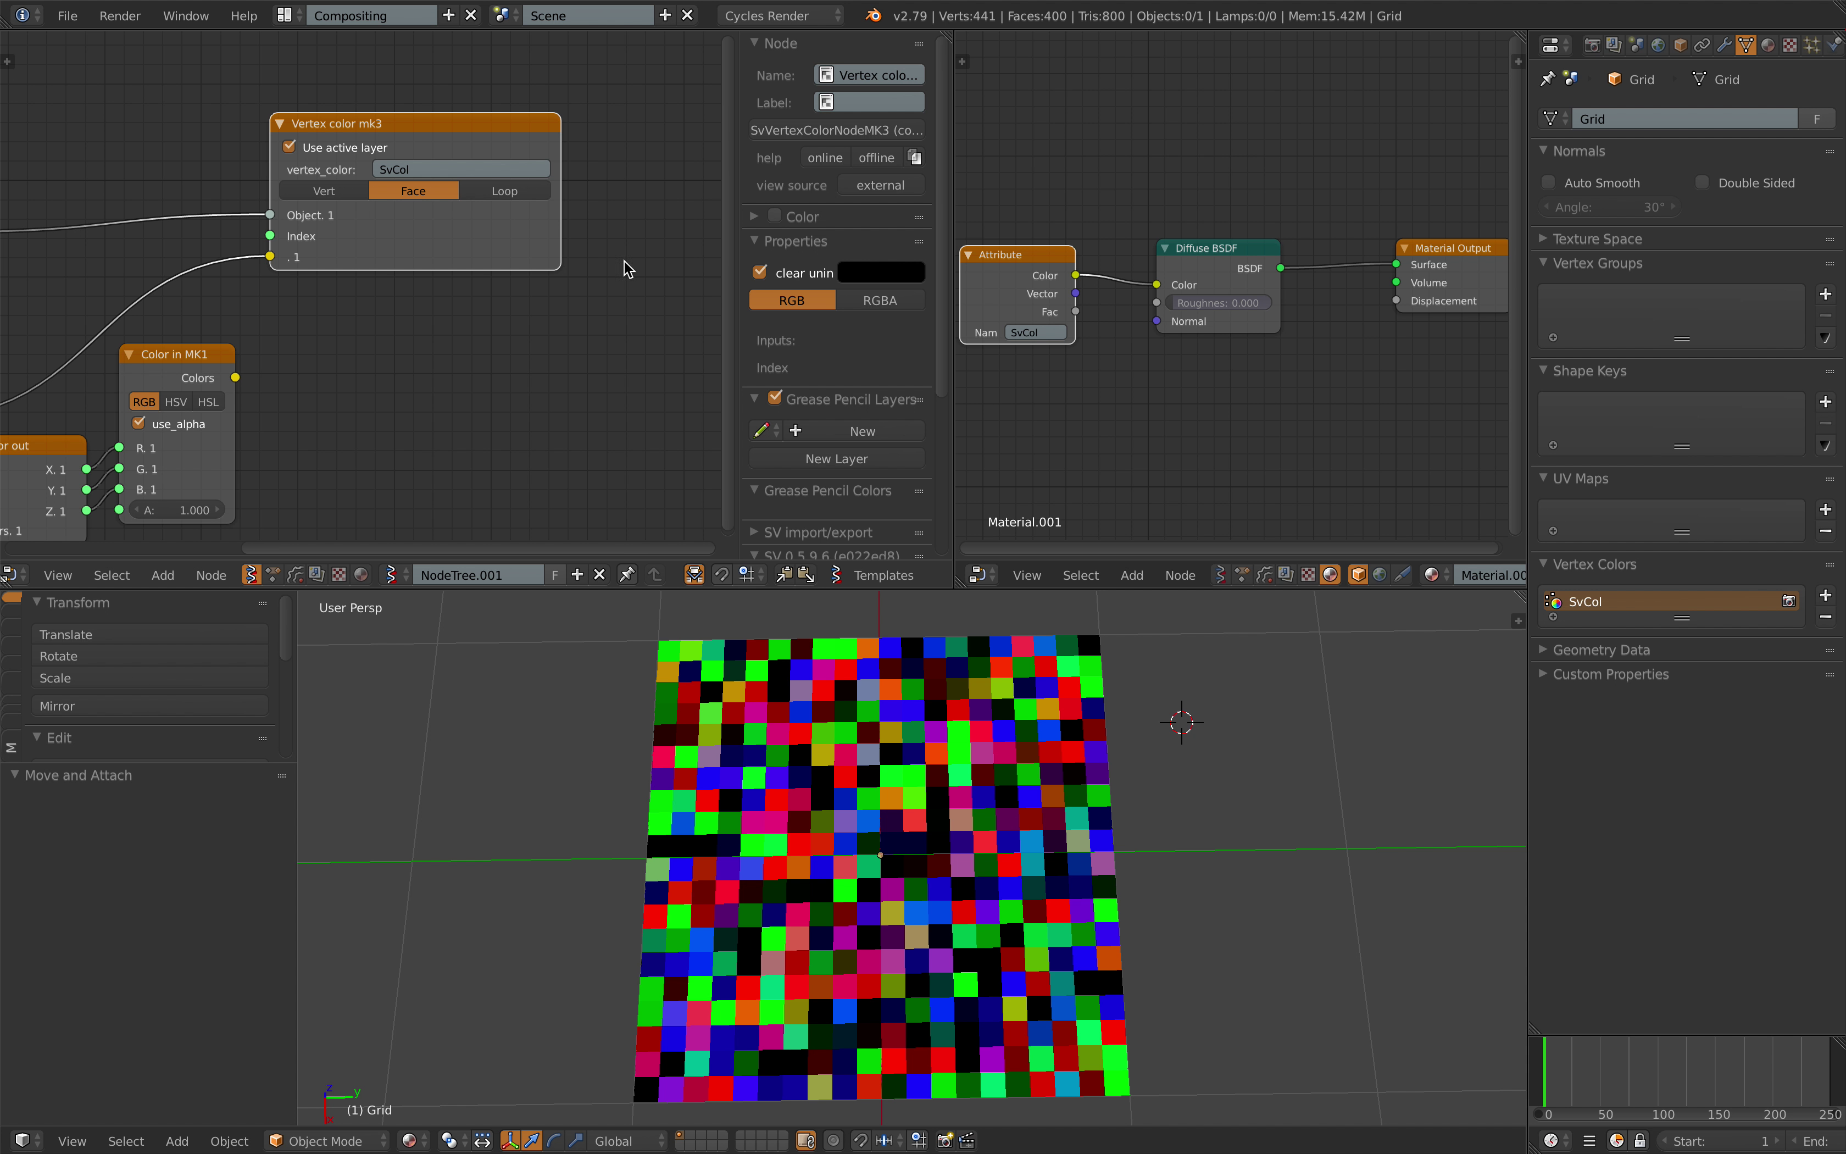
- Alternate Vertex color mk3 between RGBA and RGB, leave it on RGB, and hide the node properties sidebar
left_click(870, 299)
left_click(813, 300)
left_click(870, 300)
left_click(810, 301)
left_click(877, 300)
left_click(795, 299)
scroll(489, 285, "down", 3)
middle_click_drag(534, 276, 619, 276)
key("n")
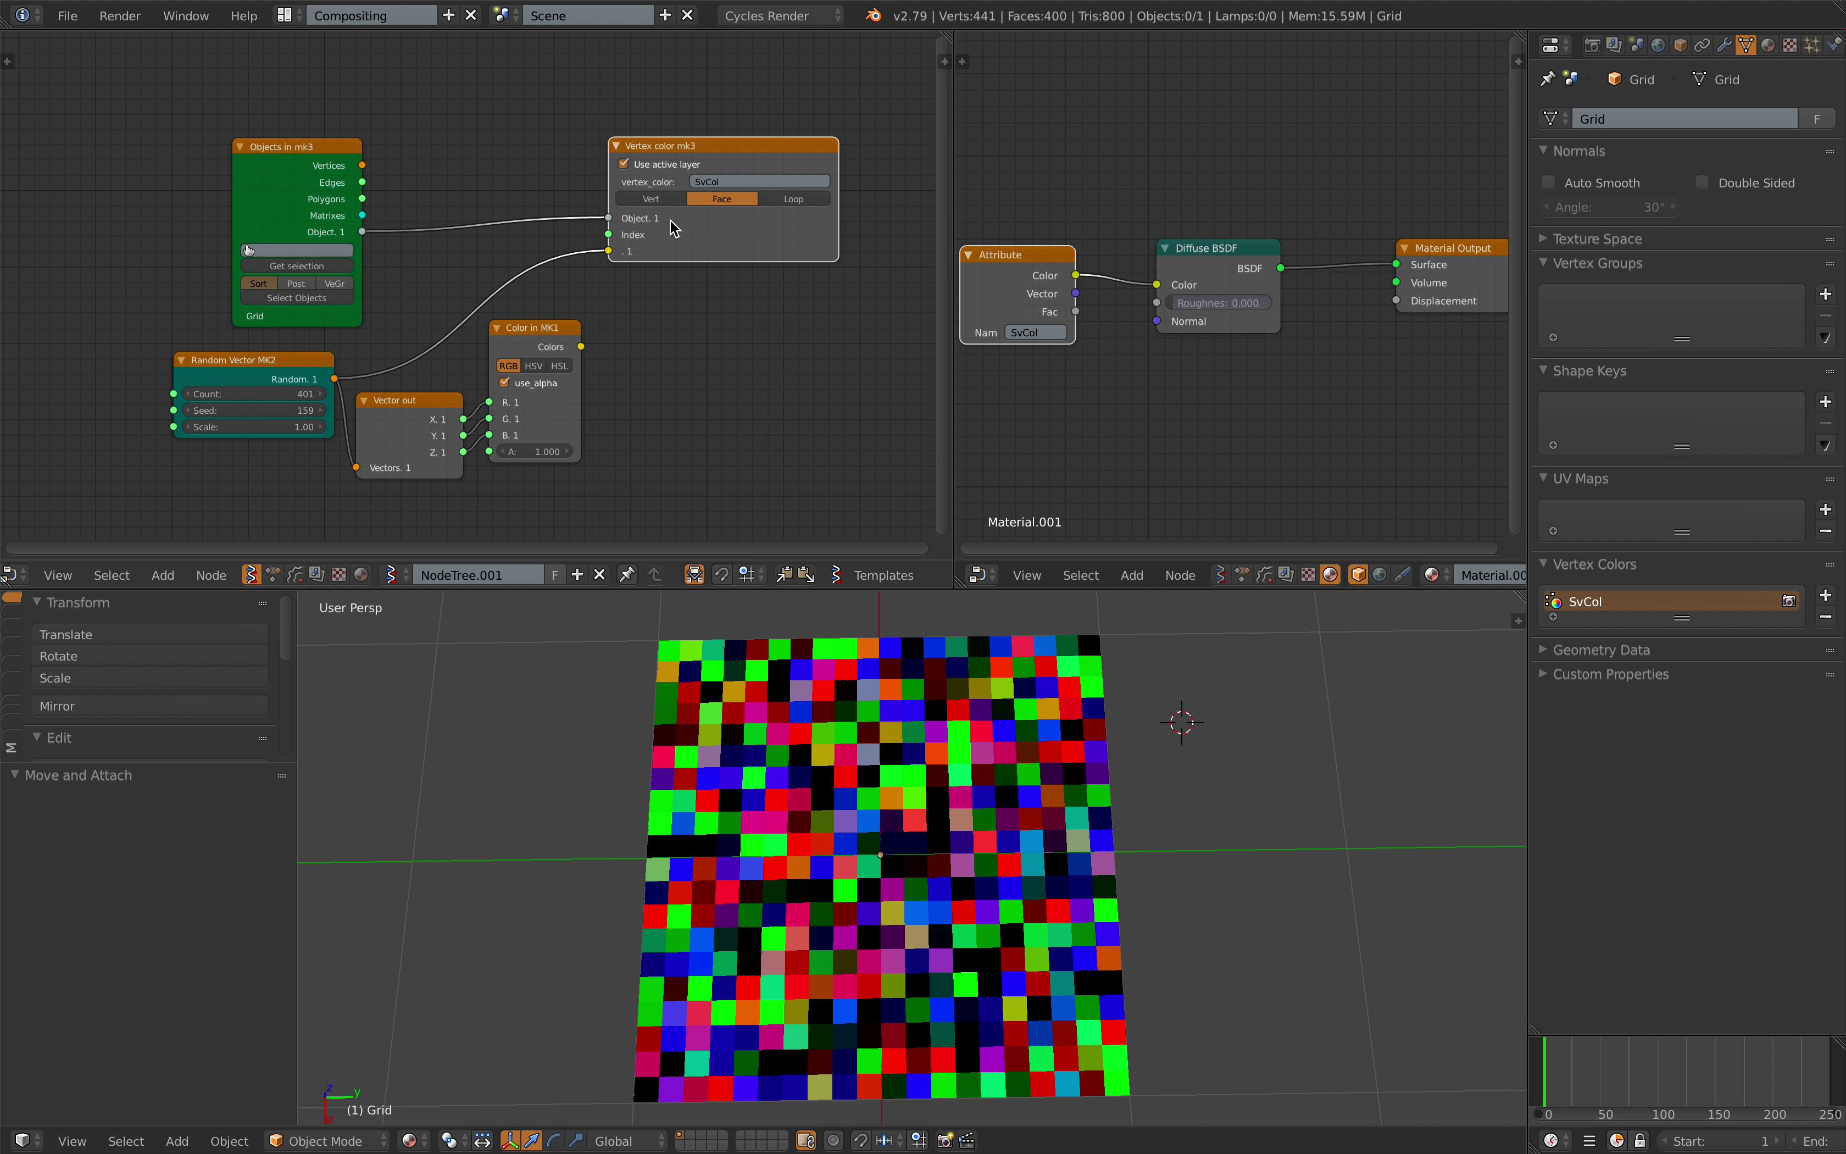
- Move Objects in mk3 away from the other nodes and cycle Vertex color mk3 through Vert, Face and Loop, ending on Face
left_click_drag(326, 158, 287, 141)
scroll(287, 141, "up", 1)
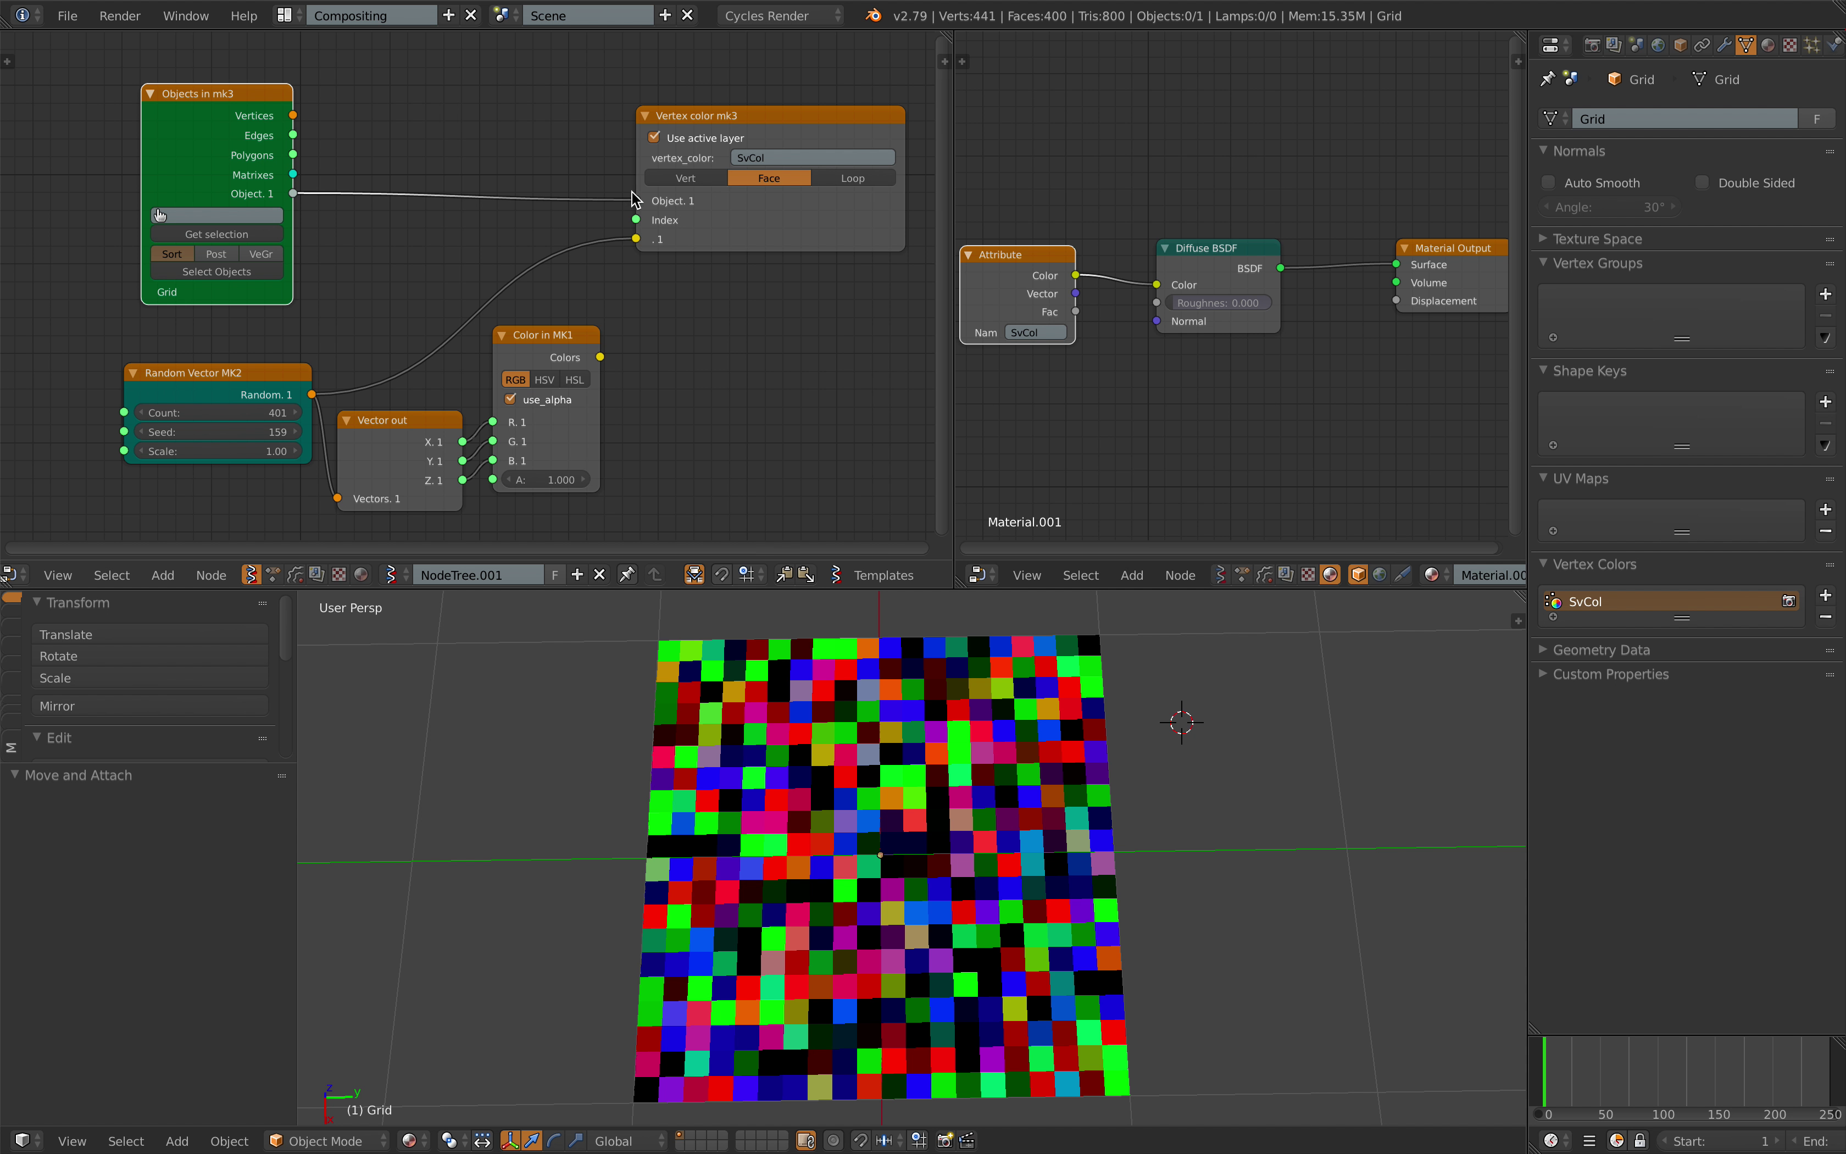
left_click(680, 182)
left_click(739, 182)
left_click(711, 182)
left_click(767, 180)
left_click(847, 179)
left_click(789, 181)
left_click(709, 182)
left_click(756, 182)
mouse_move(823, 746)
middle_mouse_down()
mouse_move(798, 752)
mouse_move(813, 750)
middle_mouse_up()
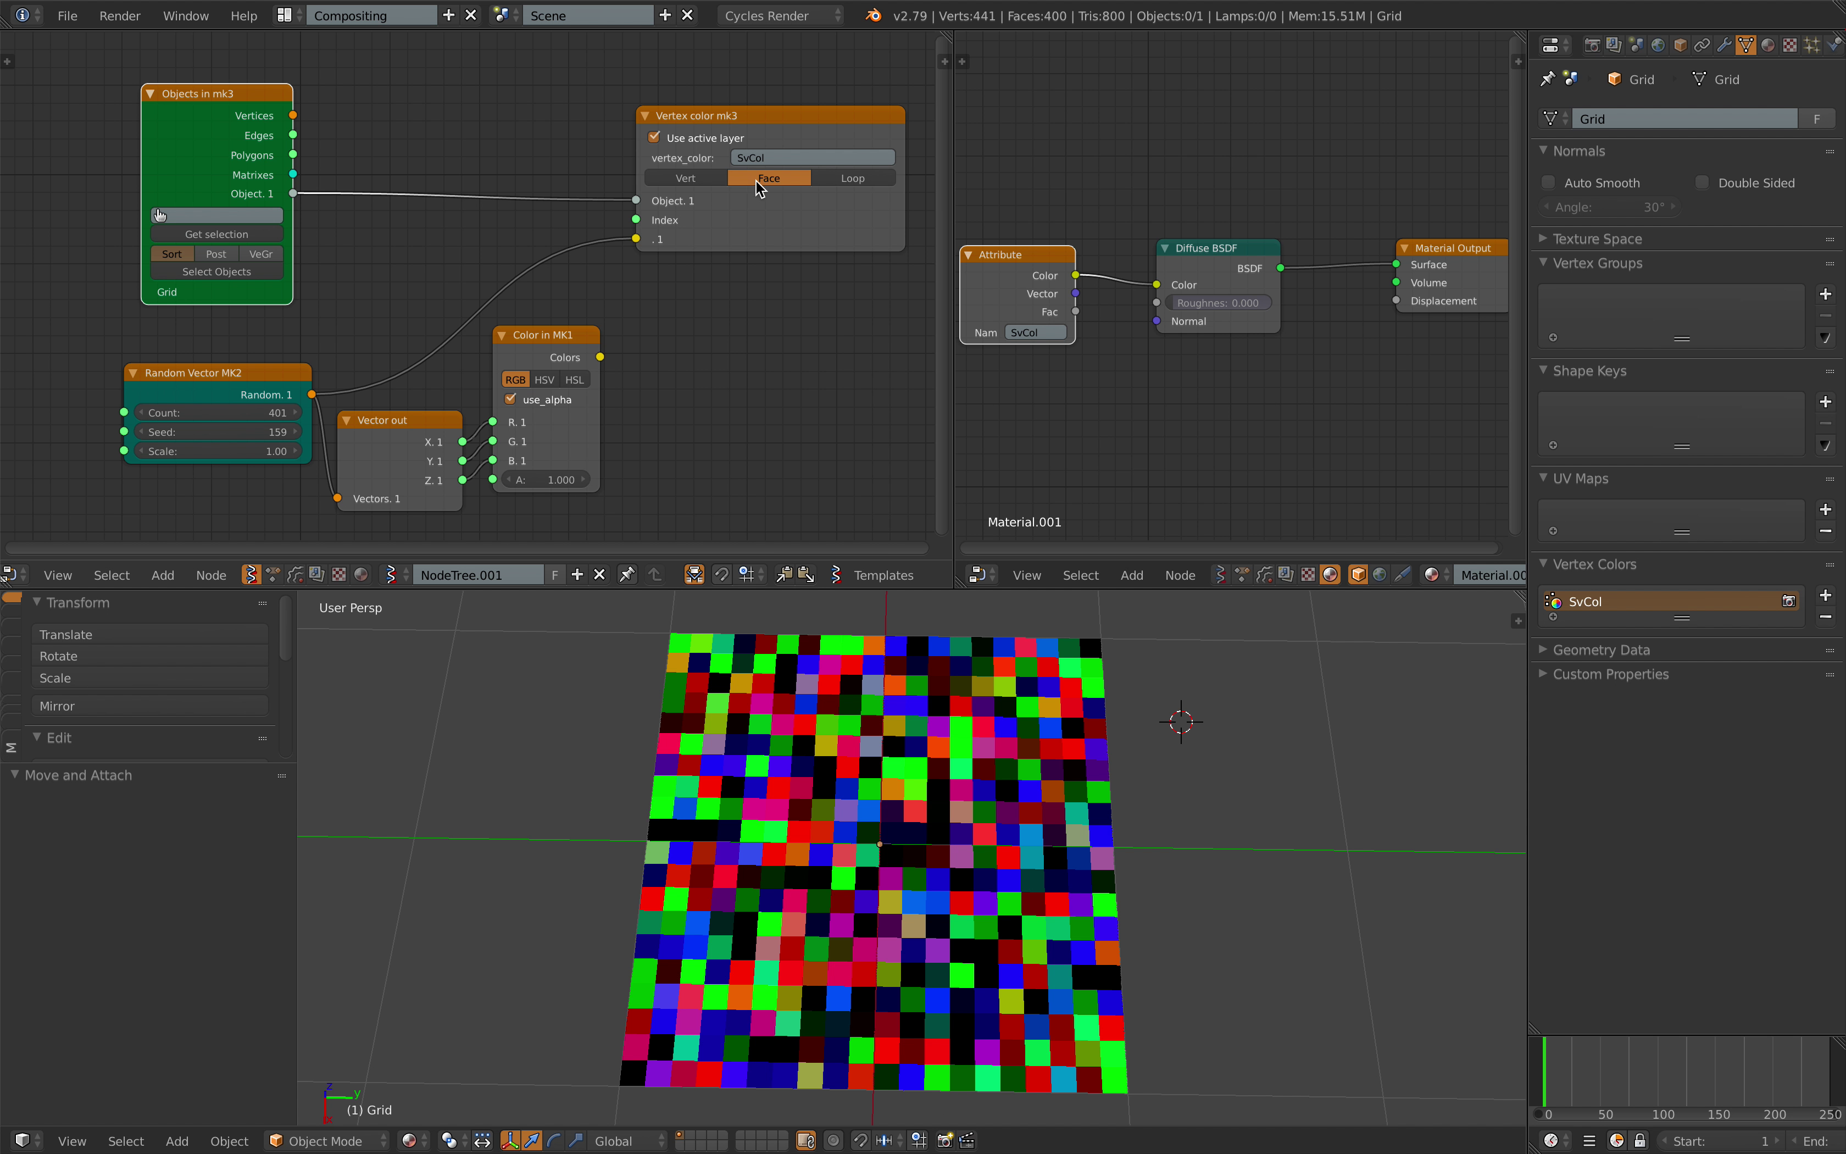
- Switch Vertex color mk3 to Vert and set Random Vector MK2's Seed to 177 and Count to 435
left_click(685, 179)
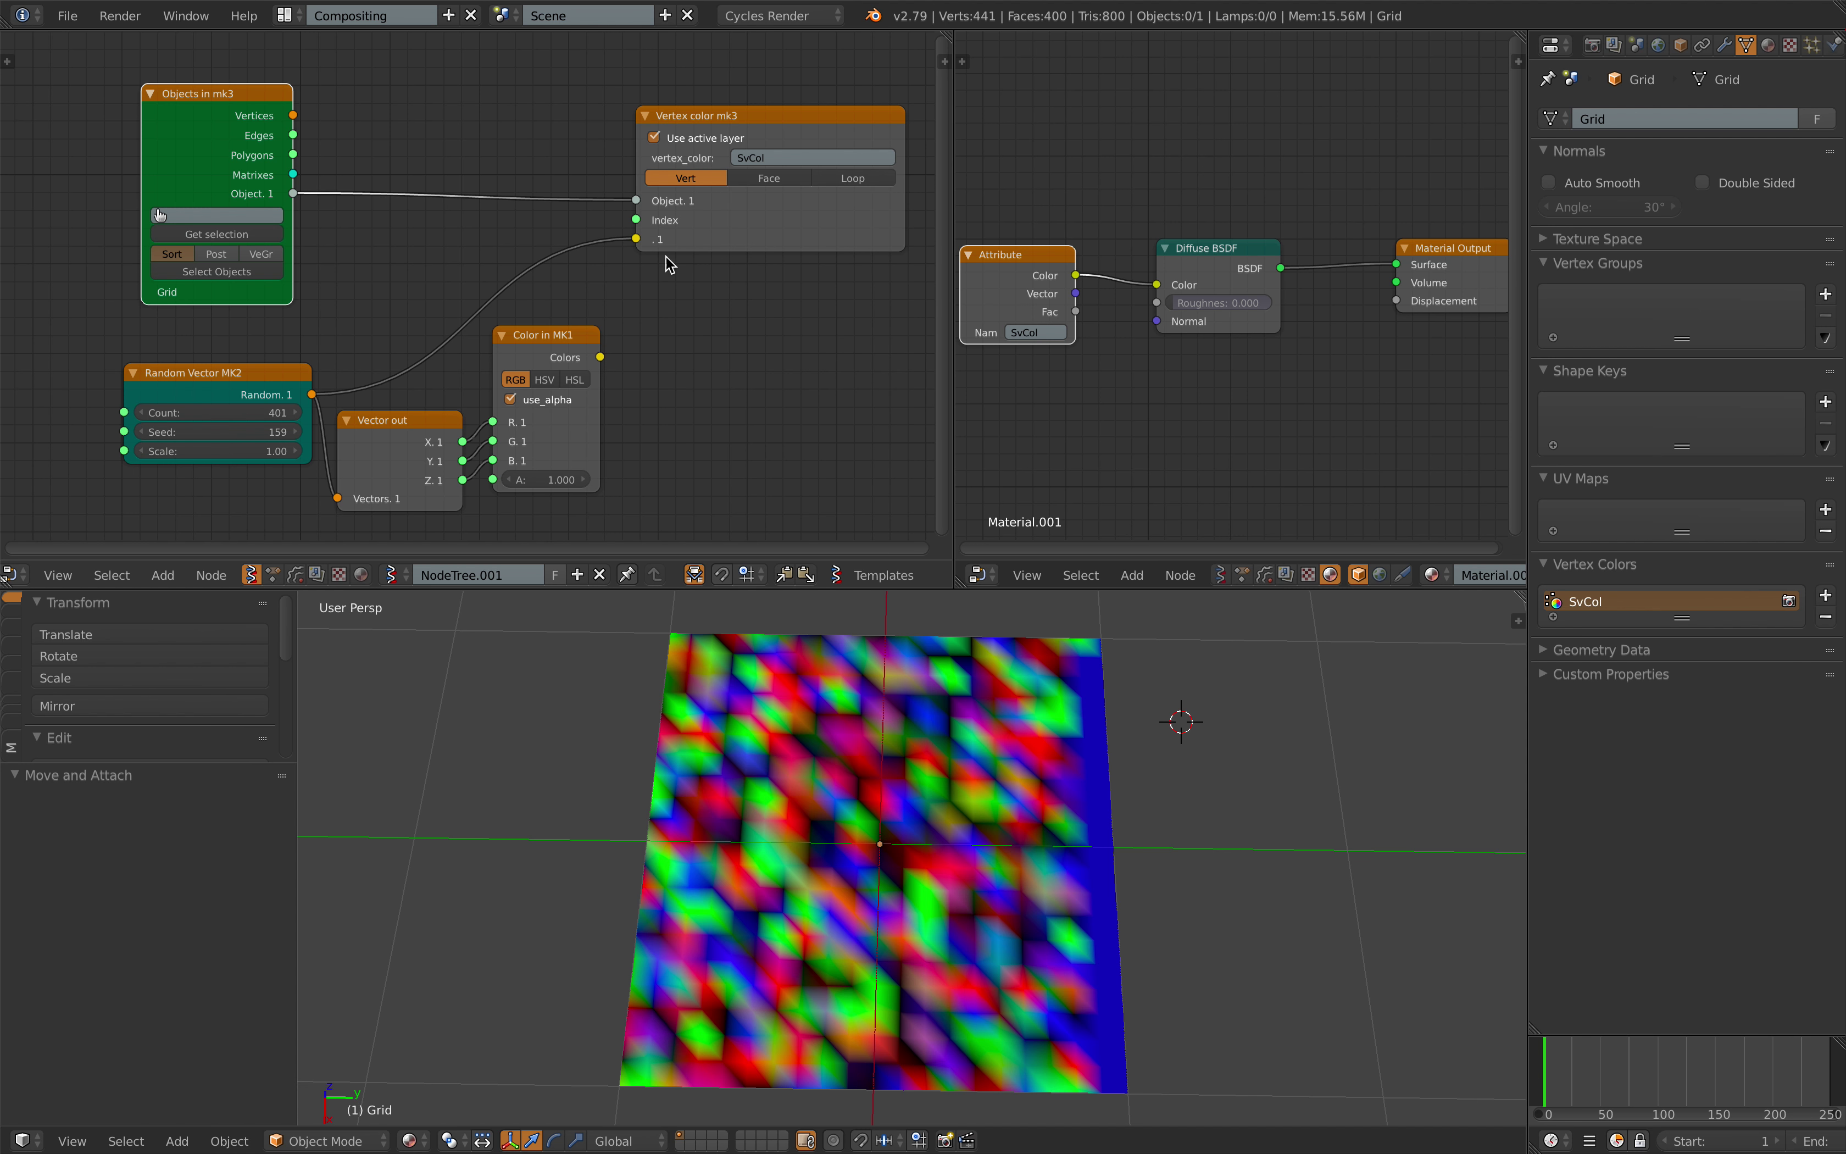
left_click_drag(220, 432, 259, 432)
middle_click_drag(1006, 794, 854, 899)
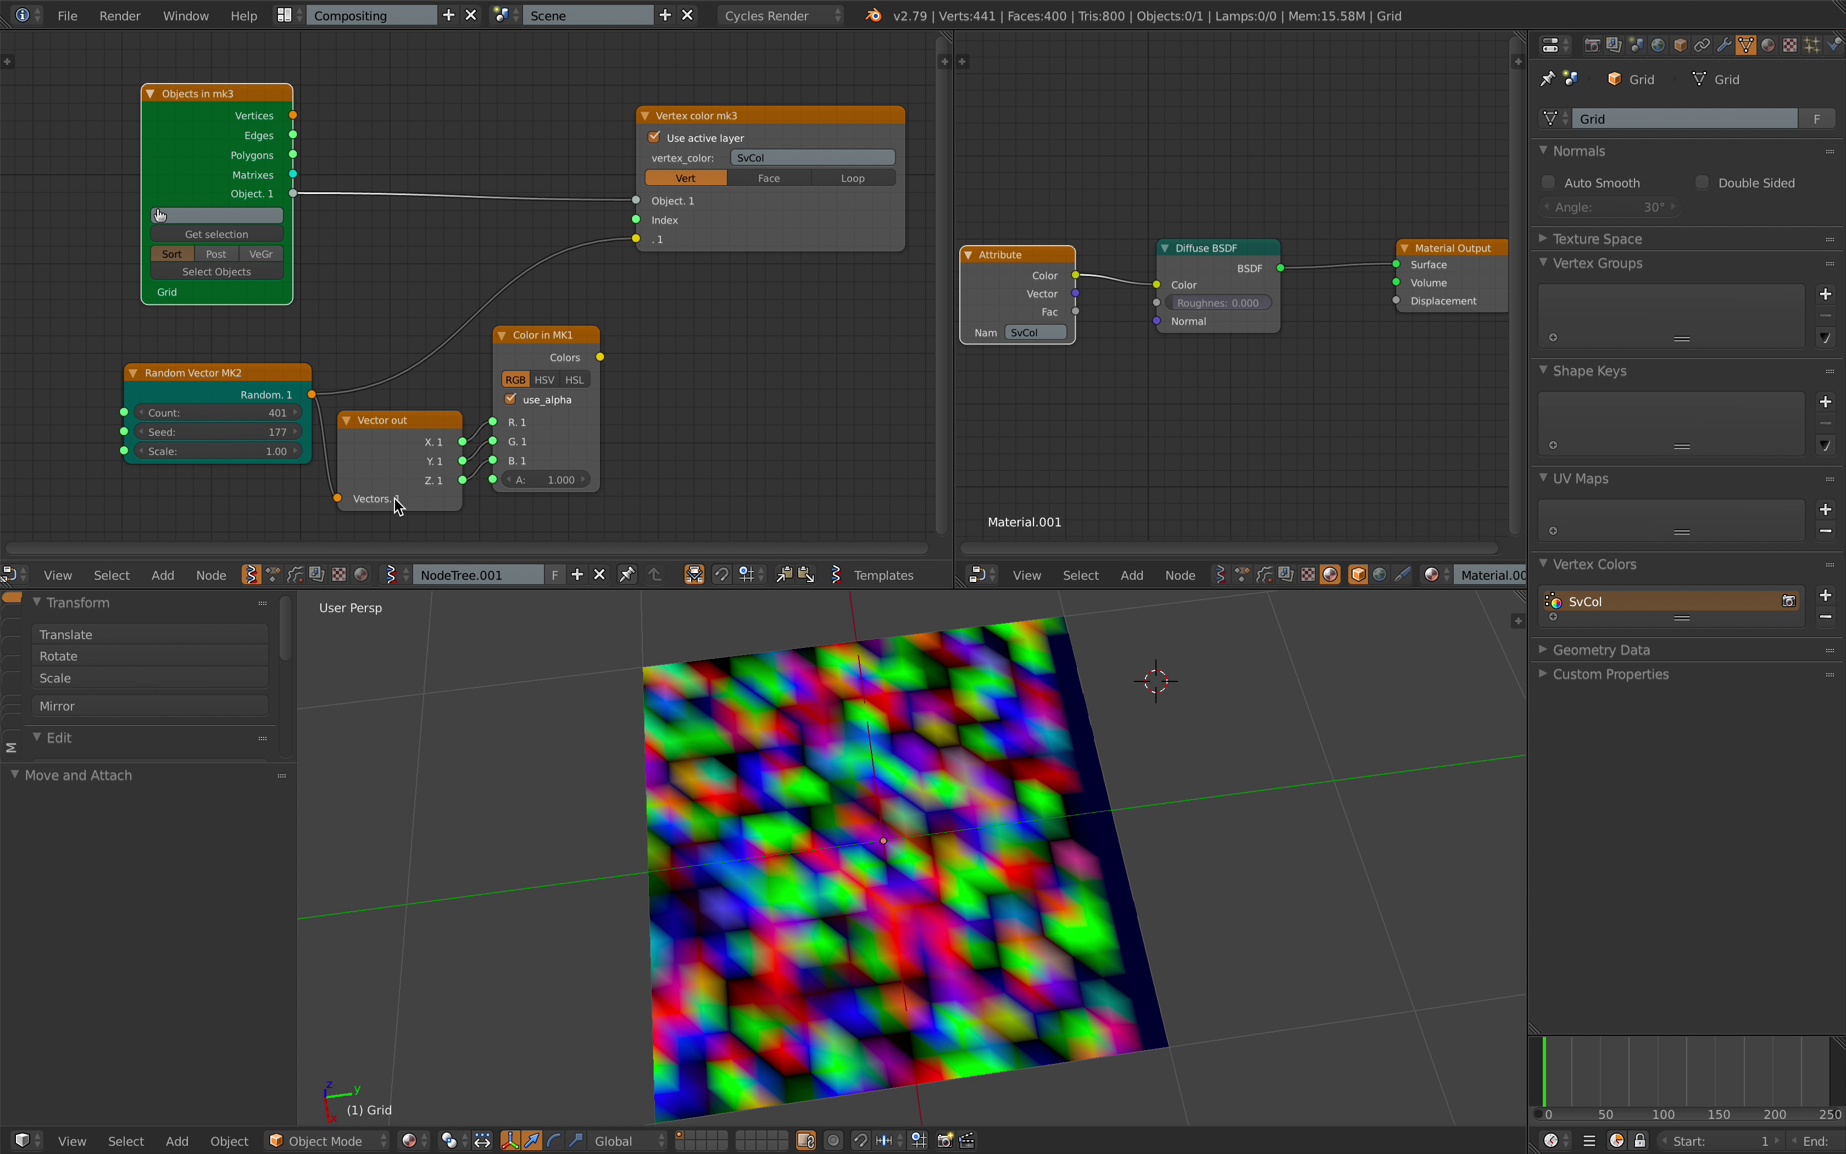
left_click_drag(222, 412, 246, 412)
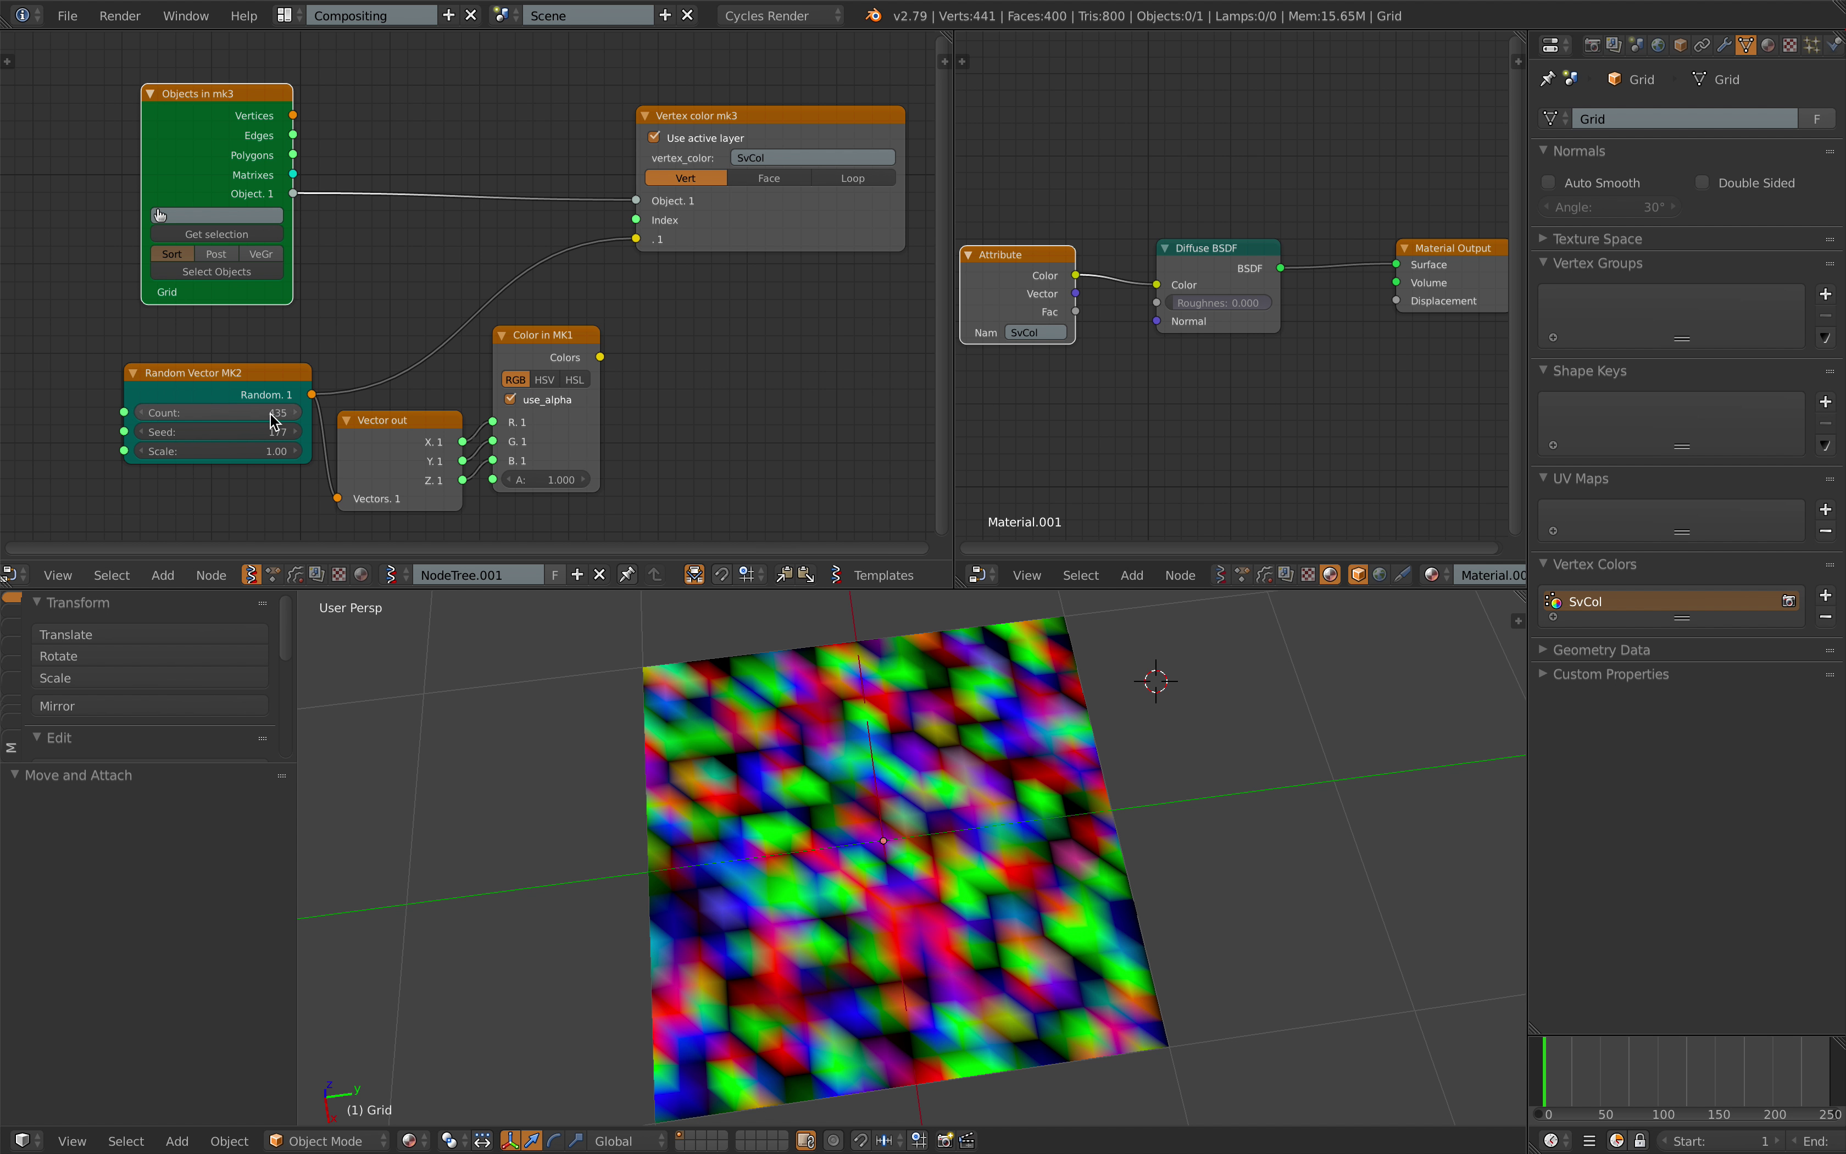
- Switch Vertex color mk3 to Loop and set Random Vector MK2's Seed to 231 and Count to 1597
left_click(853, 178)
middle_click_drag(815, 655, 811, 656)
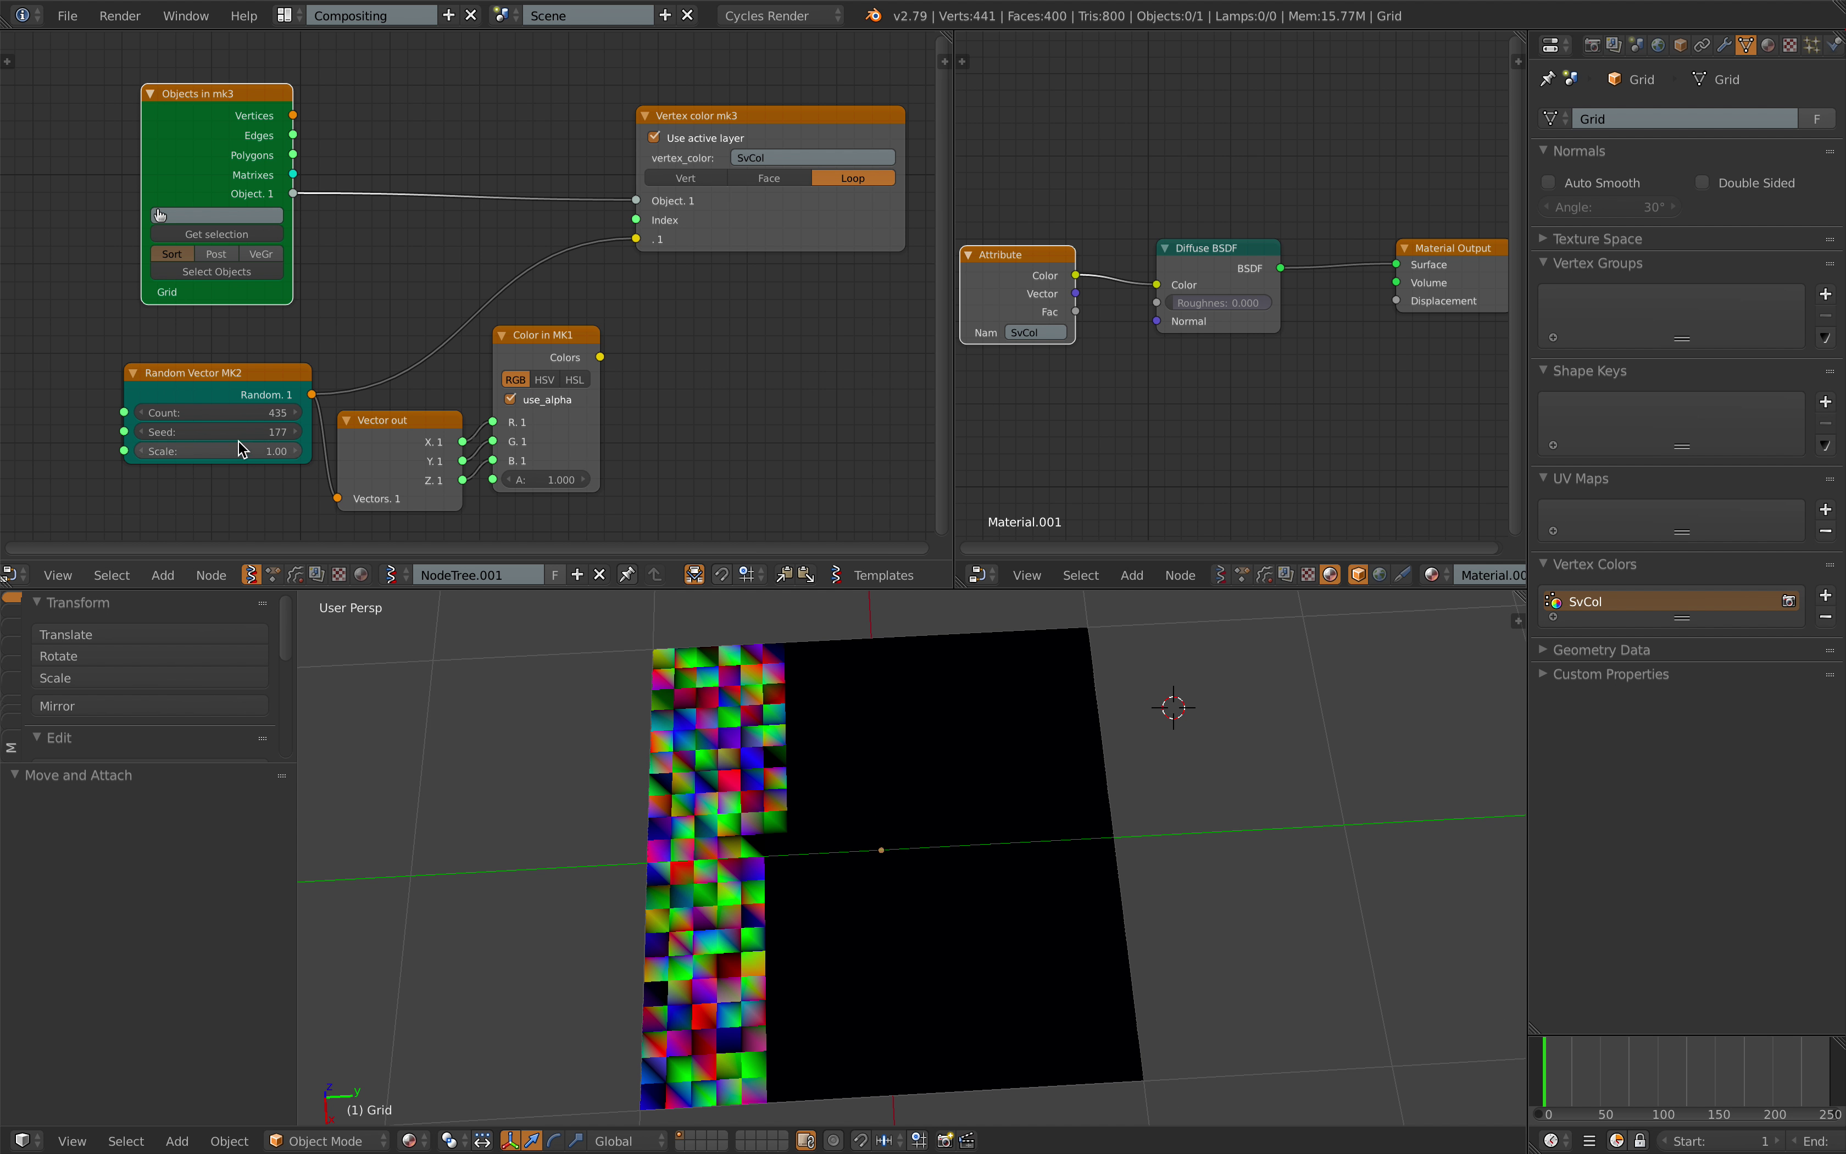
left_click_drag(225, 428, 267, 428)
left_click_drag(218, 412, 1015, 412)
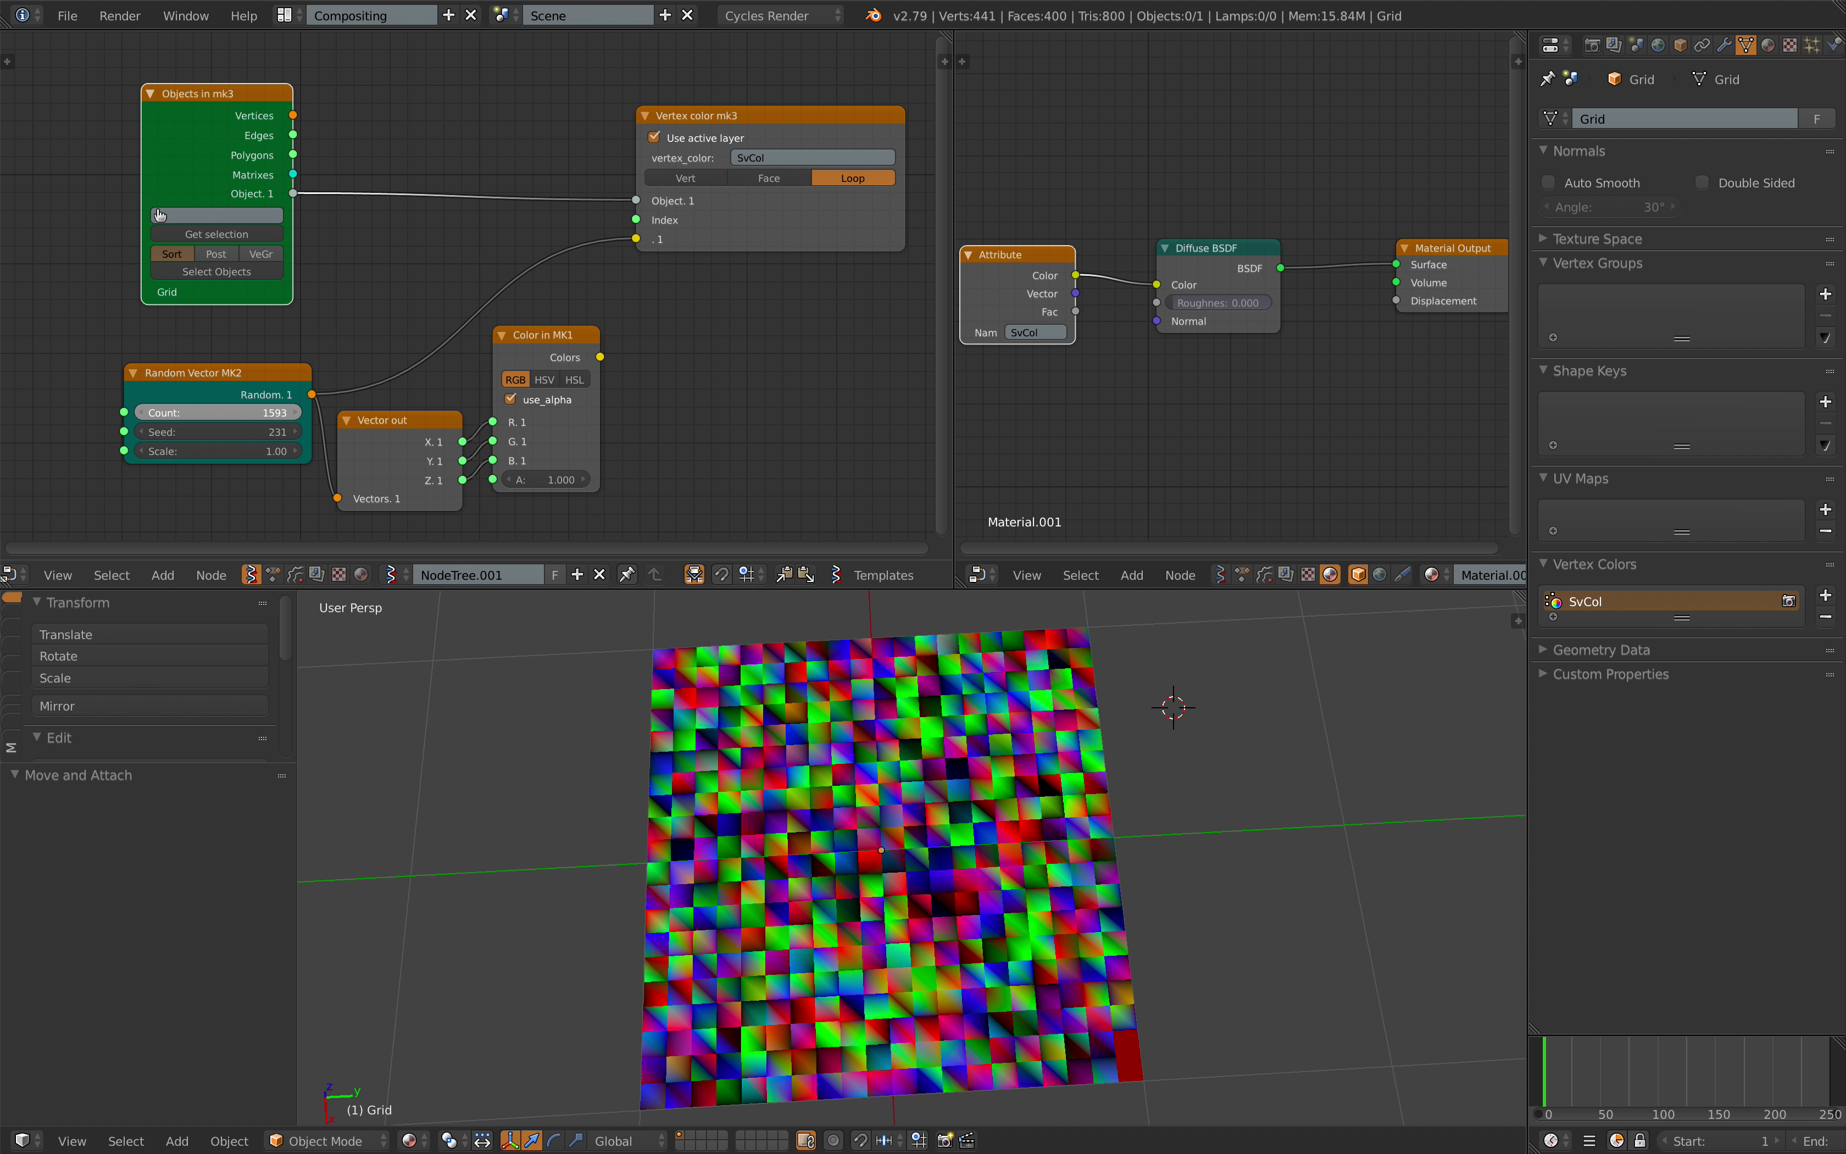
- Set Random Vector MK2's Seed to 295 and save over the existing blend file
left_click_drag(236, 431, 286, 431)
key("ctrl+s")
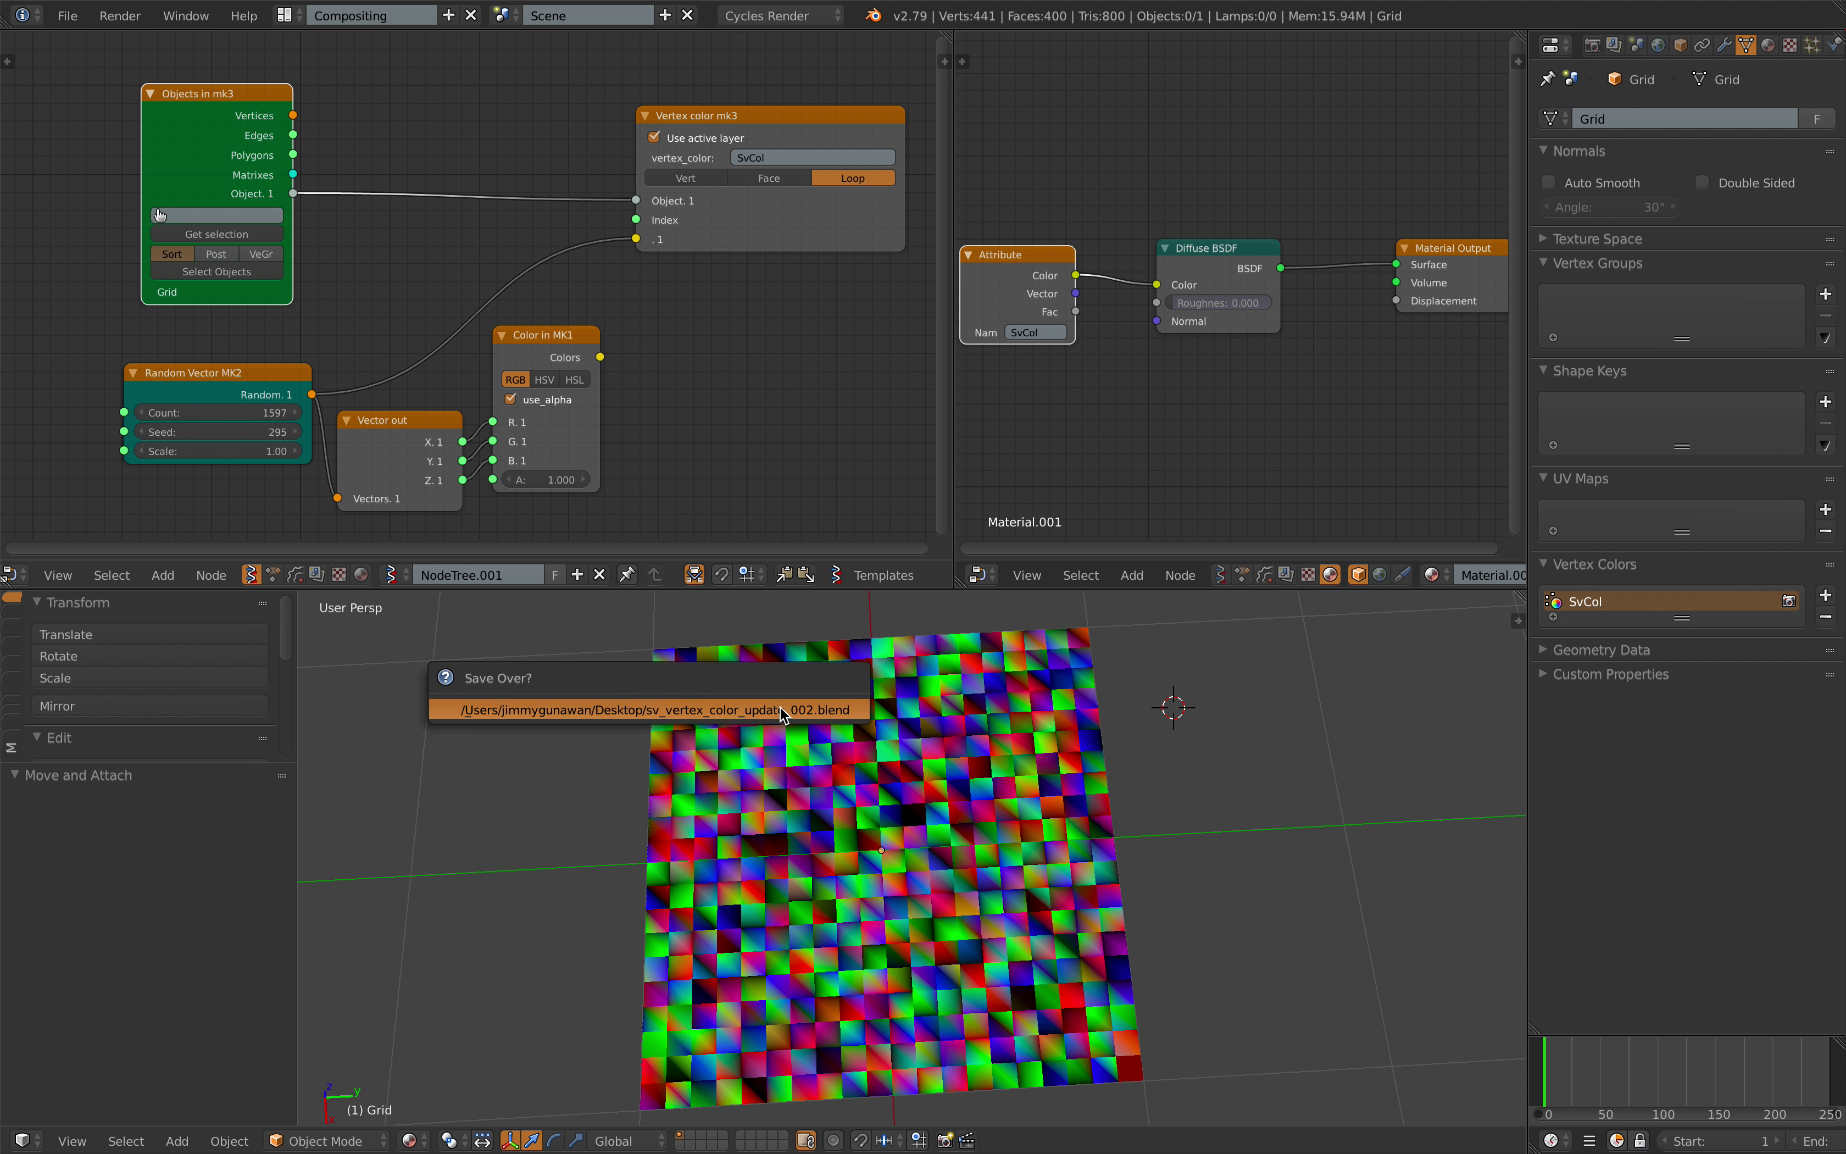
left_click(783, 709)
- Add a torus mesh and move it beside the grid, by about X 0.227, Y -0.813 and Z 0.134
scroll(783, 709, "down", 4)
middle_click_drag(783, 709, 675, 691)
key("shift+a")
mouse_move(675, 689)
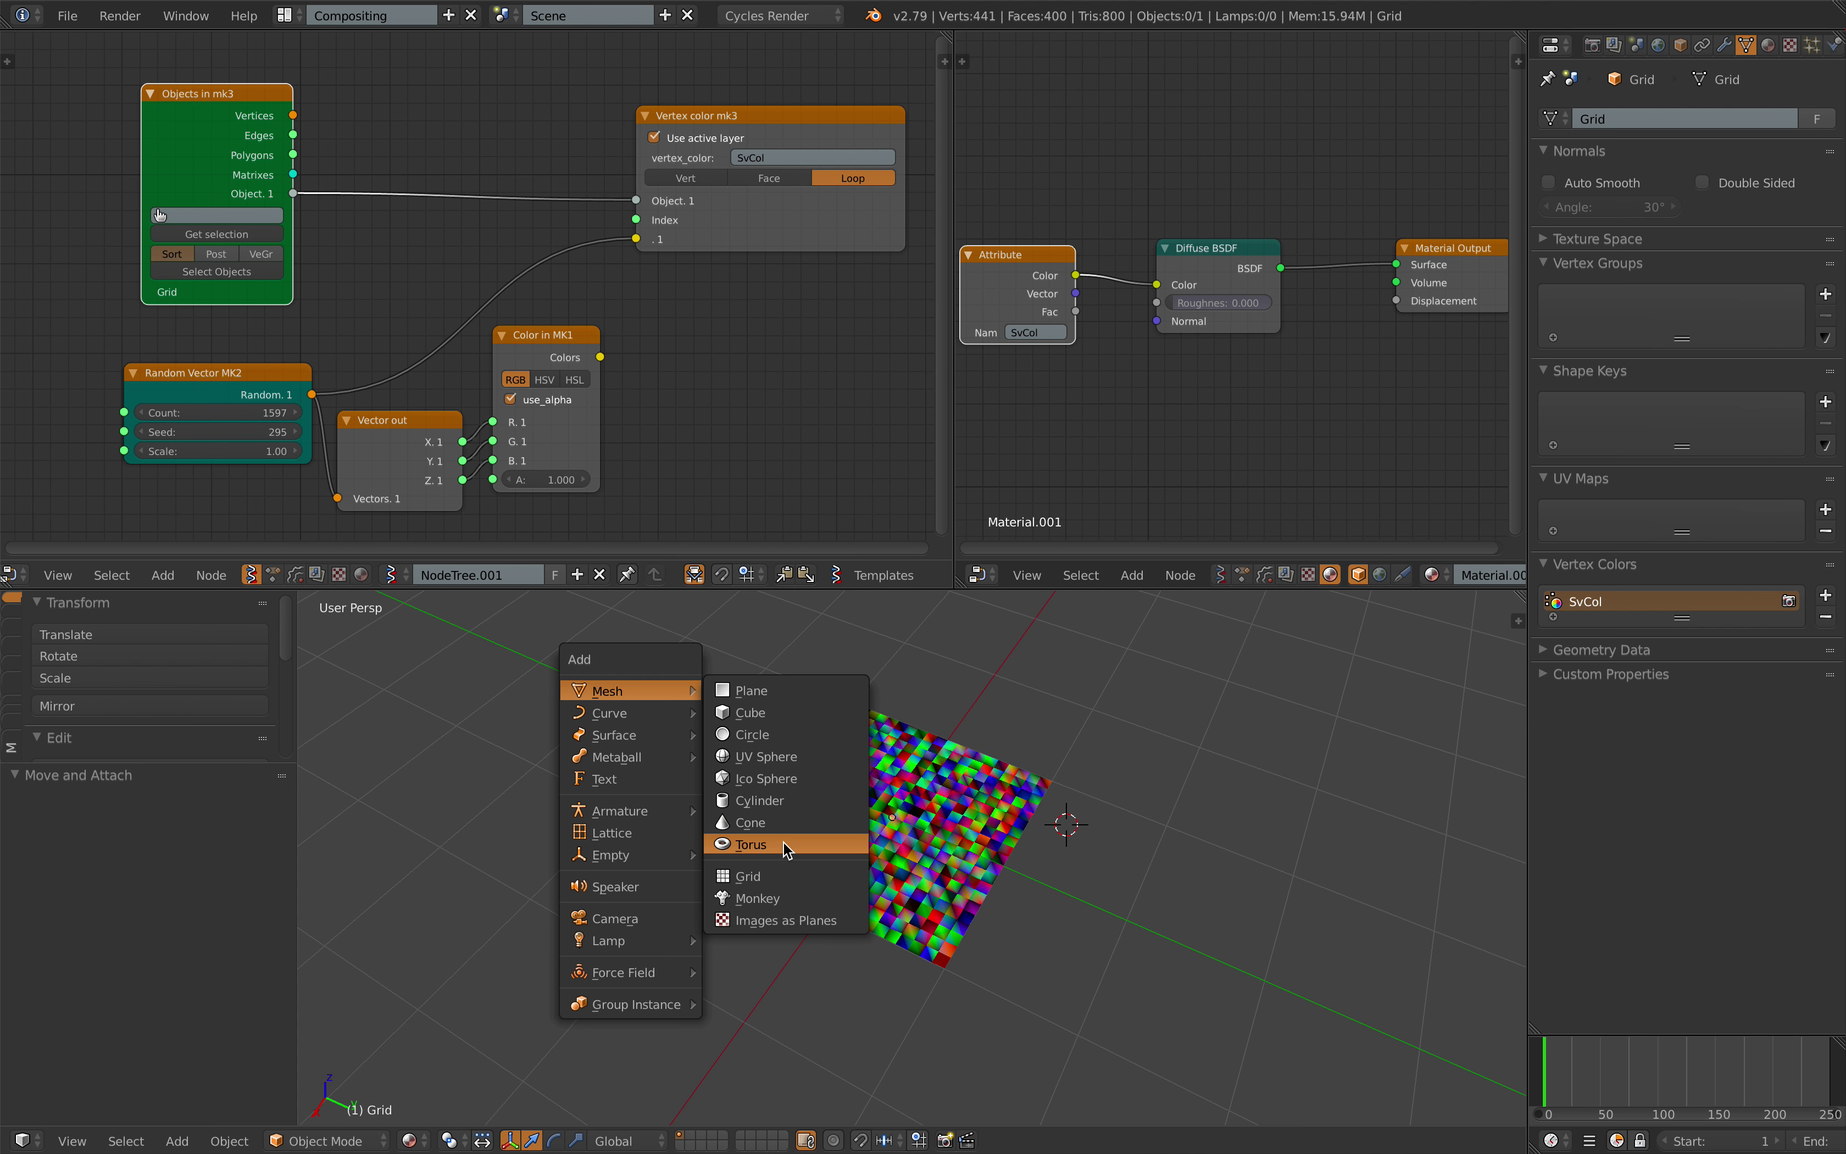
left_click(767, 844)
key("g")
left_click(689, 770)
middle_click_drag(689, 770, 778, 779)
- Save over the blend file and load the selected torus into the Objects in mk3 node
key("ctrl+s")
left_click(741, 778)
left_click(220, 236)
middle_click_drag(603, 756, 620, 726)
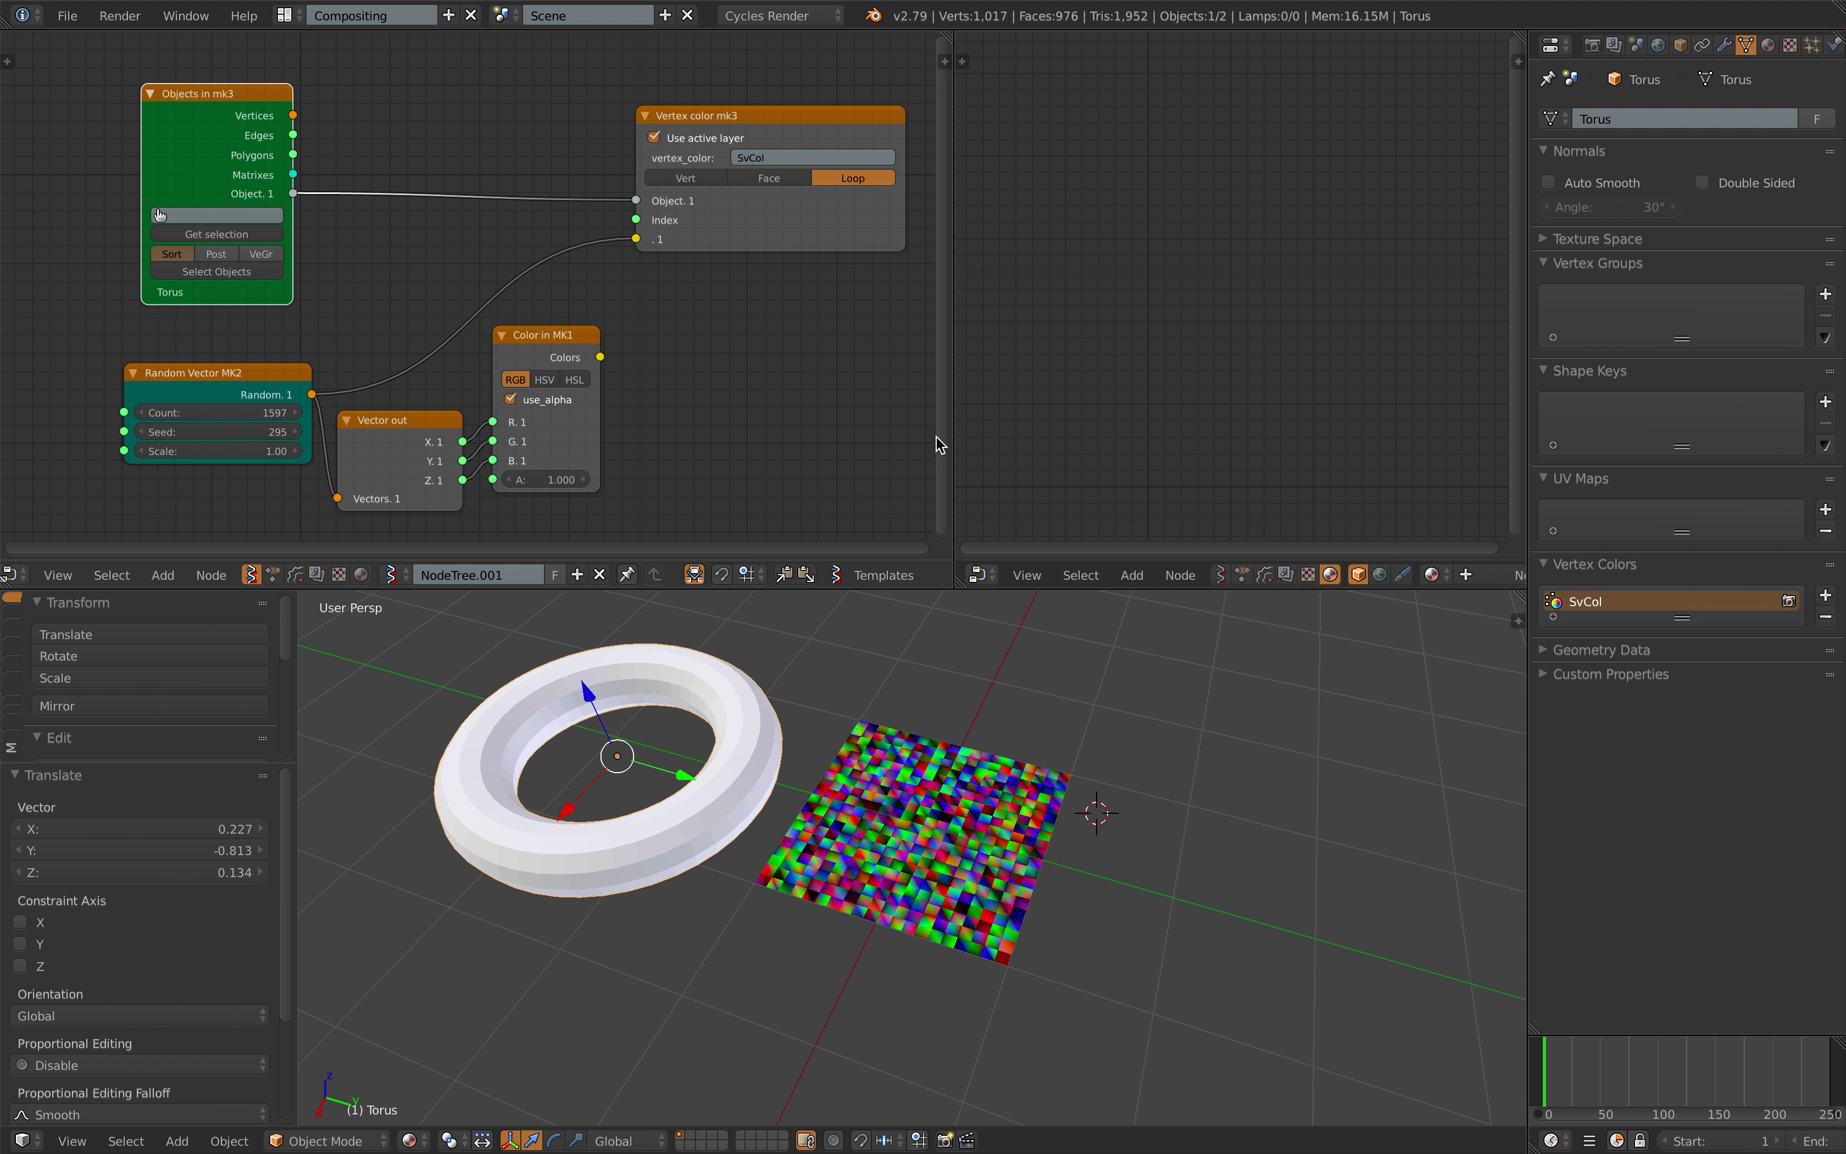
- Assign the existing Material.001 to the torus
left_click(1769, 45)
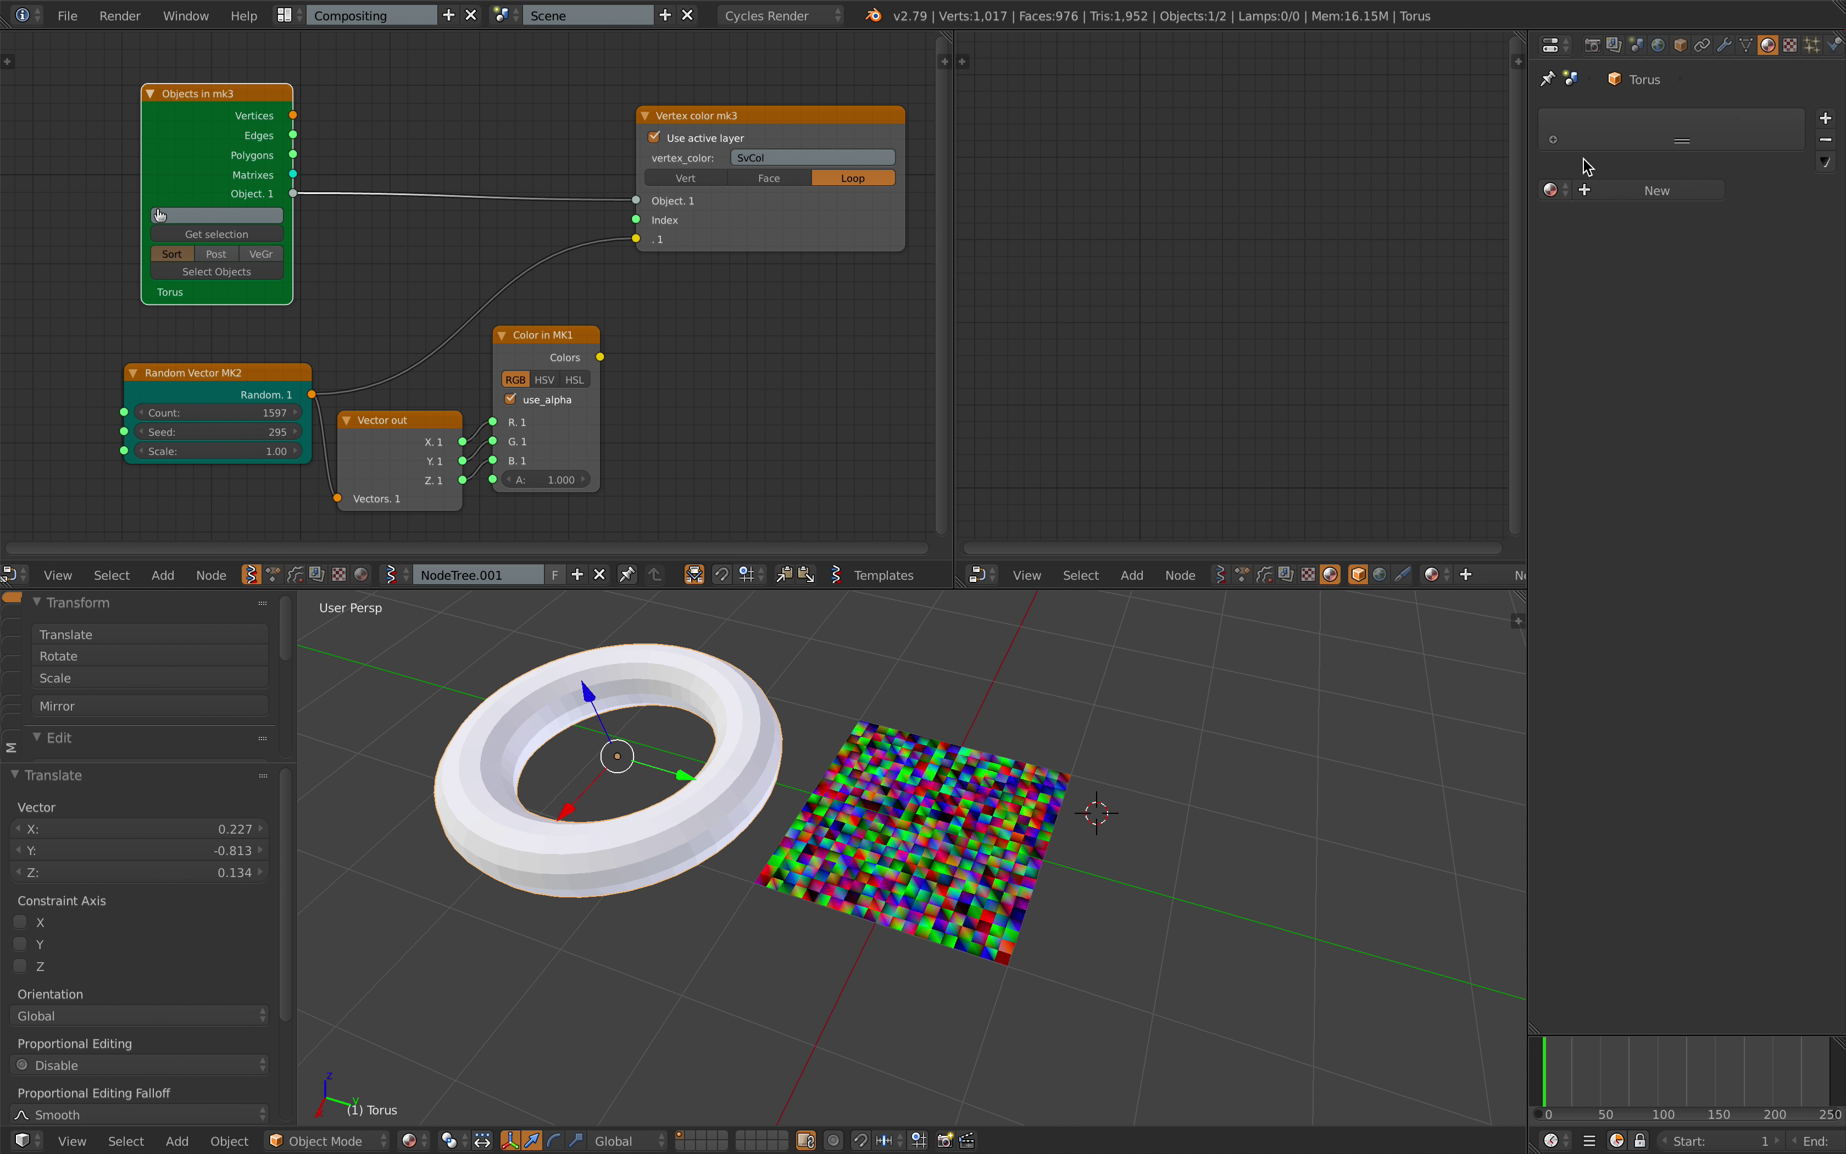
left_click(1550, 190)
left_click(1373, 245)
middle_click_drag(986, 791, 990, 814)
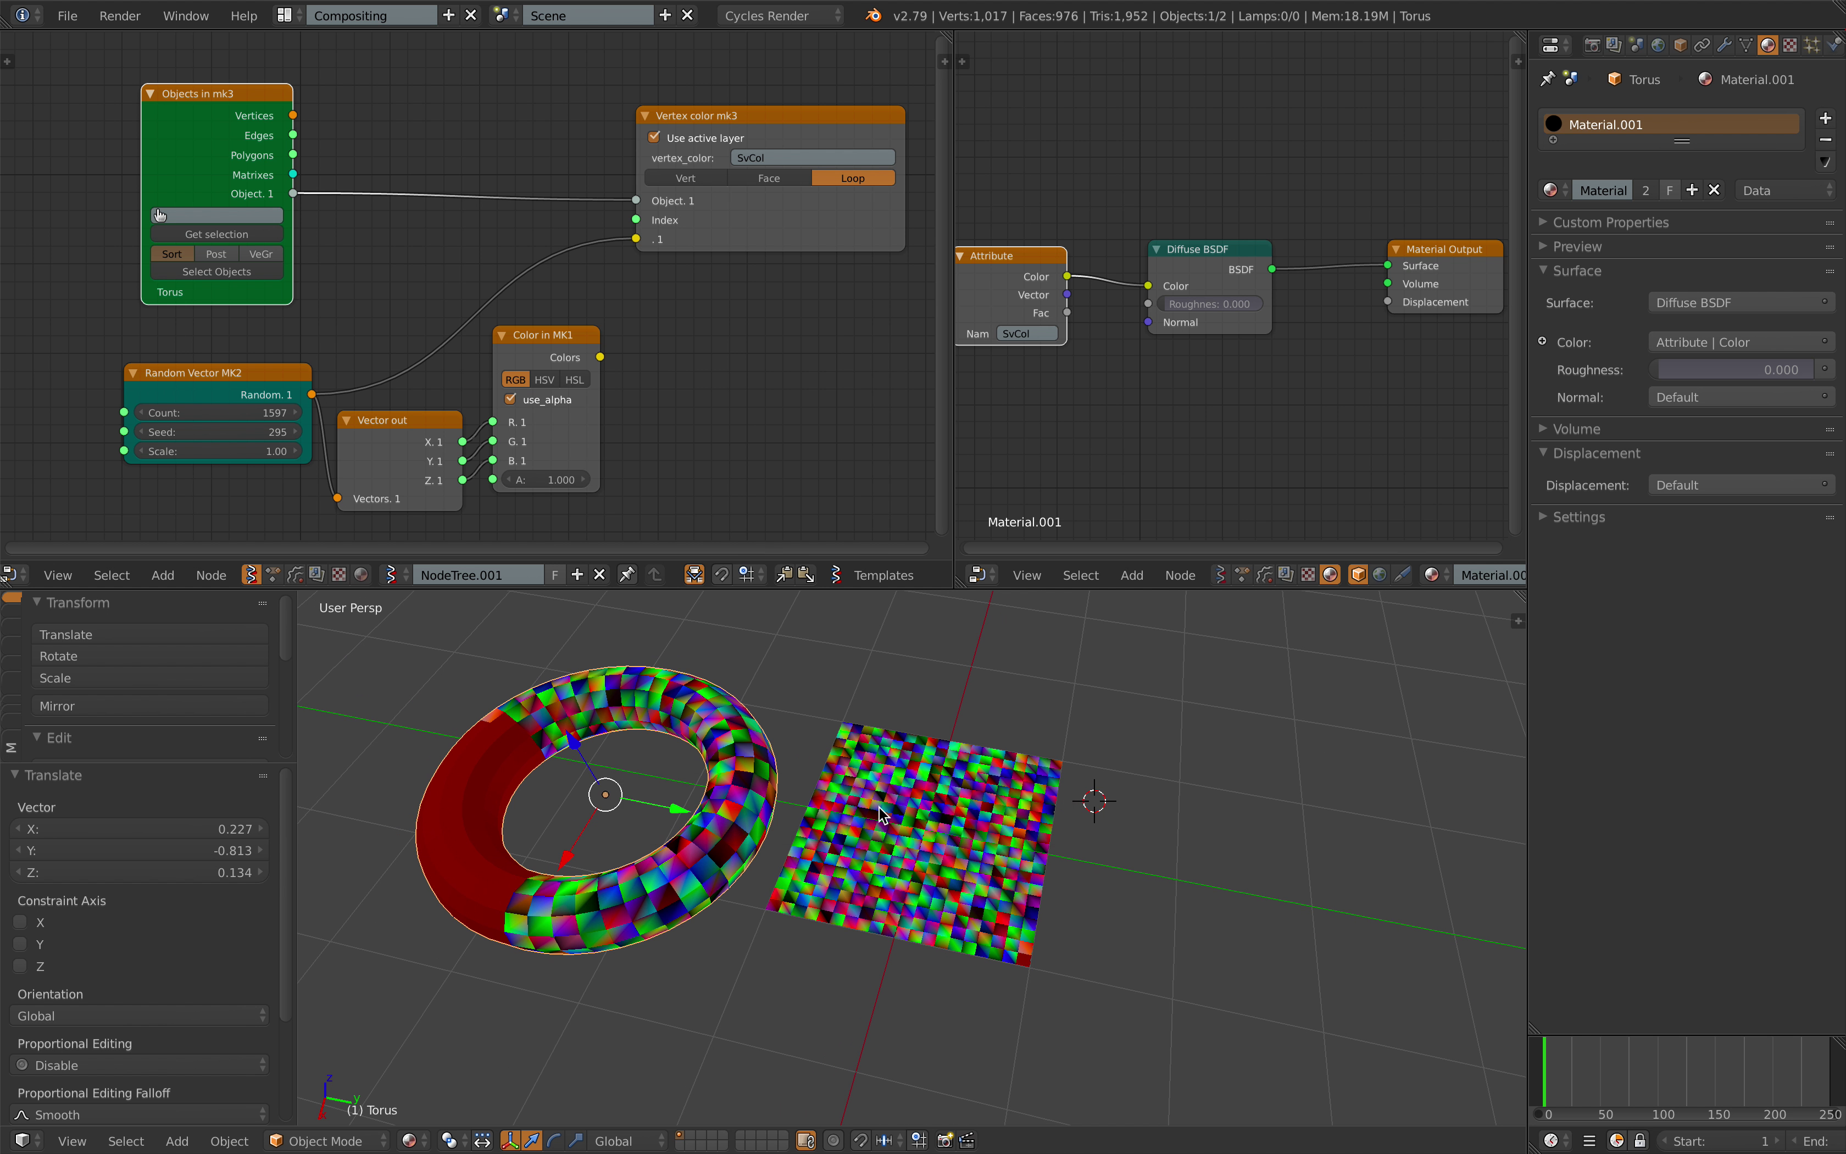
- Set Random Vector MK2's Seed to 575 and view the recoloured torus
middle_click_drag(406, 387, 385, 400)
left_click_drag(200, 445, 413, 445)
middle_click_drag(660, 792, 717, 759)
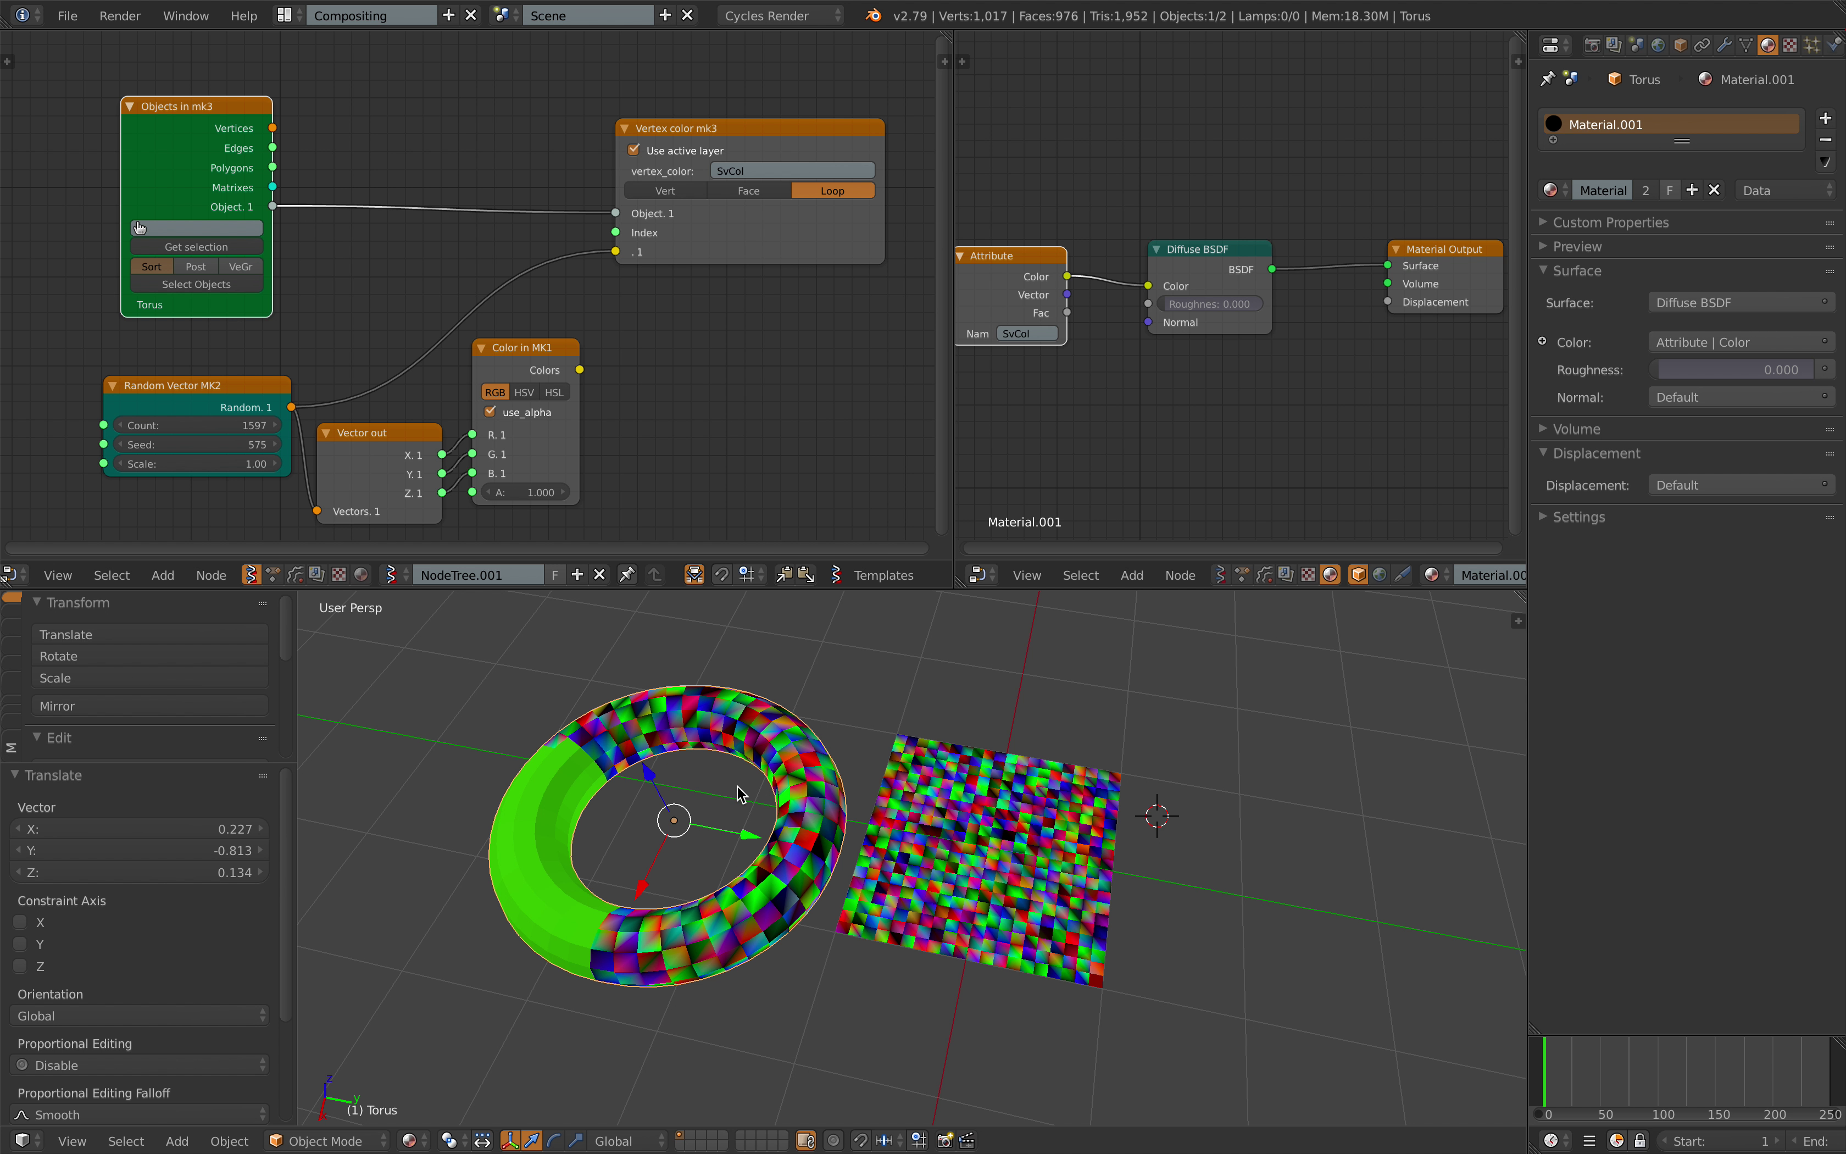
scroll(1160, 374, "down", 1)
middle_click_drag(885, 763, 897, 778)
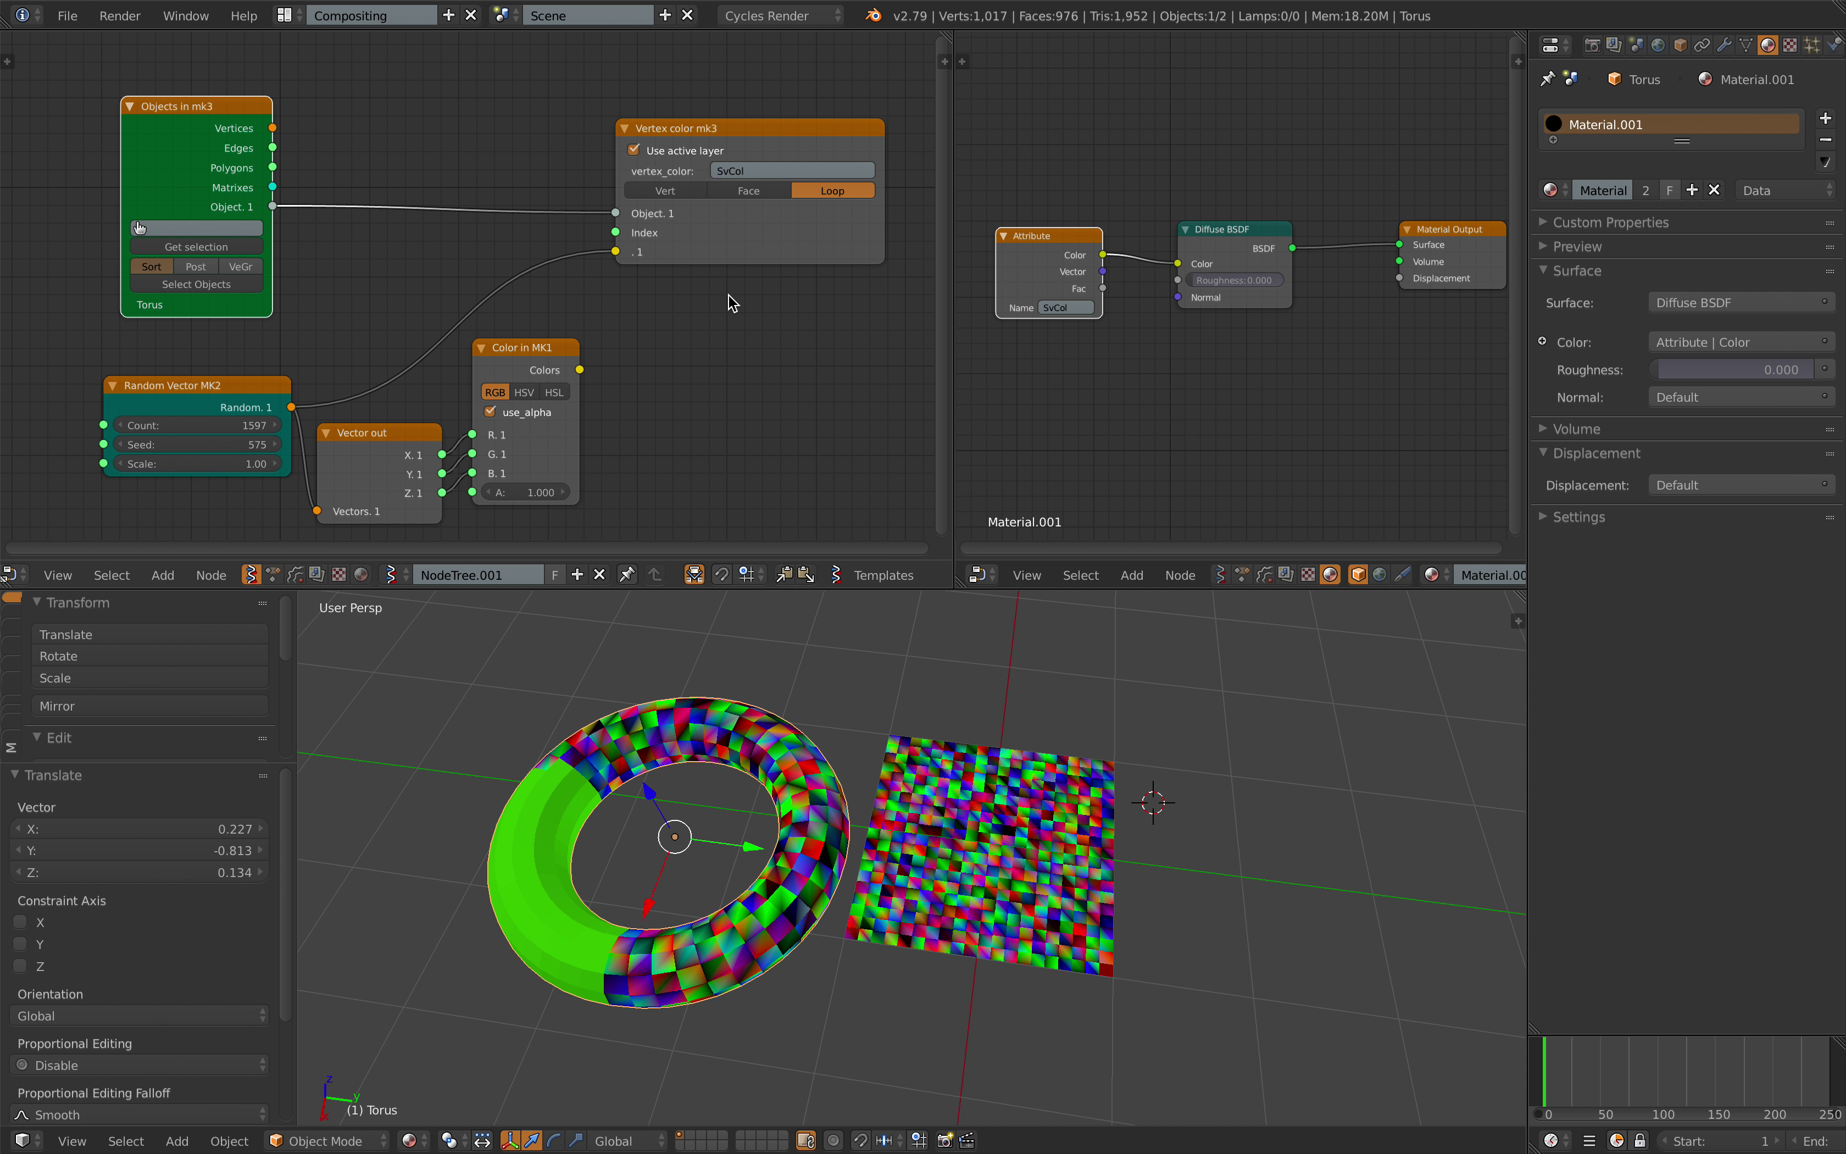
- Switch Vertex color mk3 to Face, set Random Vector MK2's Seed to 703, and save over the blend file
left_click(748, 190)
left_click_drag(200, 444, 209, 446)
key("ctrl+s")
left_click(357, 449)
scroll(362, 446, "down", 3)
scroll(361, 427, "up", 3)
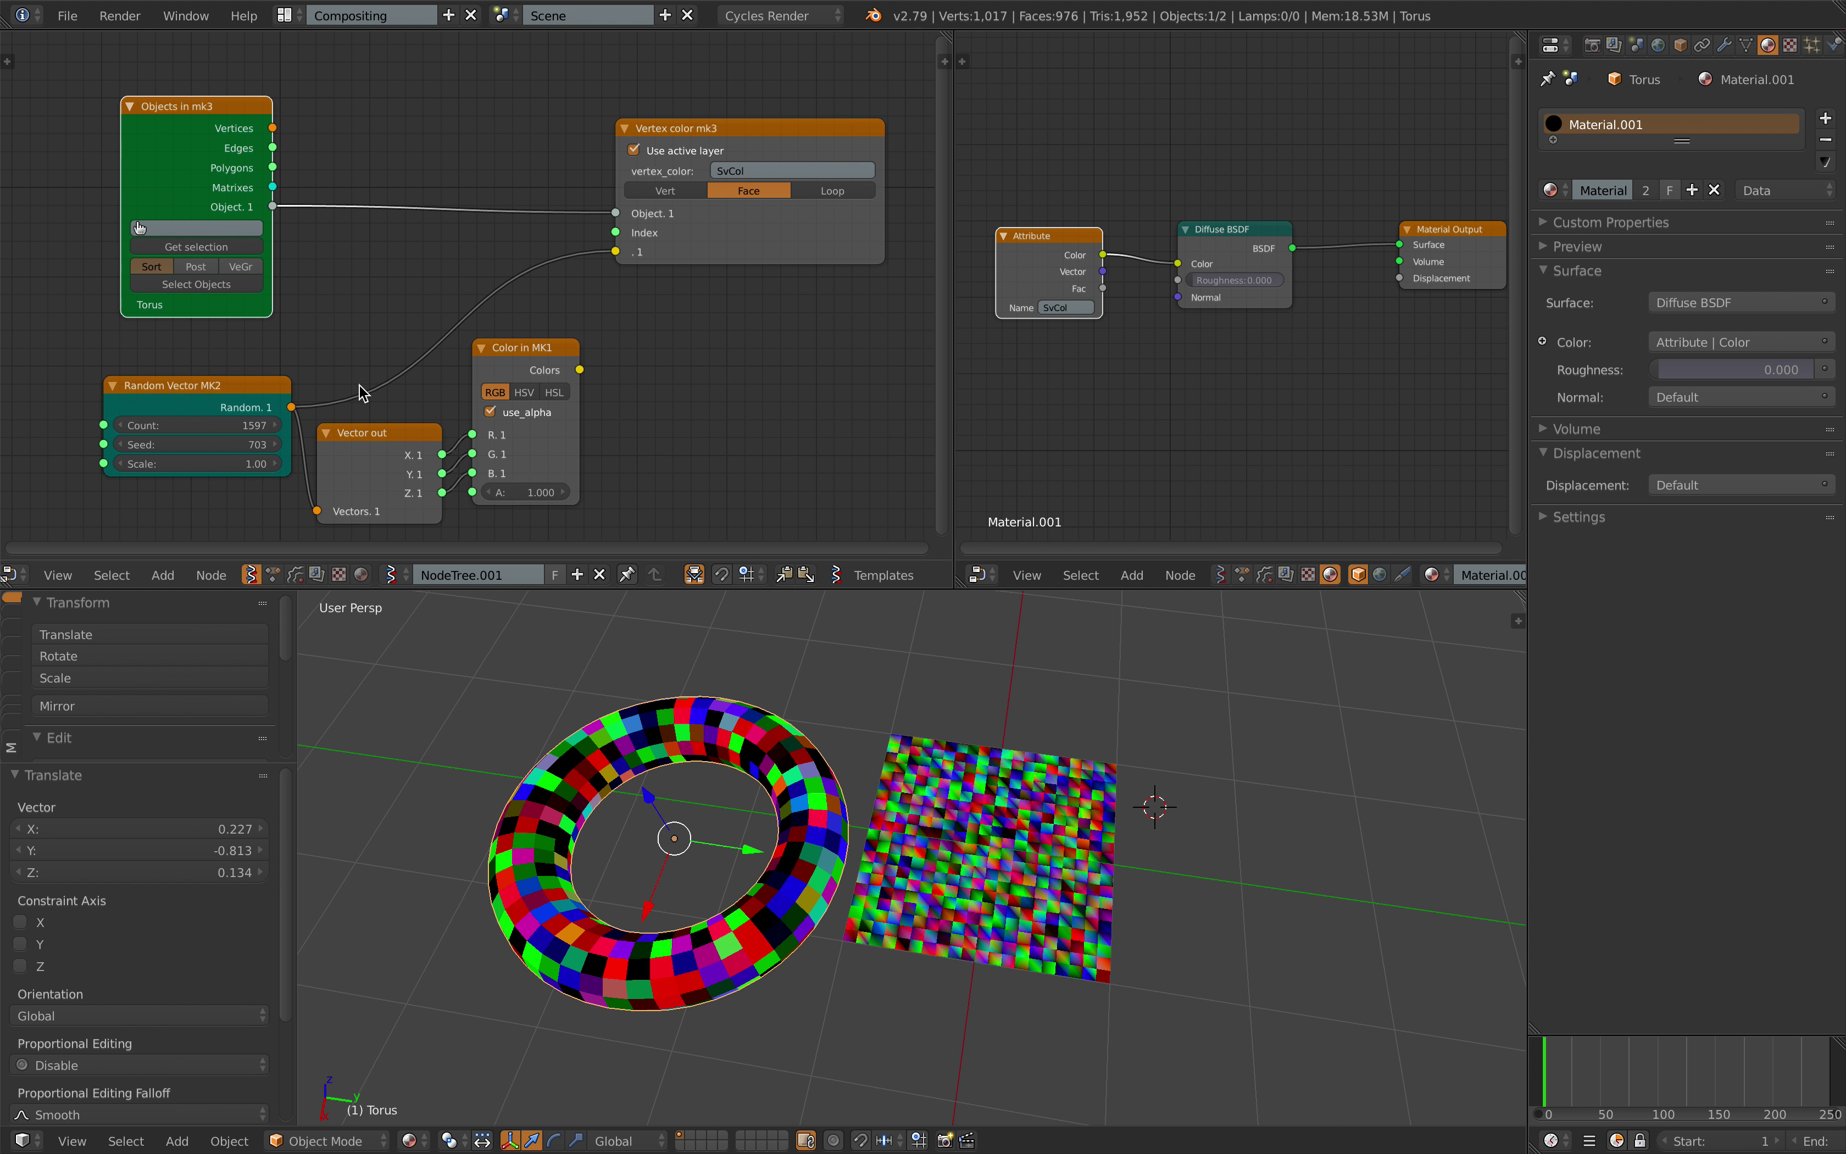
- Move the Objects in mk3 node farther from Vertex color mk3 and save over the blend file
left_click_drag(199, 159, 144, 164)
scroll(149, 167, "down", 1)
middle_click_drag(191, 179, 213, 187)
key("ctrl+s")
left_click(229, 192)
middle_click_drag(815, 930, 799, 918)
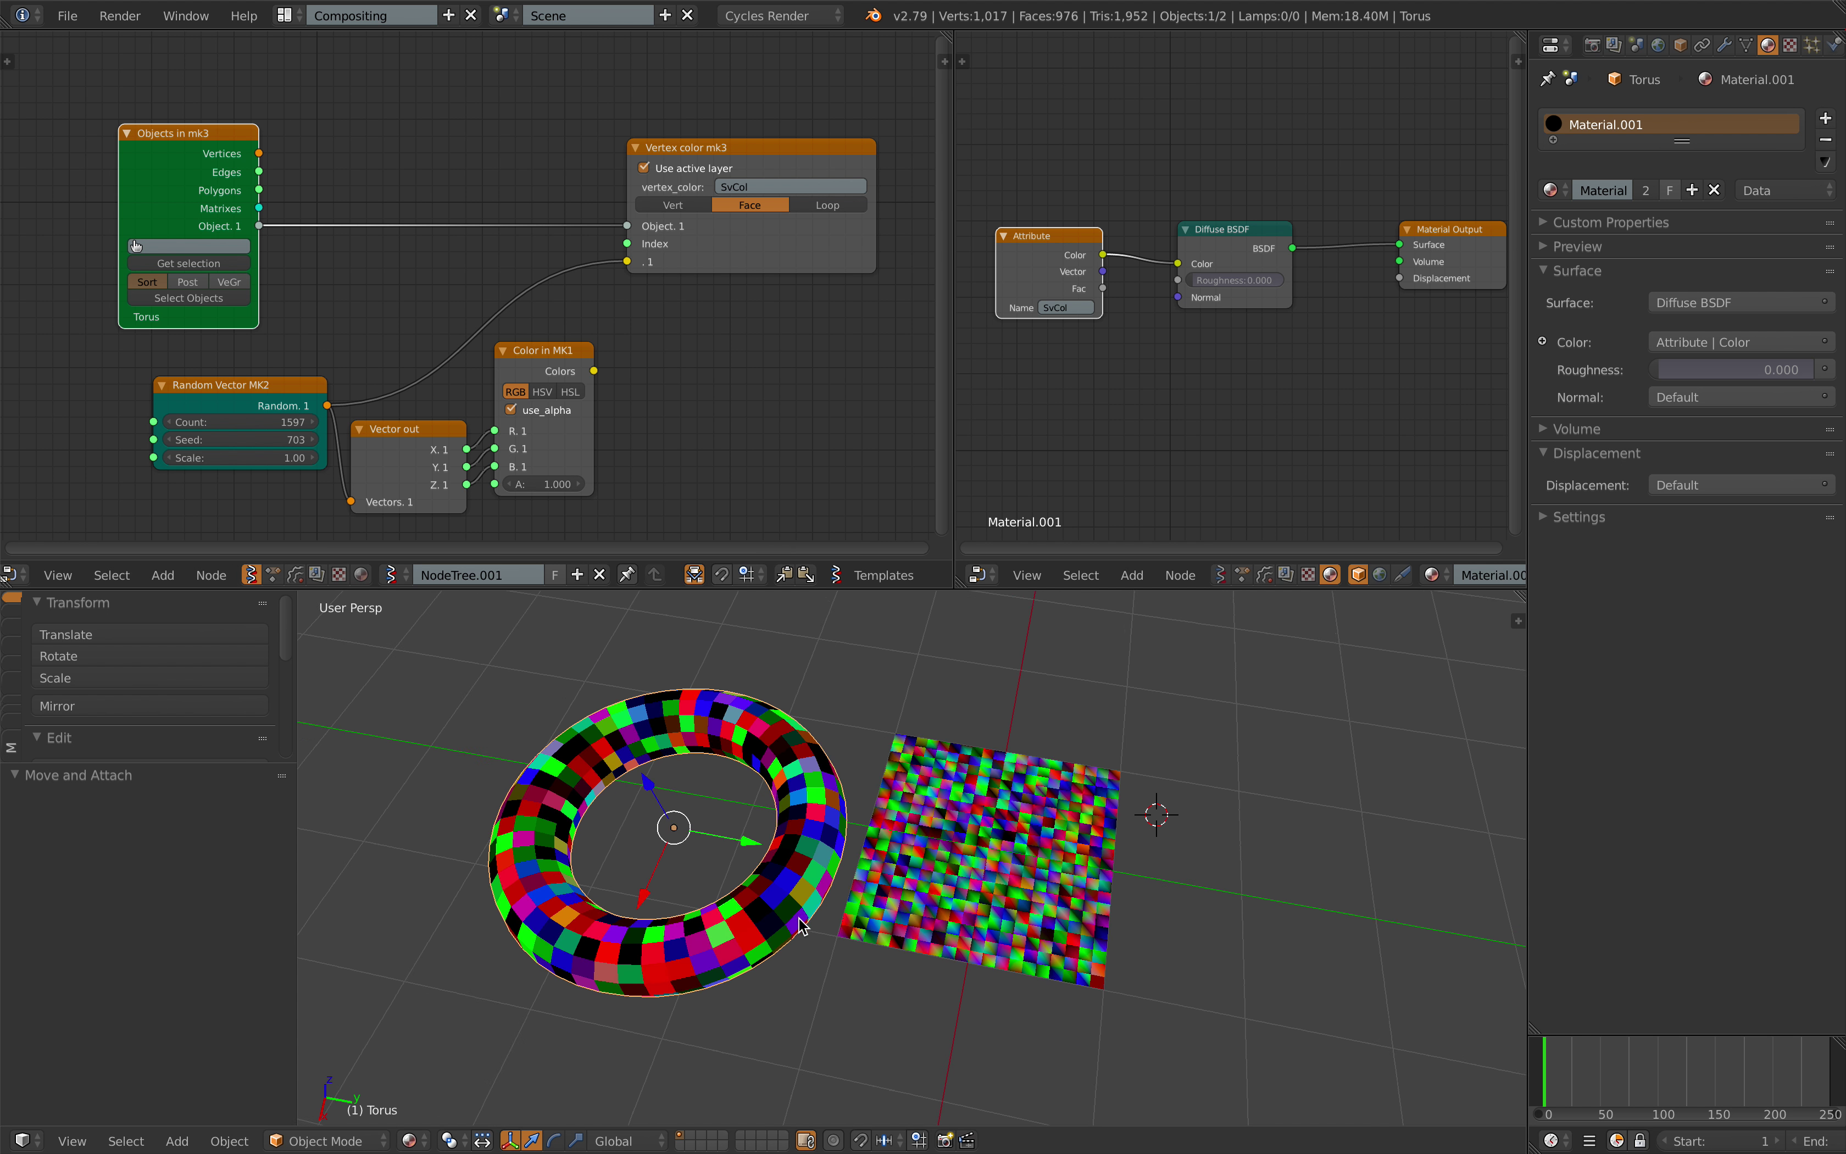
- Select the grid in the 3D view and save over the blend file
right_click(946, 889)
key("ctrl+s")
left_click(947, 878)
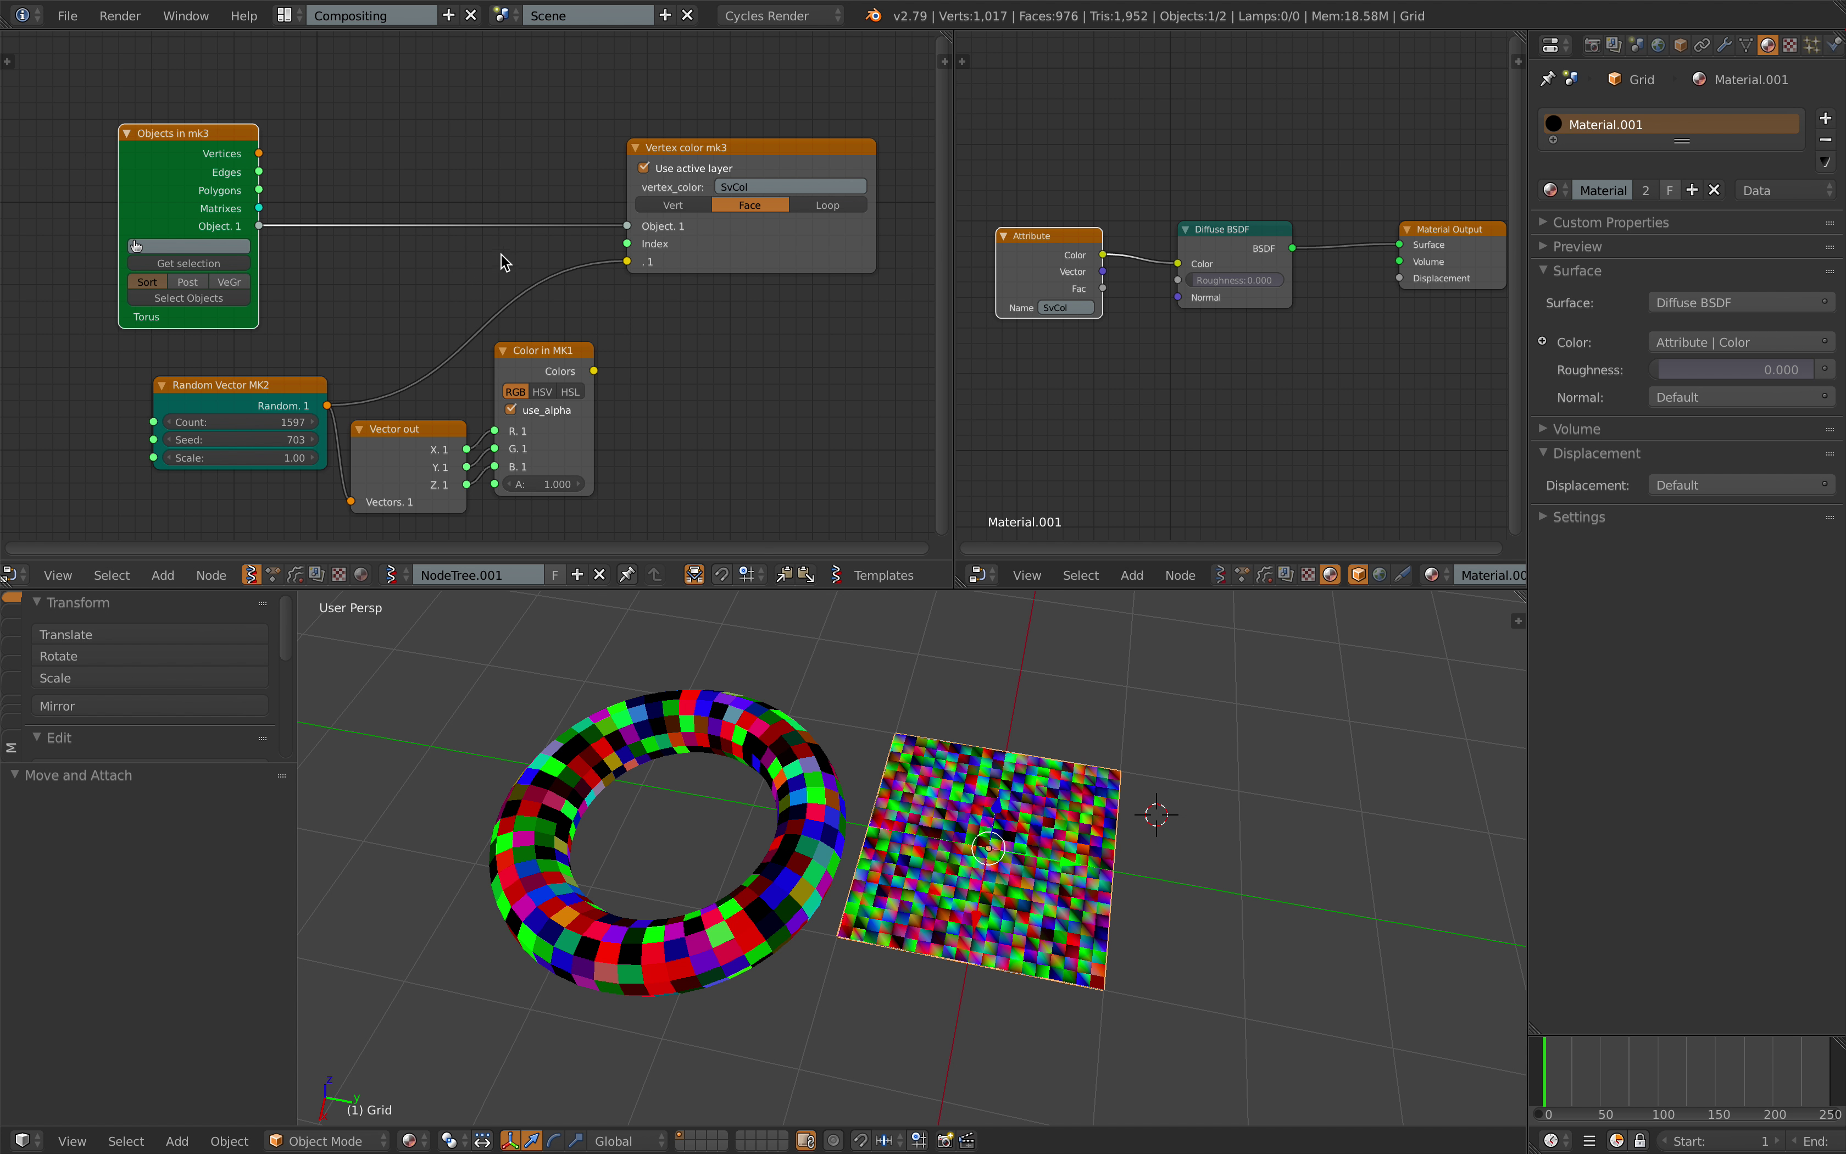
- Replace the random colour source by linking Objects in mk3's Vertices output to the Vertex color mk3 colour input, and view the torus
left_click_drag(219, 157, 540, 207)
left_click_drag(624, 262, 625, 261)
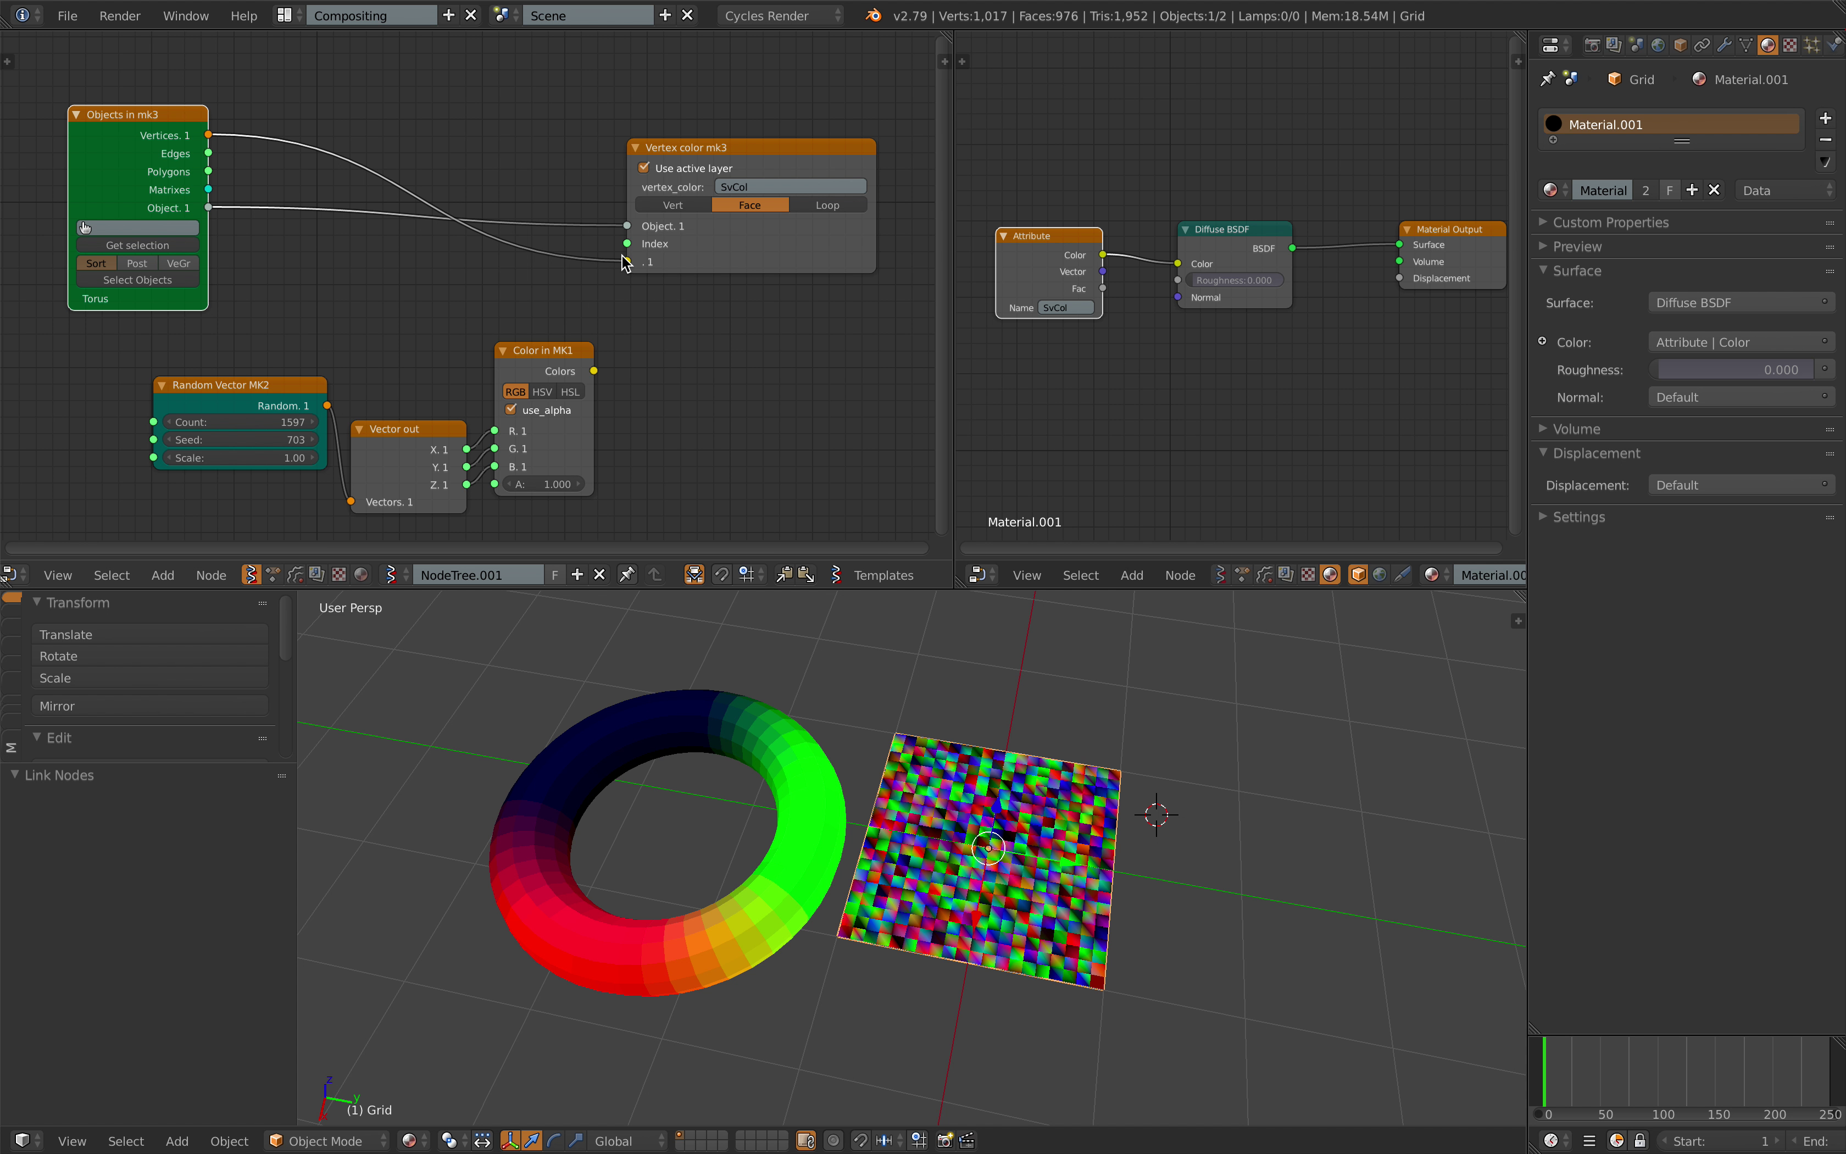
middle_click_drag(666, 671, 721, 800)
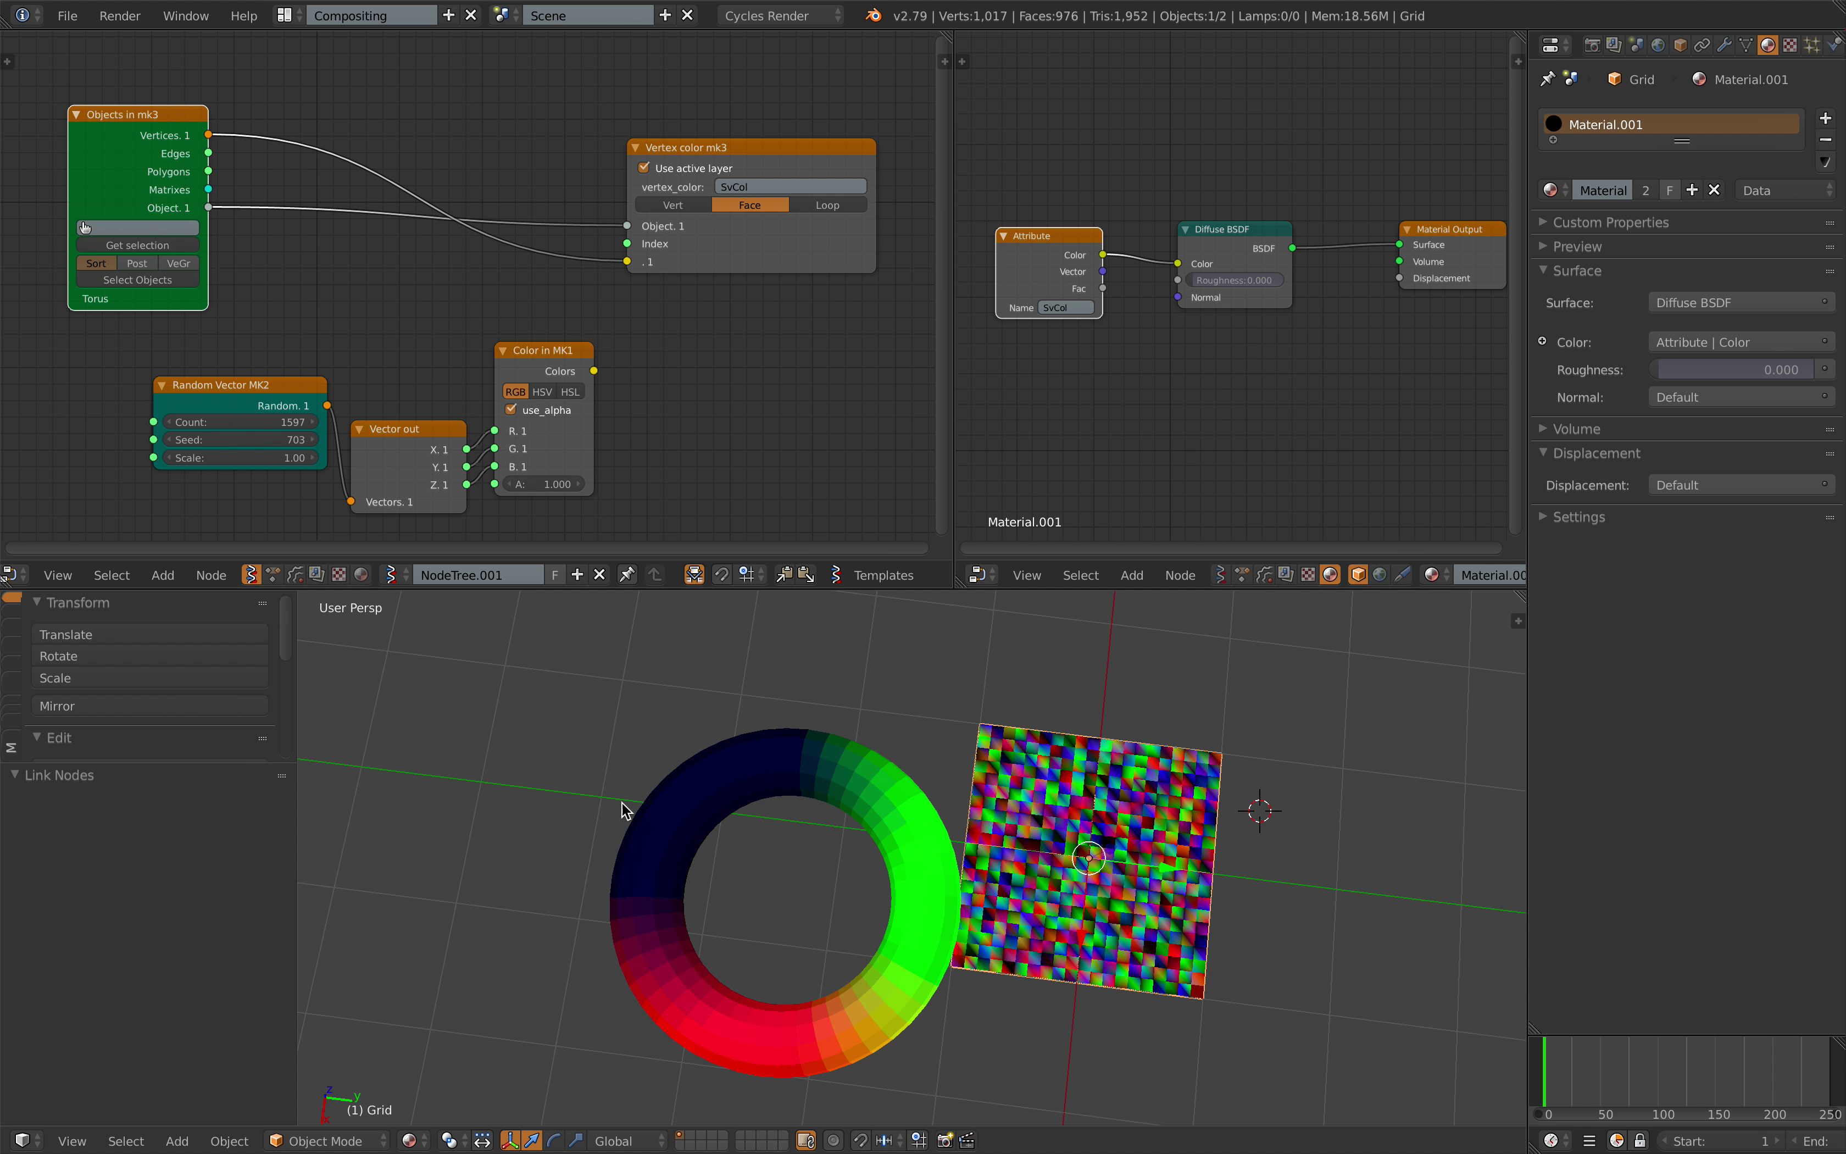
middle_click_drag(883, 930, 725, 733)
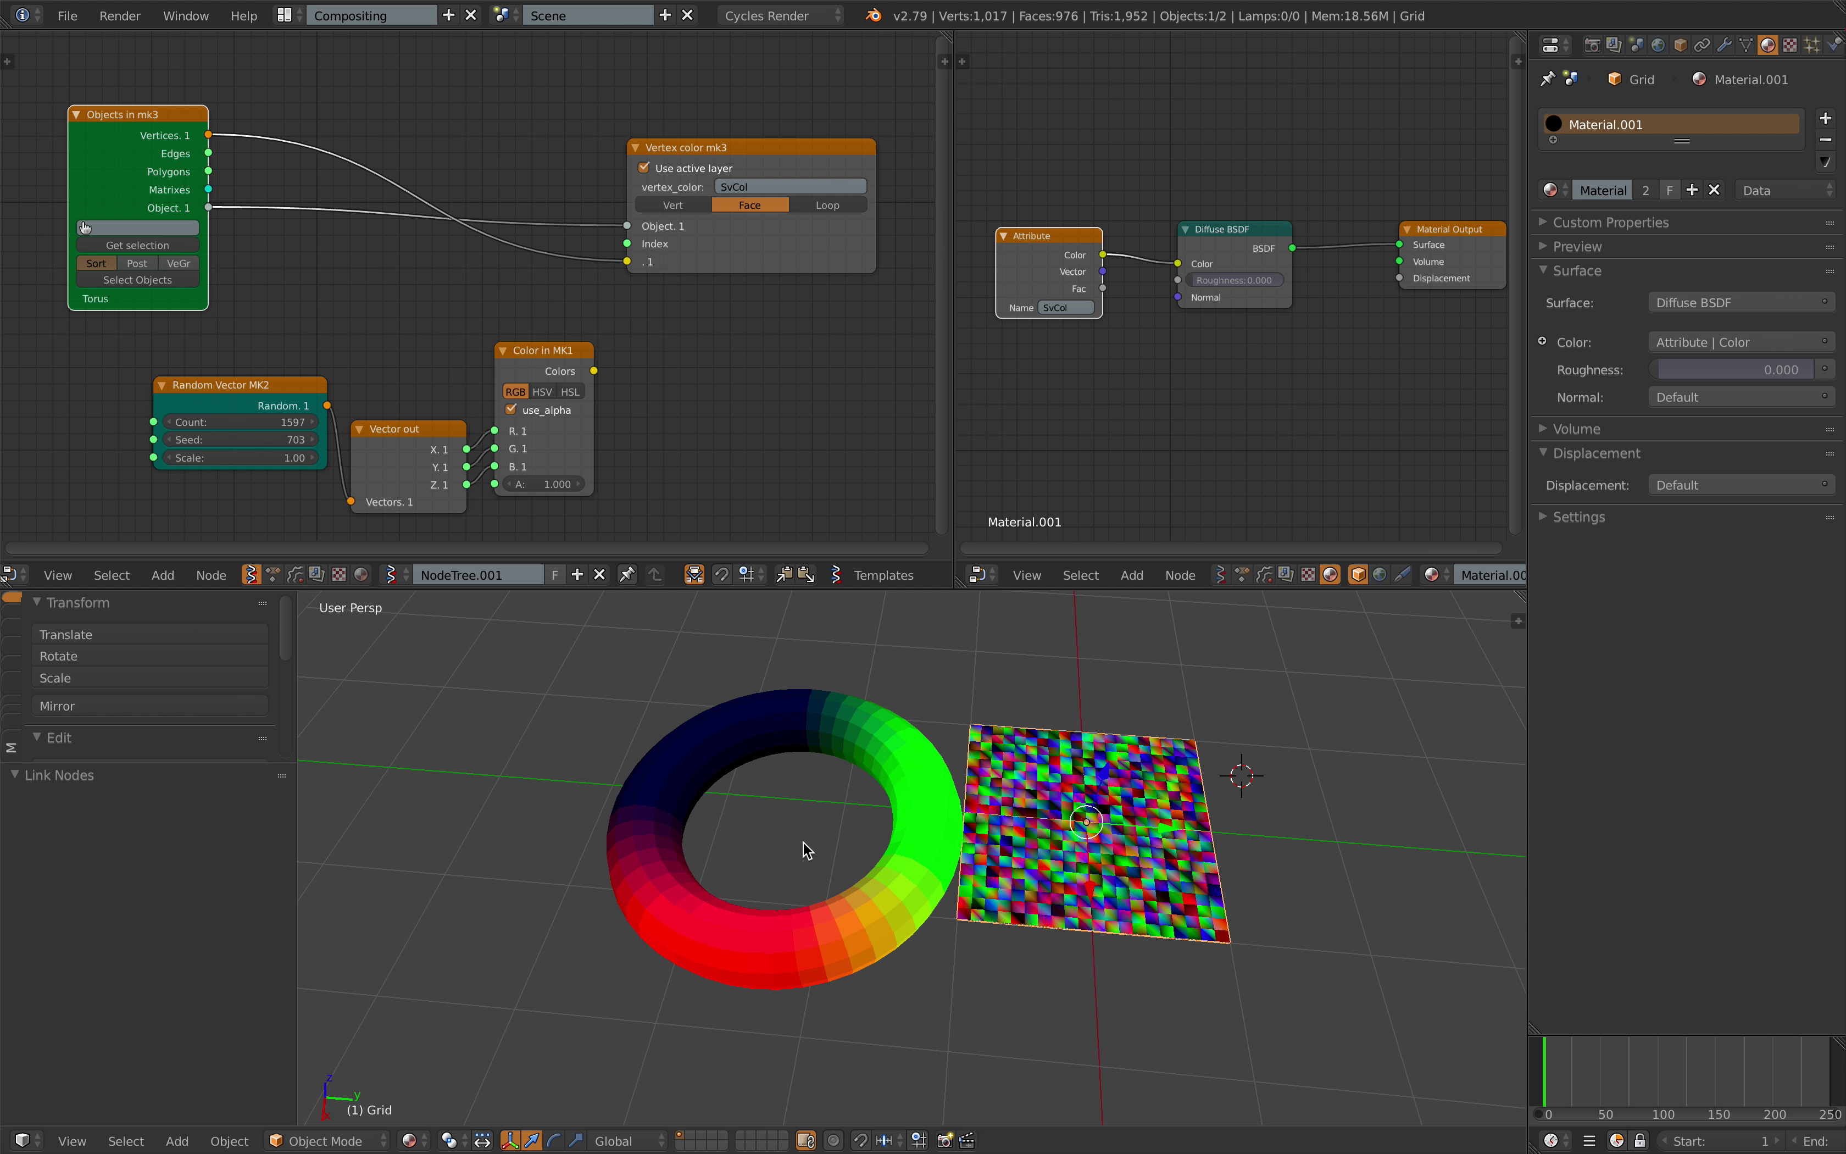
- Move the Objects in mk3 node closer to Vertex color mk3 and examine the torus colours from several angles
scroll(366, 259, "down", 1)
middle_click_drag(355, 257, 369, 260)
left_click_drag(235, 154, 329, 158)
scroll(330, 159, "up", 2)
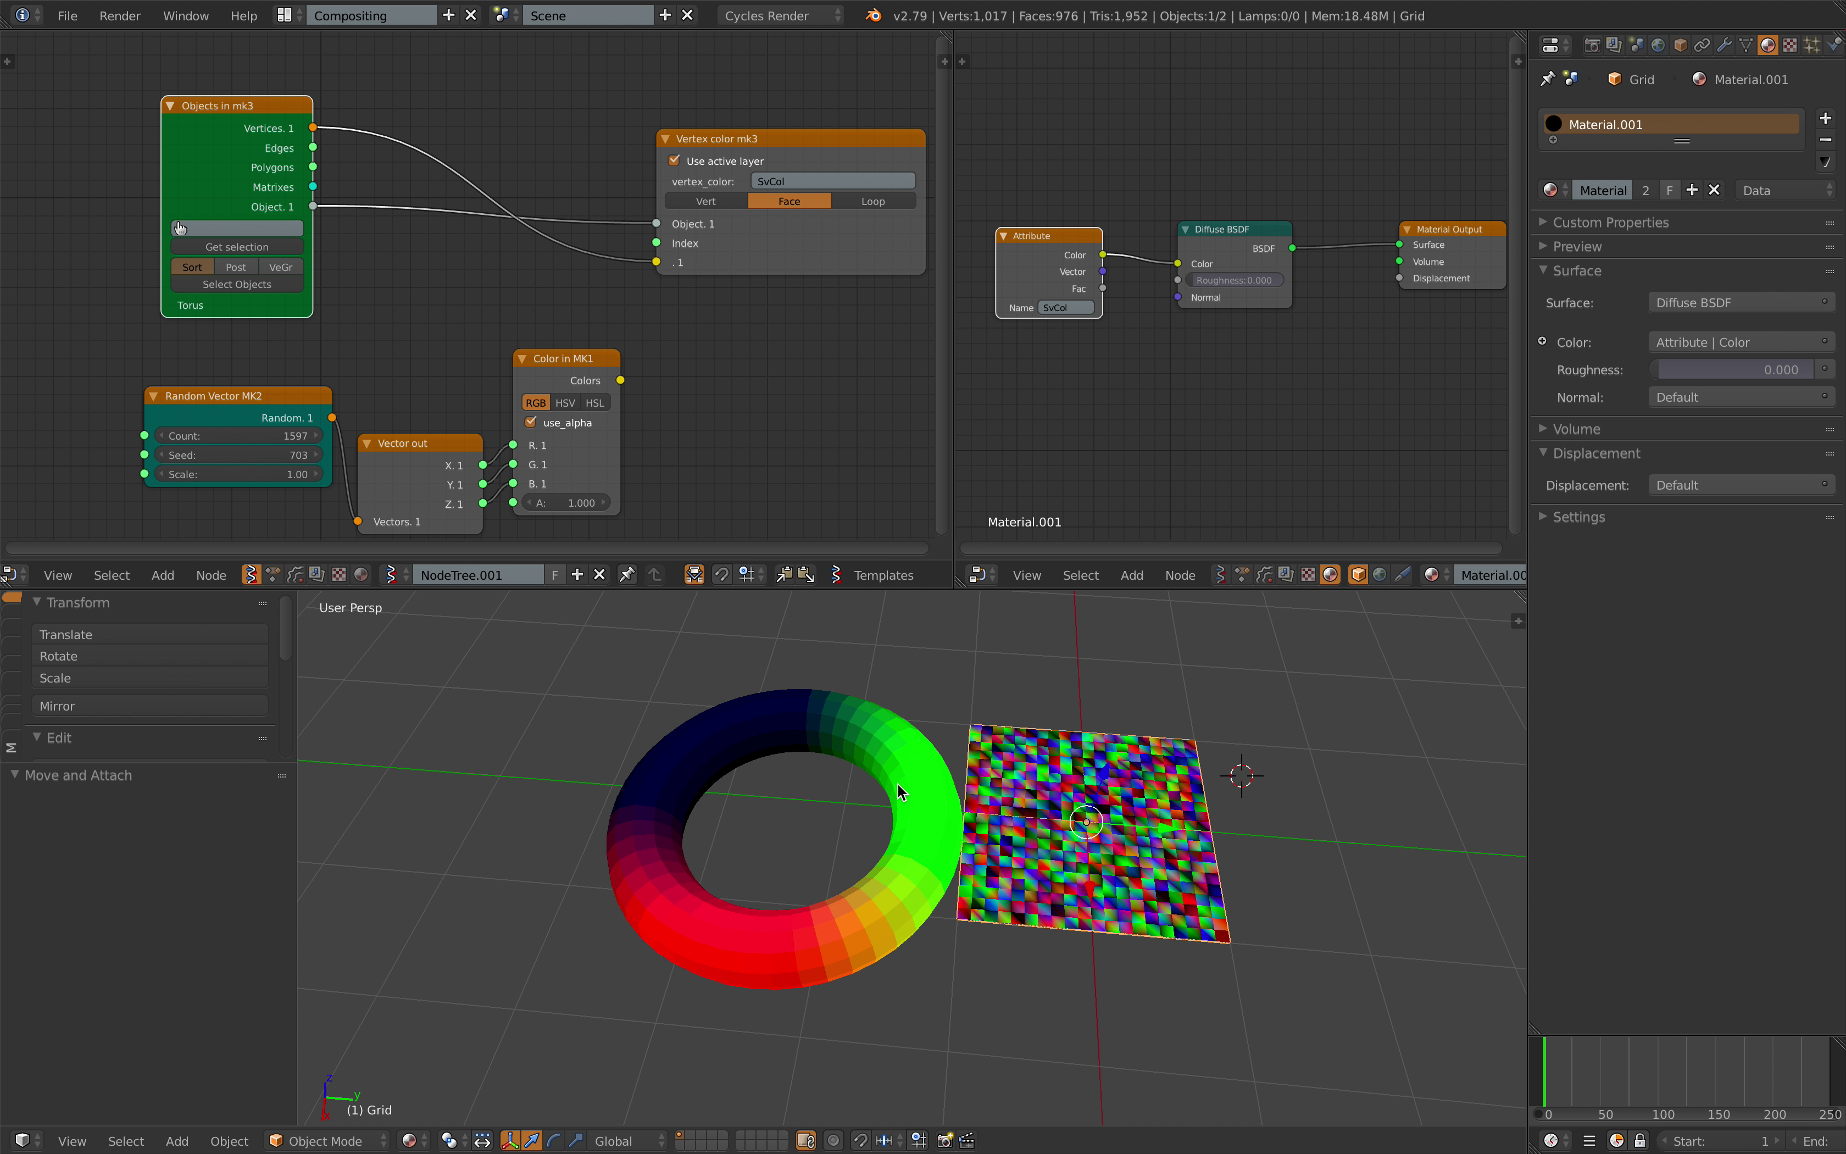
middle_click_drag(899, 792, 766, 883)
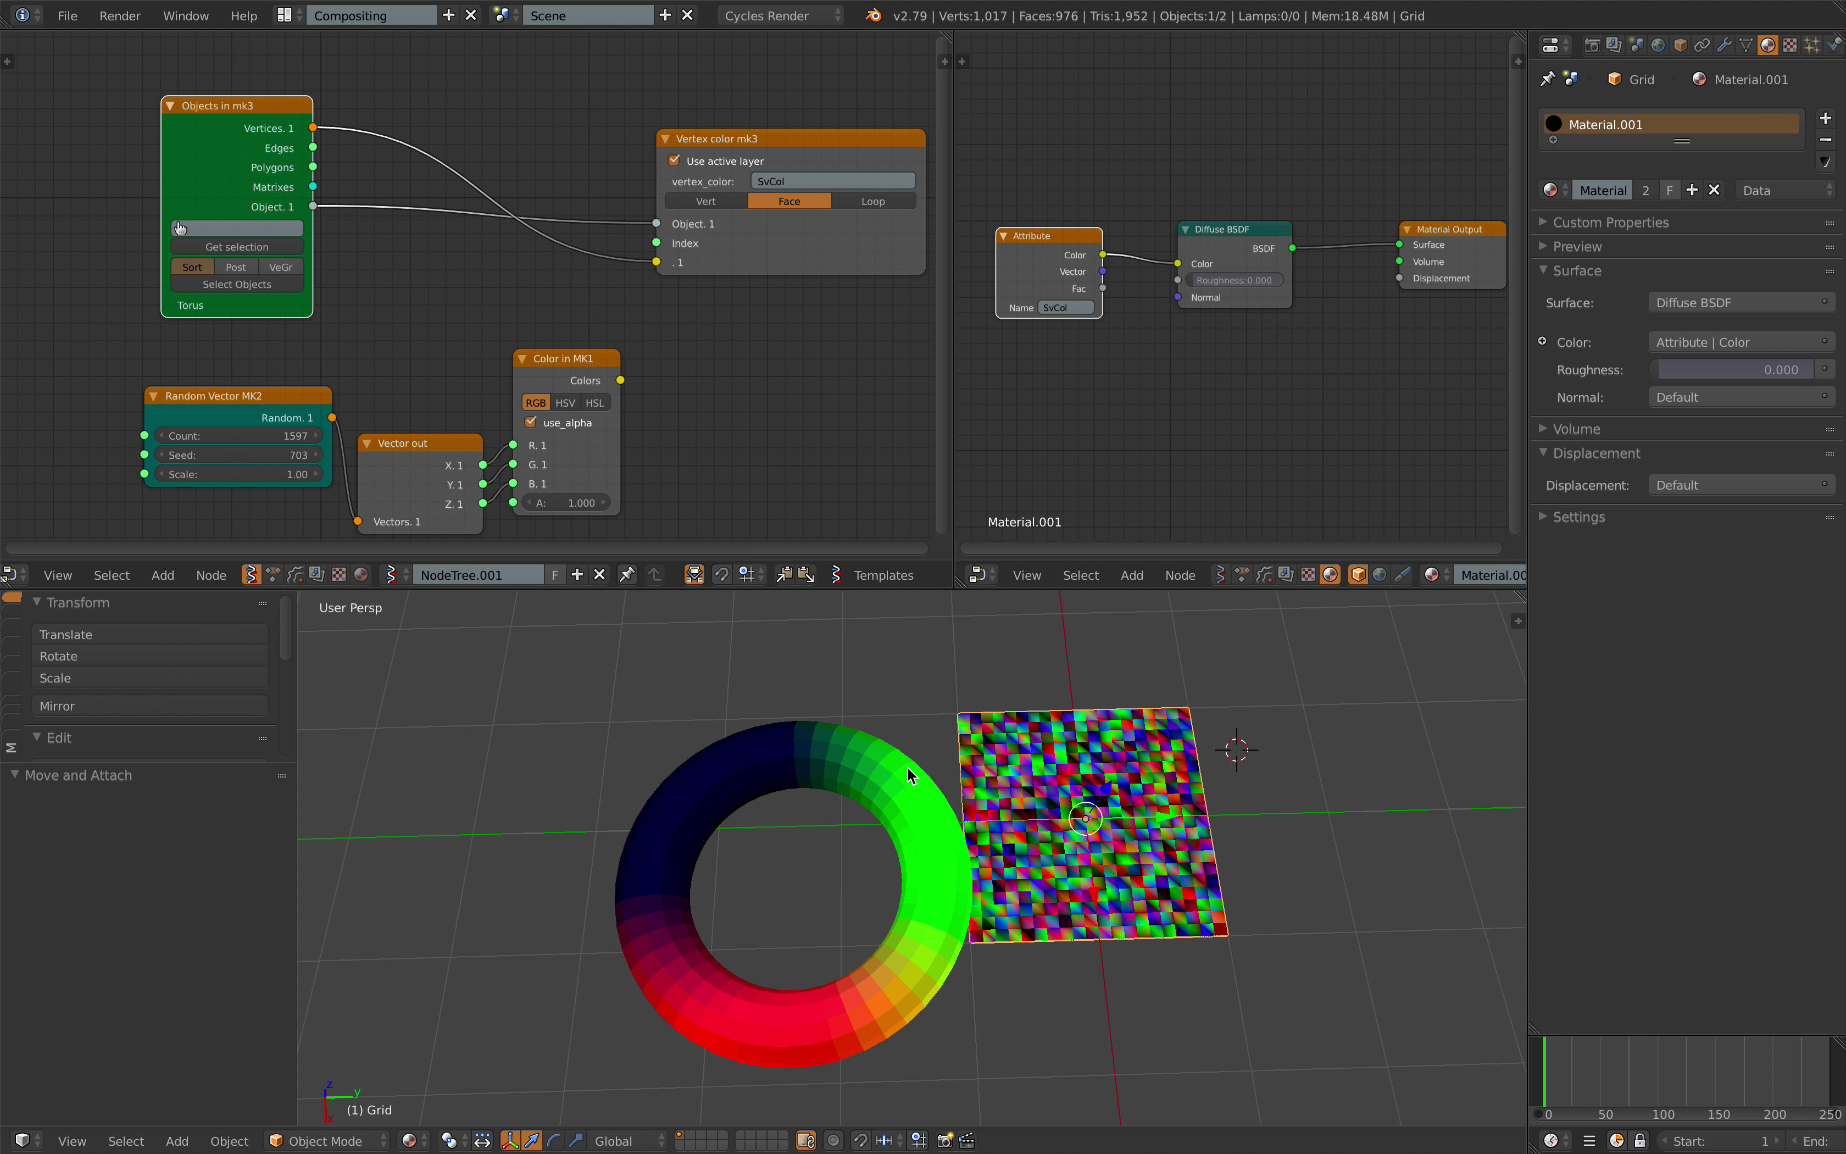
middle_click_drag(811, 815, 785, 771)
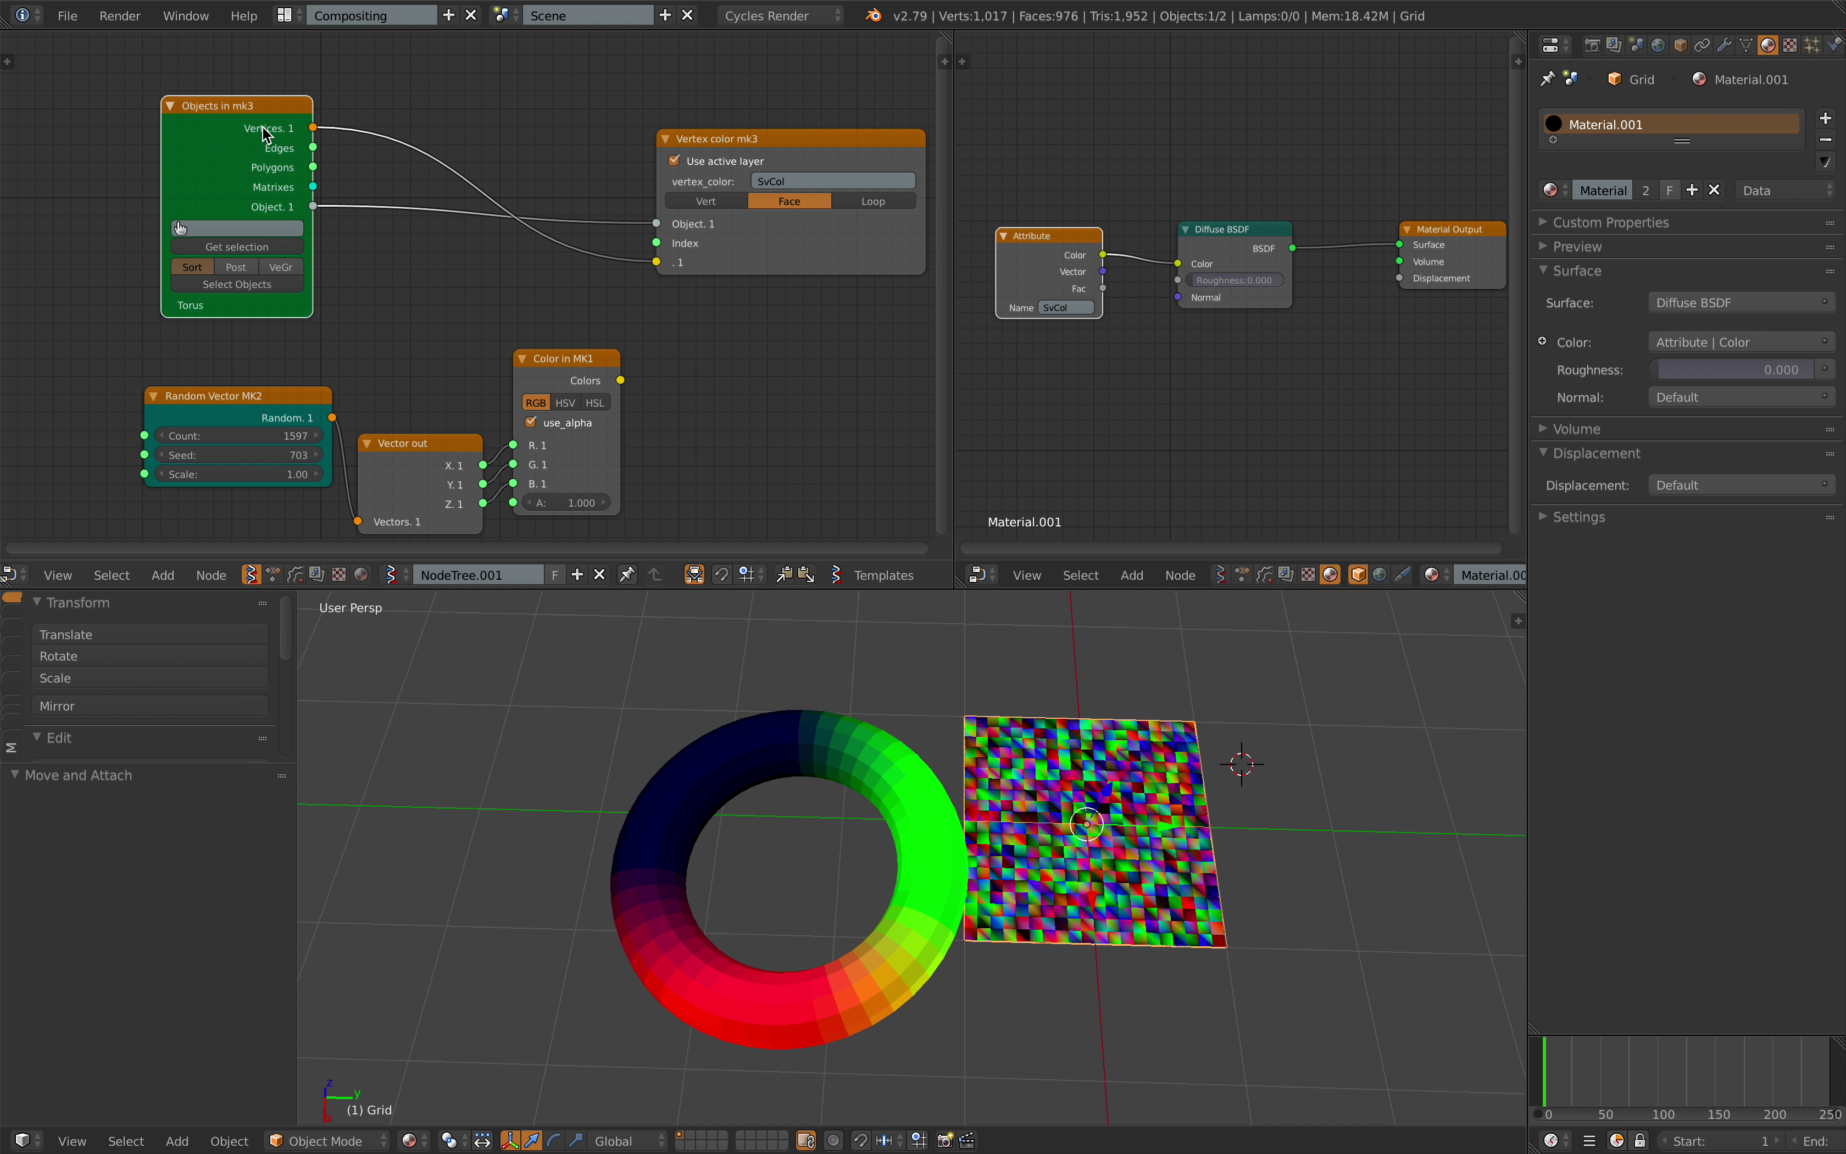
- Move the Objects in mk3 node away from Vertex color mk3 and add a Vertex Normal node above them
left_click_drag(263, 132, 165, 162)
middle_click_drag(450, 114, 479, 161)
key("shift+a")
left_click(478, 161)
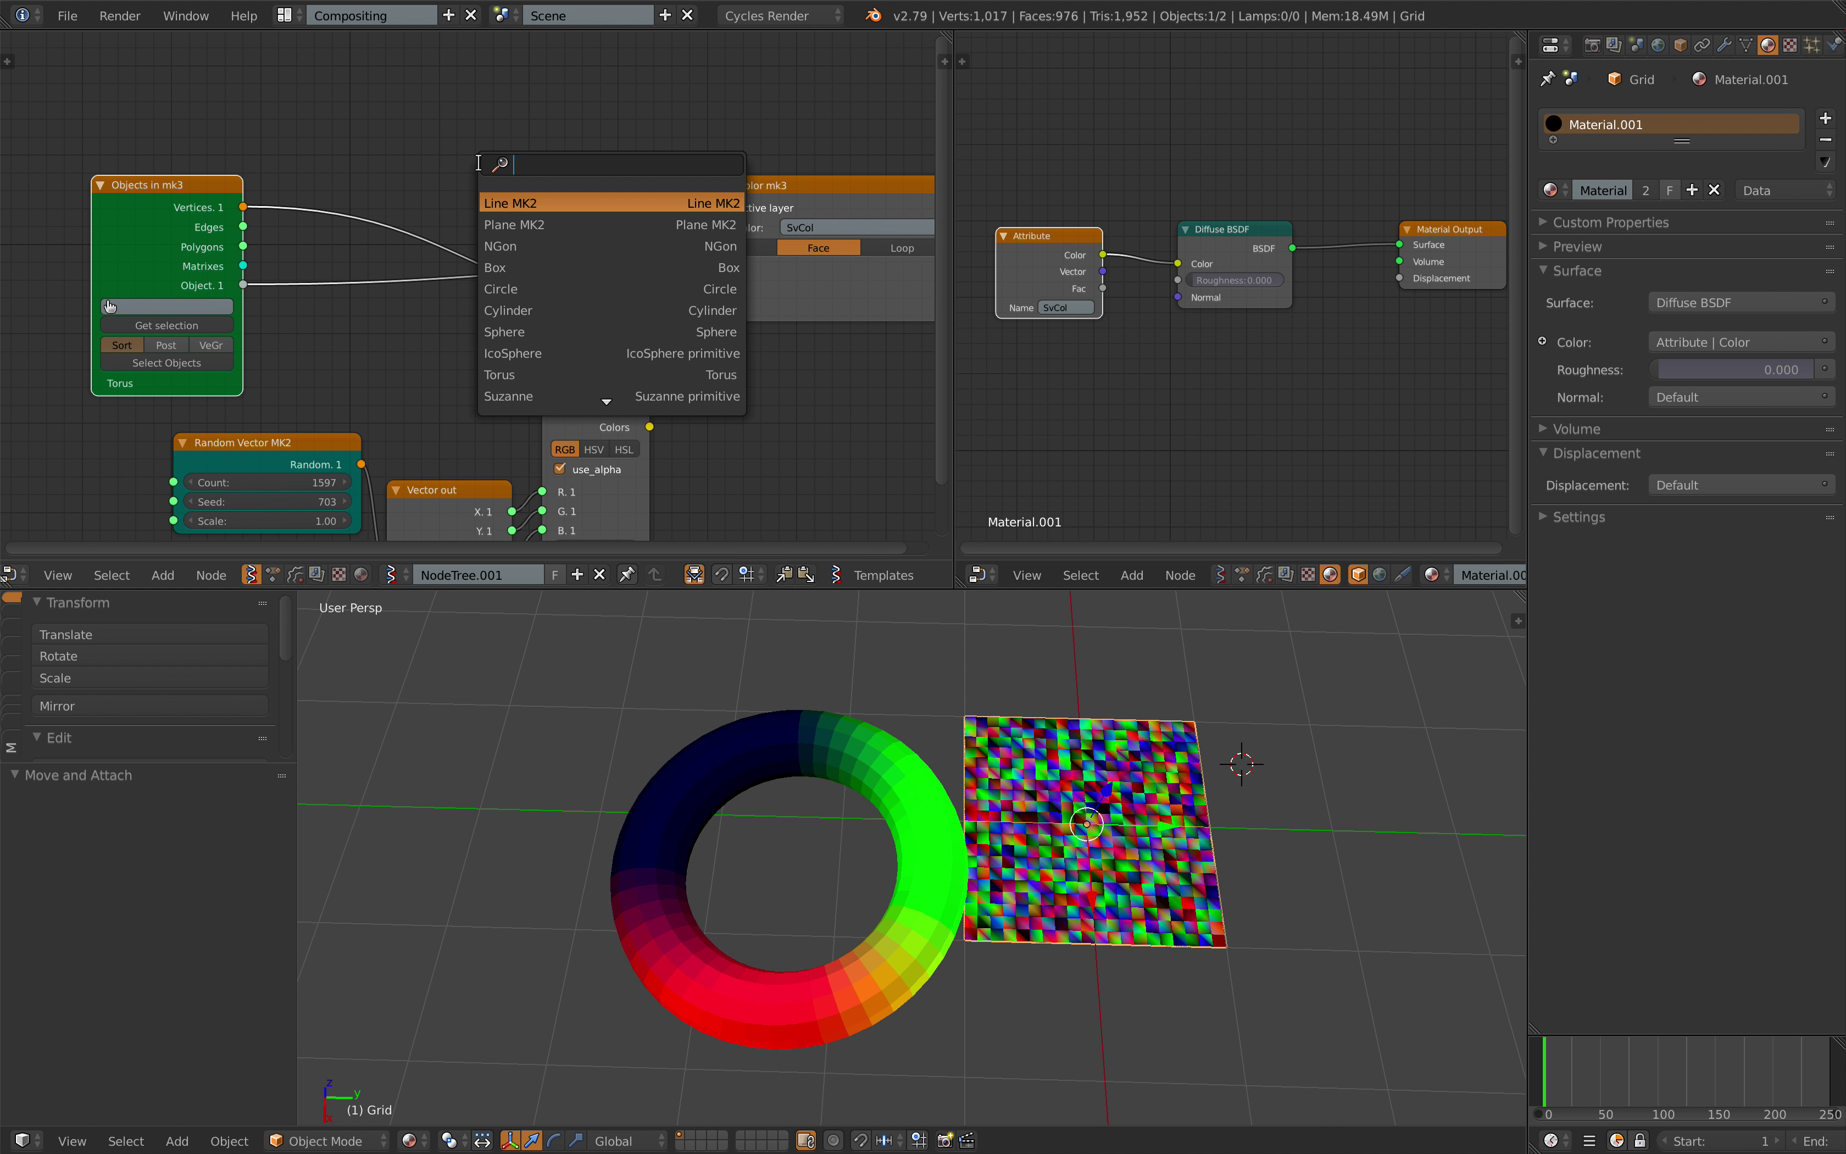
type("normal")
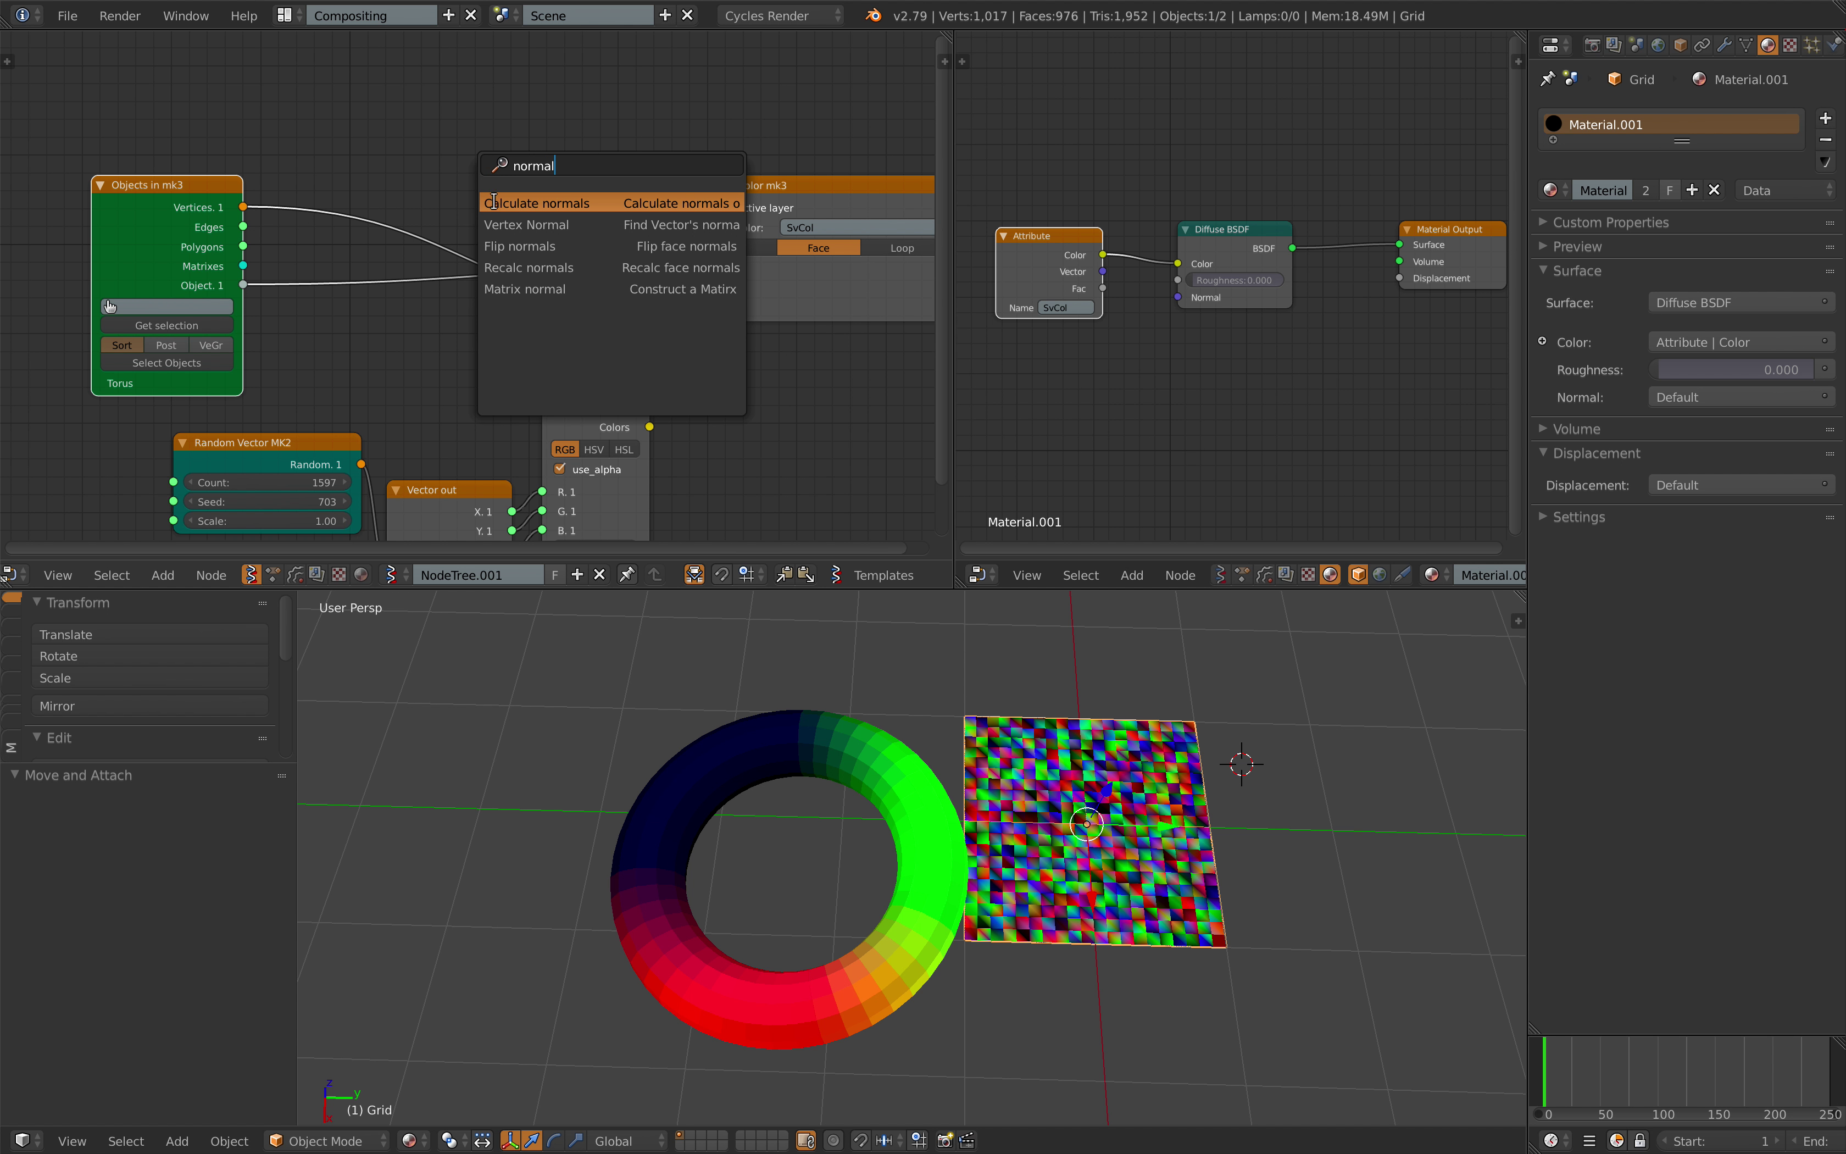
left_click(506, 223)
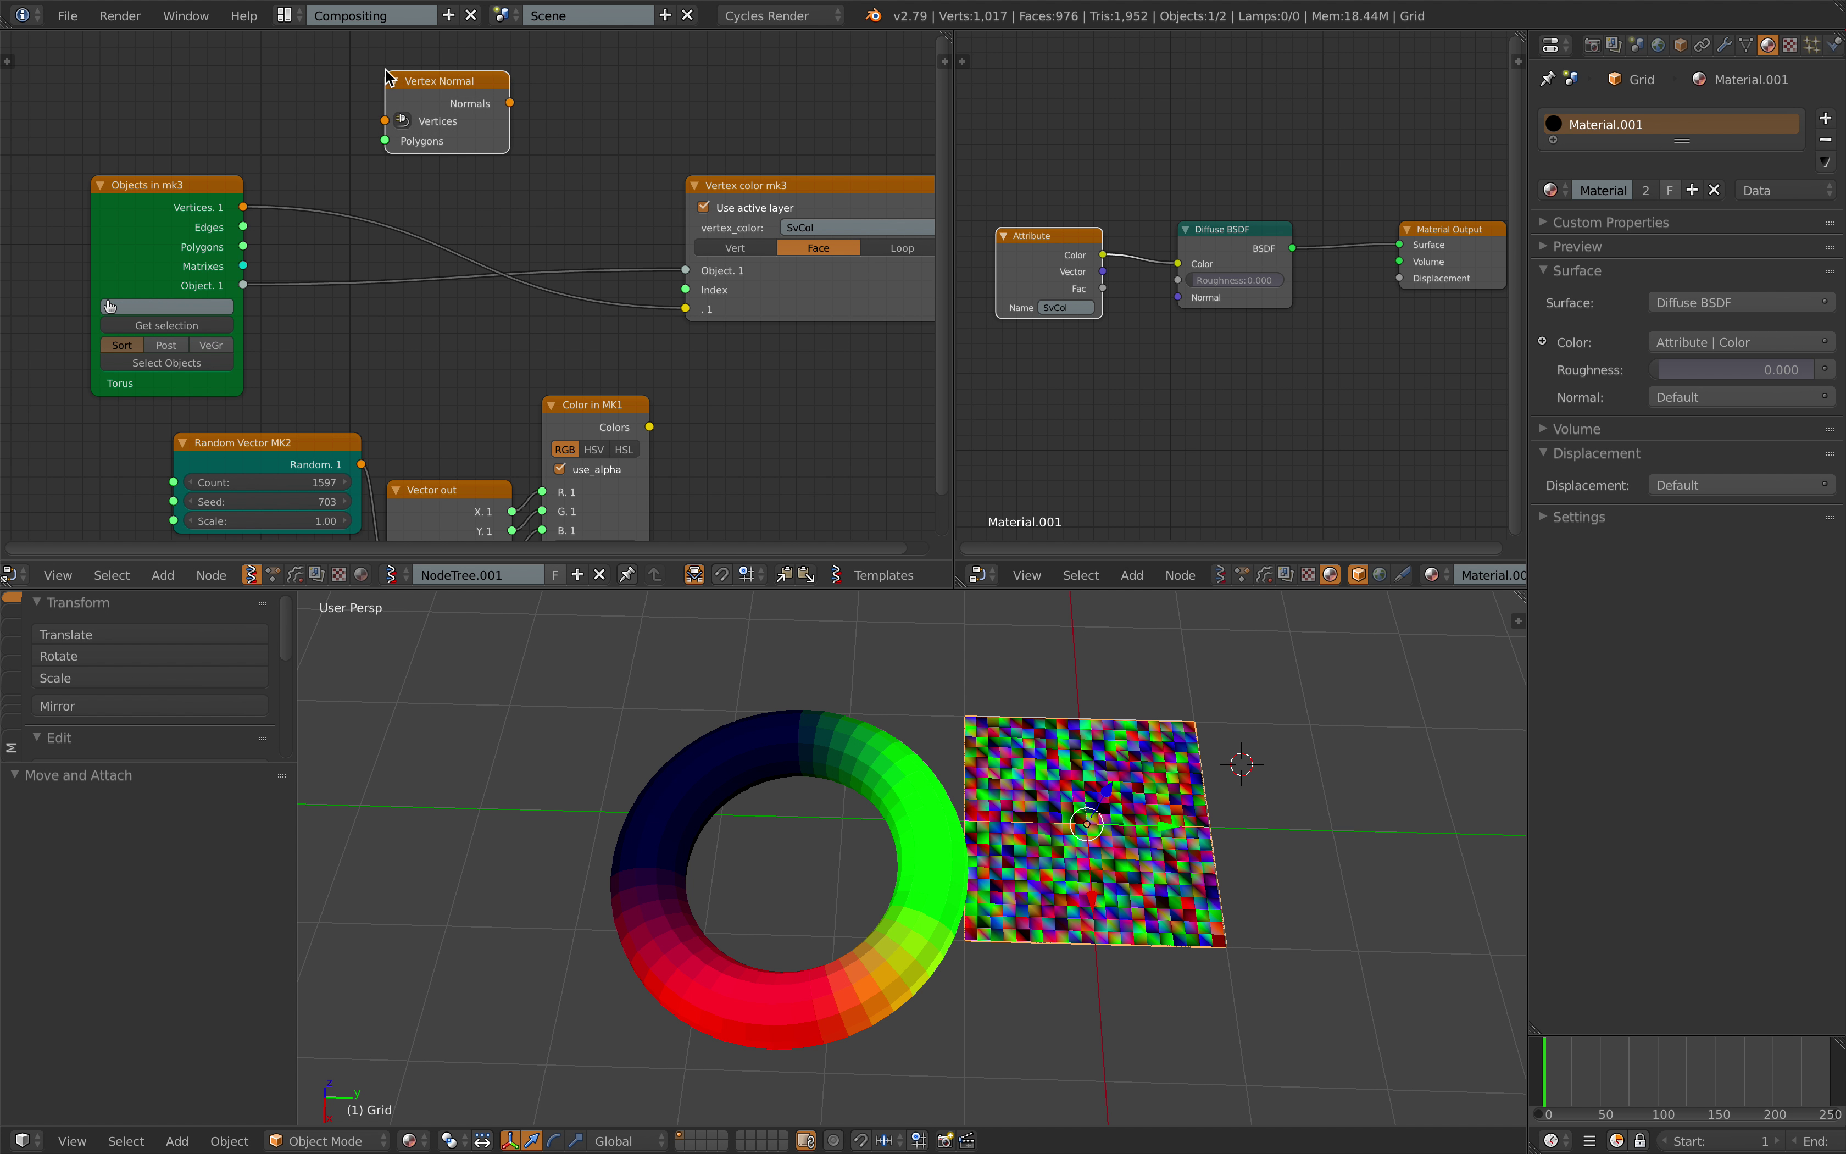
- Link the object's Vertices and Polygons into Vertex Normal, and its Normals output to the Vertex color mk3 colour input
left_click_drag(244, 208, 388, 139)
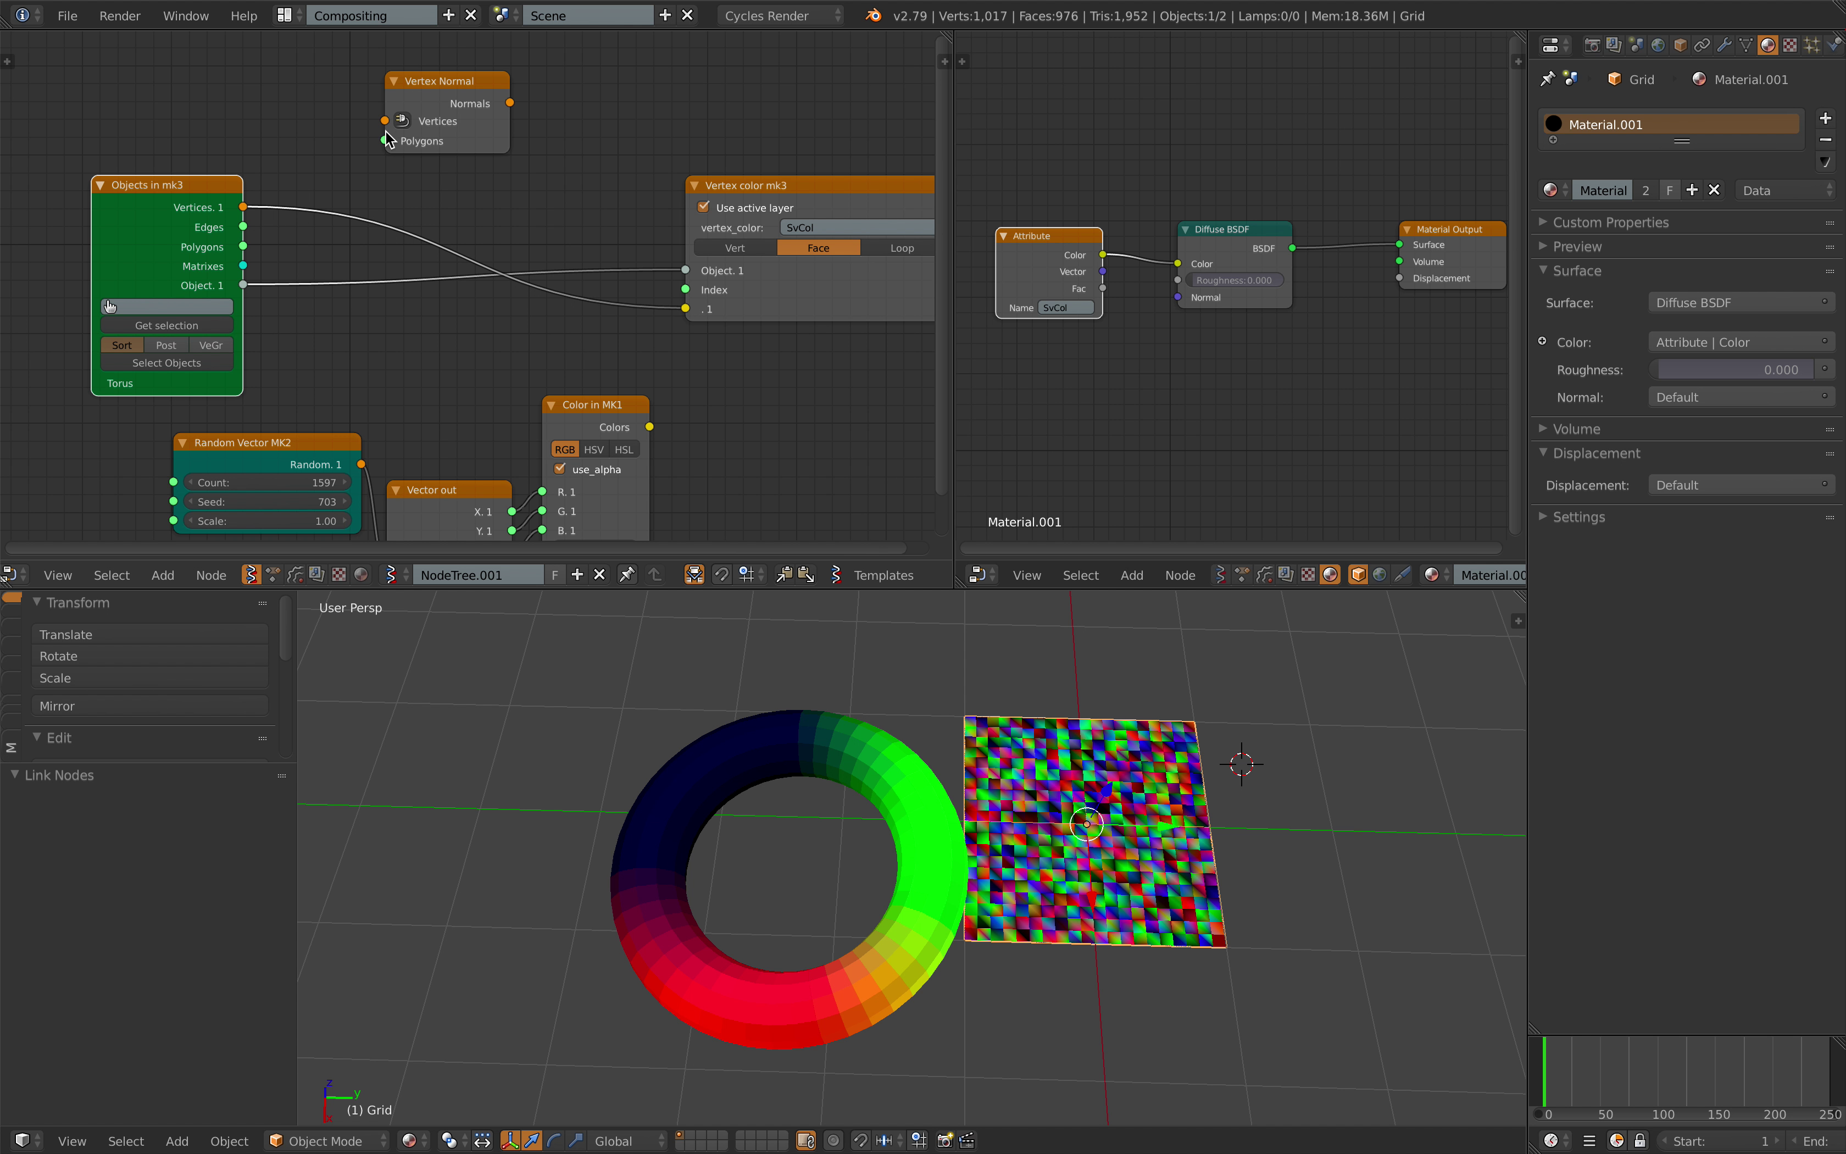
left_click_drag(243, 246, 398, 143)
left_click_drag(508, 104, 580, 222)
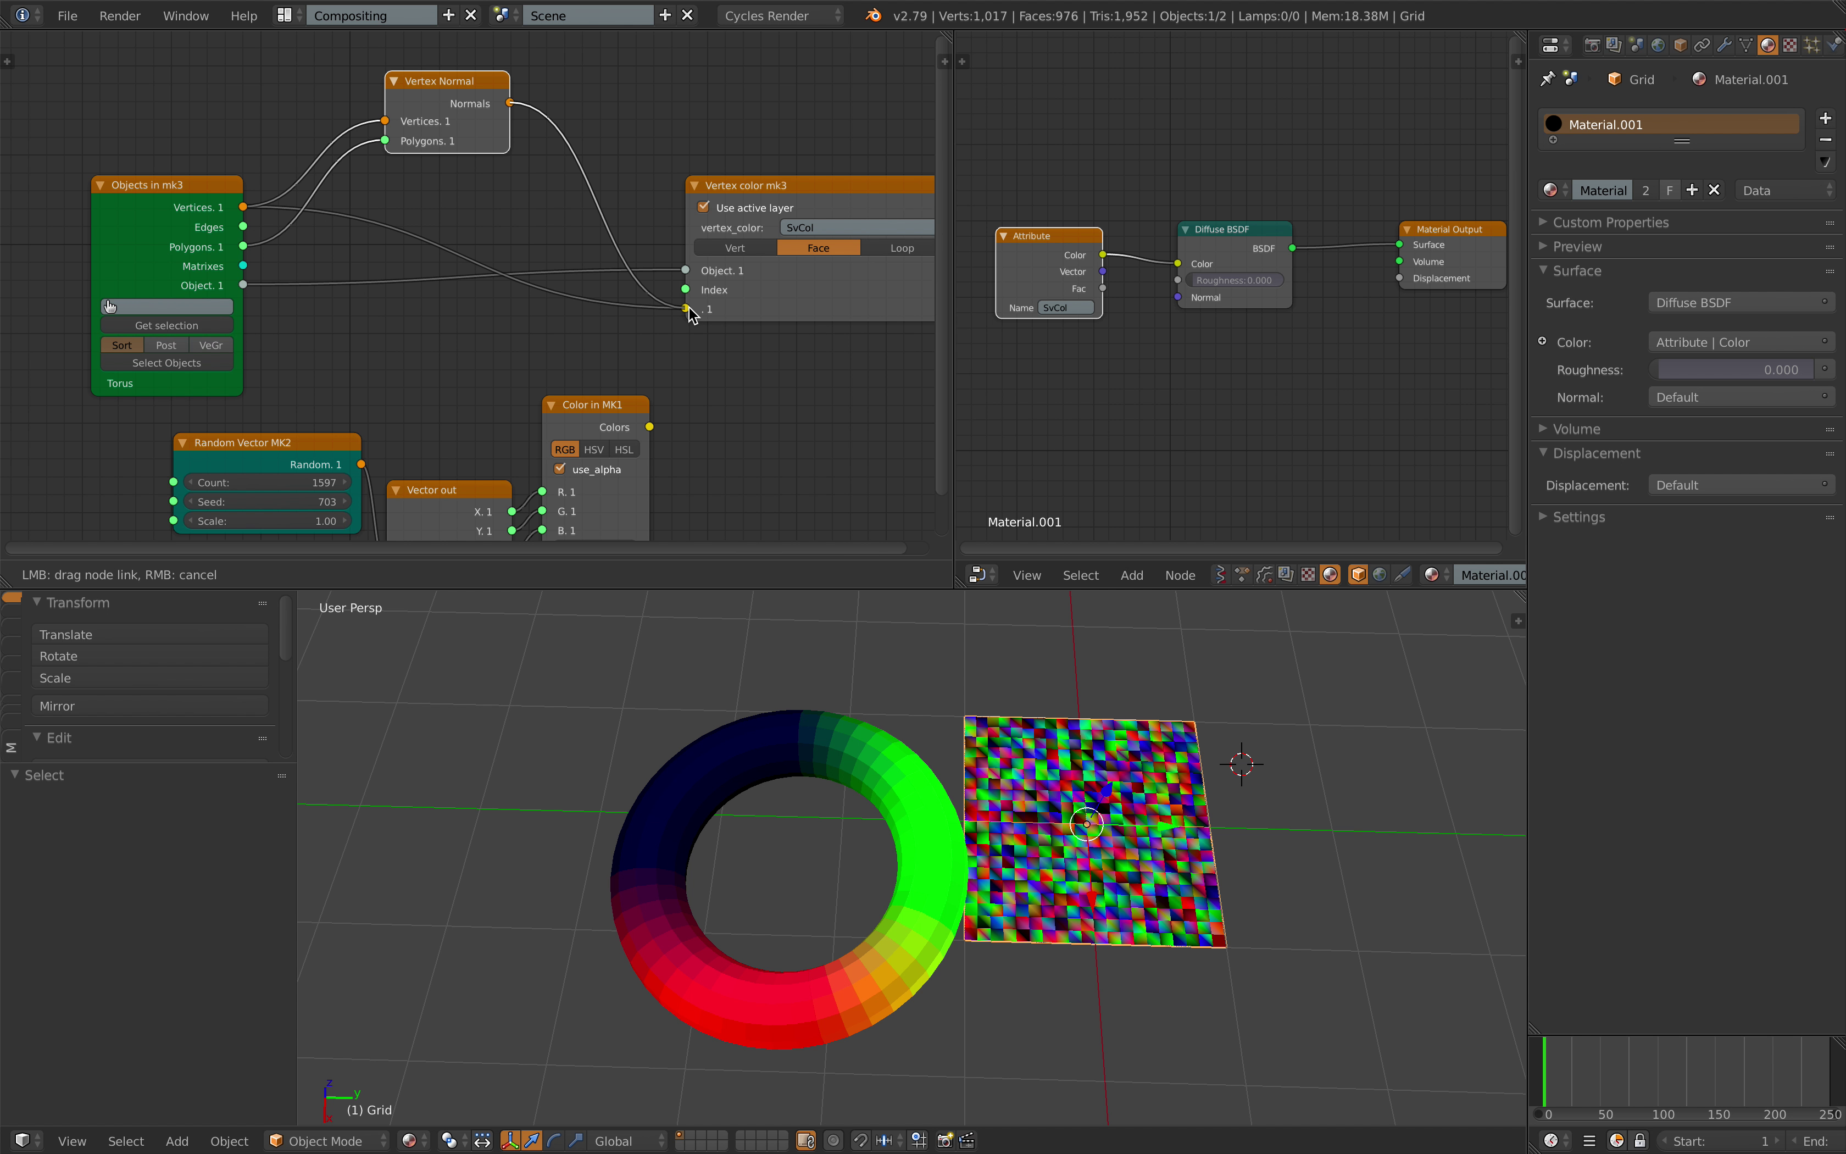
left_click_drag(690, 312, 691, 312)
- Add a Monkey mesh and move it to the free side of the torus, away from the grid
middle_click_drag(872, 886, 798, 850)
scroll(798, 850, "down", 4)
key("shift+a")
mouse_move(791, 851)
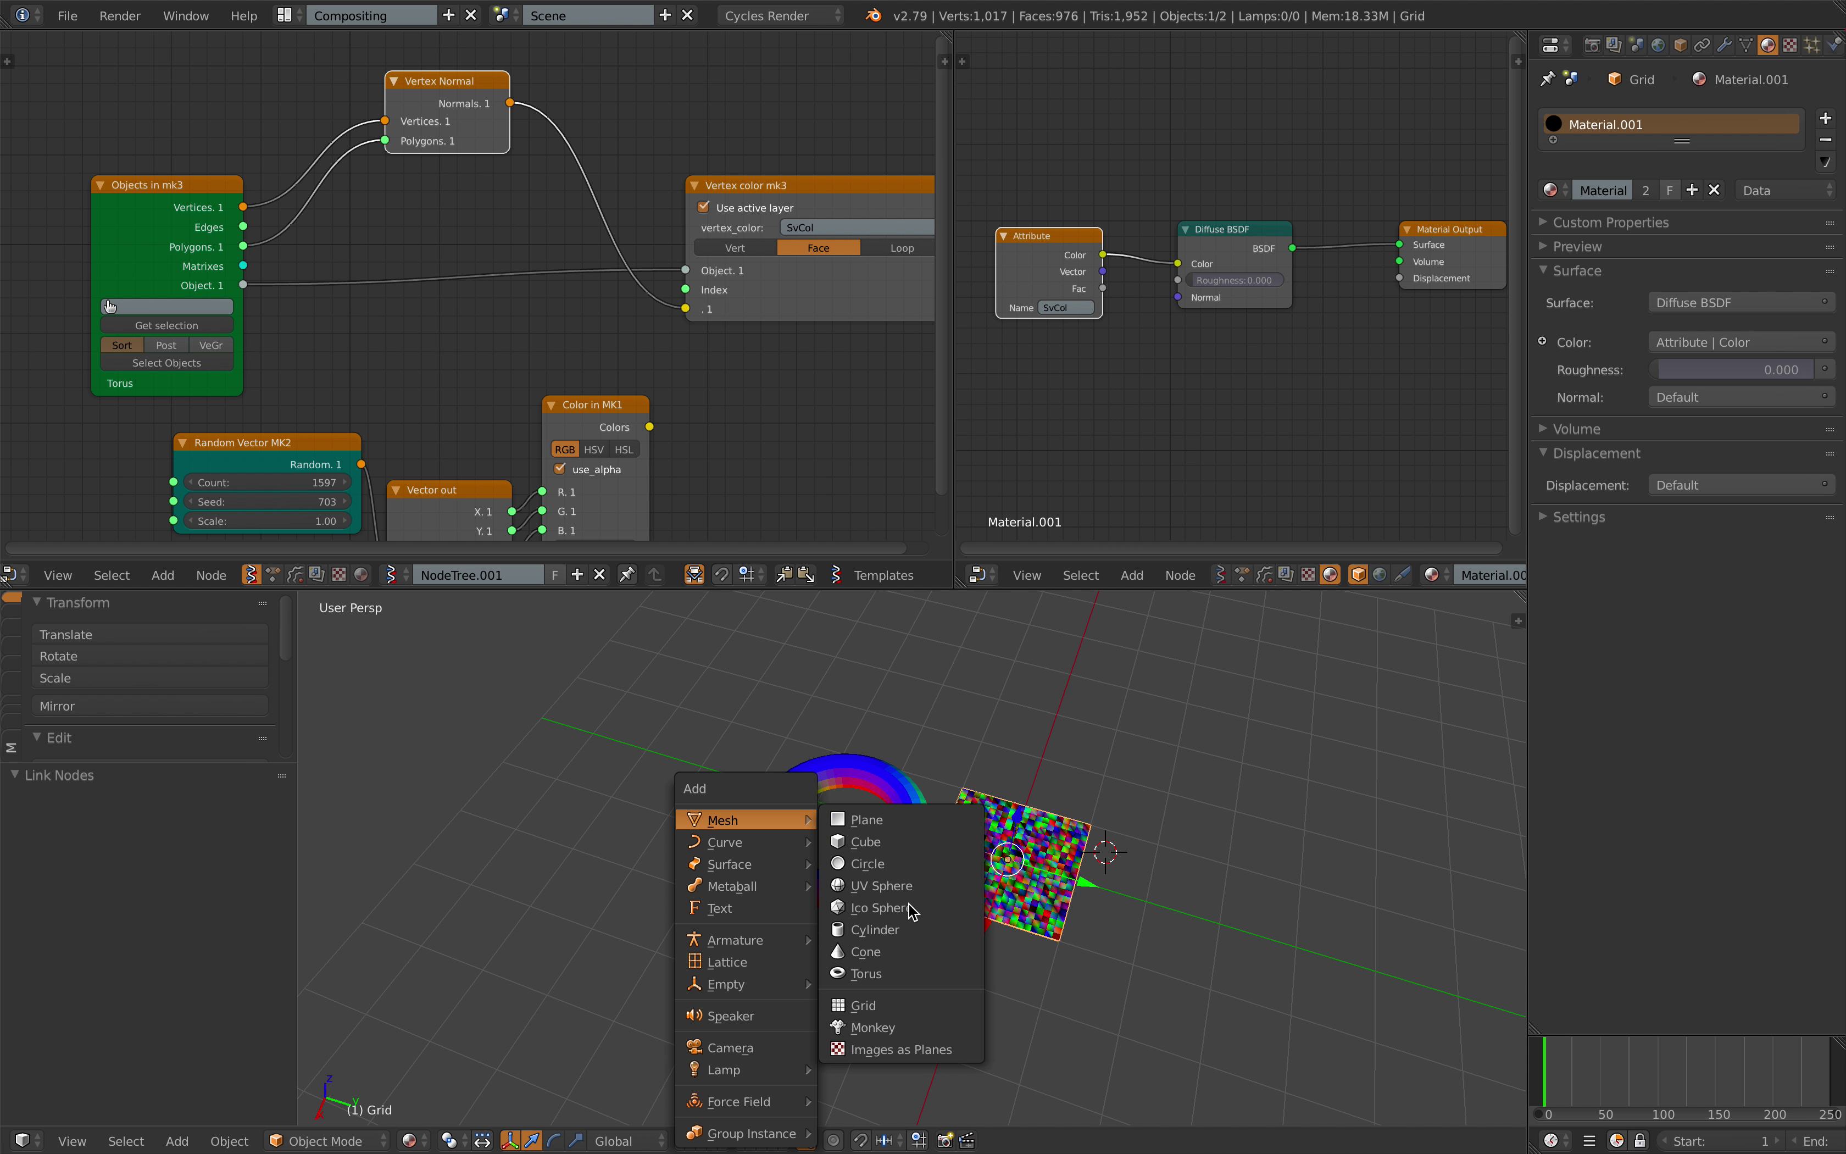
left_click(889, 1030)
key("g")
left_click(313, 912)
middle_click_drag(466, 909, 615, 841)
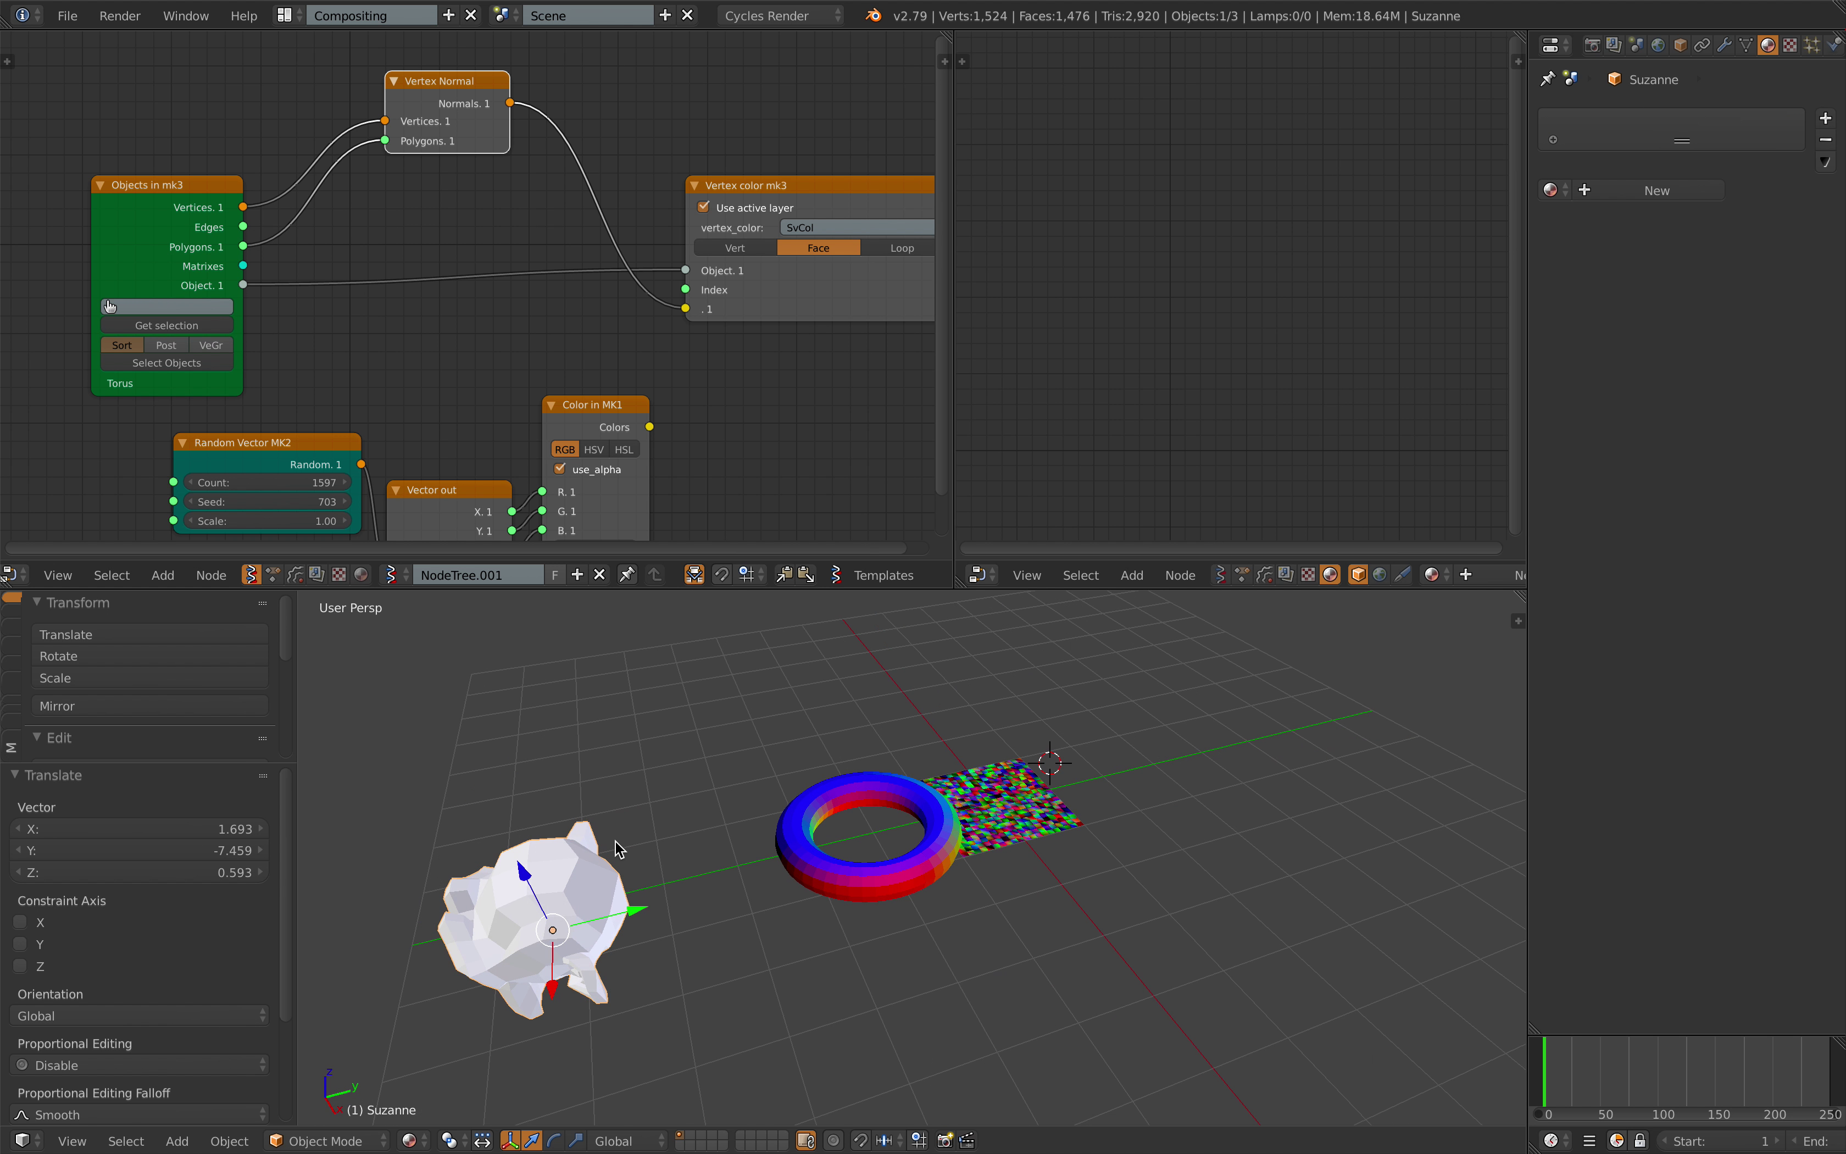
middle_click_drag(825, 812, 822, 775)
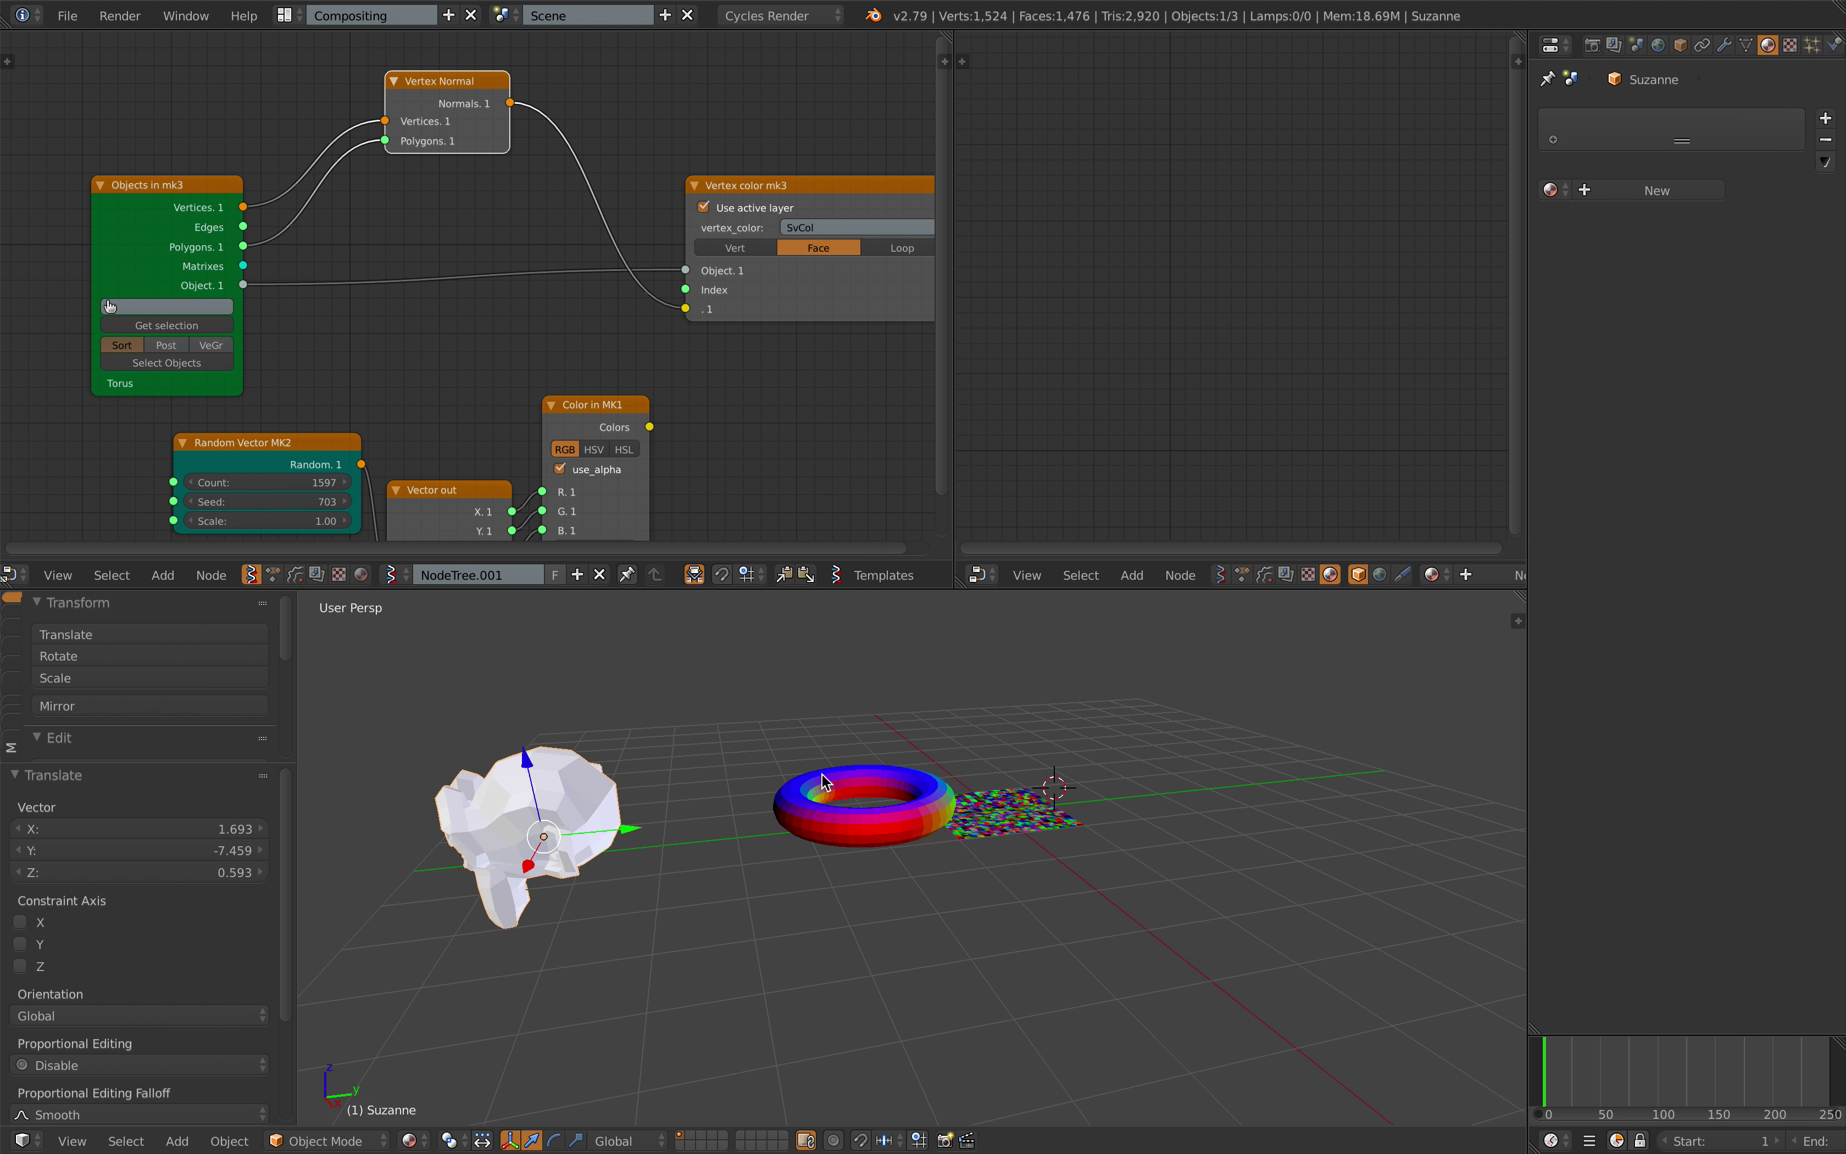
- Assign the existing Material.001 to the monkey and save over the blend file
left_click(1434, 583)
left_click(1491, 631)
middle_click_drag(824, 873, 919, 848)
key("ctrl+s")
left_click(919, 849)
- Load the selected monkey into the Objects in mk3 node and view its face colours
middle_click_drag(610, 829, 815, 870)
left_click(197, 324)
middle_click_drag(953, 826, 903, 841)
scroll(903, 841, "up", 1)
- Rotate the monkey freely with the trackball by about -11.5° and 57.3°
key("r")
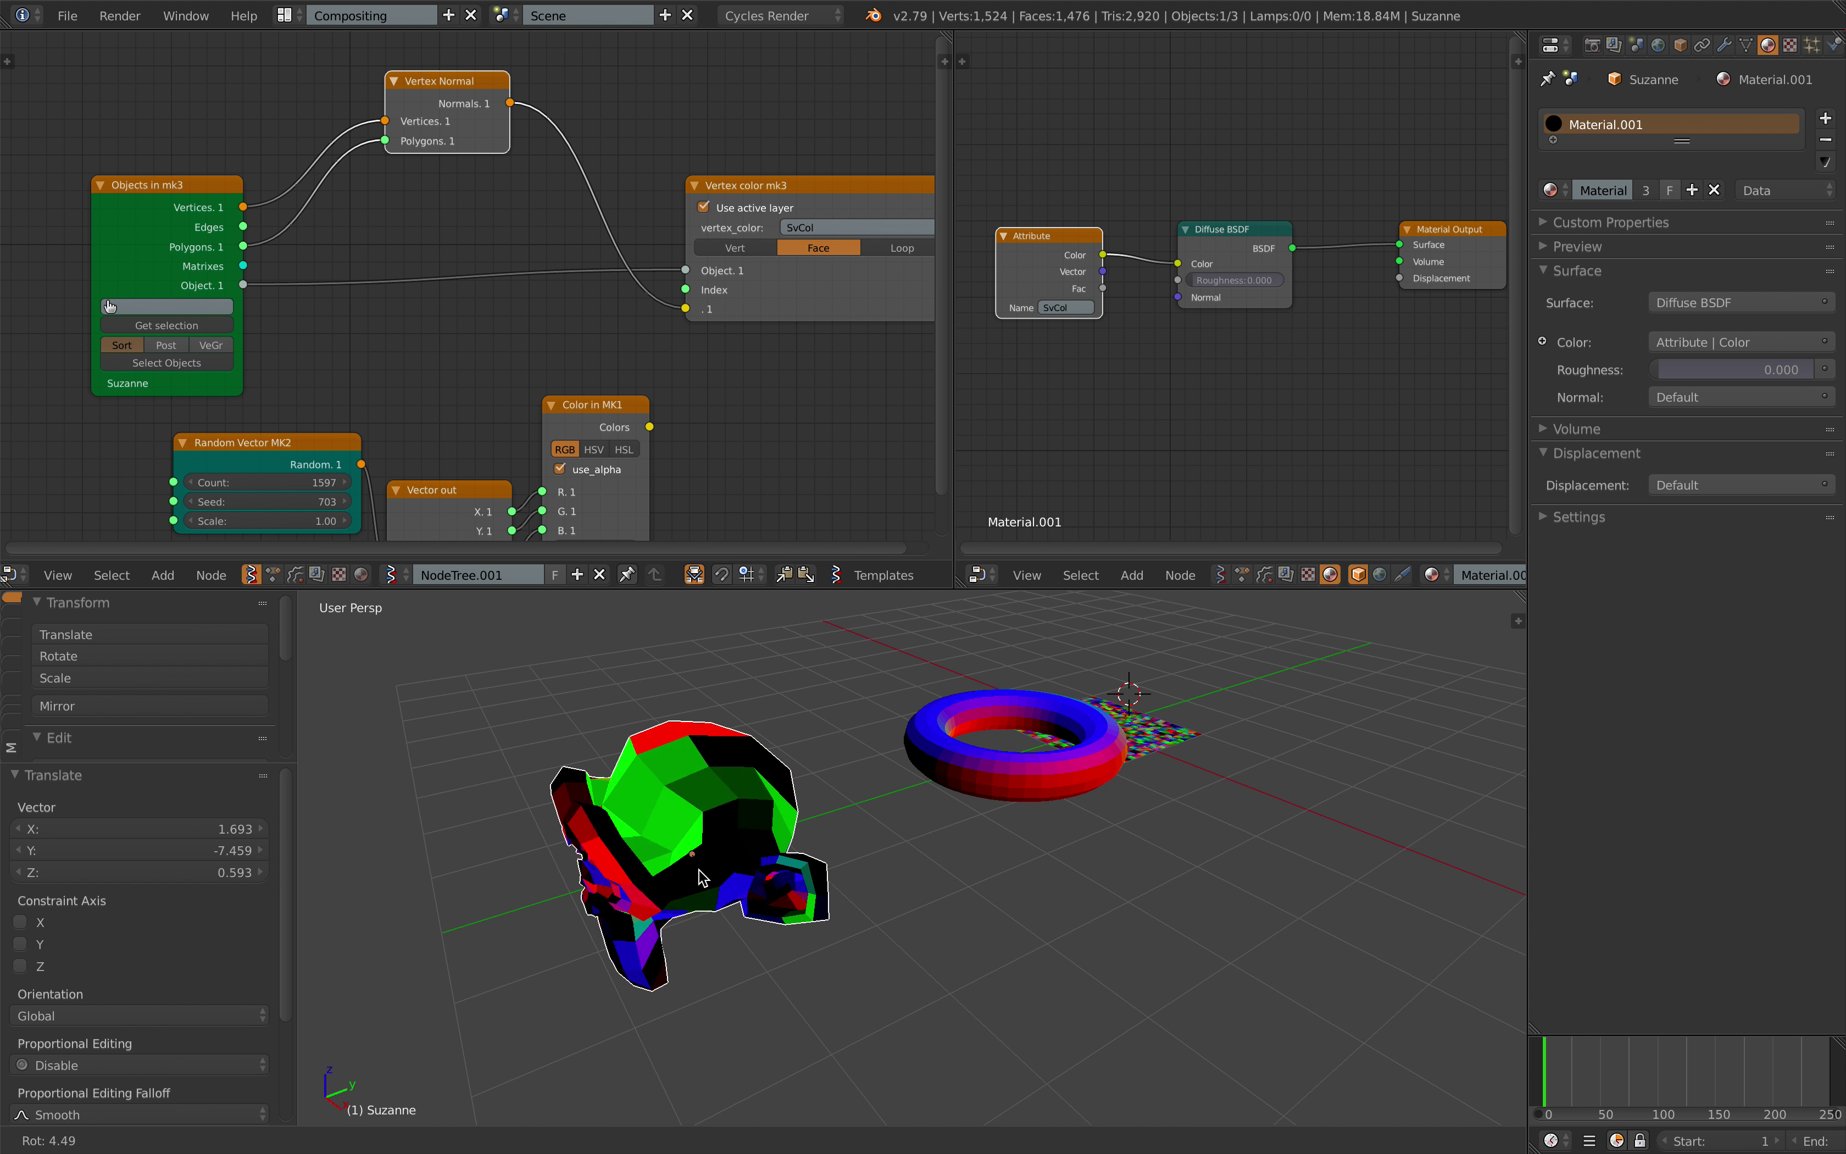
key("r")
left_click(761, 865)
middle_click_drag(544, 878, 687, 879)
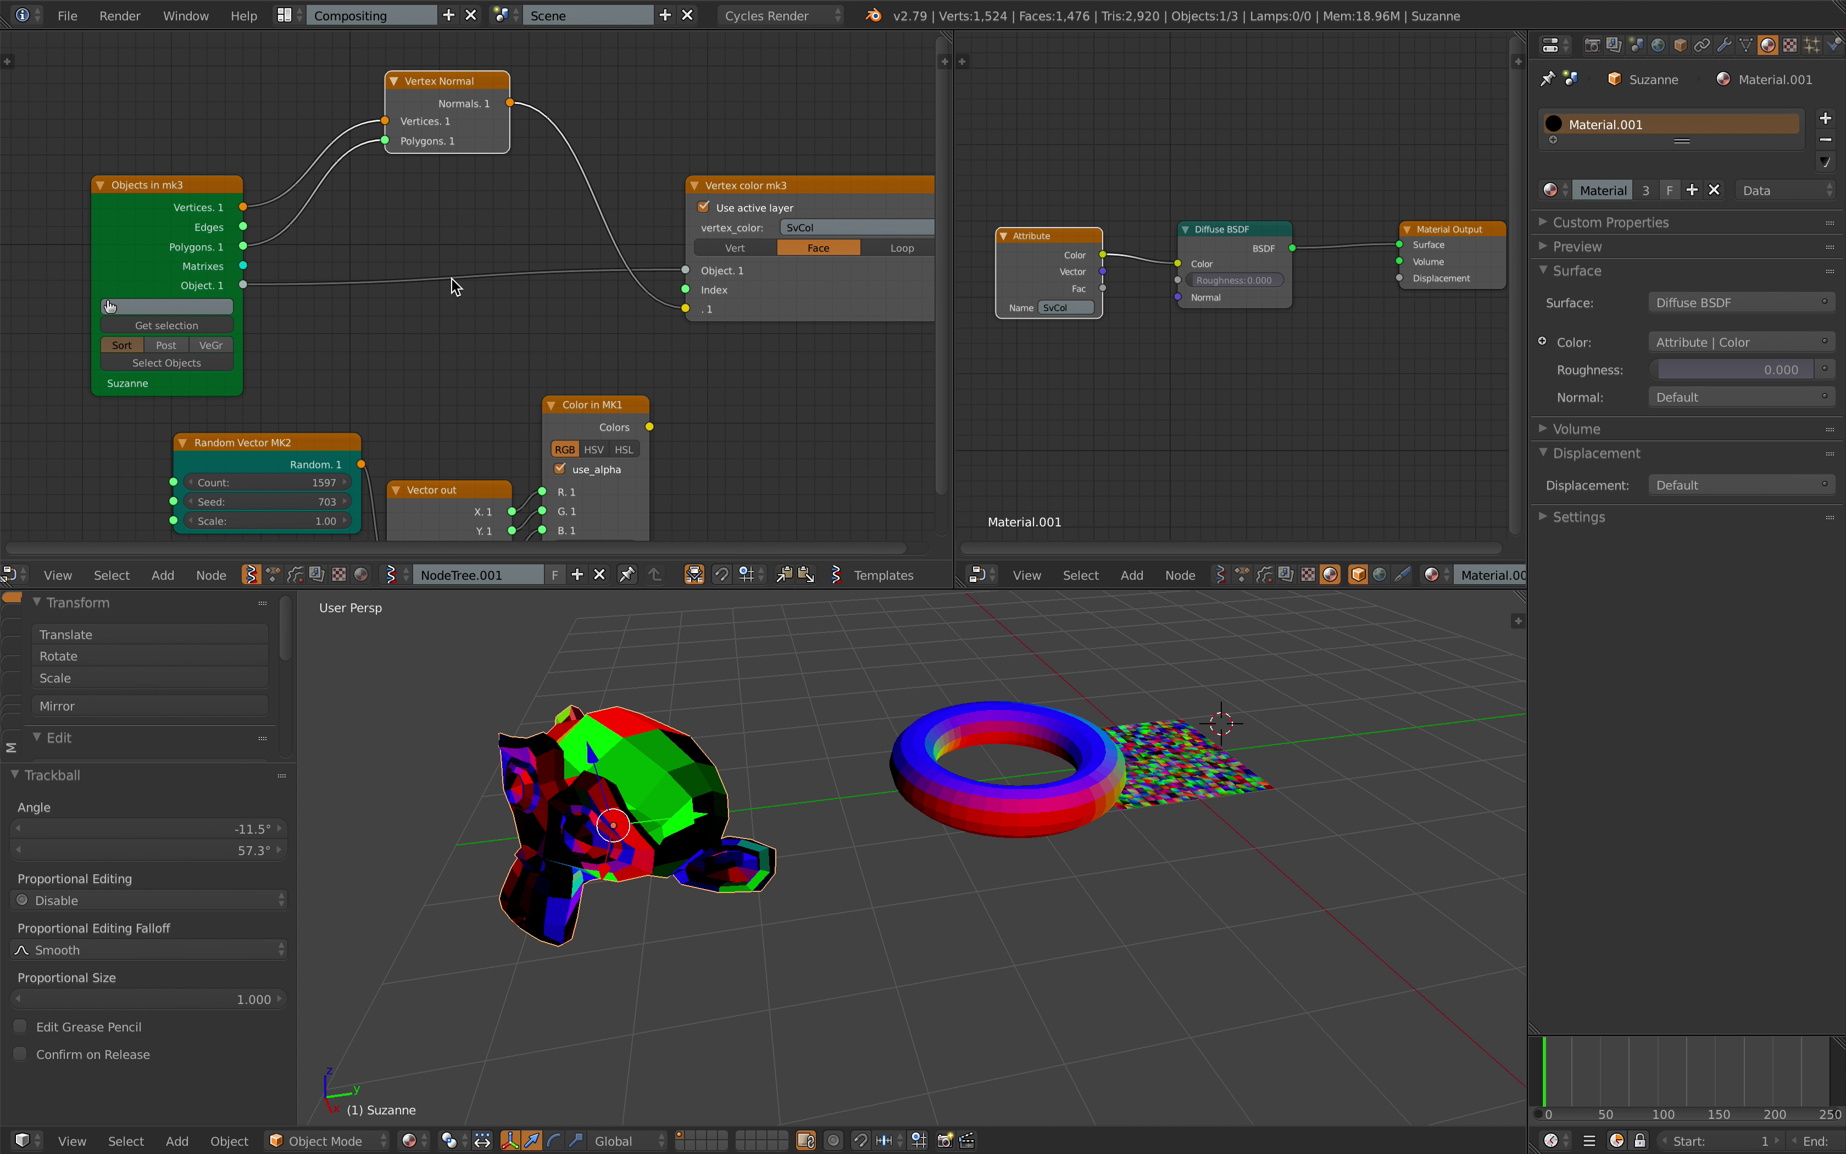
- Shift the Vertex Normal node aside and insert a Vector Math node on its link to Vertex color mk3
scroll(462, 289, "down", 1)
left_click_drag(460, 102, 412, 105)
key("shift+a")
left_click(516, 103)
type("norm")
key("Down")
key("Down")
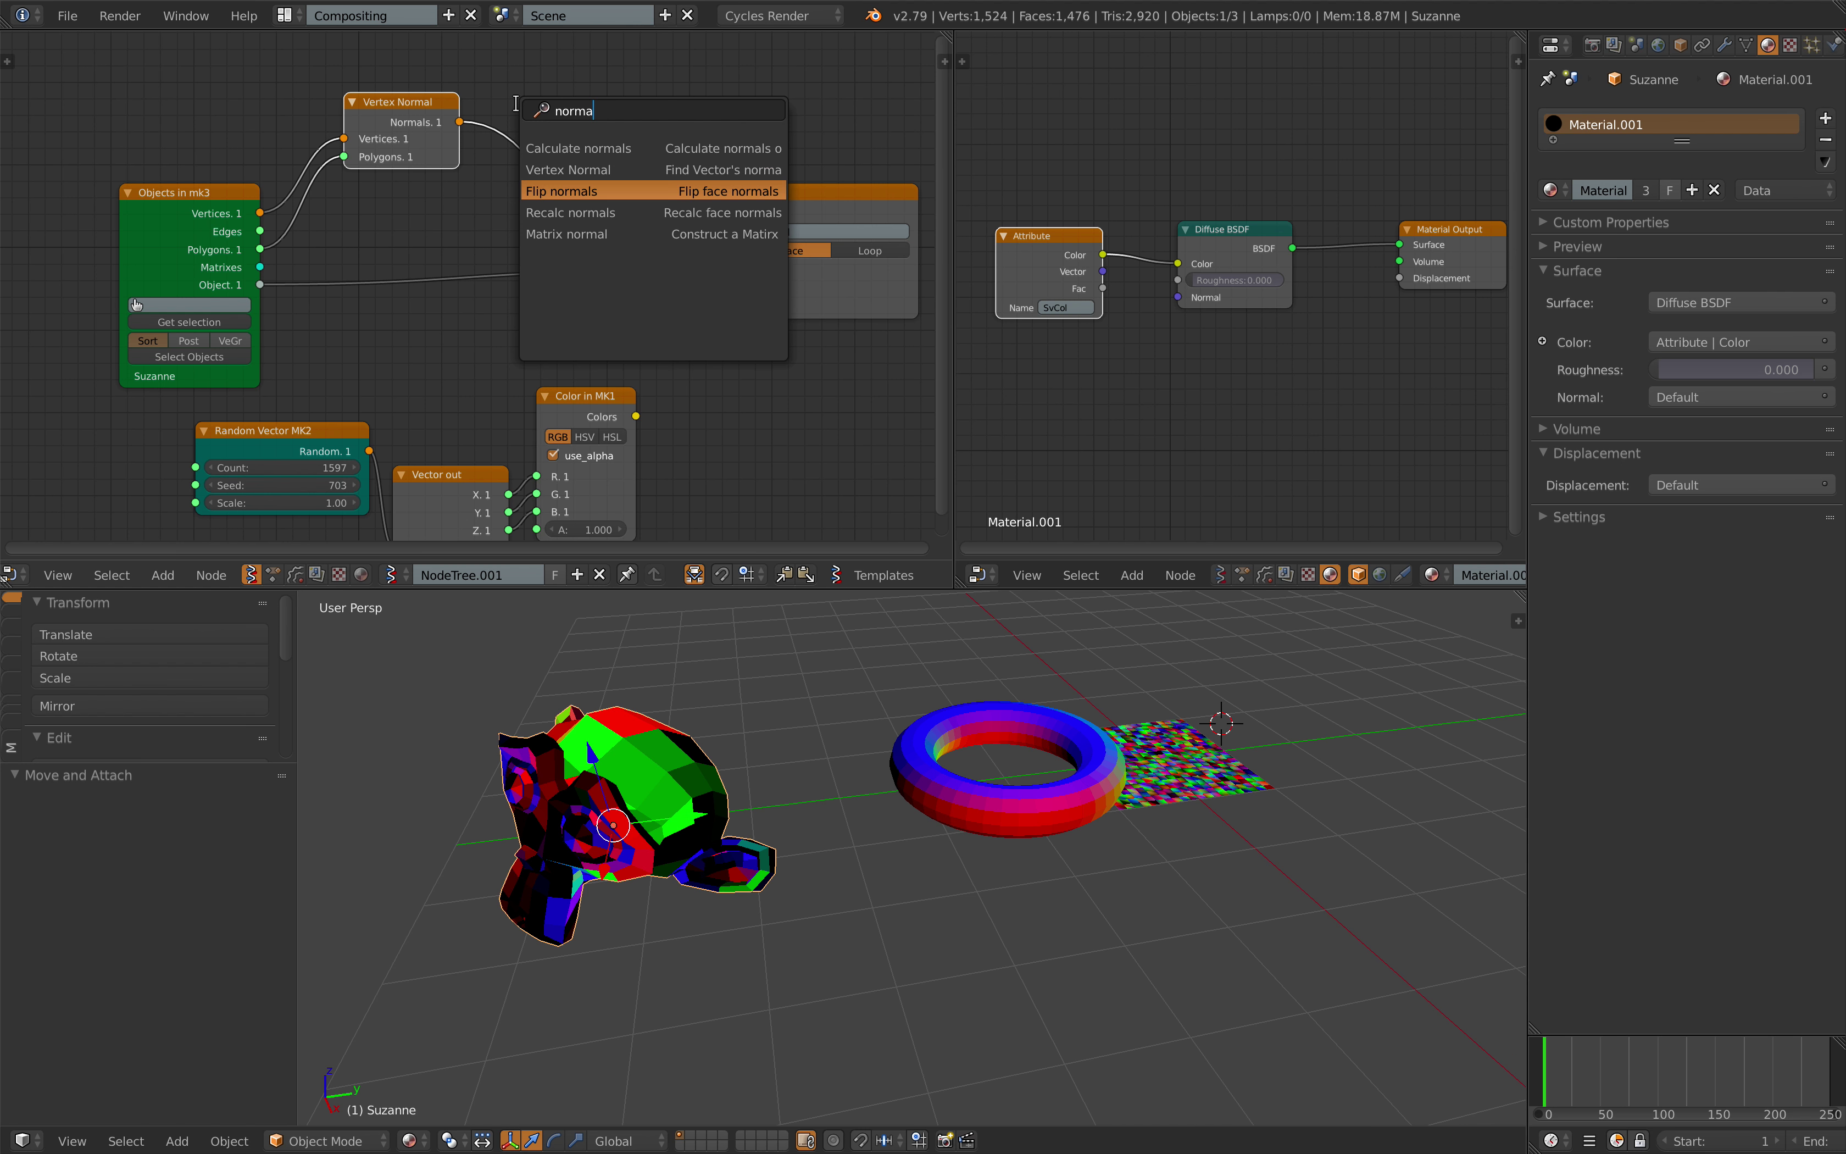
type("al")
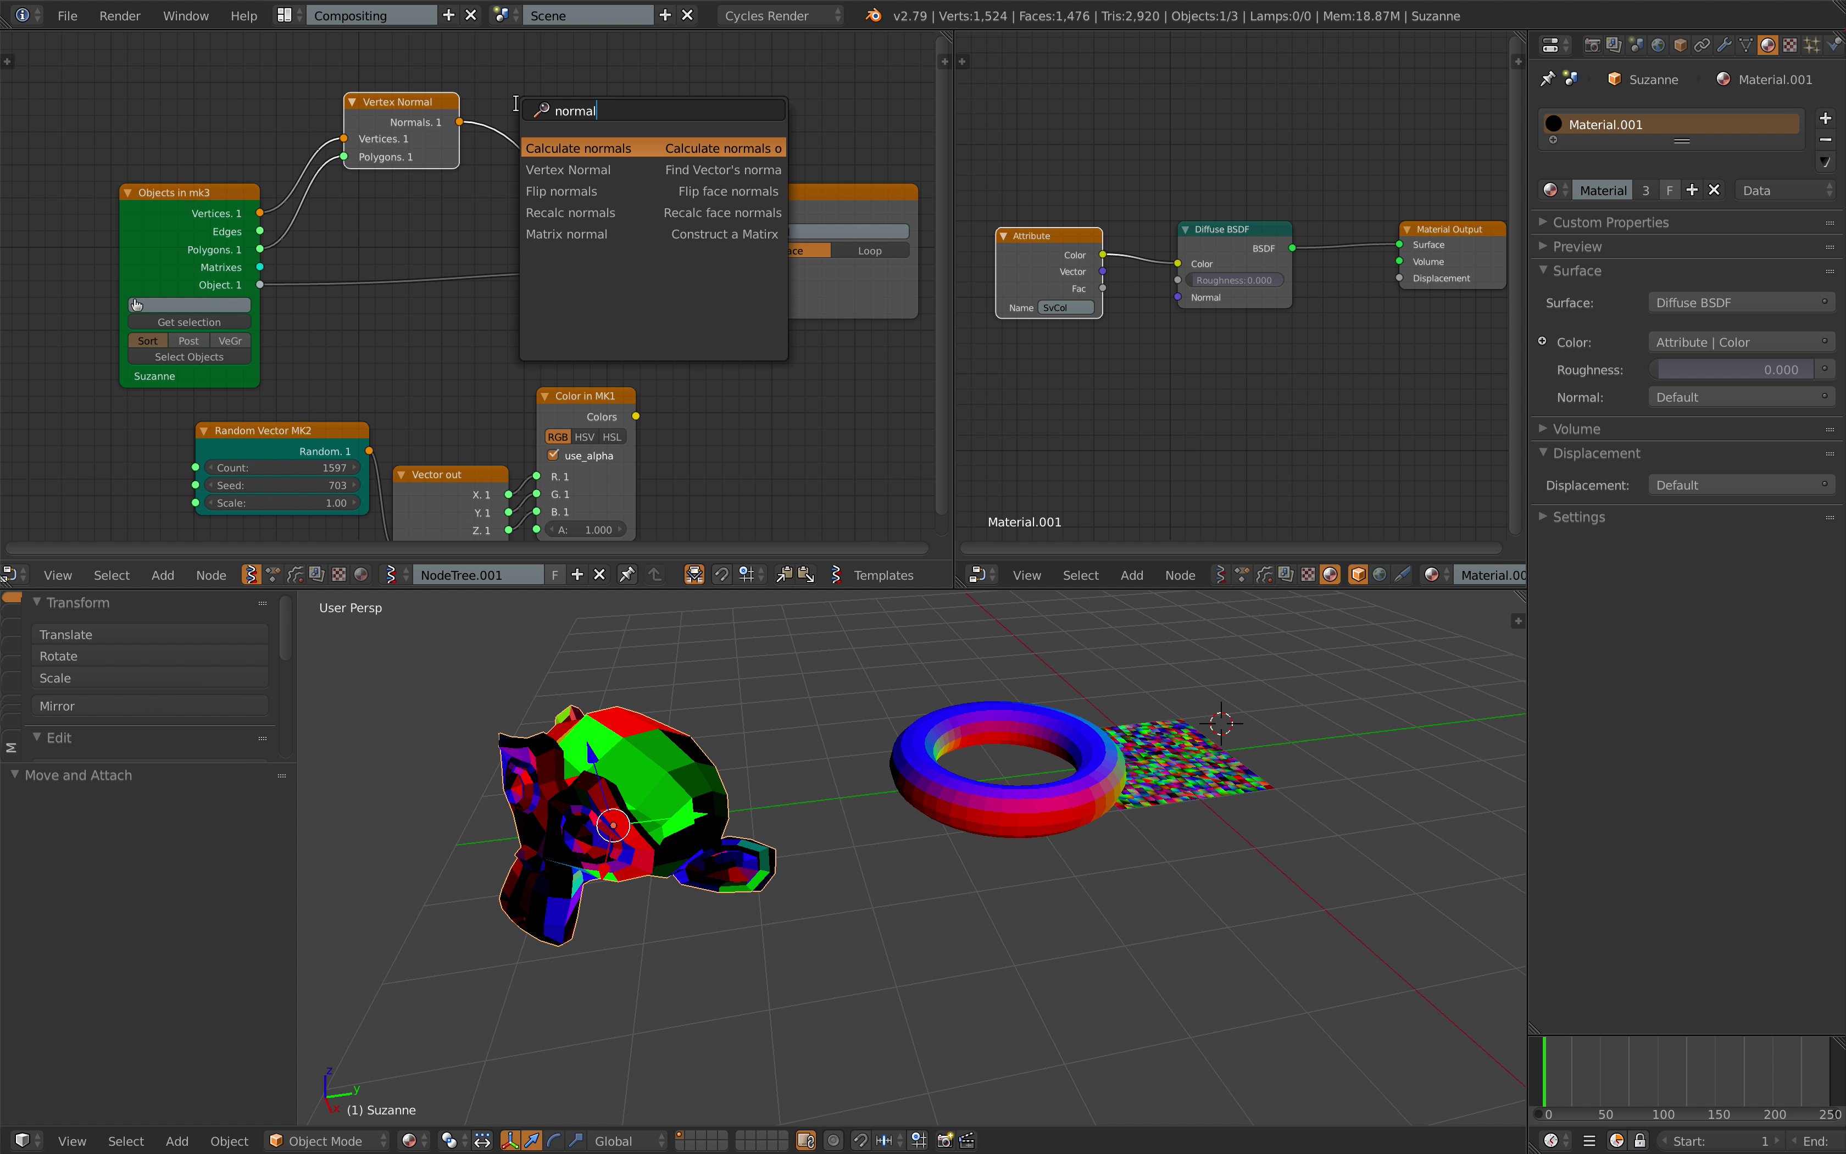
type("vector")
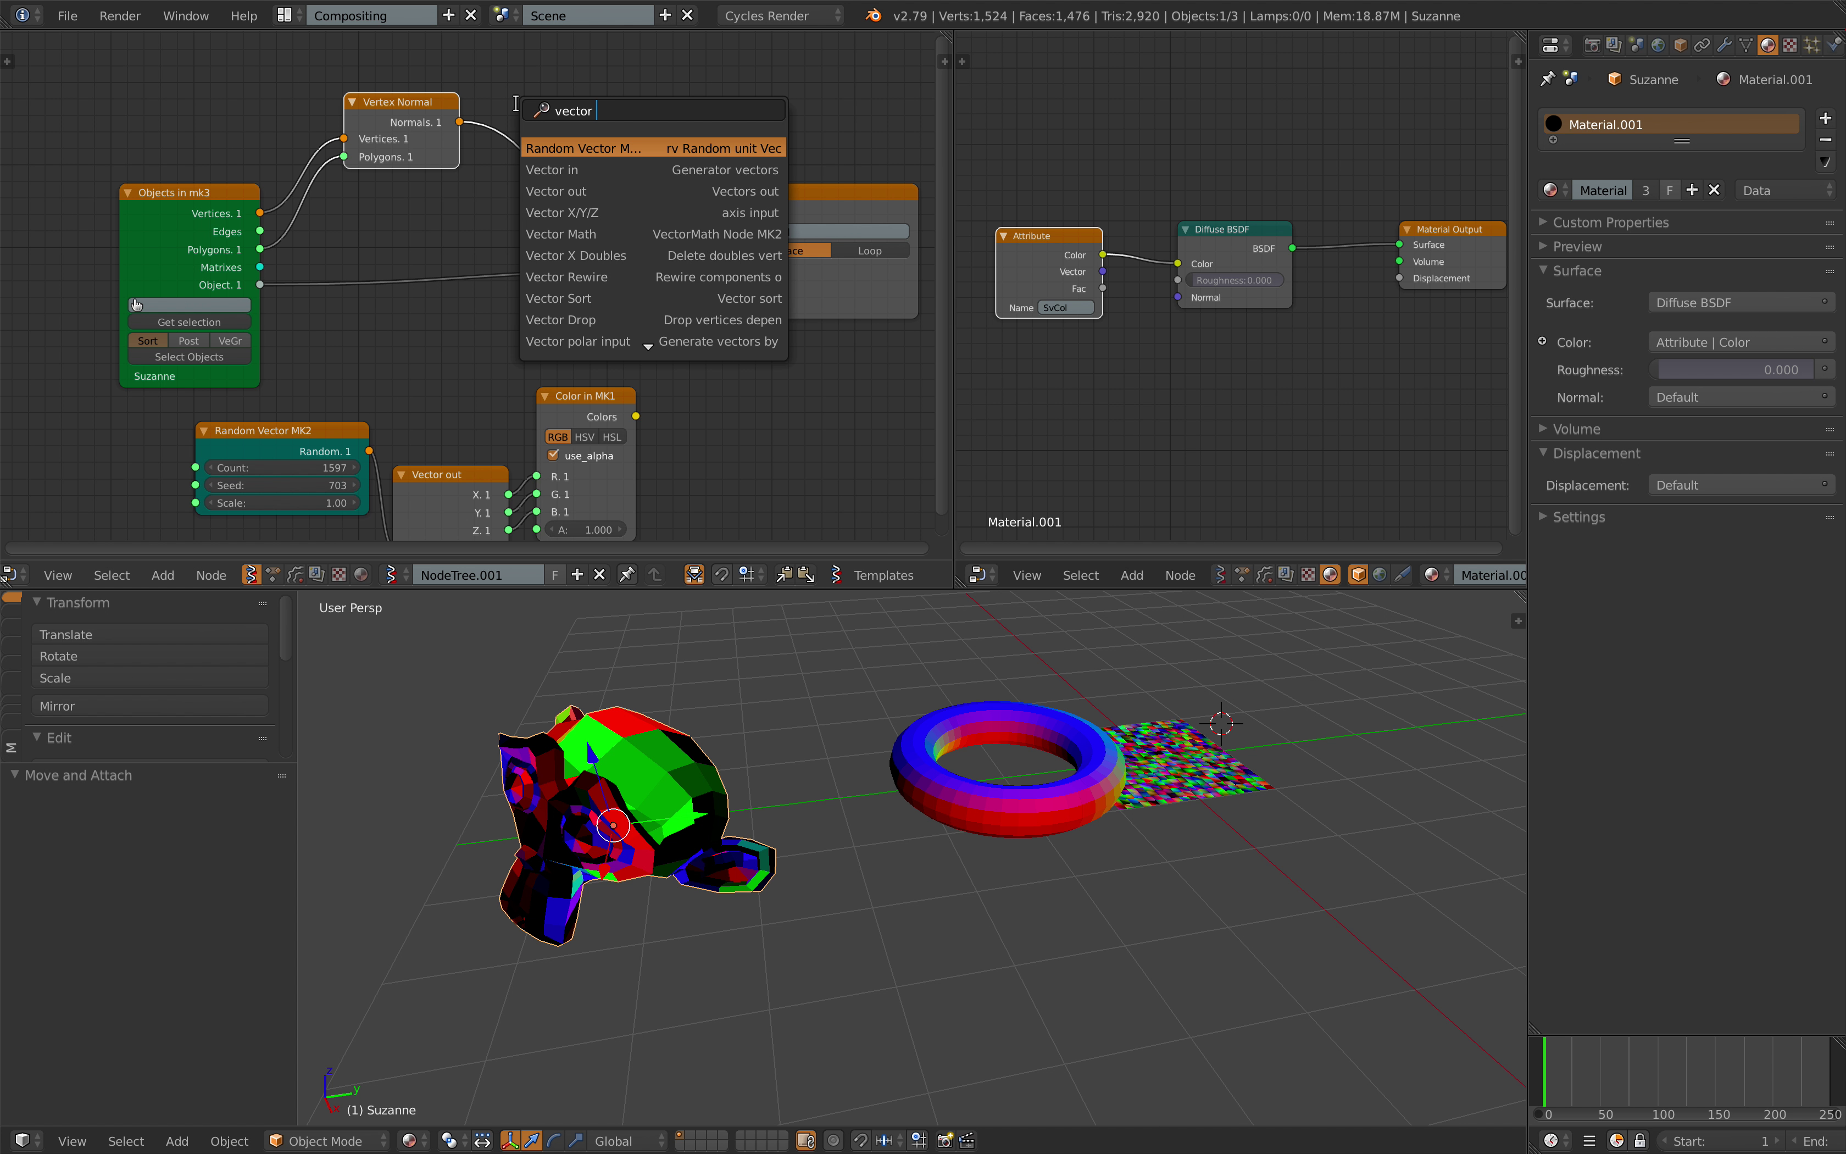
key("BackSpace")
key("Down")
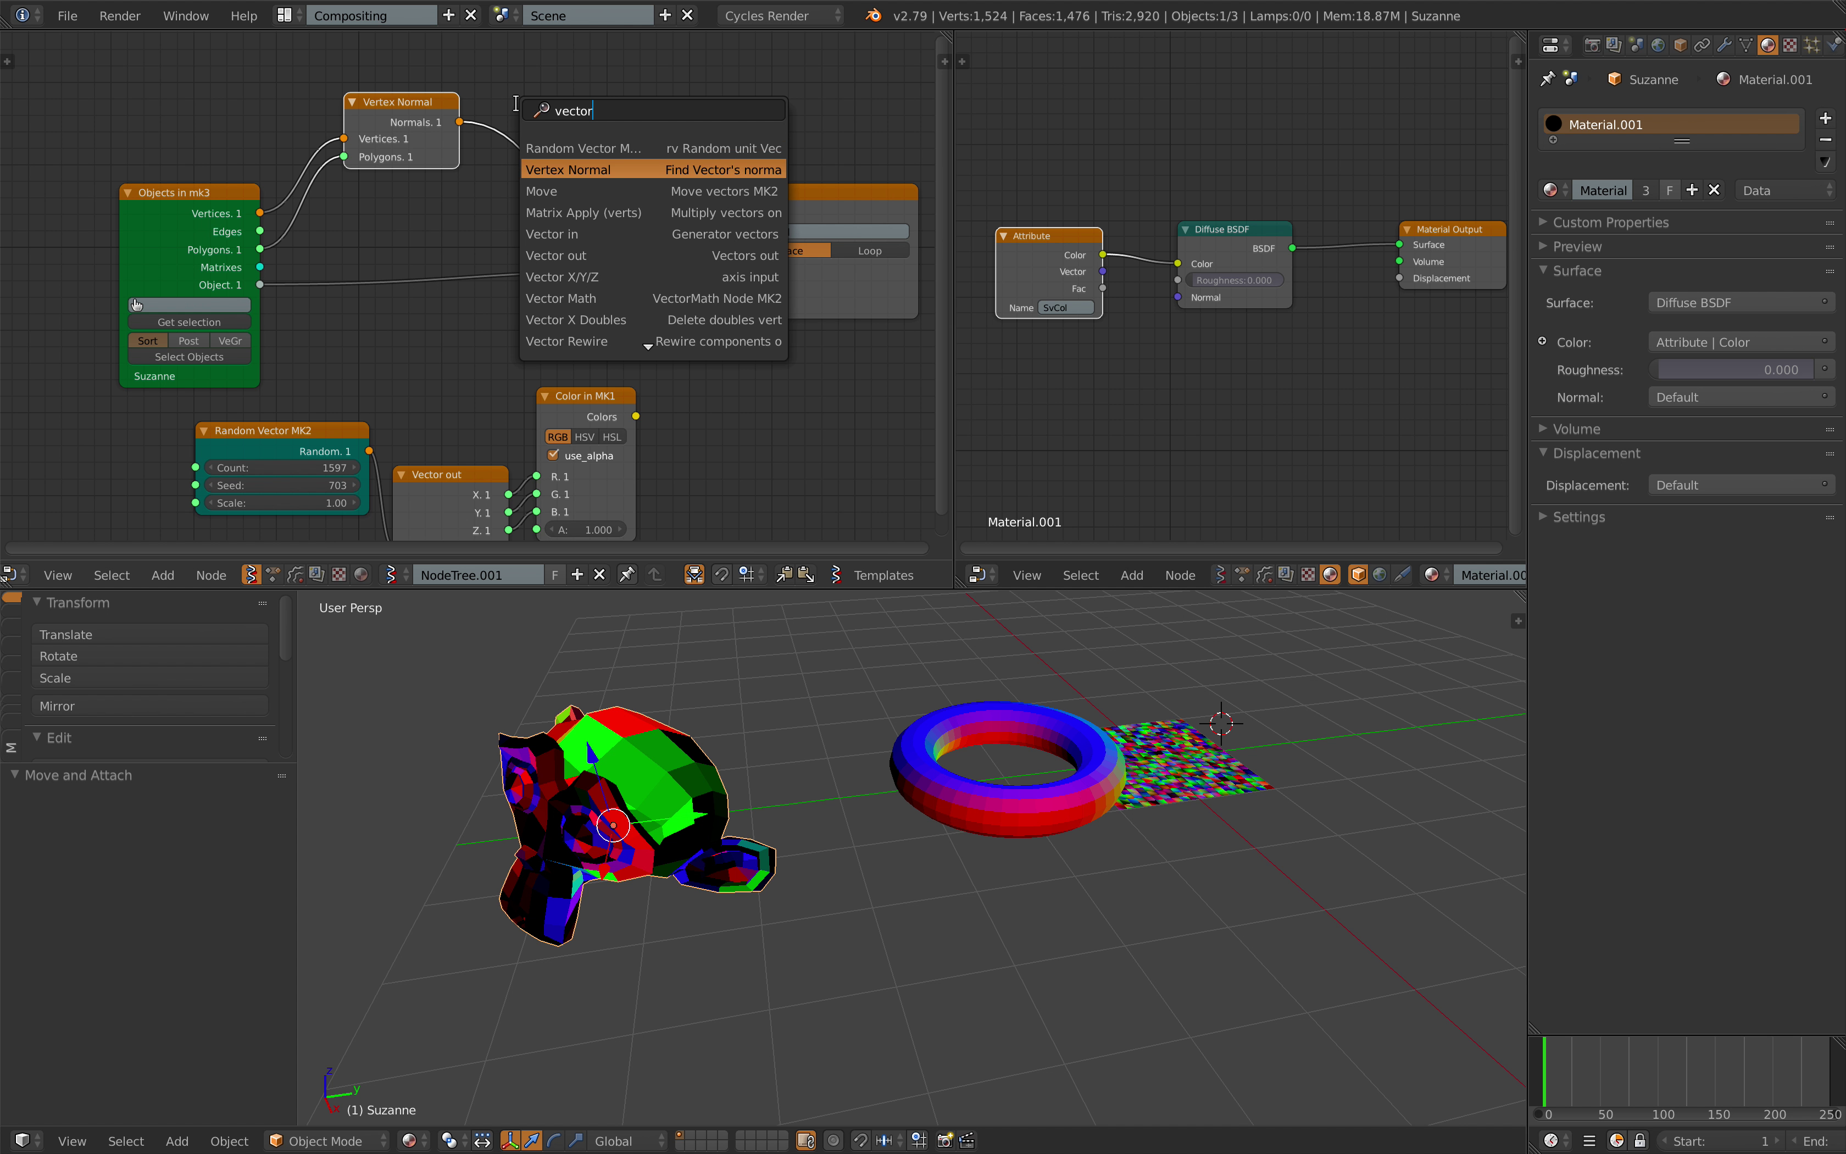
type("vector ma")
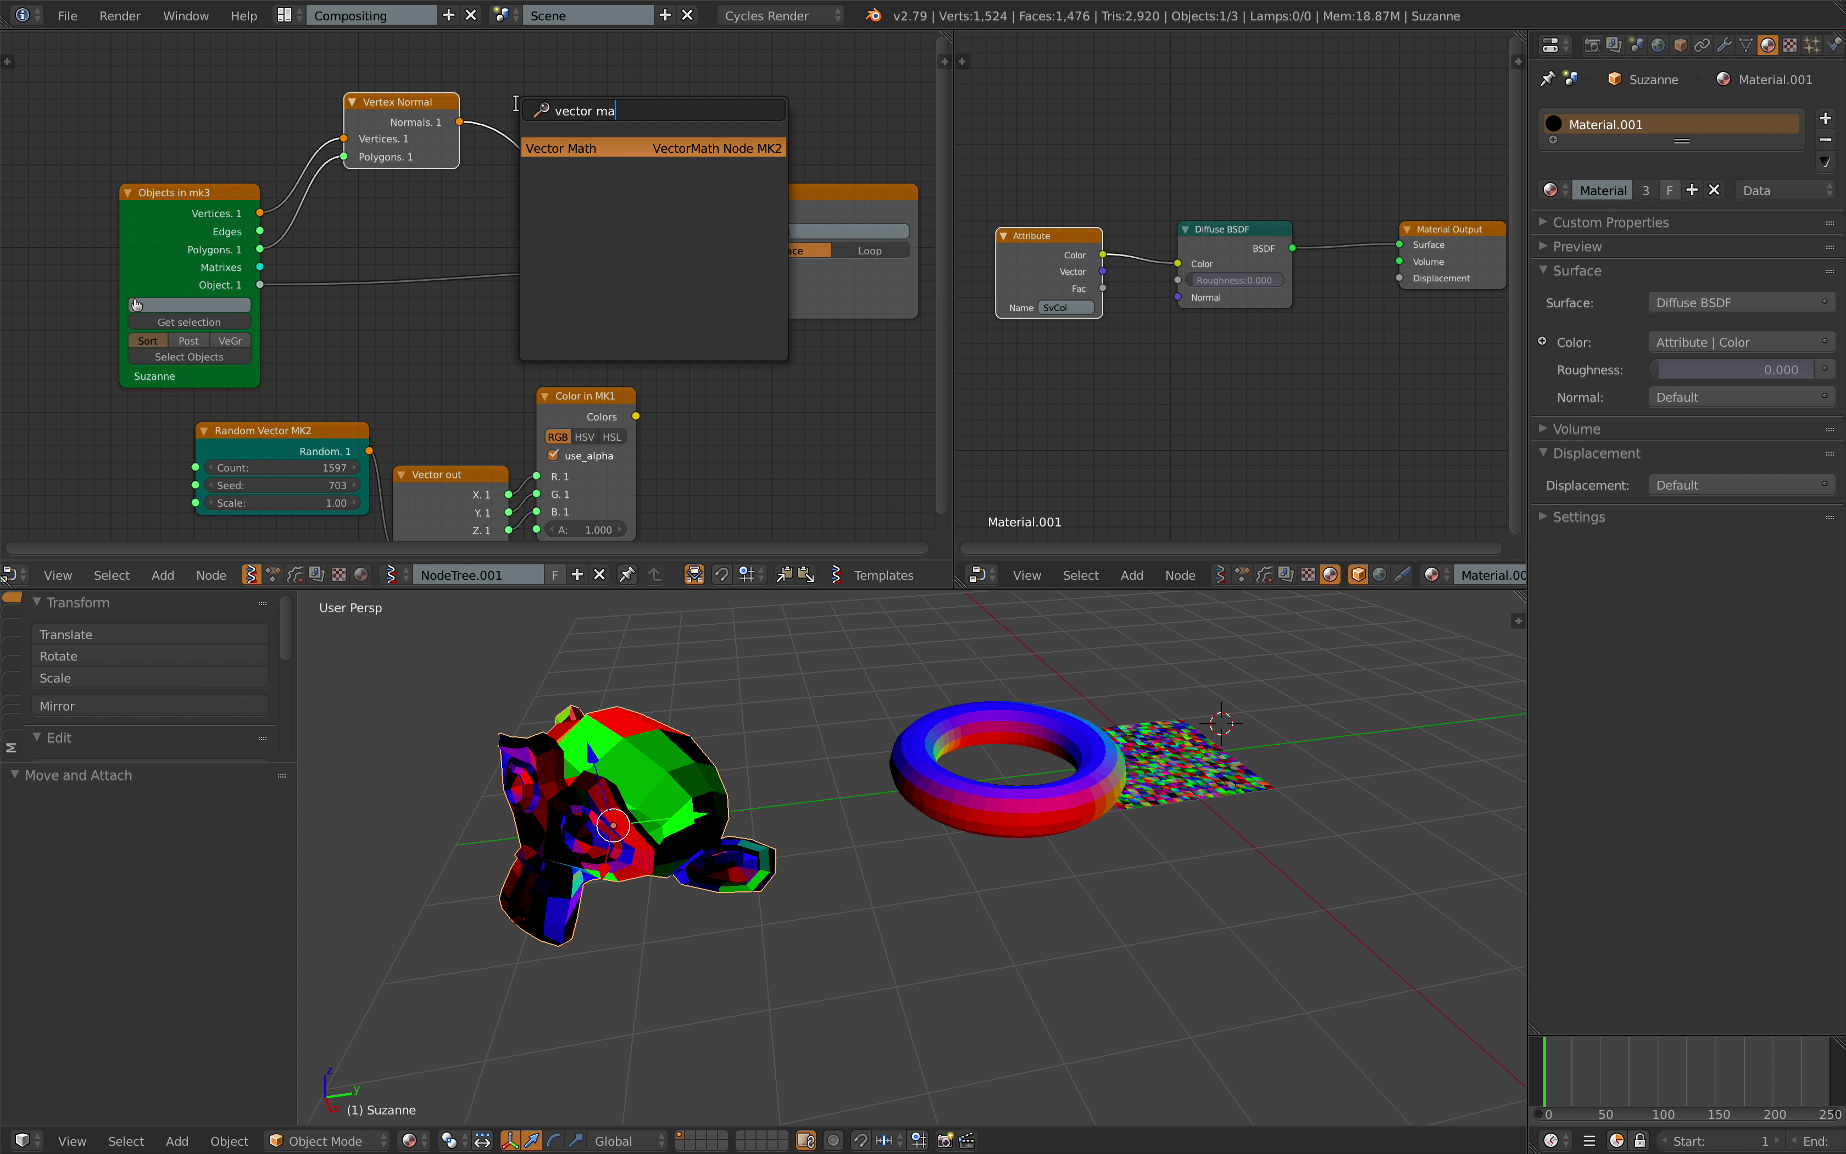
key("Return")
left_click(518, 111)
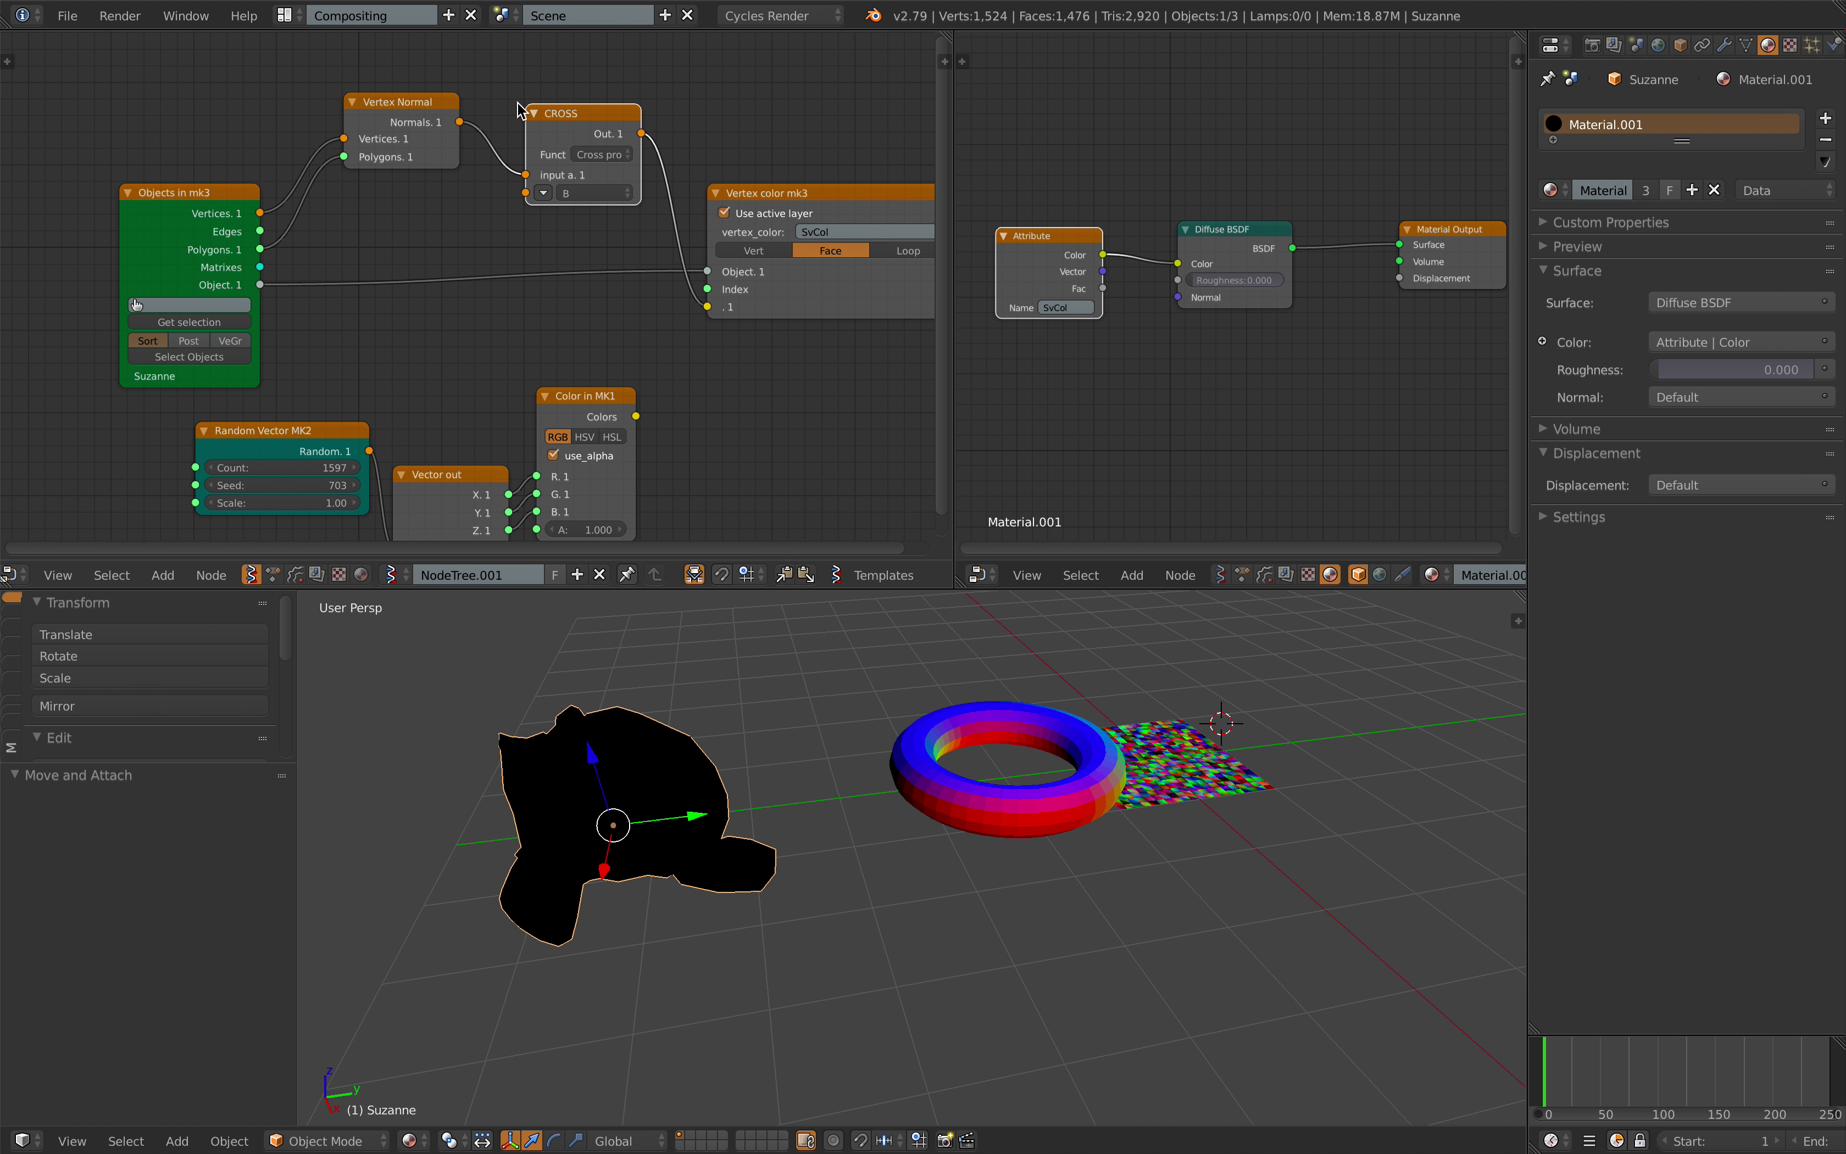
- Set the Vector Math node's function to Normalize and save over the blend file
left_click(593, 156)
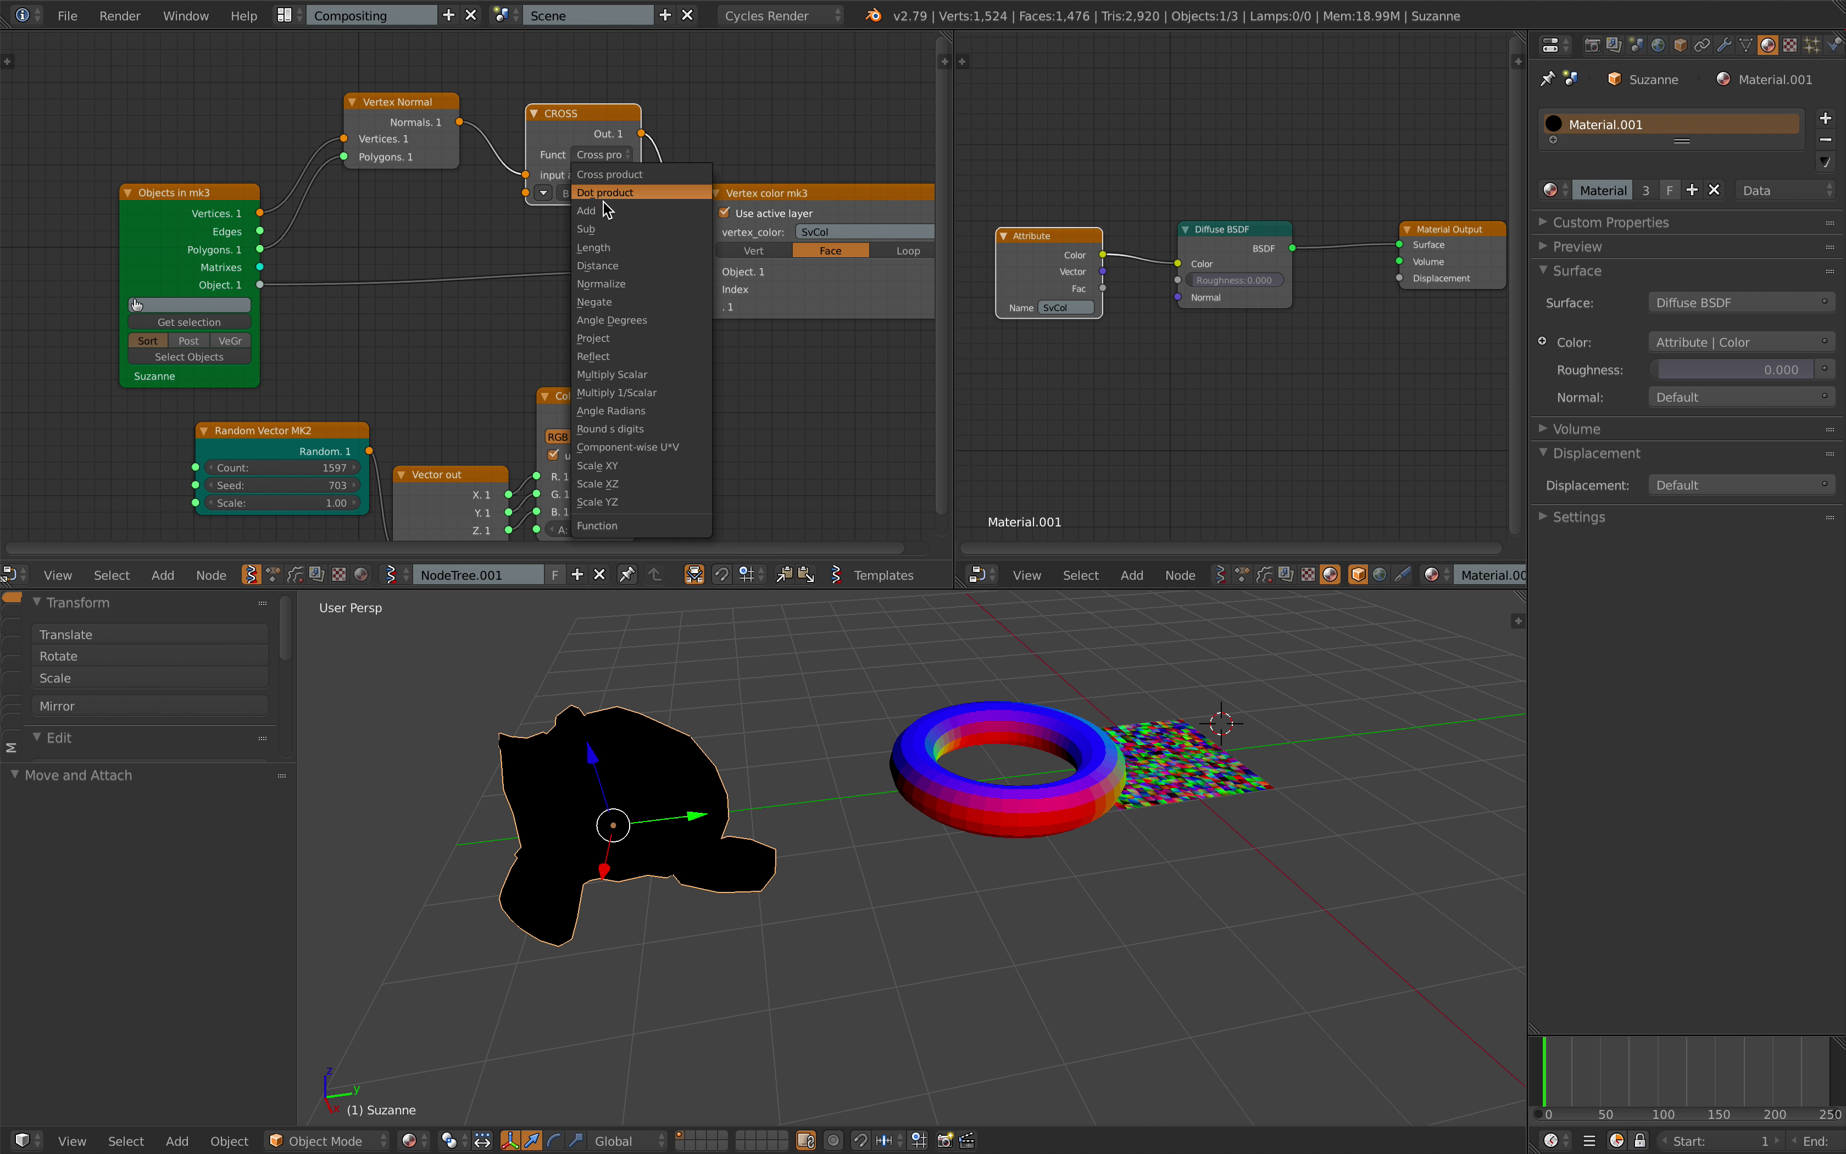
left_click(647, 284)
middle_click_drag(713, 729, 737, 721)
key("ctrl+s")
left_click(737, 718)
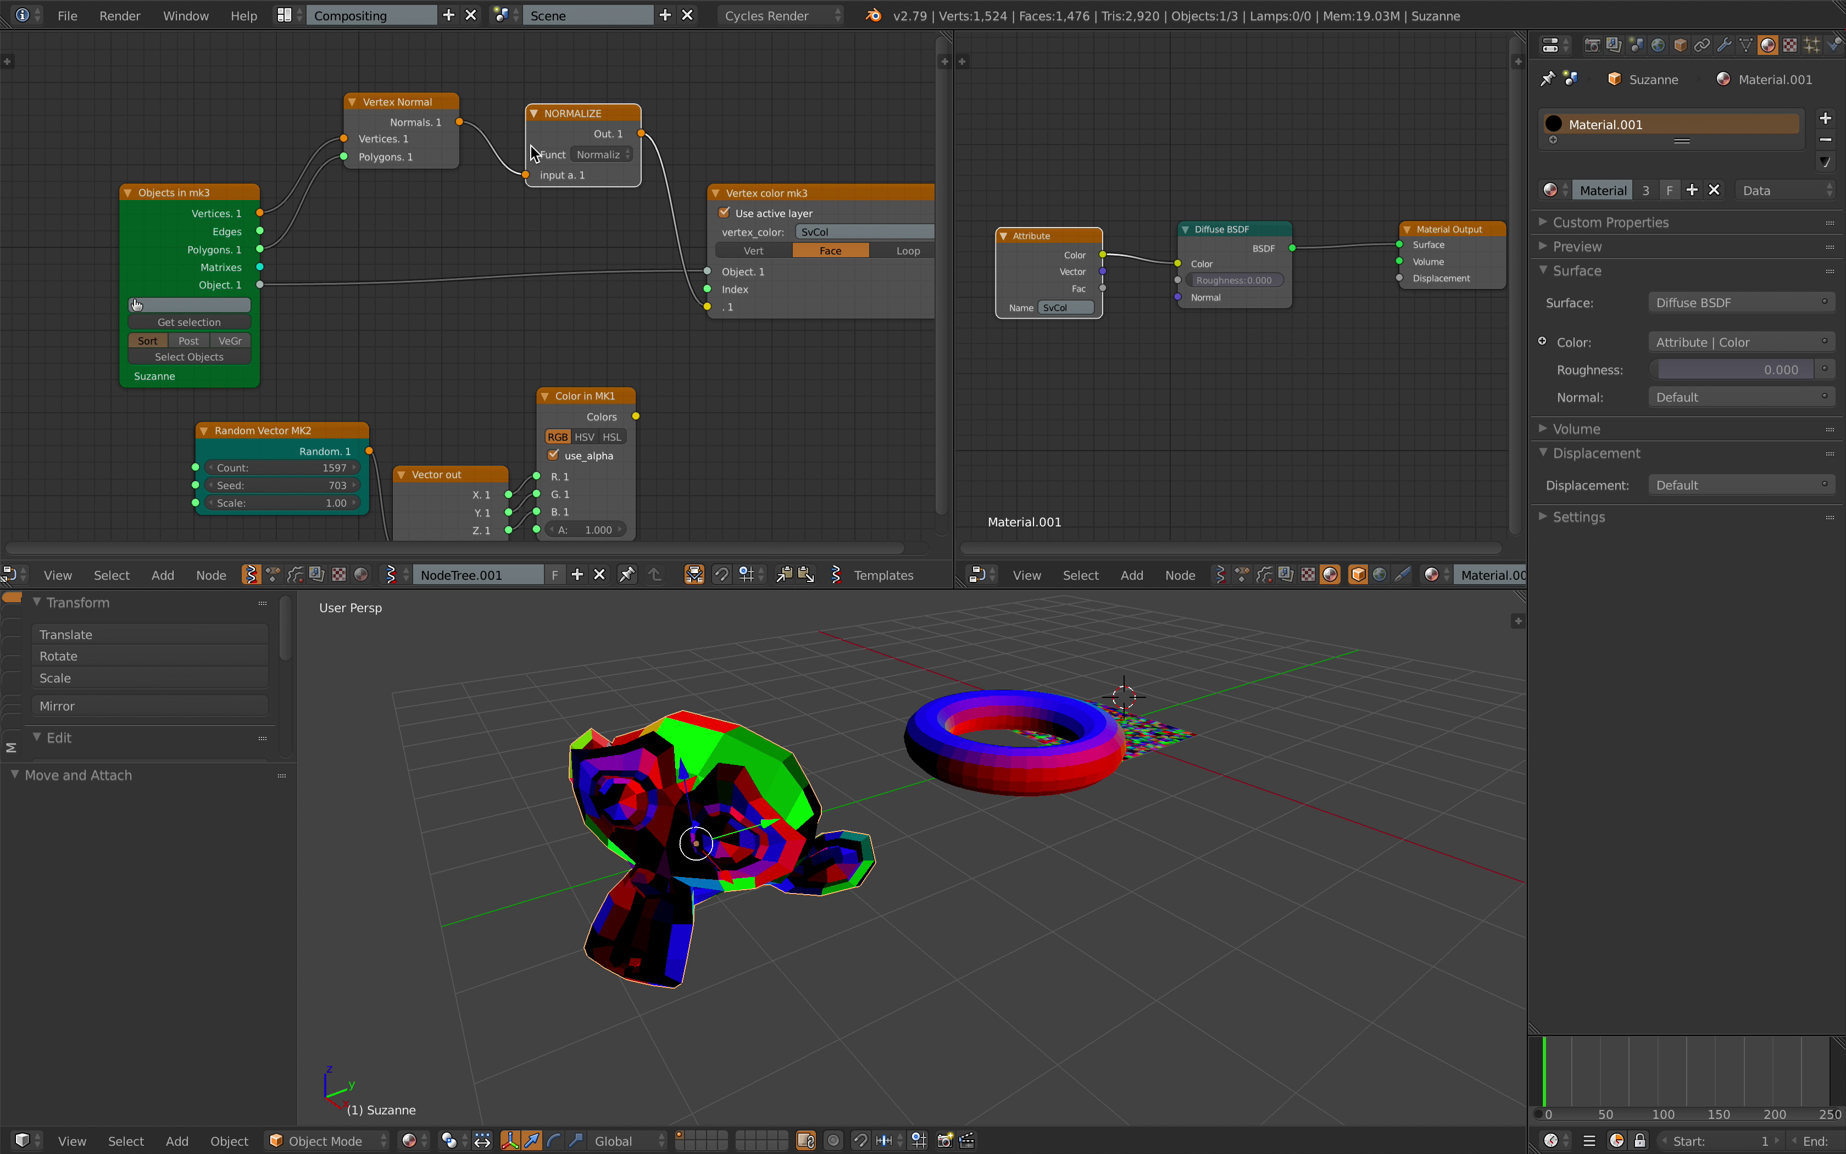
- Link the Normals output directly to the Vertex color mk3 colour input and delete the Normalize node
left_click_drag(460, 124, 463, 131)
left_click_drag(697, 308, 708, 312)
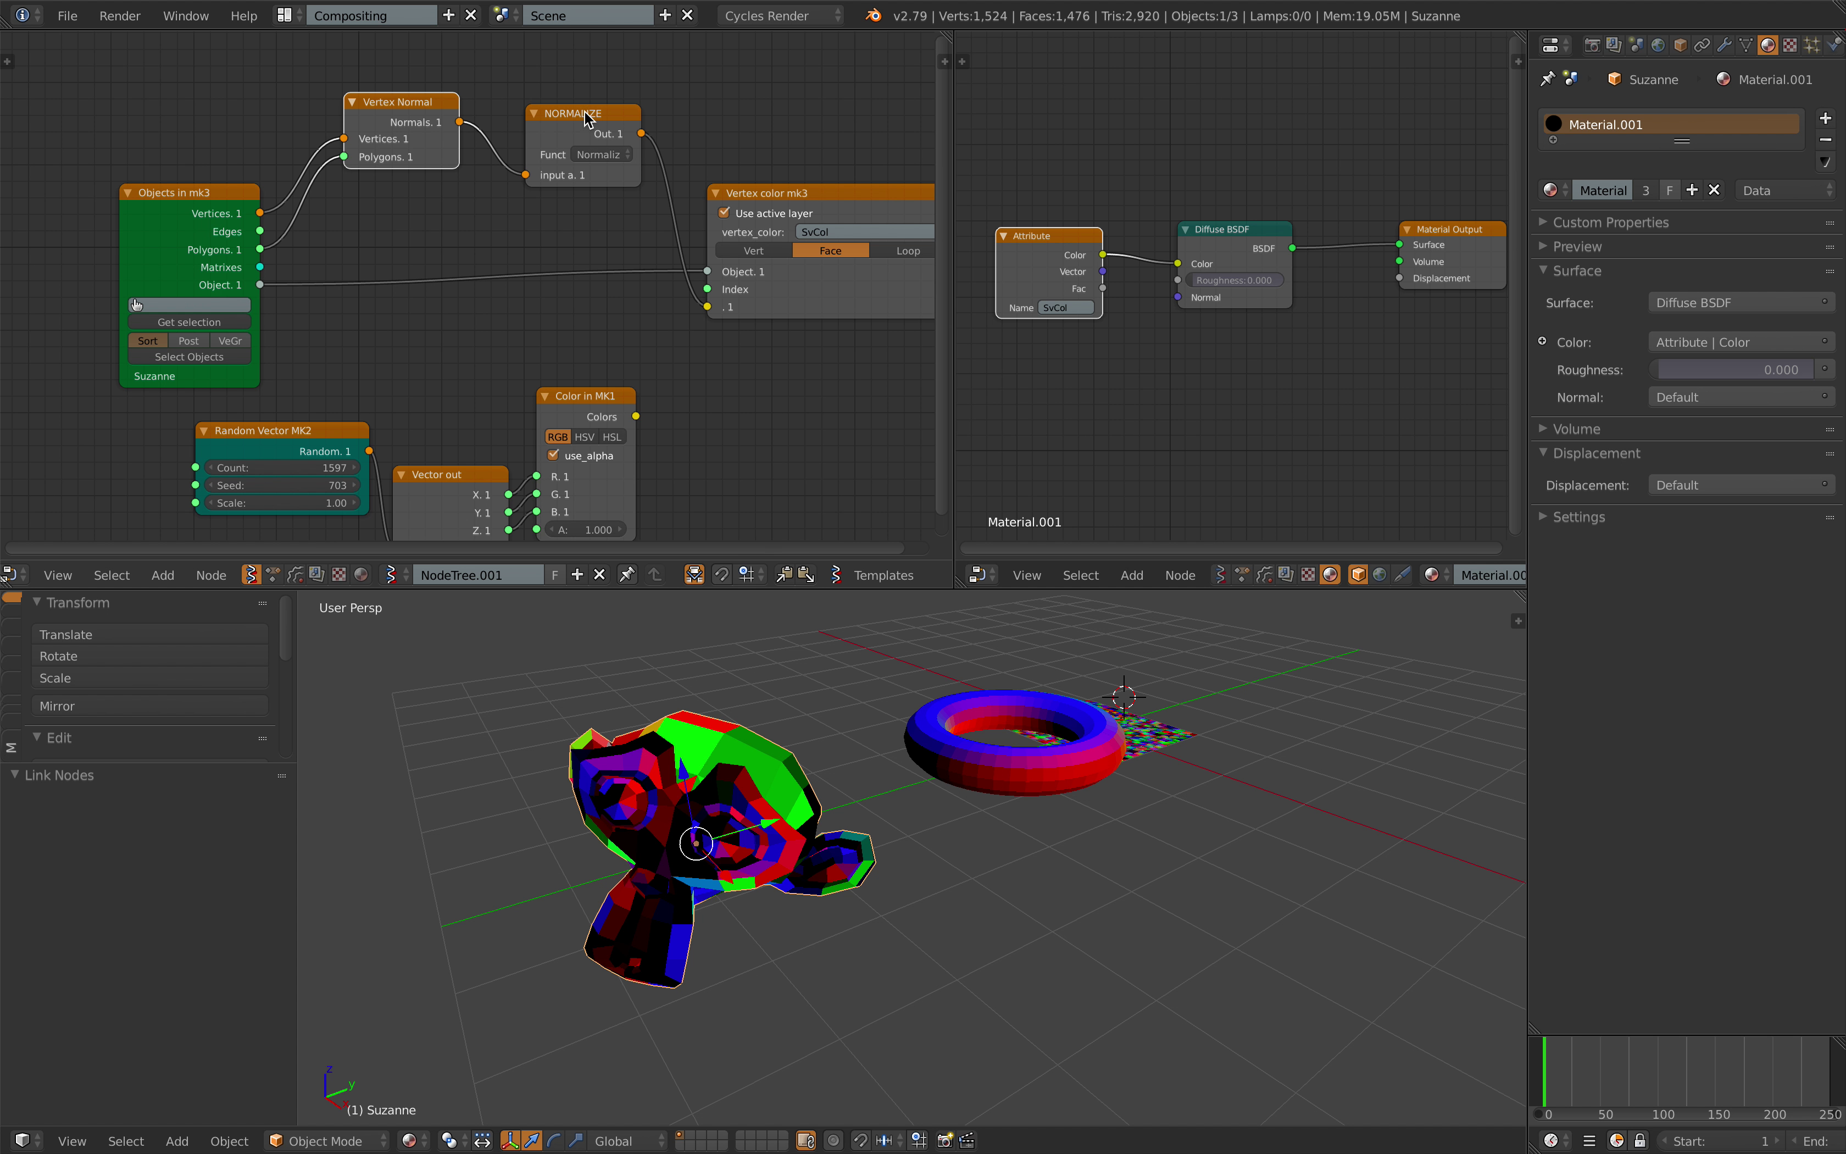
left_click_drag(588, 116, 584, 99)
left_click_drag(460, 122, 711, 305)
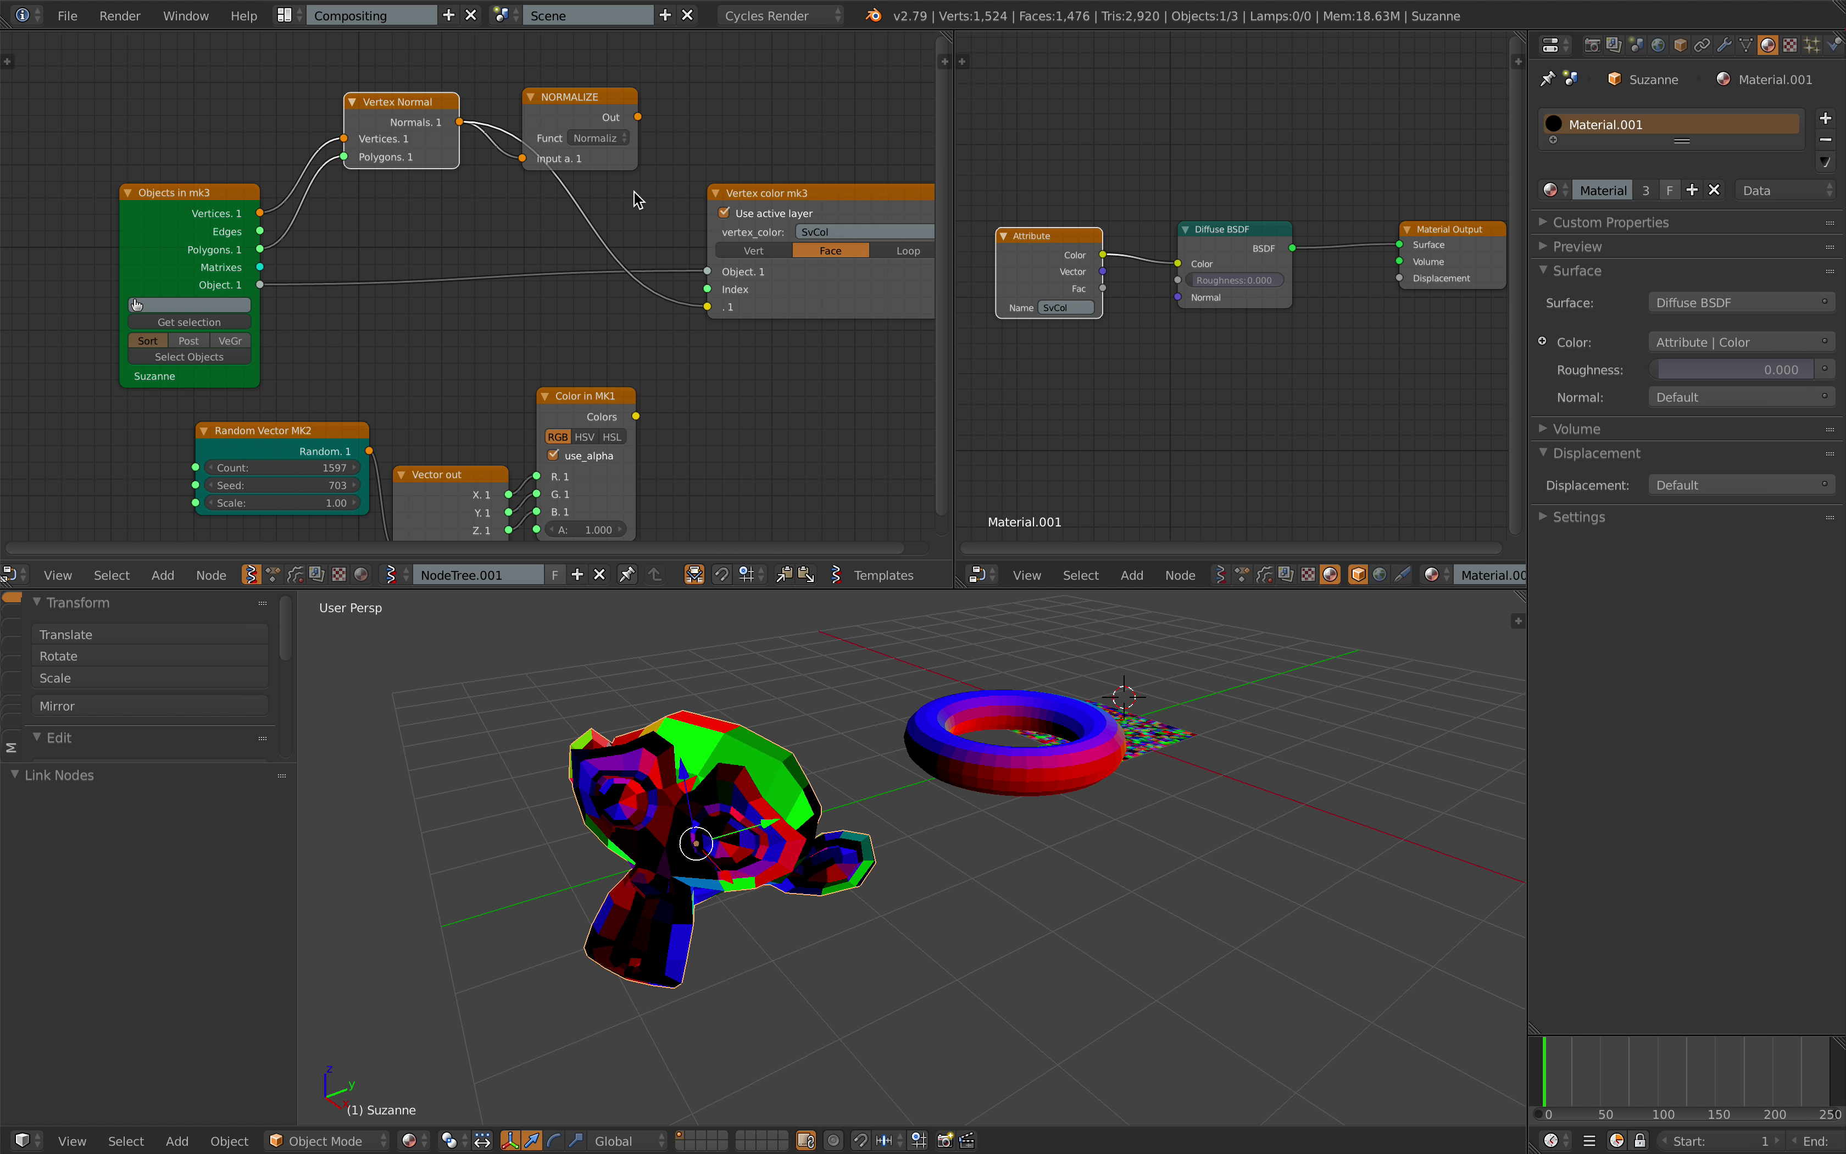
left_click_drag(601, 99, 643, 79)
key("x")
middle_click_drag(597, 157, 580, 151)
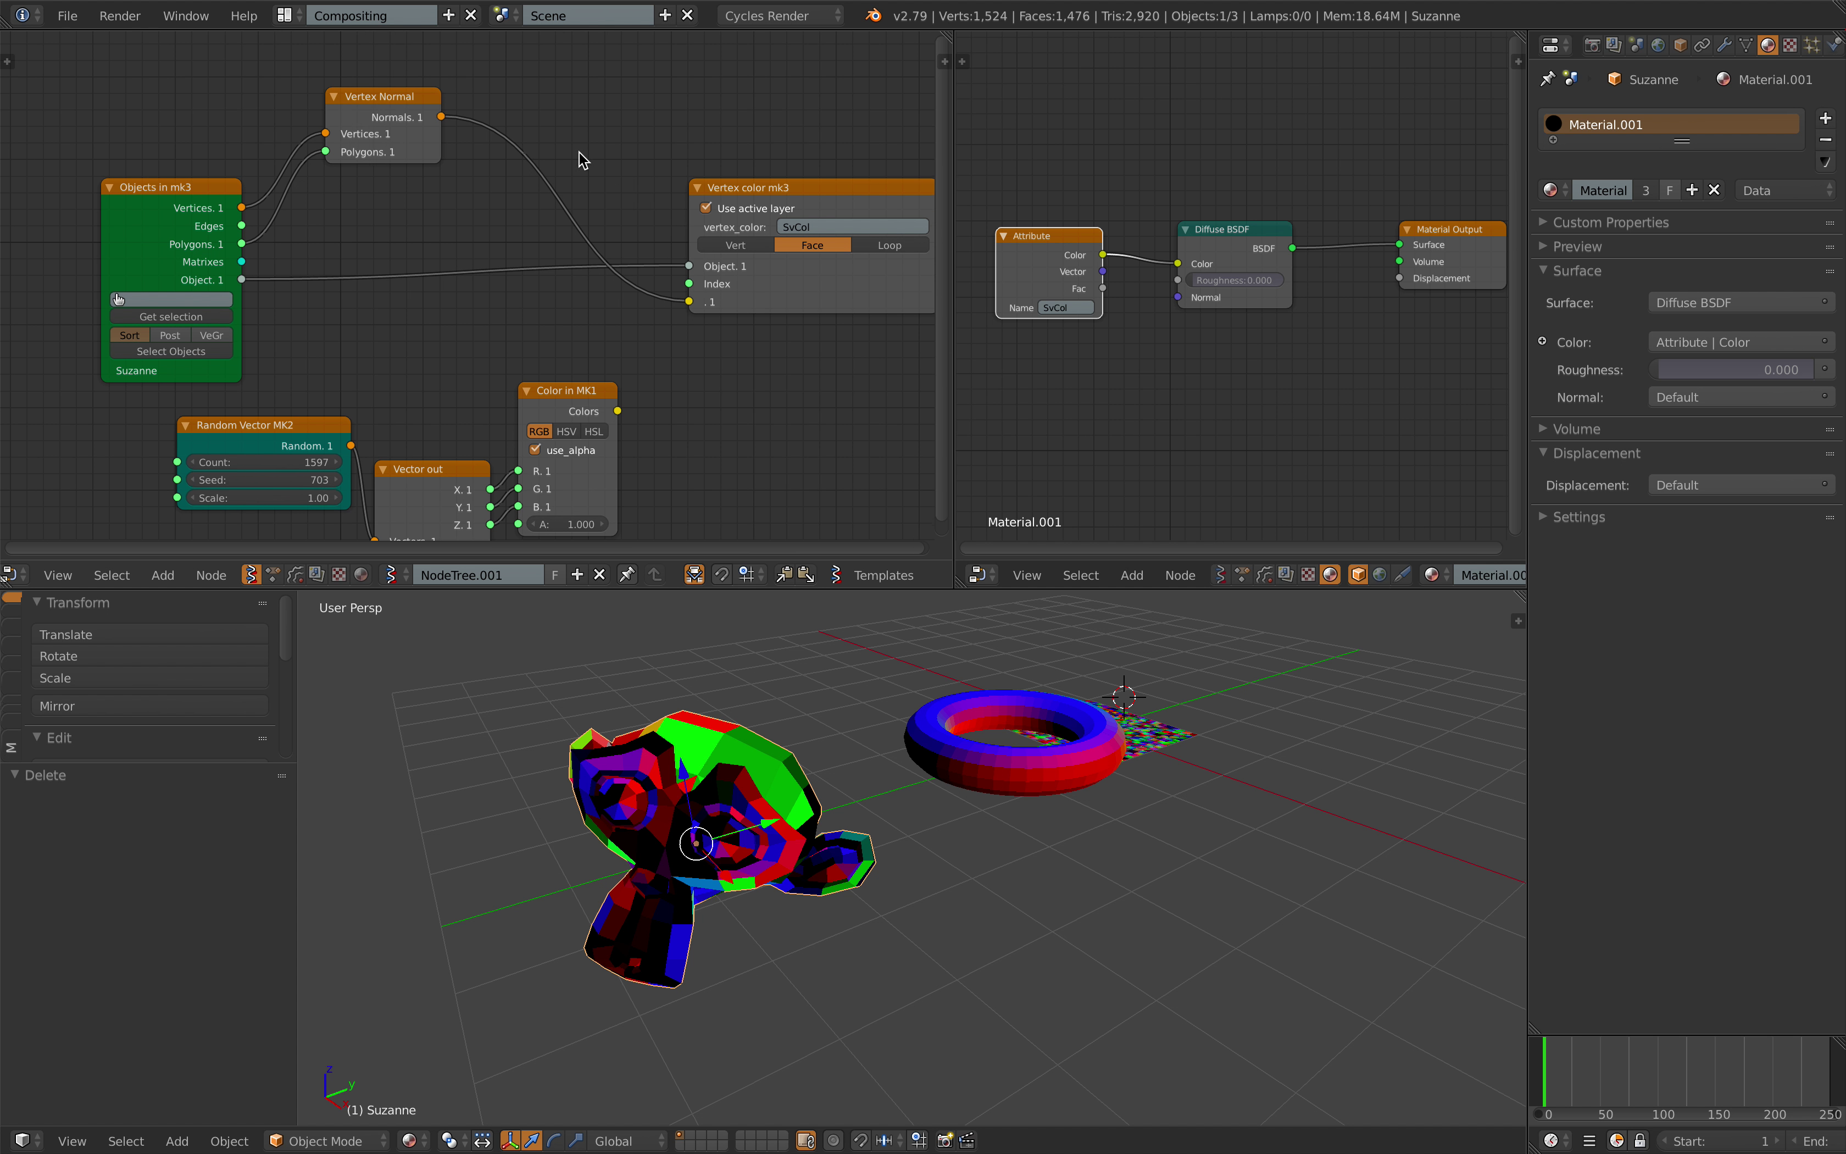
- Switch Vertex color mk3 to Vert mode, view the monkey's shading and save over the blend file
left_click(722, 245)
left_click(788, 245)
left_click(760, 244)
middle_click_drag(731, 766, 721, 752)
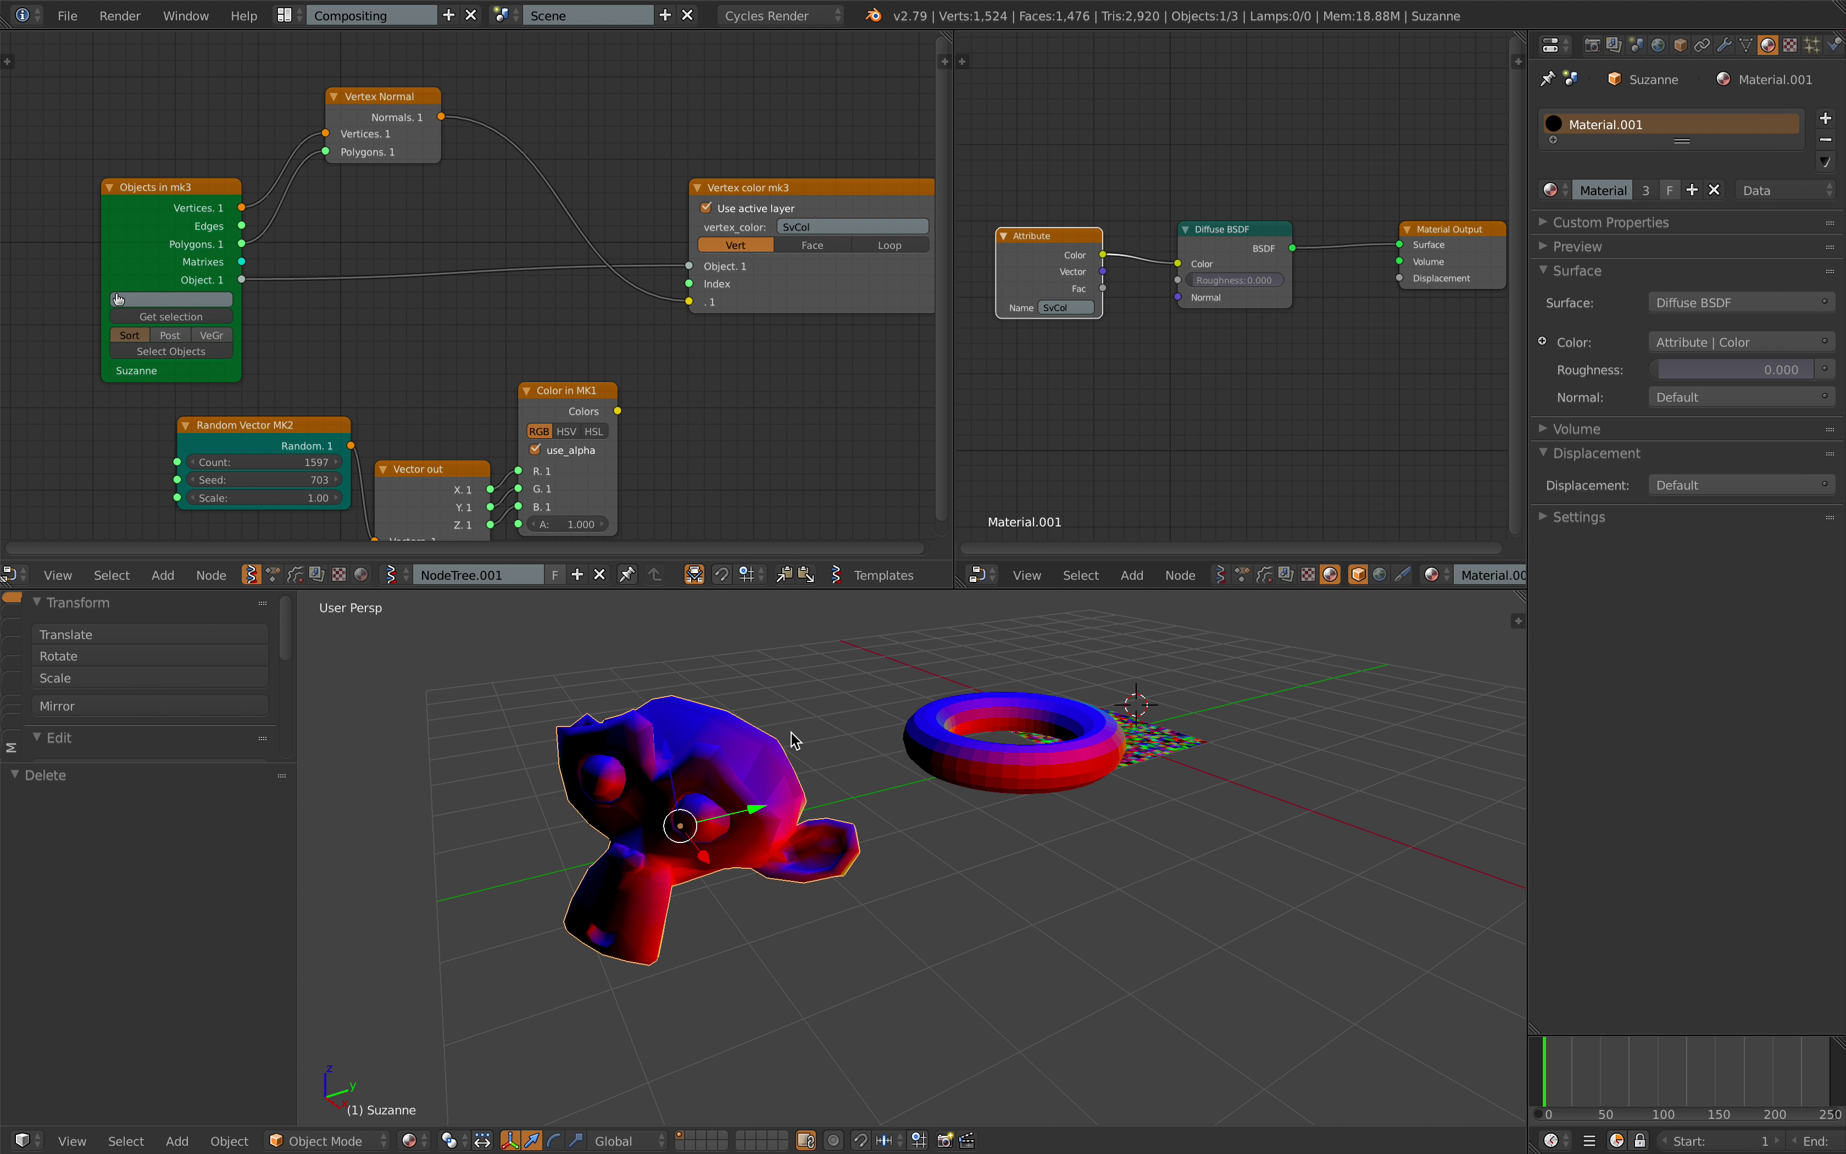
key("ctrl+s")
left_click(721, 752)
- Select the torus, load it into the Objects in mk3 node and save over the blend file
middle_click_drag(596, 733, 672, 706)
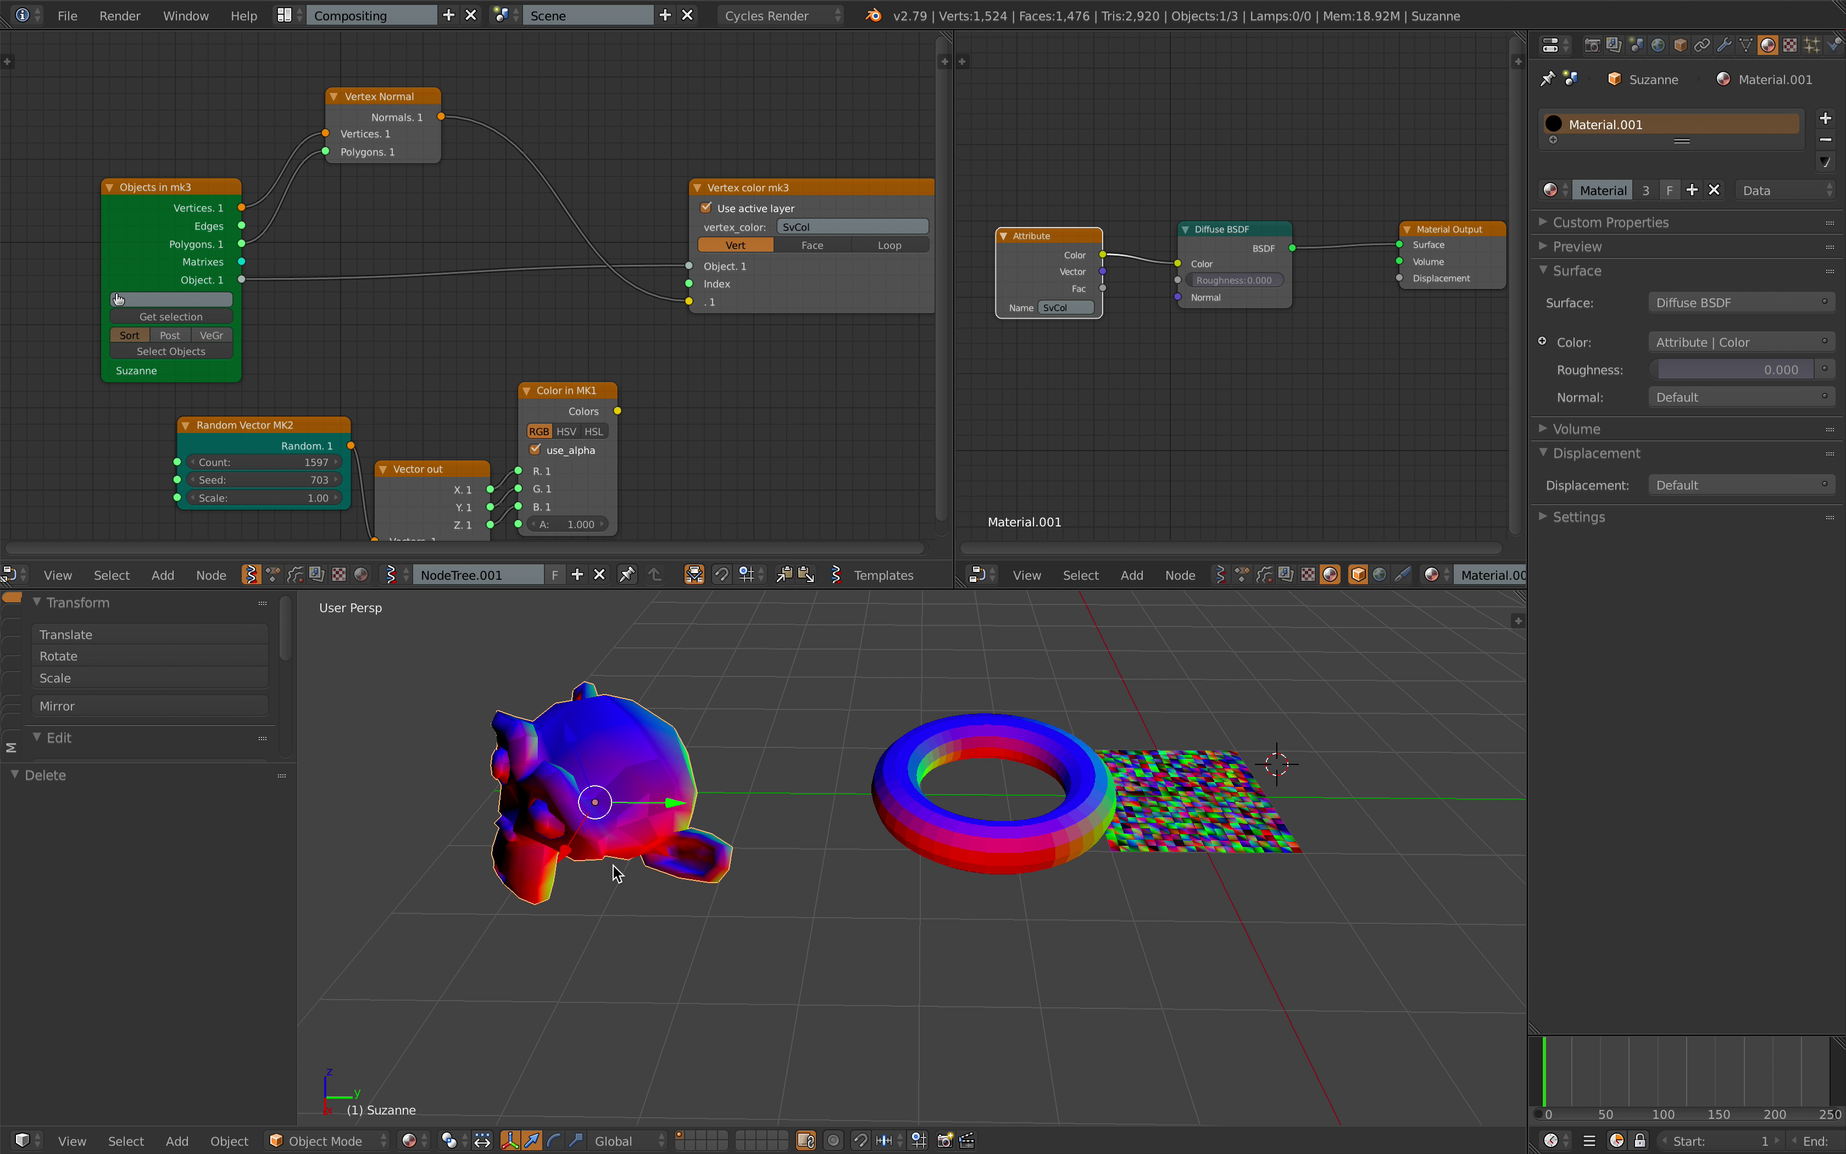
right_click(870, 794)
left_click(171, 316)
key("ctrl+s")
left_click(850, 759)
middle_click_drag(851, 759, 710, 721)
- Move the grid slightly away from the torus, scale it up by about 2.167 and save over the blend file
right_click(1149, 807)
middle_click_drag(1149, 807, 1166, 822)
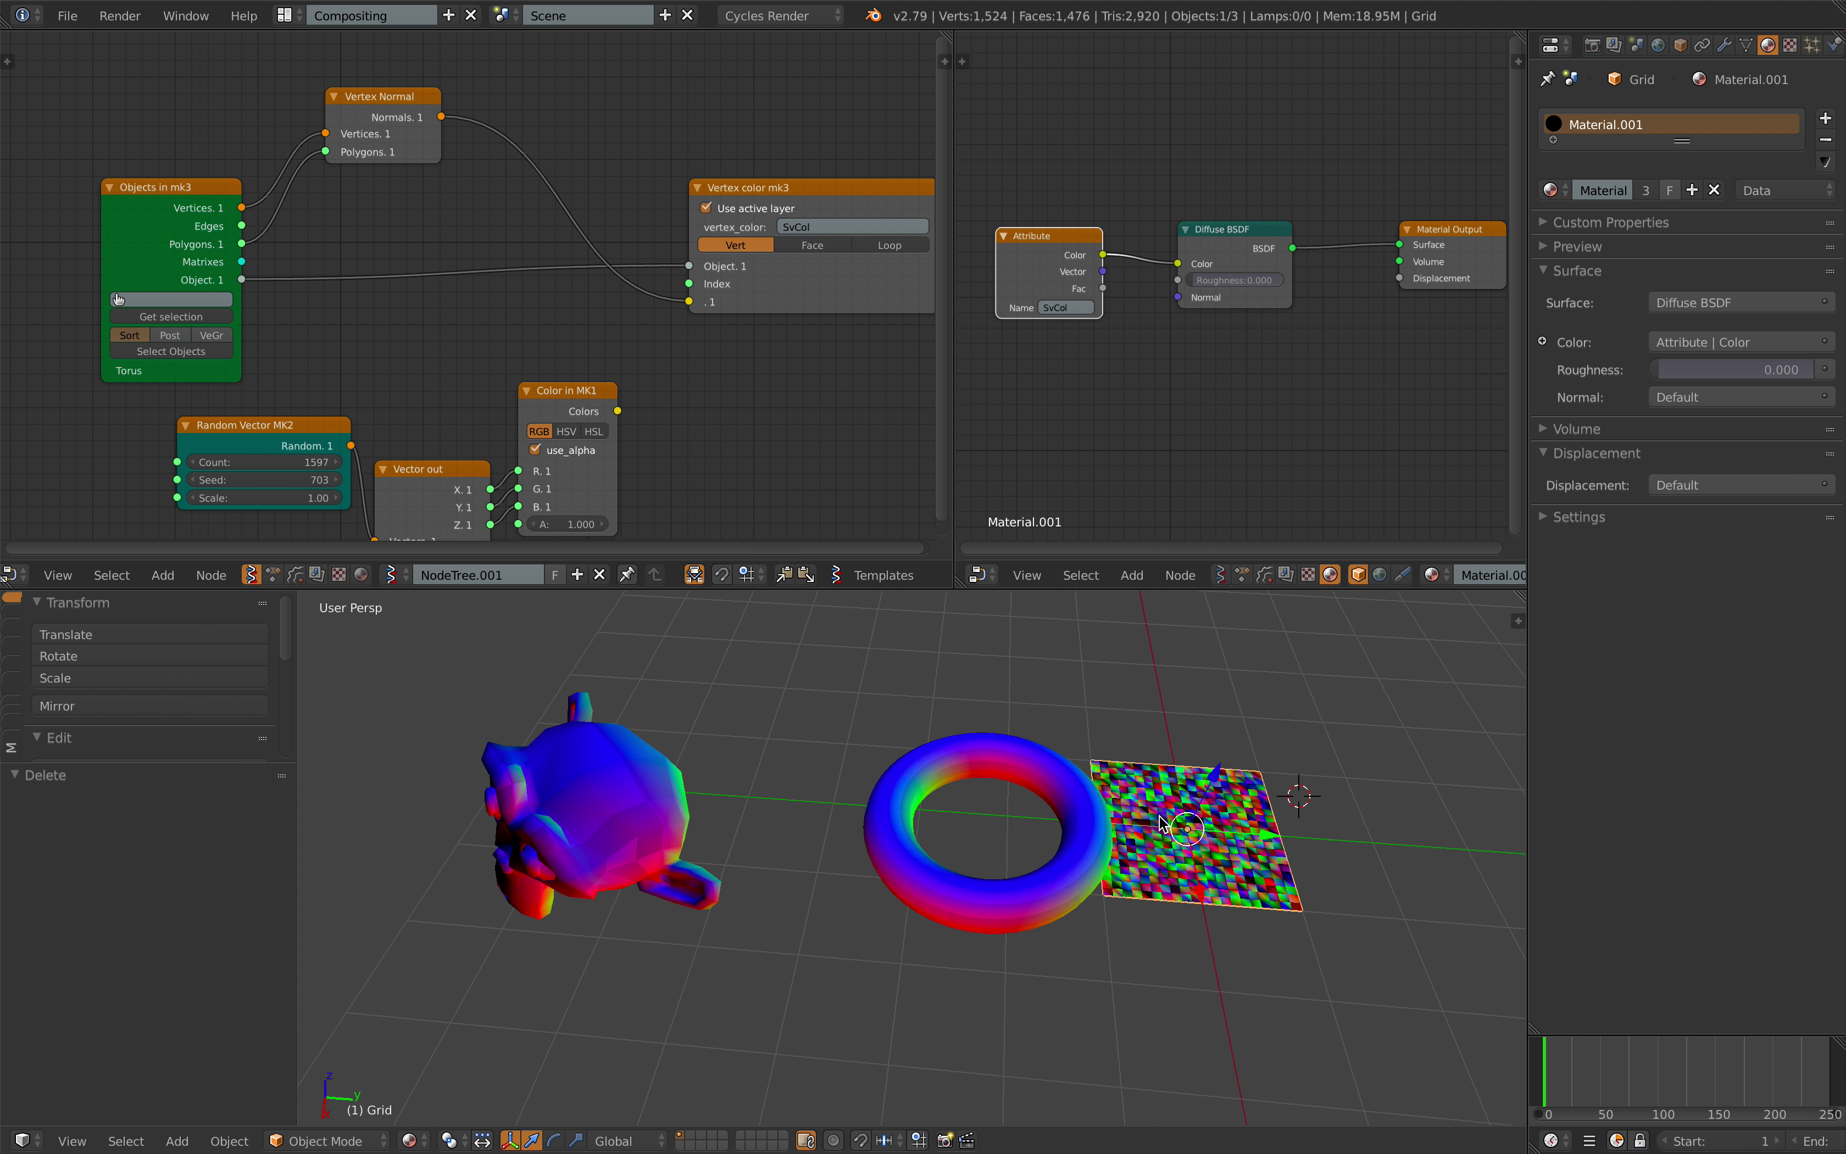
key("g")
left_click(1218, 807)
key("ctrl+s")
left_click(1218, 807)
key("s")
left_click(1287, 882)
key("ctrl+s")
left_click(1284, 875)
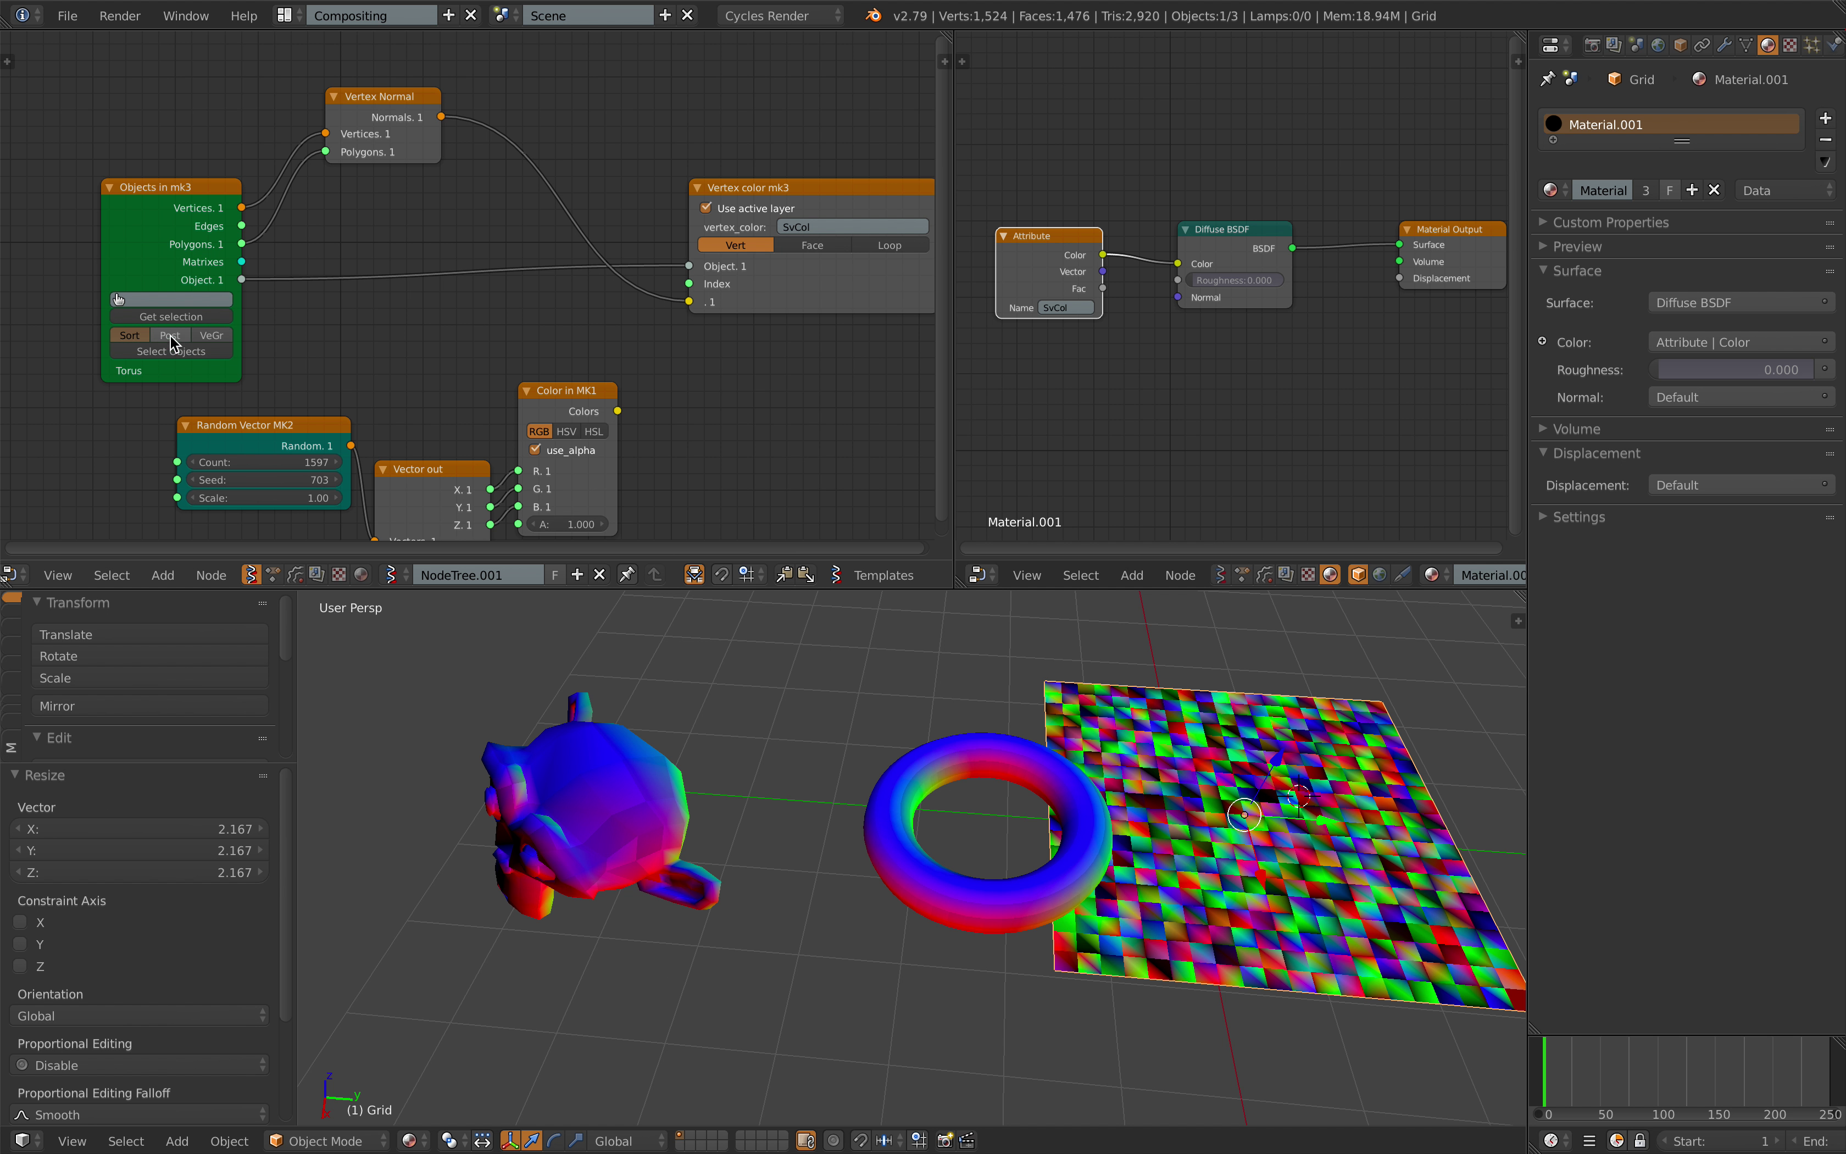
- Load the grid into the Objects in mk3 node, move it about 1.075 along Y and save over the blend file
left_click(178, 317)
scroll(1133, 834, "down", 2)
key("g")
left_click(1171, 853)
key("ctrl+s")
left_click(1163, 860)
middle_click_drag(1163, 859, 1074, 826)
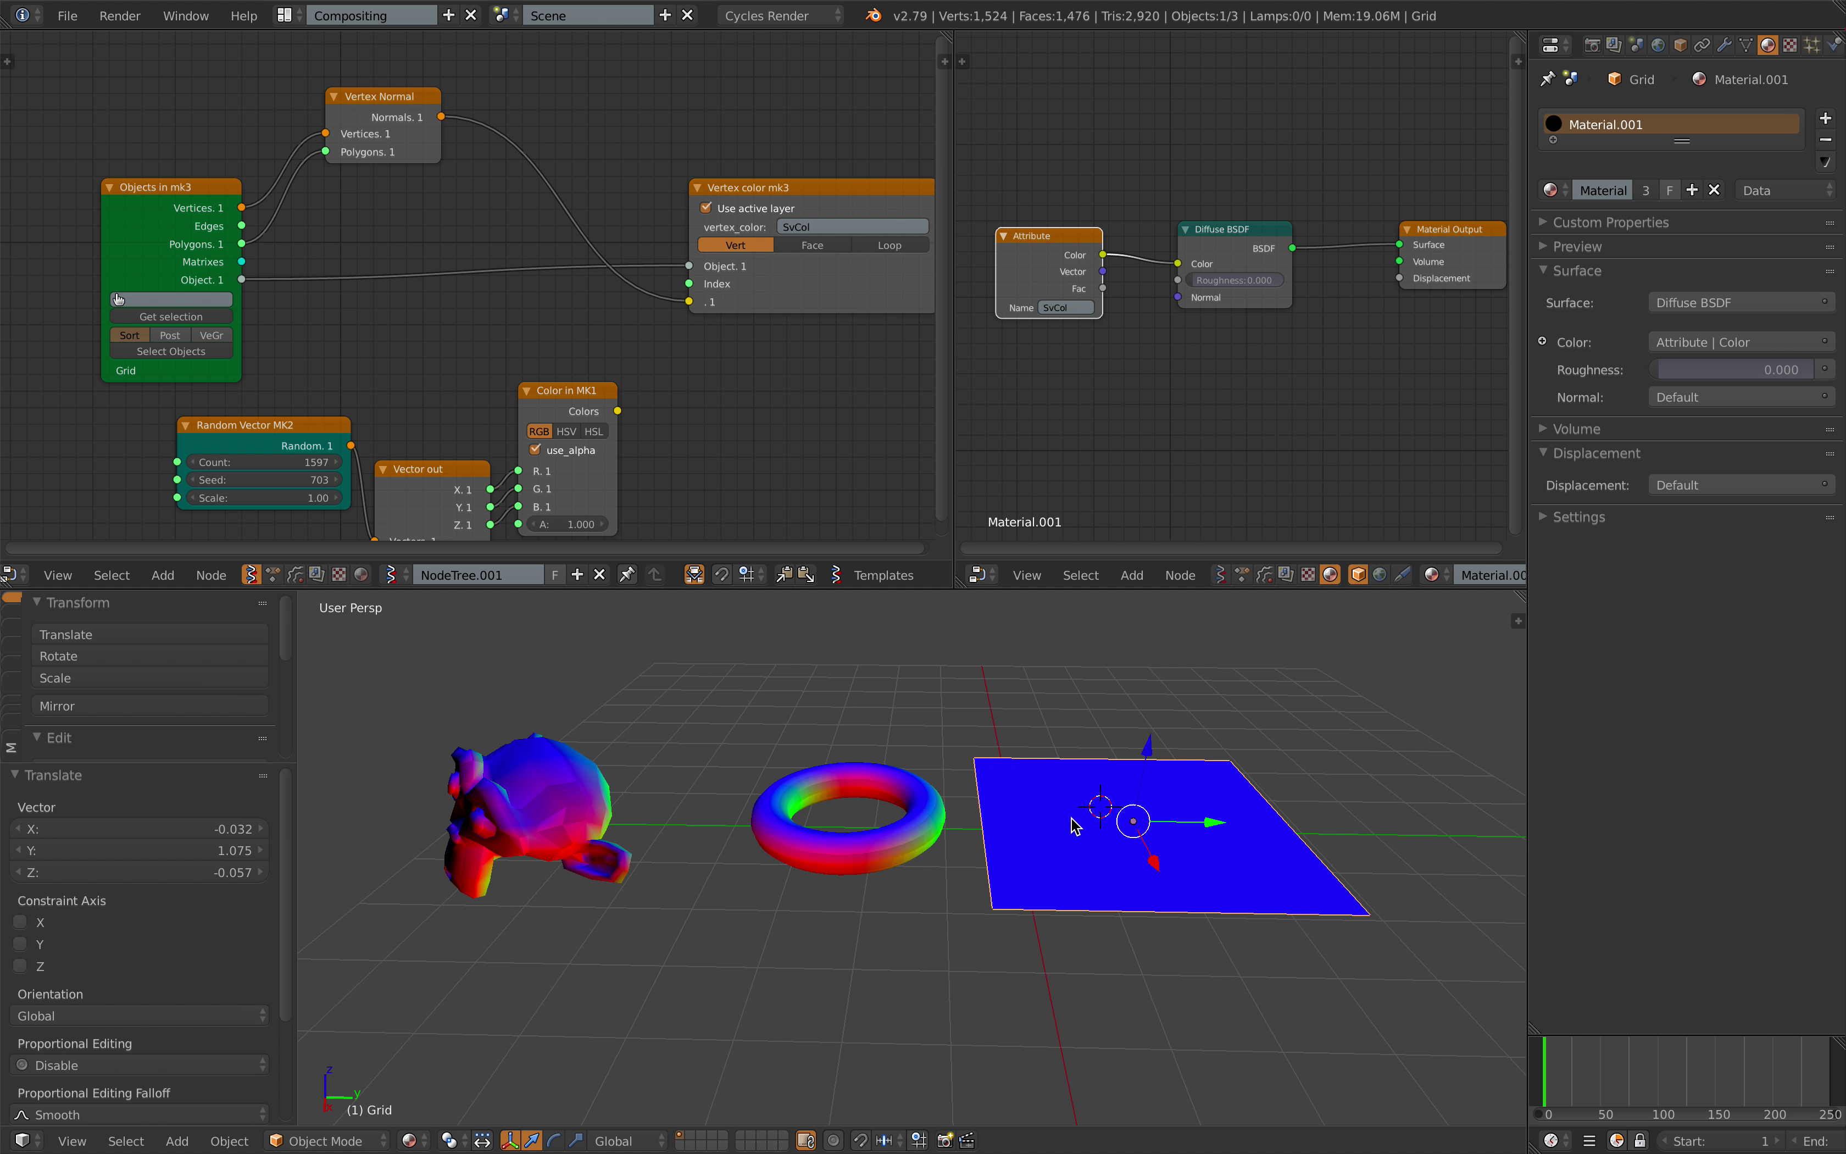
- Raise three separate vertices of the grid along Z into spikes, the last by 0.644, and return to Object Mode
key("Tab")
left_click(1290, 820)
middle_click_drag(1289, 821, 1077, 837)
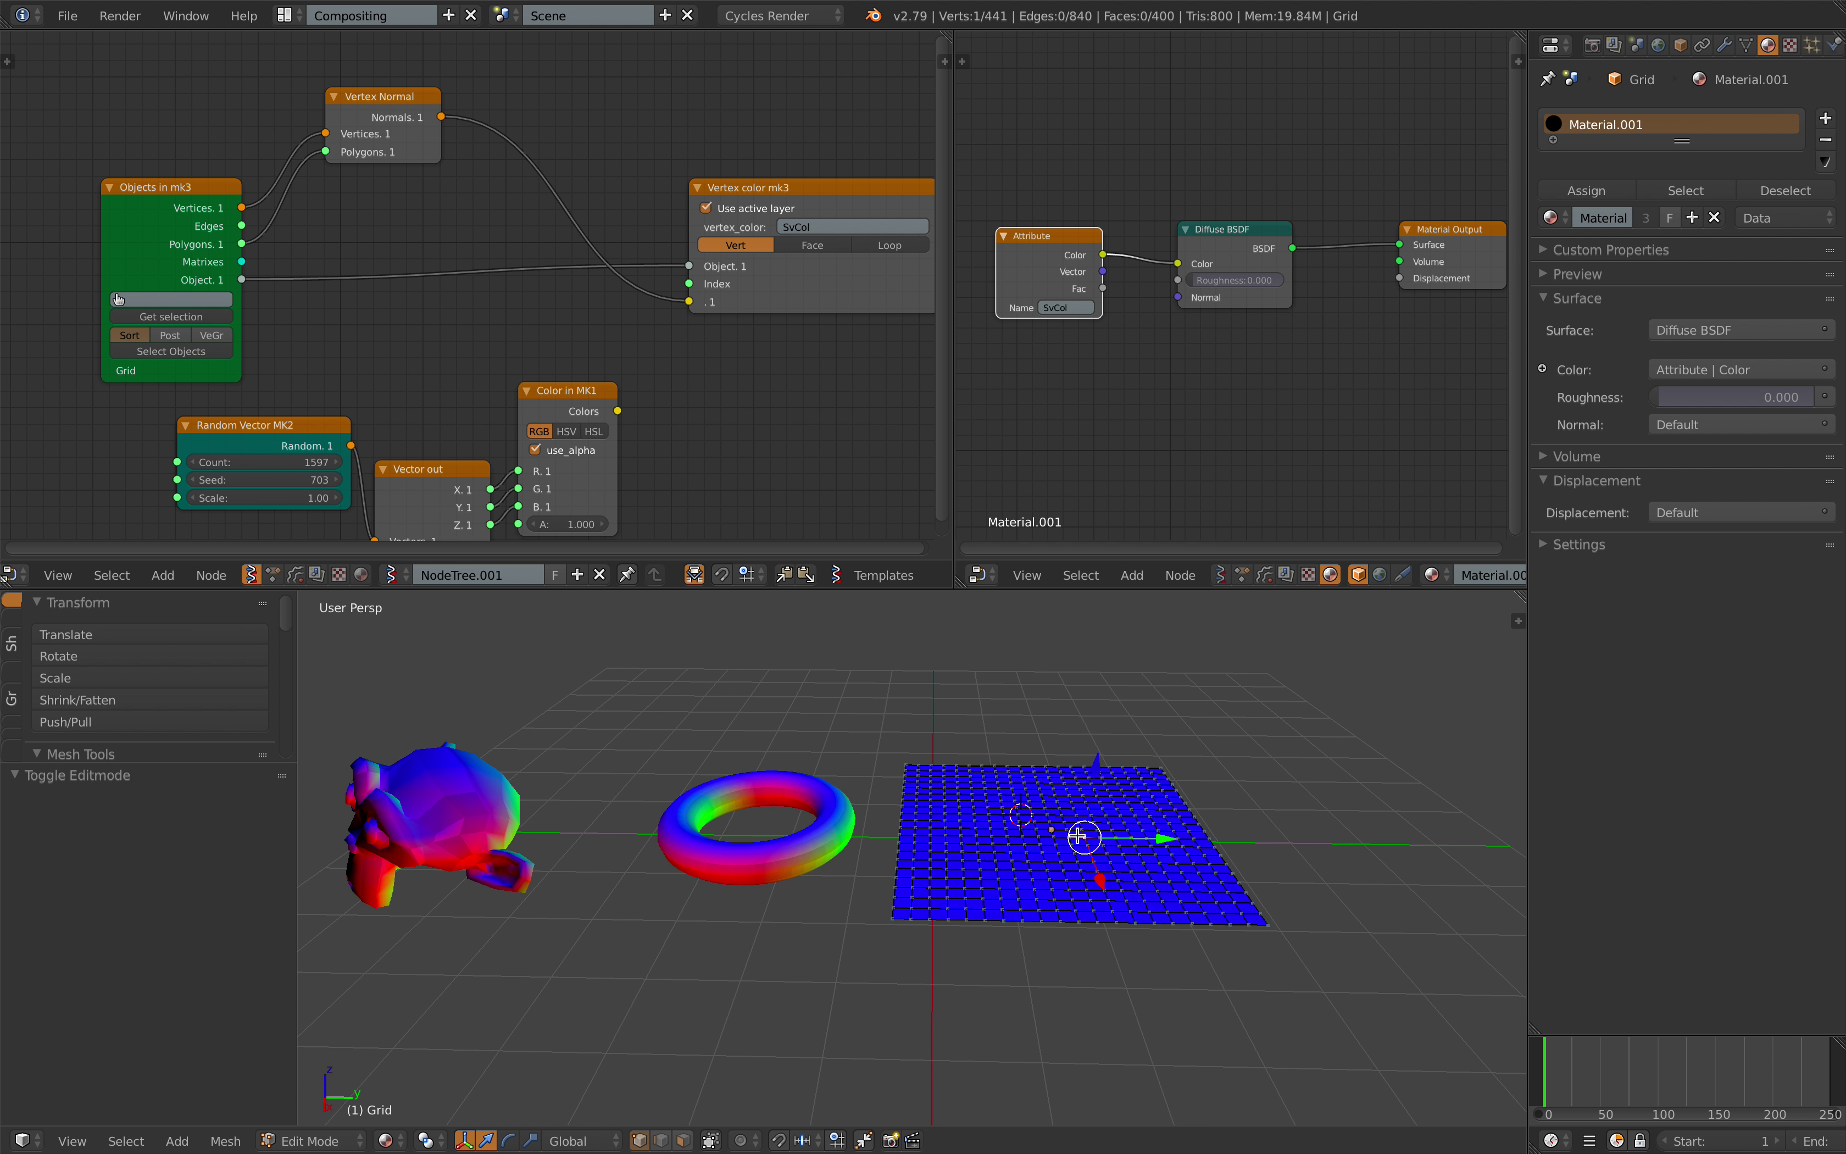
left_click_drag(1097, 774, 1101, 709)
right_click(974, 788)
left_click_drag(976, 725, 968, 675)
left_click_drag(1180, 790, 1185, 746)
key("Tab")
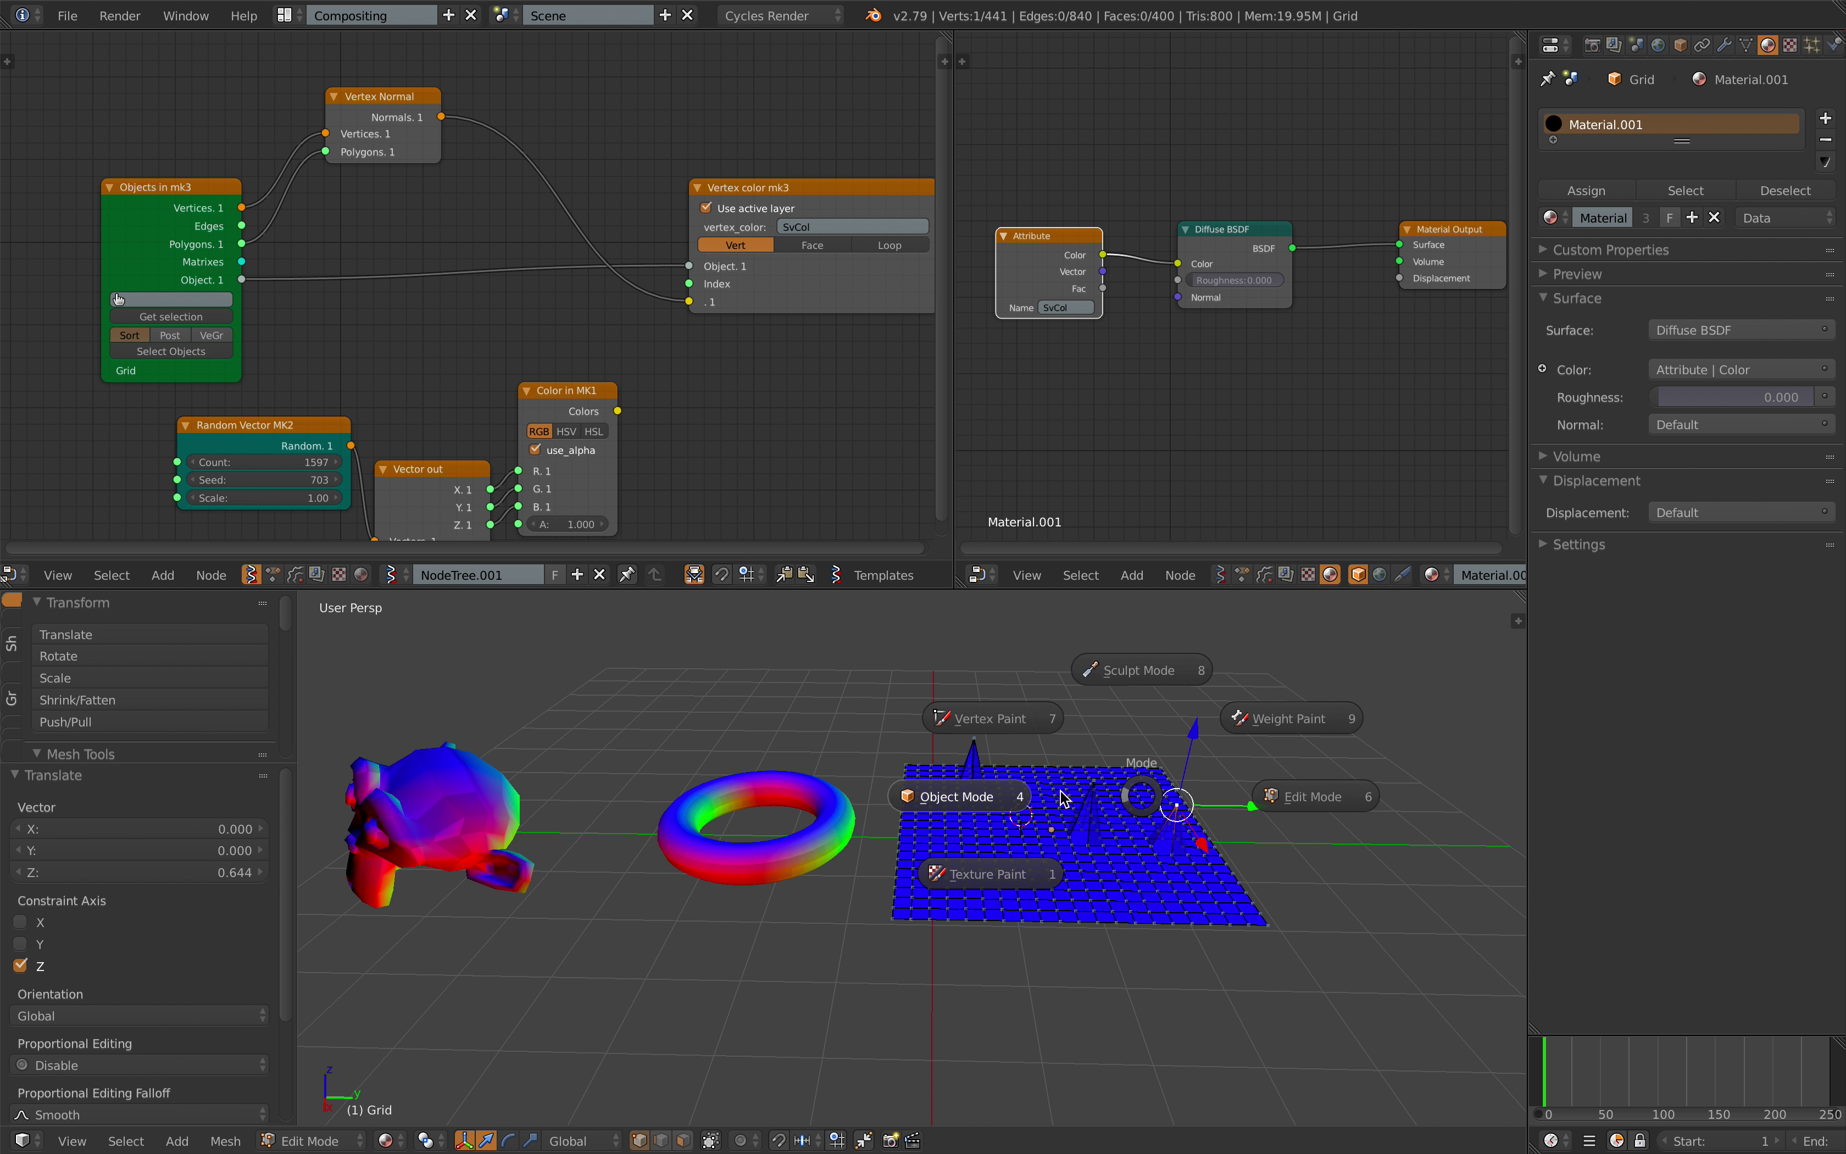
left_click(1063, 798)
- Reload the edited grid into the Objects in mk3 node and examine the colours around its spikes
middle_click_drag(1060, 798, 1036, 824)
left_click(187, 317)
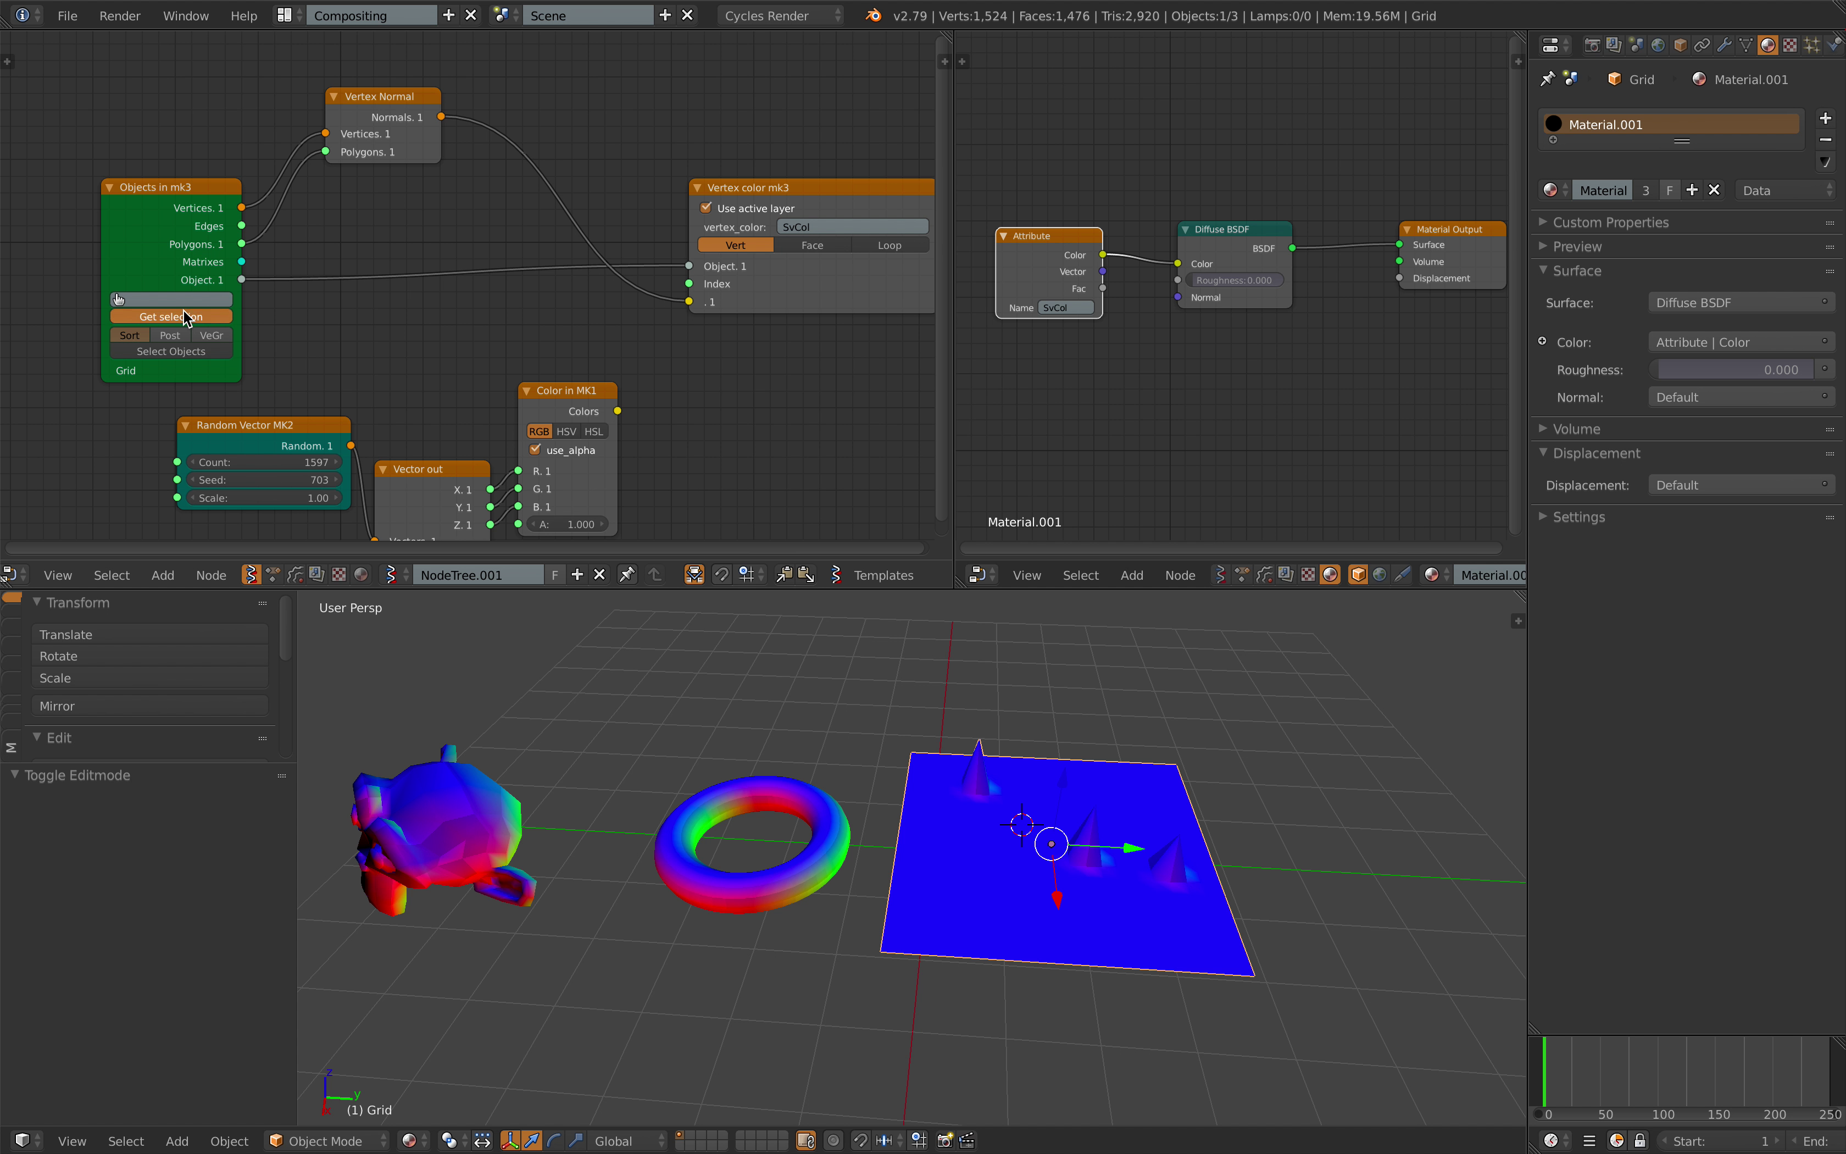
scroll(1000, 916, "up", 6)
middle_click_drag(1000, 917, 971, 838)
scroll(722, 702, "down", 3)
scroll(905, 828, "down", 3)
- Select the torus, load it into the Objects in mk3 node and save over the blend file
key("a")
right_click(971, 838)
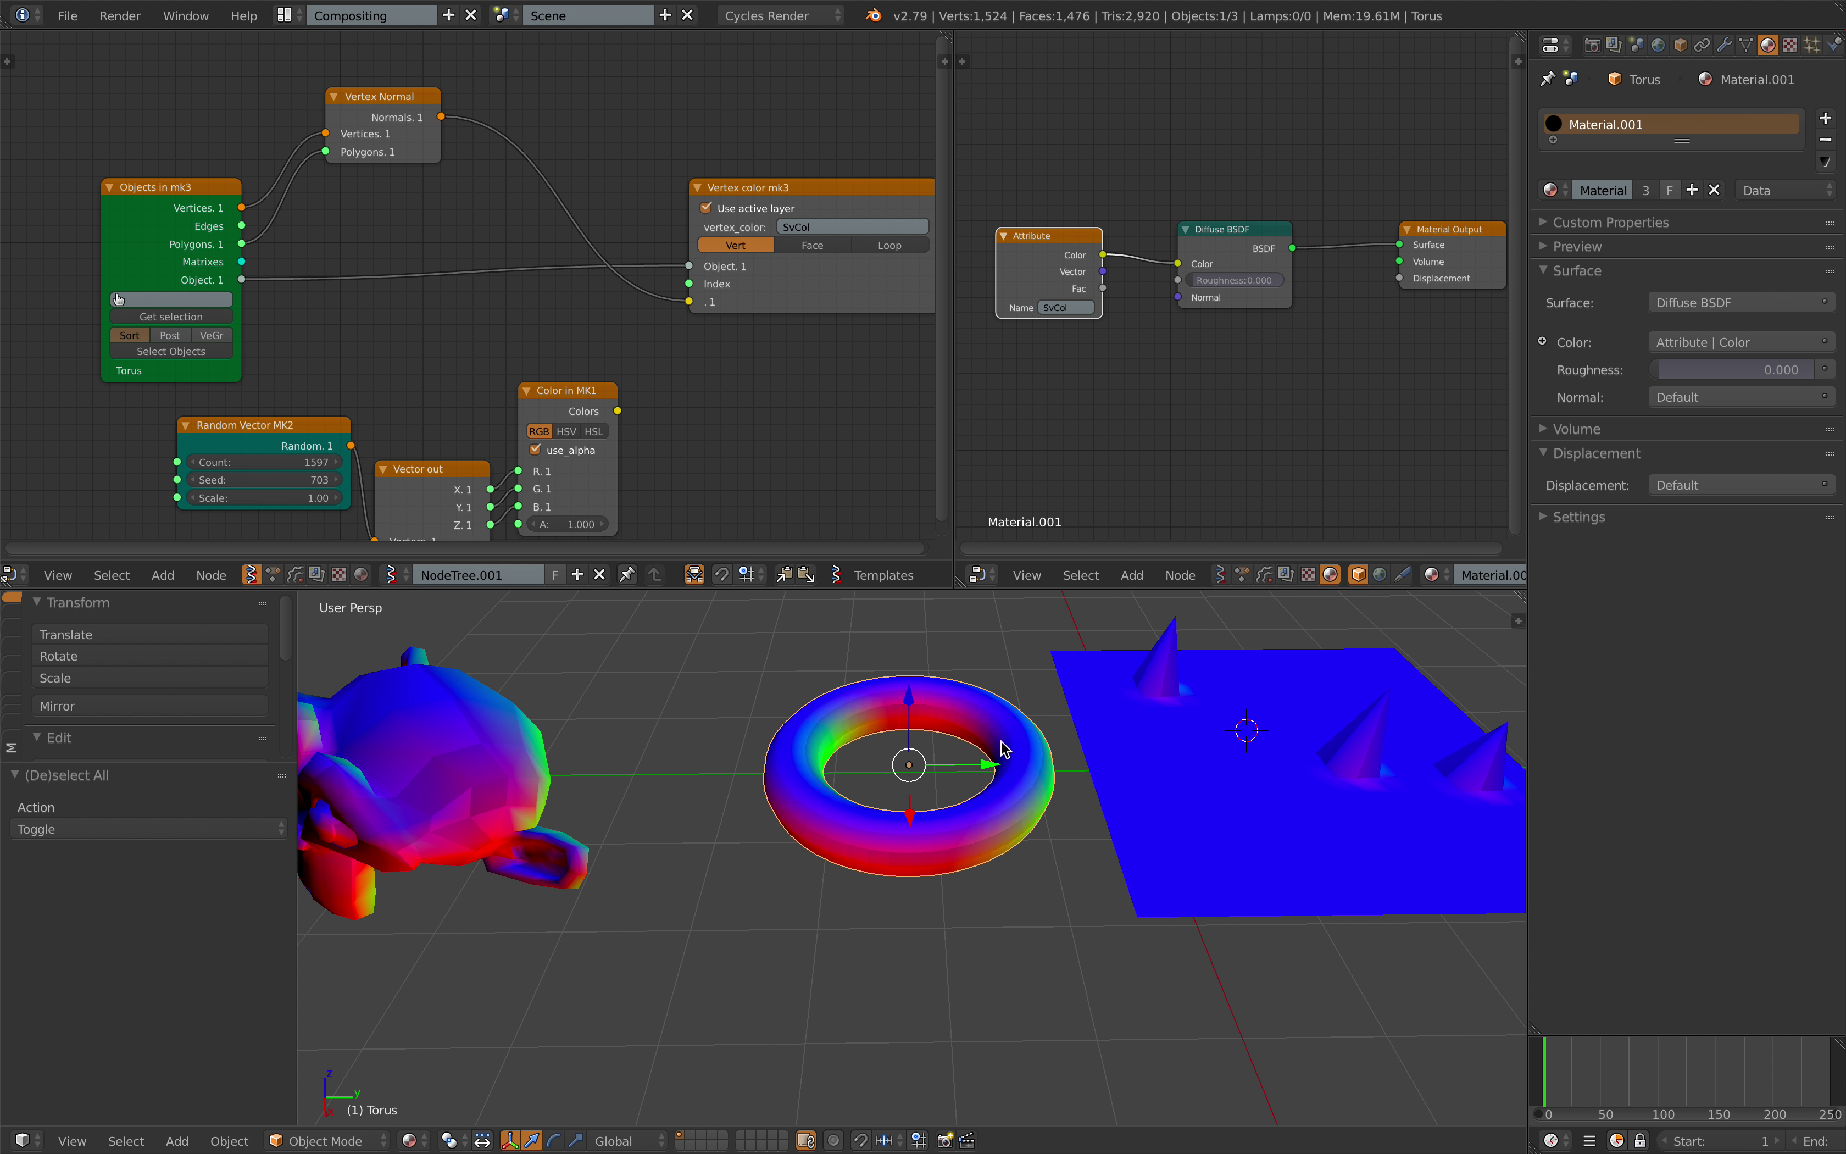
key("ctrl+s")
middle_click_drag(1001, 748, 878, 771)
left_click(911, 768)
- Add a Displace modifier to the torus and create a new Image or Movie texture for it
left_click(1724, 45)
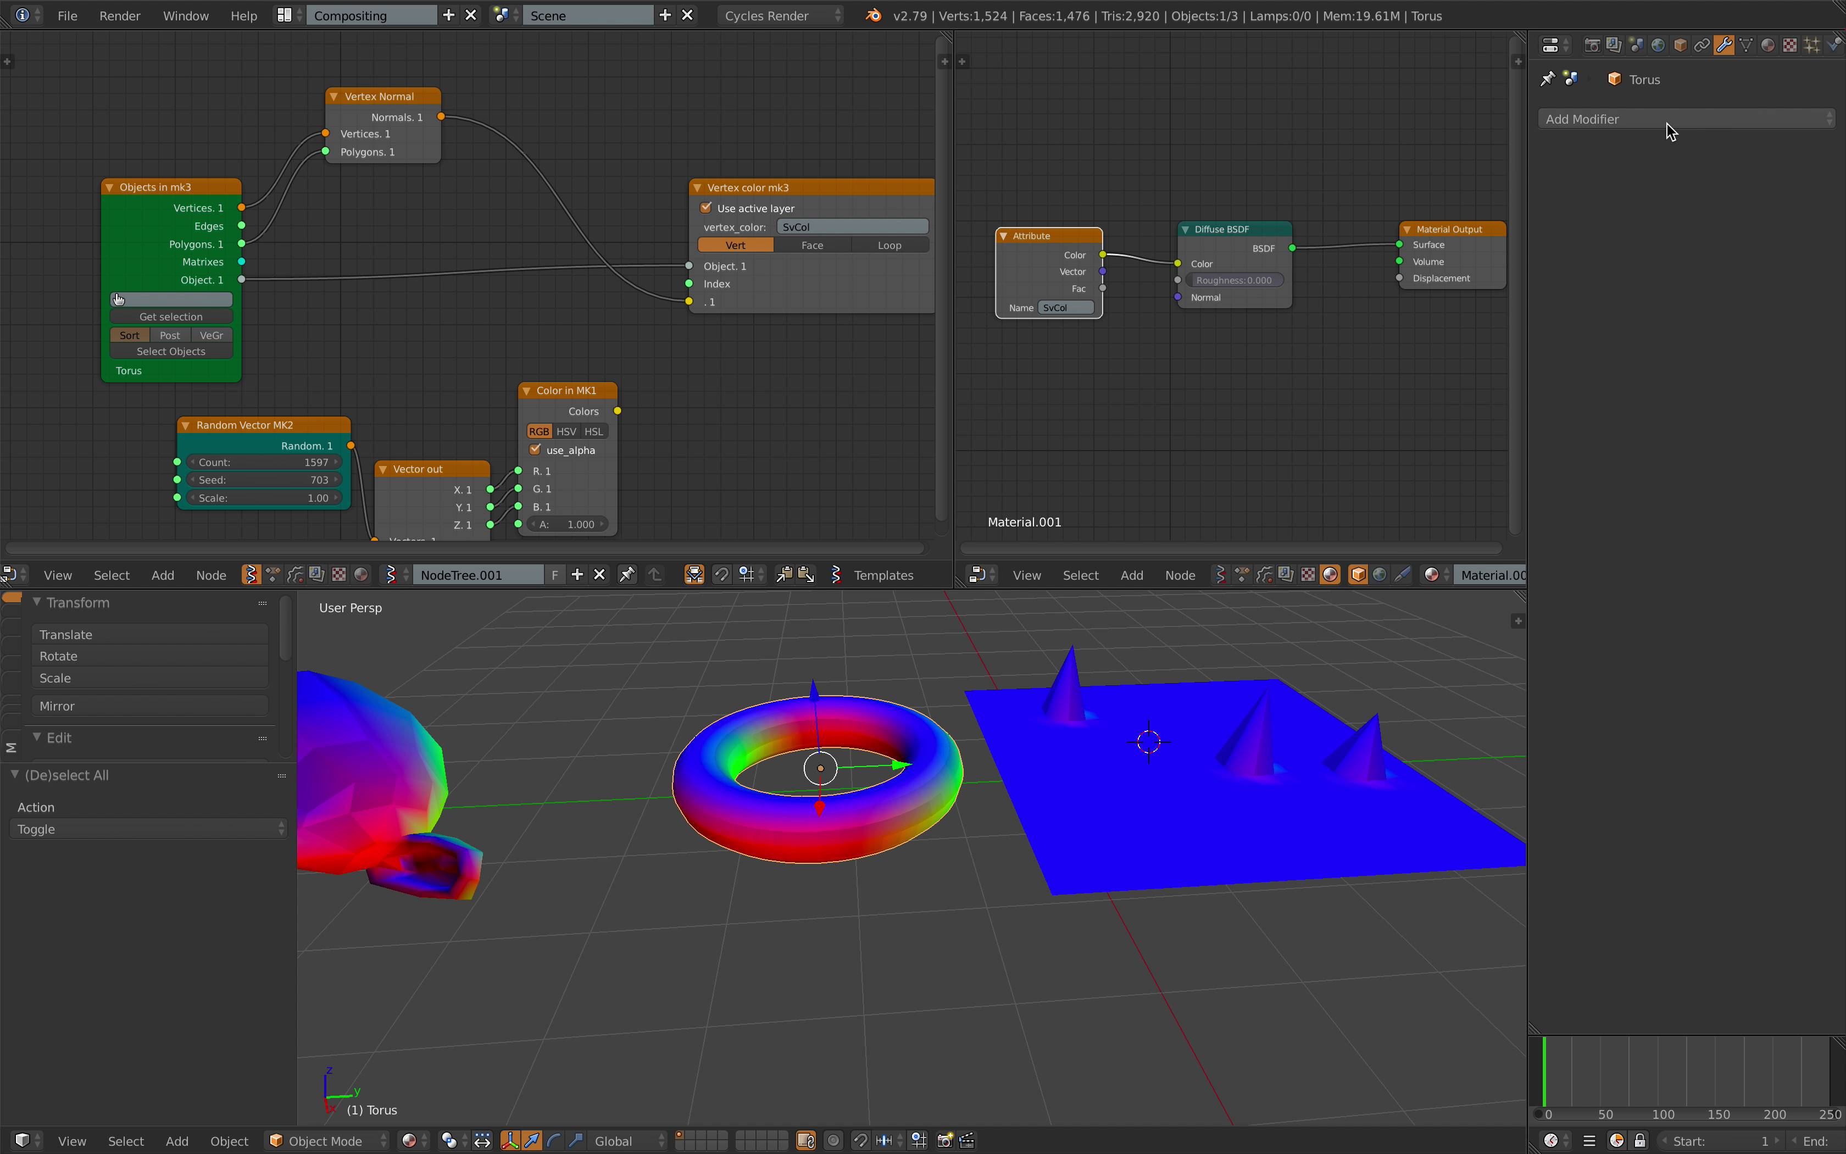
left_click(1667, 122)
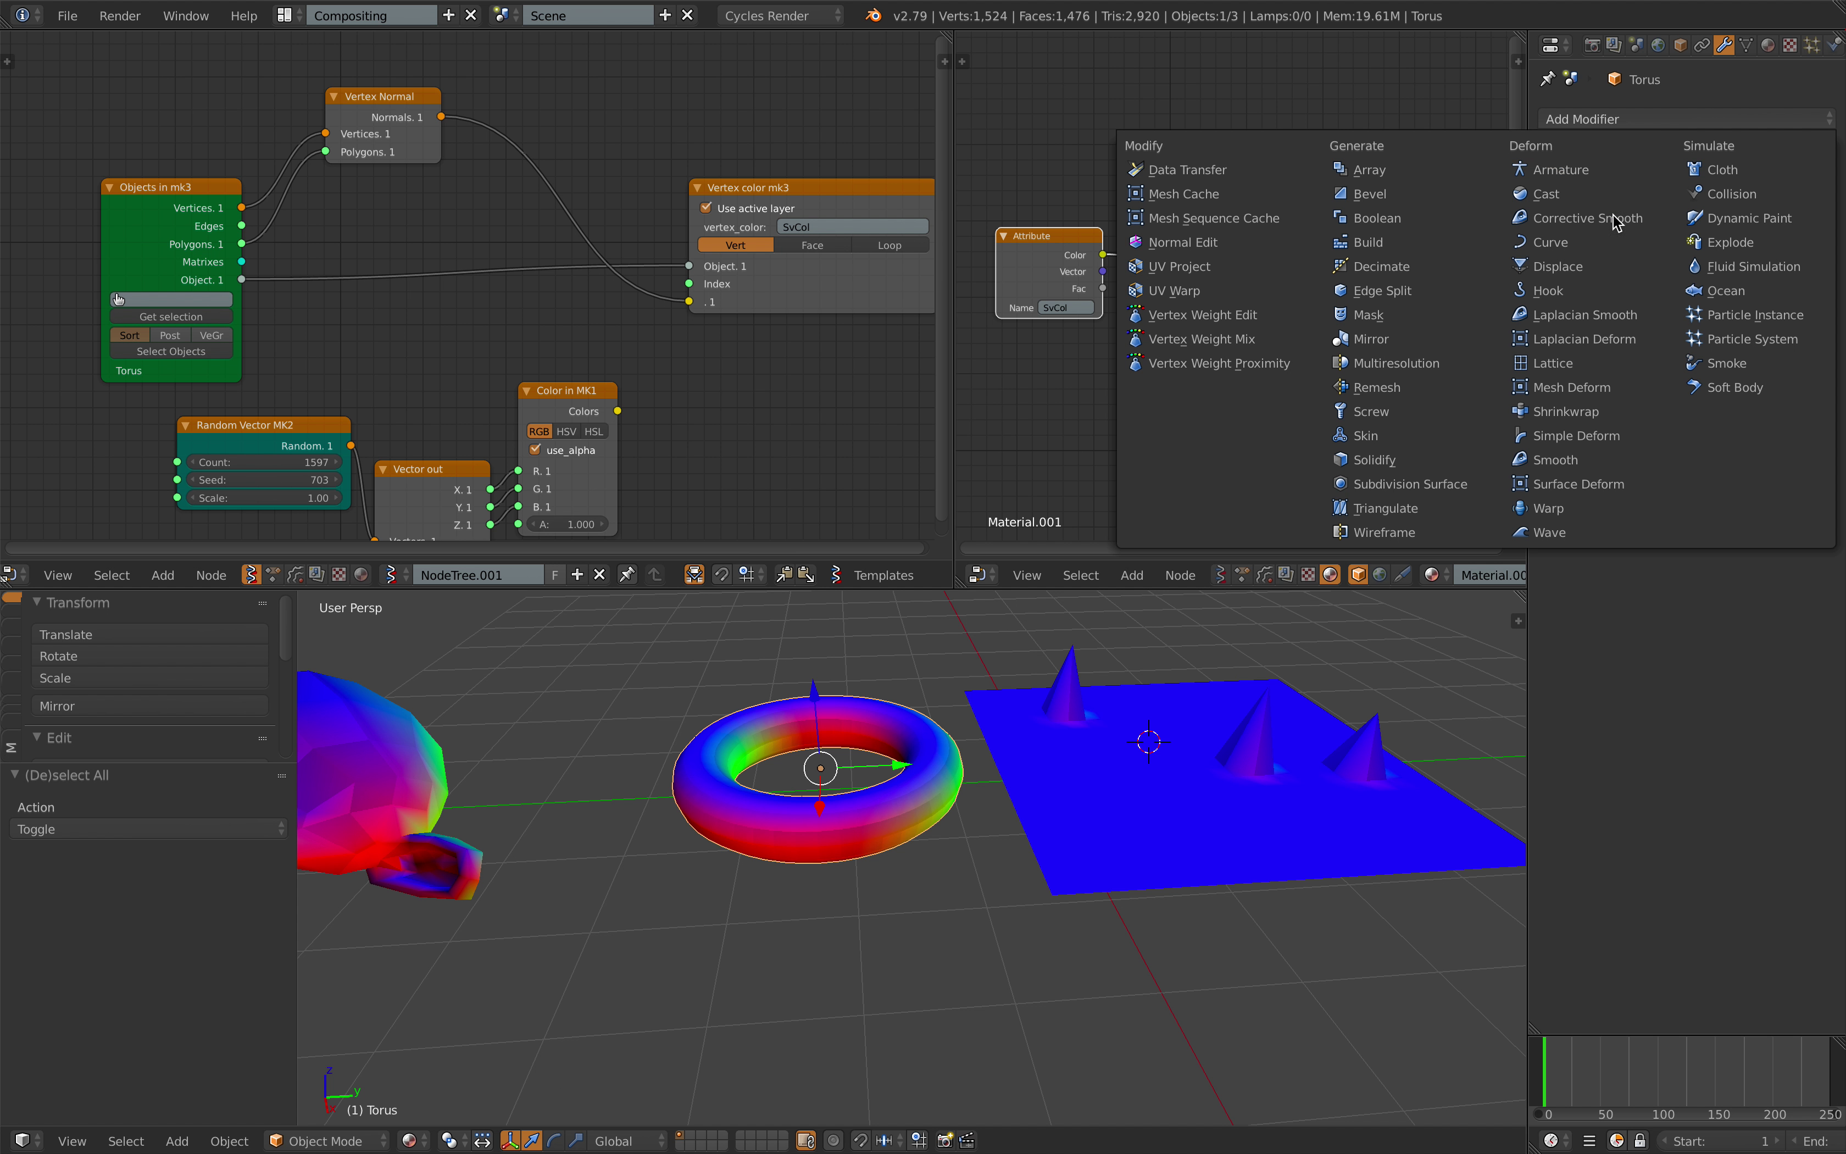
left_click(1560, 268)
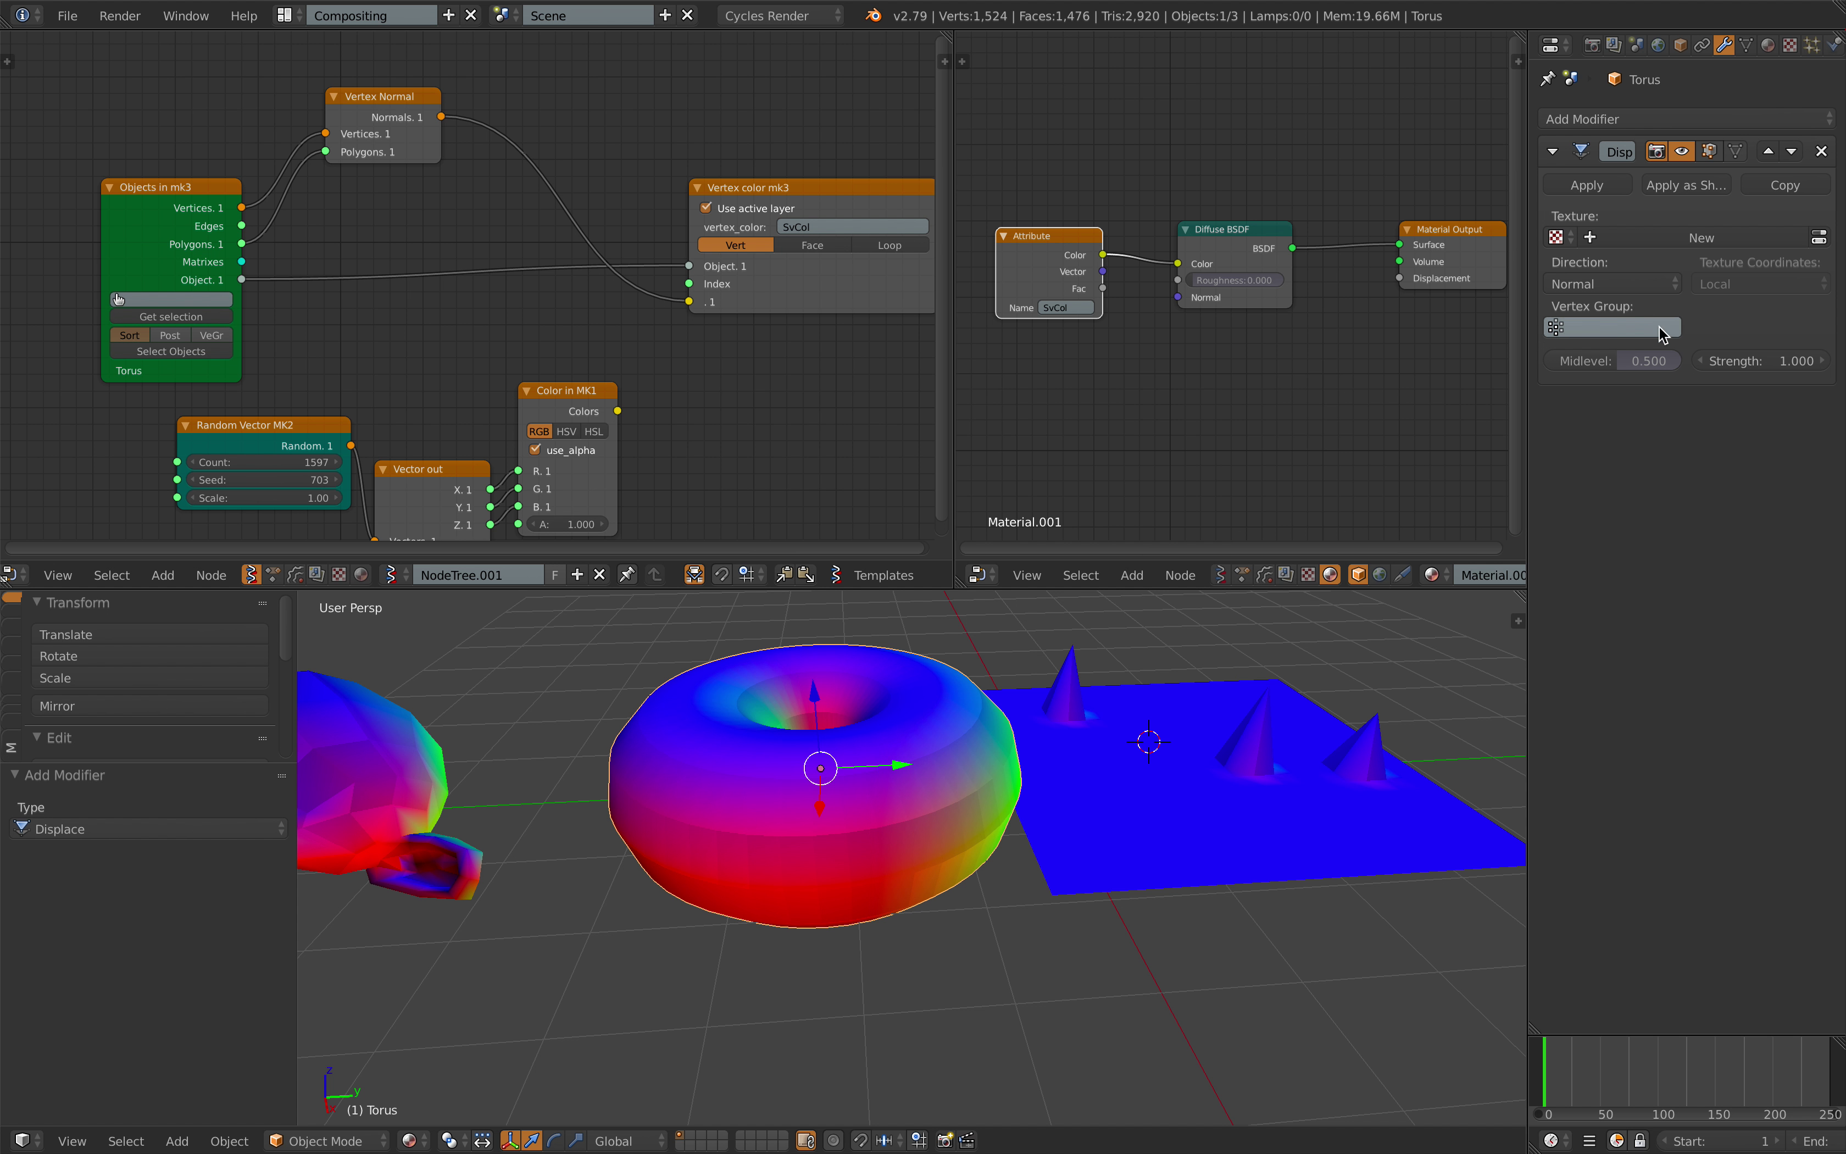
left_click(1819, 240)
left_click(1682, 164)
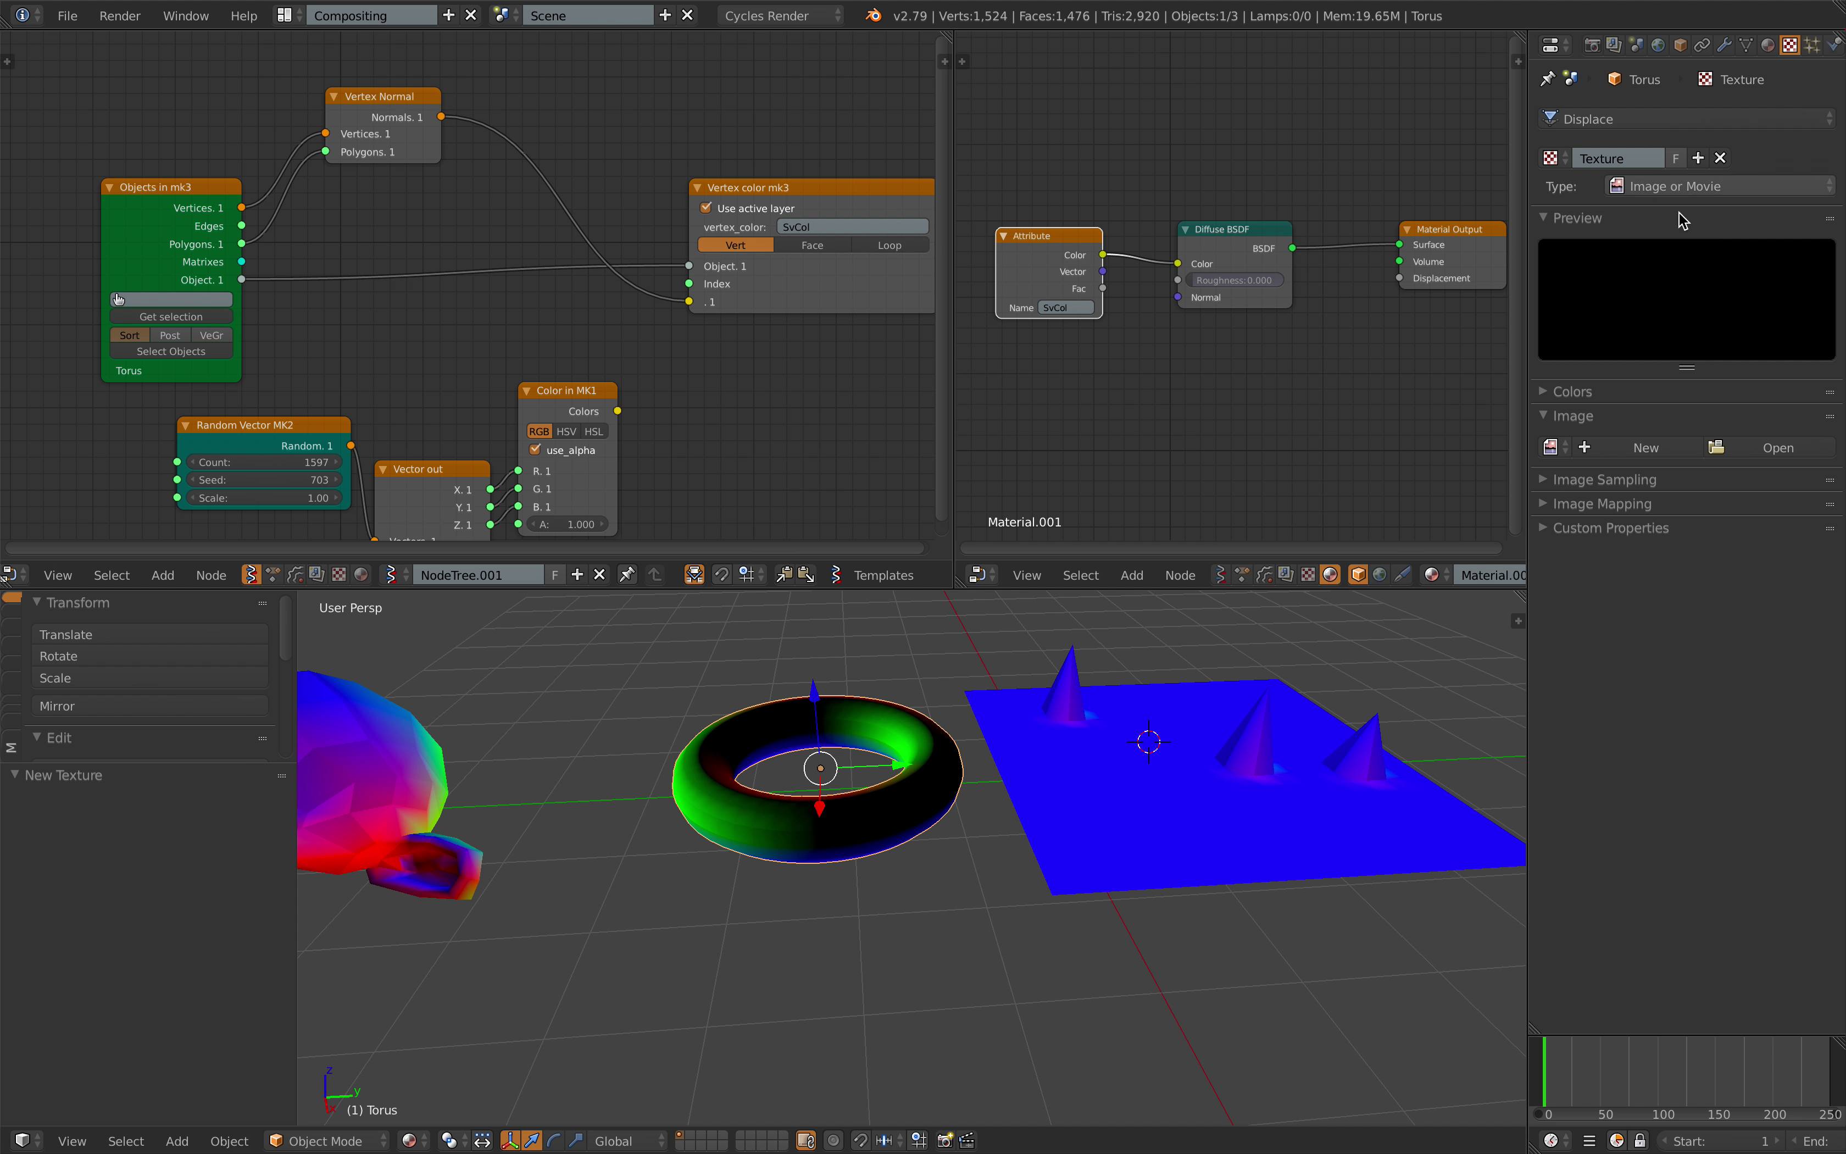
left_click(1578, 453)
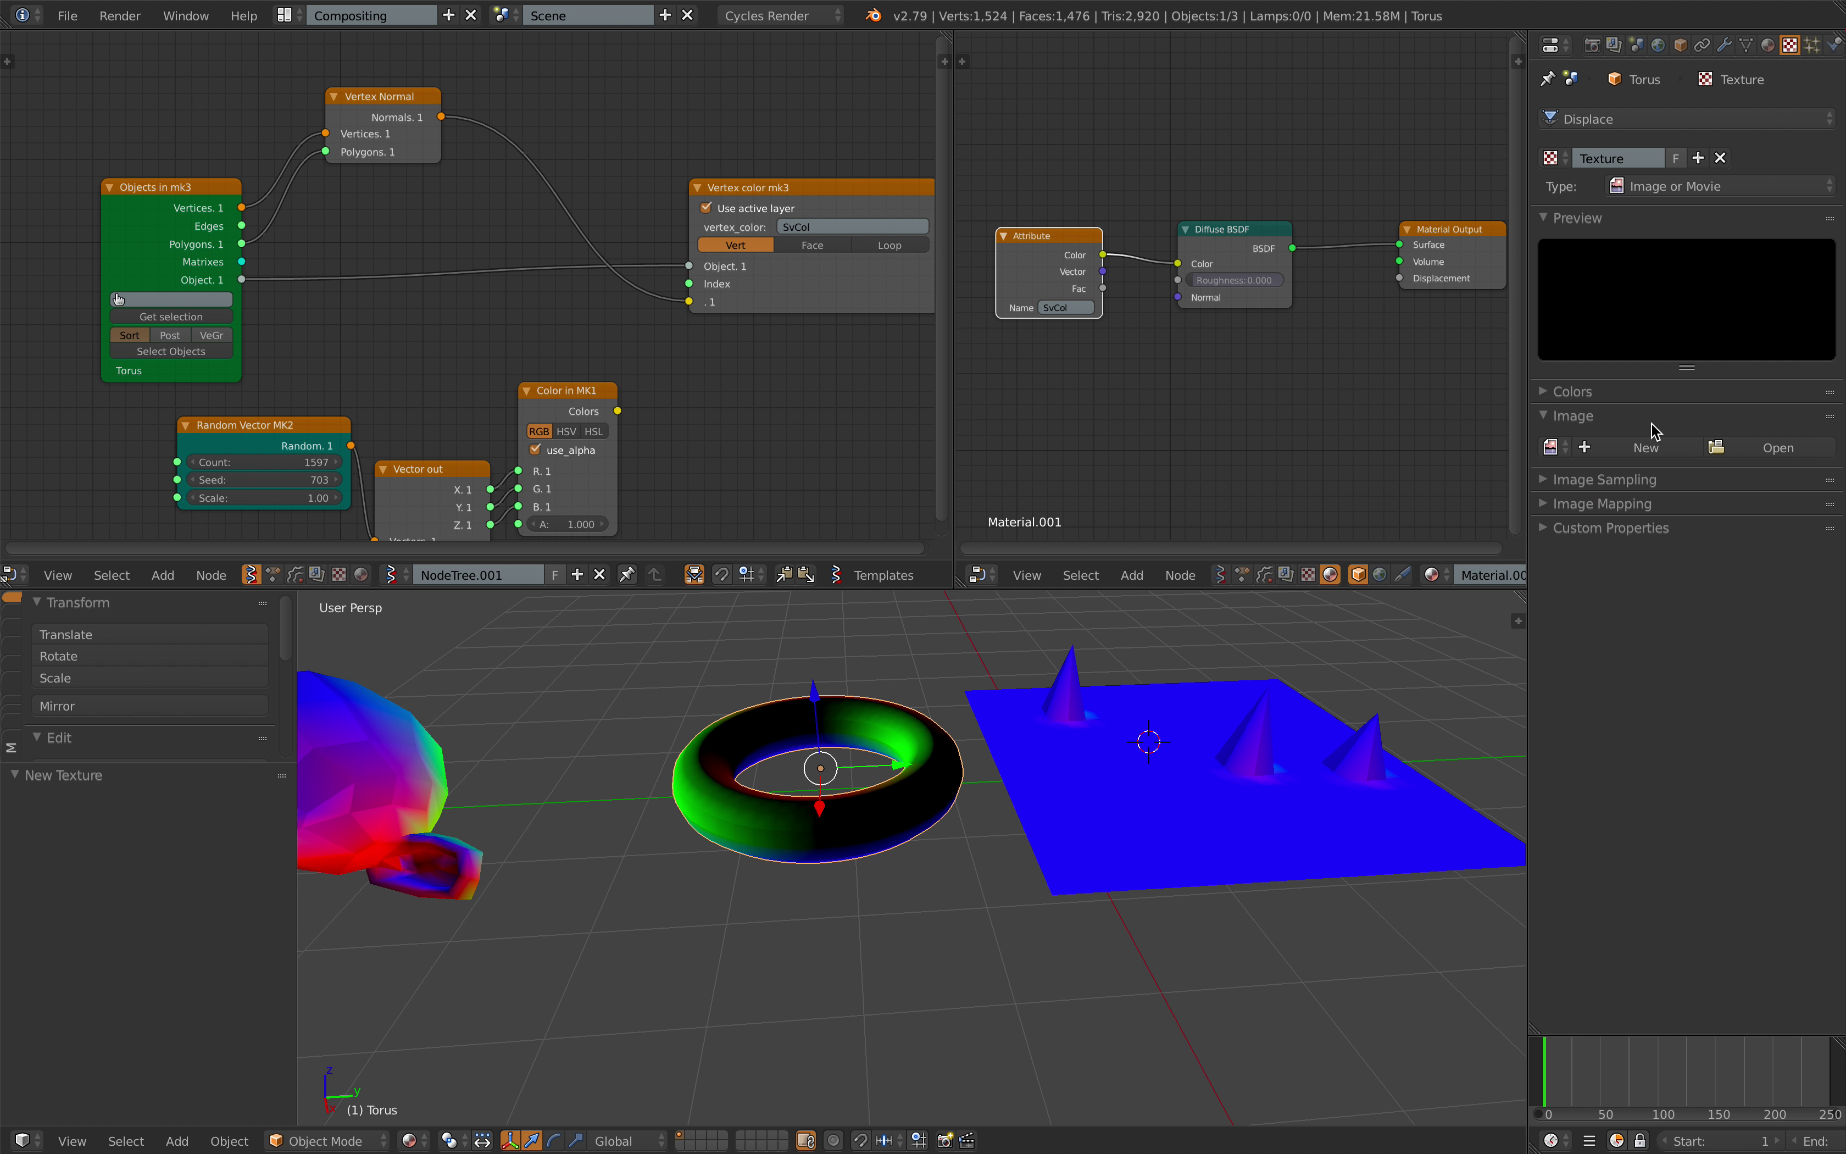
- Try the Noise type for the torus's displacement texture
left_click(1679, 186)
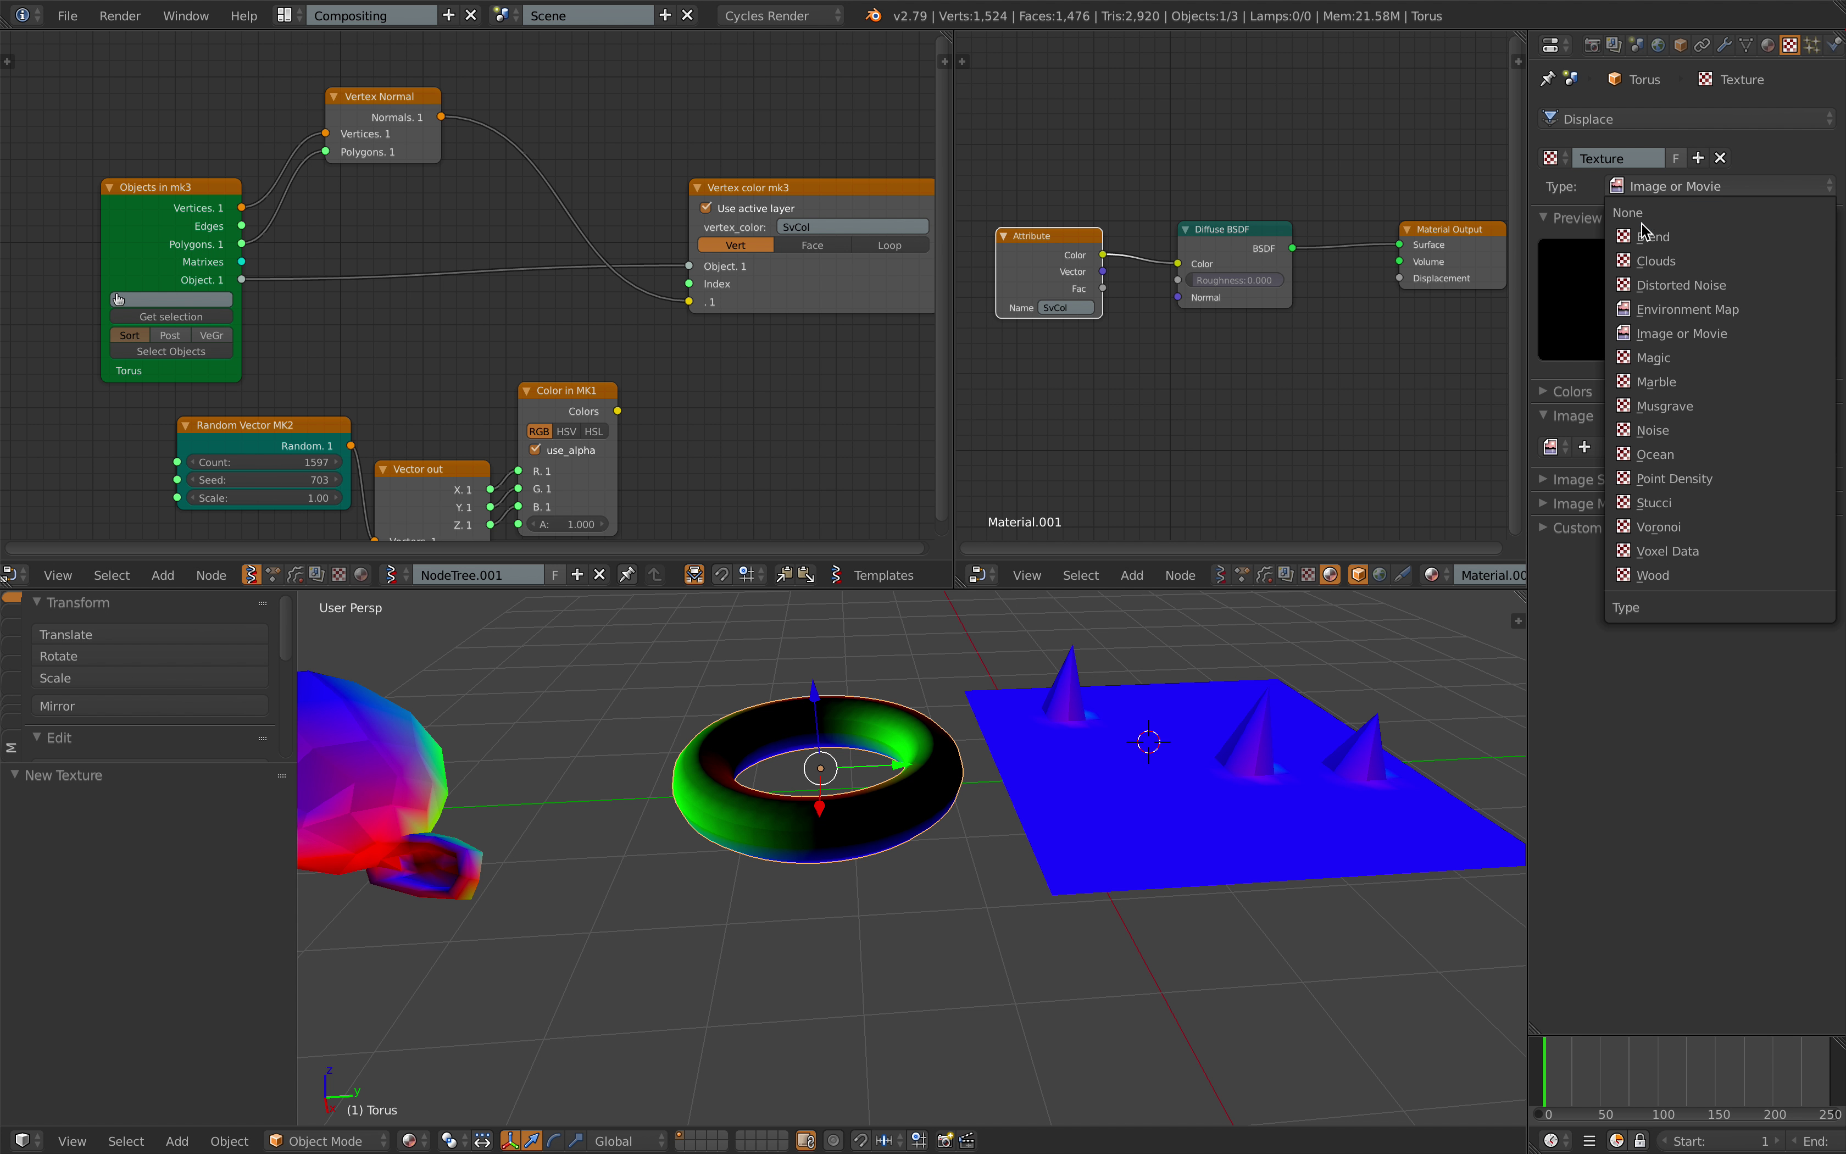
left_click(1671, 430)
scroll(1148, 751, "up", 2)
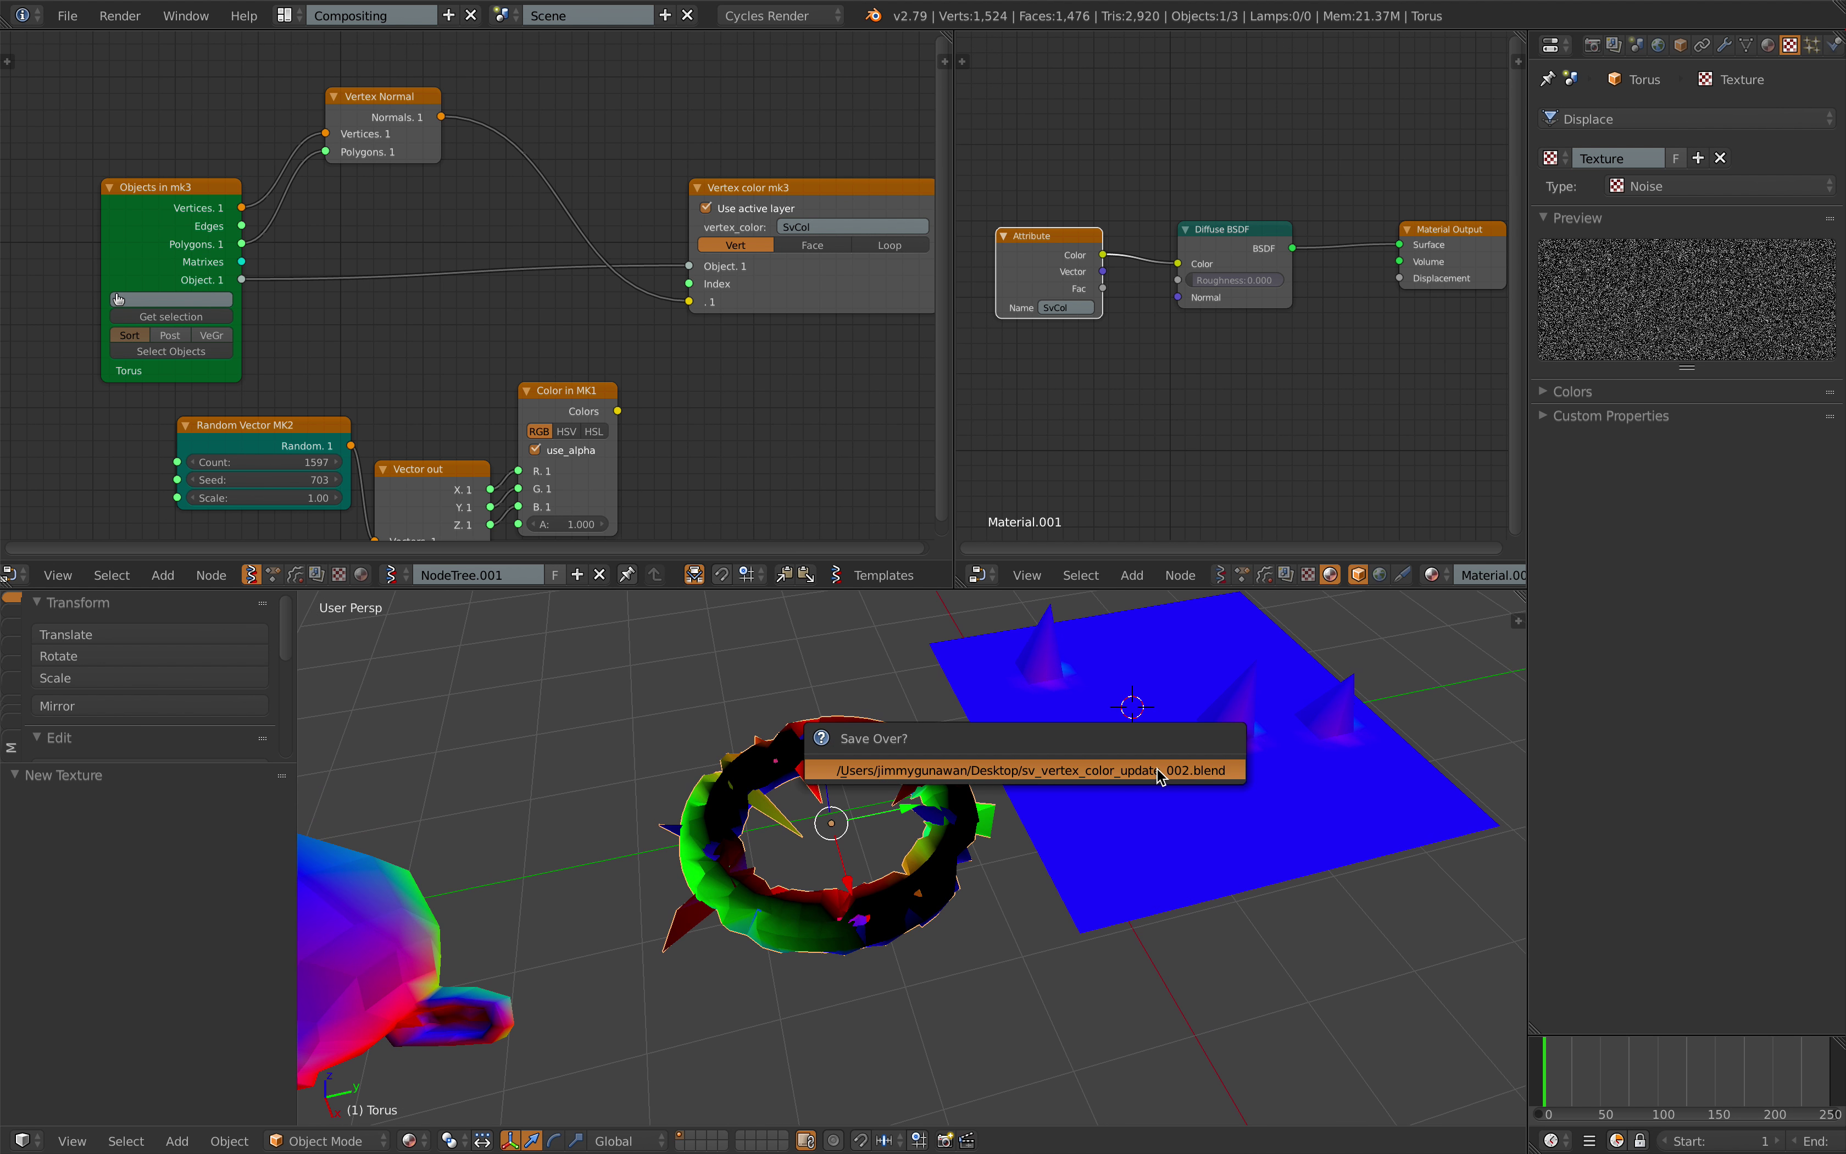
- Change the torus's displacement texture type to Clouds
left_click(1668, 188)
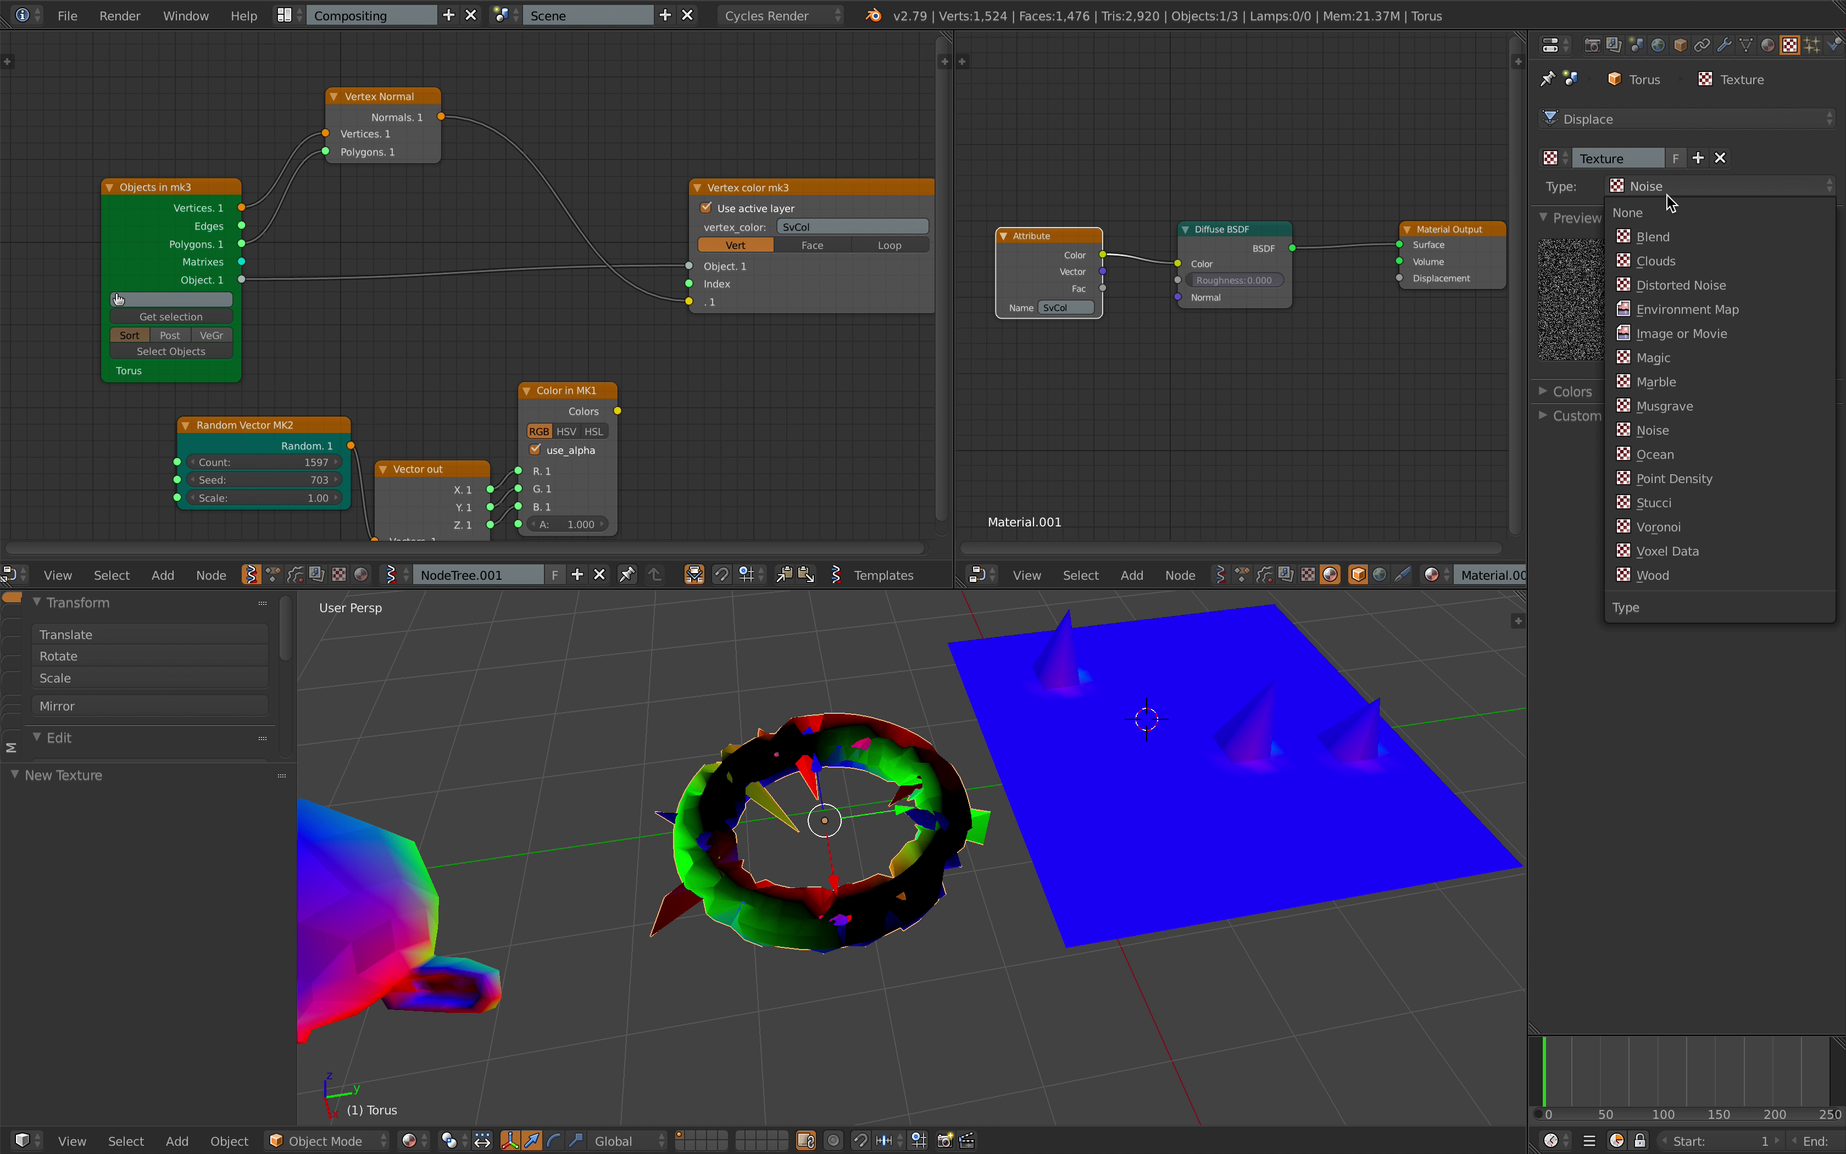
left_click(1679, 261)
middle_click_drag(920, 769, 890, 783)
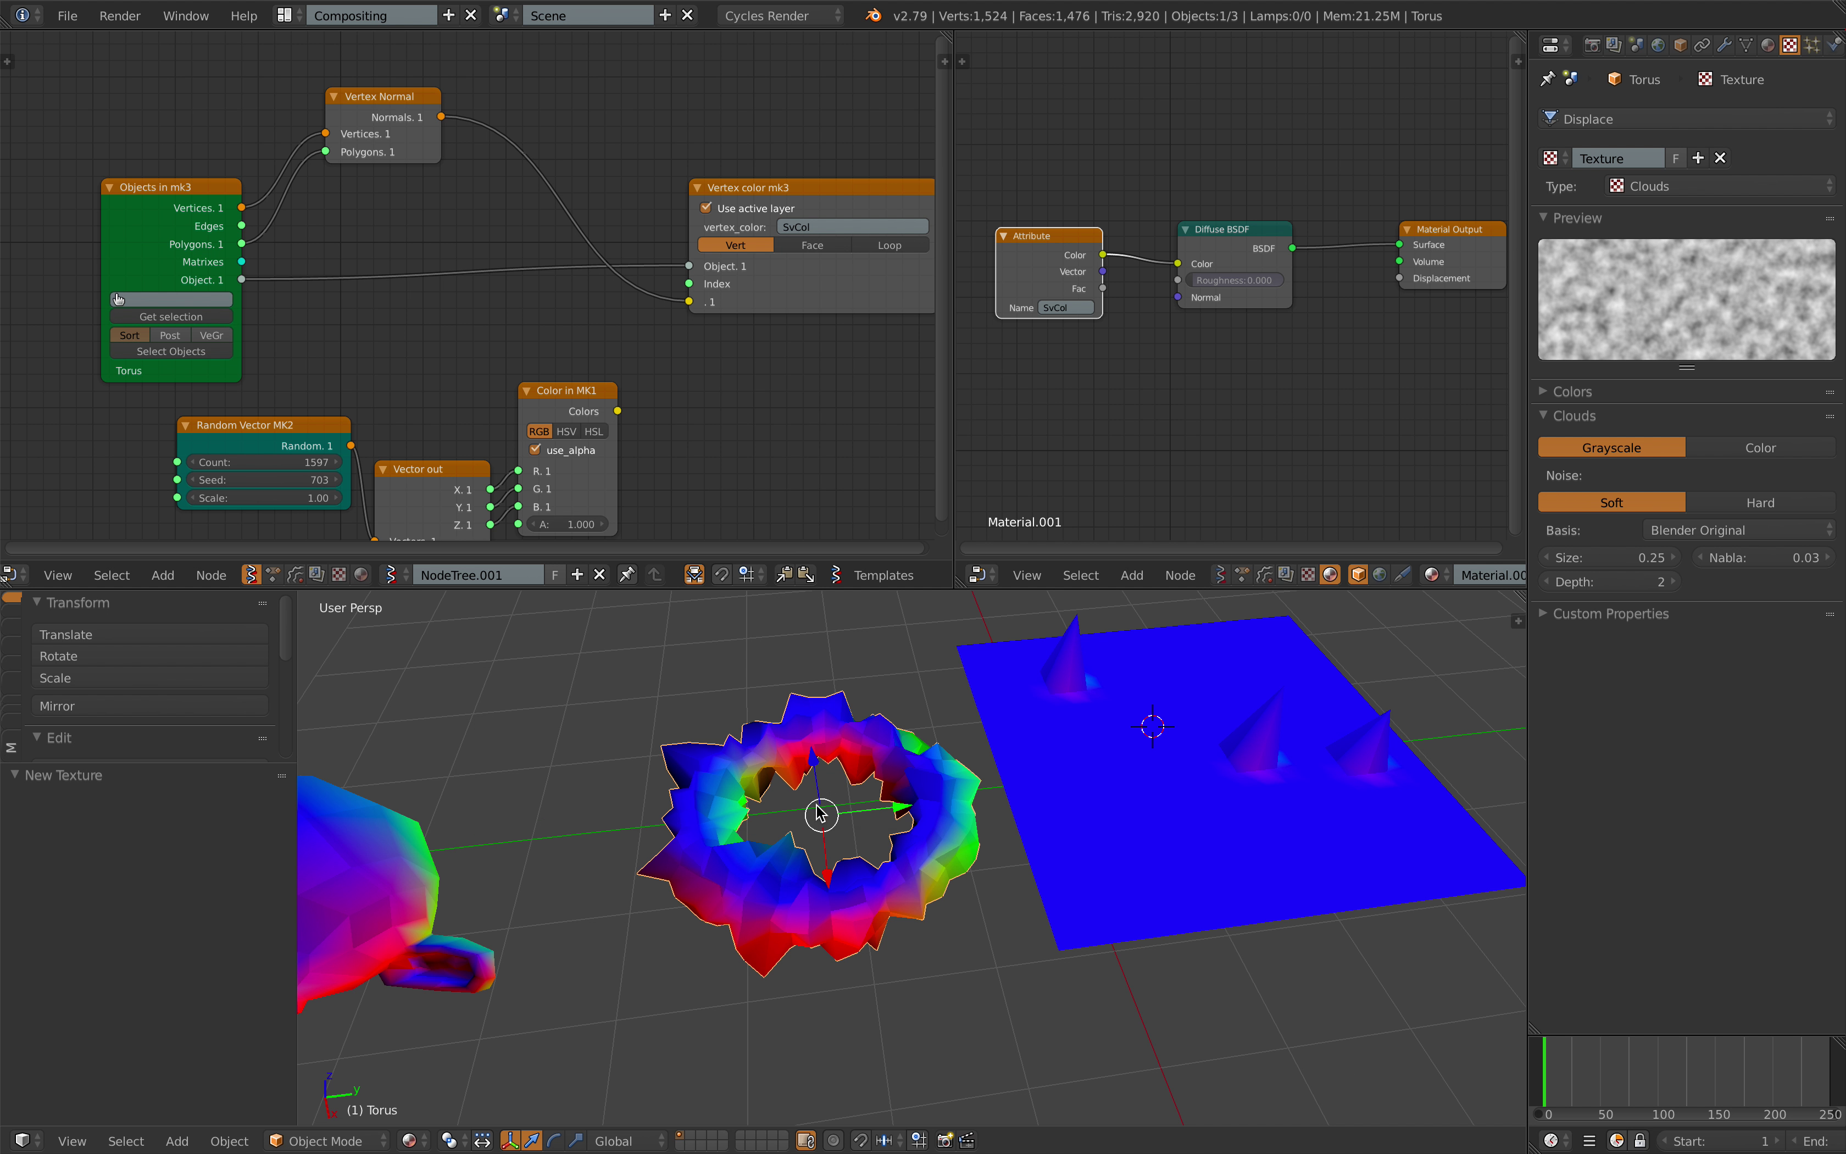
- Enable Post on the Objects in mk3 node and move the node slightly away from the others
middle_click_drag(424, 317, 425, 314)
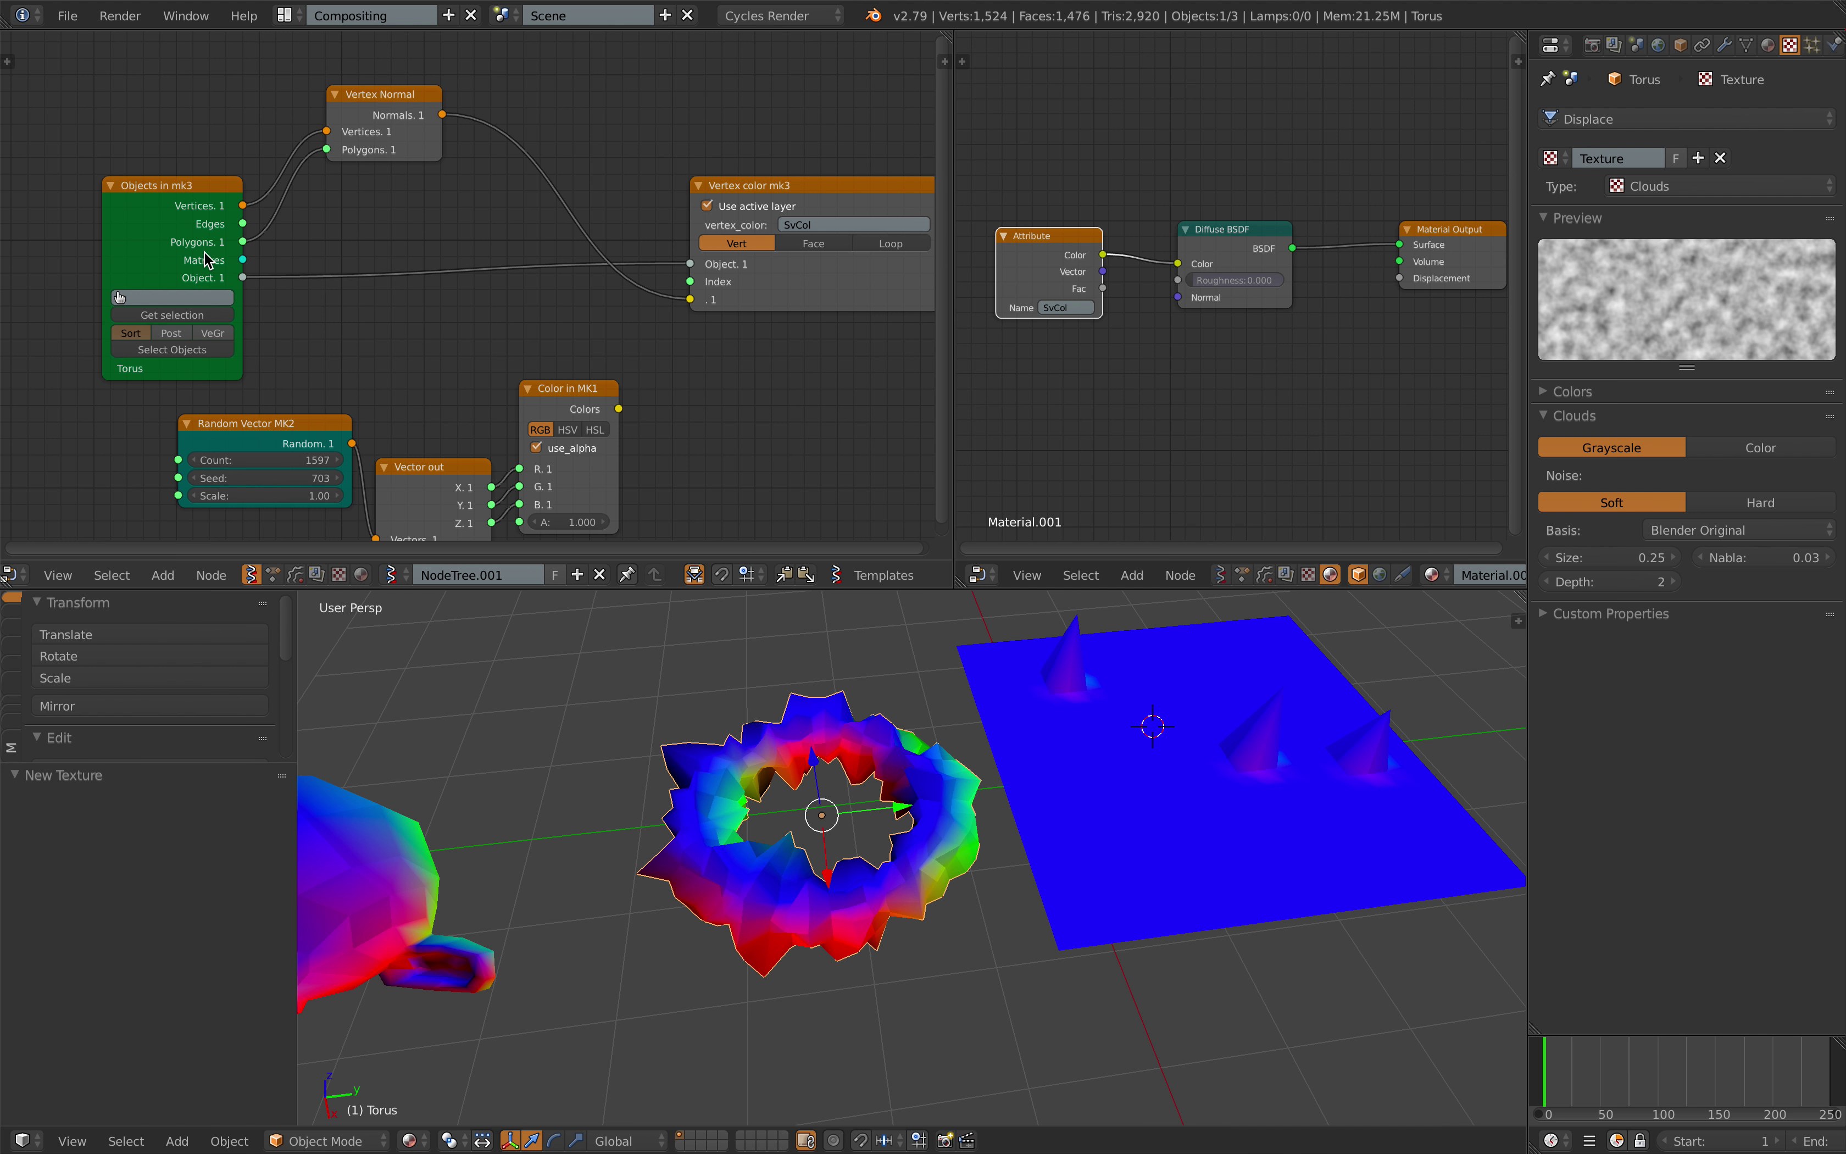
left_click(178, 333)
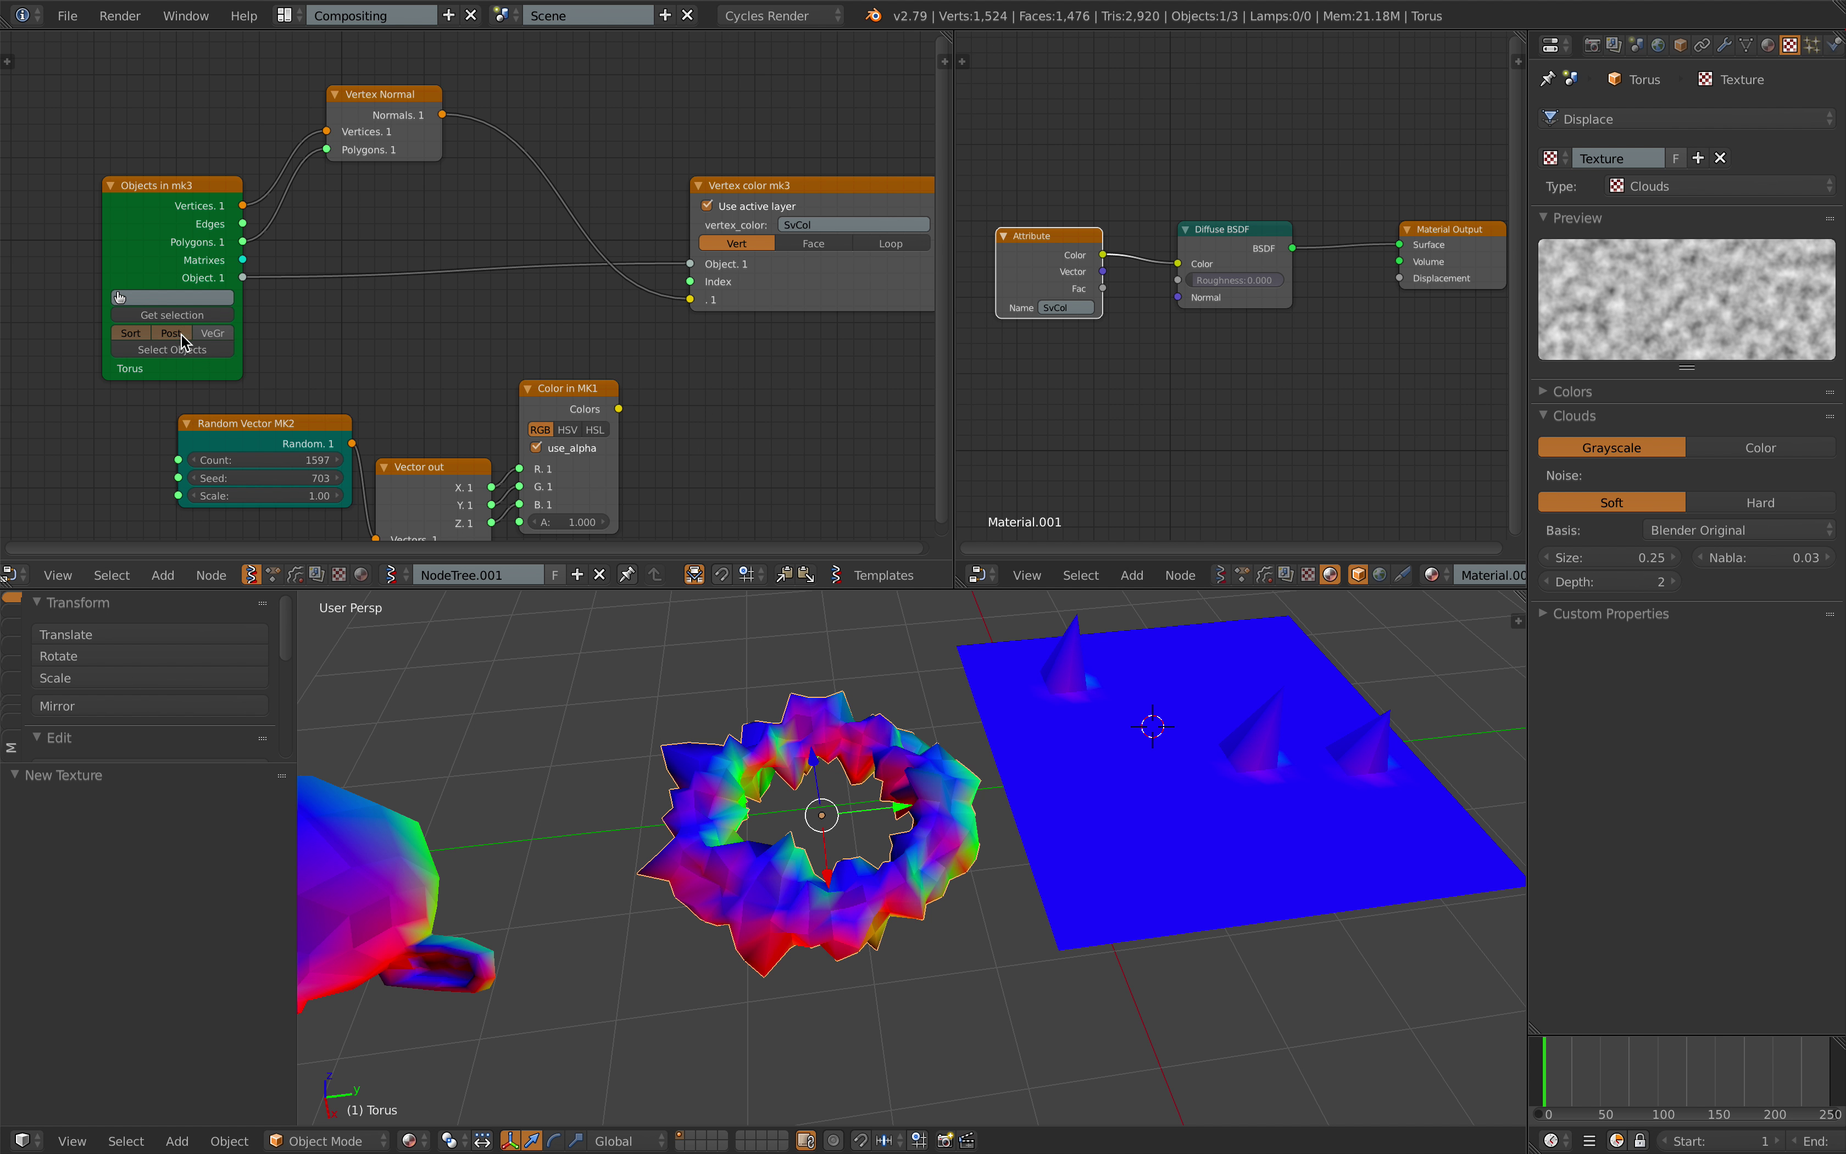
middle_click_drag(674, 745, 670, 745)
left_click_drag(158, 240, 130, 224)
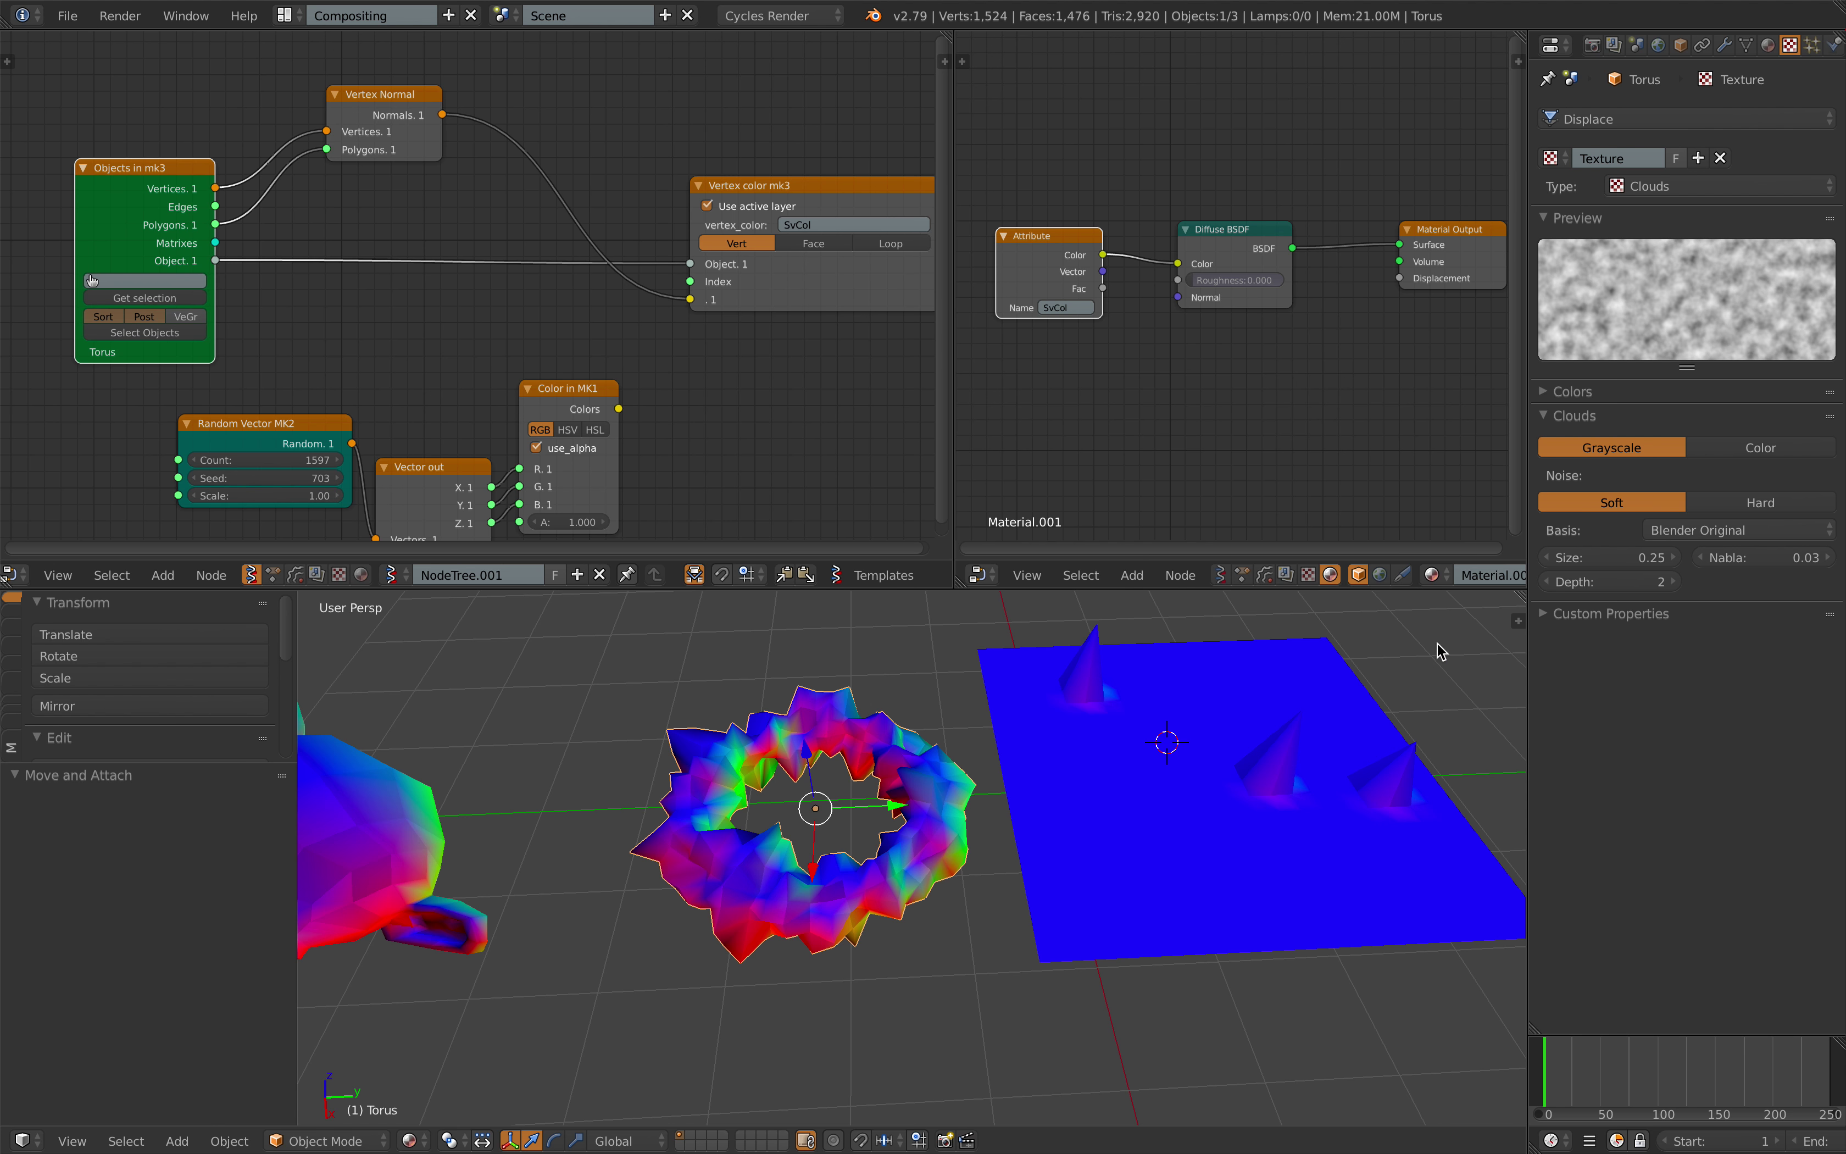
- Set the Clouds texture size to 0.59, check the displaced torus and save over the blend file
left_click(1695, 509)
left_click(1658, 510)
left_click_drag(1625, 559, 1682, 557)
middle_click_drag(1252, 716, 839, 805)
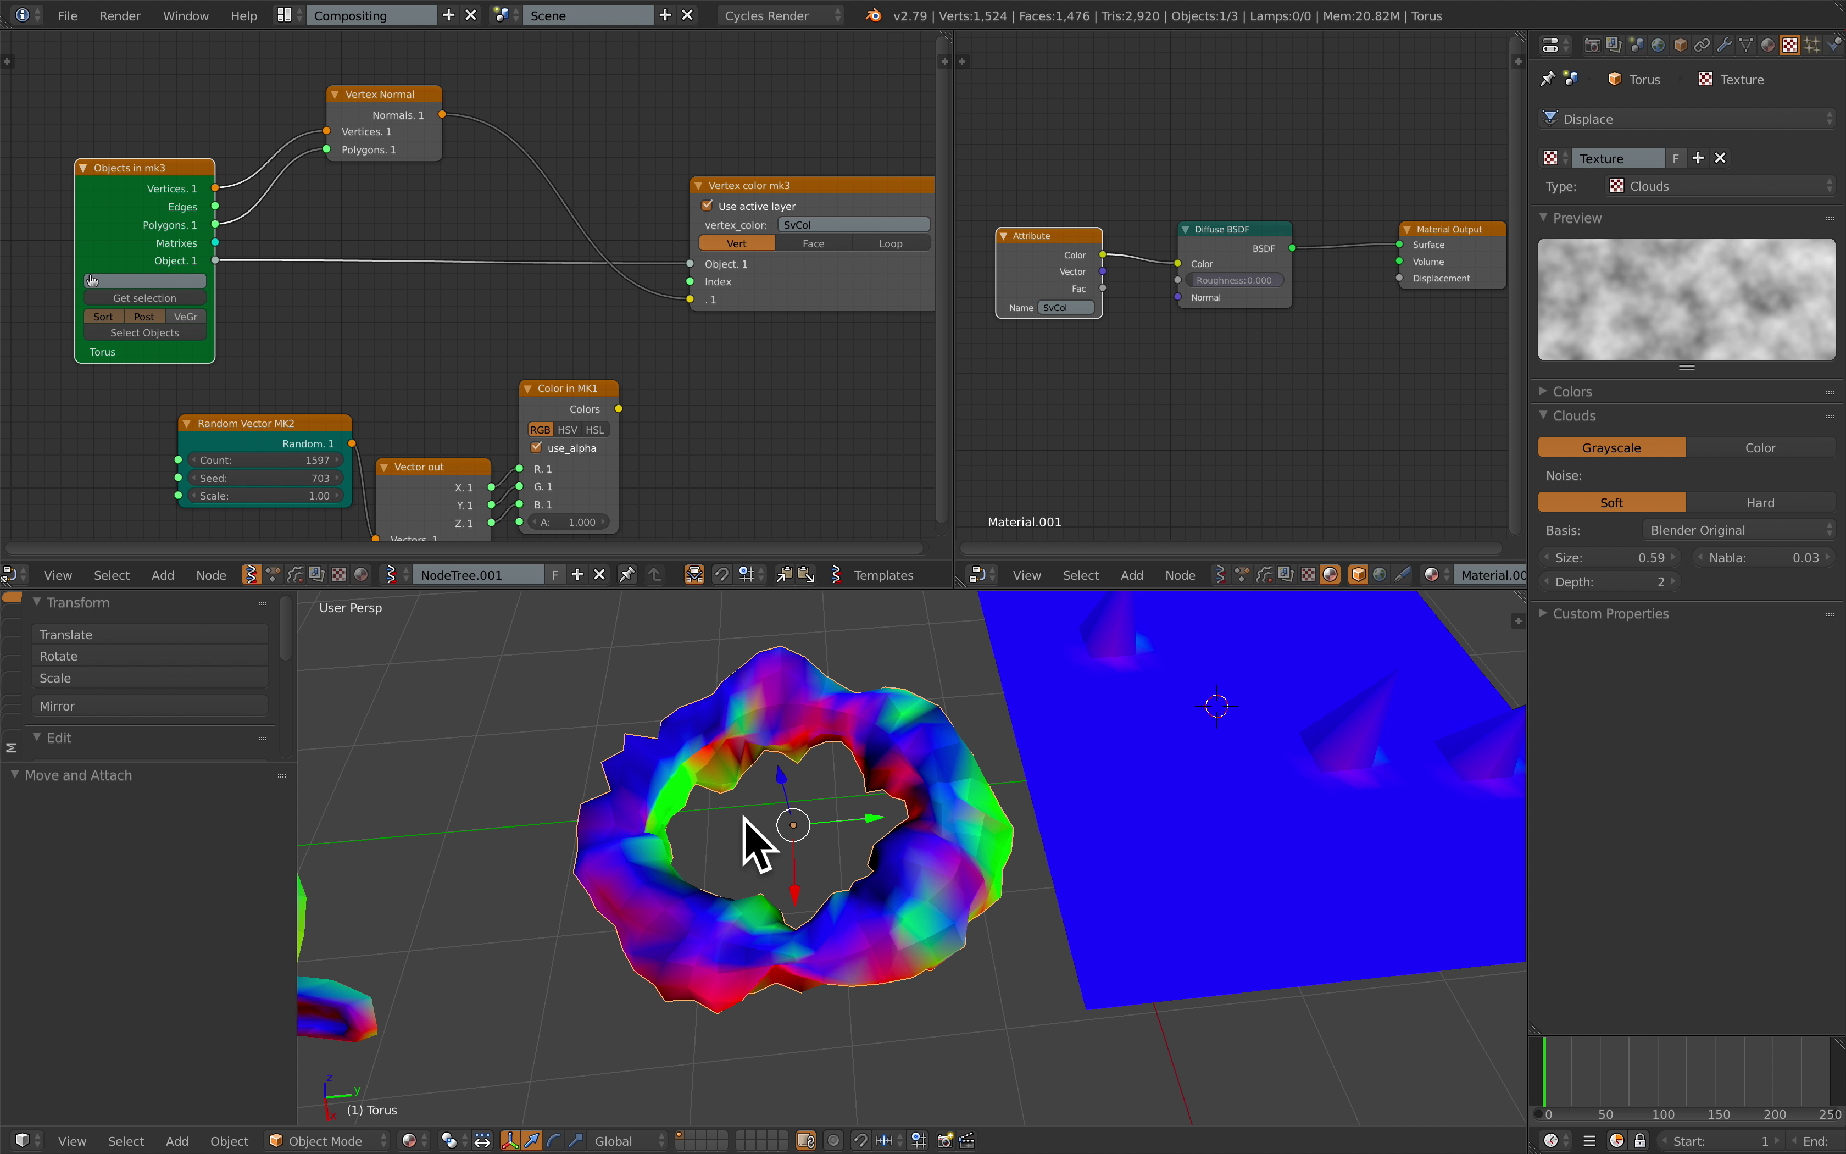
scroll(876, 737, "down", 4)
middle_click_drag(865, 807, 907, 789, "shift")
scroll(958, 793, "up", 1)
middle_click_drag(906, 789, 844, 800, "shift")
key("ctrl+s")
left_click(845, 800)
- Widen the material node area and tidy the Attribute, Diffuse BSDF and Material Output nodes
scroll(752, 419, "down", 2)
middle_click_drag(745, 419, 679, 398)
left_click_drag(954, 363, 900, 364)
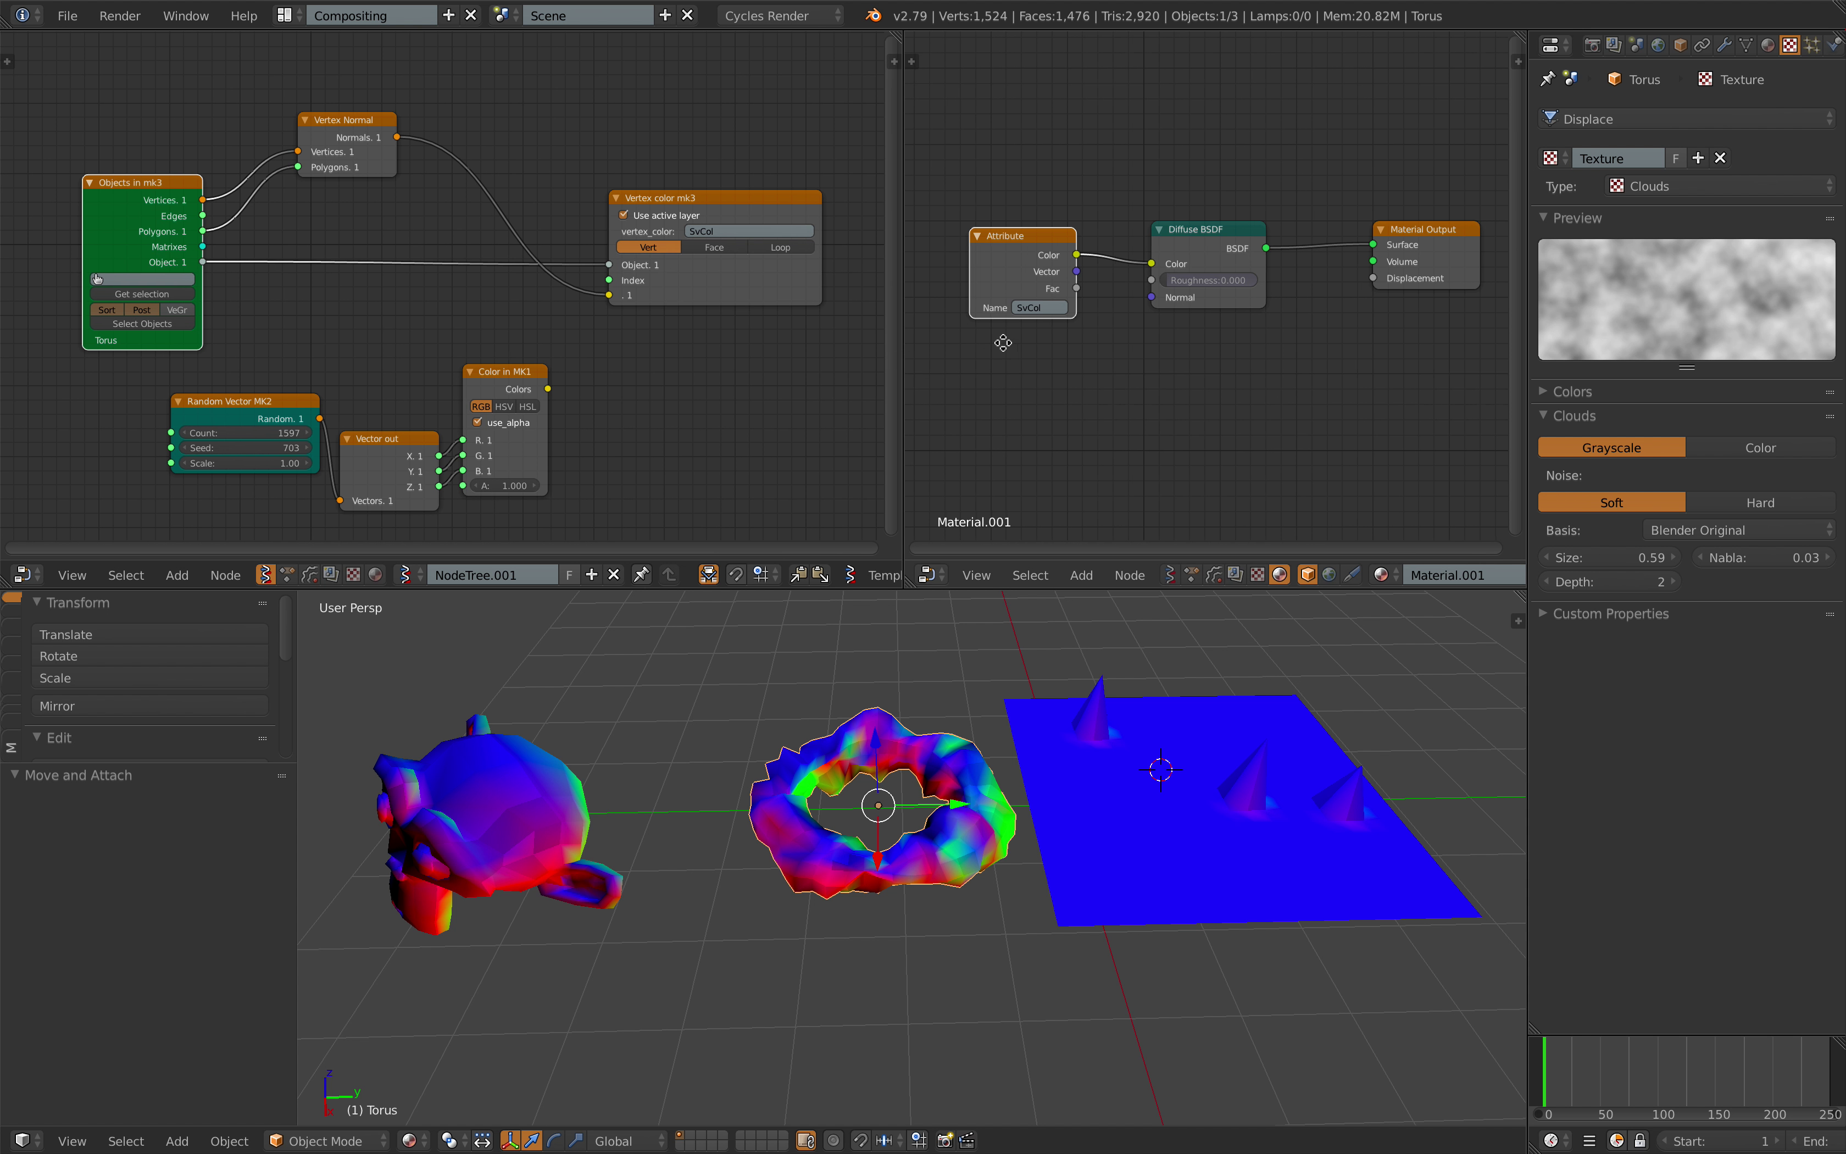
scroll(984, 260, "up", 1)
left_click(984, 259)
left_click_drag(984, 260, 1014, 244)
left_click_drag(1187, 246, 1202, 232)
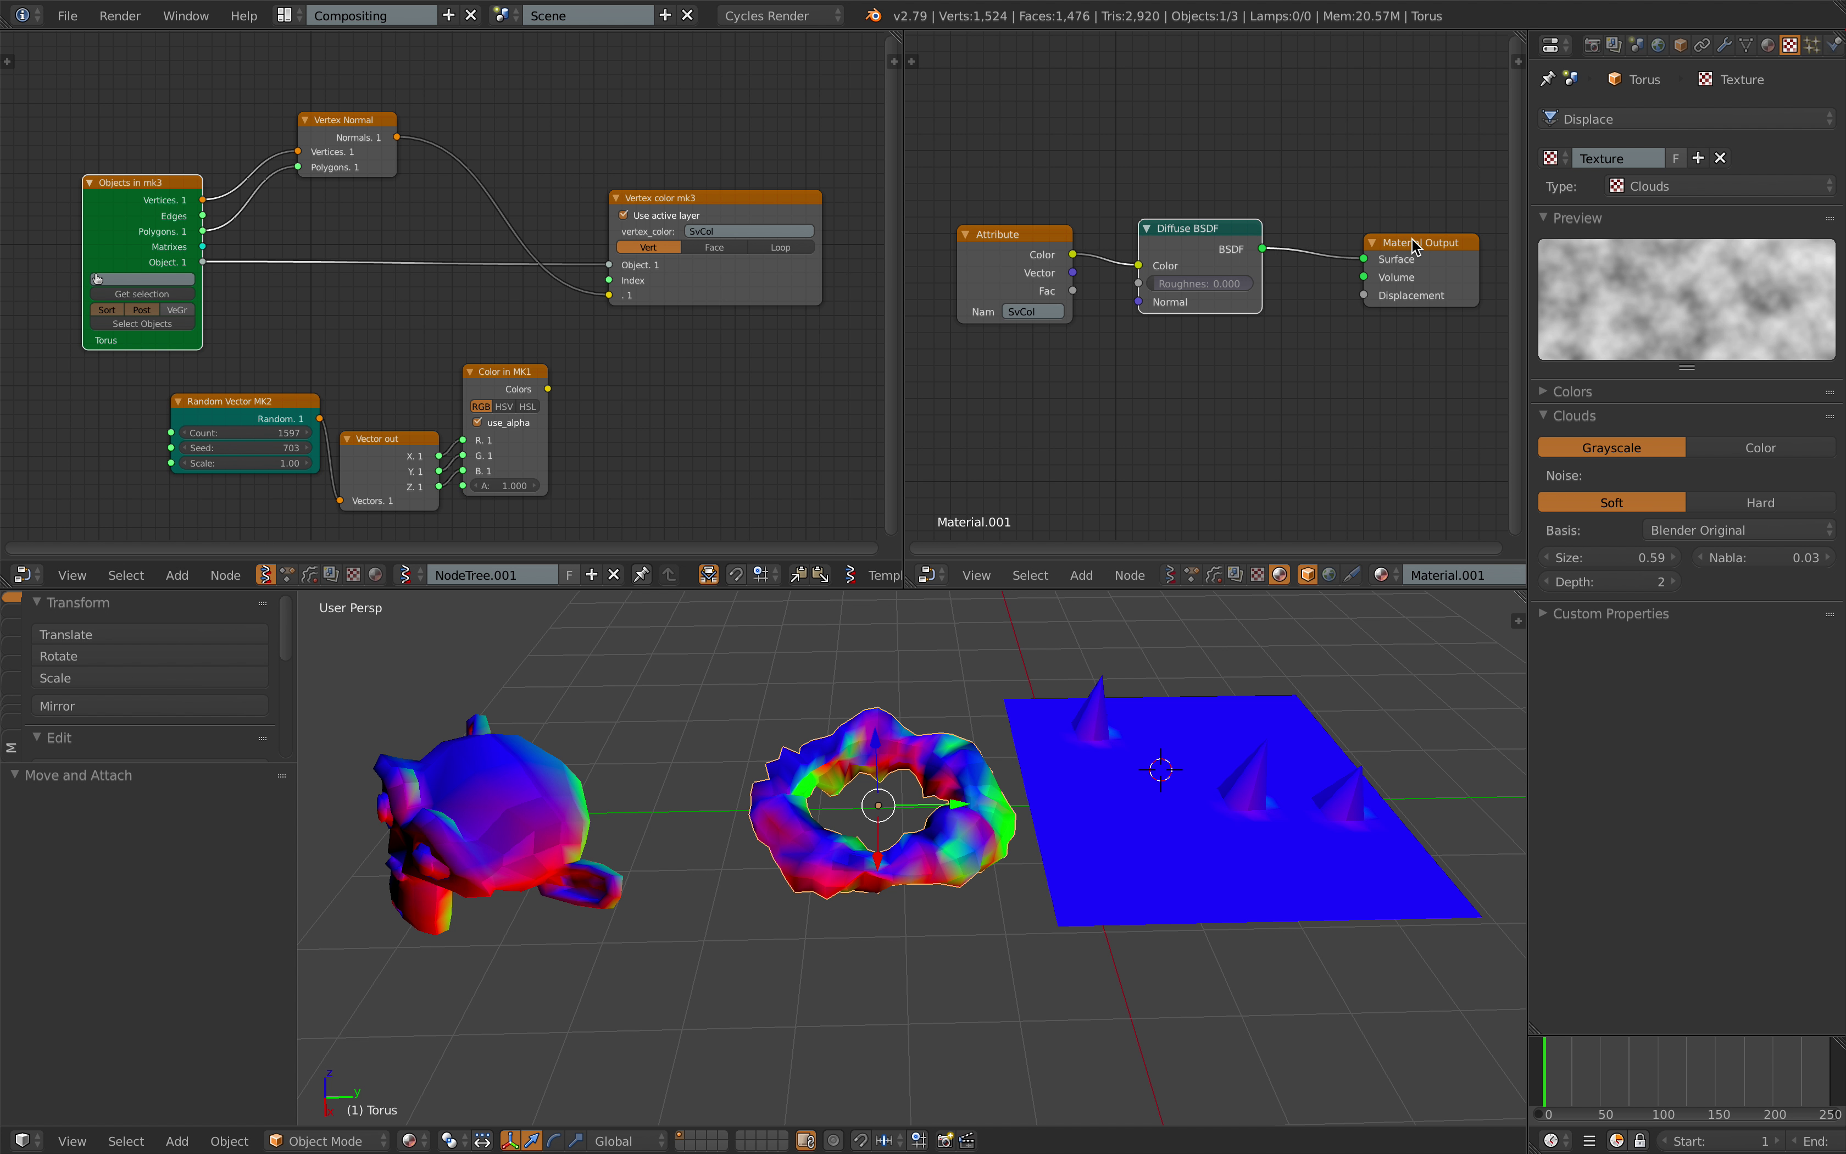
left_click_drag(1418, 244, 1381, 251)
- Move the Objects in mk3 node slightly further out and save over the blend file
middle_click_drag(1160, 671, 1031, 791)
middle_click_drag(451, 271, 469, 315)
left_click_drag(184, 247, 163, 232)
key("ctrl+s")
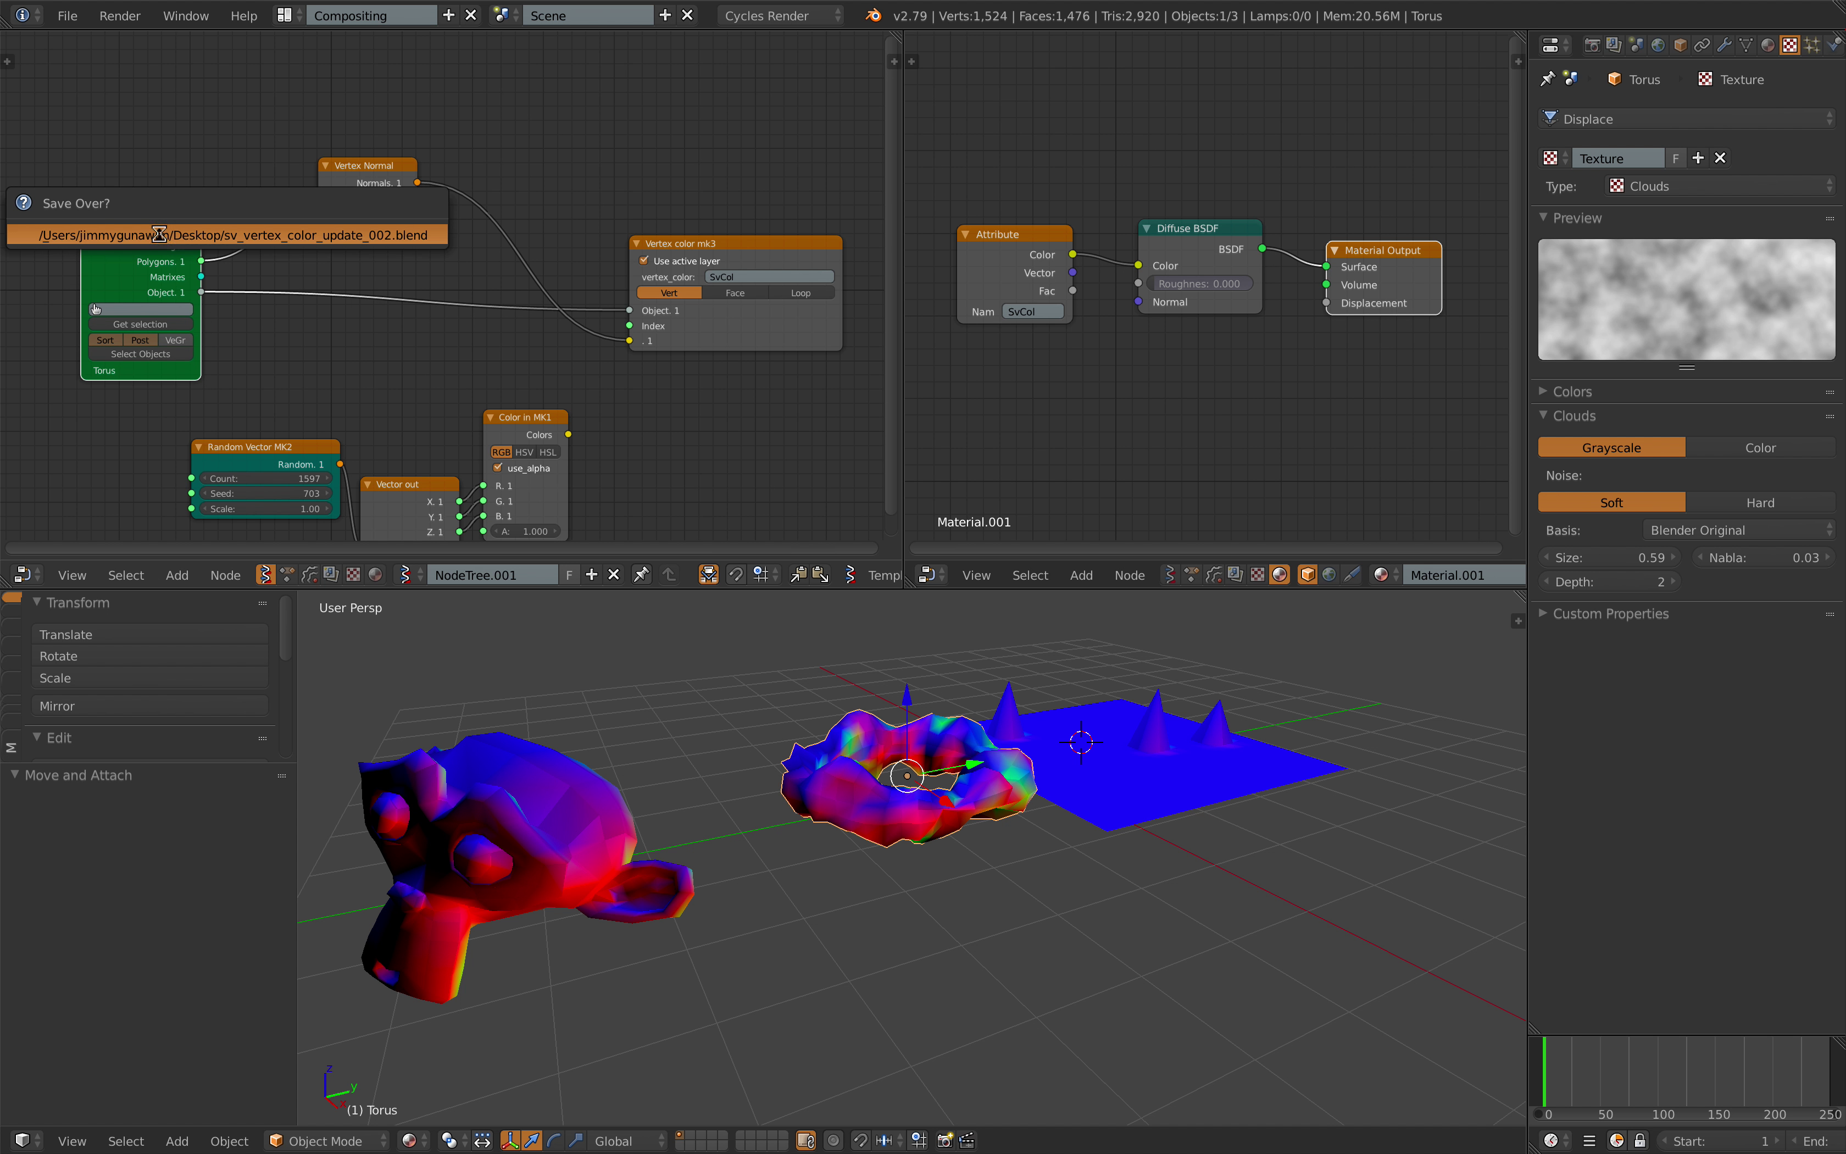
left_click(162, 233)
- Add a Centers polygons 3 node above the Vertex color mk3 node
middle_click_drag(305, 241, 297, 295)
middle_click_drag(370, 223, 358, 227)
key("shift+a")
left_click(439, 156)
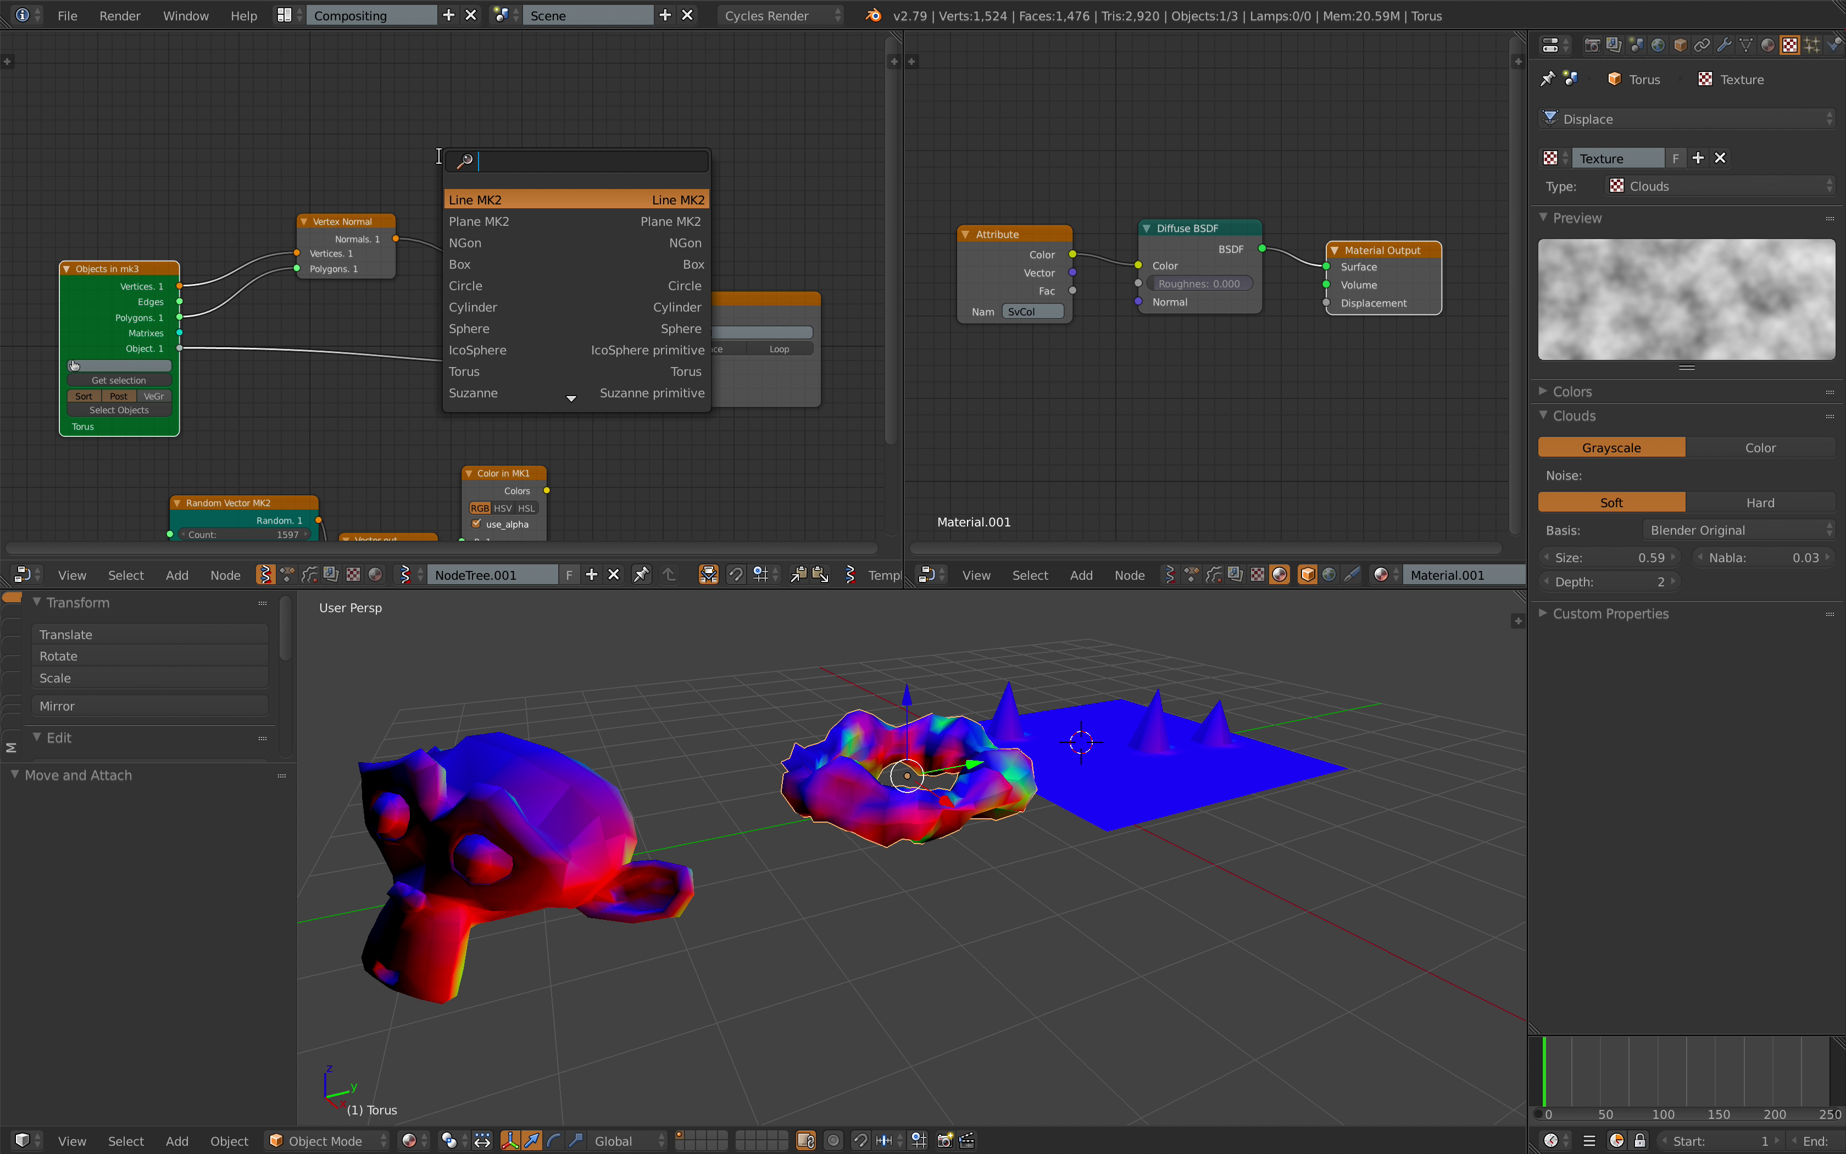
type("po")
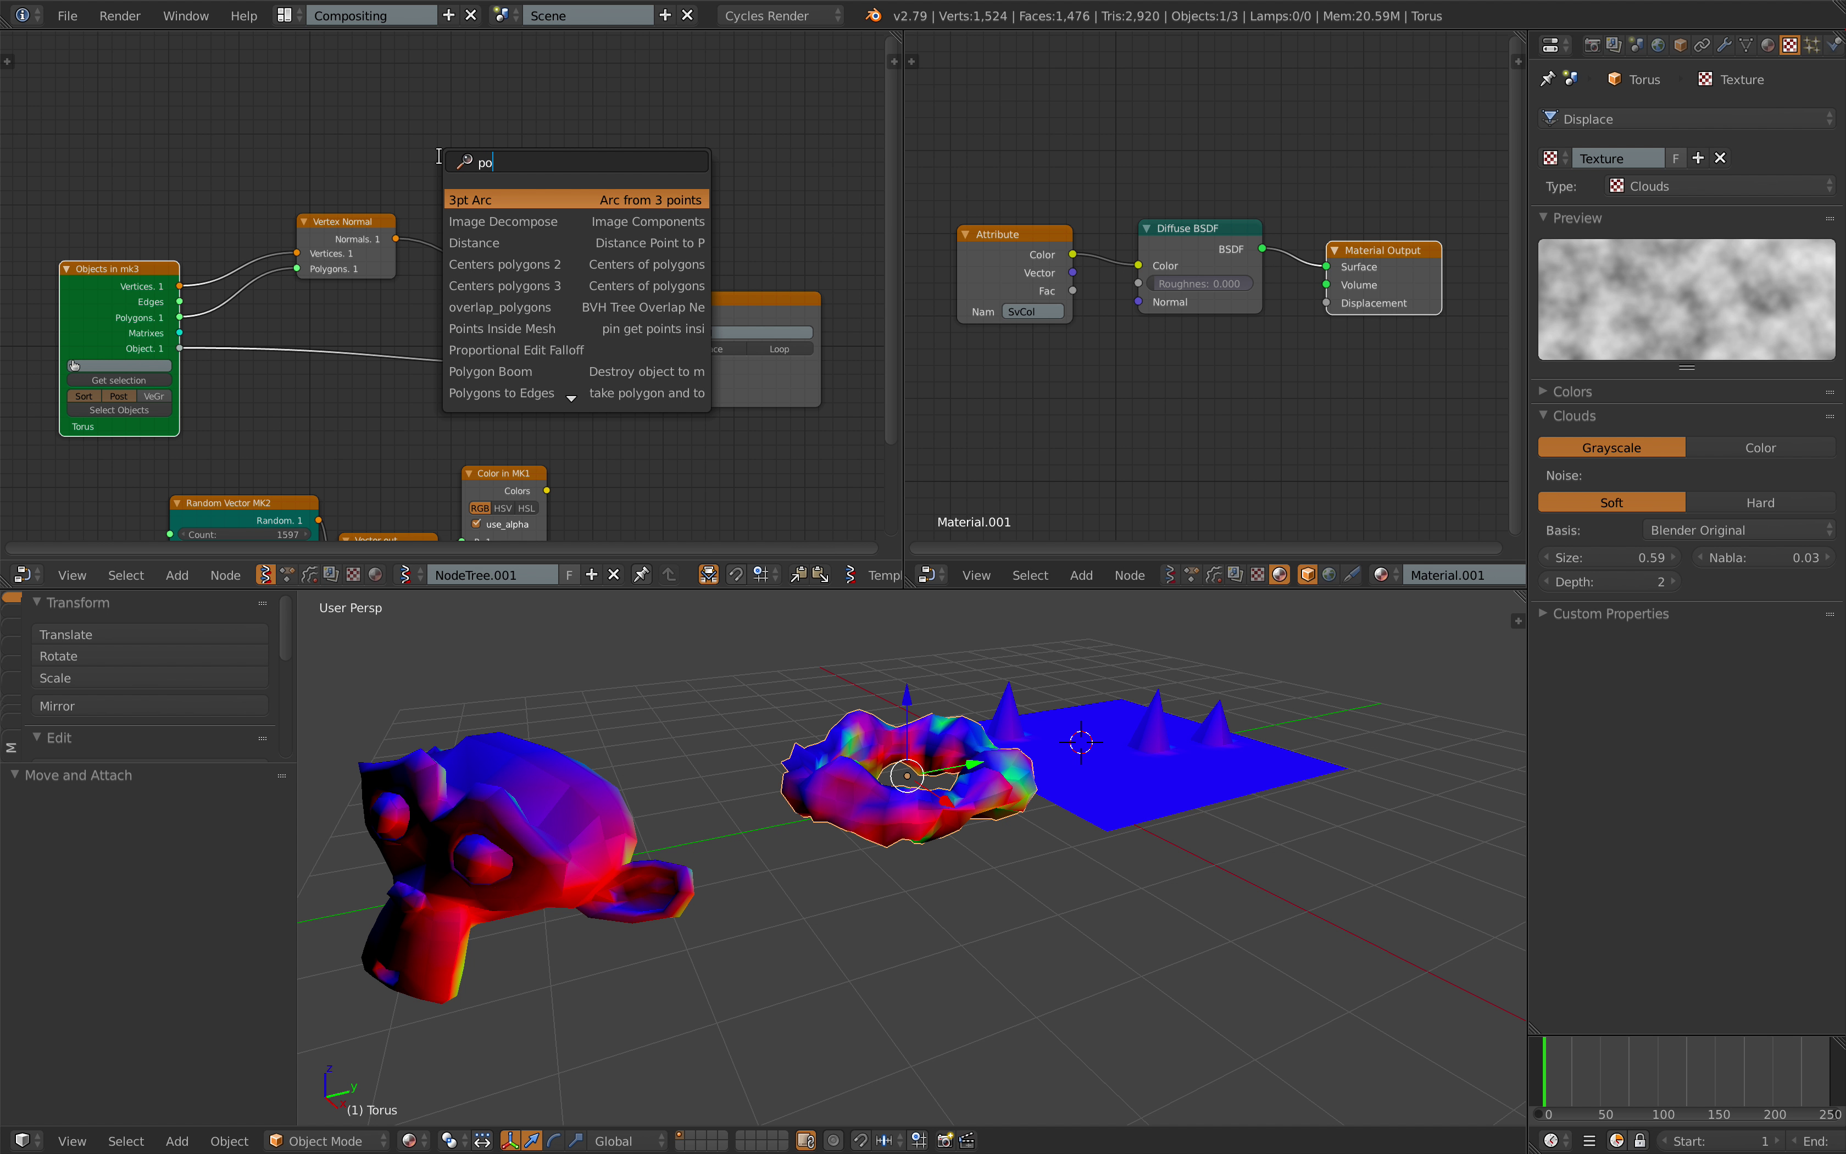
type("lg")
key("BackSpace")
key("BackSpace")
key("BackSpace")
key("BackSpace")
type("center")
key("Down")
key("Return")
left_click(497, 122)
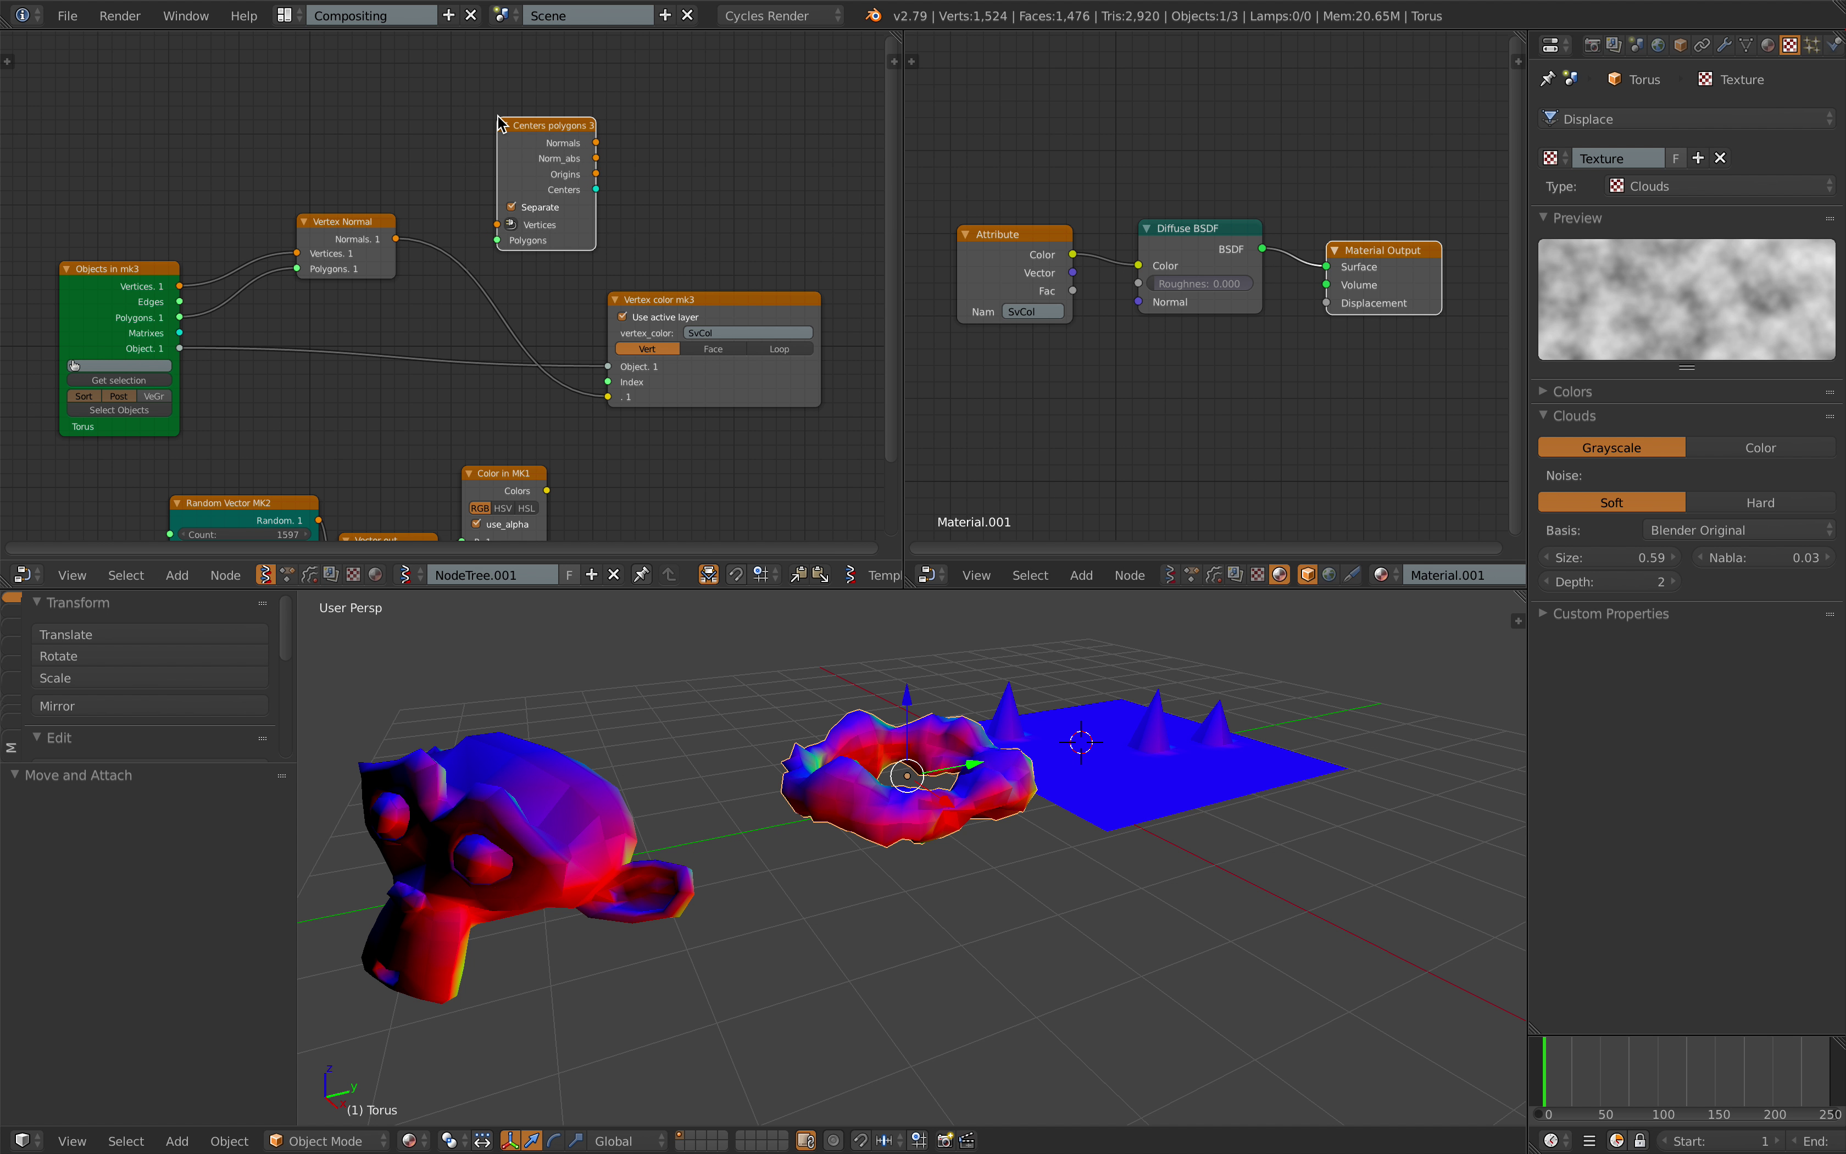
- Link the Vertices and Polygons of Objects in mk3 to the Centers polygons 3 node and reposition that node
mouse_move(180, 286)
left_mouse_down()
mouse_move(497, 225)
mouse_move(180, 318)
left_mouse_up()
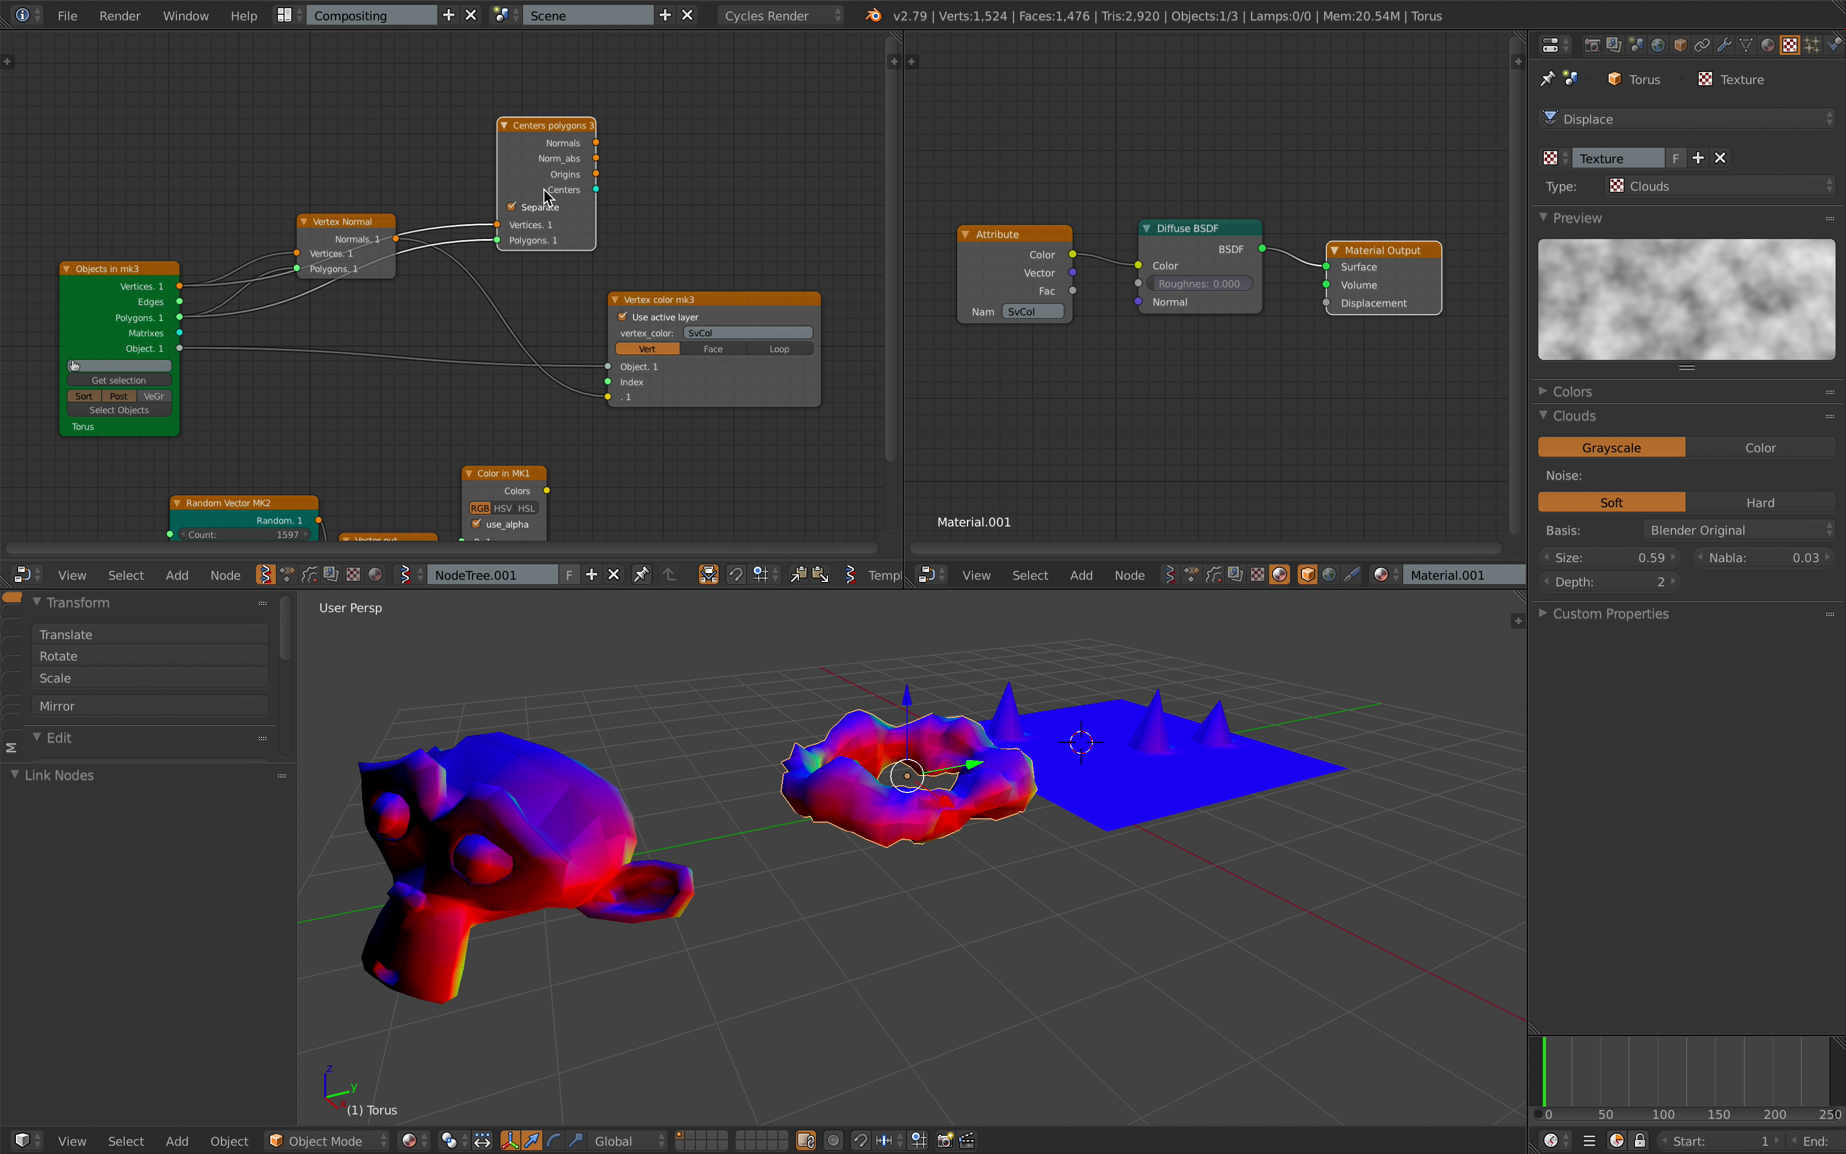
left_click_drag(546, 195, 518, 178)
scroll(564, 158, "up", 1)
- Feed the Centers polygons 3 Normals into the Vertex color mk3 colour input and switch it to Face mode
left_click_drag(591, 100, 715, 169)
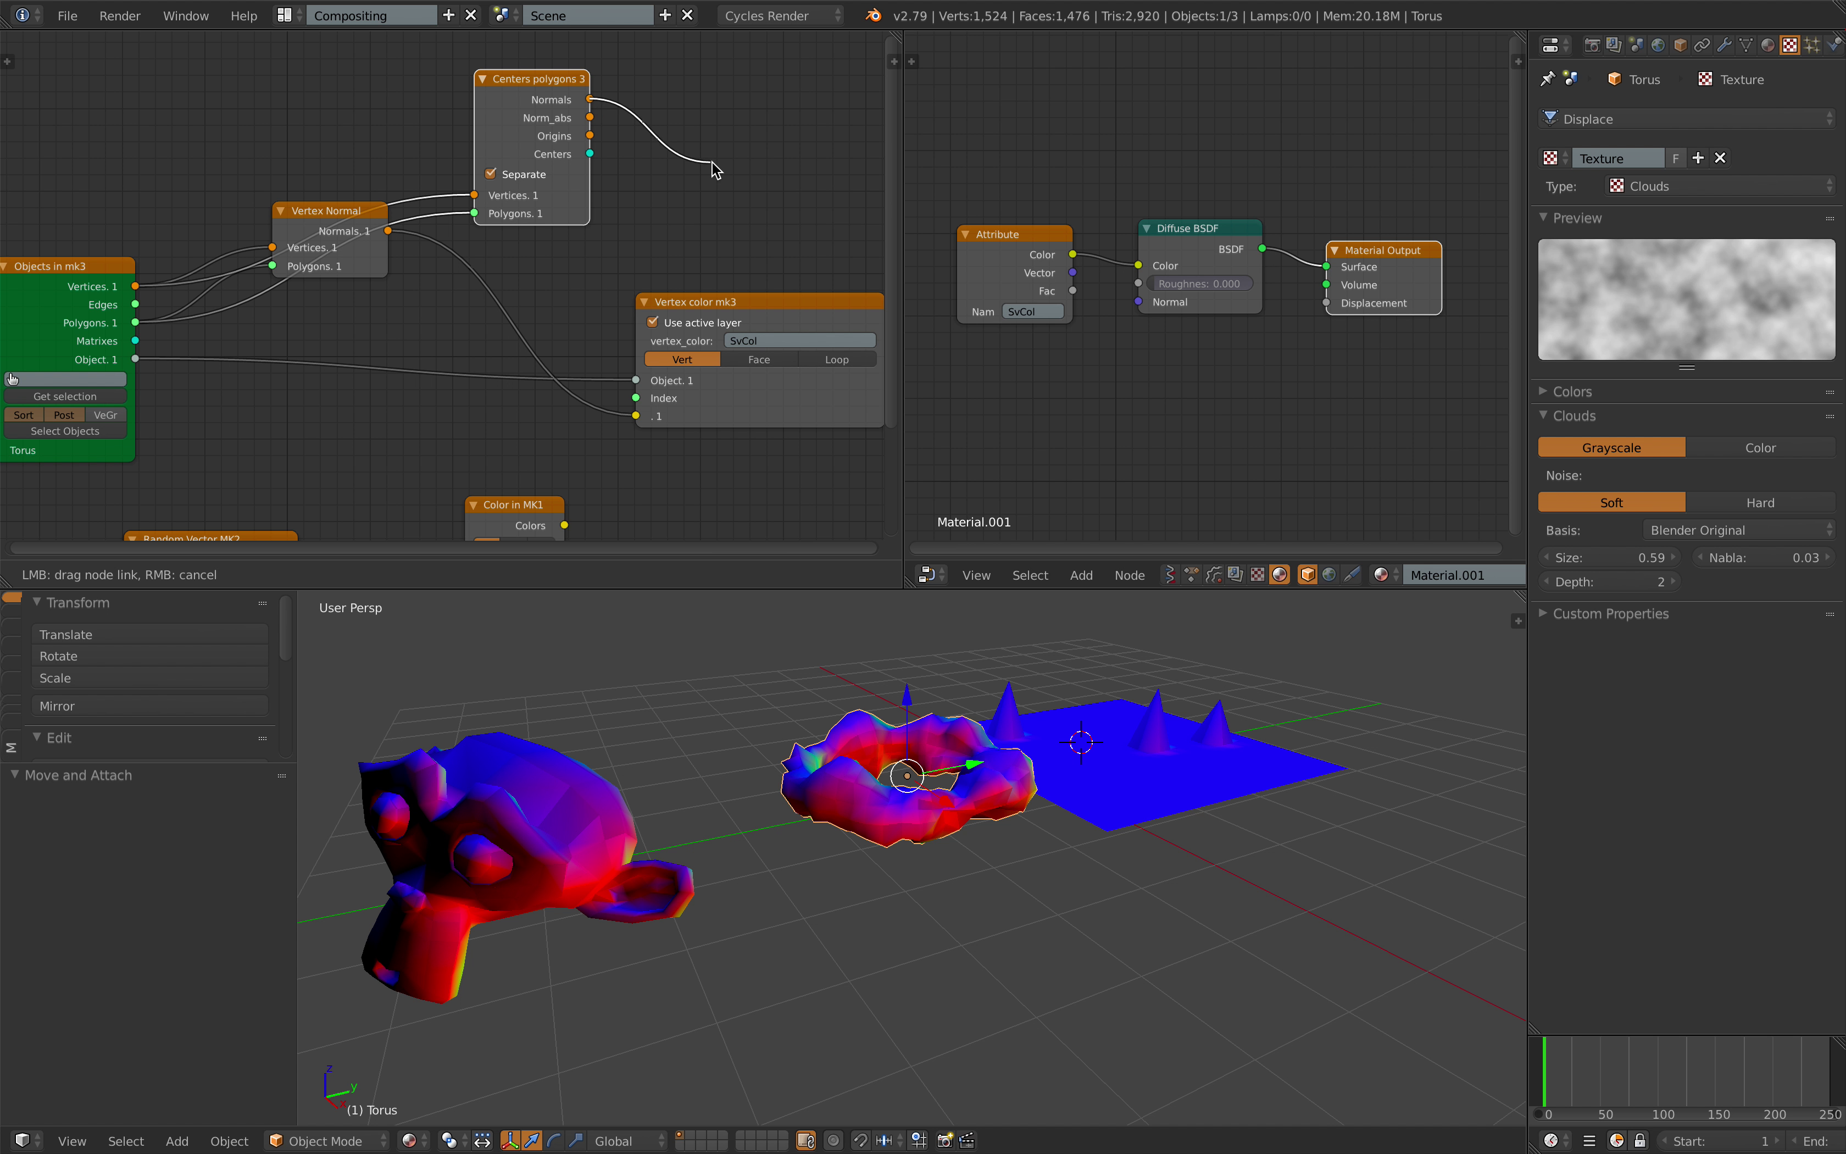
left_click_drag(537, 294, 636, 416)
left_click(771, 359)
middle_click_drag(852, 640, 758, 823)
- Select the monkey, load it into the Objects in mk3 node and save over the blend file
right_click(501, 778)
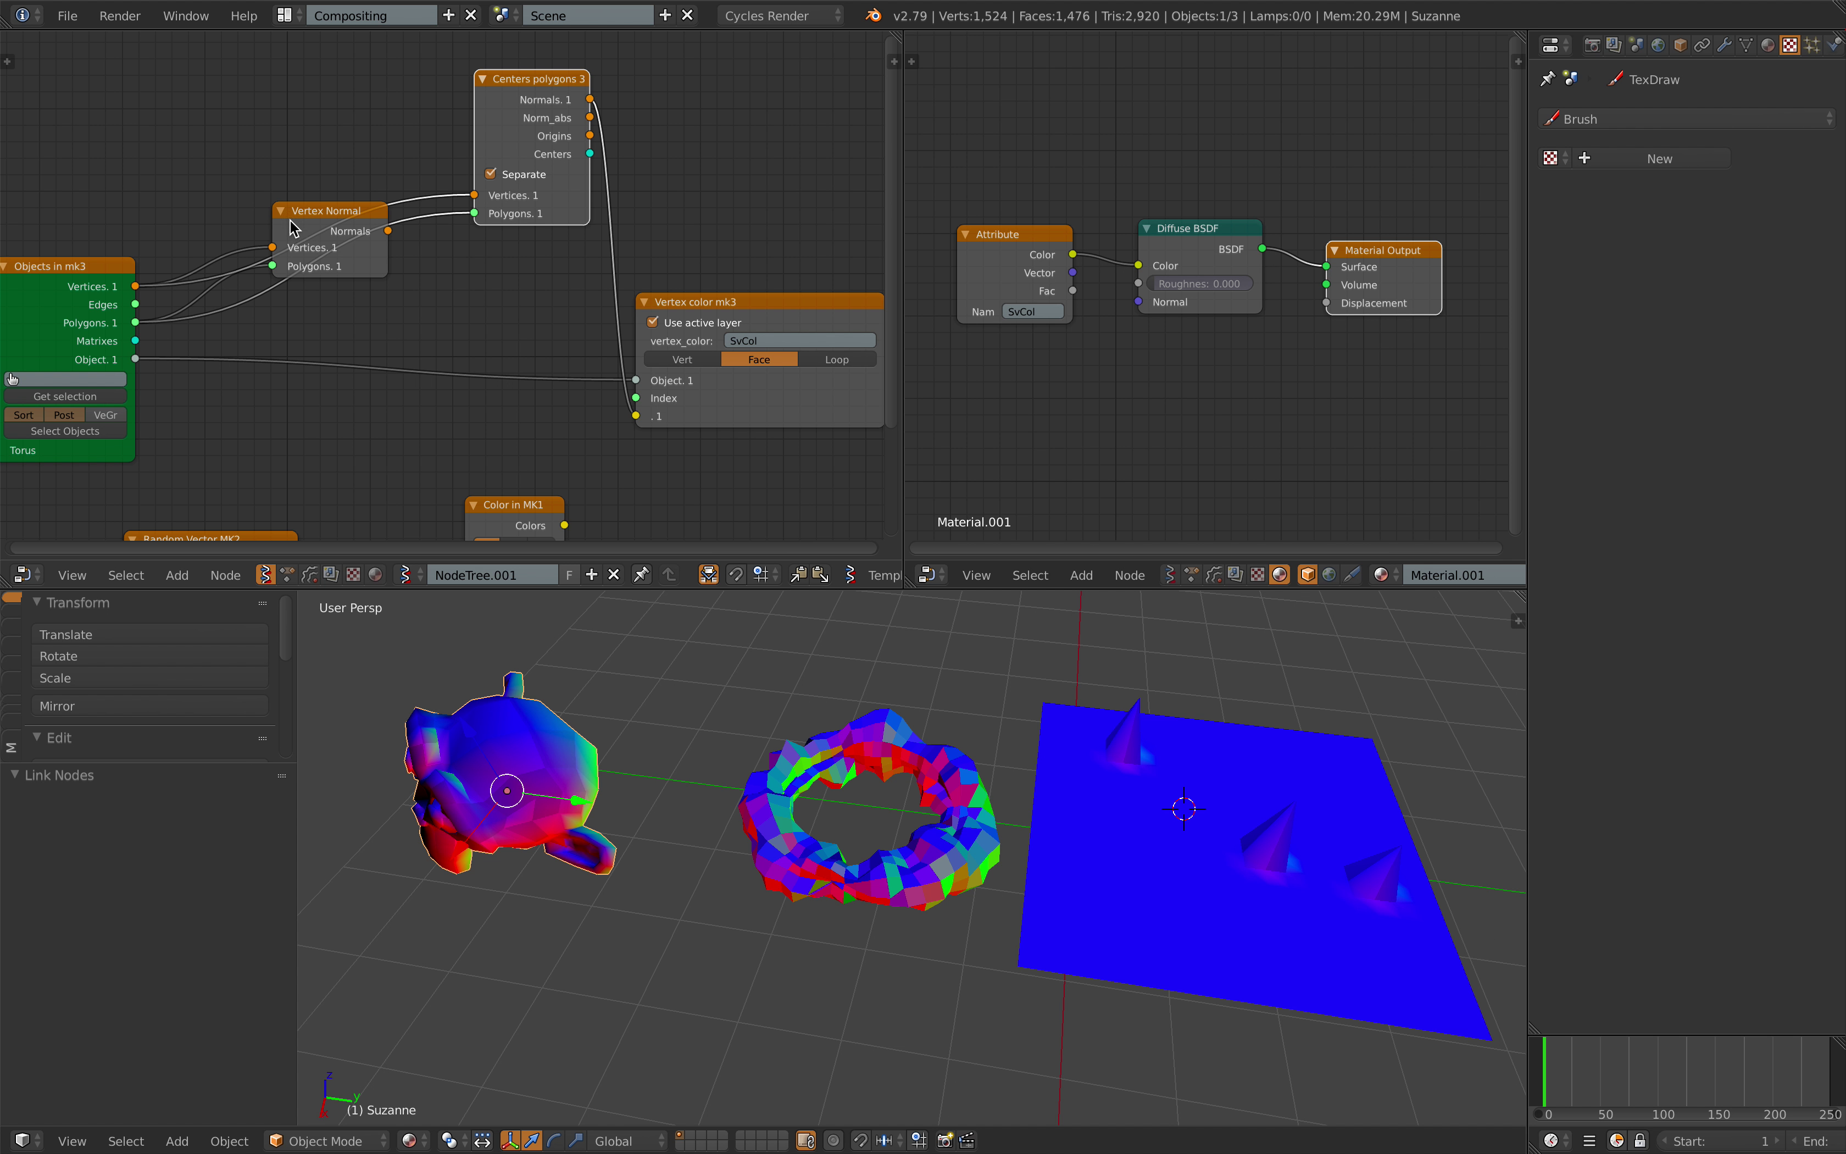
left_click_drag(294, 230, 265, 165)
middle_click_drag(360, 316, 397, 296)
left_click(112, 375)
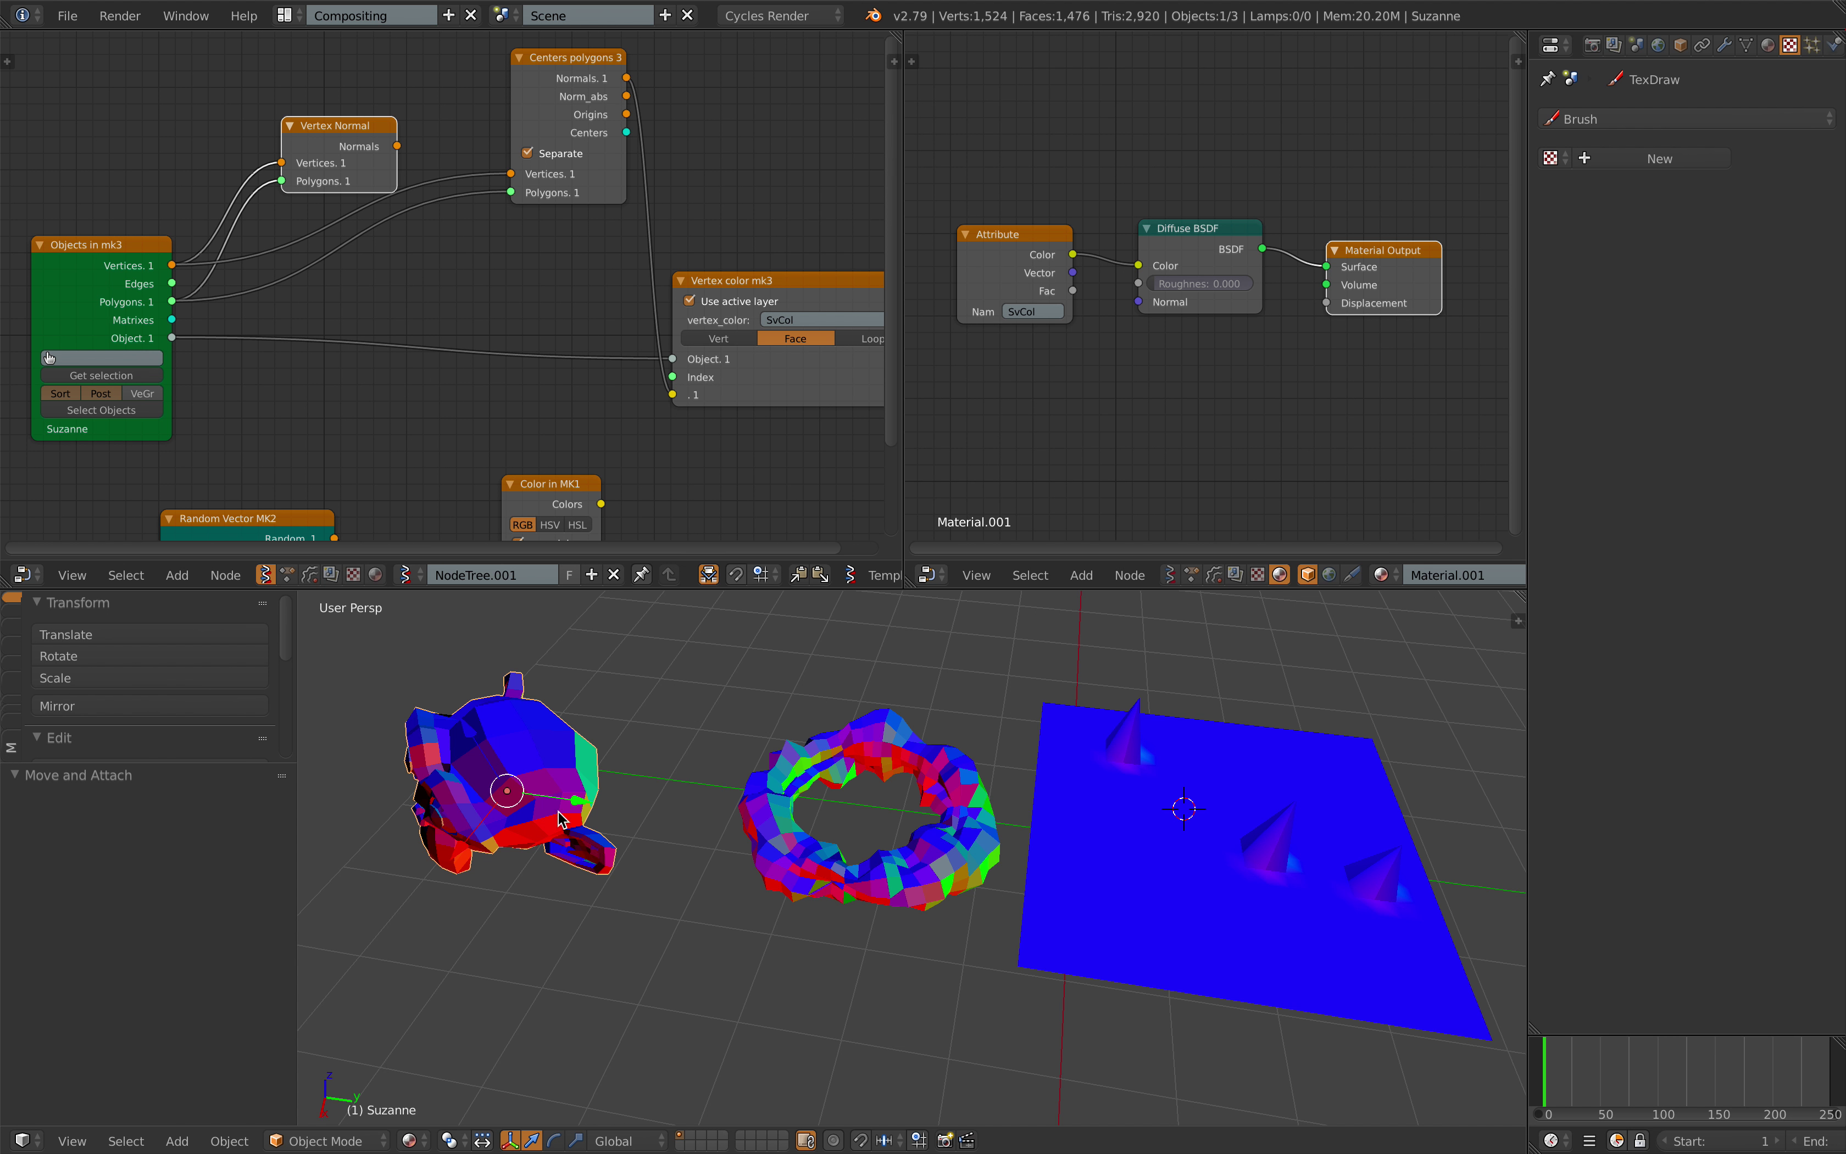
middle_click_drag(579, 870, 759, 821)
key("ctrl+s")
left_click(647, 814)
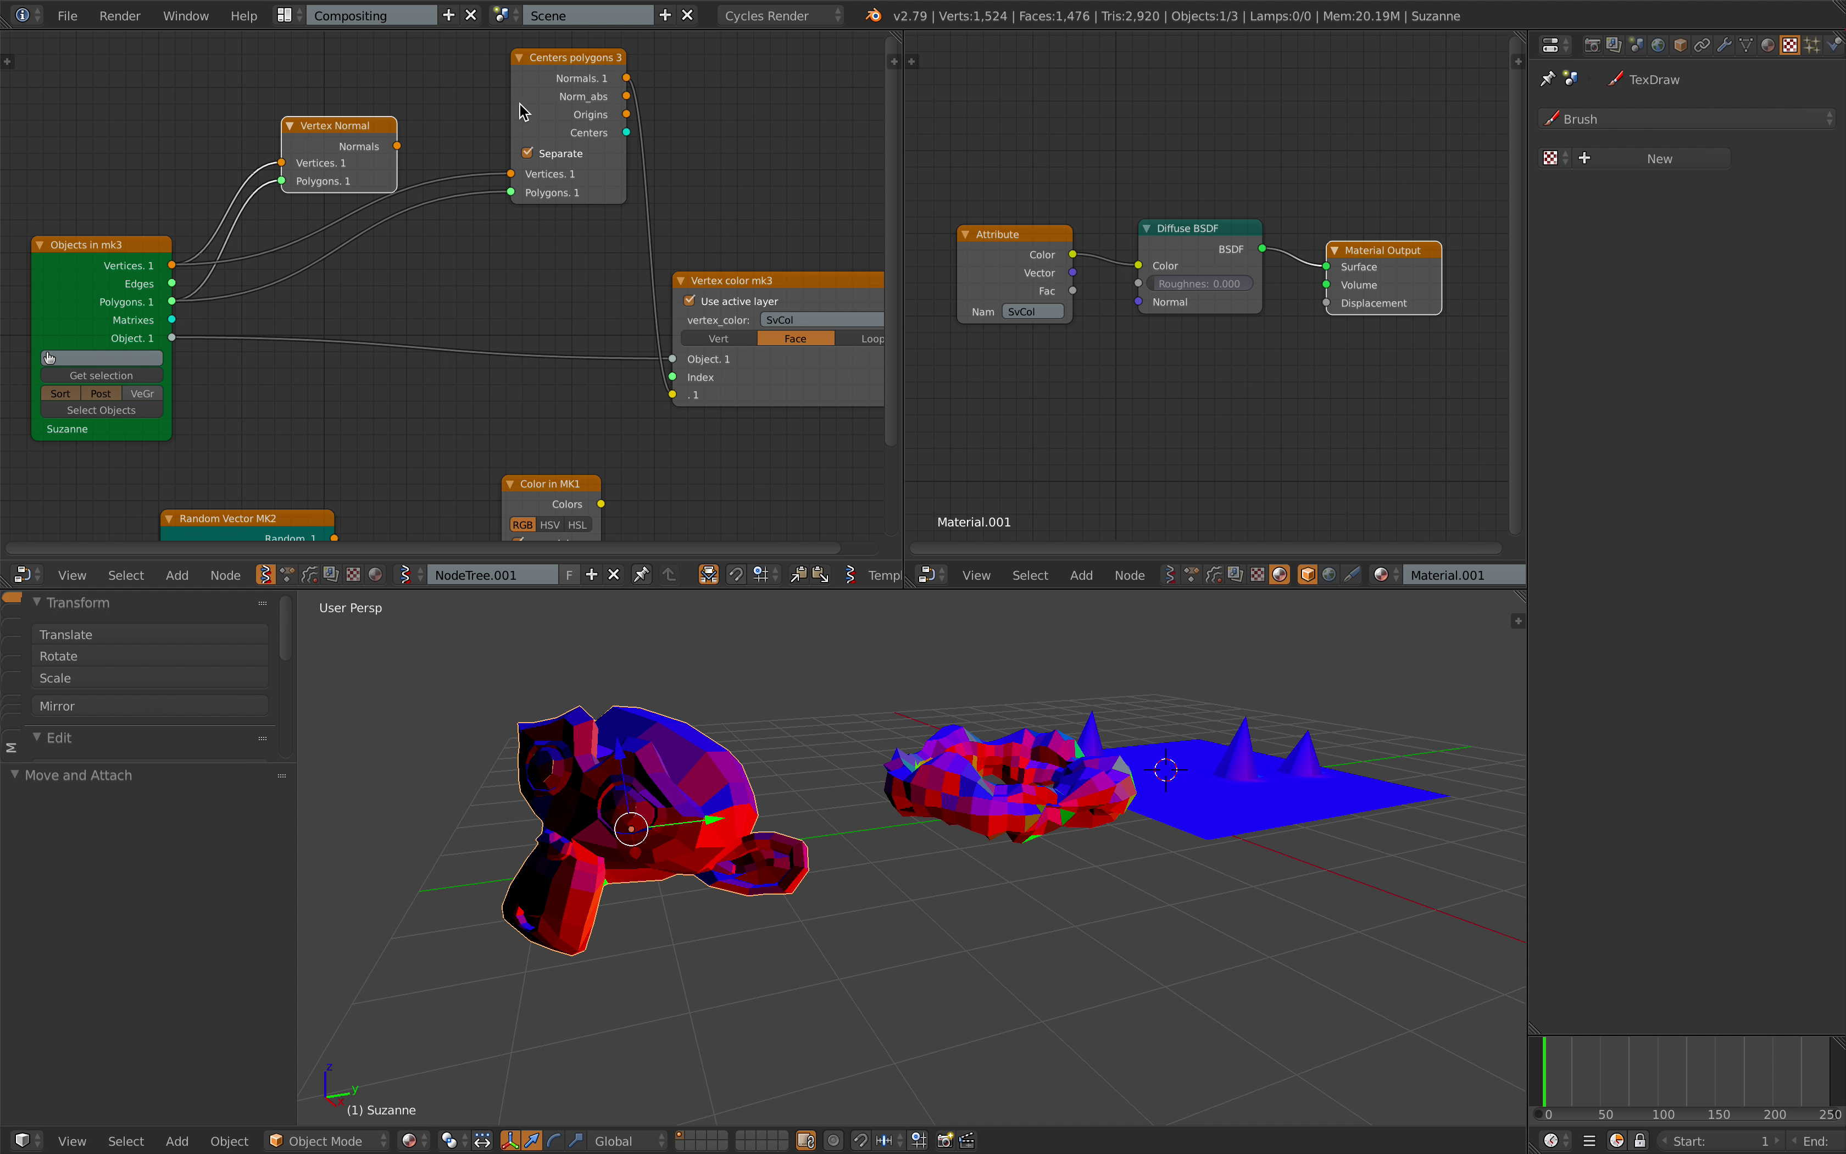
- Make room beside the Centers polygons 3 node and add a Matrix out node there
left_click_drag(606, 102, 558, 112)
middle_click_drag(608, 153, 540, 176)
key("shift+a")
left_click(591, 144)
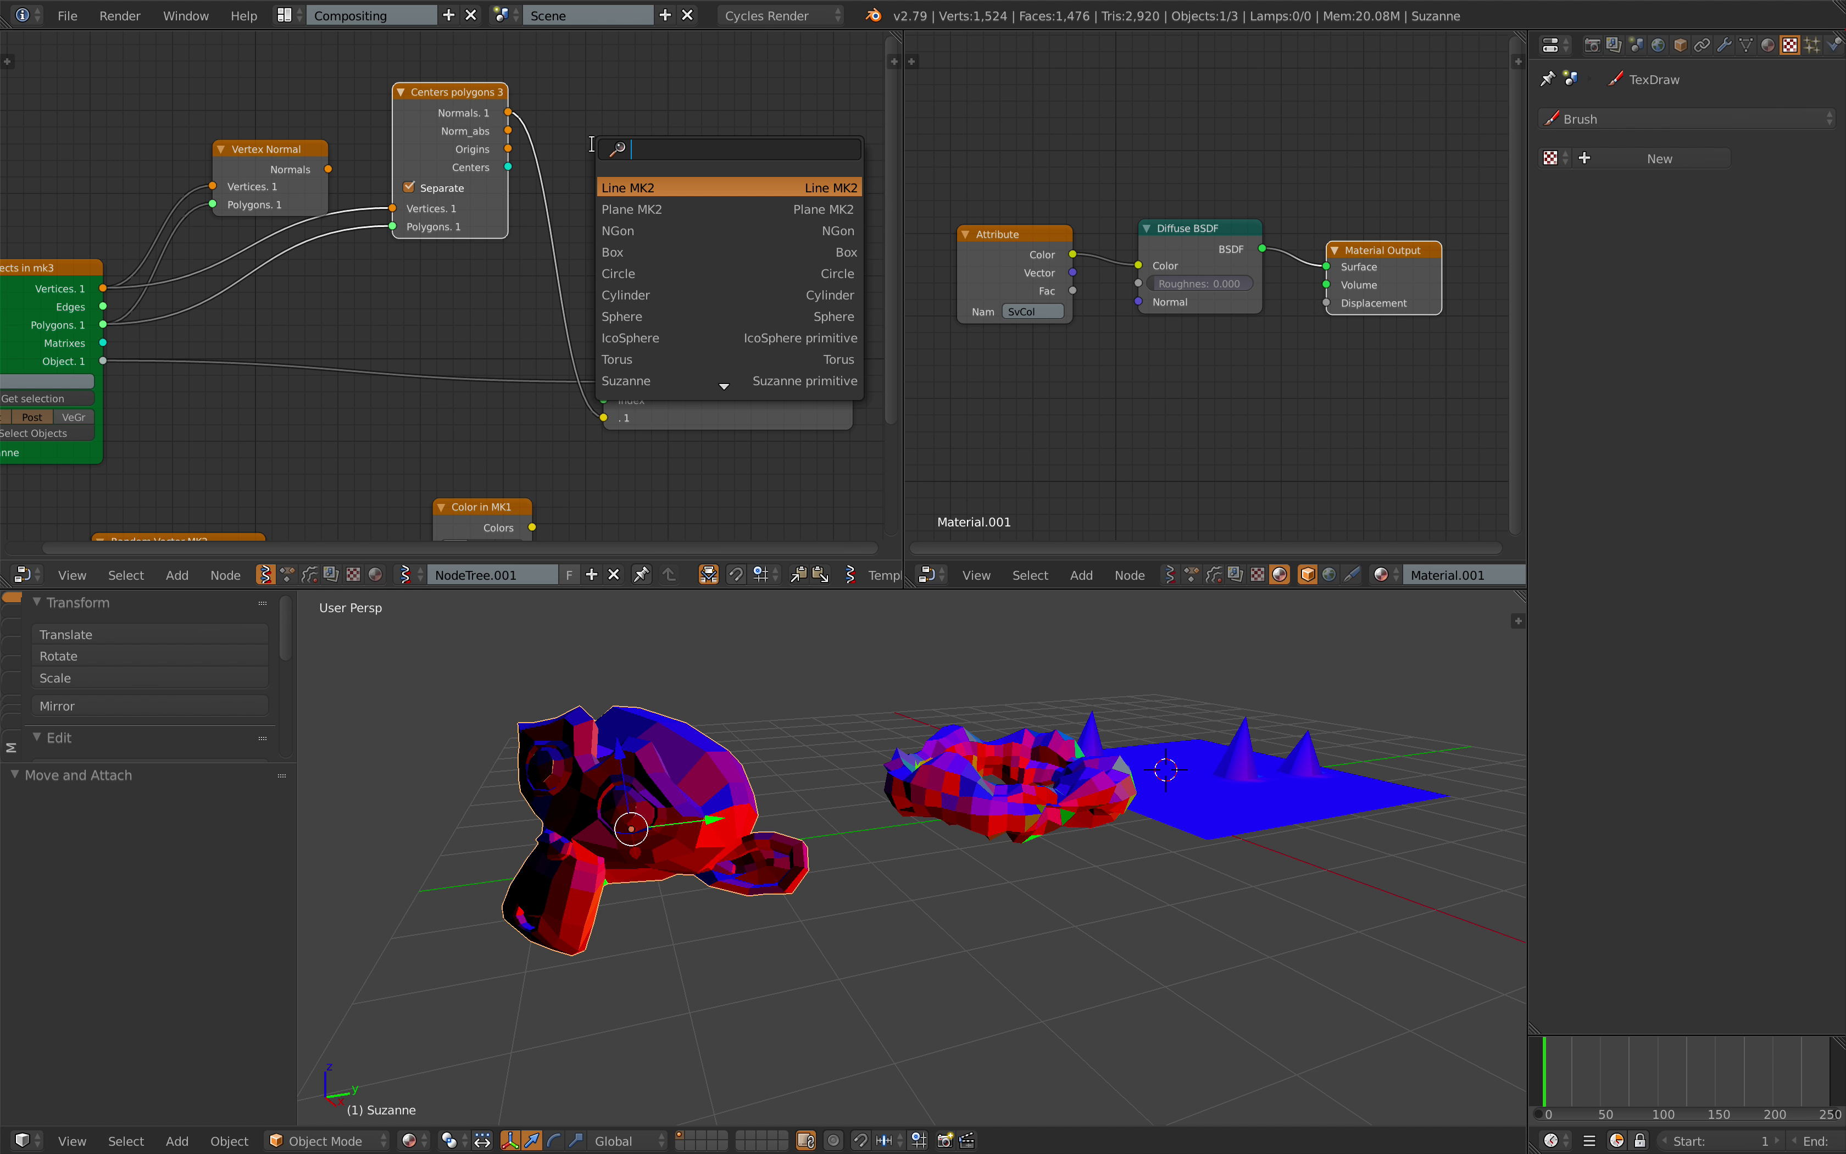
type("matrix i")
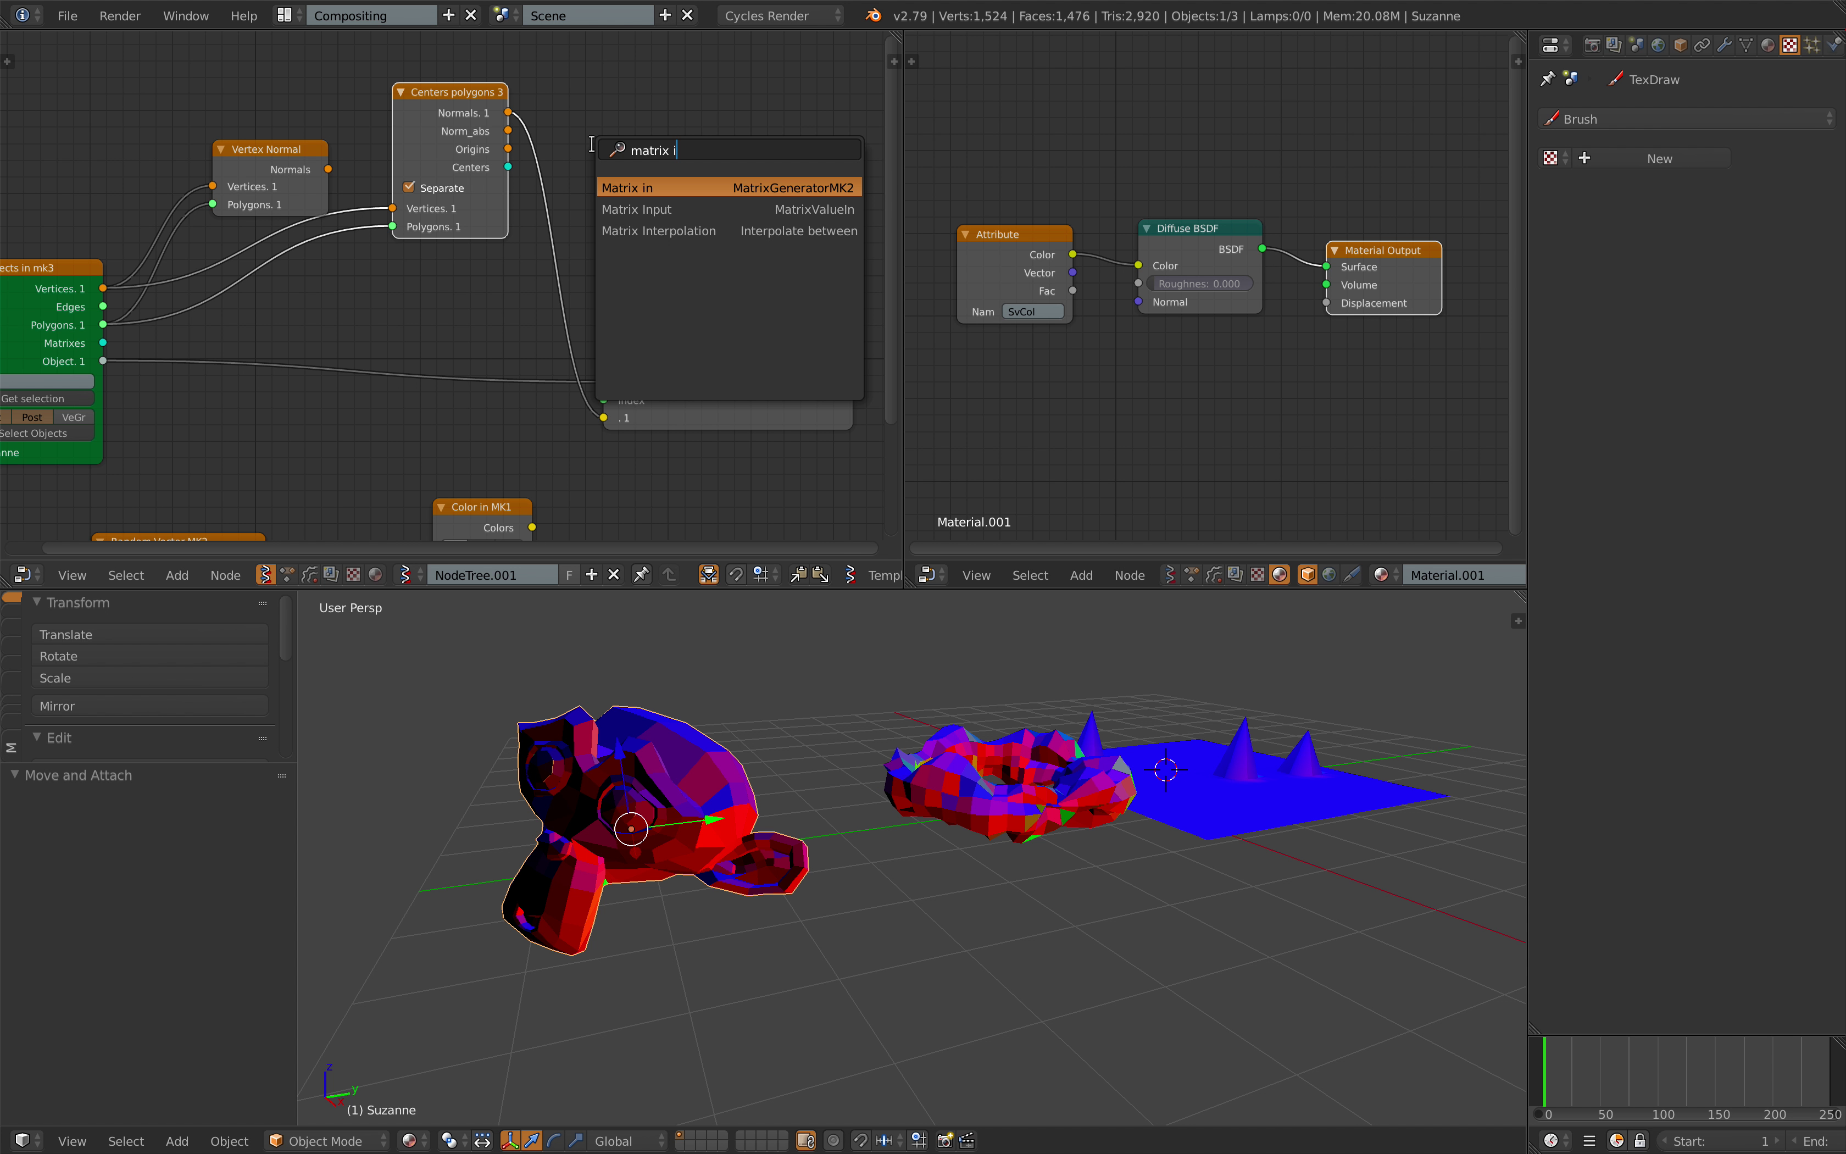
key("BackSpace")
type("o")
key("Return")
left_click(592, 143)
- Link Centers to the Matrix out input and its Location to the Vertex color mk3 colour input
left_click_drag(508, 167, 592, 244)
left_click_drag(710, 169, 605, 418)
middle_click_drag(681, 752, 752, 914)
middle_click_drag(640, 946, 675, 750)
- Move the Matrix out node closer to Centers polygons 3 and shift the Vertex color mk3 node away
left_click_drag(641, 210, 546, 200)
middle_click_drag(607, 284, 638, 272)
left_click_drag(722, 292, 776, 288)
middle_click_drag(717, 305, 673, 308)
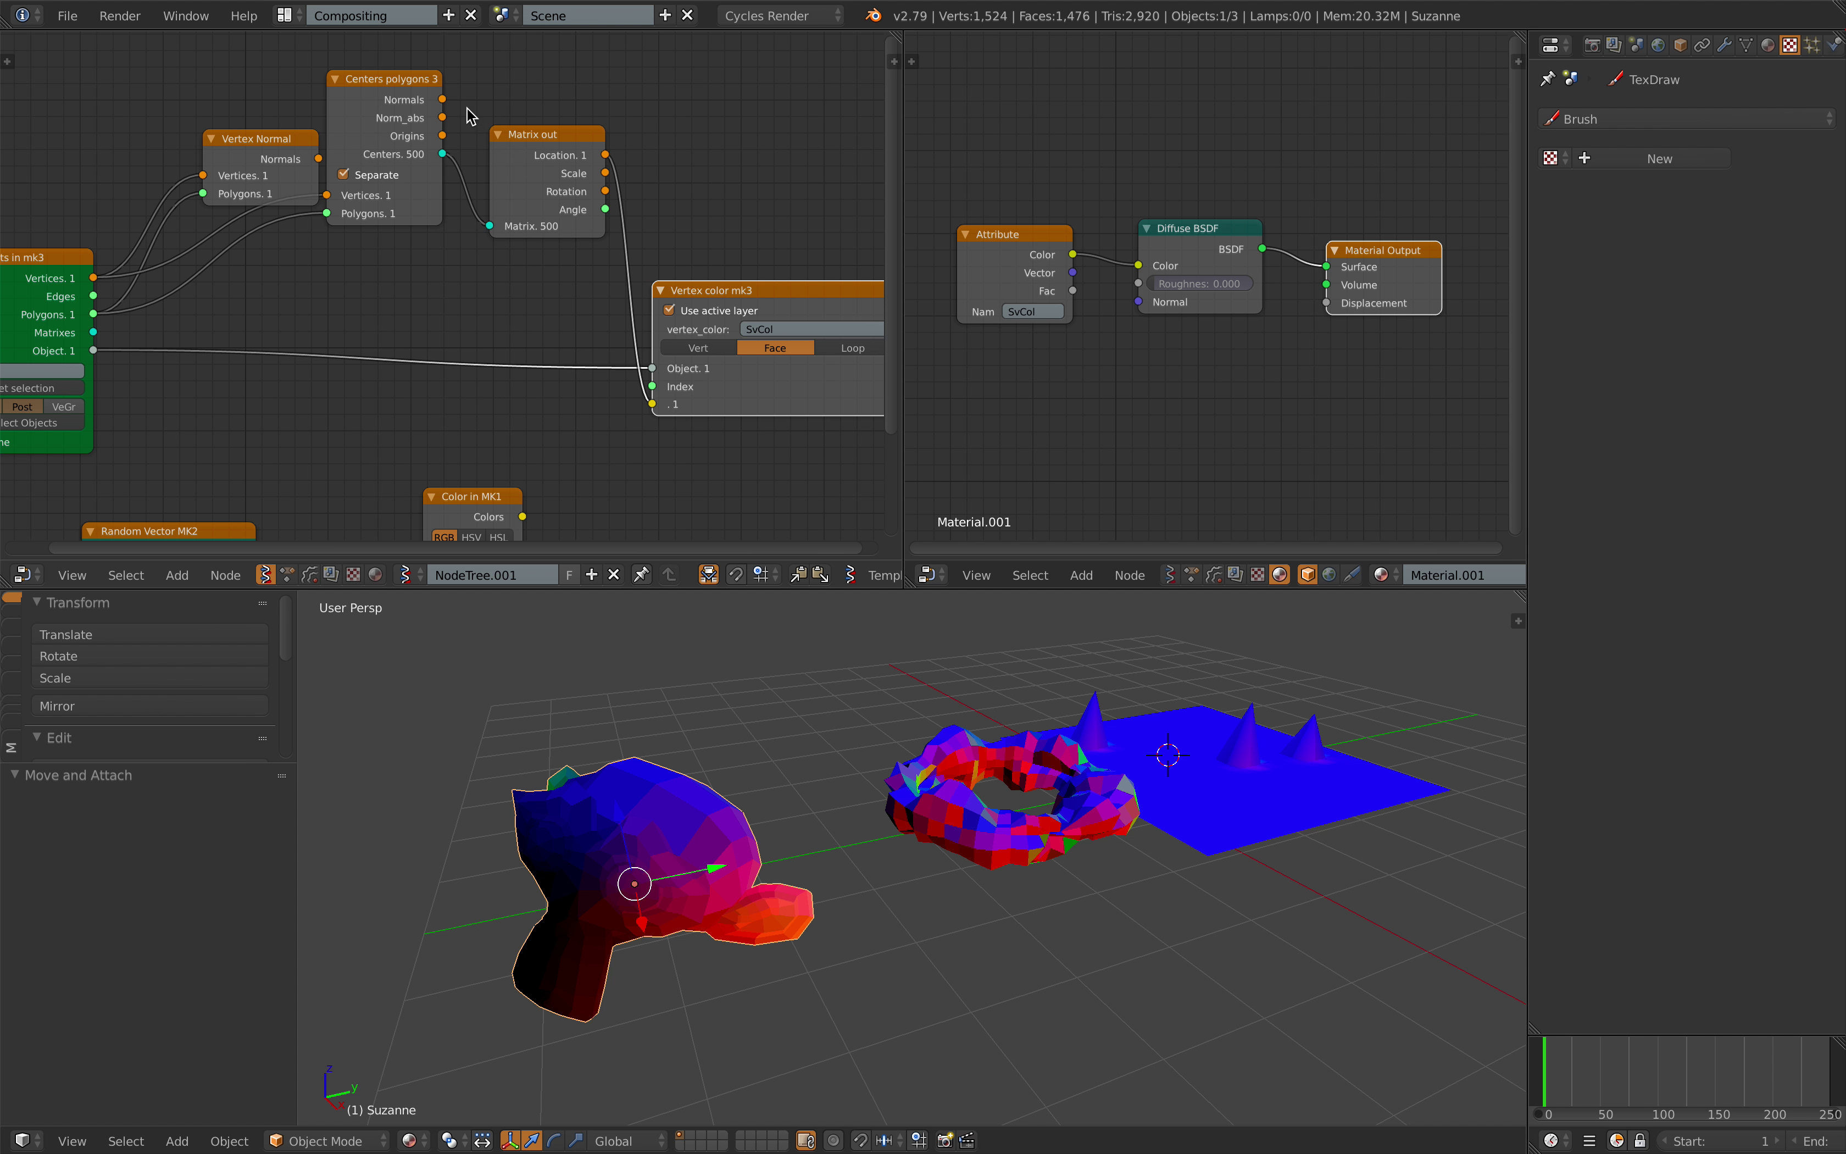
- Compare polygon Normals as the colour source in Vert and Face modes, and reconnect the Matrix out Location in Face mode
left_click_drag(444, 100, 662, 415)
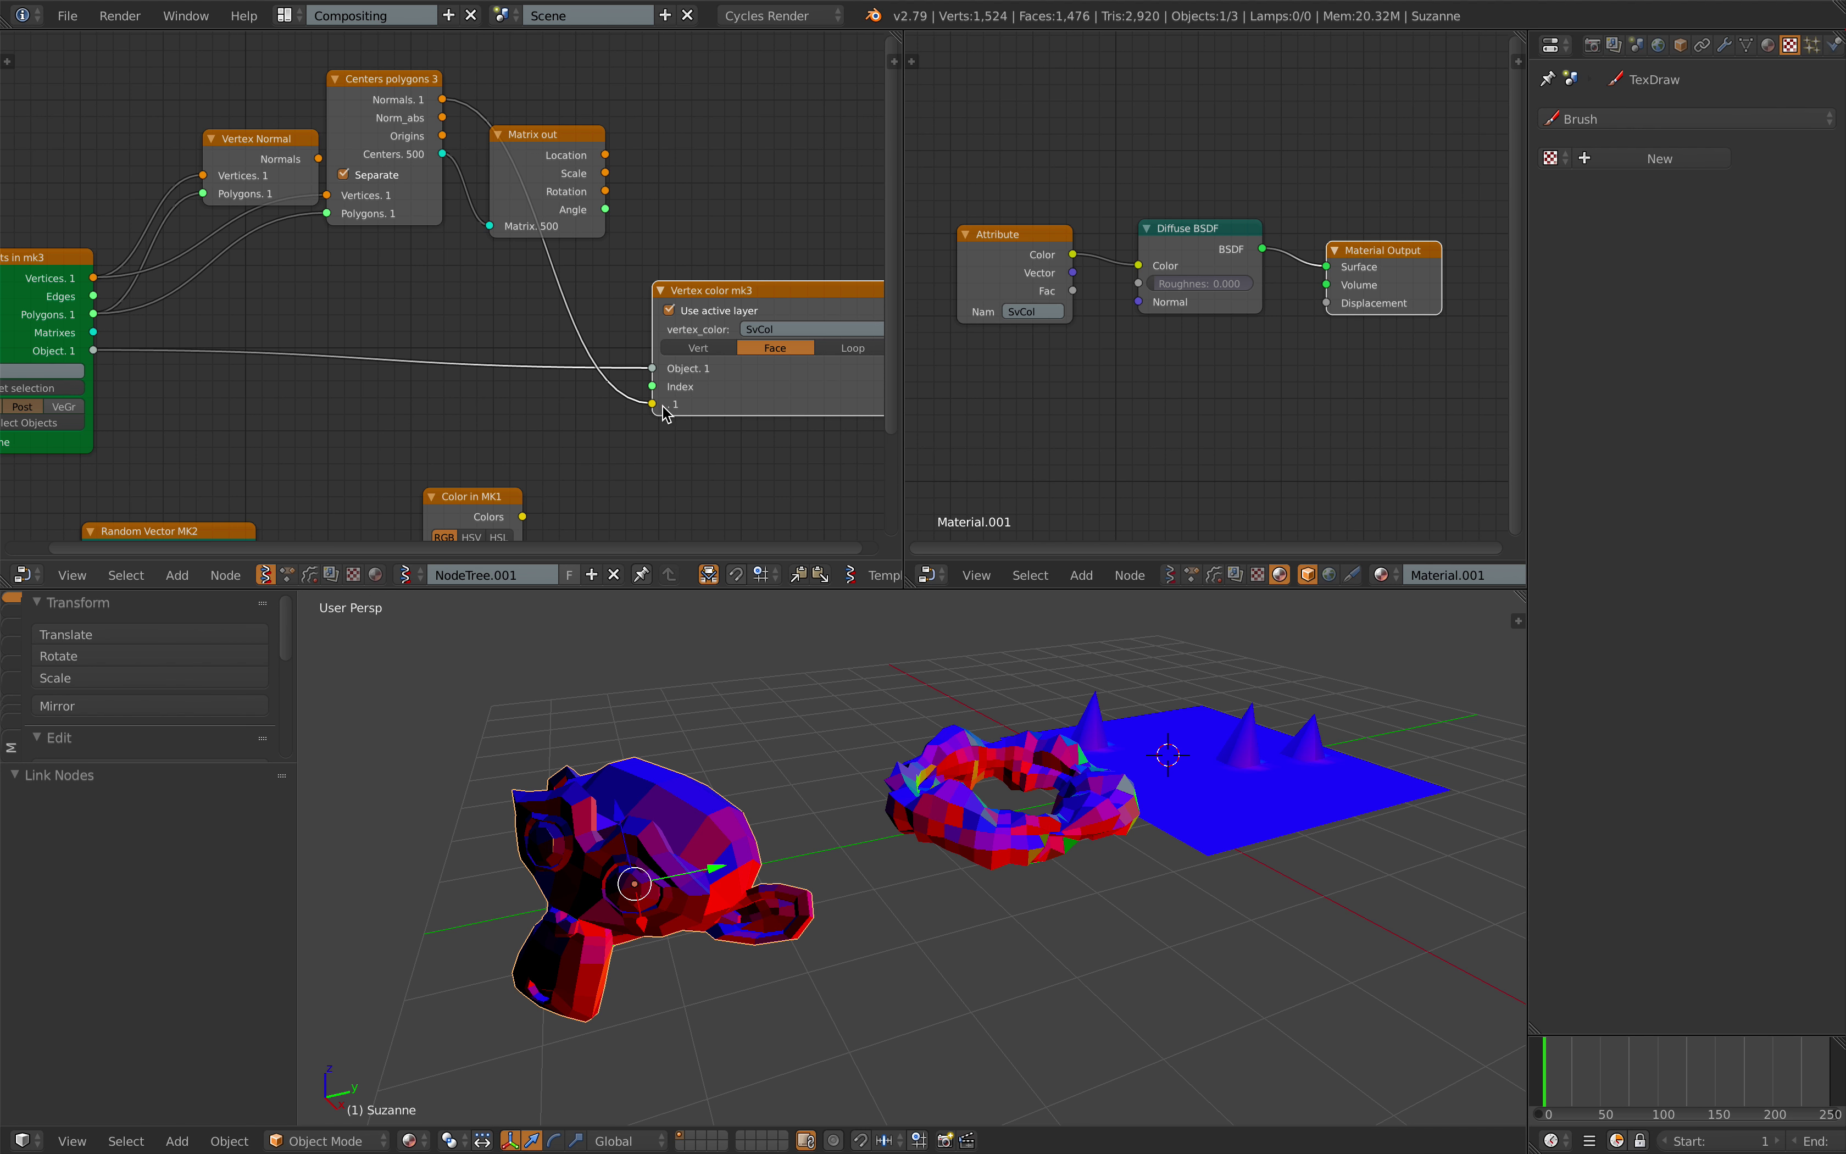
left_click(697, 348)
middle_click_drag(762, 981, 656, 808)
left_click(775, 348)
left_click_drag(605, 154, 653, 336)
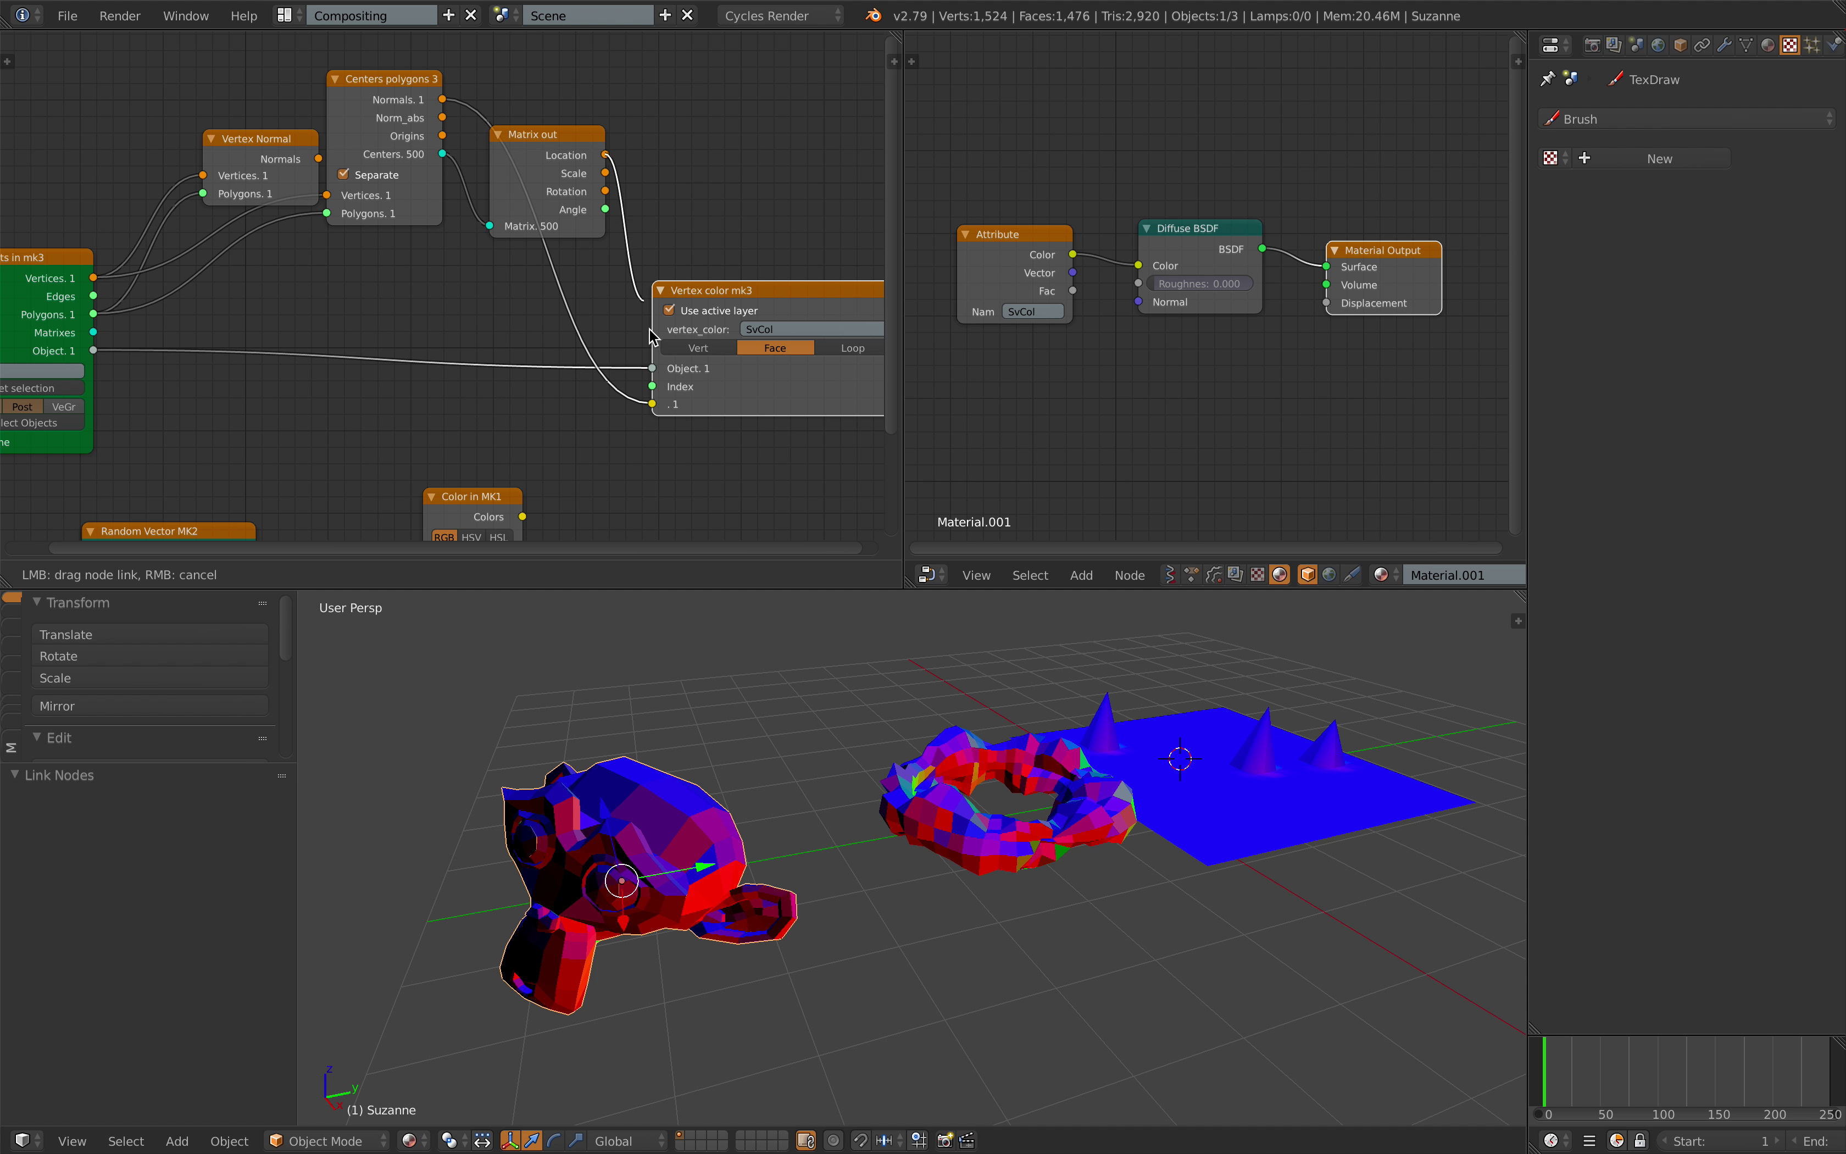
left_click_drag(658, 412, 656, 410)
middle_click_drag(701, 861, 735, 824)
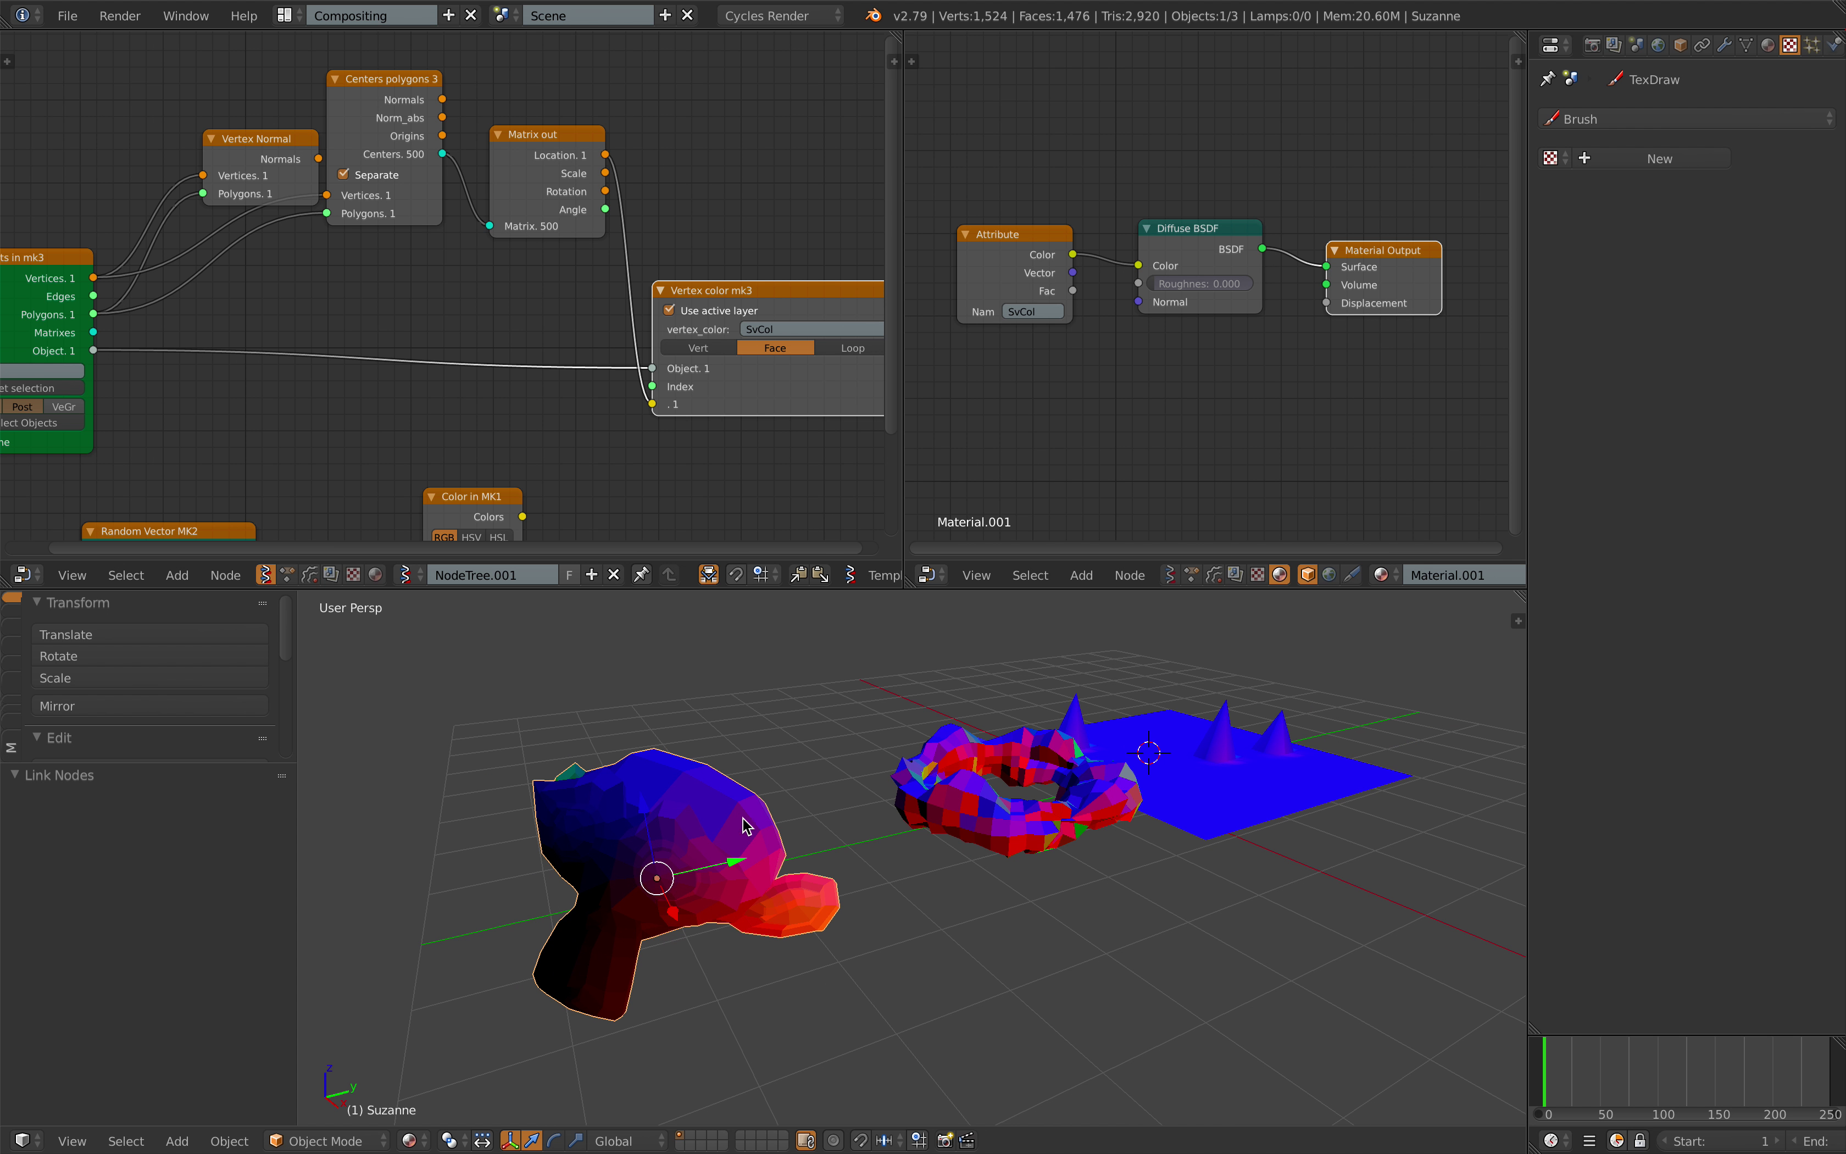
- Try the Origins and Norm_abs outputs as the colour source and reconnect the Matrix out Location
left_click_drag(599, 229, 591, 248)
left_click_drag(441, 136, 652, 404)
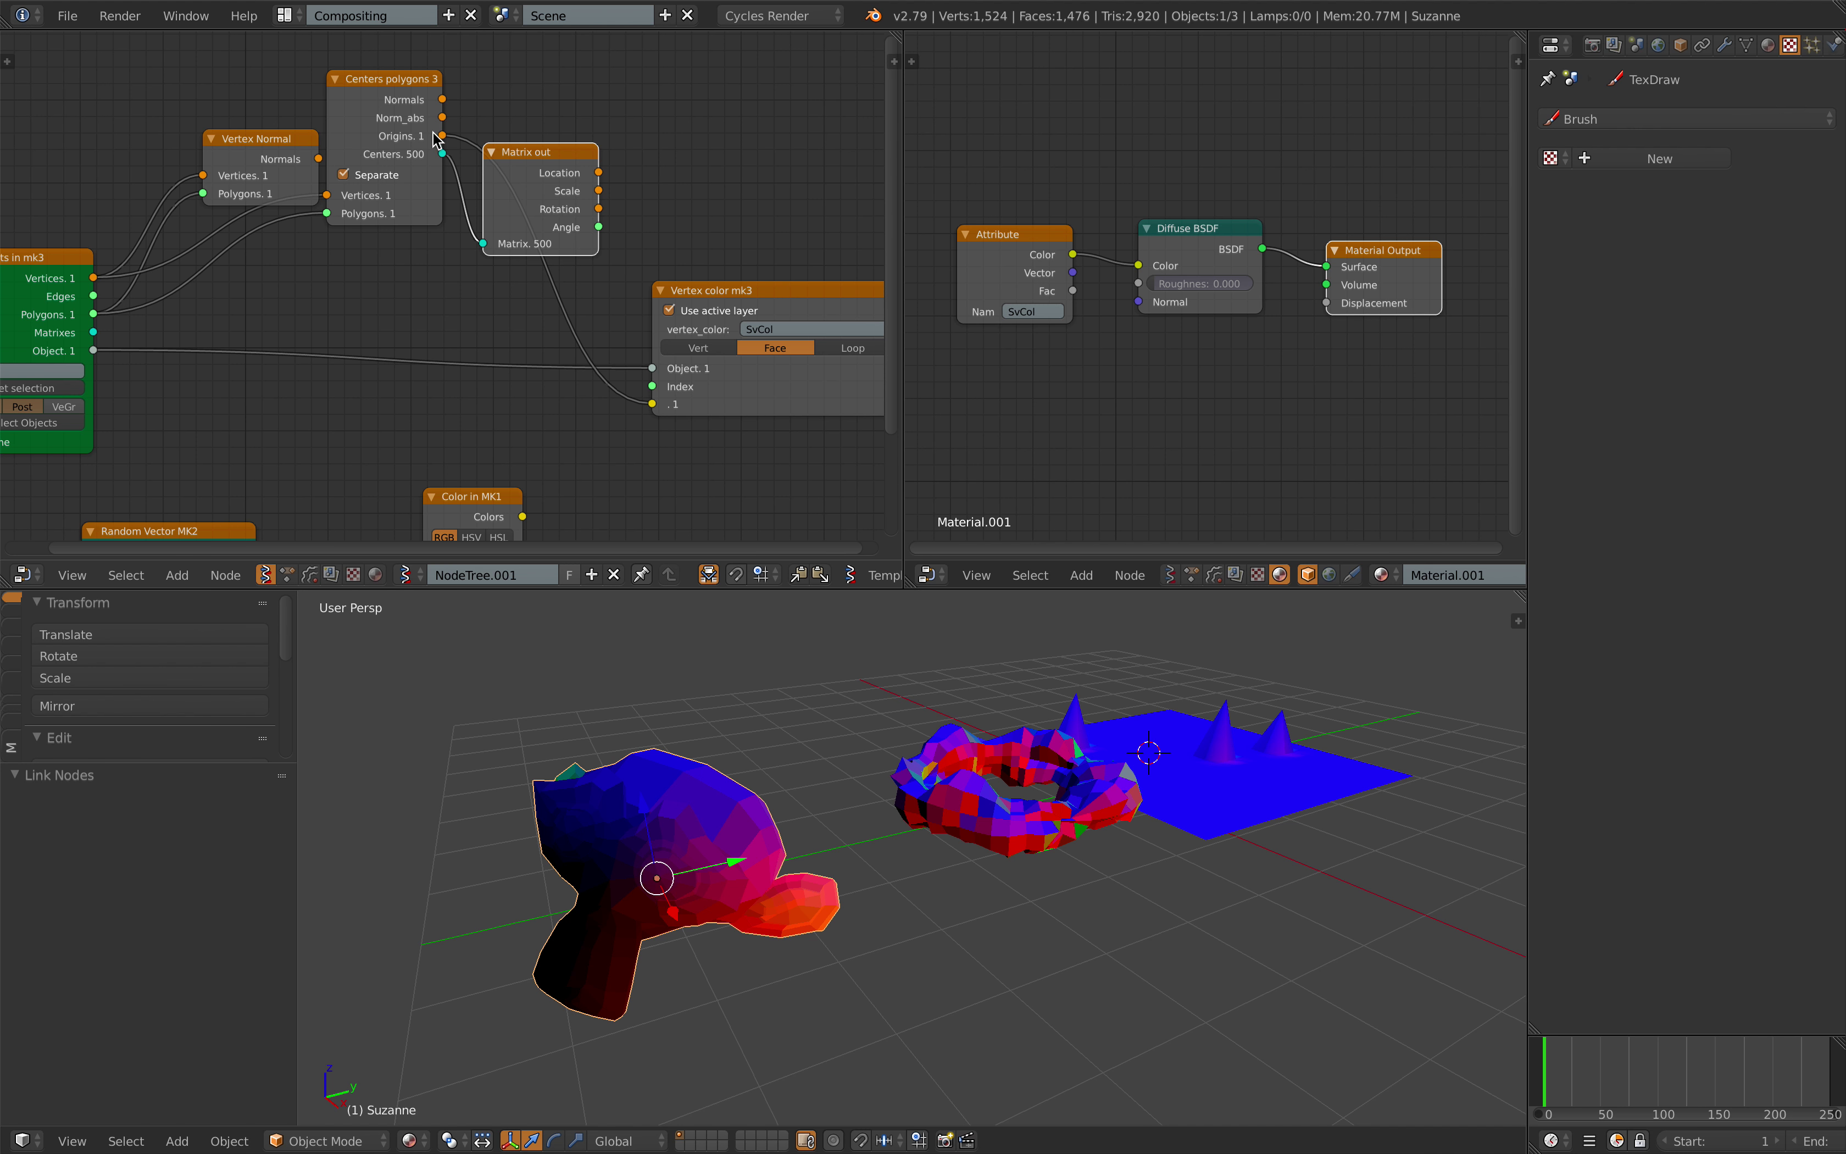
left_click_drag(442, 118, 652, 404)
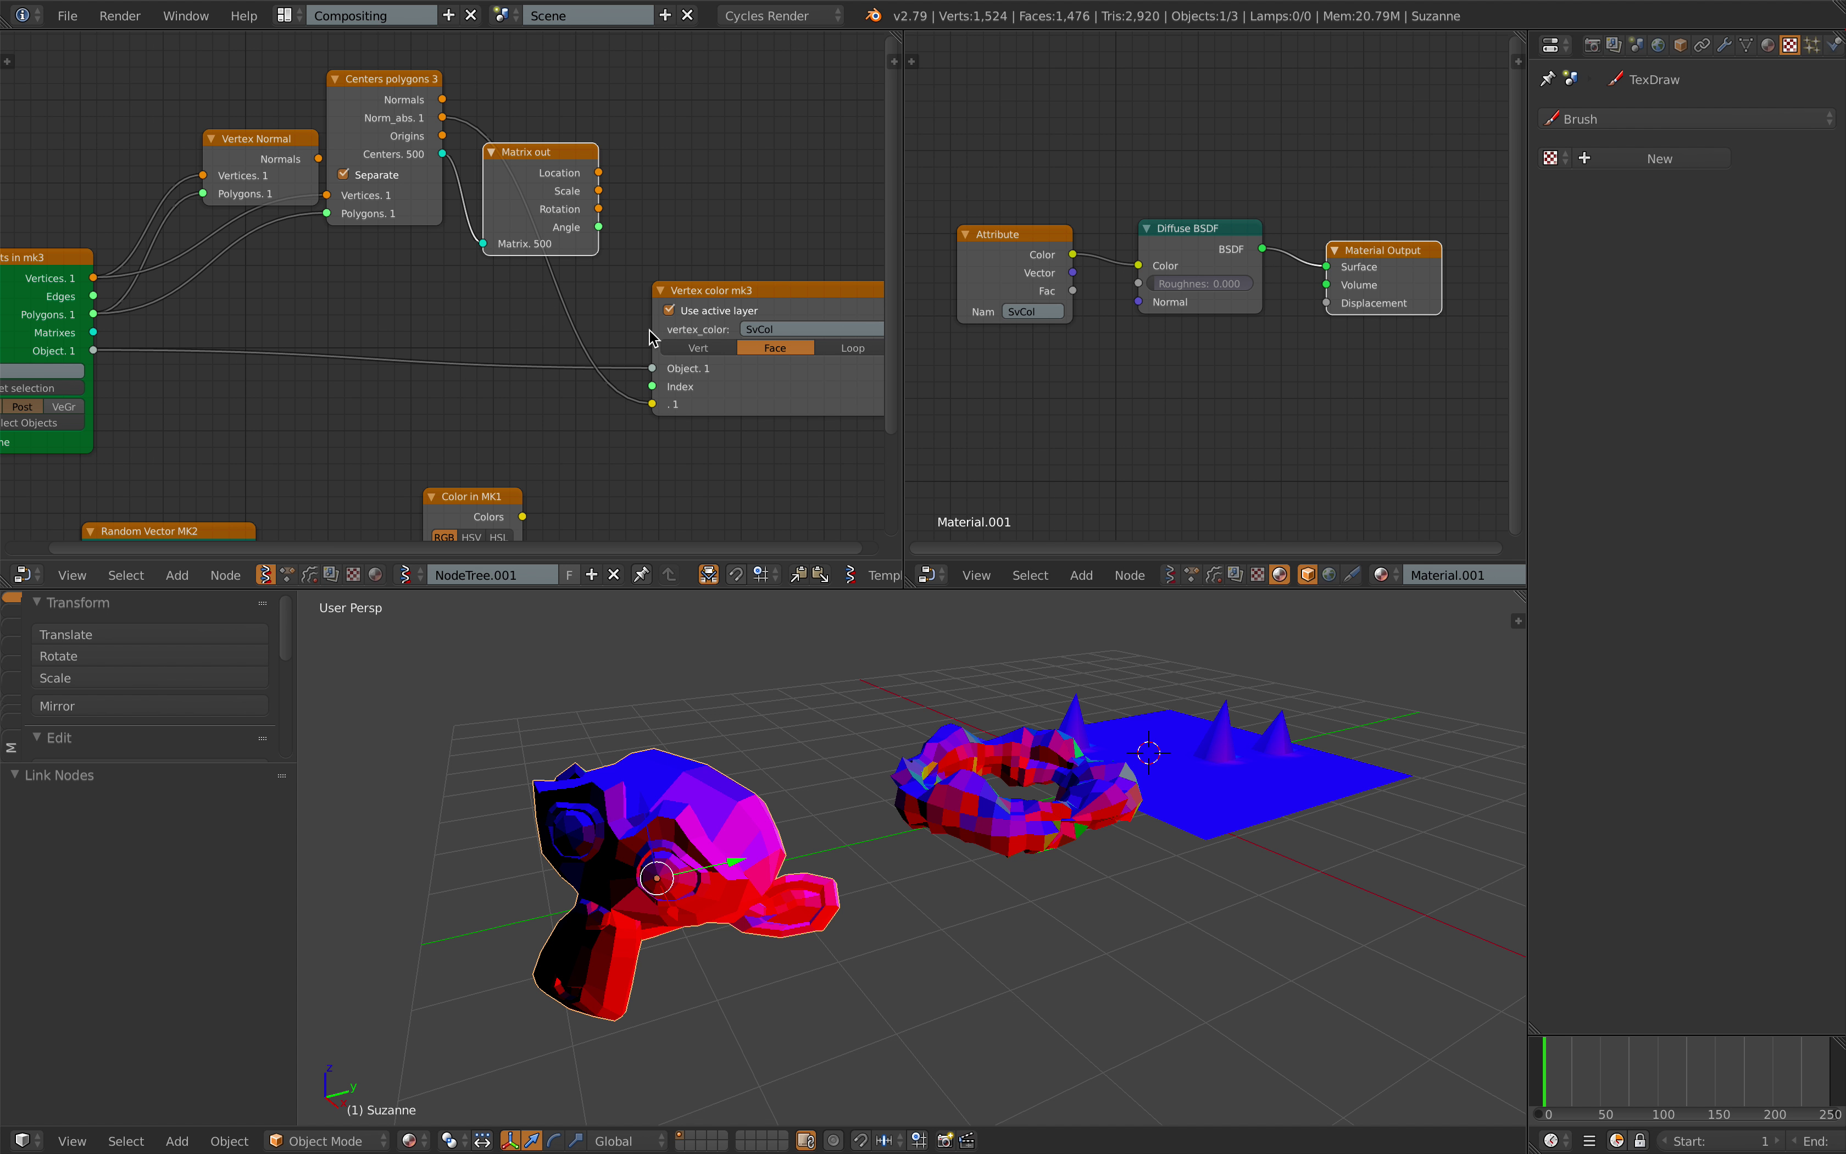
left_click_drag(599, 172, 625, 259)
left_click_drag(655, 405, 652, 404)
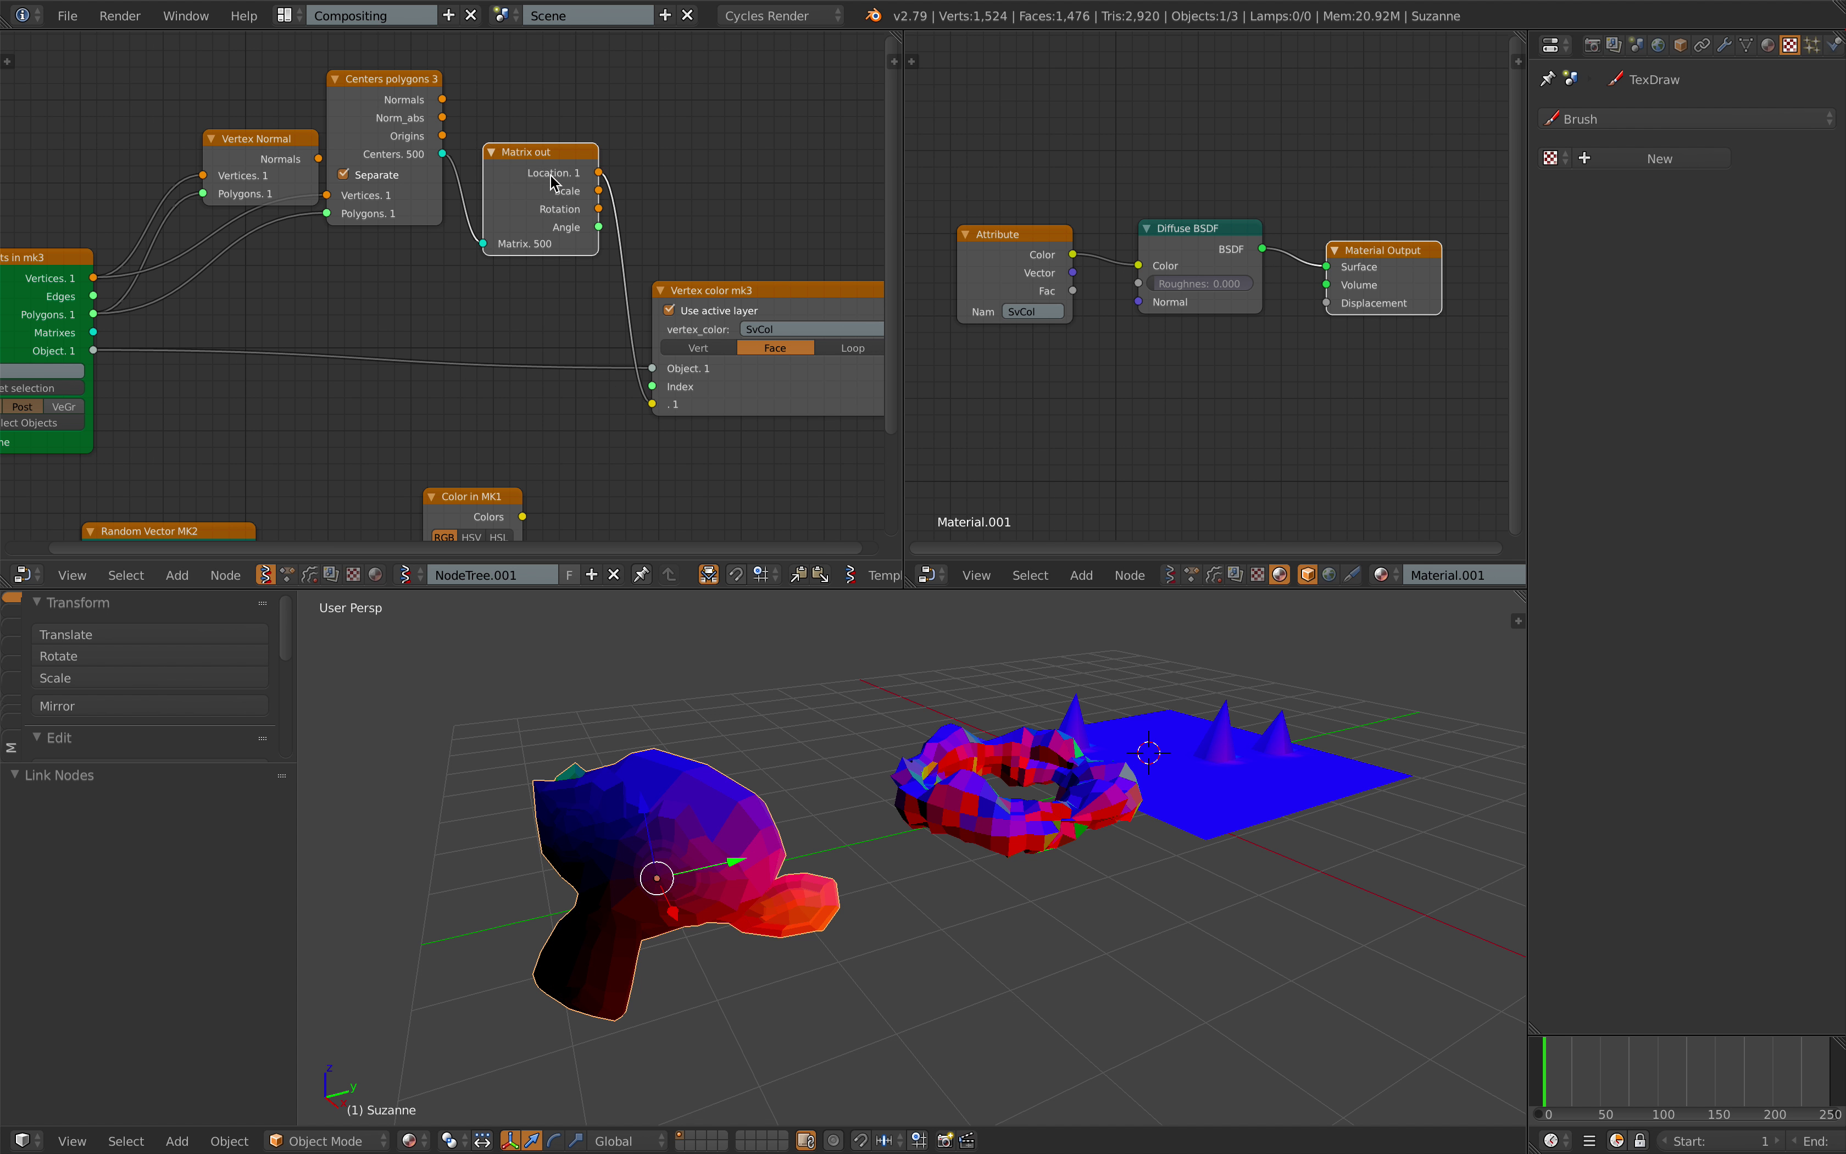
left_click_drag(543, 151, 547, 140)
- Compare Vert and Face colouring on the monkey, keep Face and save over the blend file
left_click(712, 345)
left_click(745, 347)
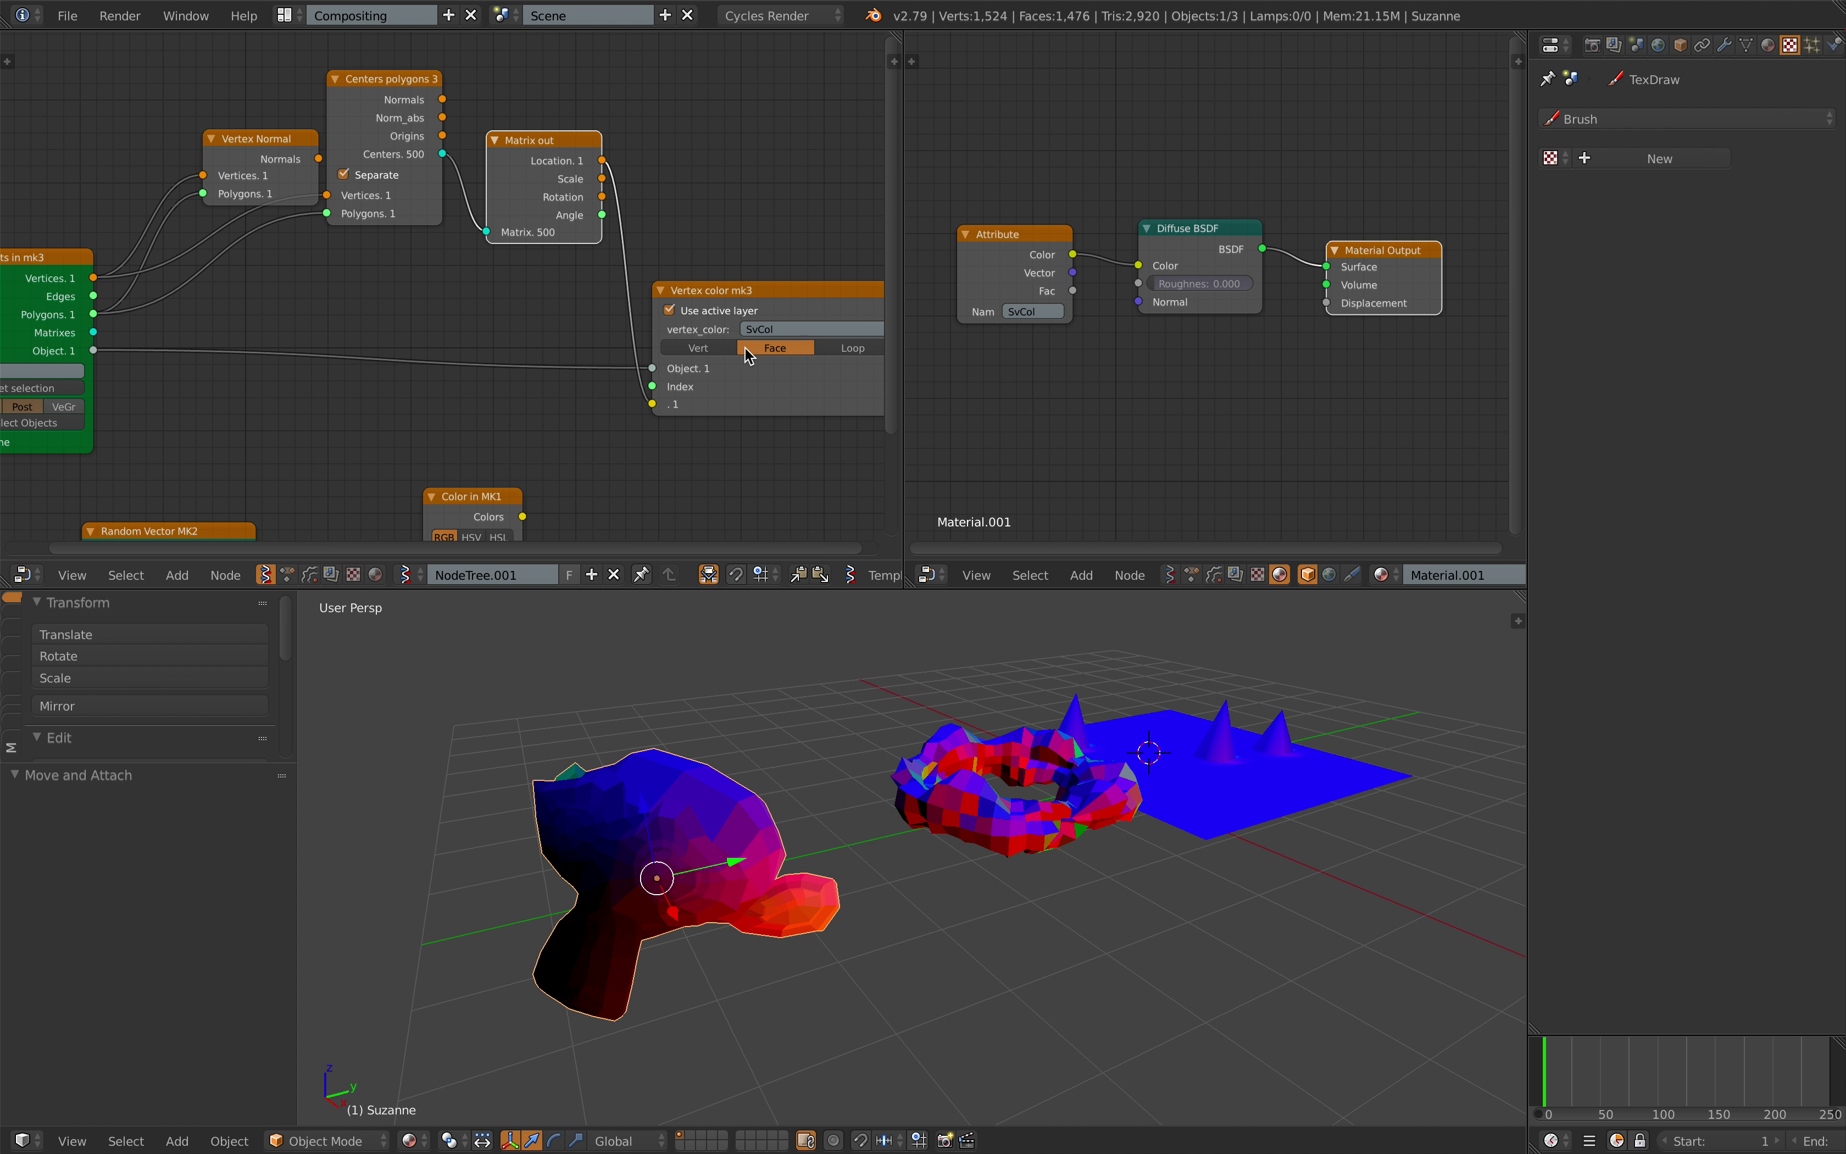
left_click(719, 347)
left_click(753, 351)
middle_click_drag(725, 744, 649, 878)
key("ctrl+s")
left_click(678, 851)
- Select the torus and move the Vertex Normal and Objects in mk3 nodes away from the Centers polygons 3 node
right_click(821, 826)
middle_click_drag(821, 826, 834, 826)
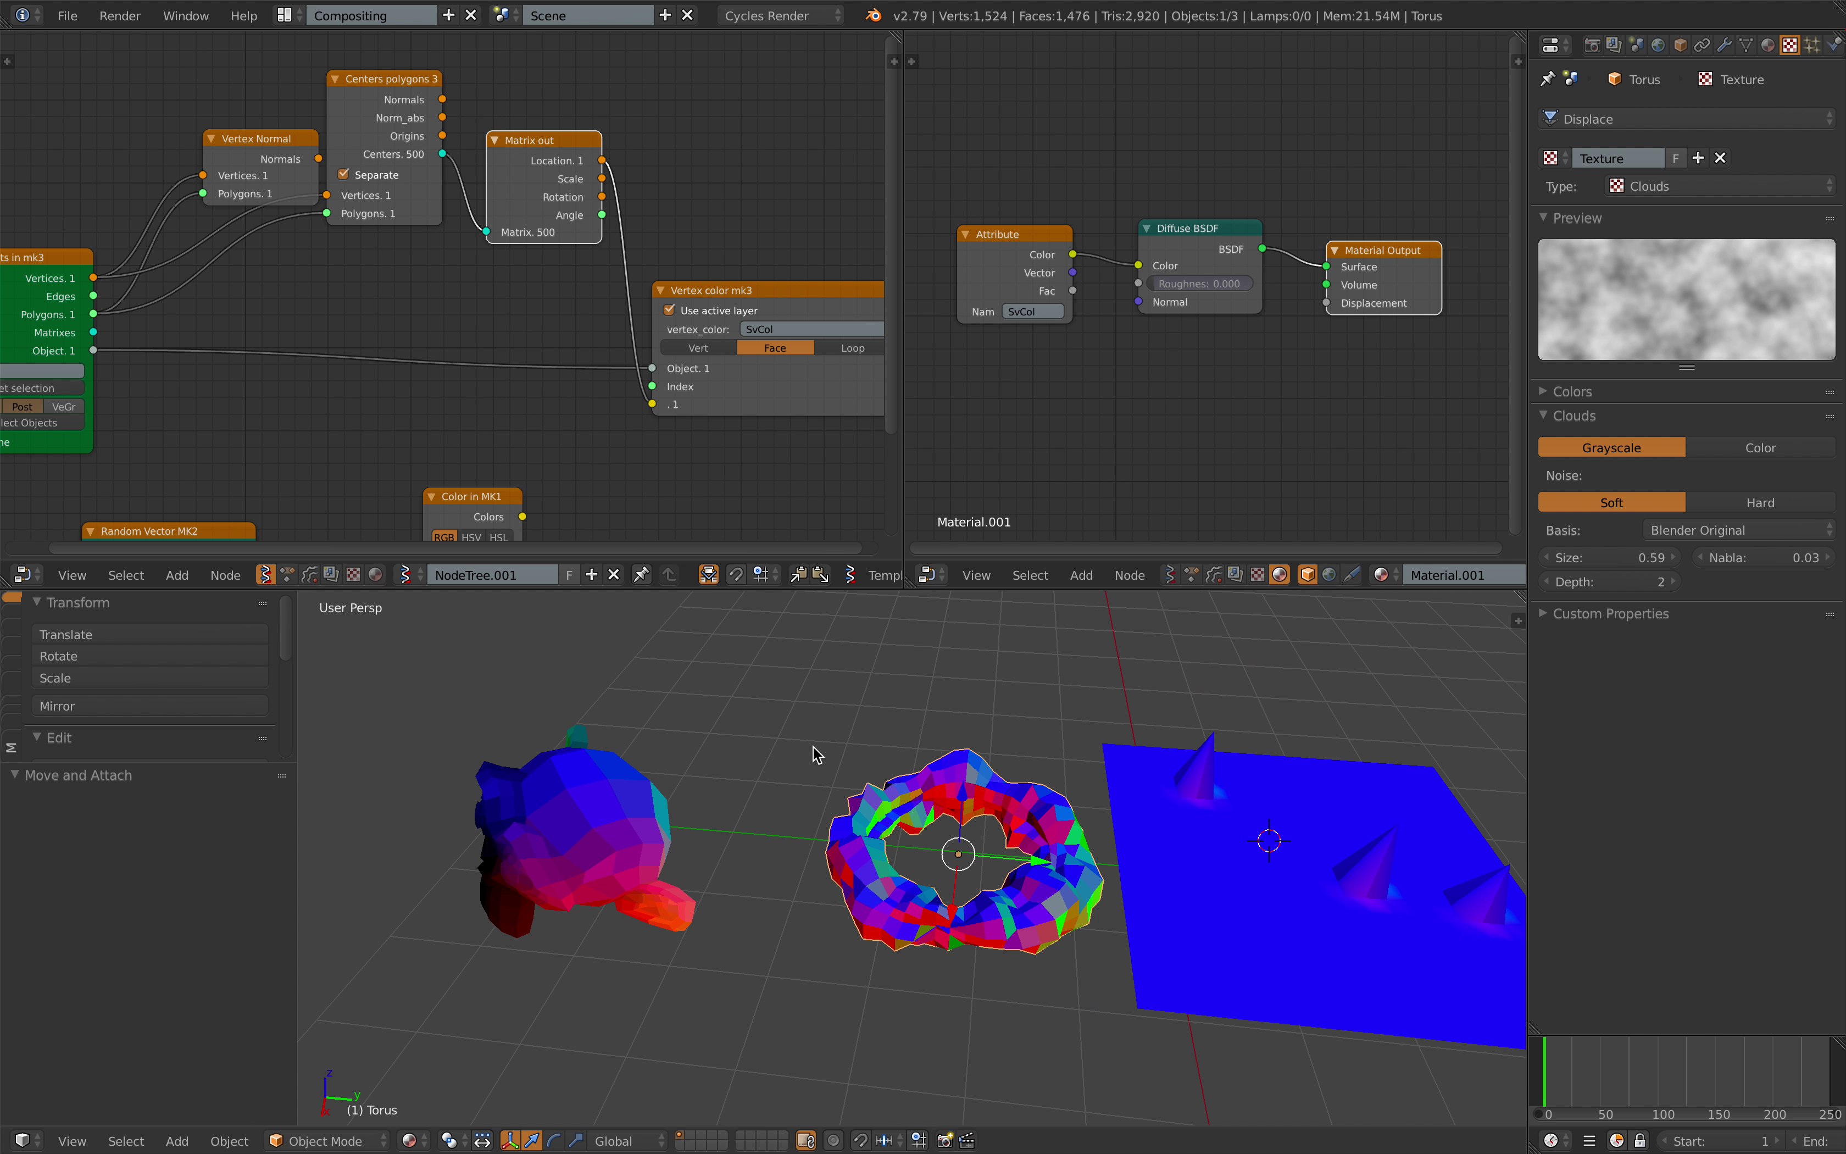
middle_click_drag(792, 710, 809, 699)
scroll(338, 260, "down", 1)
middle_click_drag(338, 260, 381, 263)
left_click_drag(301, 149, 226, 140)
middle_click_drag(249, 168, 267, 140)
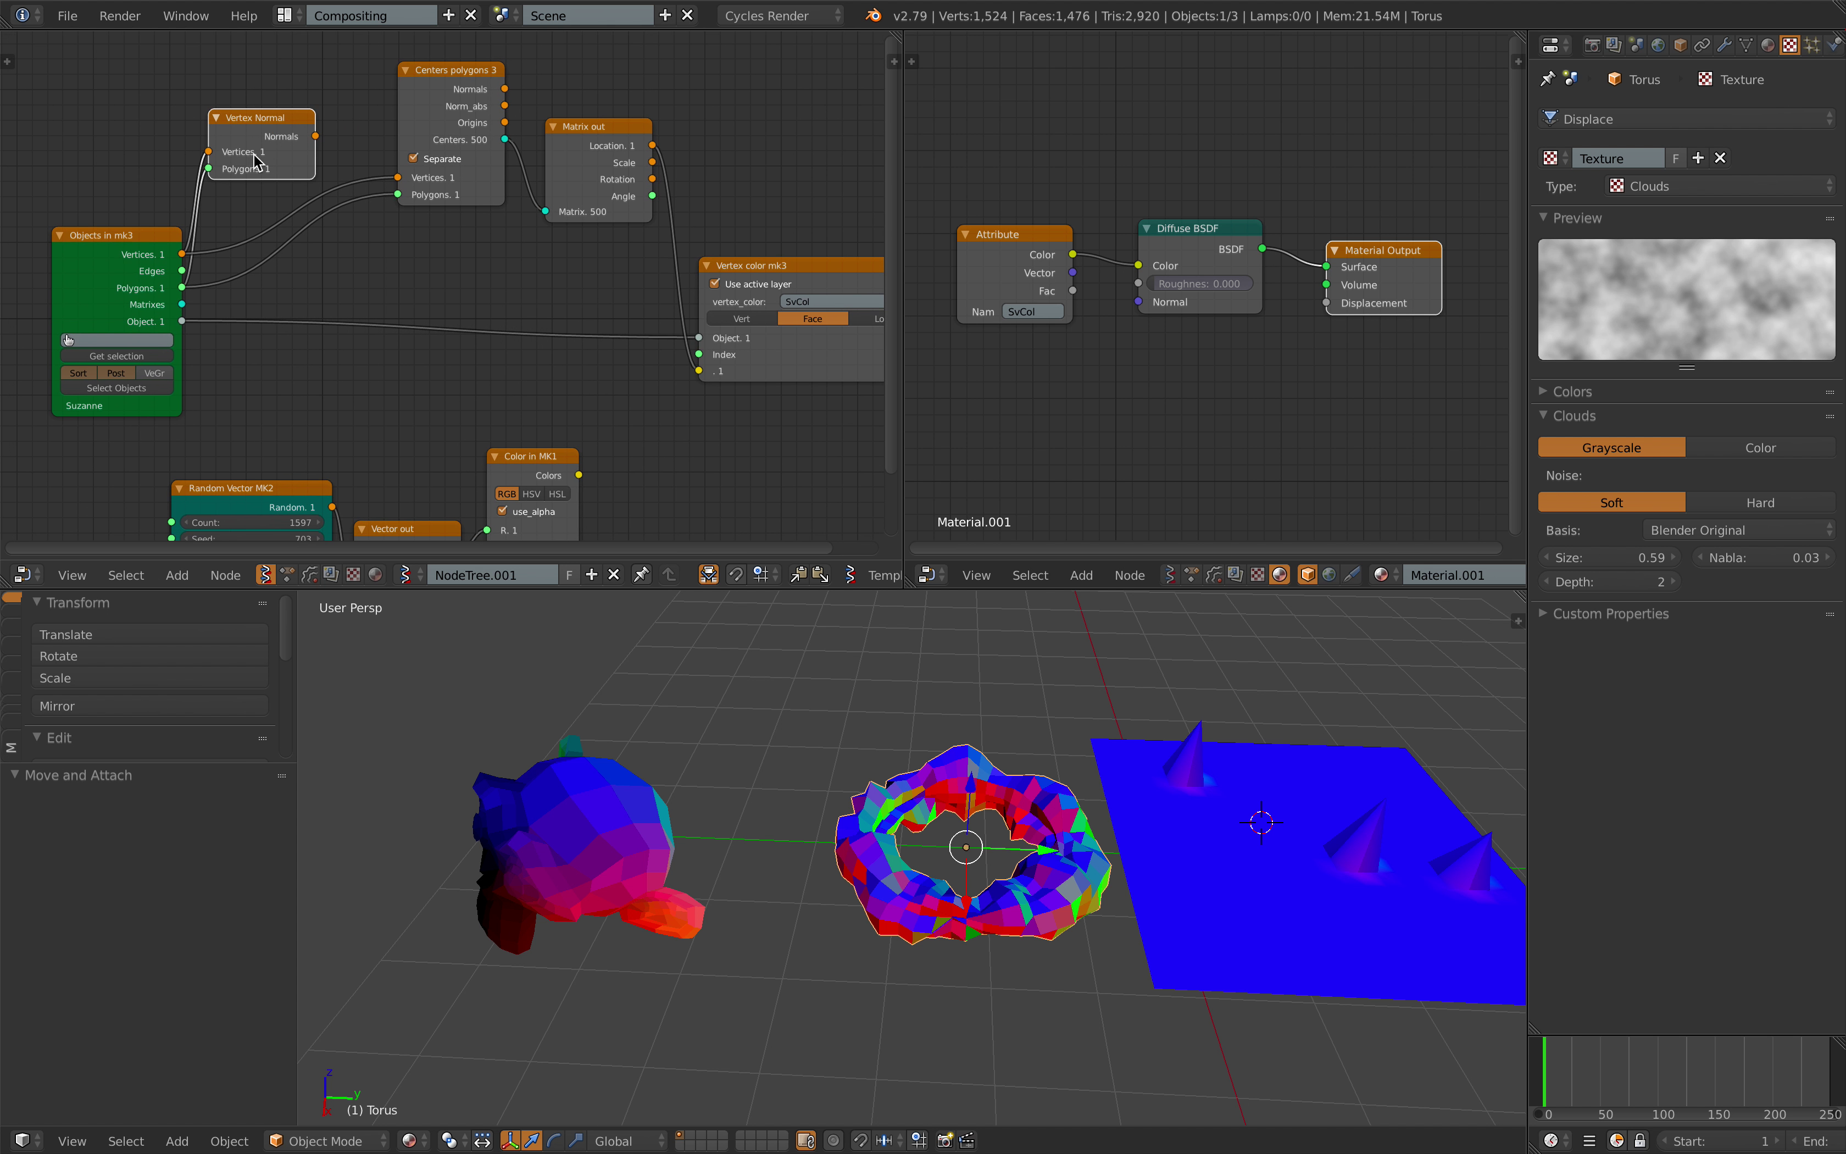
left_click_drag(140, 246, 83, 249)
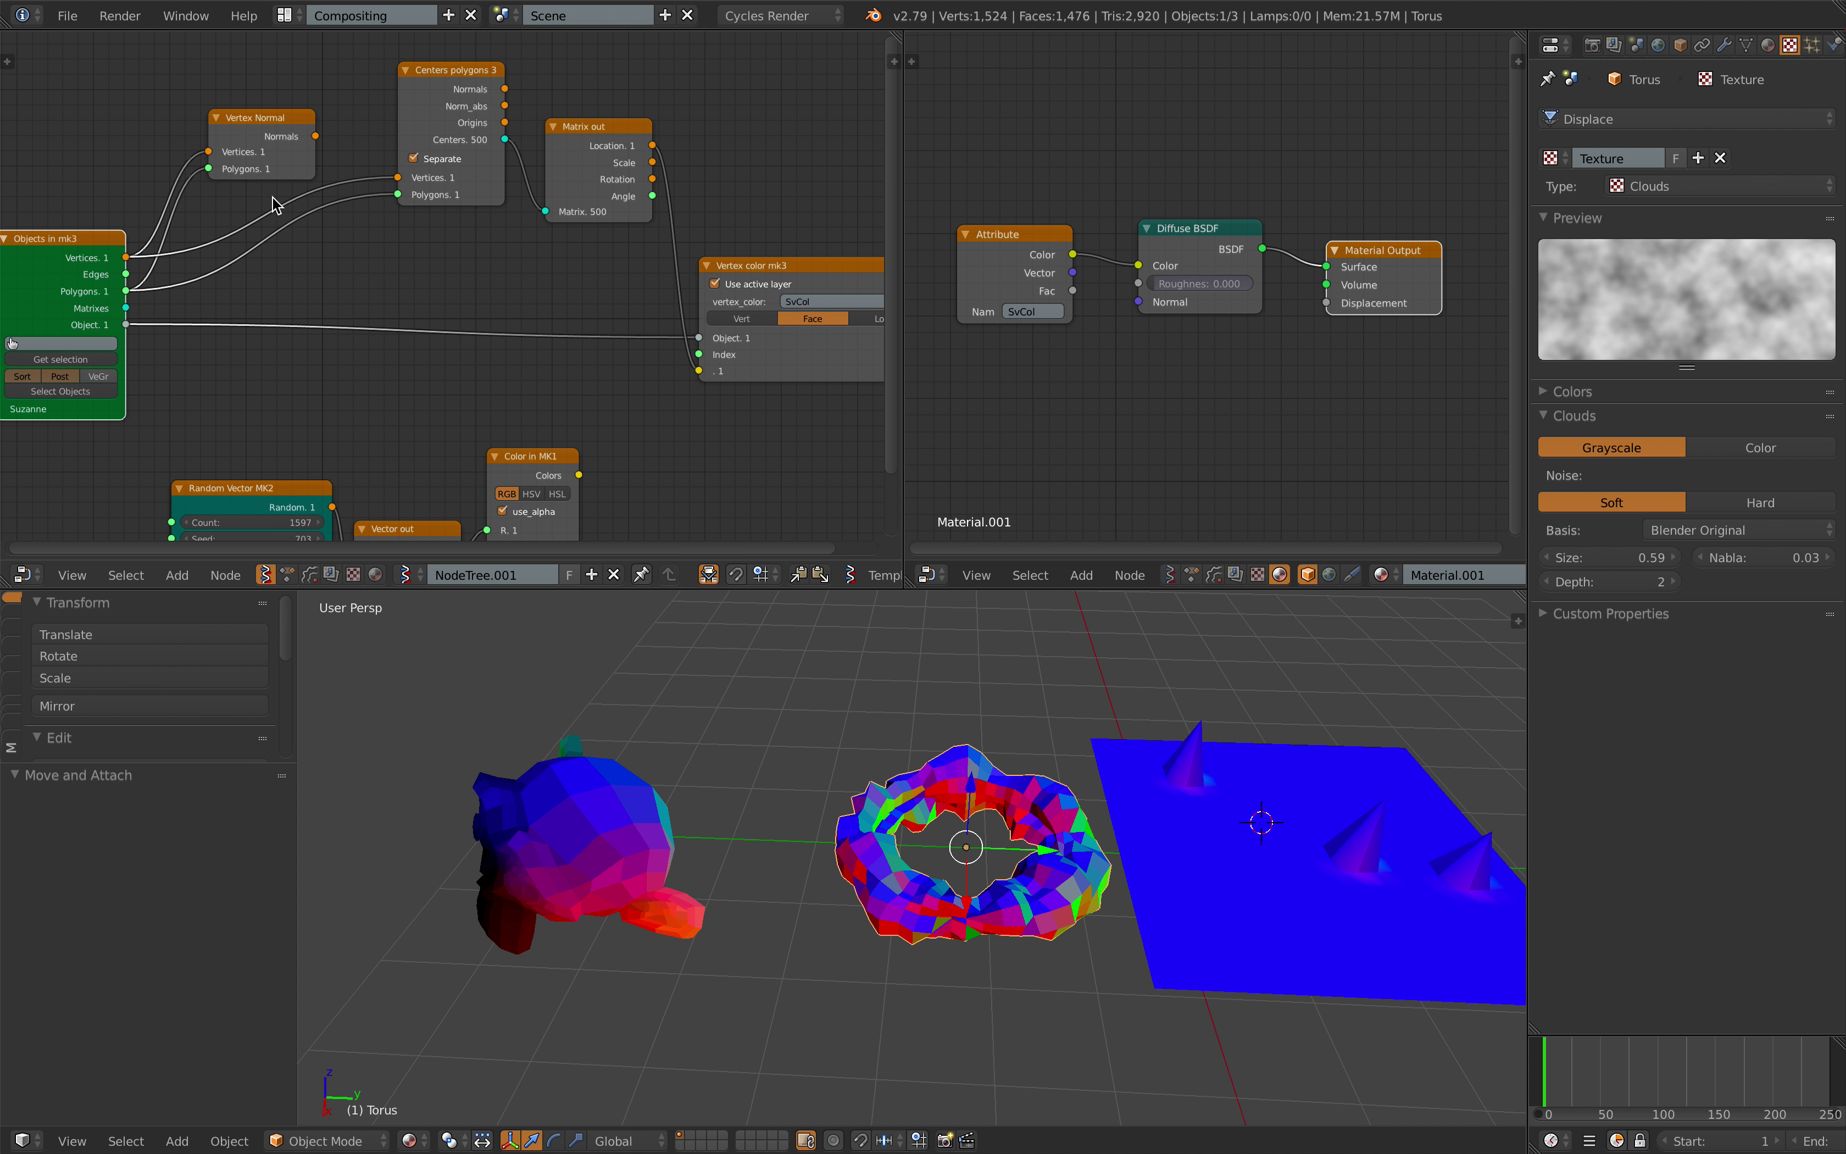
- Load the torus into the Objects in mk3 node and deselect all objects
left_click(114, 361)
middle_click_drag(976, 852, 979, 877)
key("a")
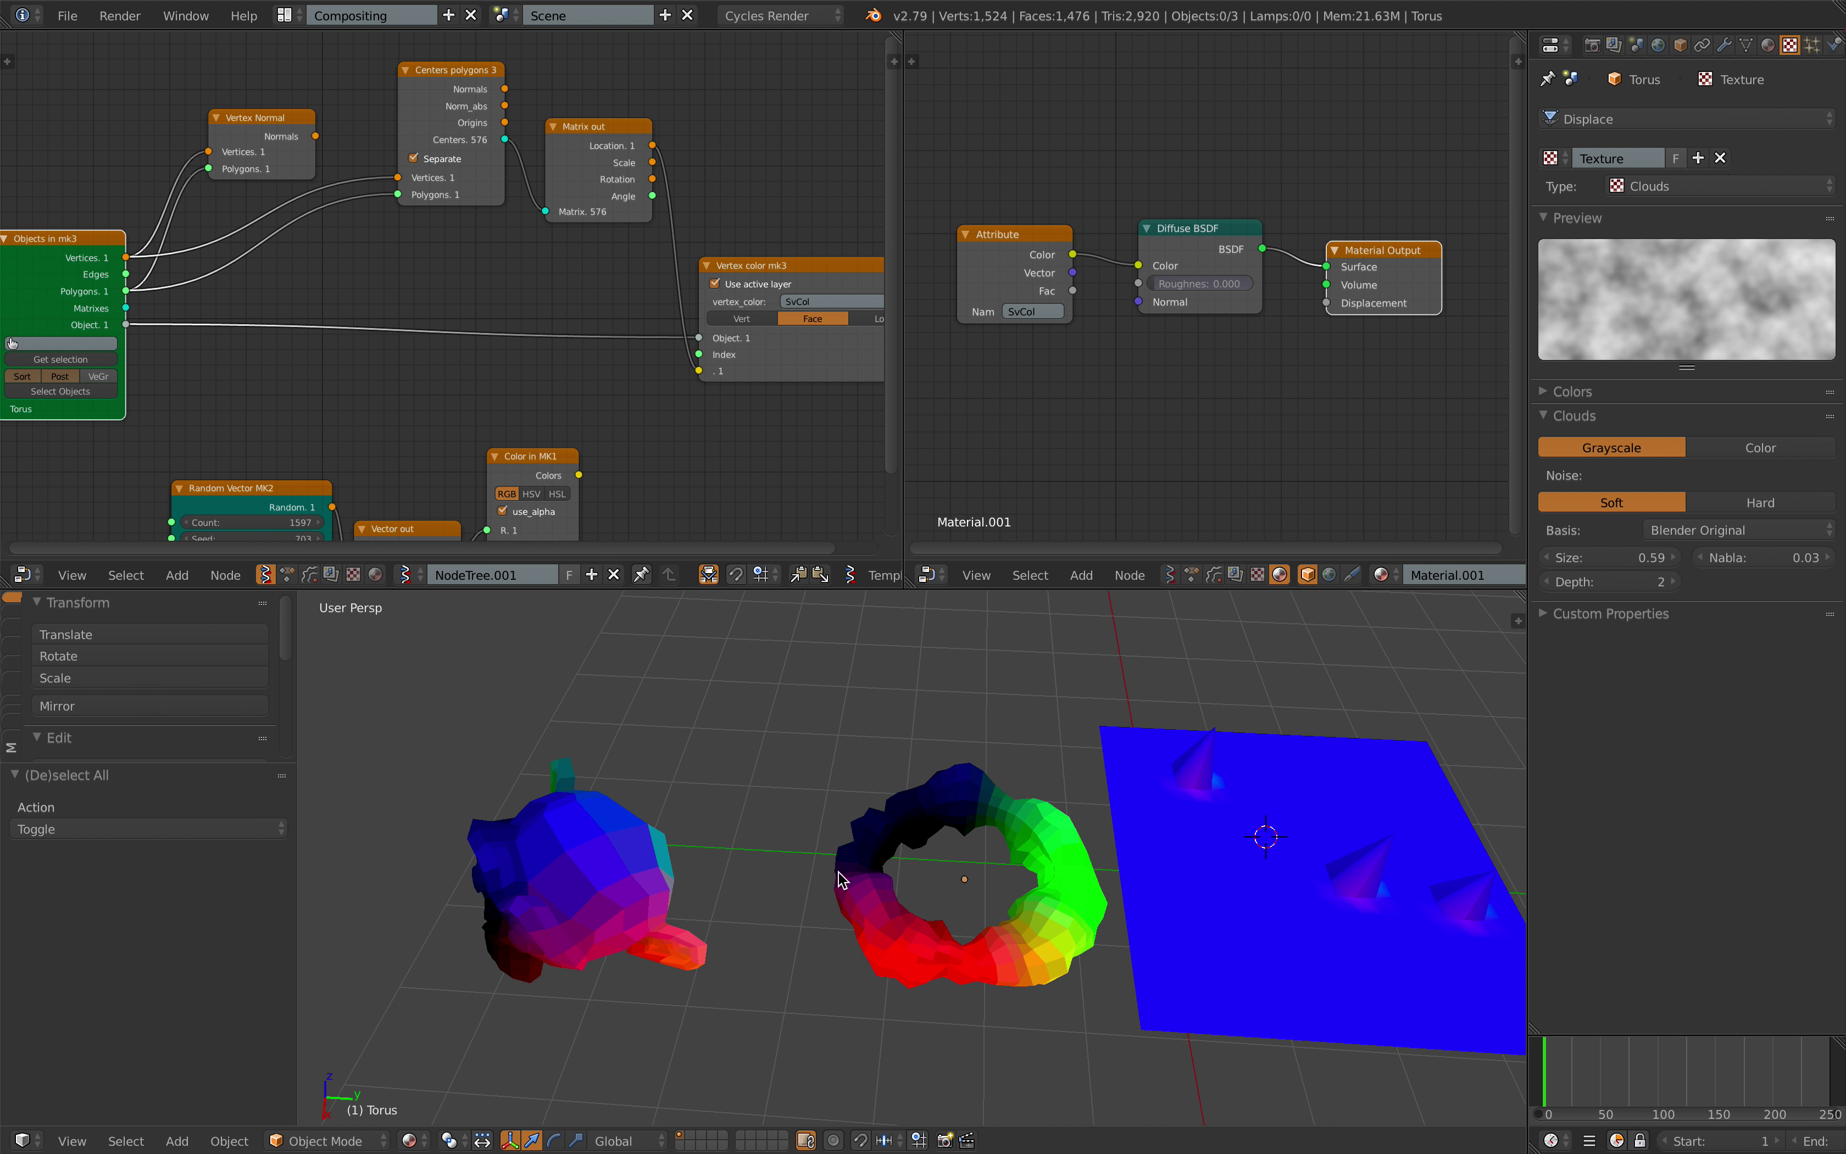
- Select the monkey and trackball-rotate it by about -29.8° and 39°
right_click(658, 891)
key("r")
key("r")
left_click(870, 960)
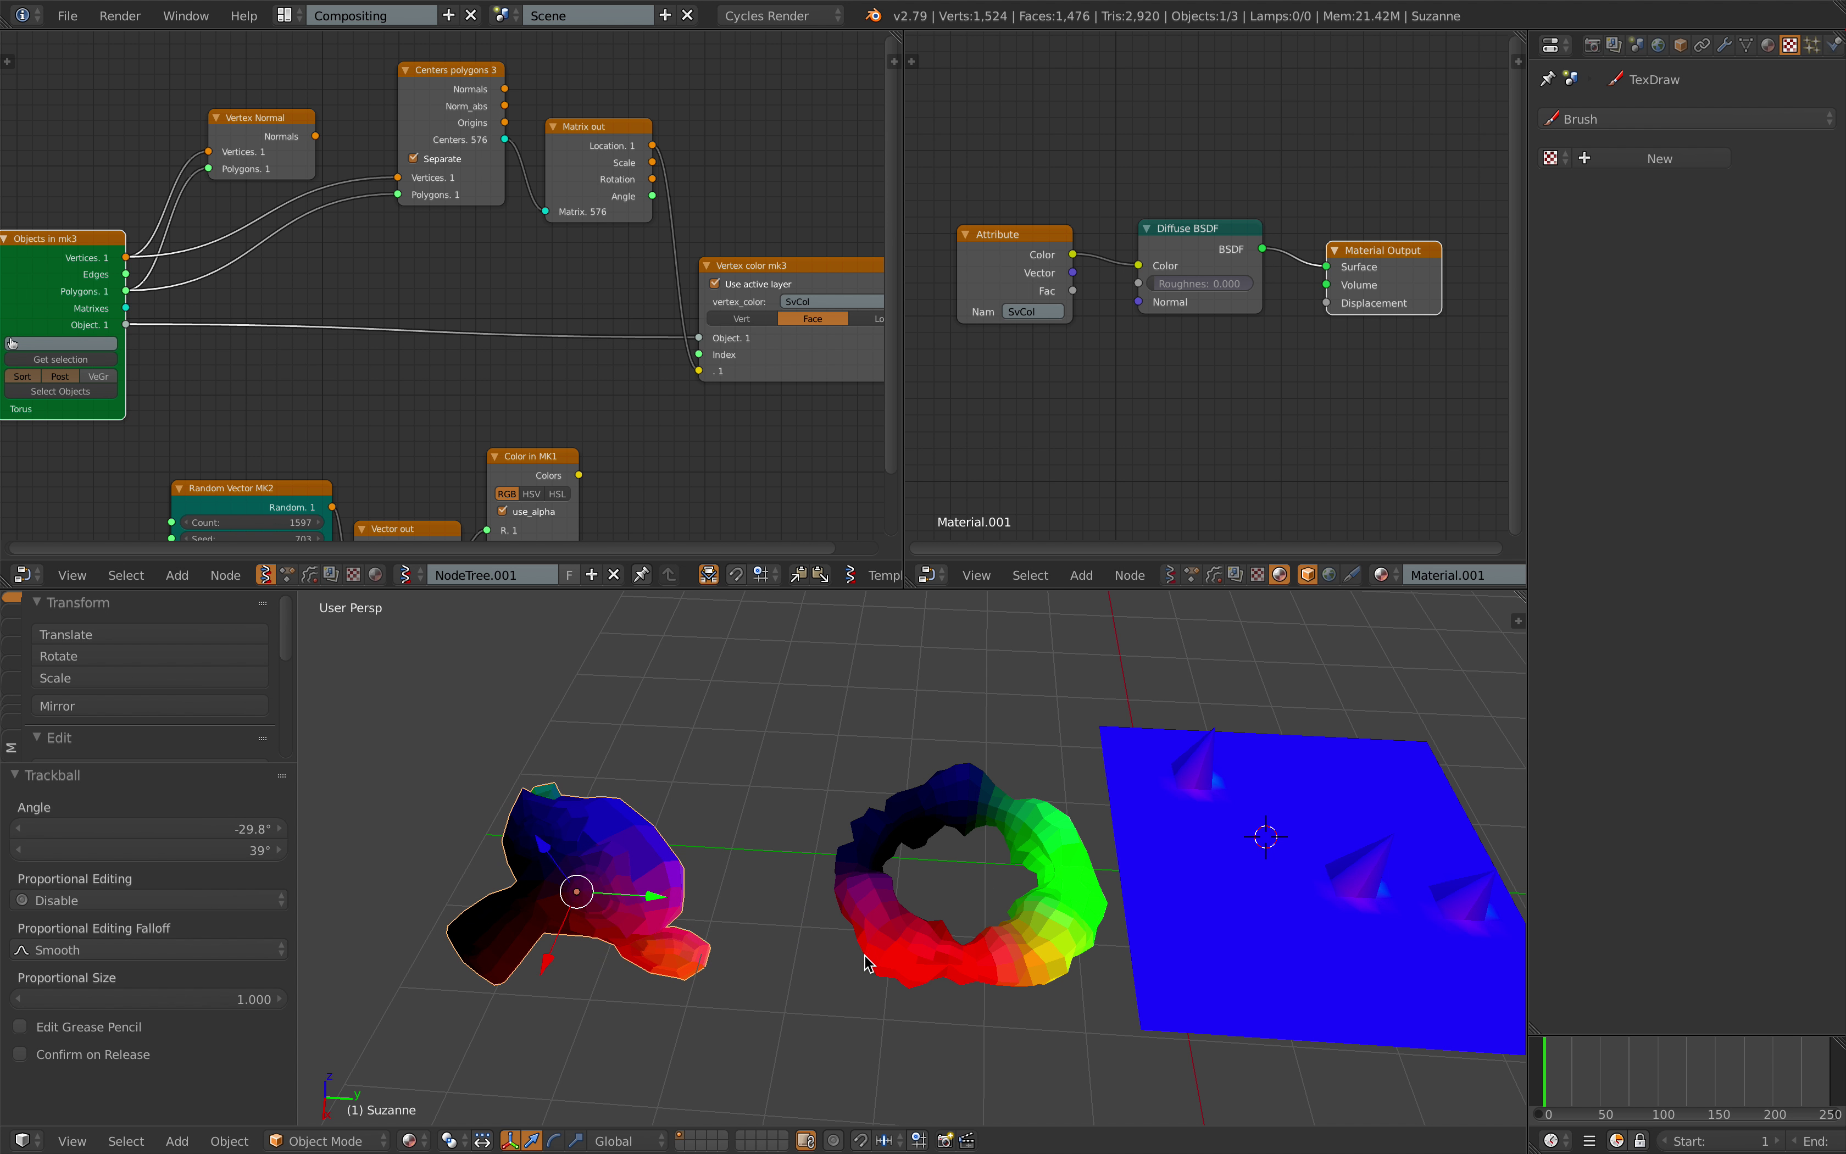
- Rotate and trackball-rotate the monkey further, finishing with a rotation of about -46°, and scale it by about 1.086
key("r")
left_click(916, 1001)
key("r")
key("r")
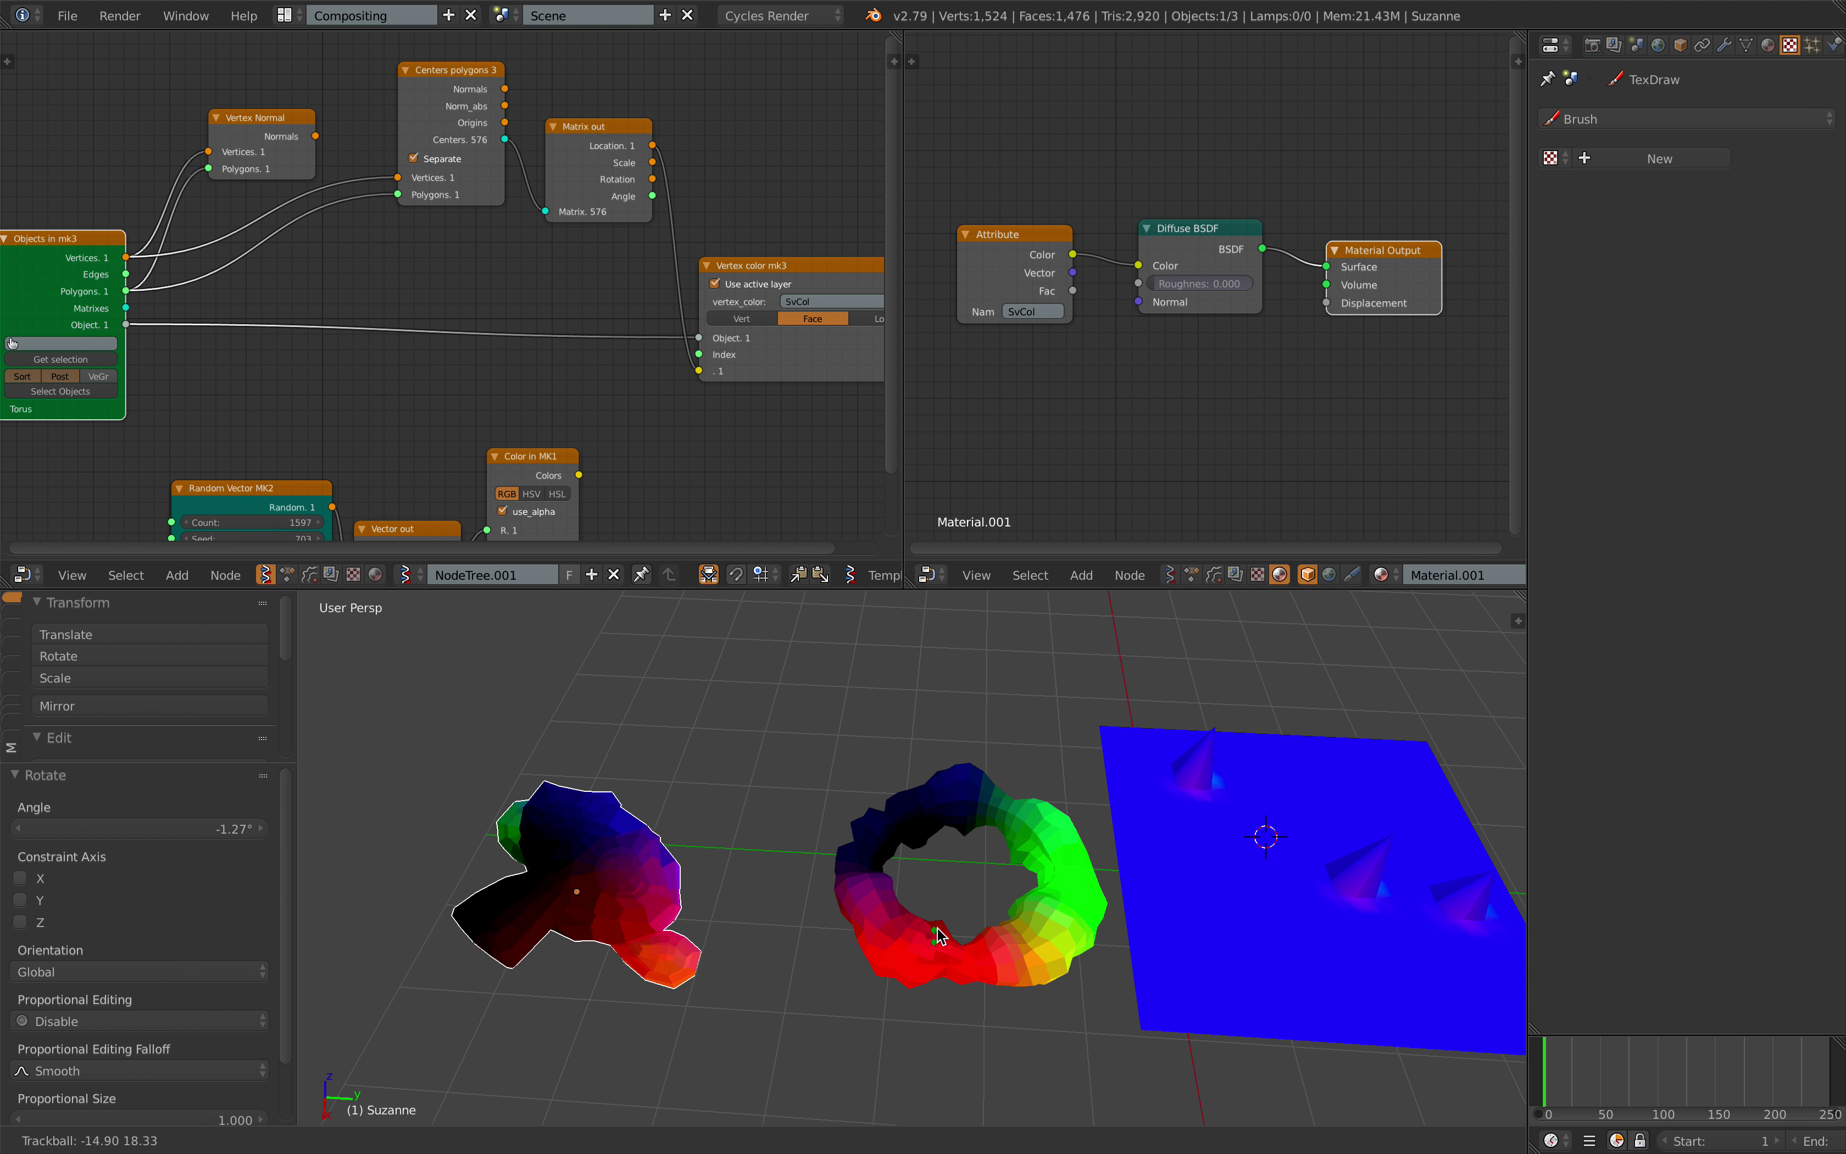
left_click(940, 987)
key("r")
left_click(830, 767)
key("s")
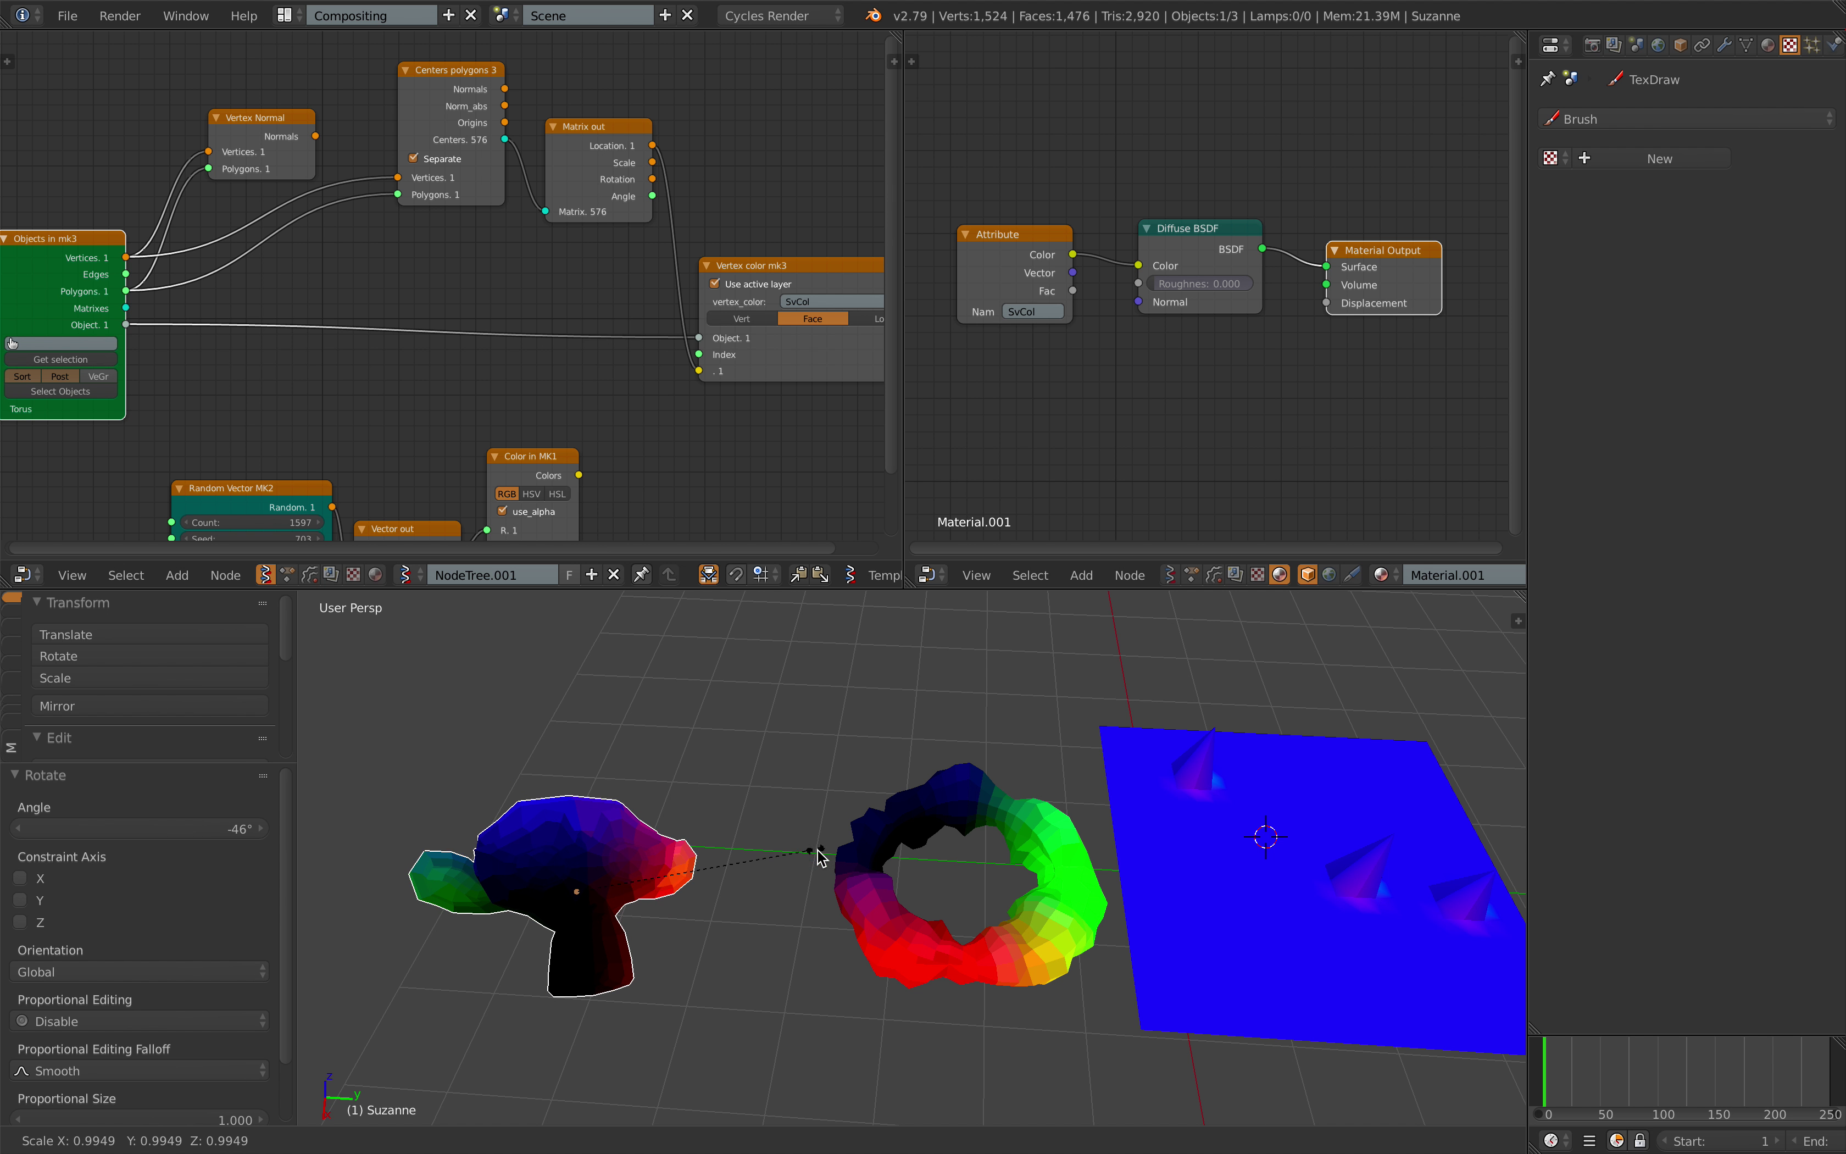
left_click(845, 873)
- Move the torus by about 0.016, -0.493 and 0.014 on X, Y and Z, and select the grid
right_click(884, 865)
key("g")
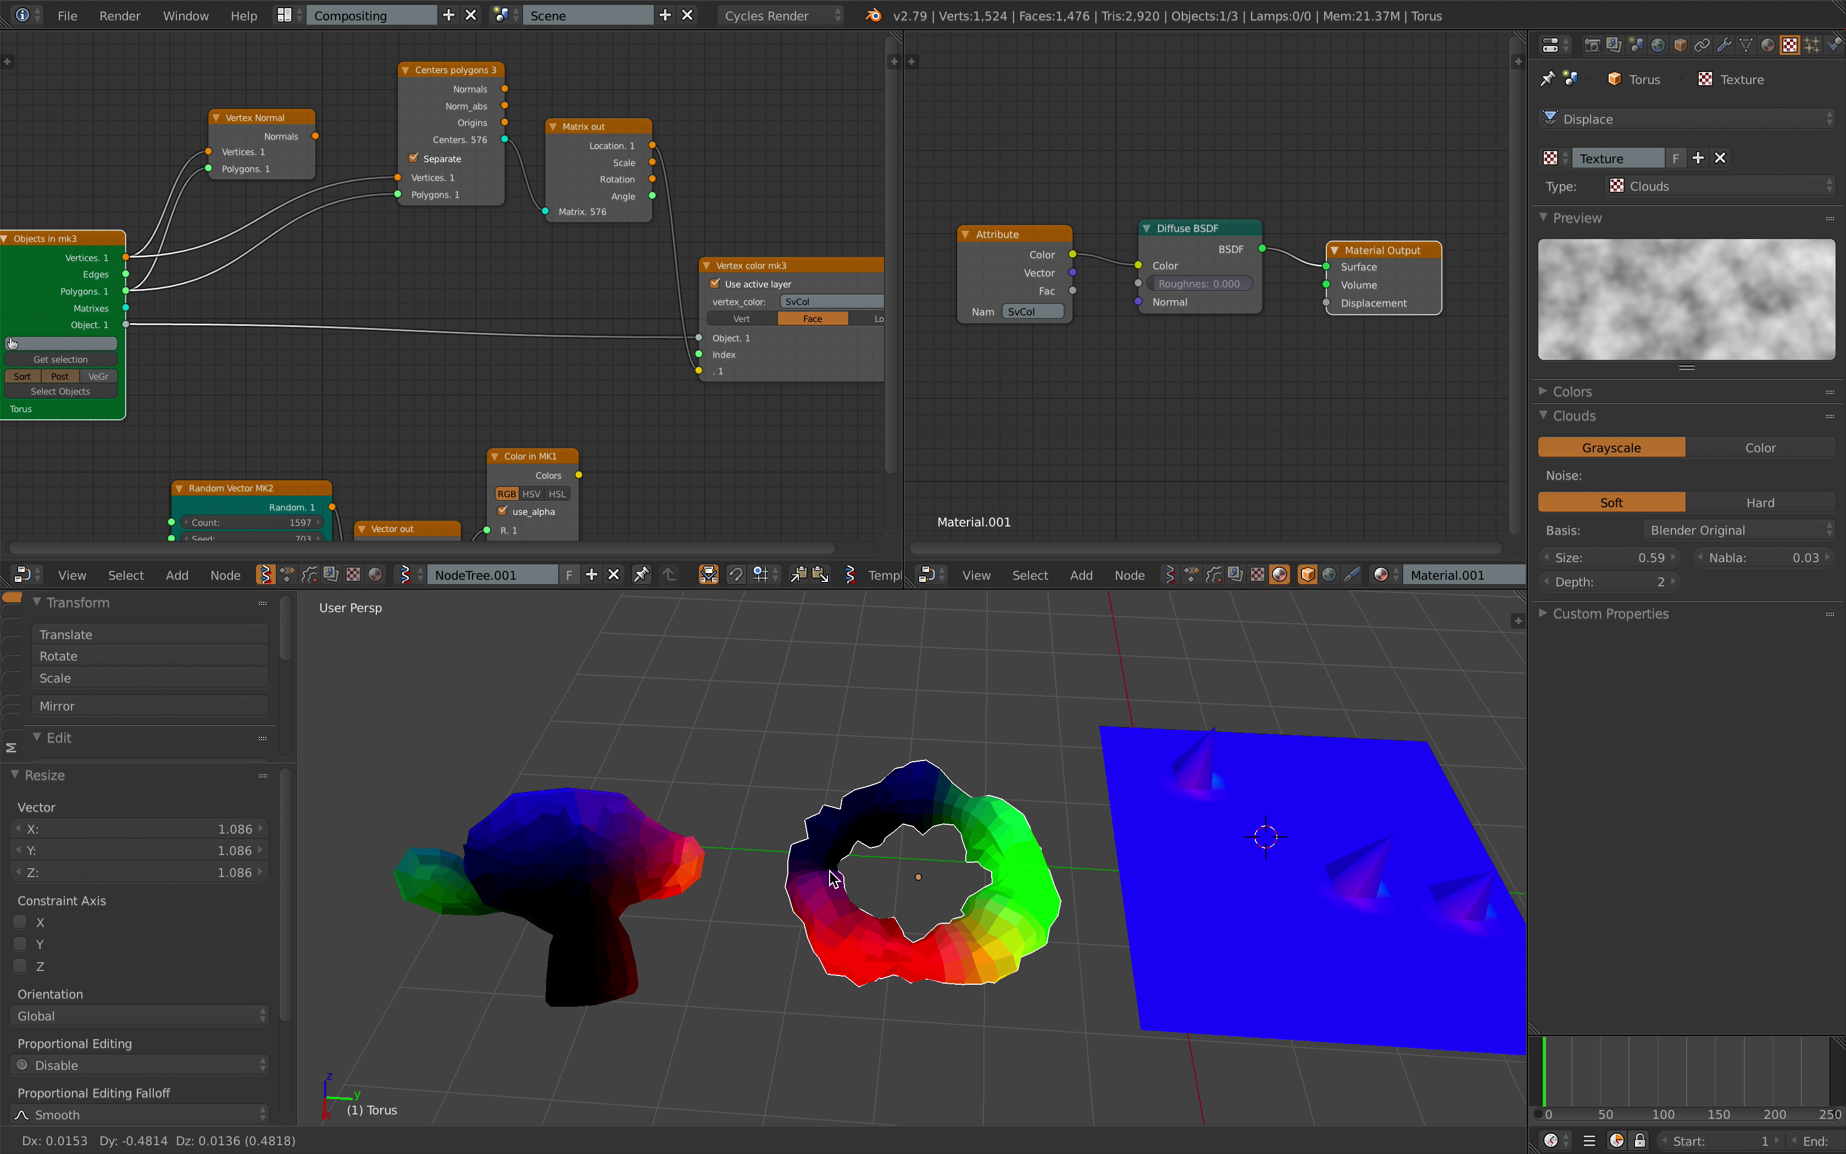
left_click(834, 872)
right_click(1131, 888)
middle_click_drag(1111, 886, 1090, 874, "shift")
scroll(389, 348, "down", 2)
- Nudge the Objects in mk3 and Vertex color mk3 nodes to tidy the node tree layout
middle_click_drag(300, 344, 337, 333)
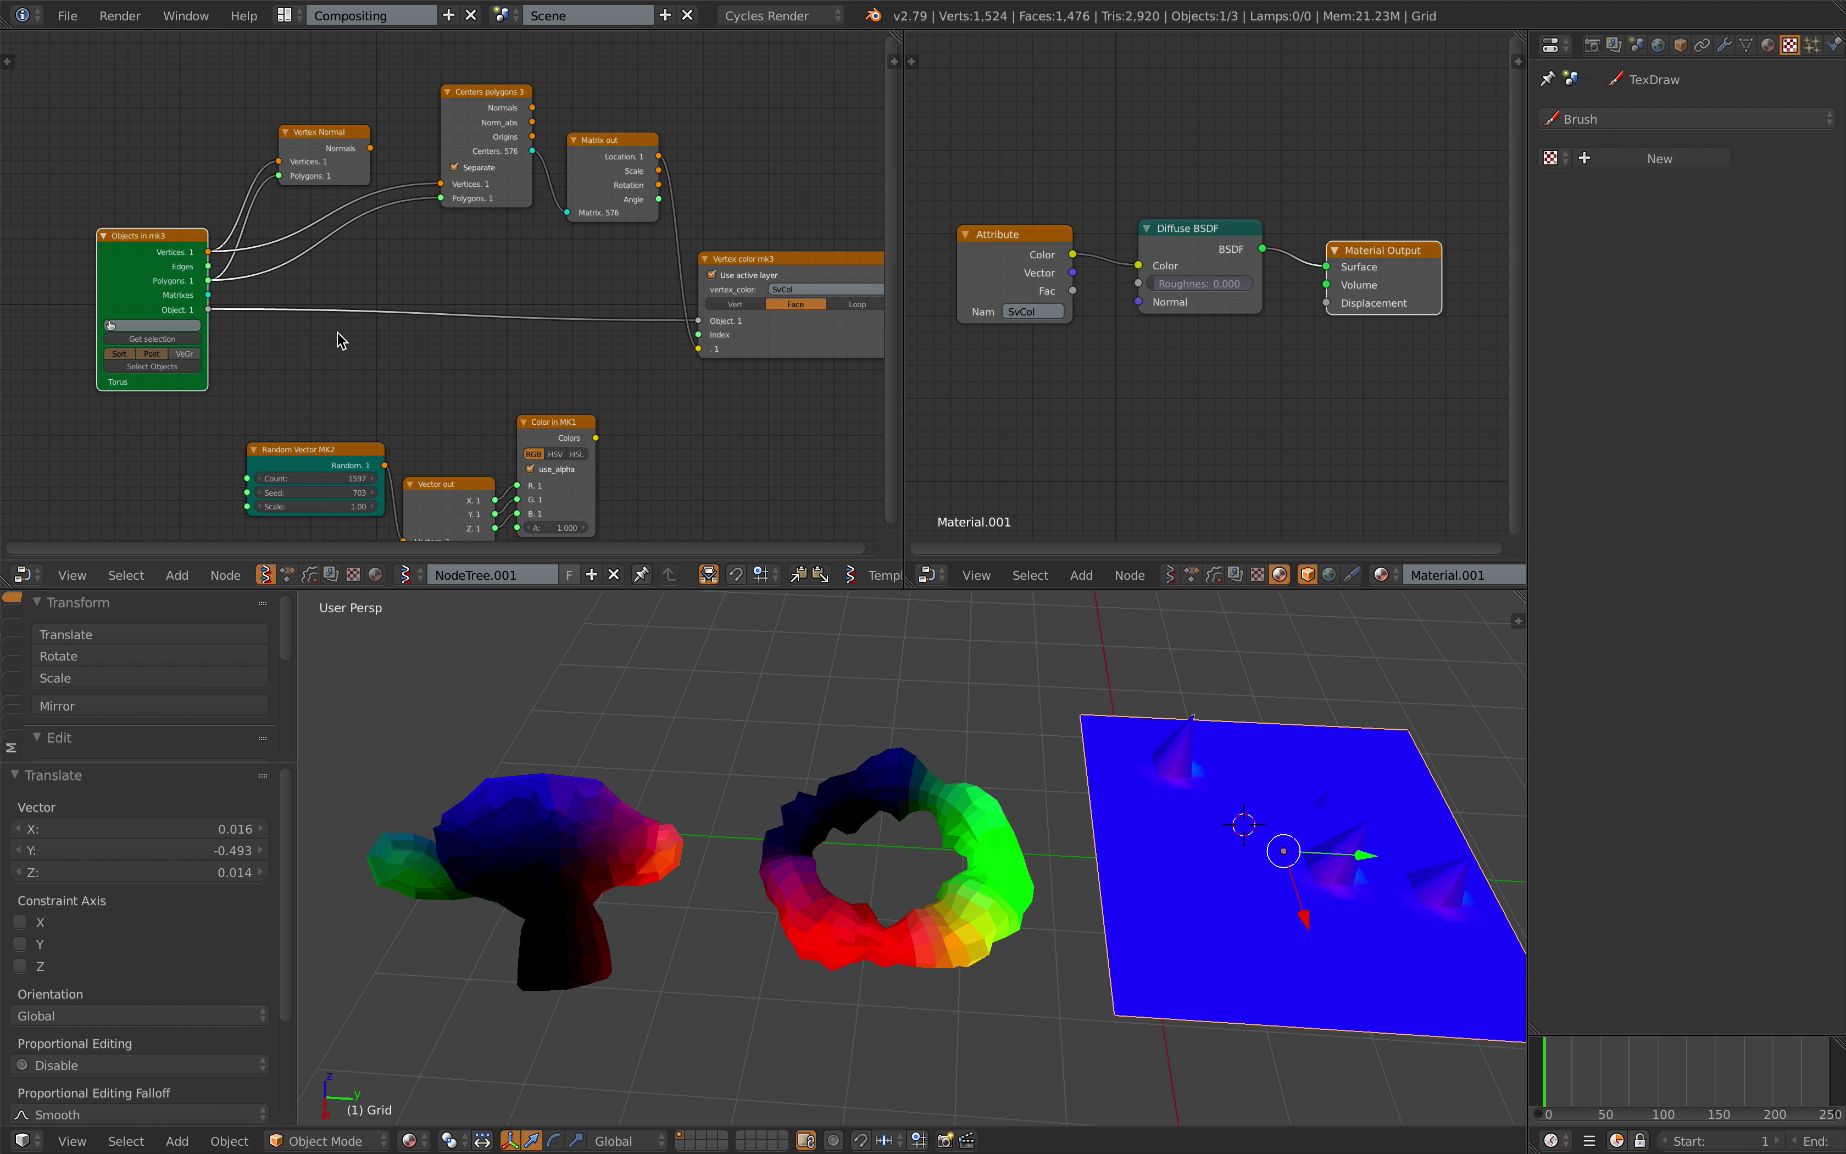
scroll(324, 306, "up", 1)
mouse_move(157, 238)
left_mouse_down()
mouse_move(144, 222)
mouse_move(159, 228)
left_mouse_up()
middle_click_drag(218, 241, 263, 272)
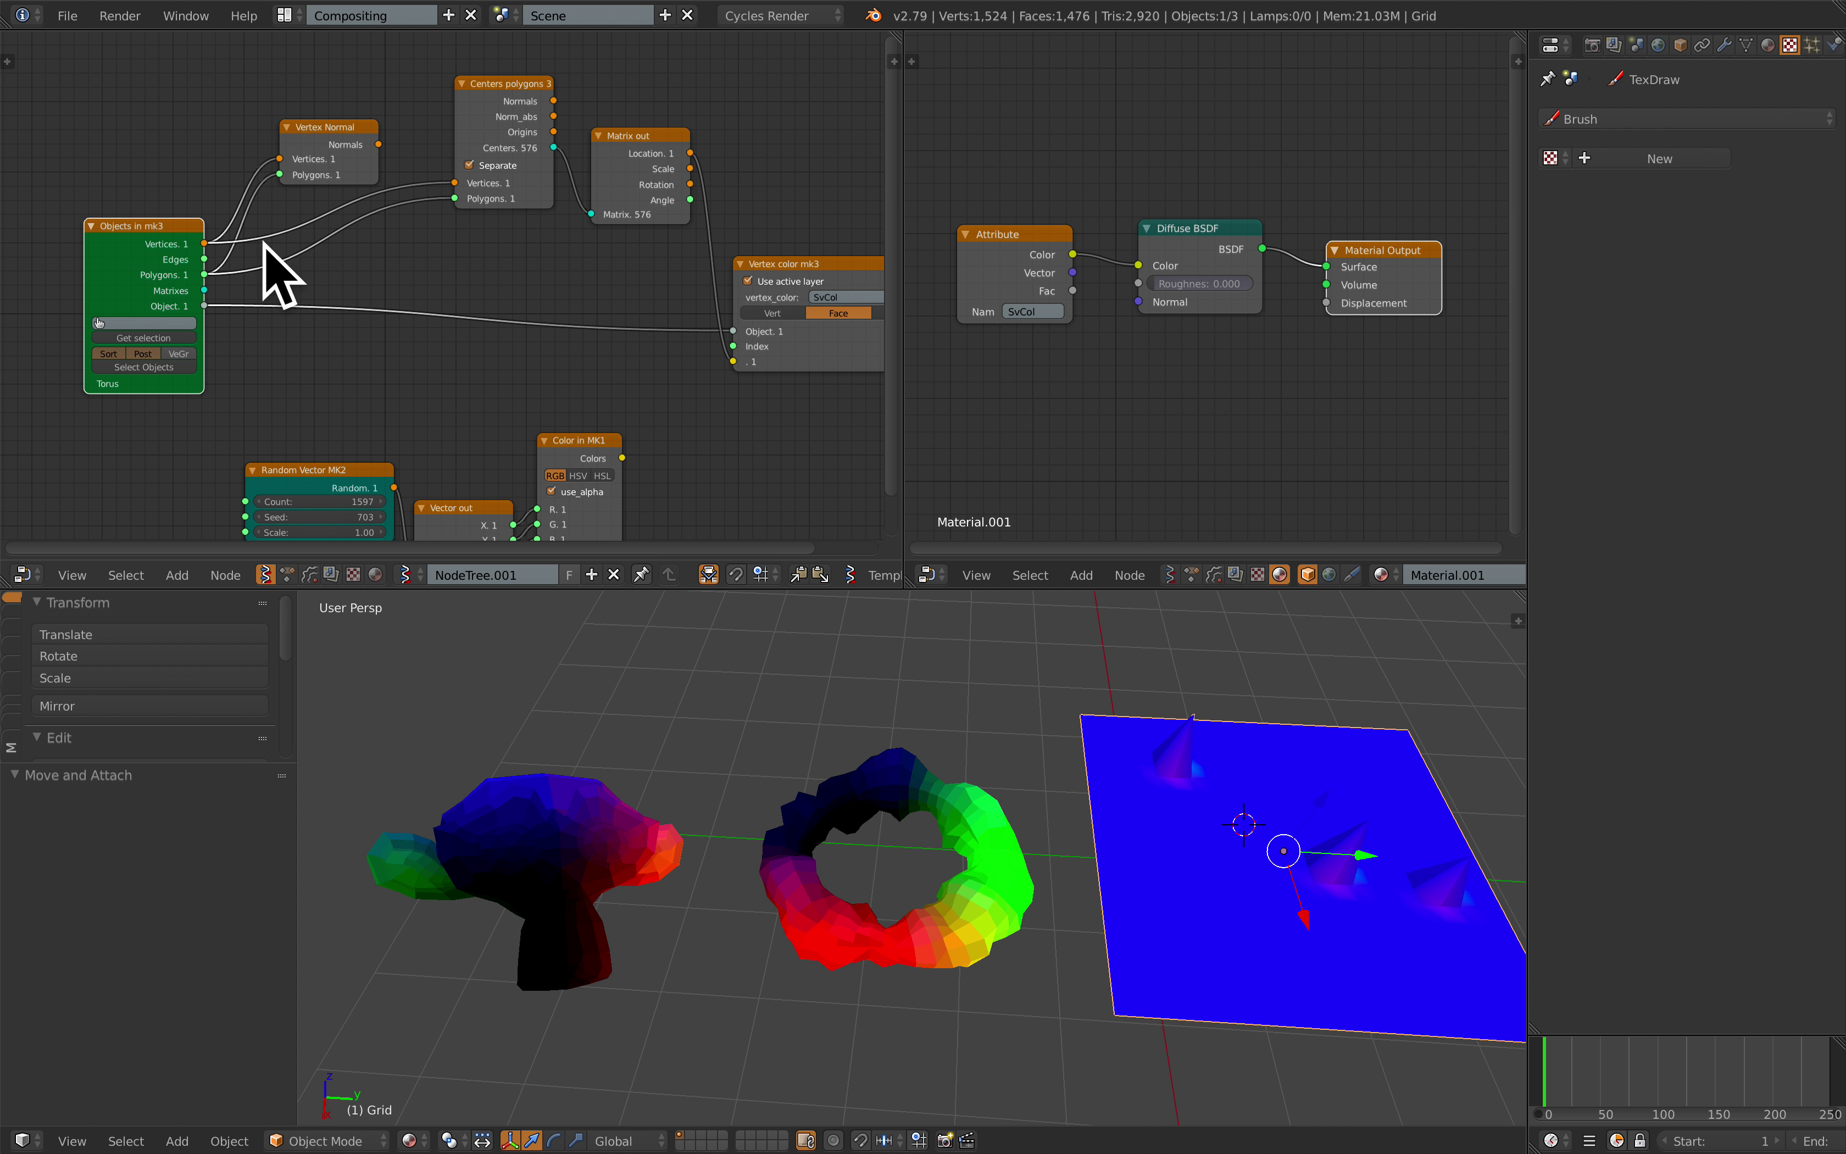
middle_click_drag(664, 351, 472, 338)
scroll(489, 324, "up", 4)
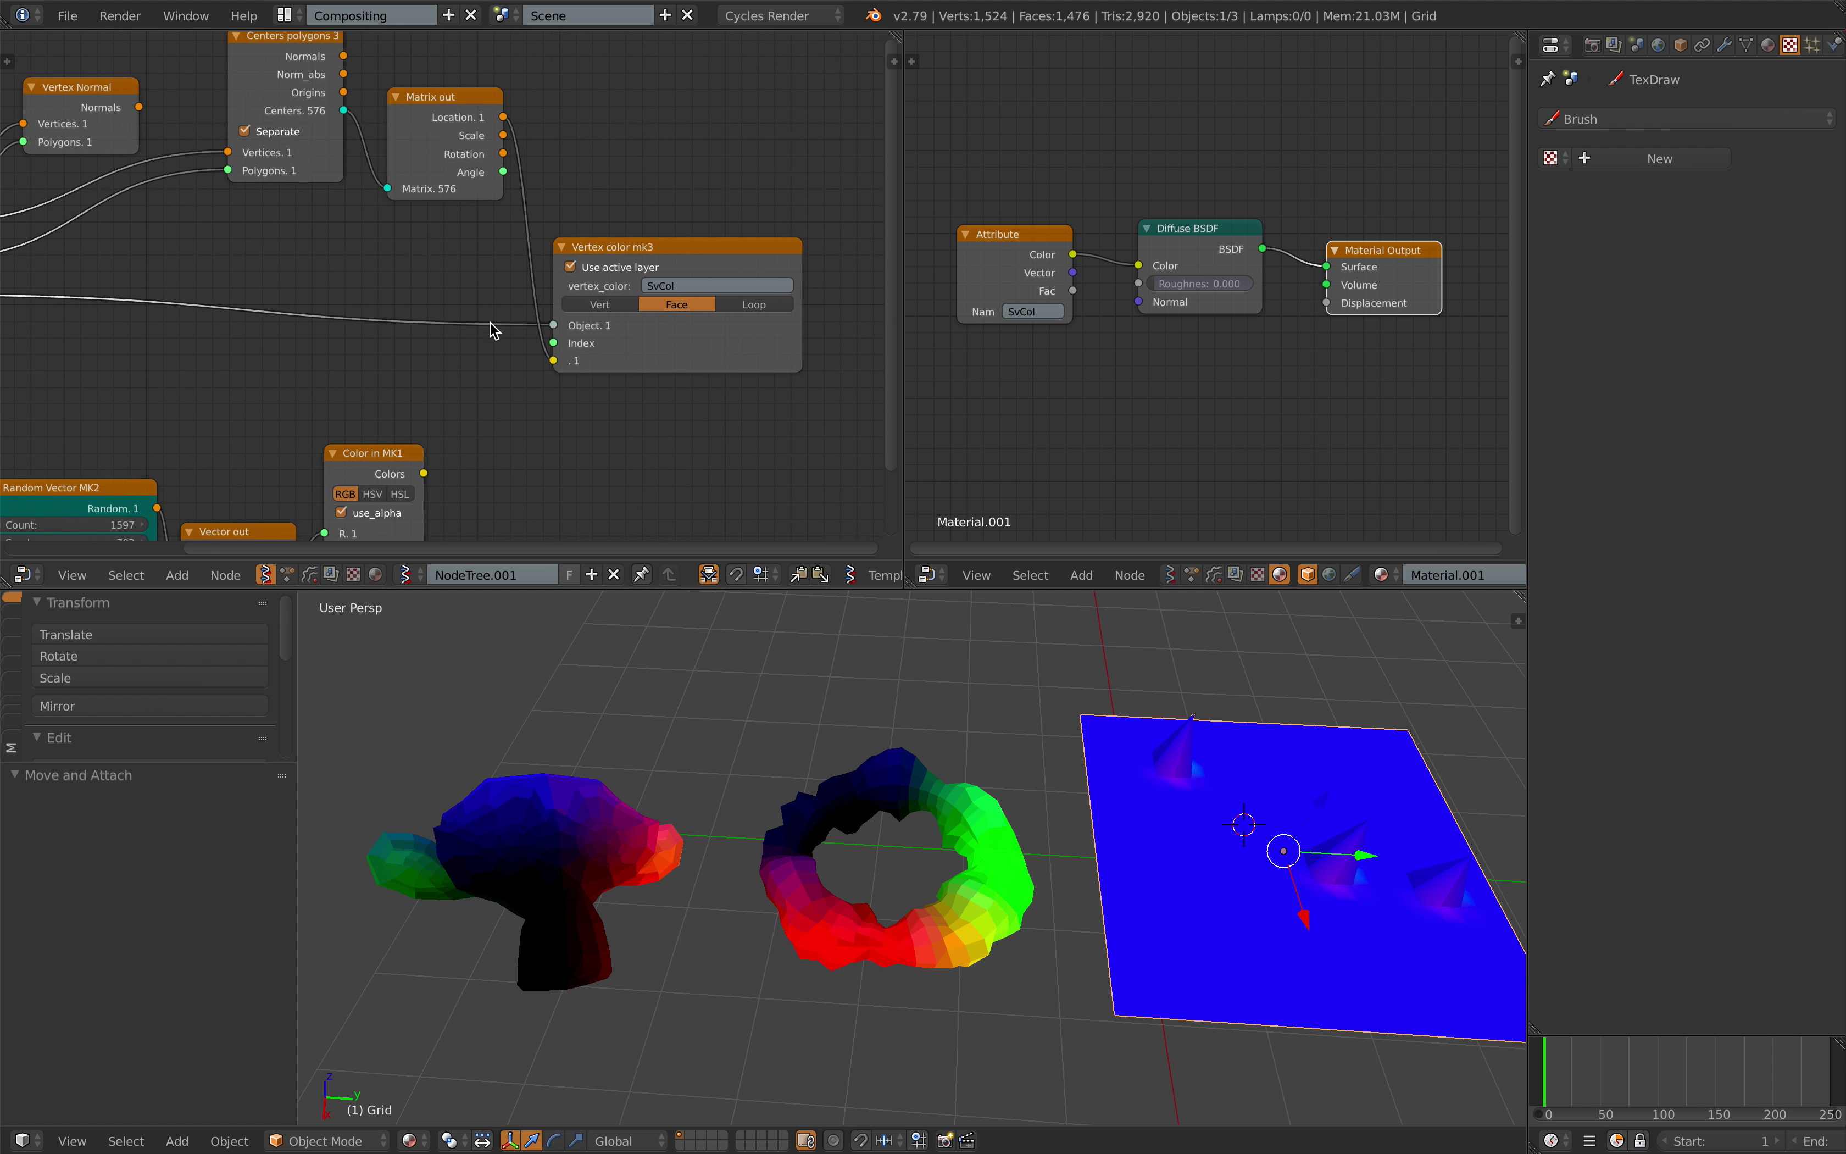
middle_click_drag(309, 308, 427, 342)
scroll(269, 245, "down", 3)
scroll(432, 341, "up", 2)
left_click_drag(622, 278, 659, 237)
- Save over the current blend file
middle_click_drag(1038, 897, 1101, 877)
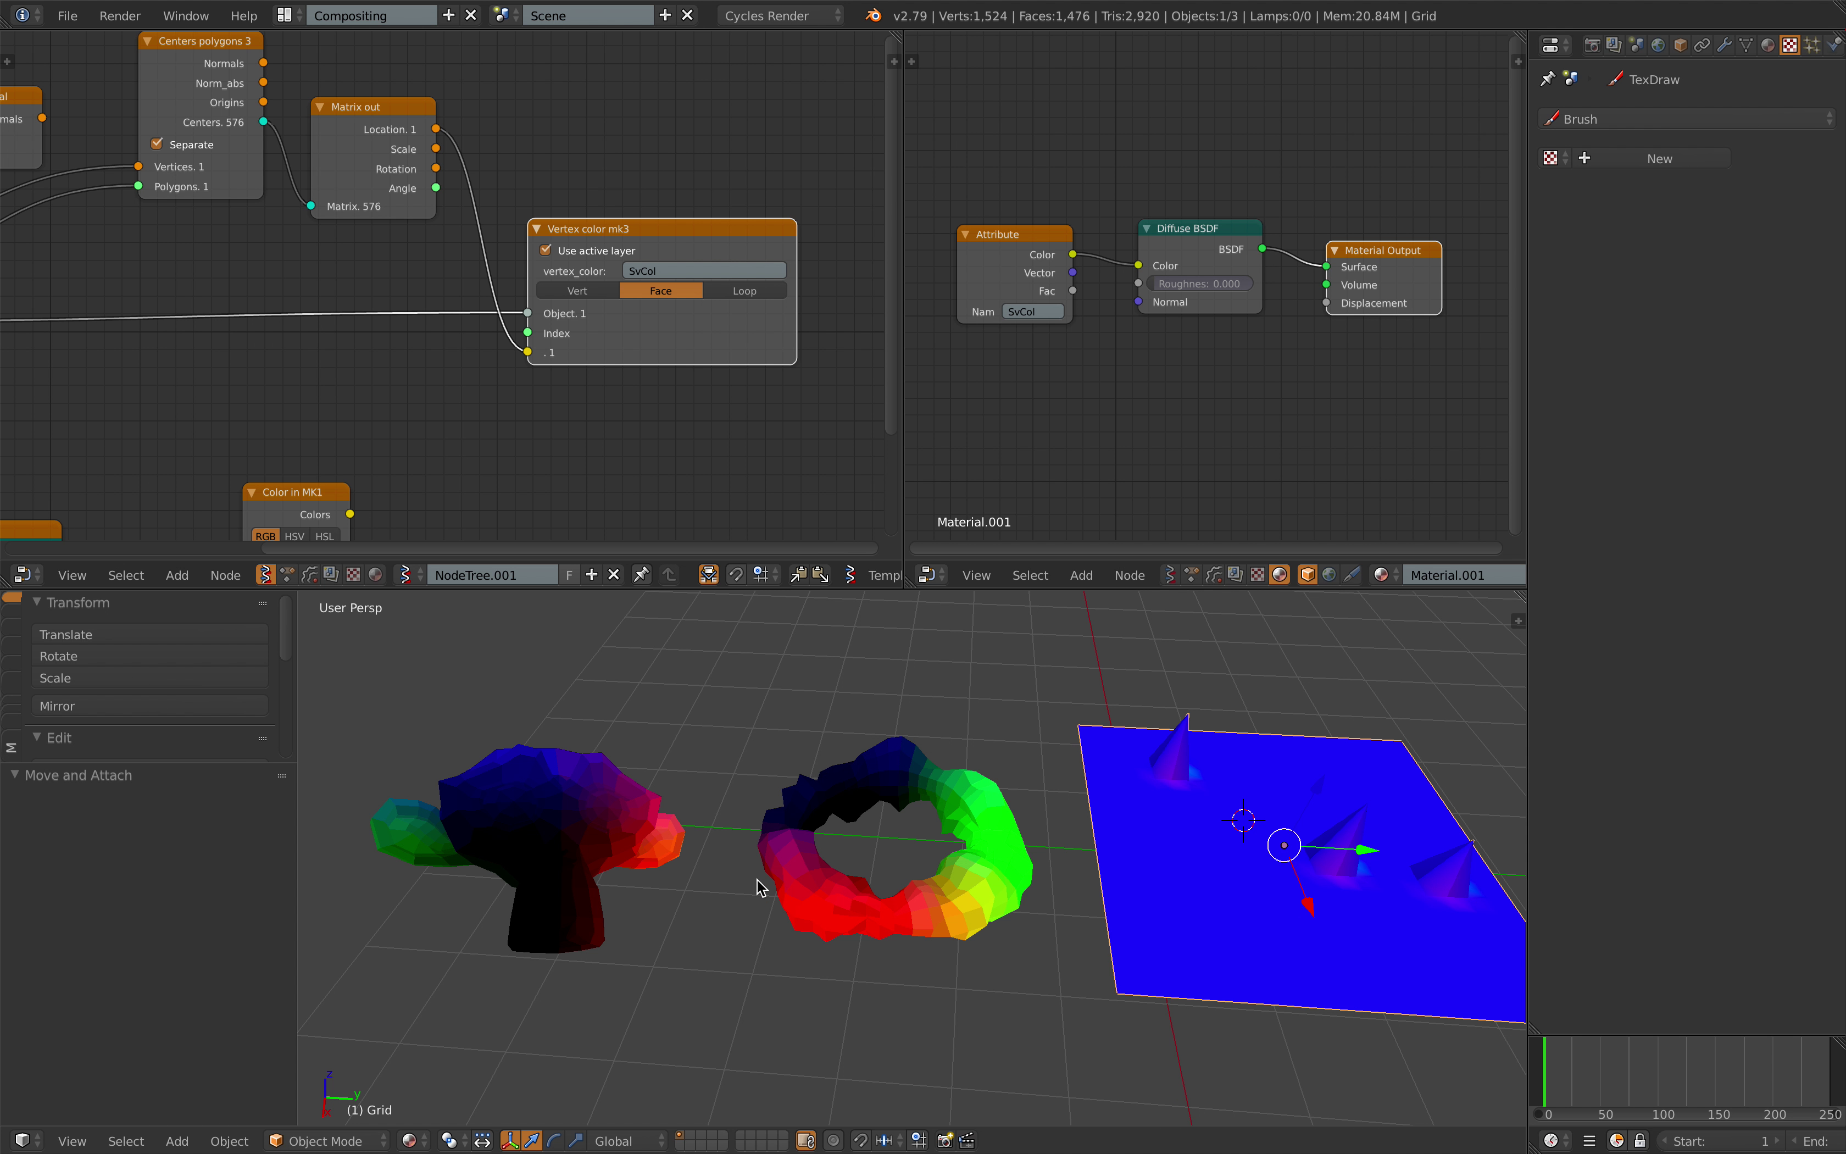
middle_click_drag(915, 775, 851, 825)
key("ctrl+s")
left_click(862, 813)
scroll(864, 821, "down", 1)
key("ctrl+s")
left_click(819, 824)
- Select the monkey, deselect all objects and place the 3D cursor on the far rim of the torus
middle_click_drag(573, 386, 789, 402)
scroll(665, 387, "down", 1)
right_click(615, 874)
scroll(349, 405, "up", 1, "ctrl")
middle_click_drag(900, 791, 776, 739)
key("a")
key("a")
key("a")
key("a")
key("a")
left_click(832, 758)
- Move the Color in MK1, Vector out and Random Vector MK2 nodes up closer to the main node chain
middle_click_drag(717, 449, 654, 394)
left_click_drag(501, 430, 609, 377)
left_click_drag(380, 505, 400, 387)
left_click_drag(254, 465, 243, 403)
middle_click_drag(282, 382, 308, 420)
scroll(488, 374, "down", 1)
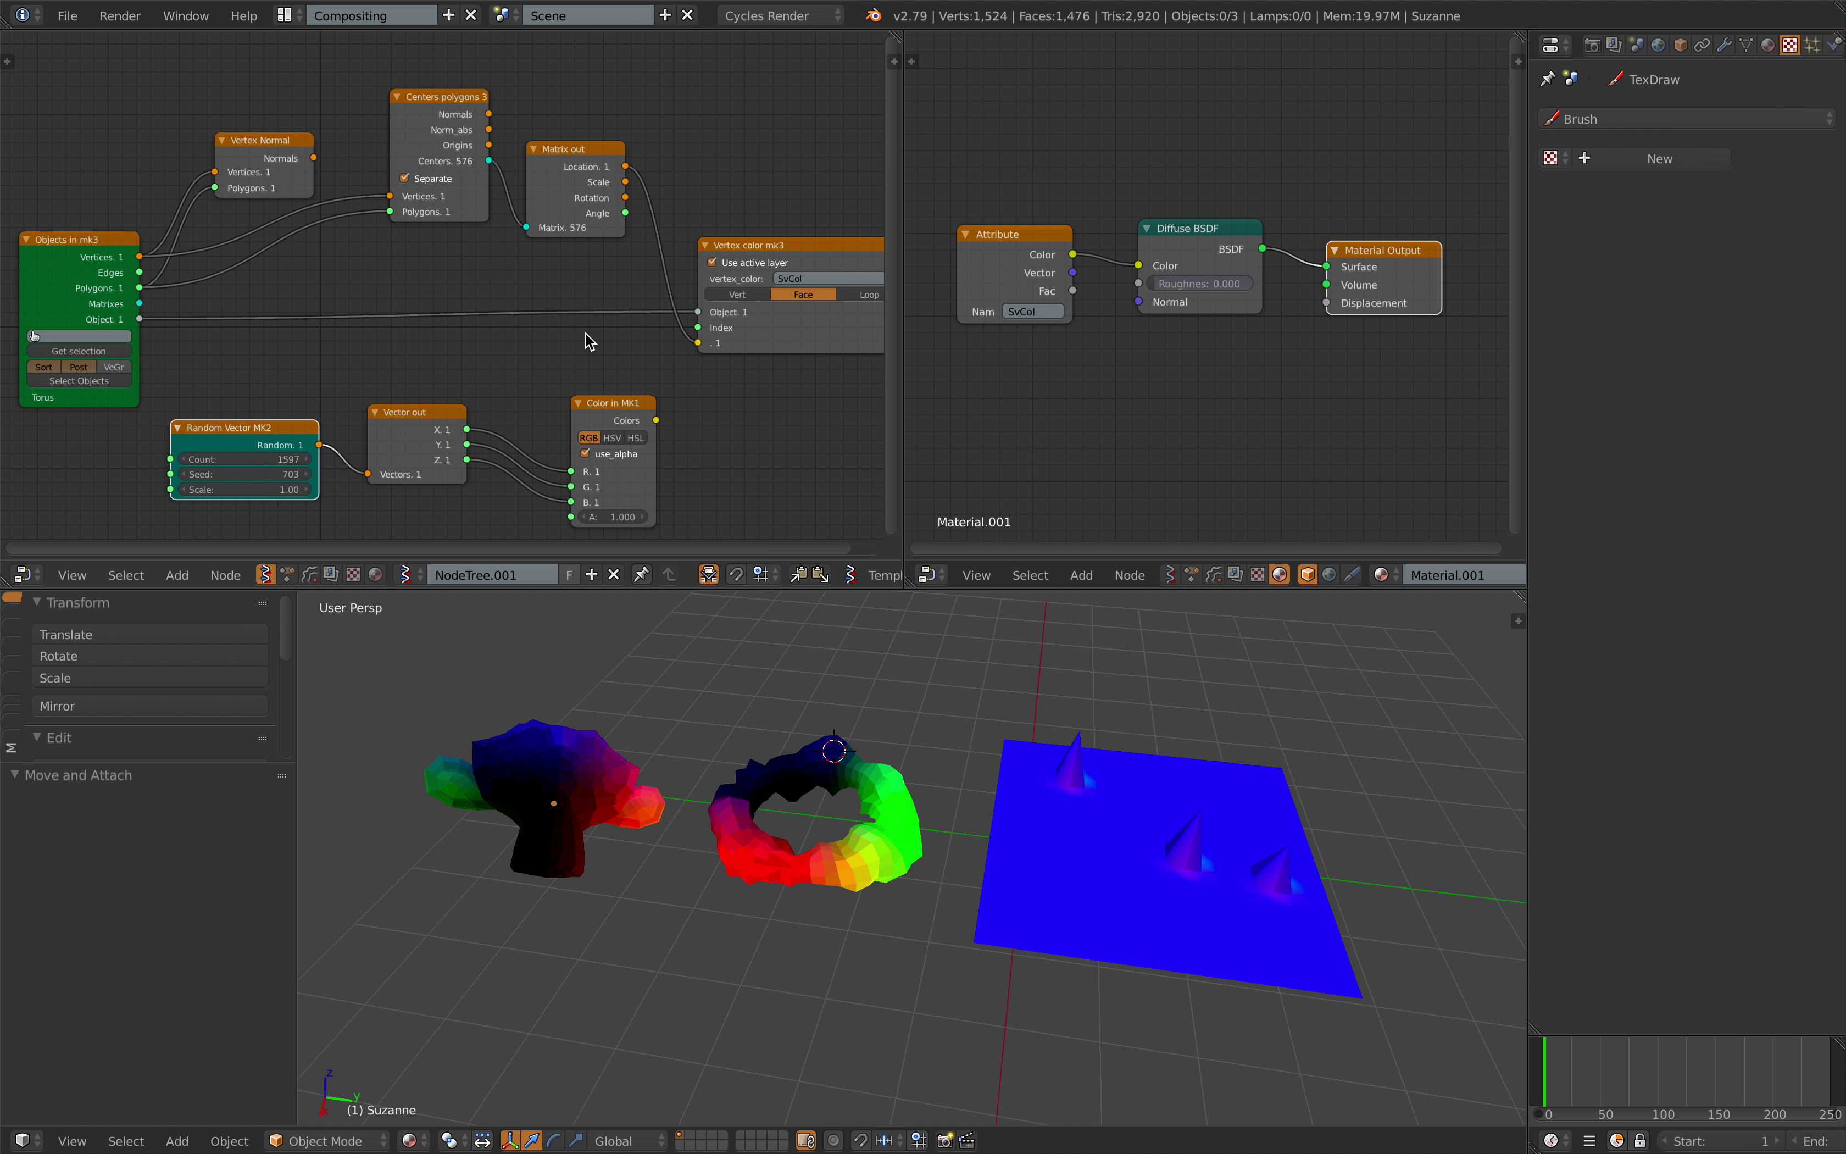
- Widen the Sverchok node editor so that the whole Vertex color mk3 node fits
left_click_drag(919, 264, 1074, 264)
scroll(790, 261, "up", 1)
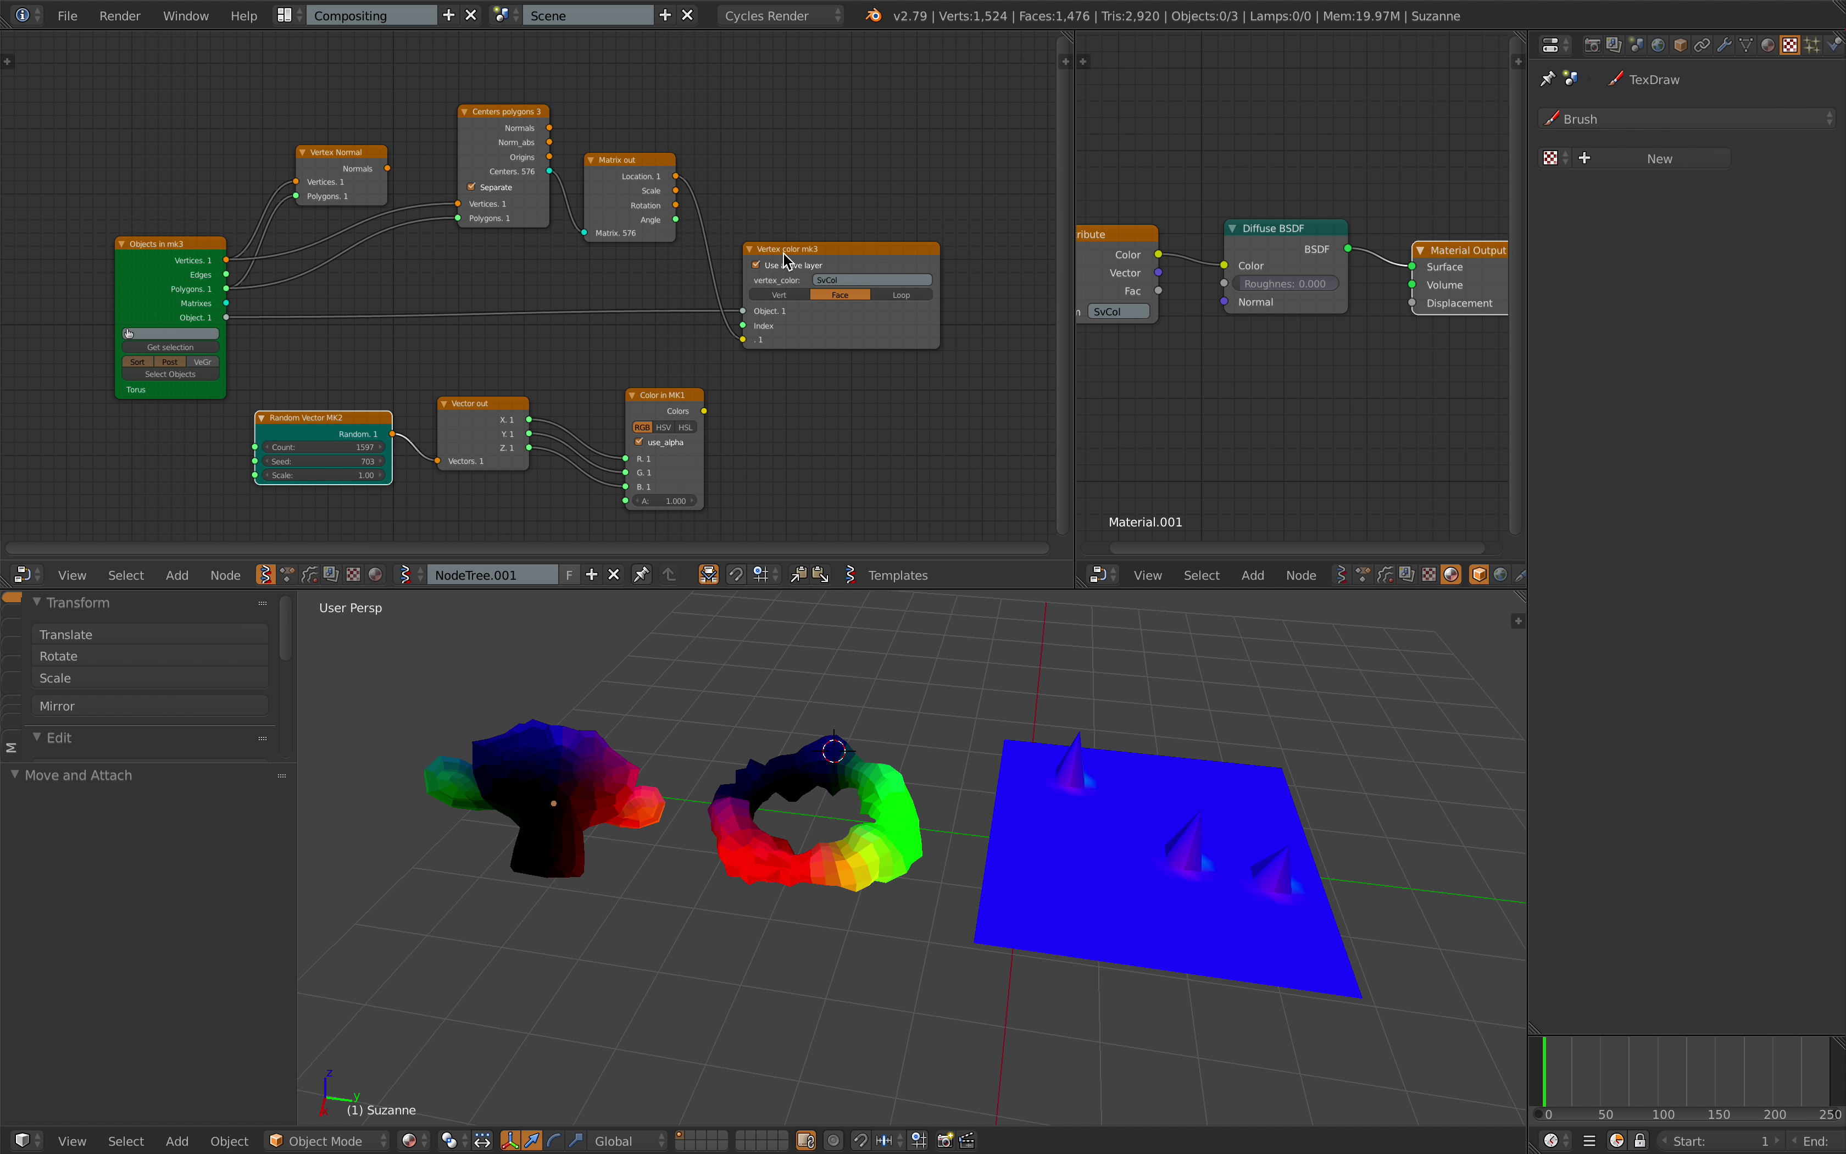
scroll(650, 279, "up", 2)
middle_click_drag(265, 341, 233, 353)
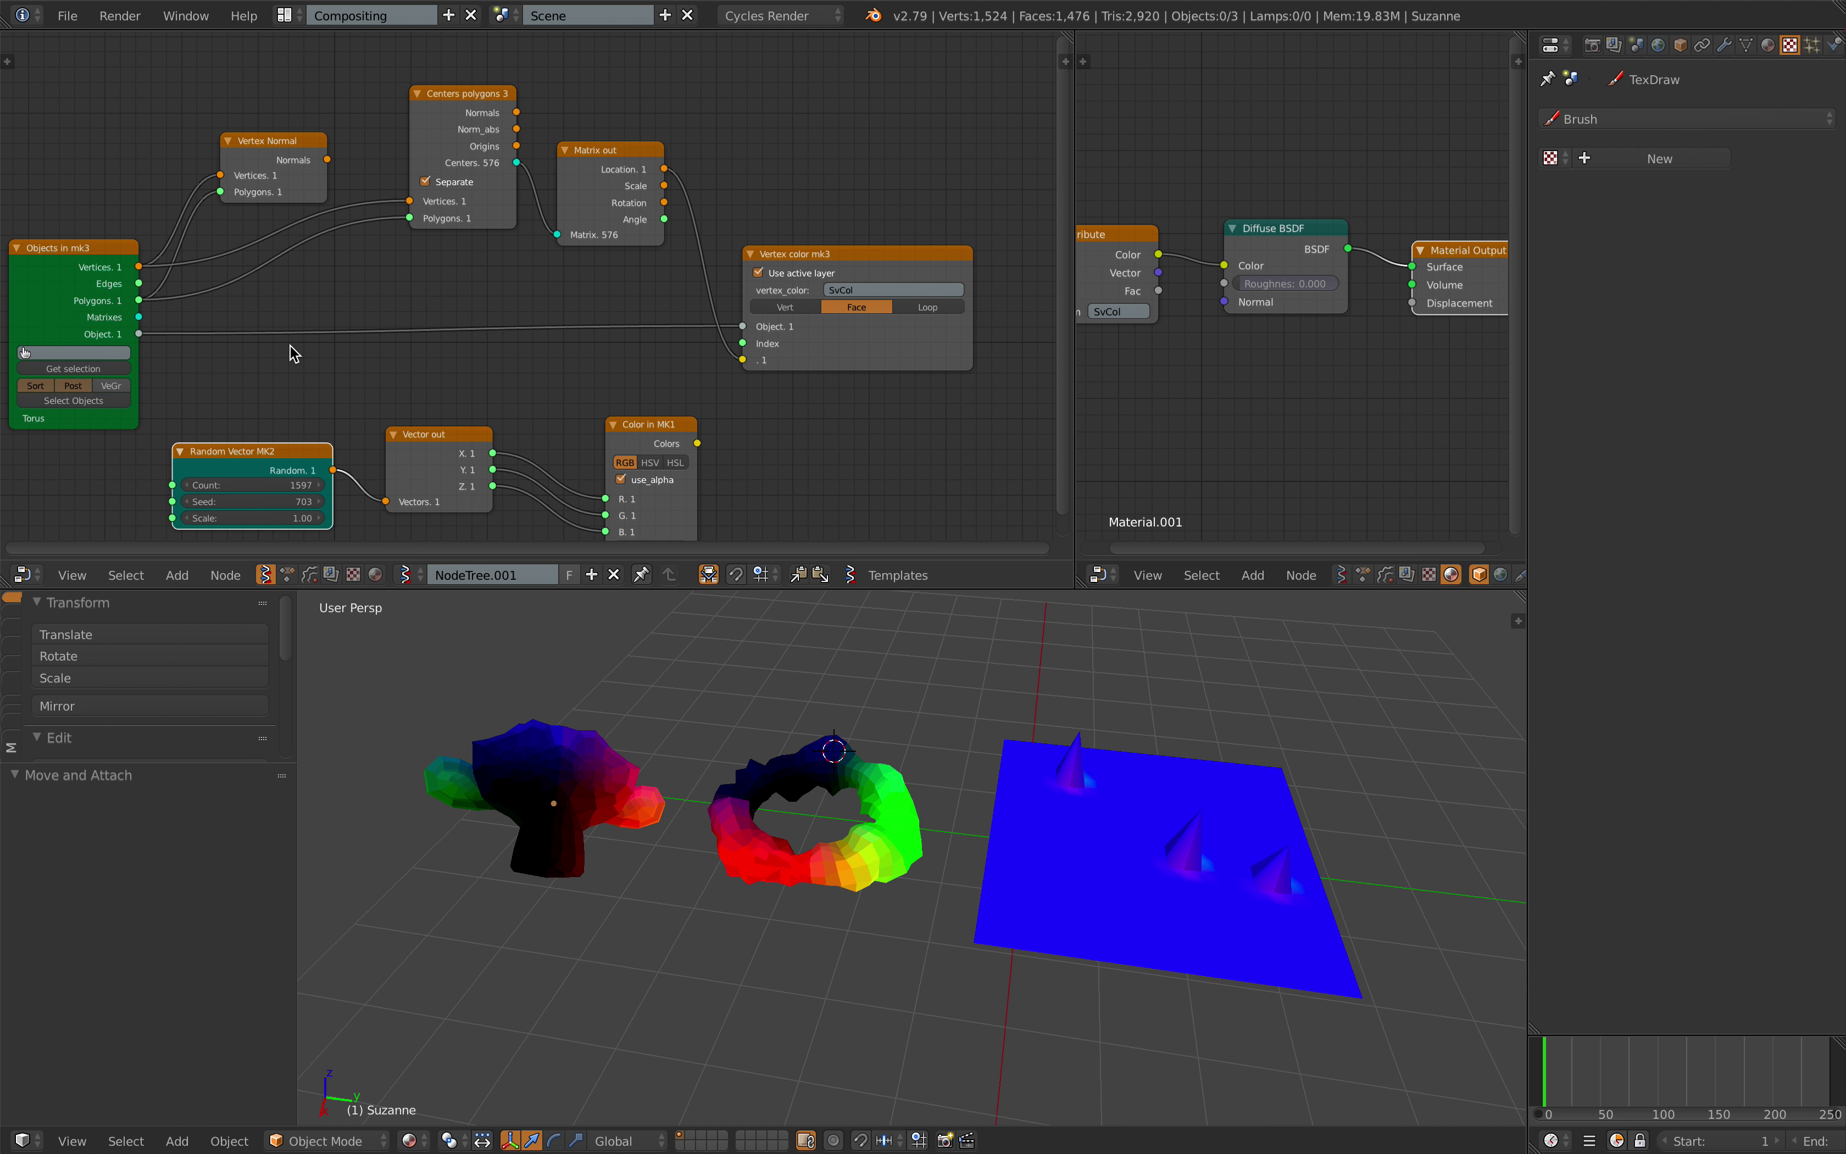
- Add a Vector Noise MK2 node above the Vertex color mk3 node
middle_click_drag(757, 180, 757, 204)
key("alt+space")
type("vector no")
key("Return")
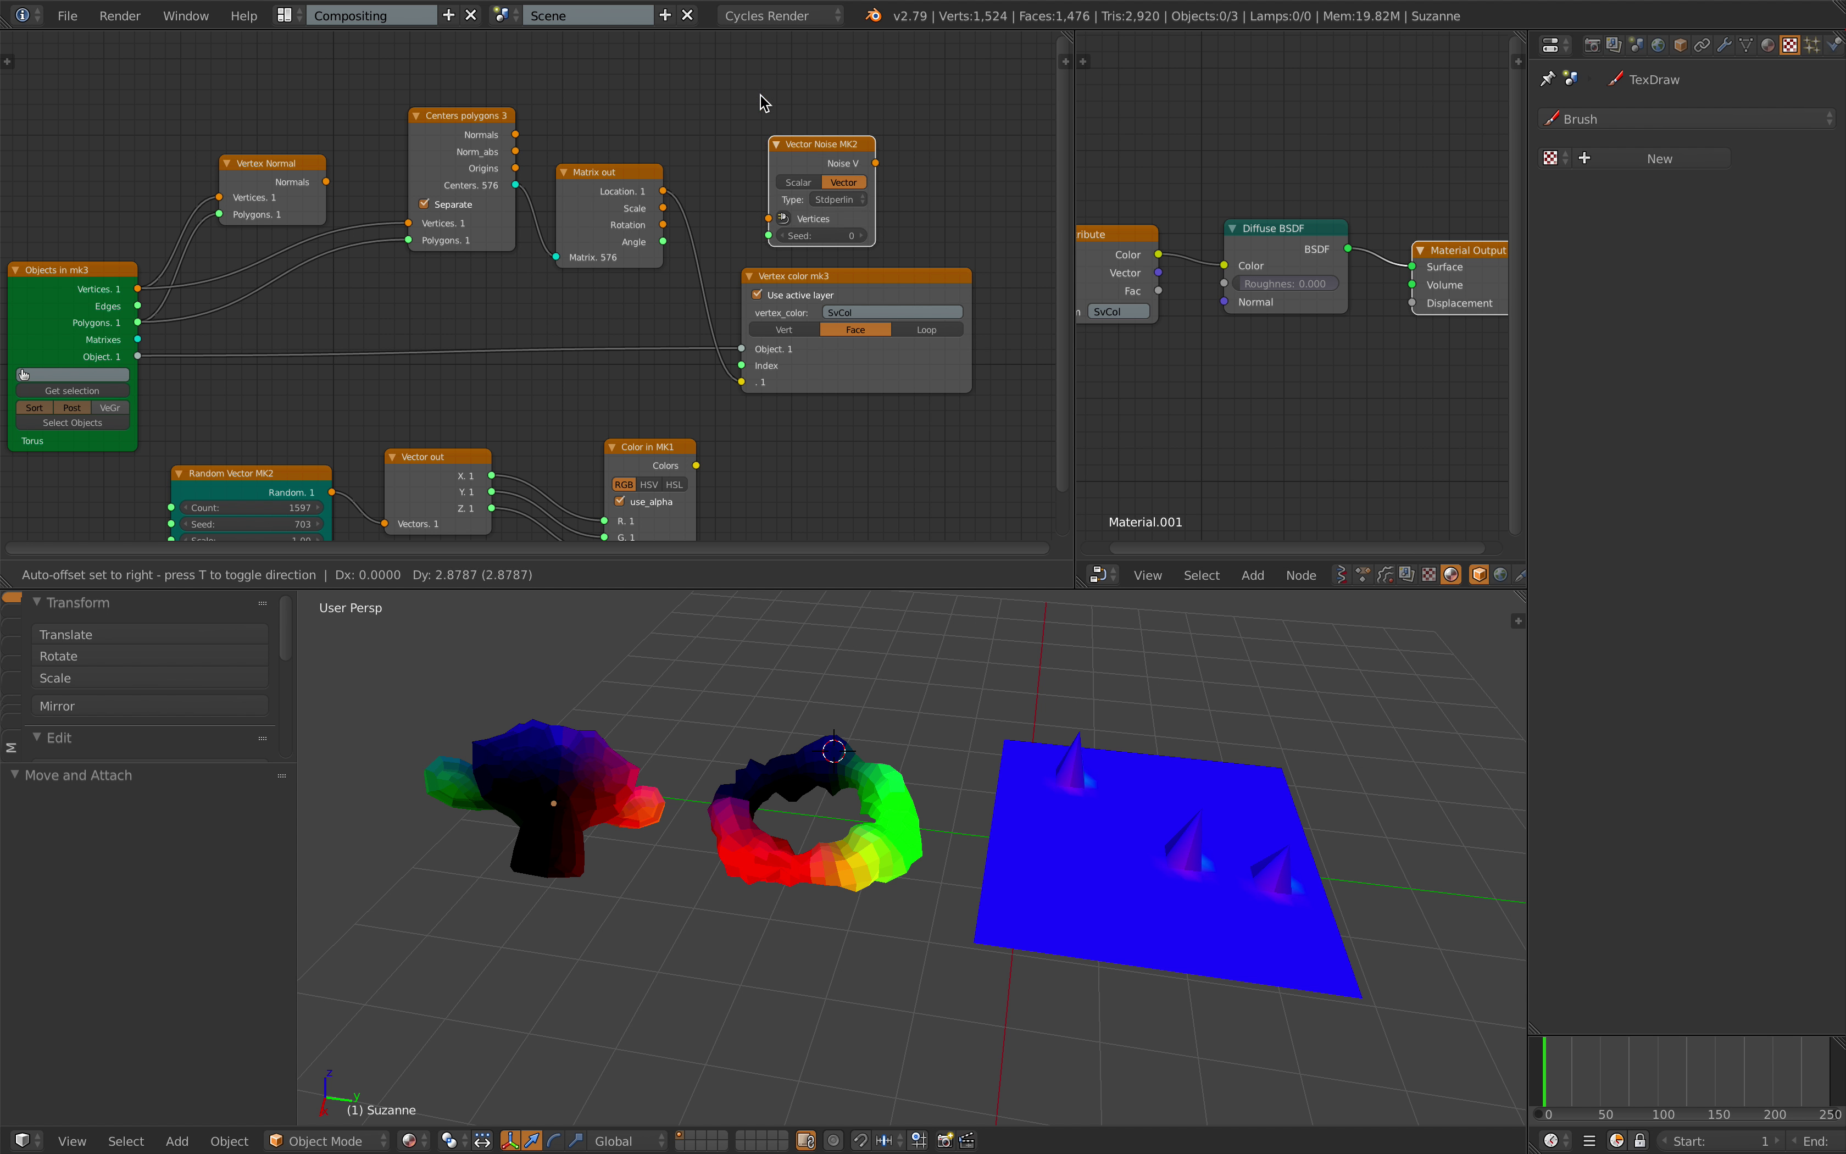
left_click(762, 105)
- Link Objects in mk3's Vertices output to Vector Noise MK2's Vertices input and space the noise and Vertex color mk3 nodes apart
left_click_drag(139, 289, 225, 259)
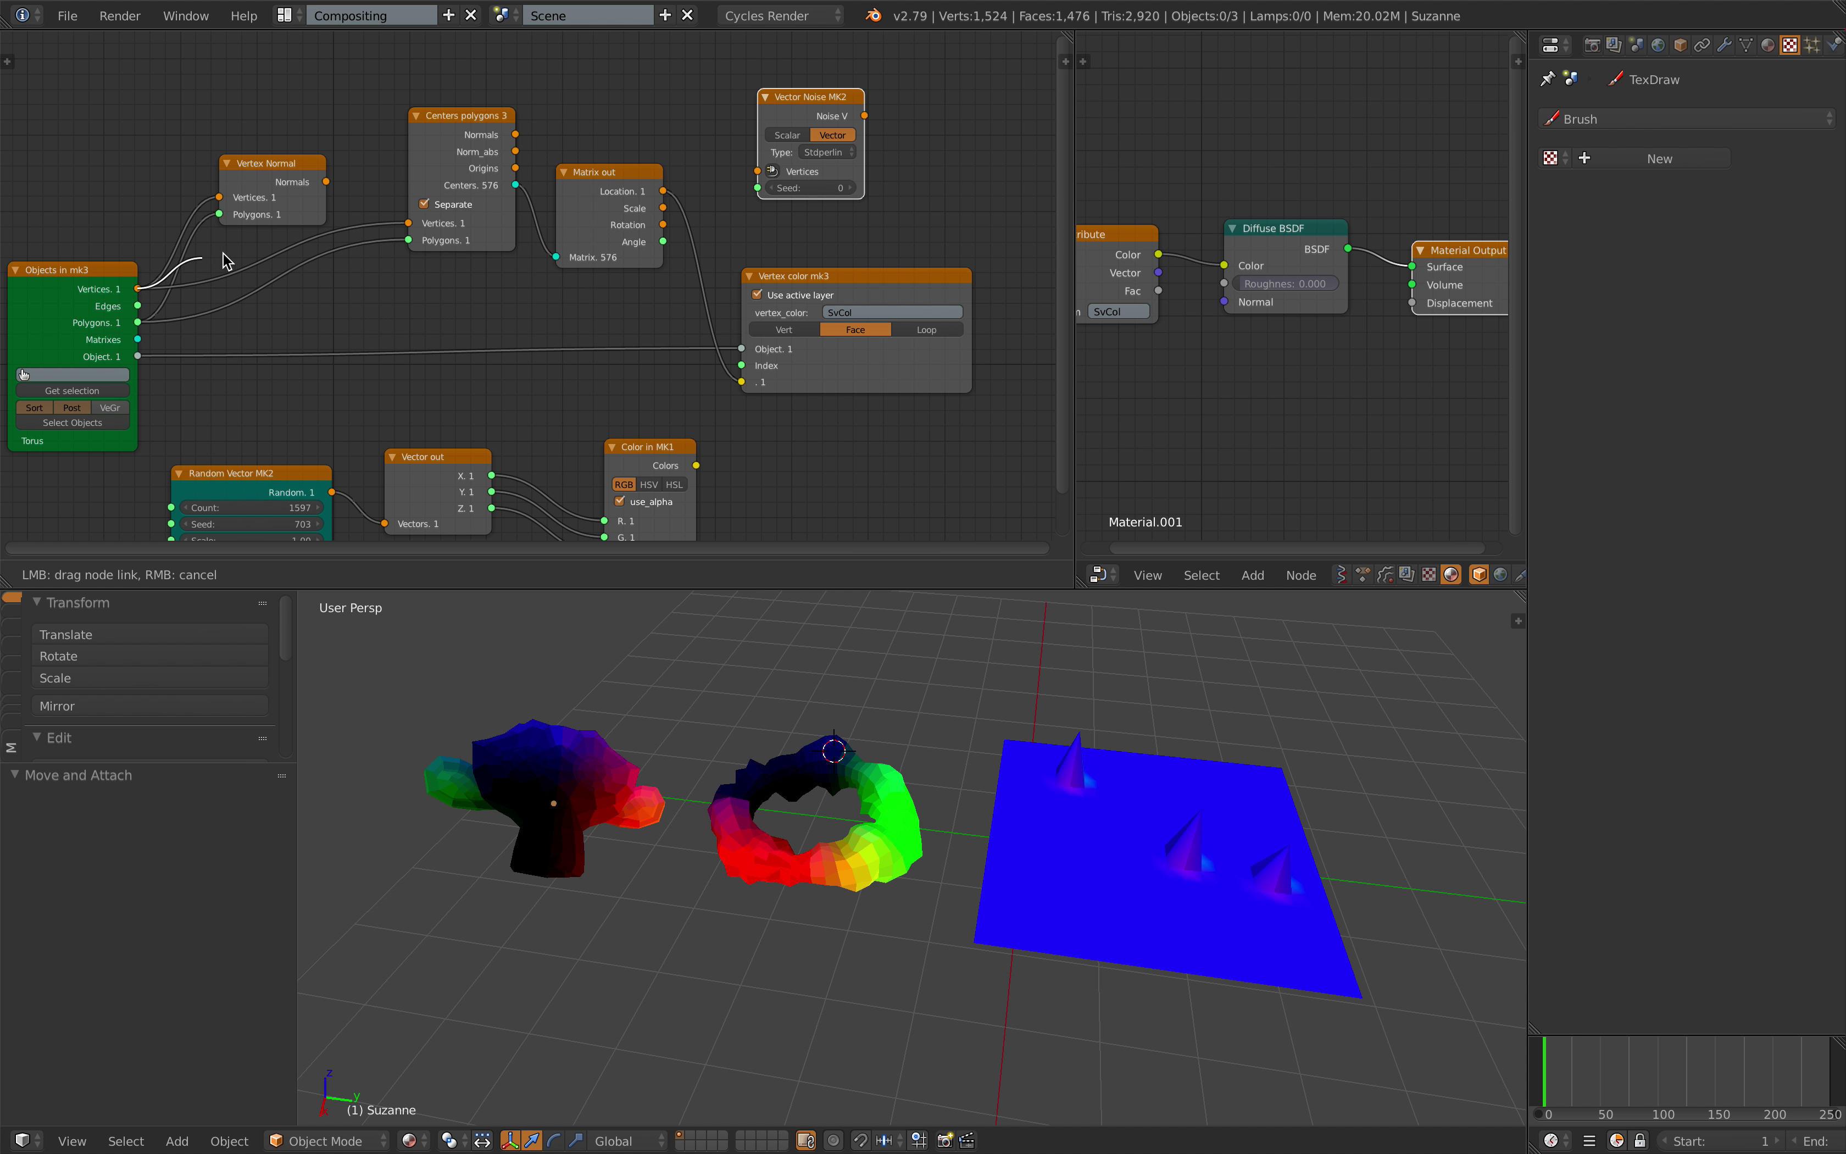
left_click_drag(446, 210, 758, 172)
left_click_drag(809, 101, 778, 87)
left_click_drag(817, 274, 898, 275)
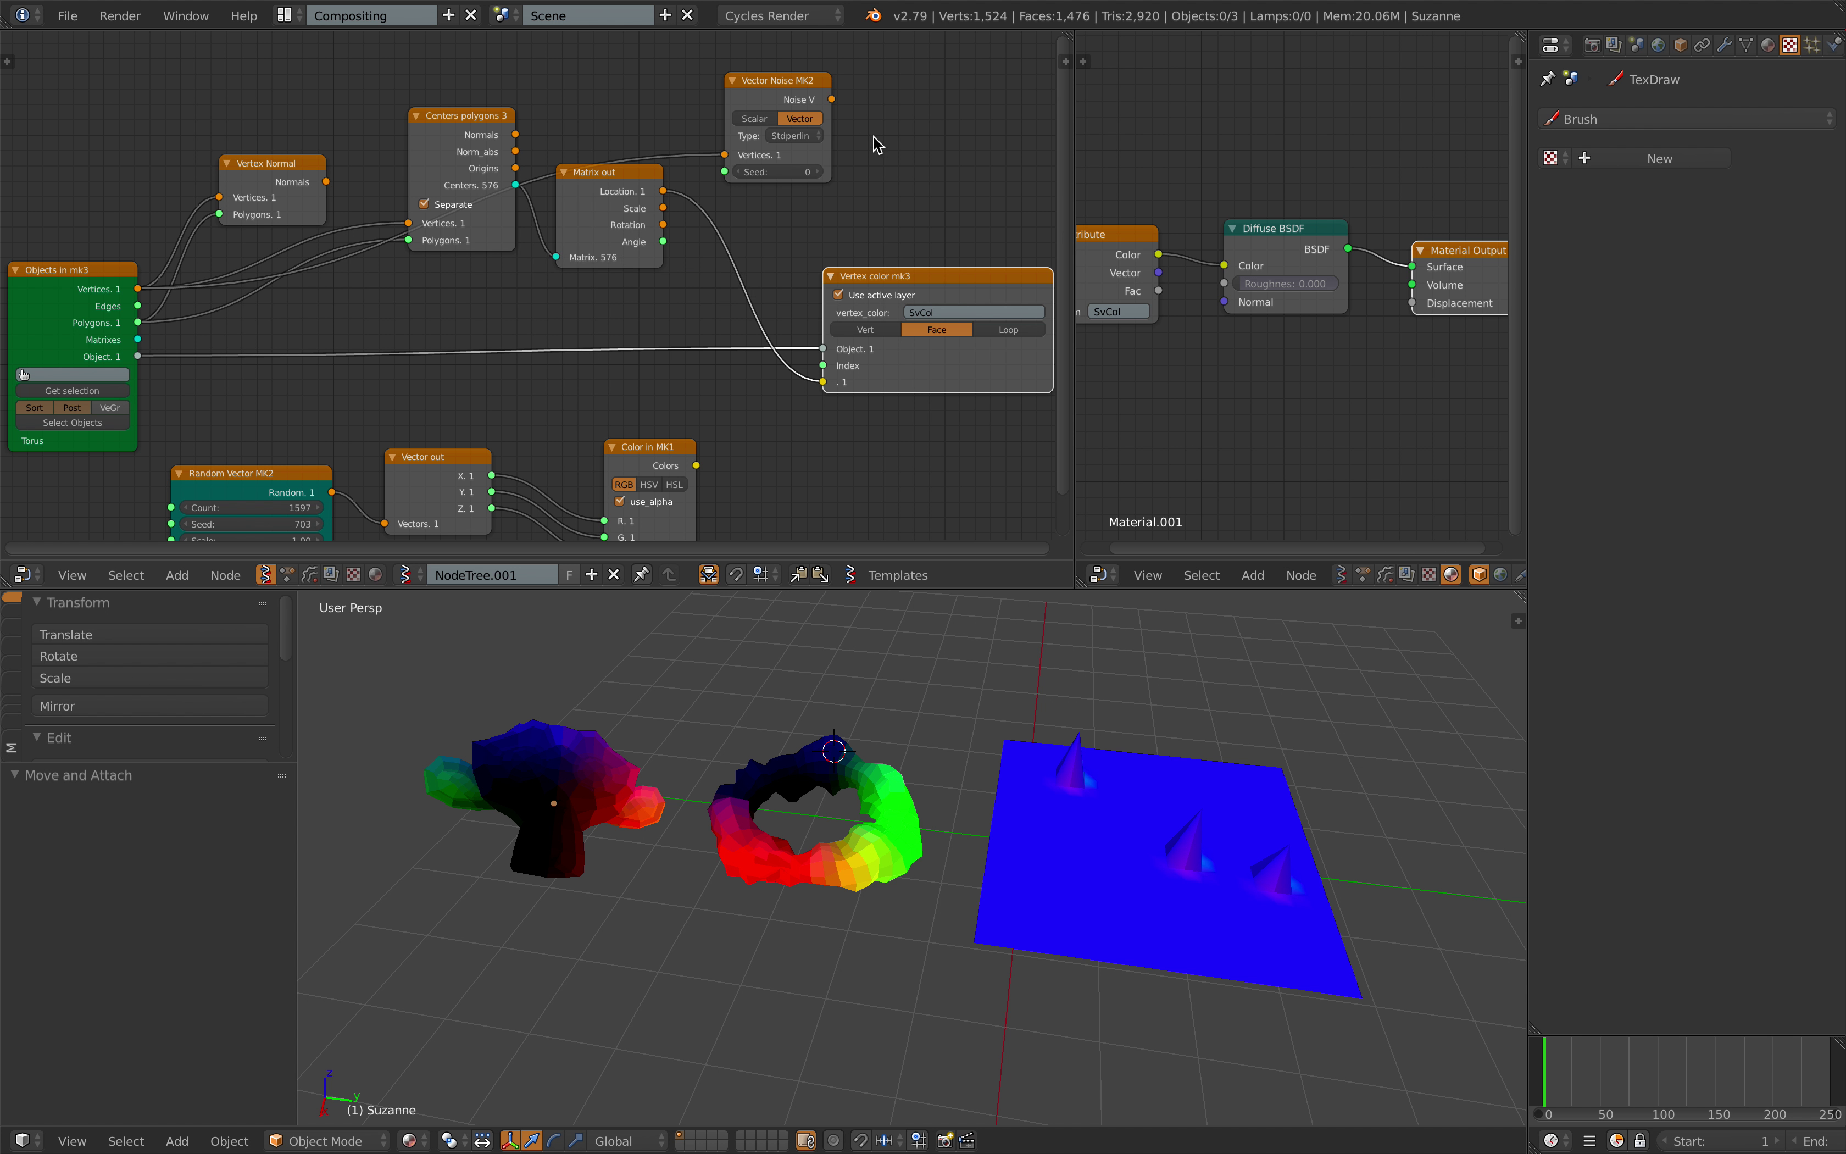
- Link Vector Noise MK2's Noise V output to the colour input of Vertex color mk3, replacing the Matrix out link
left_click_drag(833, 100, 835, 304)
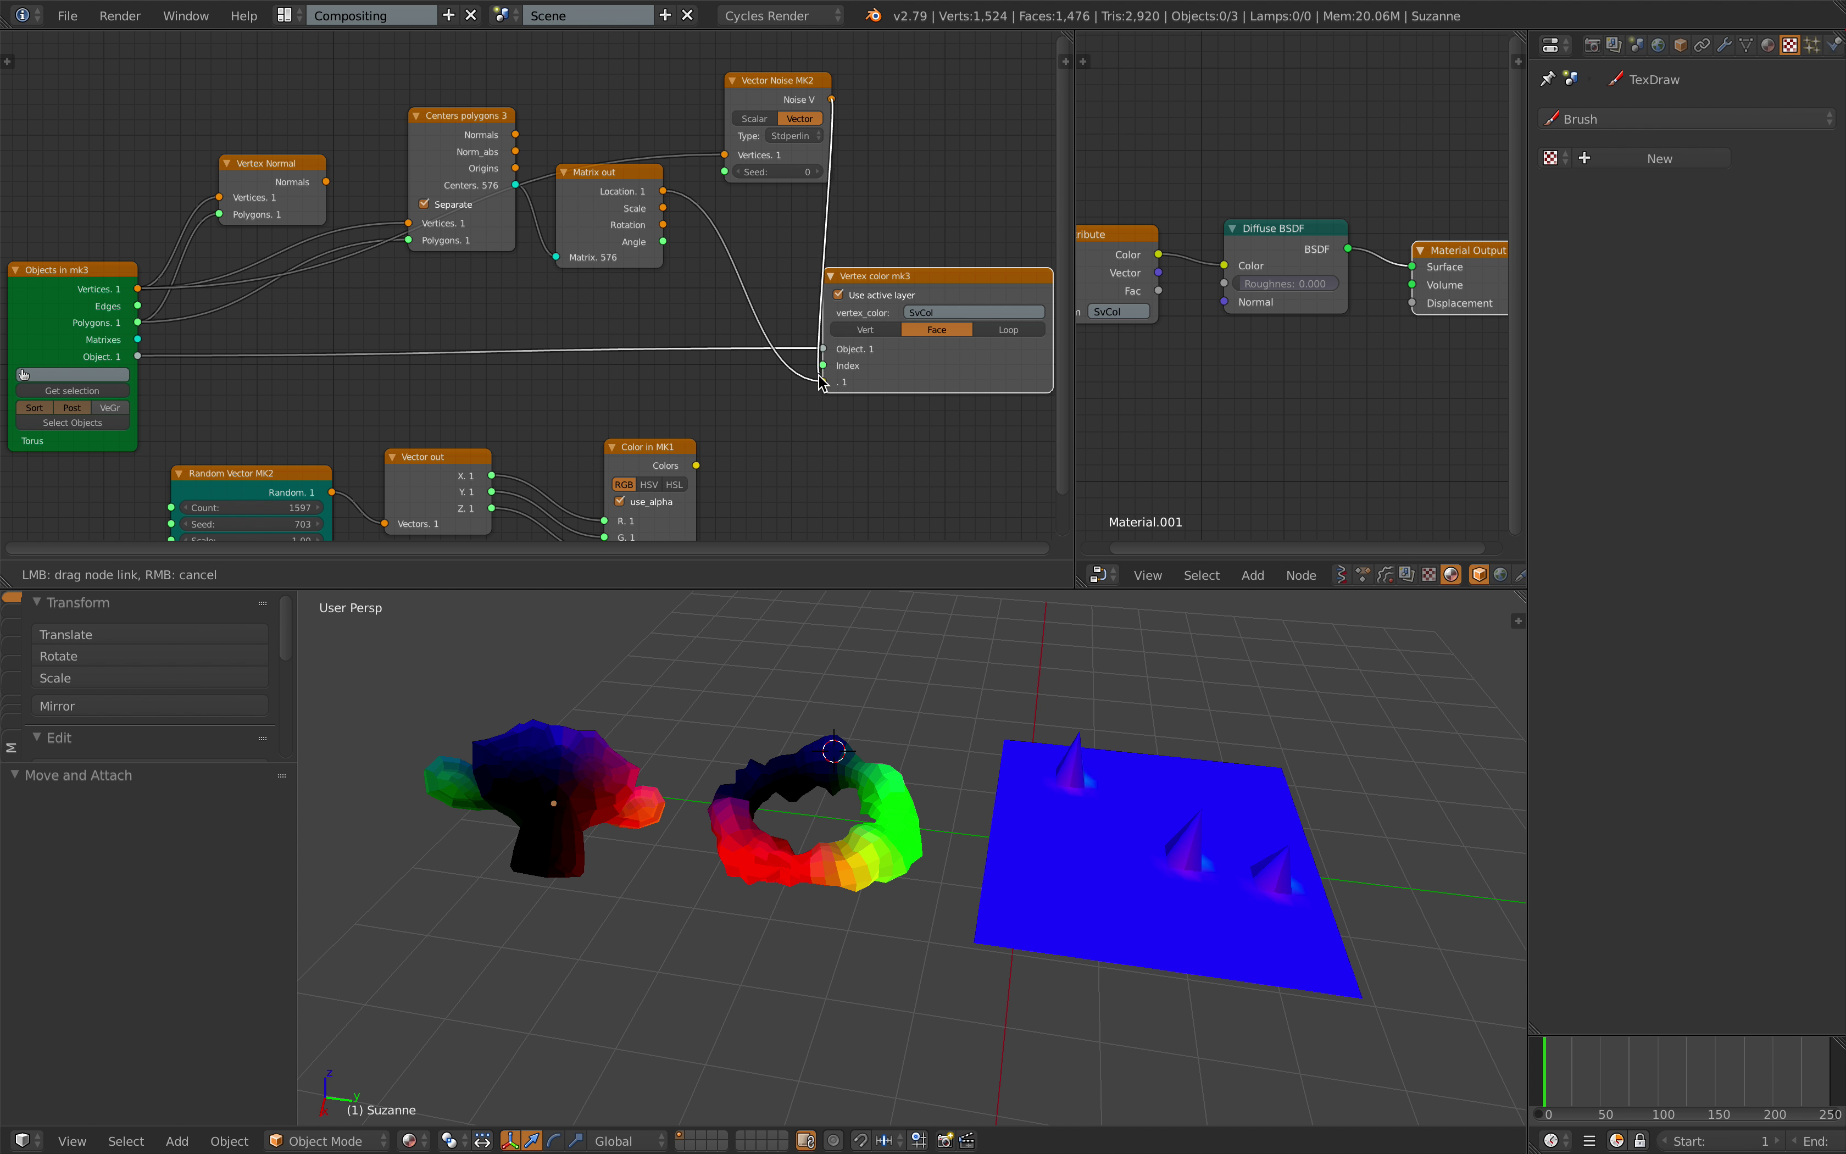
left_click_drag(822, 383, 823, 381)
left_click_drag(890, 281, 912, 287)
middle_click_drag(693, 696, 731, 713)
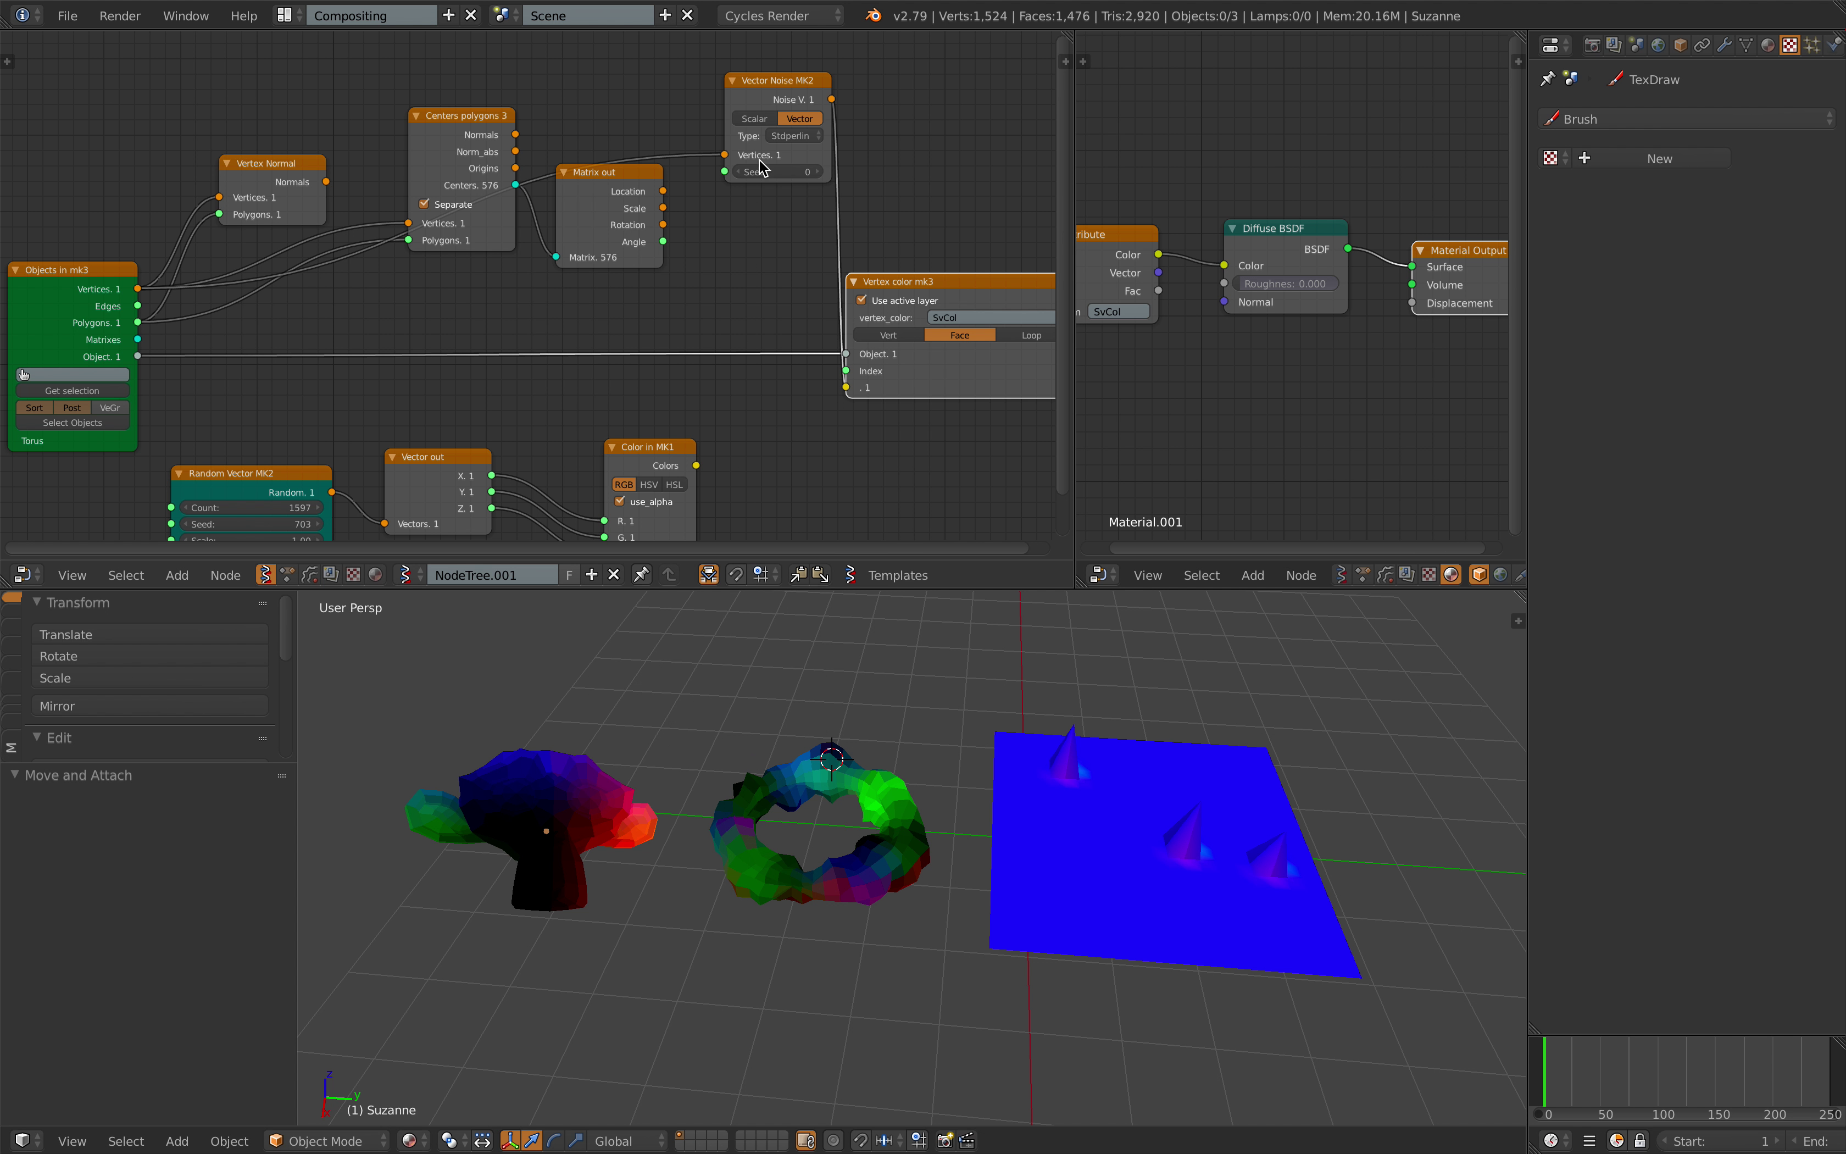
- Set the Vector Noise MK2 node's Seed to 114
left_click_drag(763, 171, 836, 172)
middle_click_drag(817, 654, 821, 685)
scroll(806, 797, "up", 3)
middle_click_drag(807, 797, 876, 759, "shift")
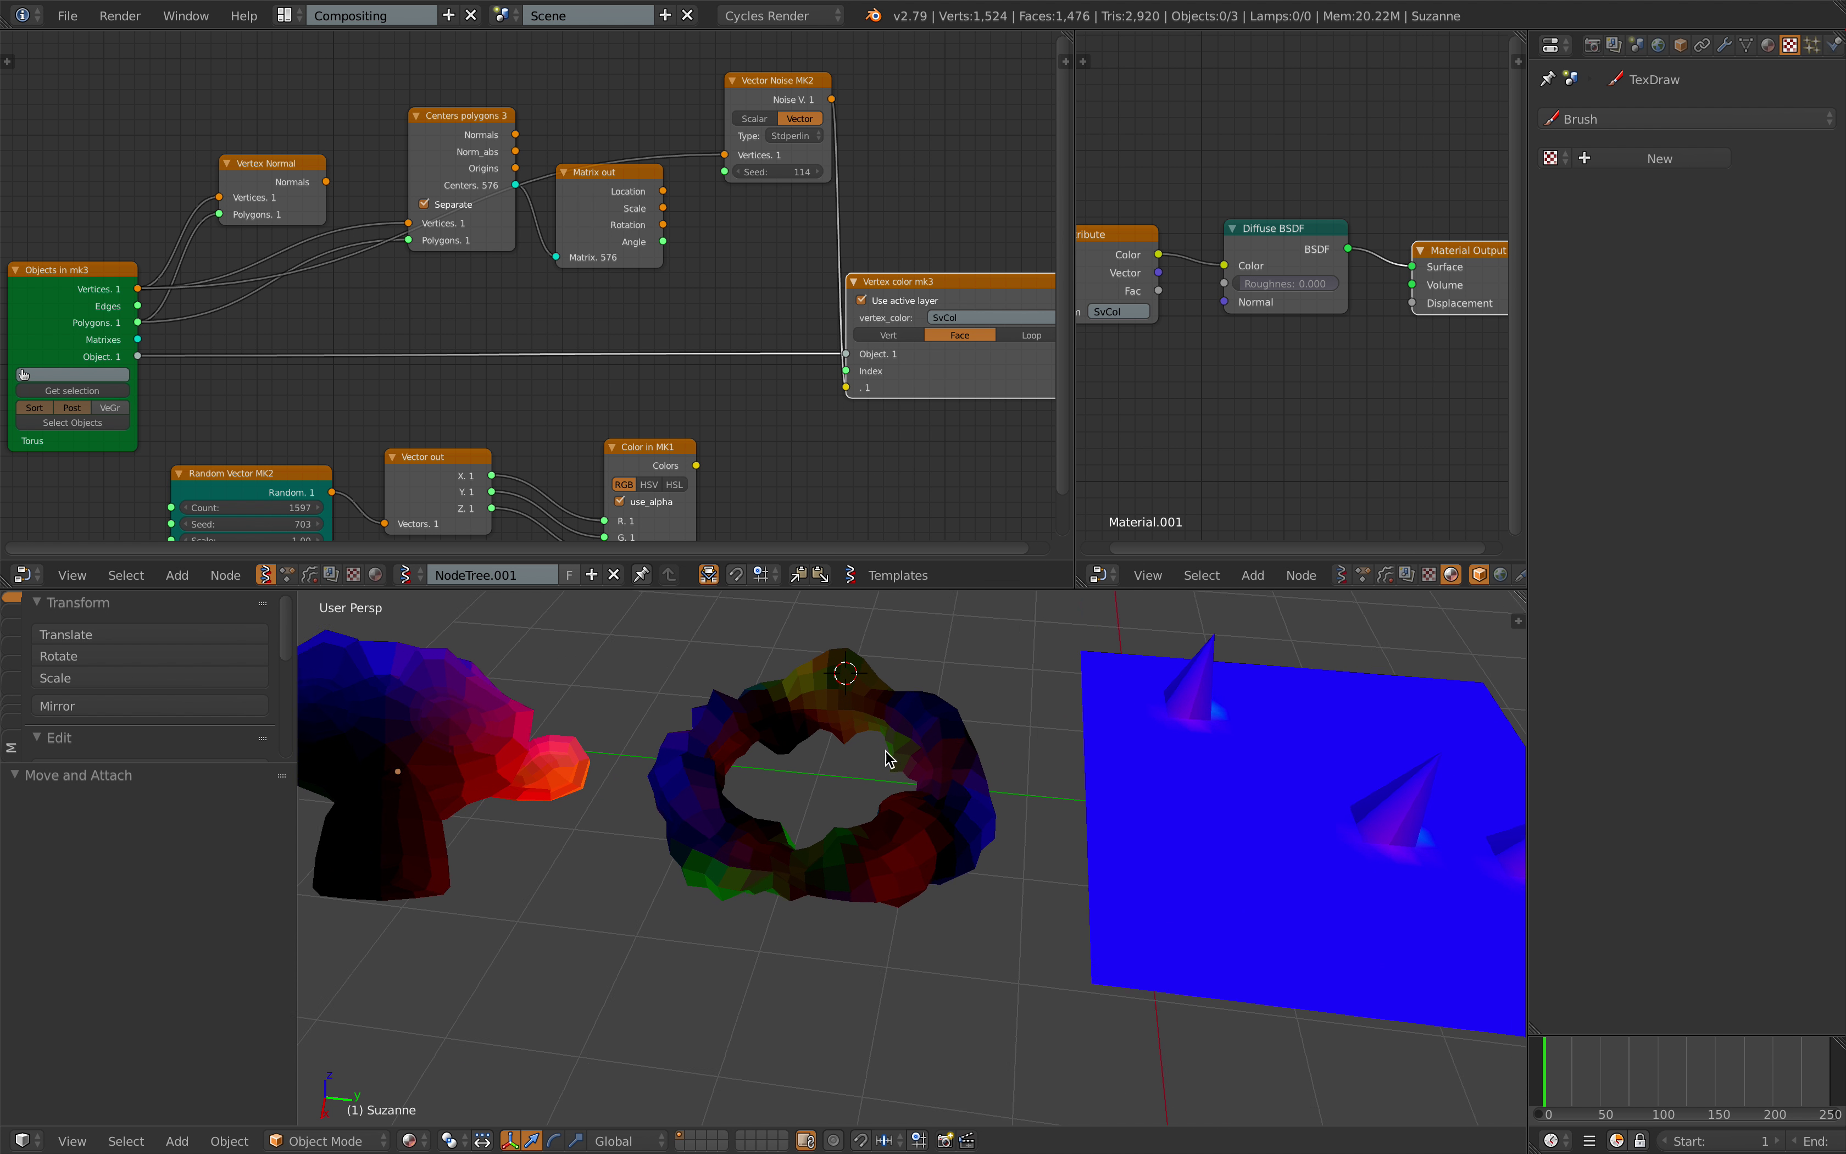
- Save over the blend file with the noise-coloured torus
scroll(876, 759, "down", 4)
key("ctrl+s")
left_click(875, 759)
left_click(843, 722)
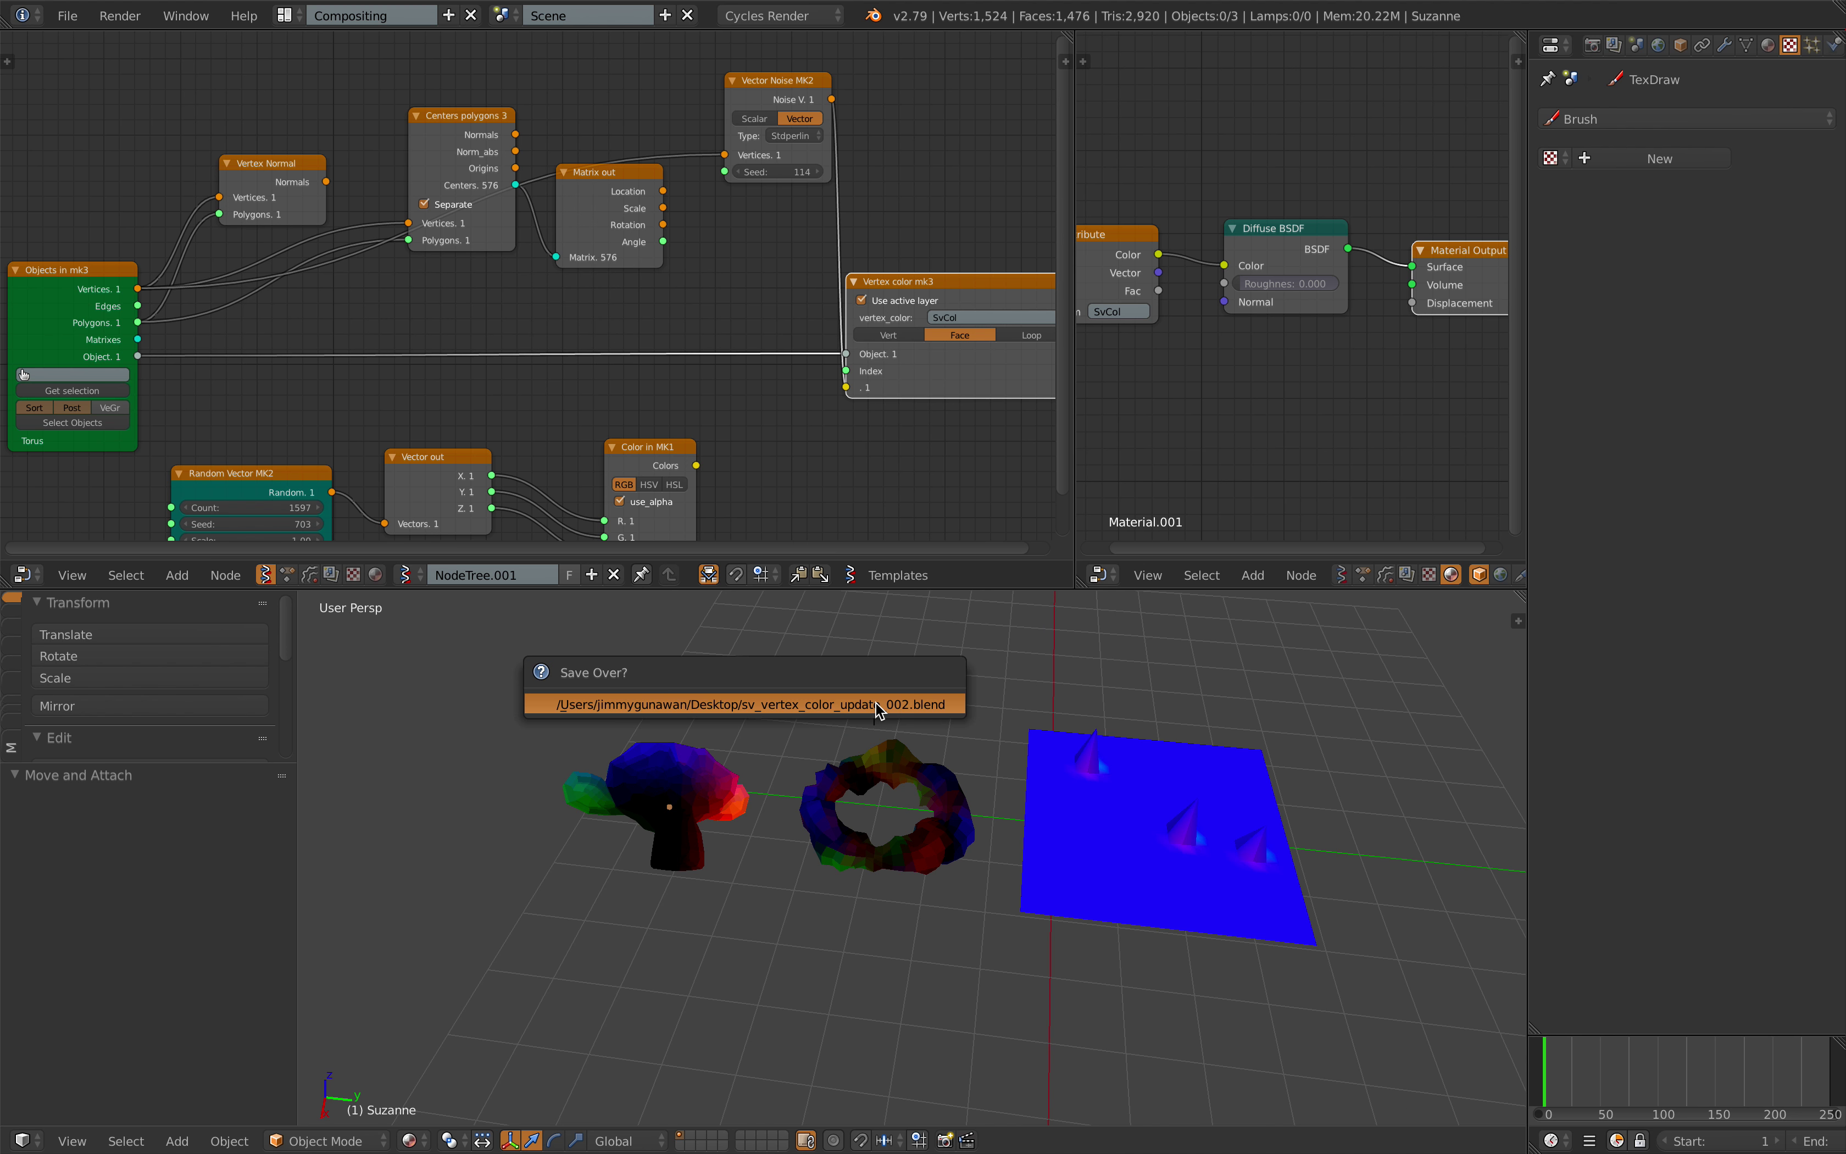
middle_click_drag(876, 701, 884, 731)
scroll(839, 797, "up", 1)
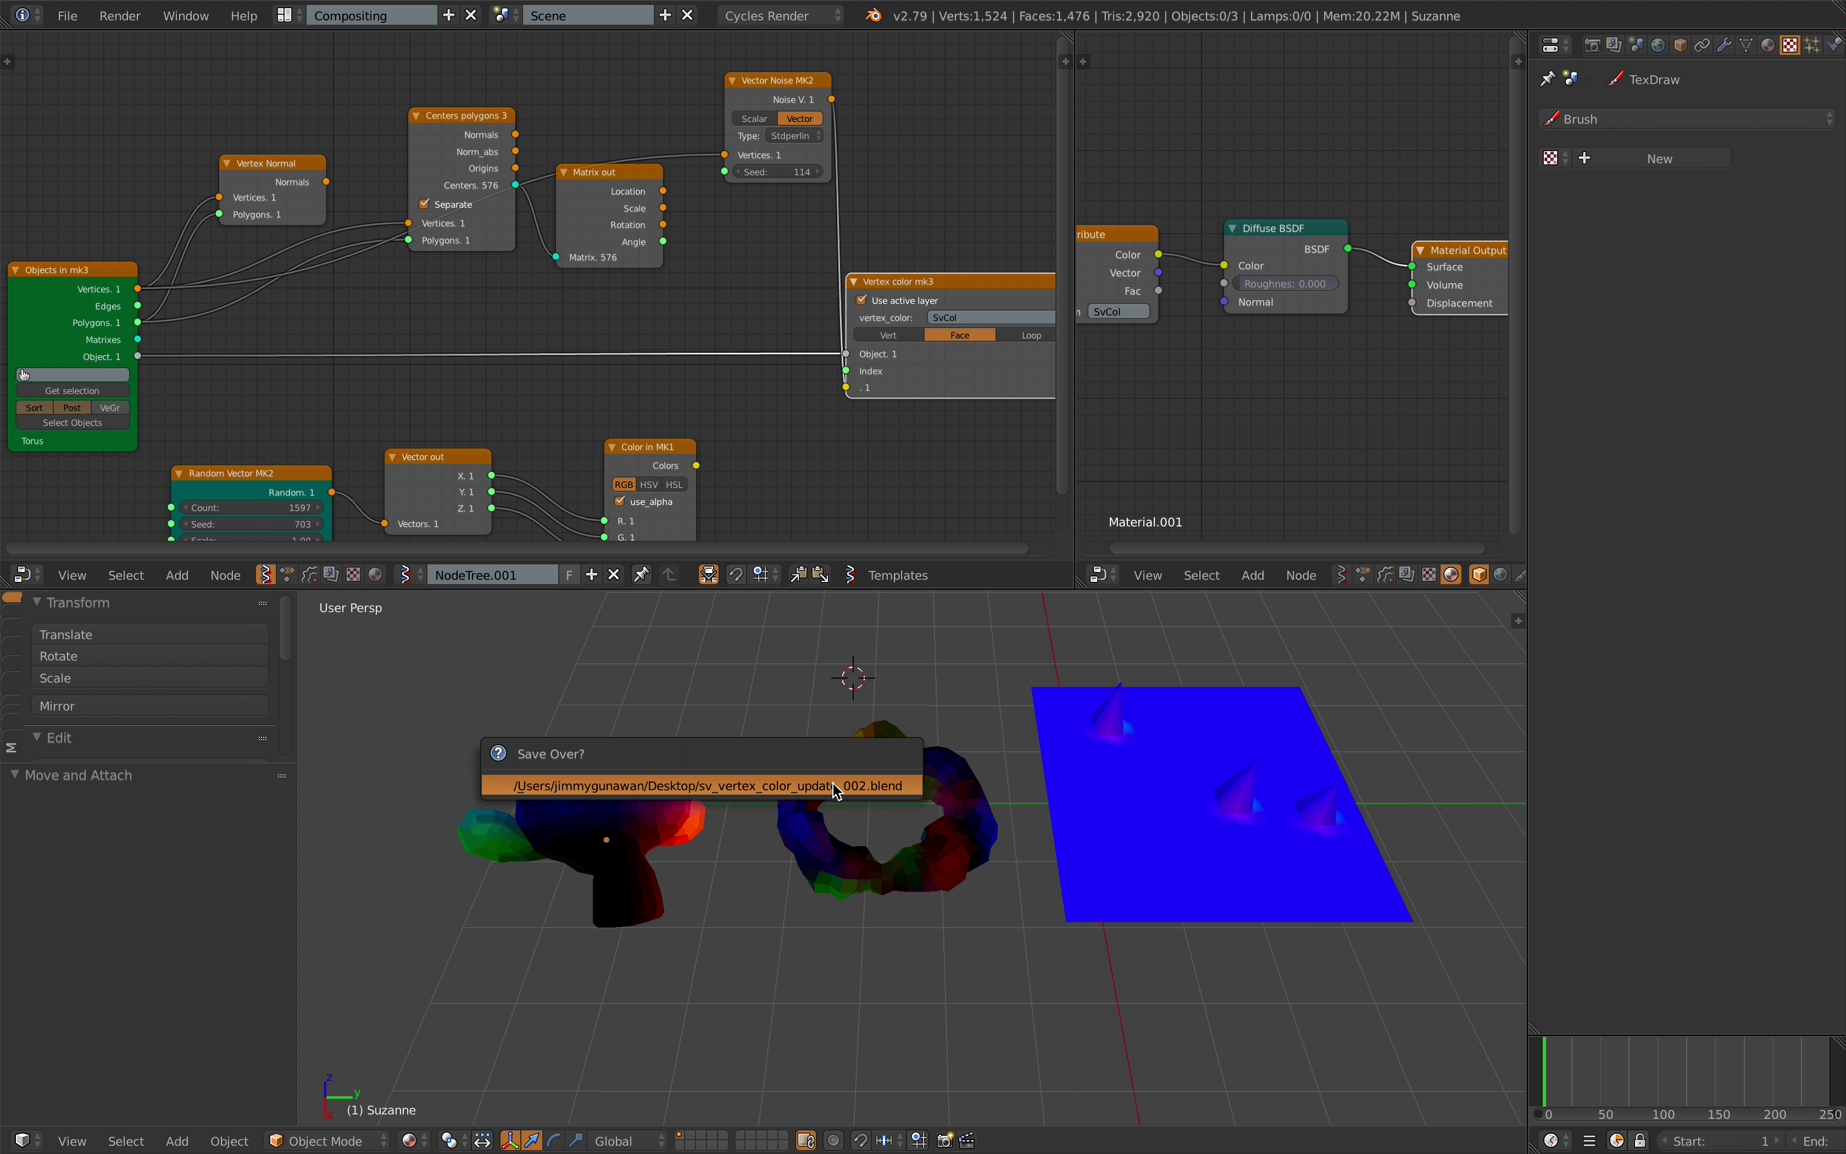
key("ctrl+s")
left_click(867, 749)
- Widen the material node editor to show the complete shader node chain
scroll(1045, 327, "down", 1)
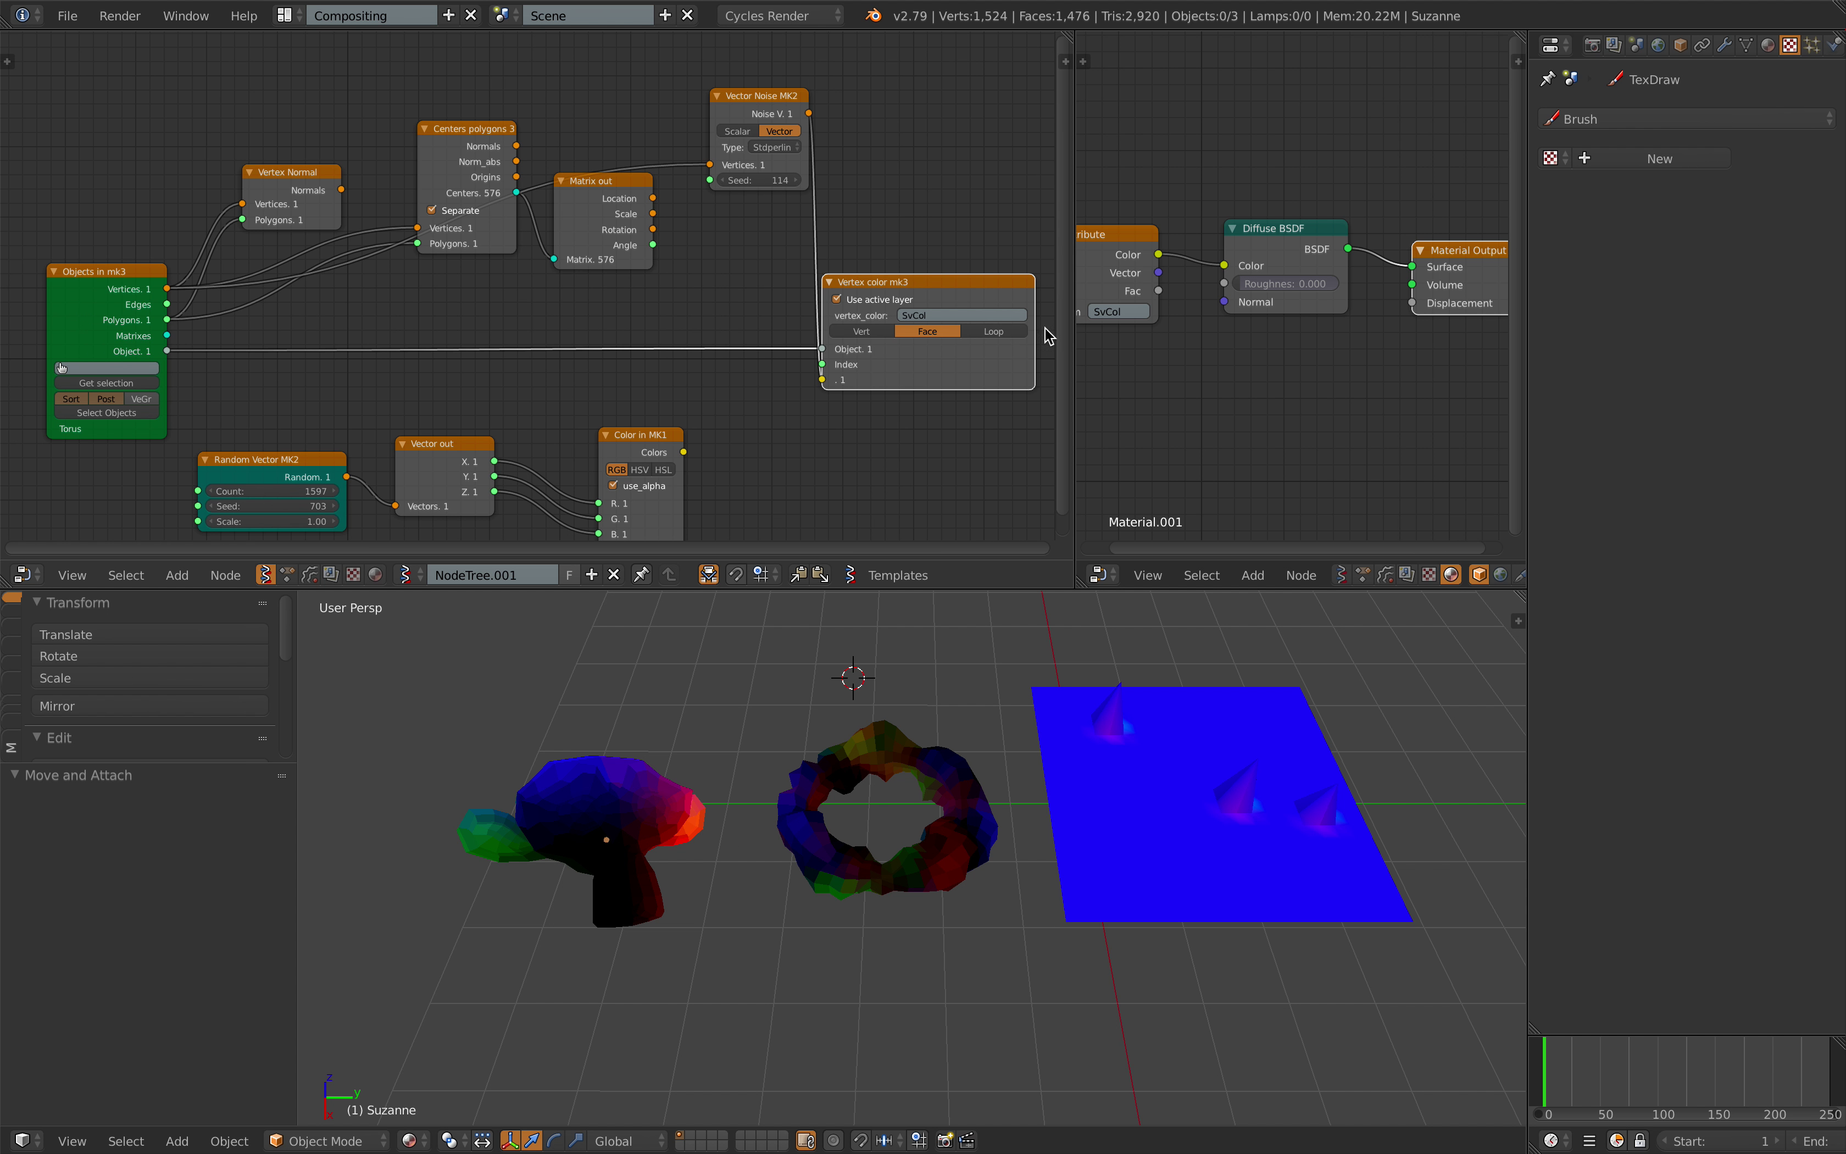
left_click_drag(1076, 334, 843, 336)
scroll(1026, 356, "up", 3)
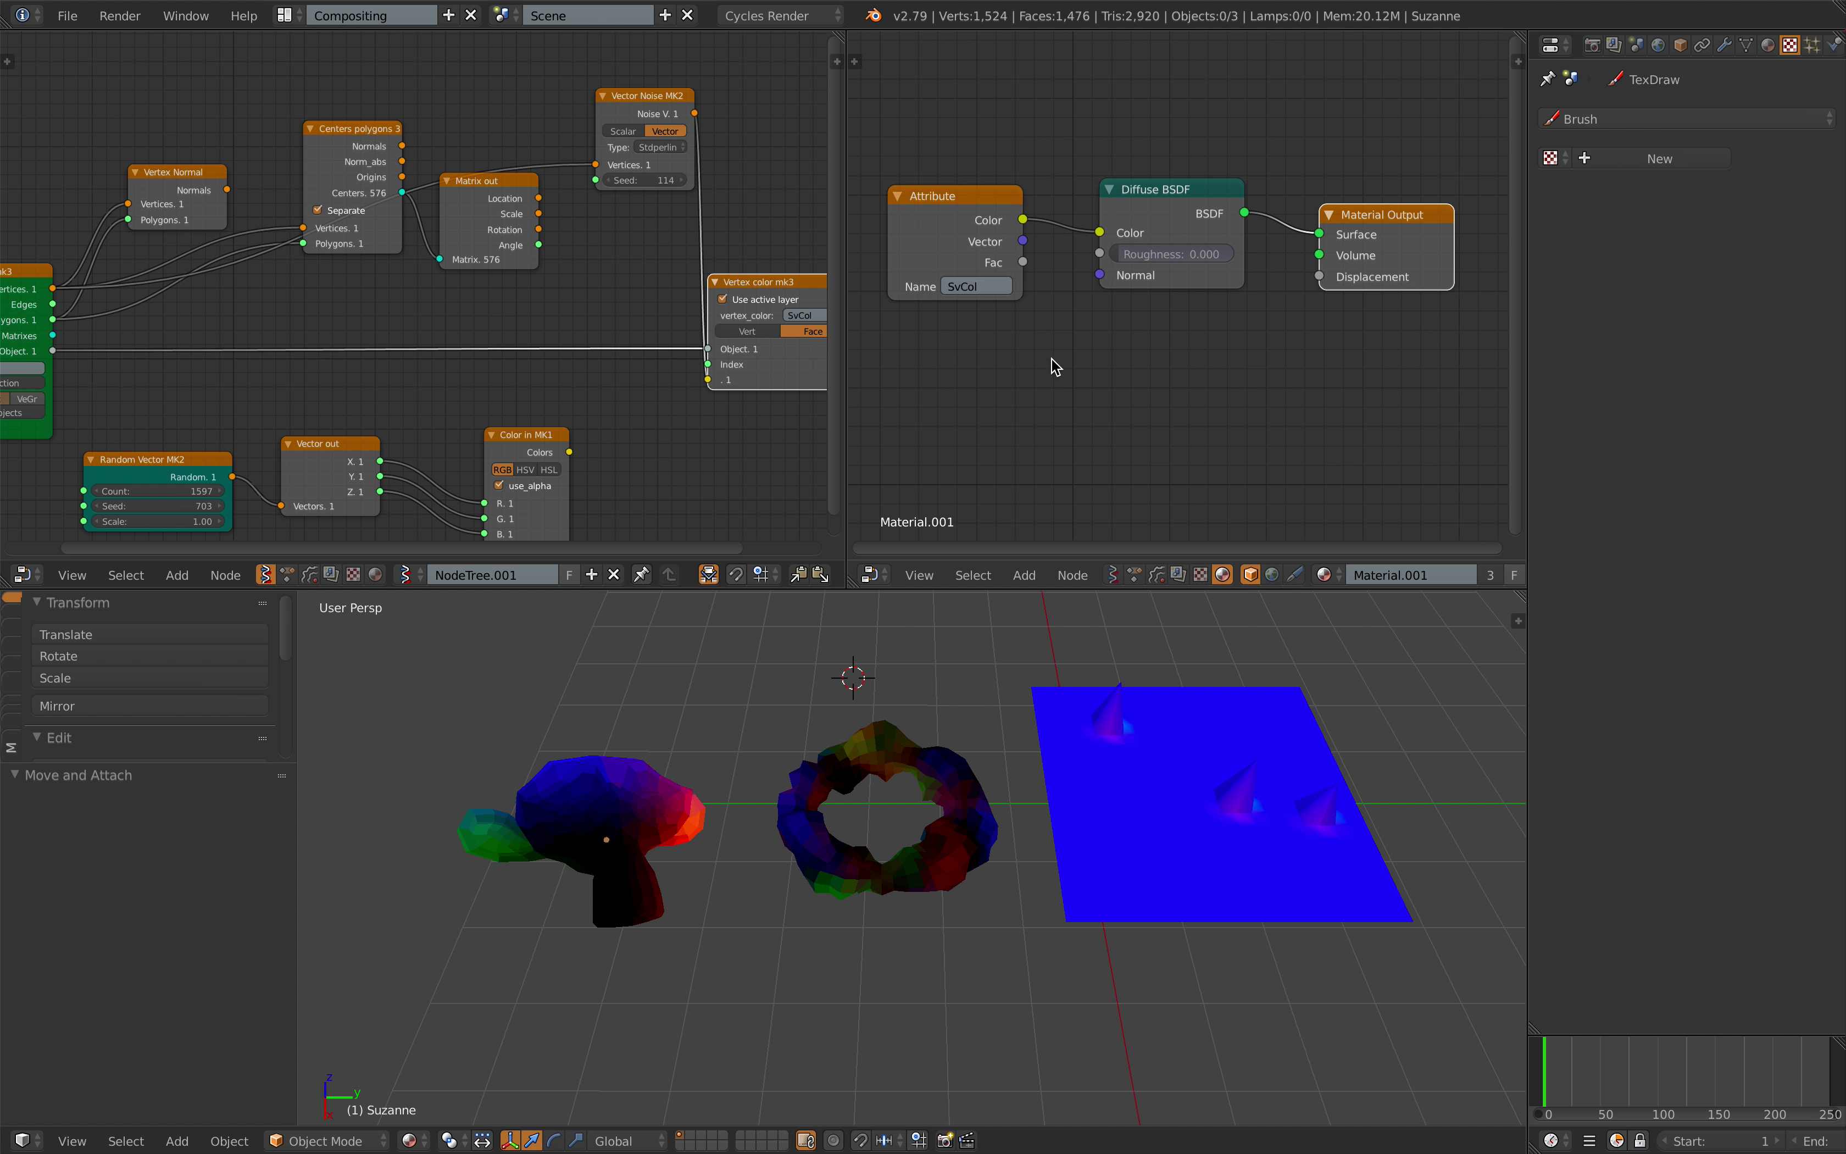
key("shift+a")
left_click(1082, 322)
type("uv")
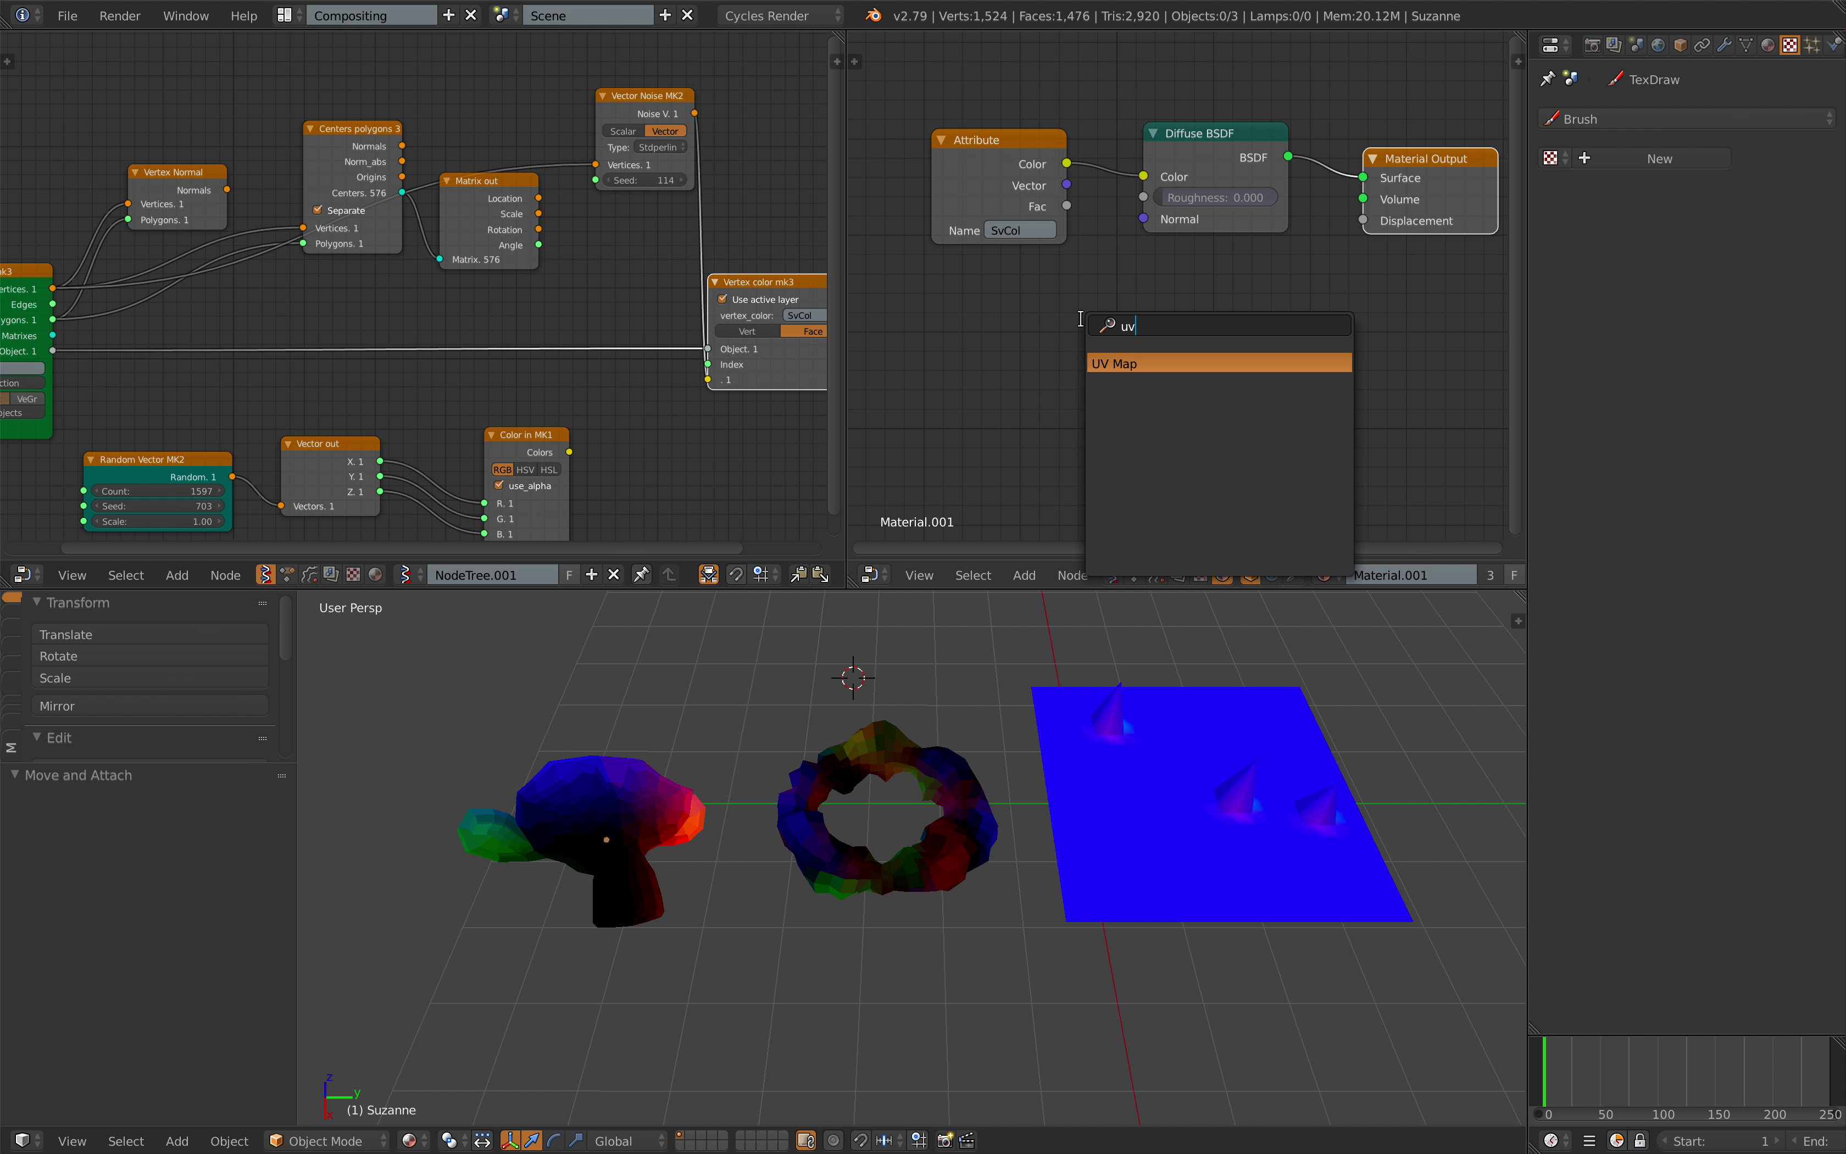
key("Return")
left_click(1084, 324)
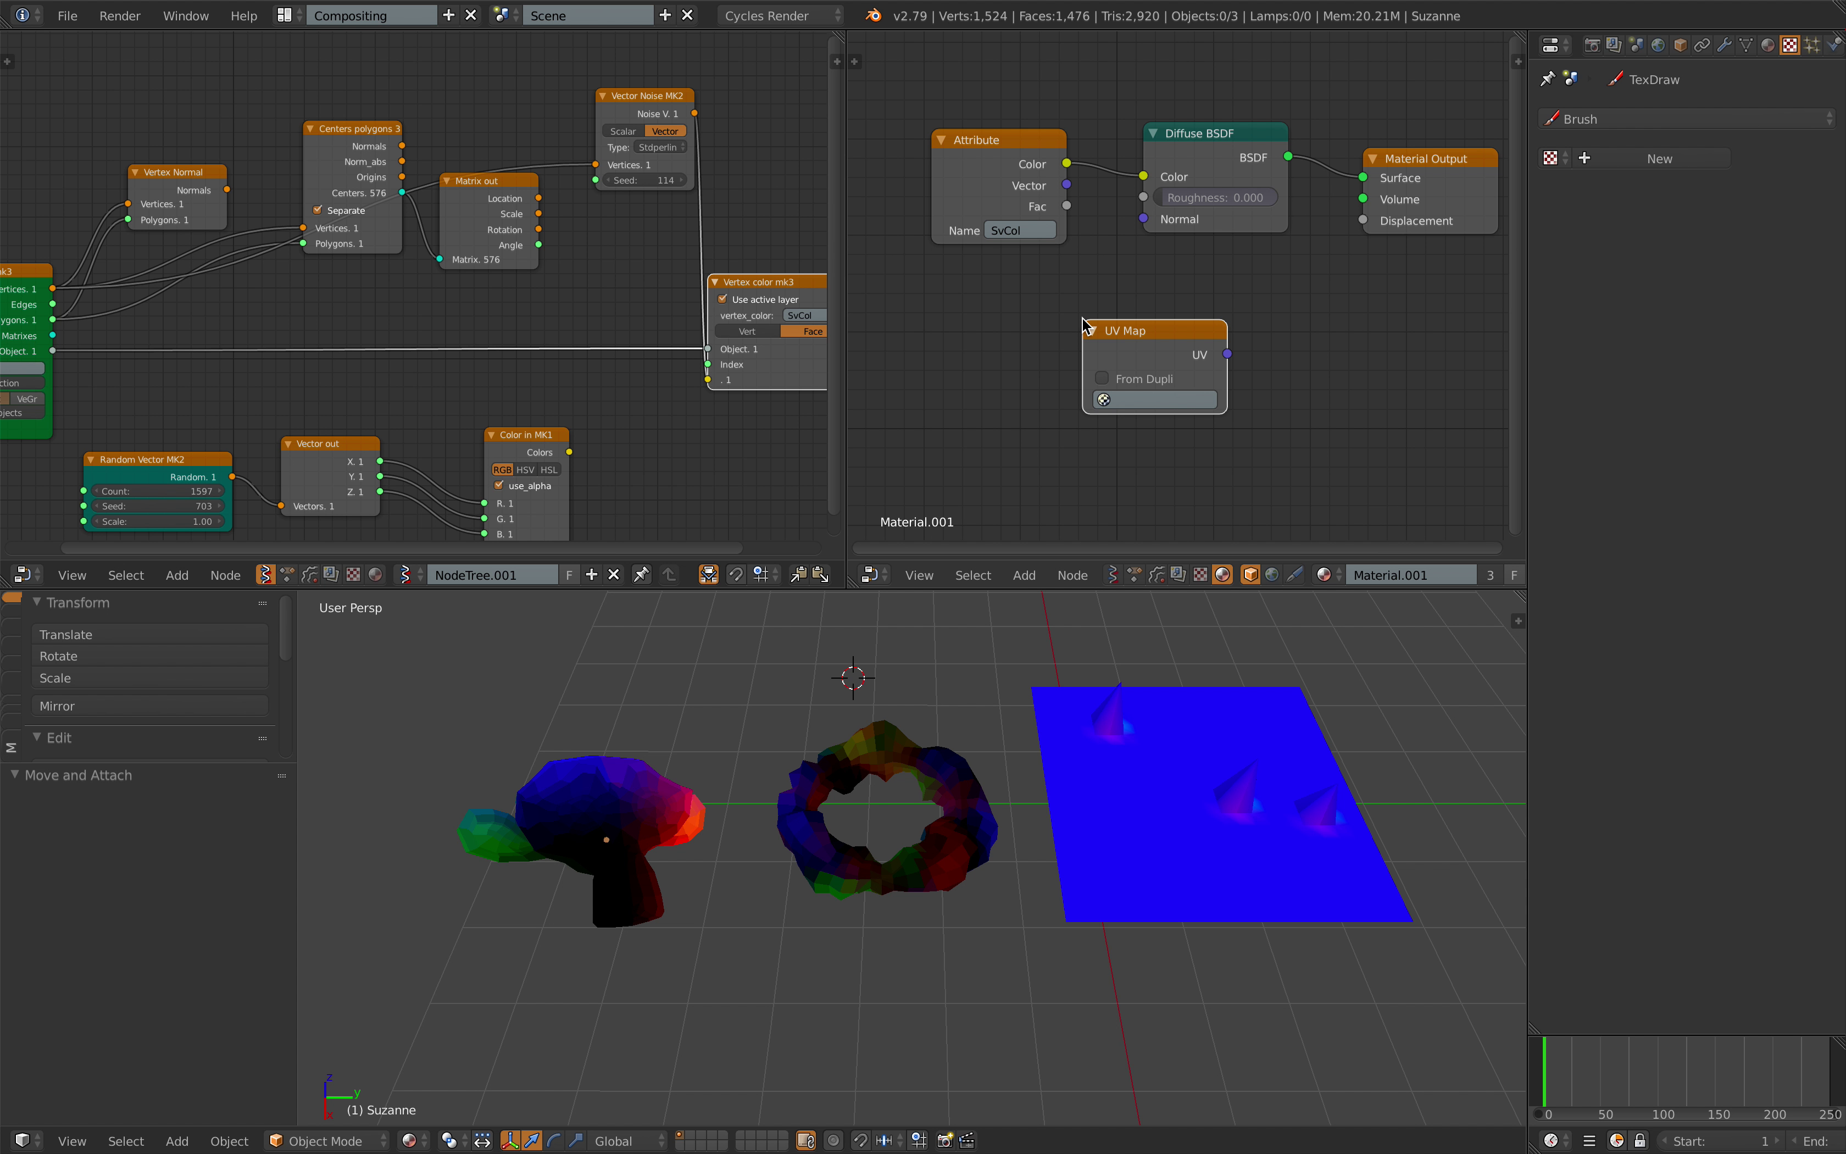
key("x")
- Add a Texture Coordinate node below the Attribute node in the material and save over the blend file
key("shift+a")
left_click(1082, 322)
type("text")
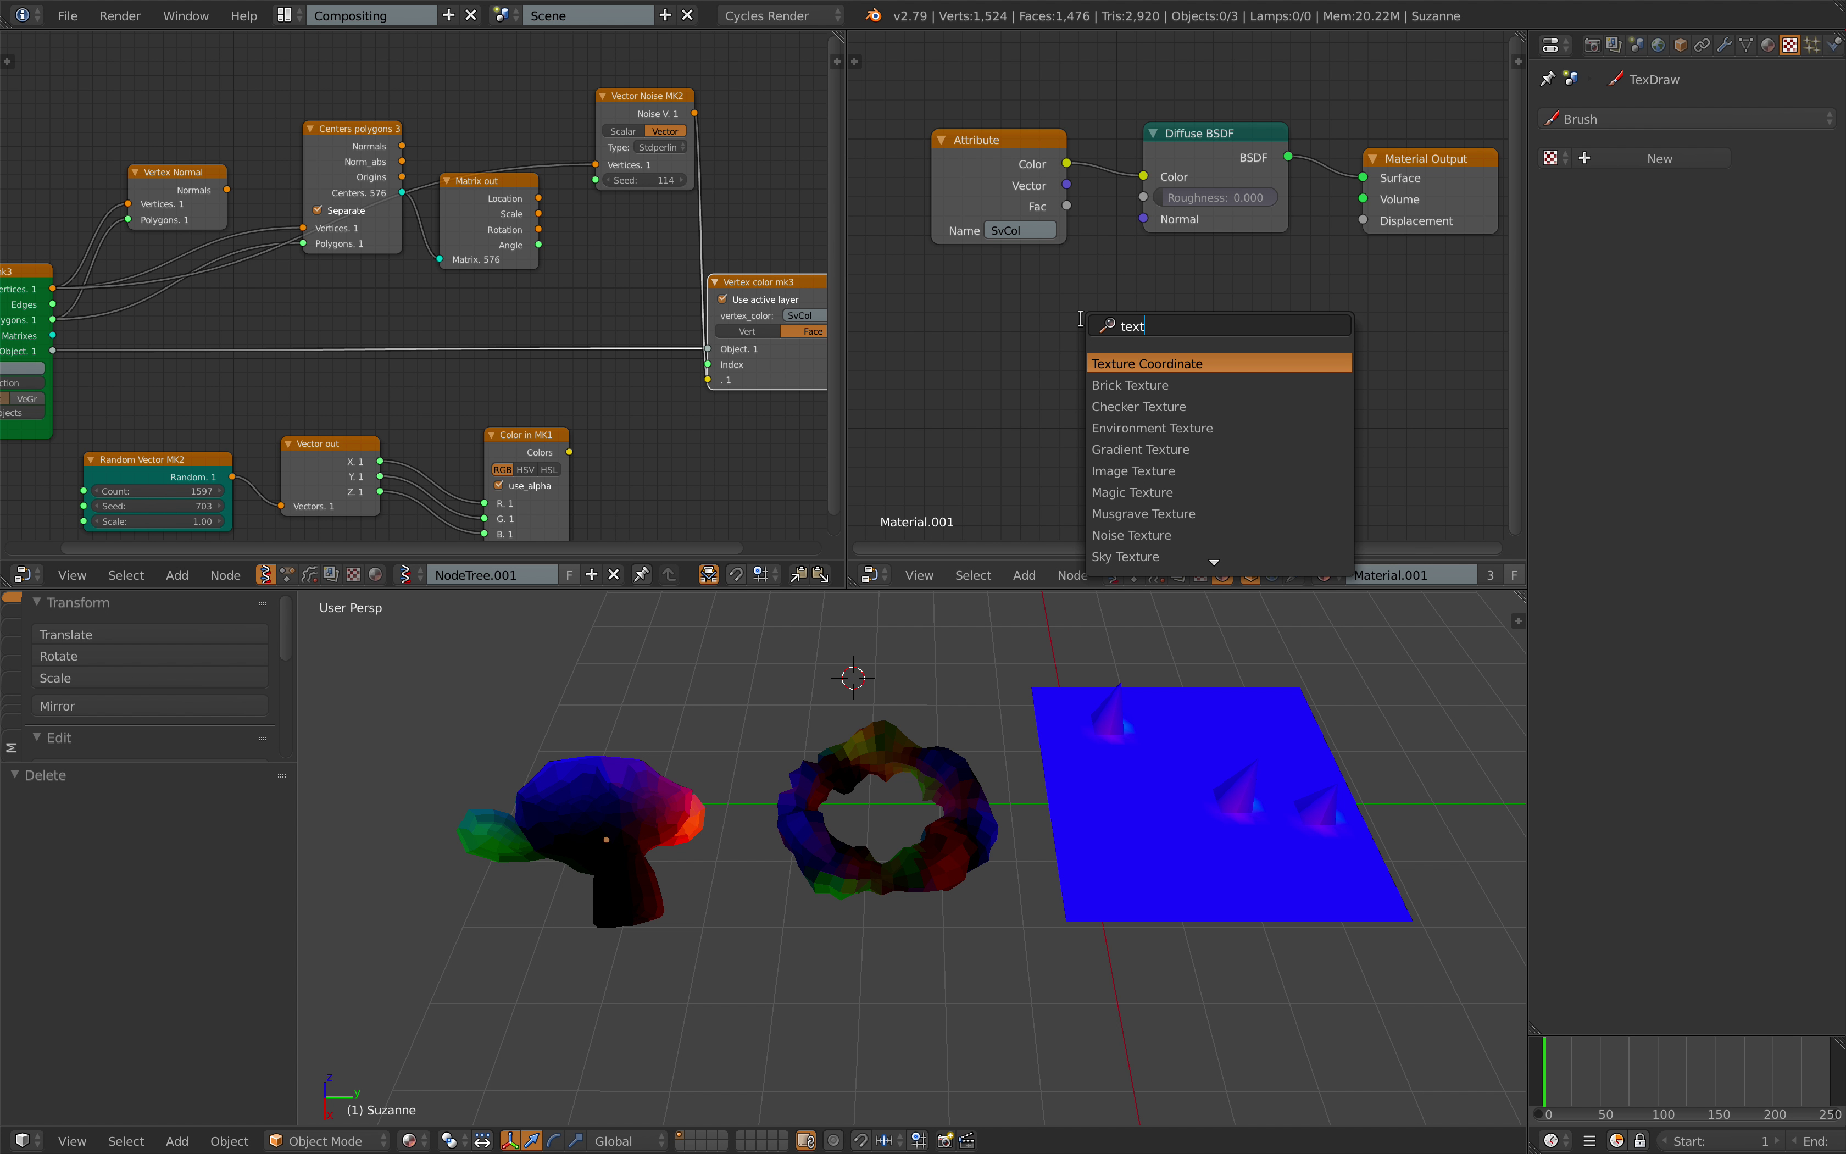
key("Return")
left_click(938, 304)
key("ctrl+s")
left_click(938, 304)
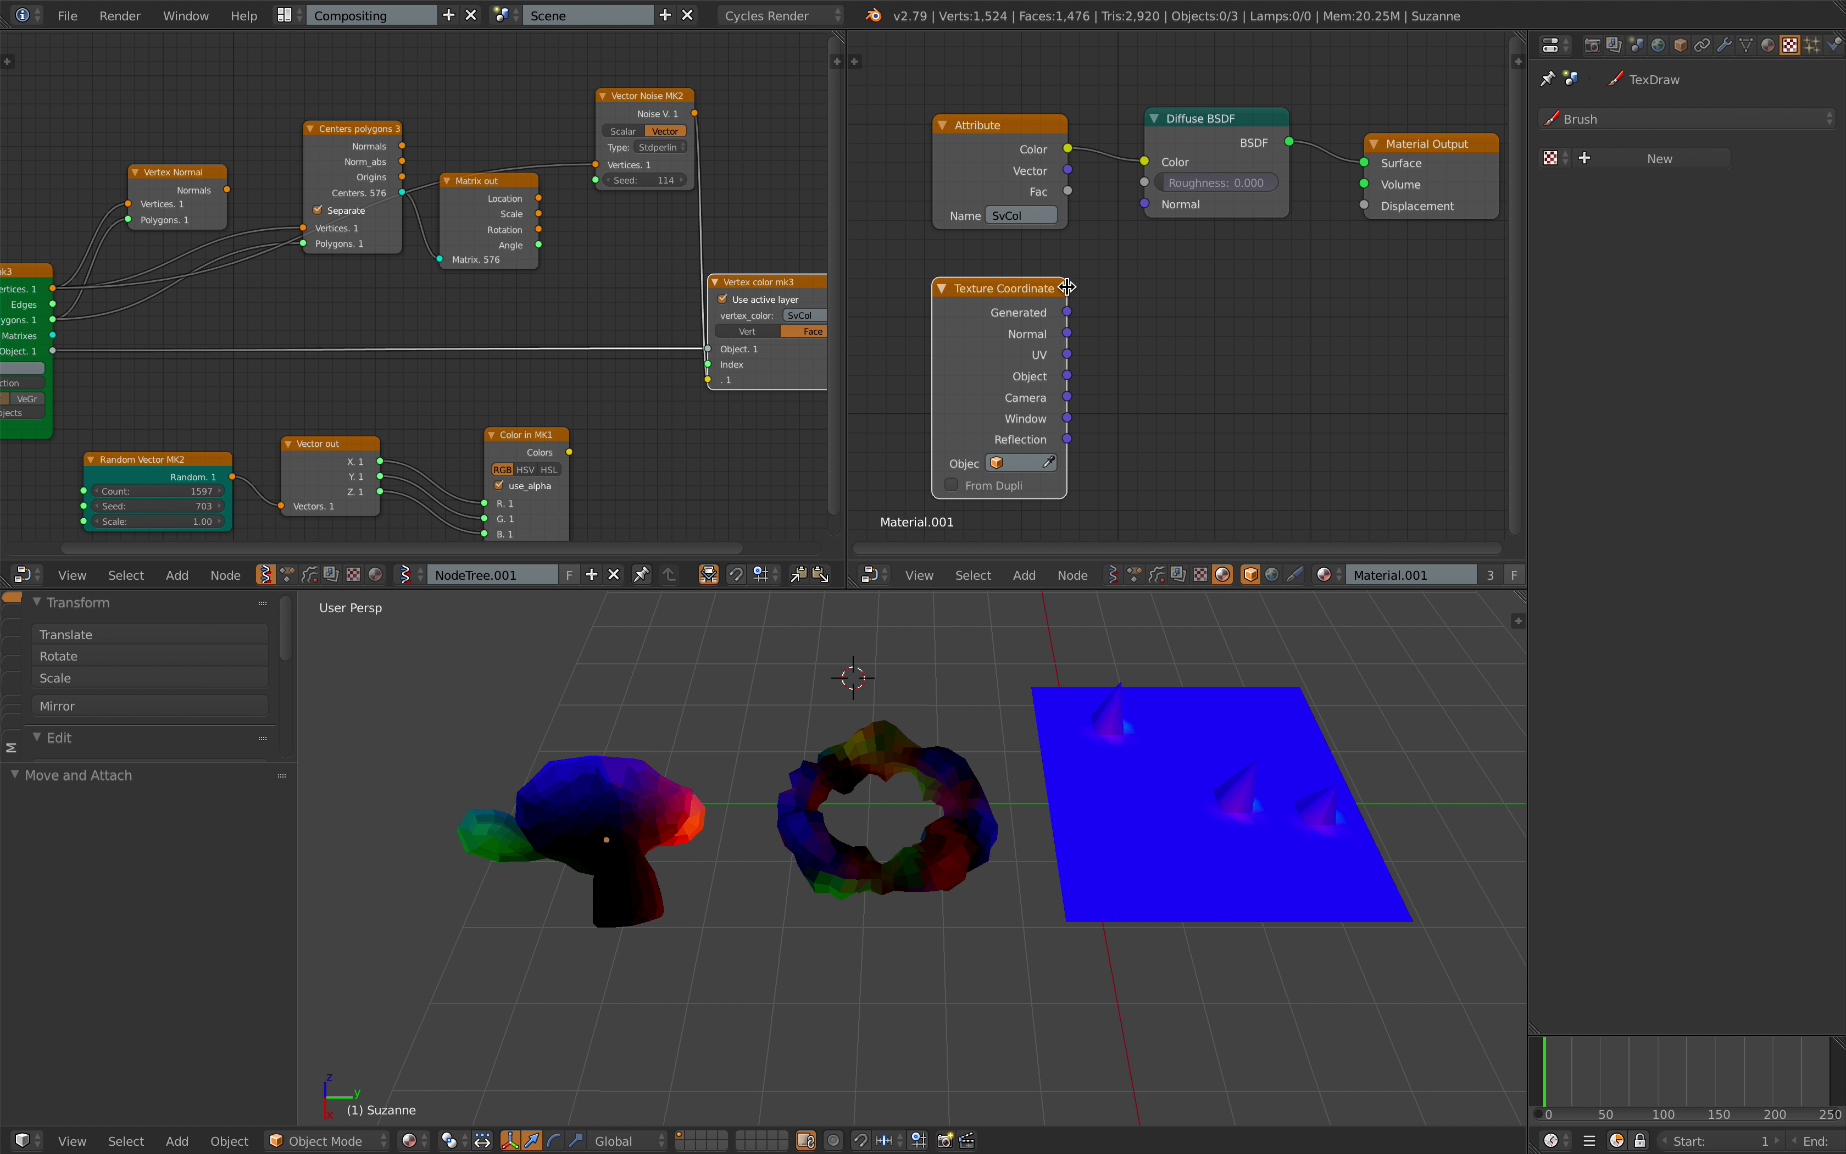
- Add a cone mesh and move it by about -0.904, 8.324 and 0.624 on X, Y and Z, beyond the grid
right_click(921, 787)
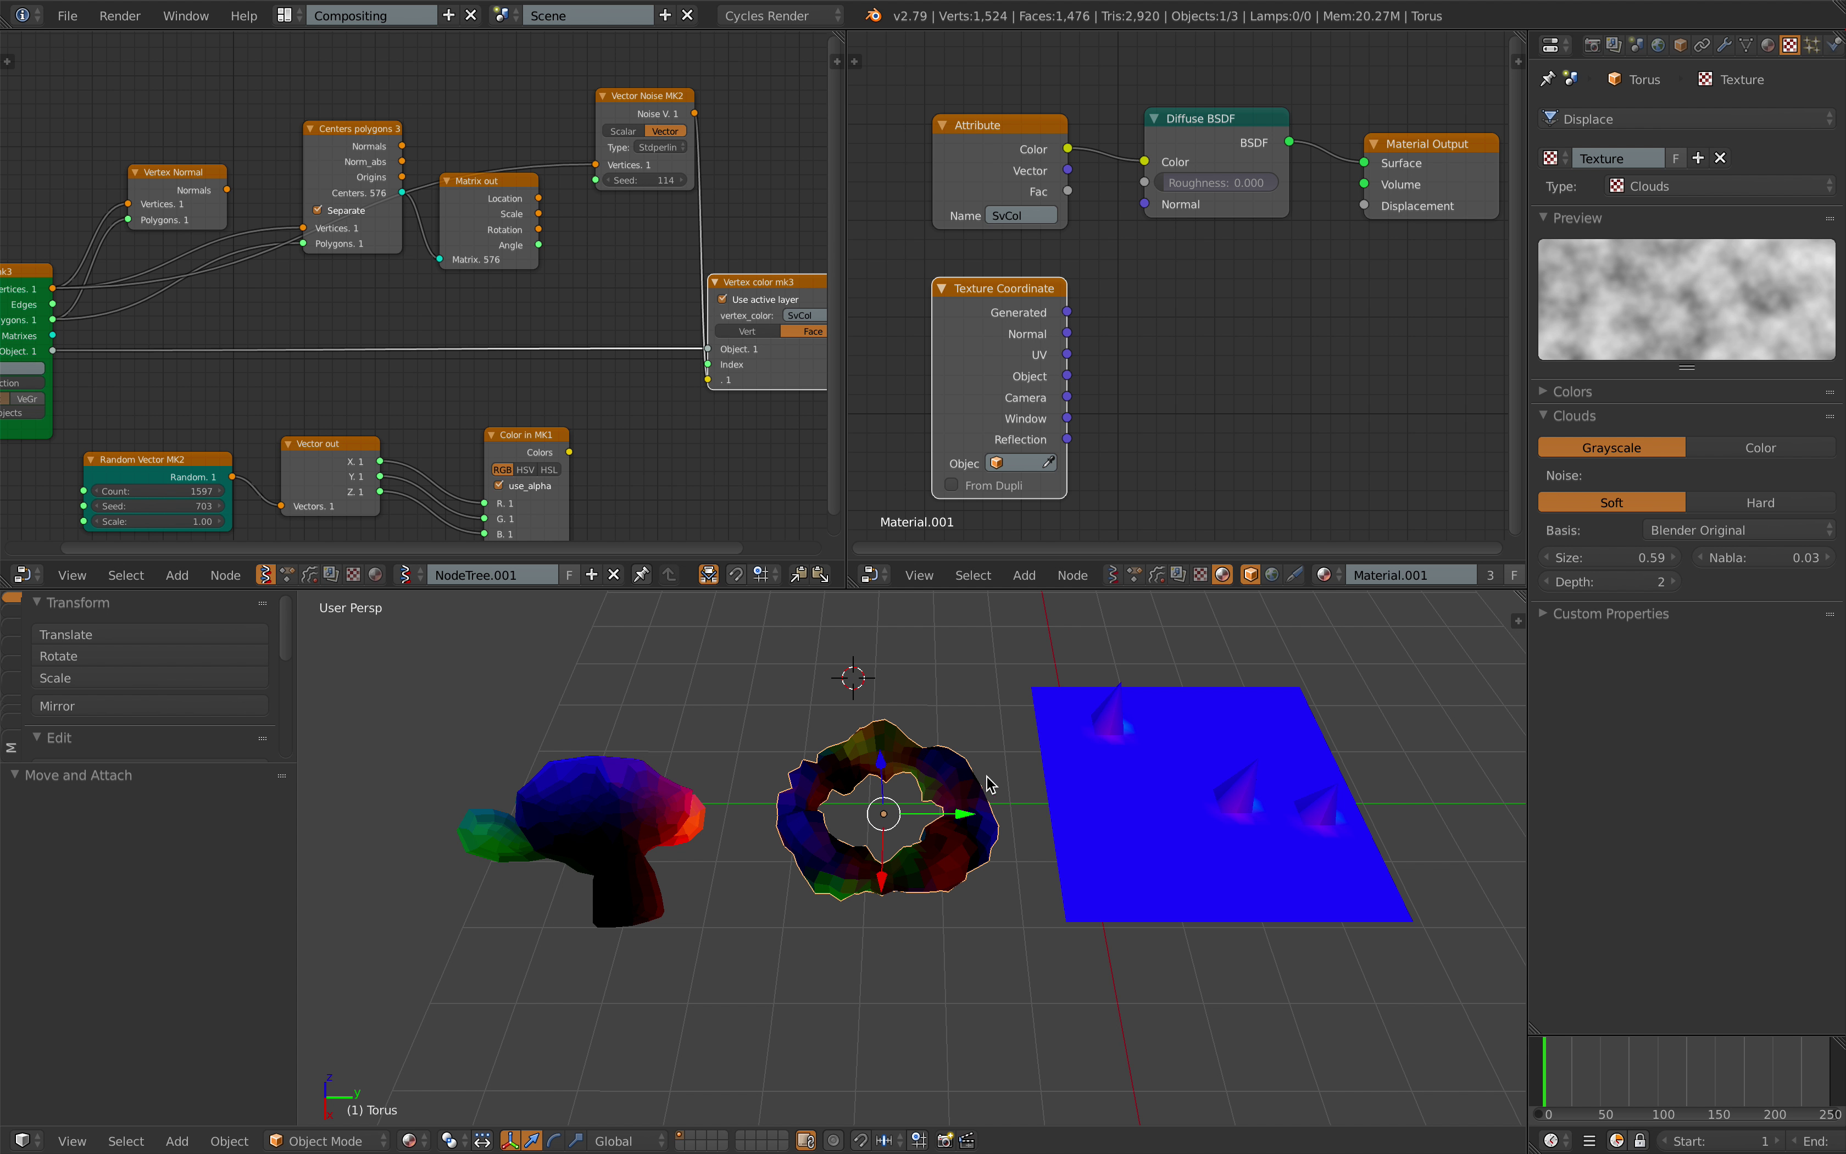
middle_click_drag(986, 772, 915, 781, "shift")
scroll(992, 811, "down", 4)
key("shift+a")
mouse_move(1002, 814)
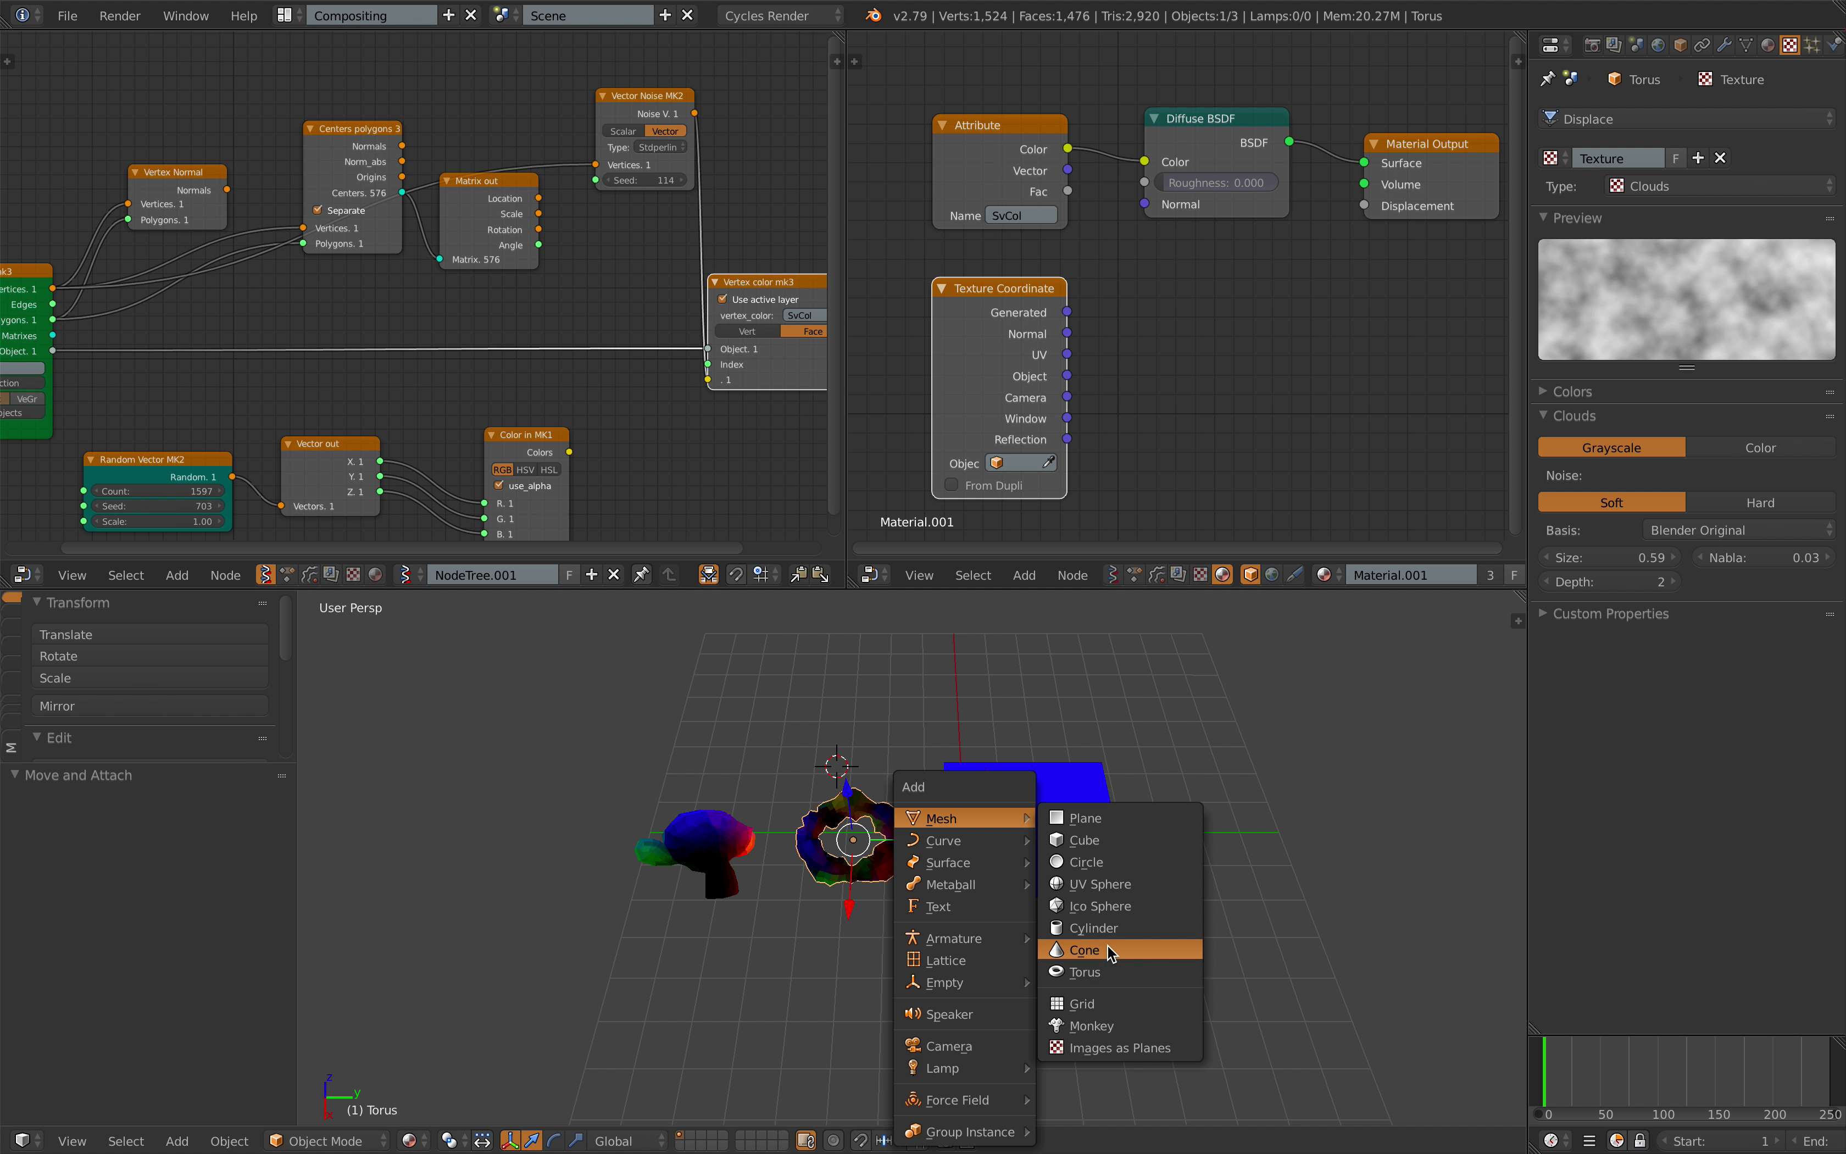
left_click(1098, 947)
key("g")
left_click(1377, 884)
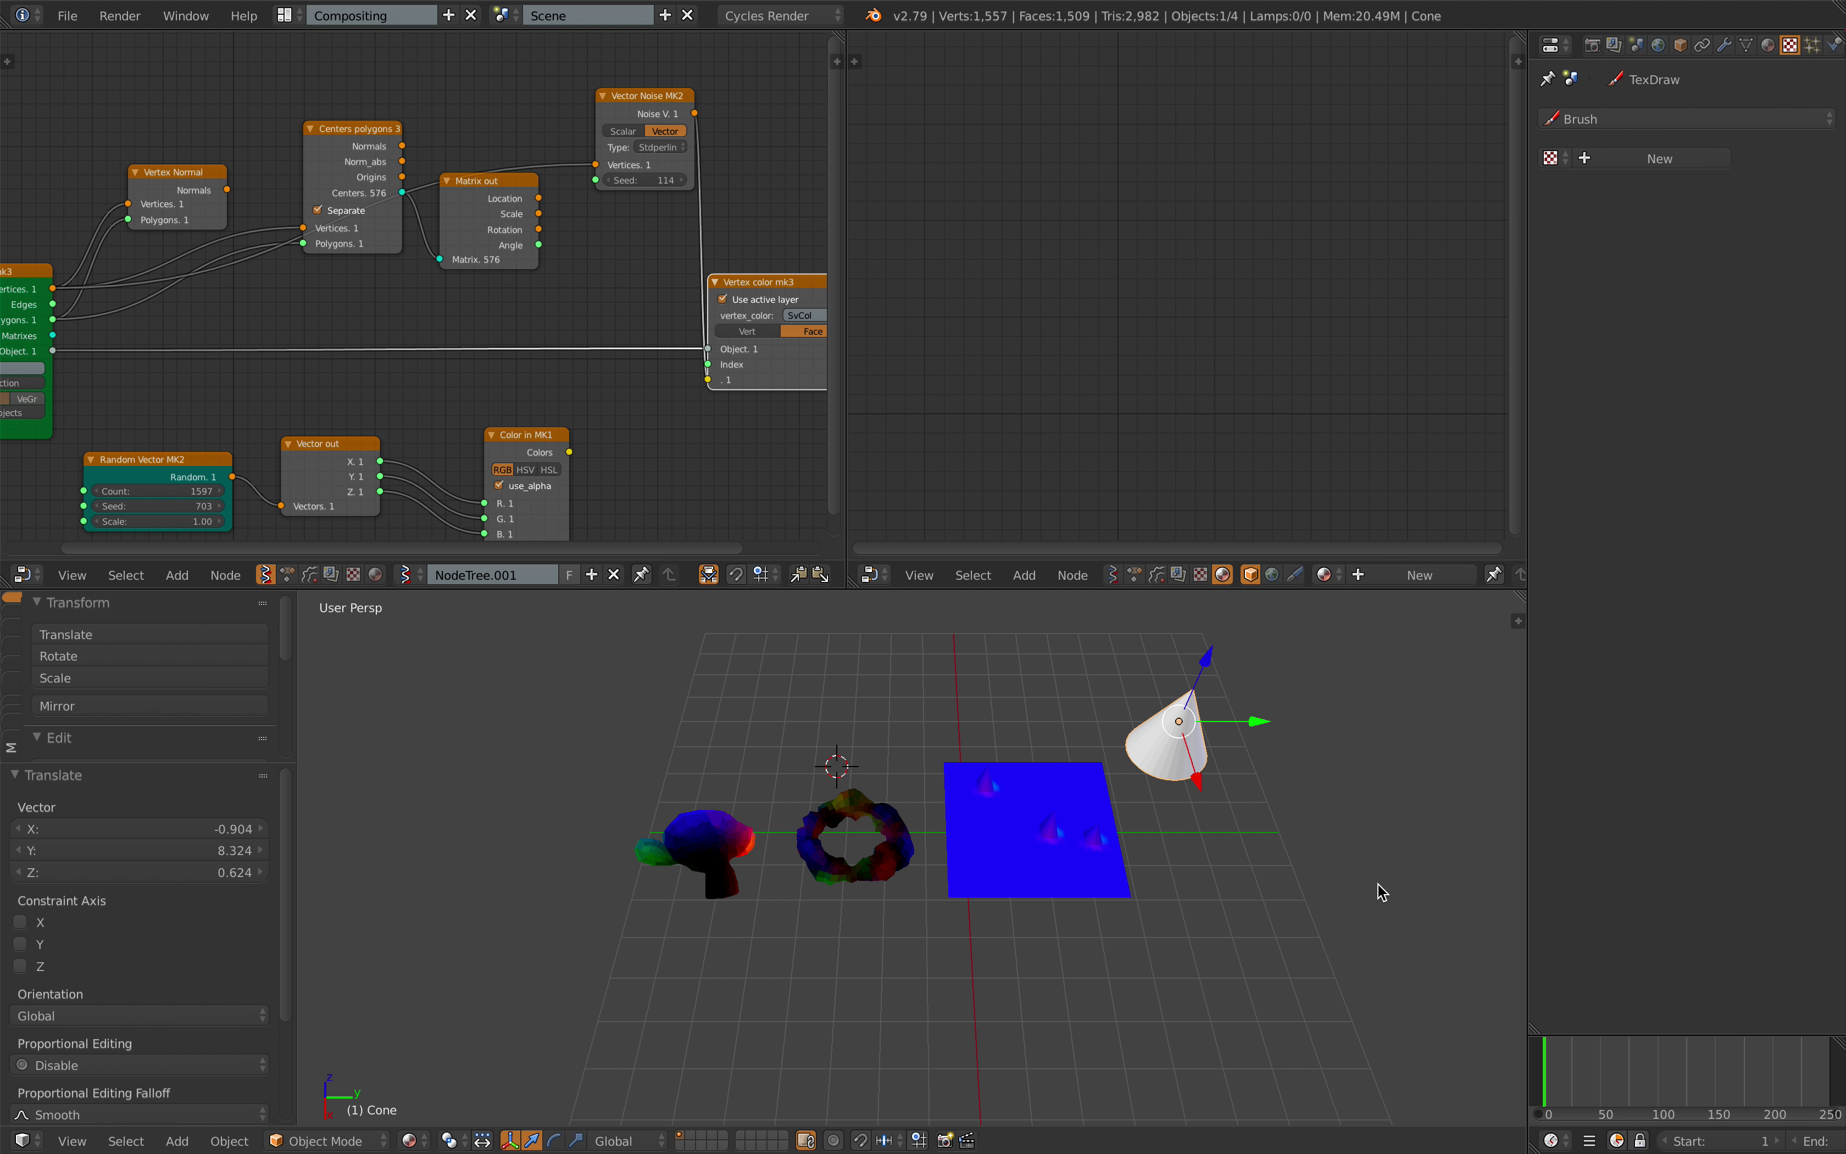
- Scale the cone and move it by about 0.748, 0.964 and -0.518 on X, Y and Z
key("s")
left_click(1237, 881)
key("g")
left_click(1266, 908)
middle_click_drag(1195, 793, 1339, 648)
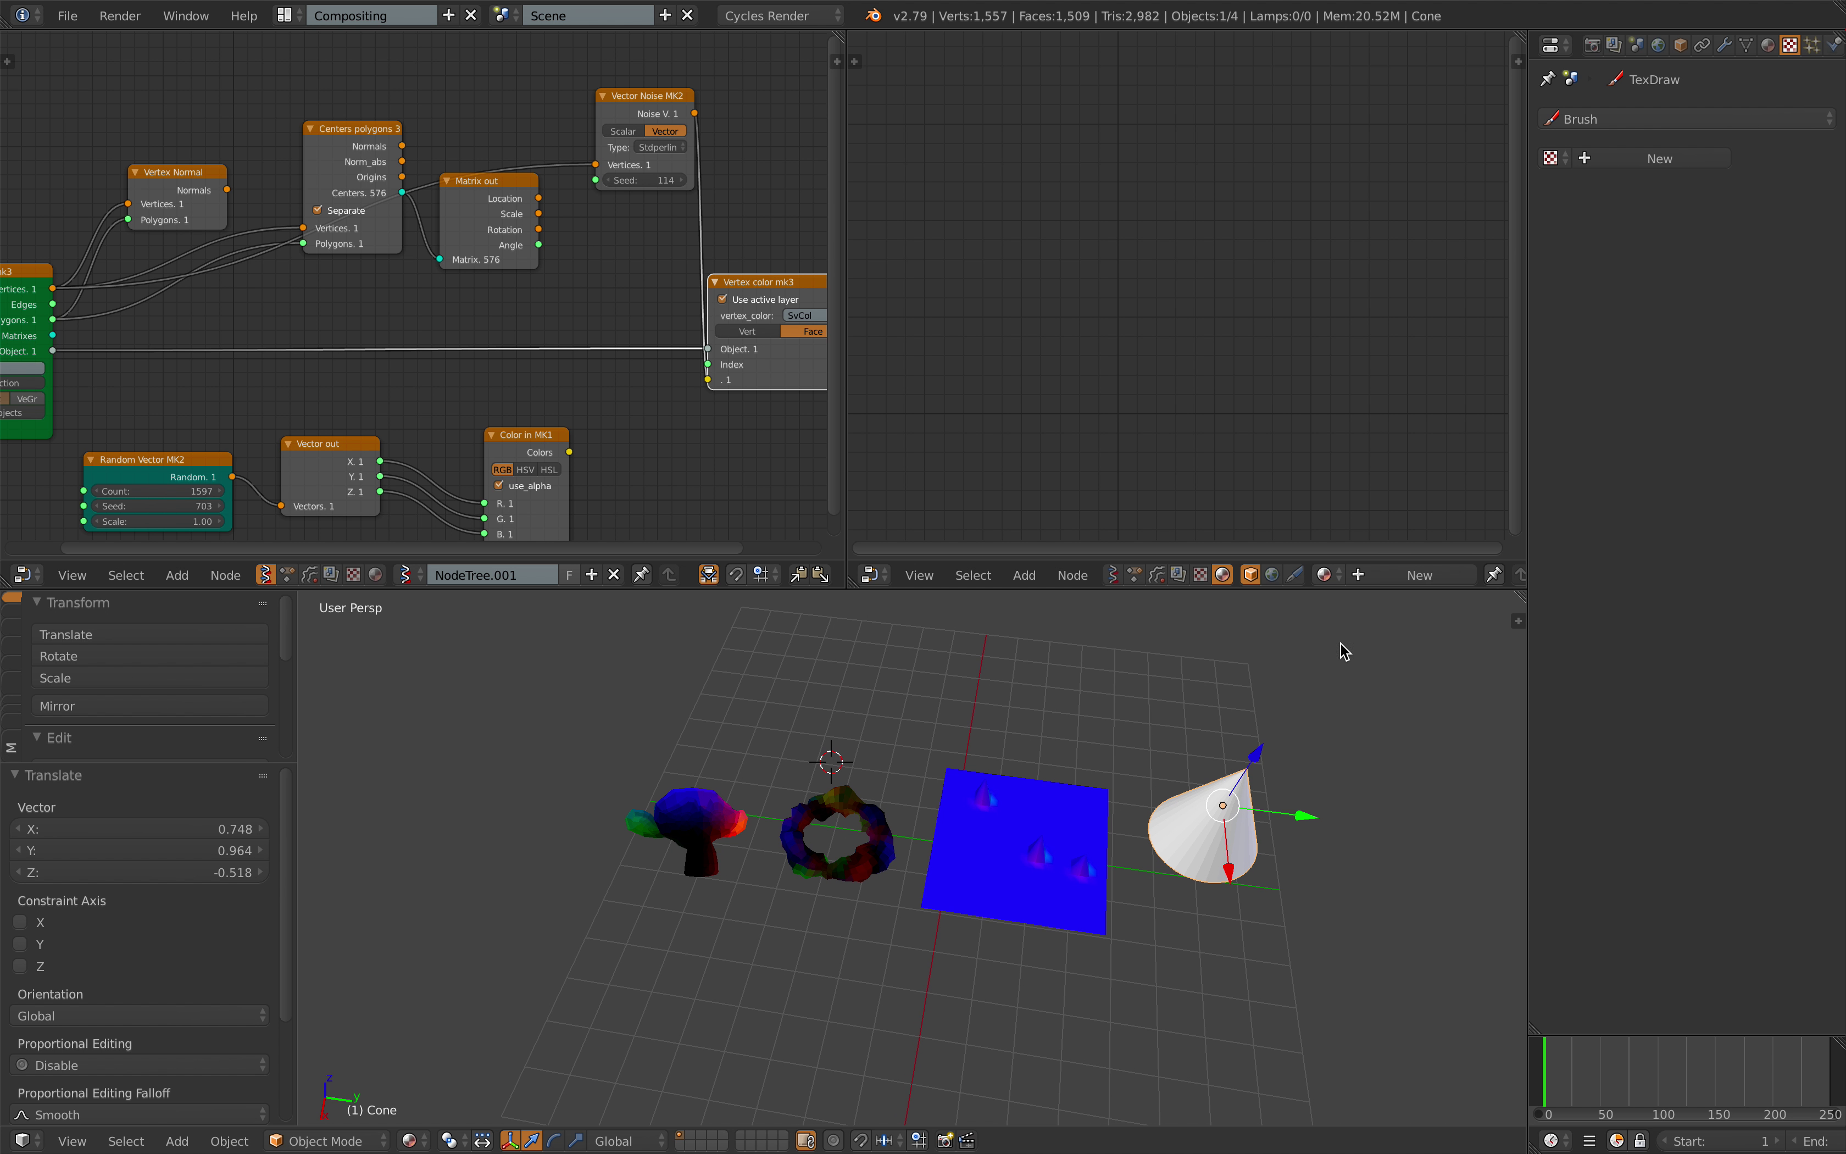
- Create a new material for the cone and copy the Texture Coordinate node into it from Material.001
left_click(1415, 575)
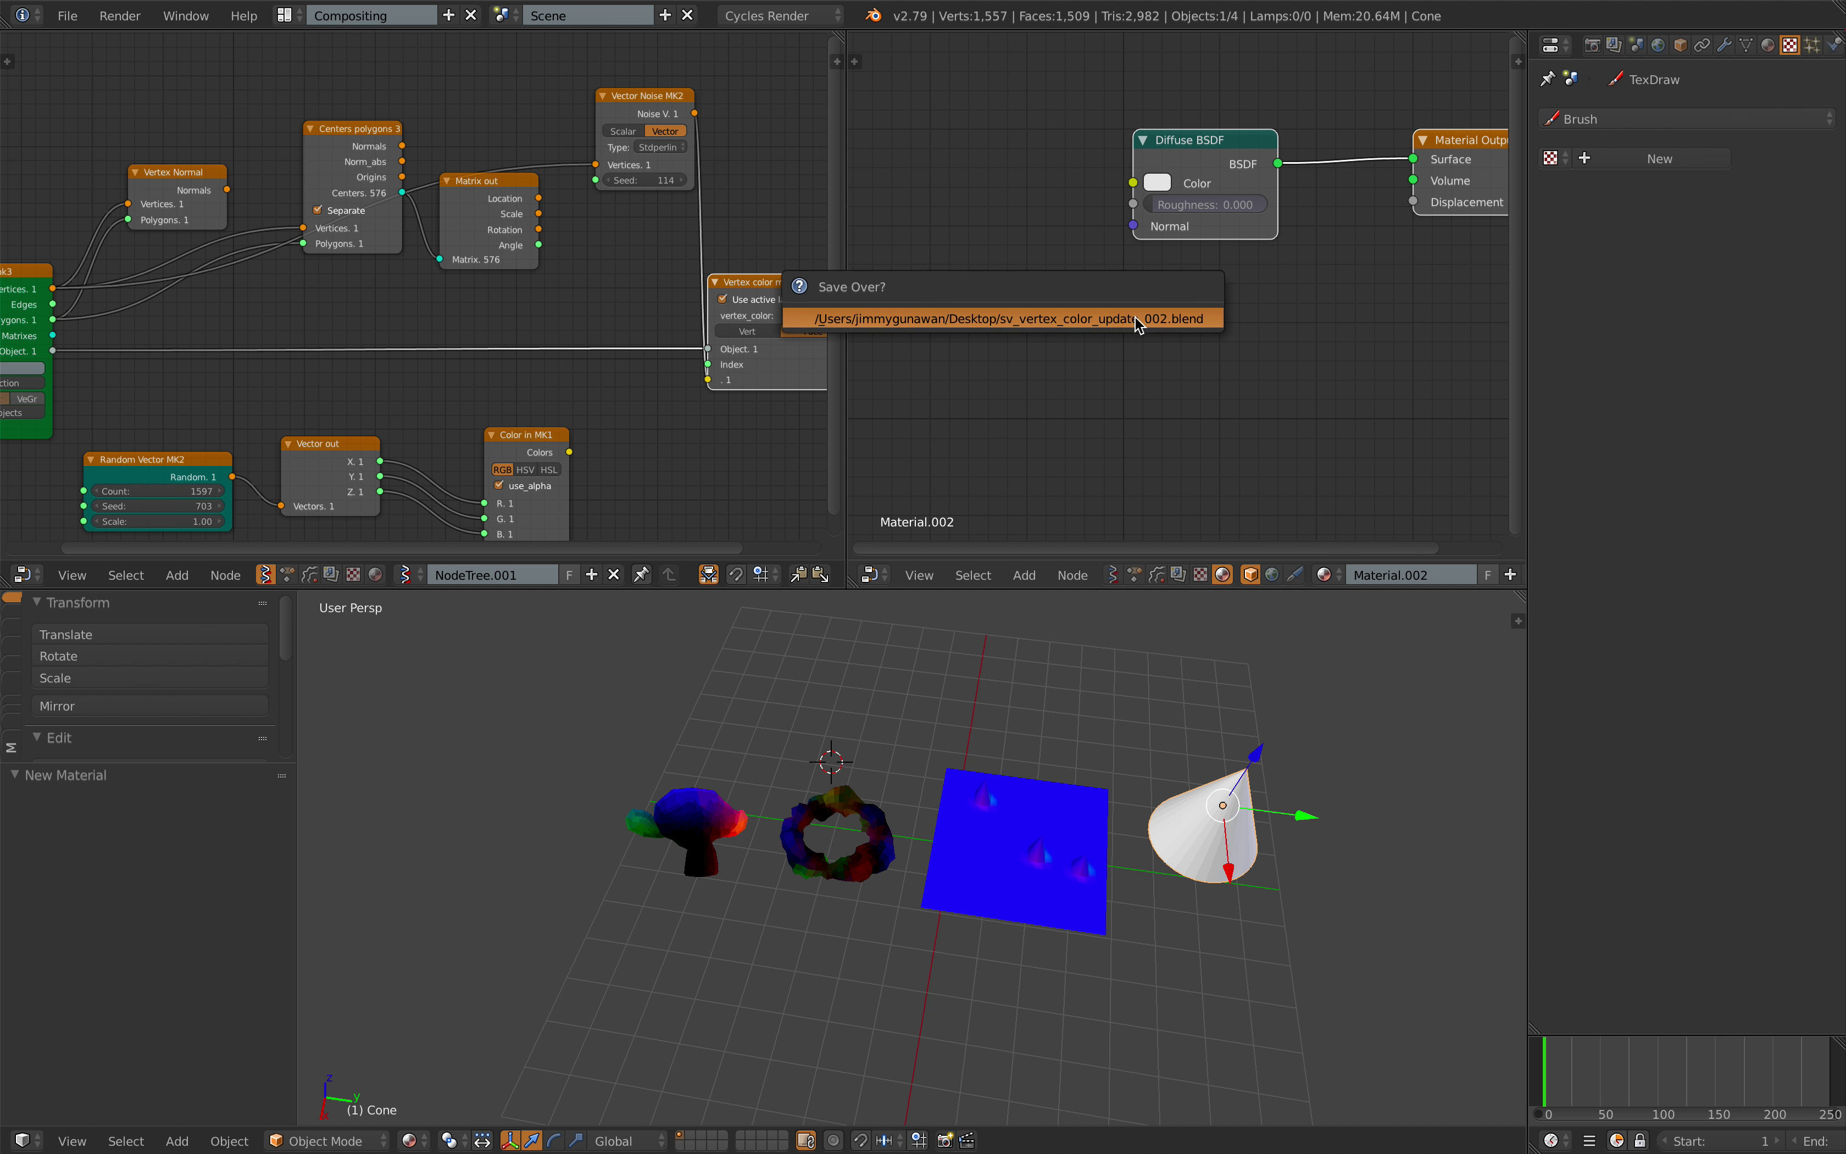
left_click(1322, 582)
left_click(1362, 631)
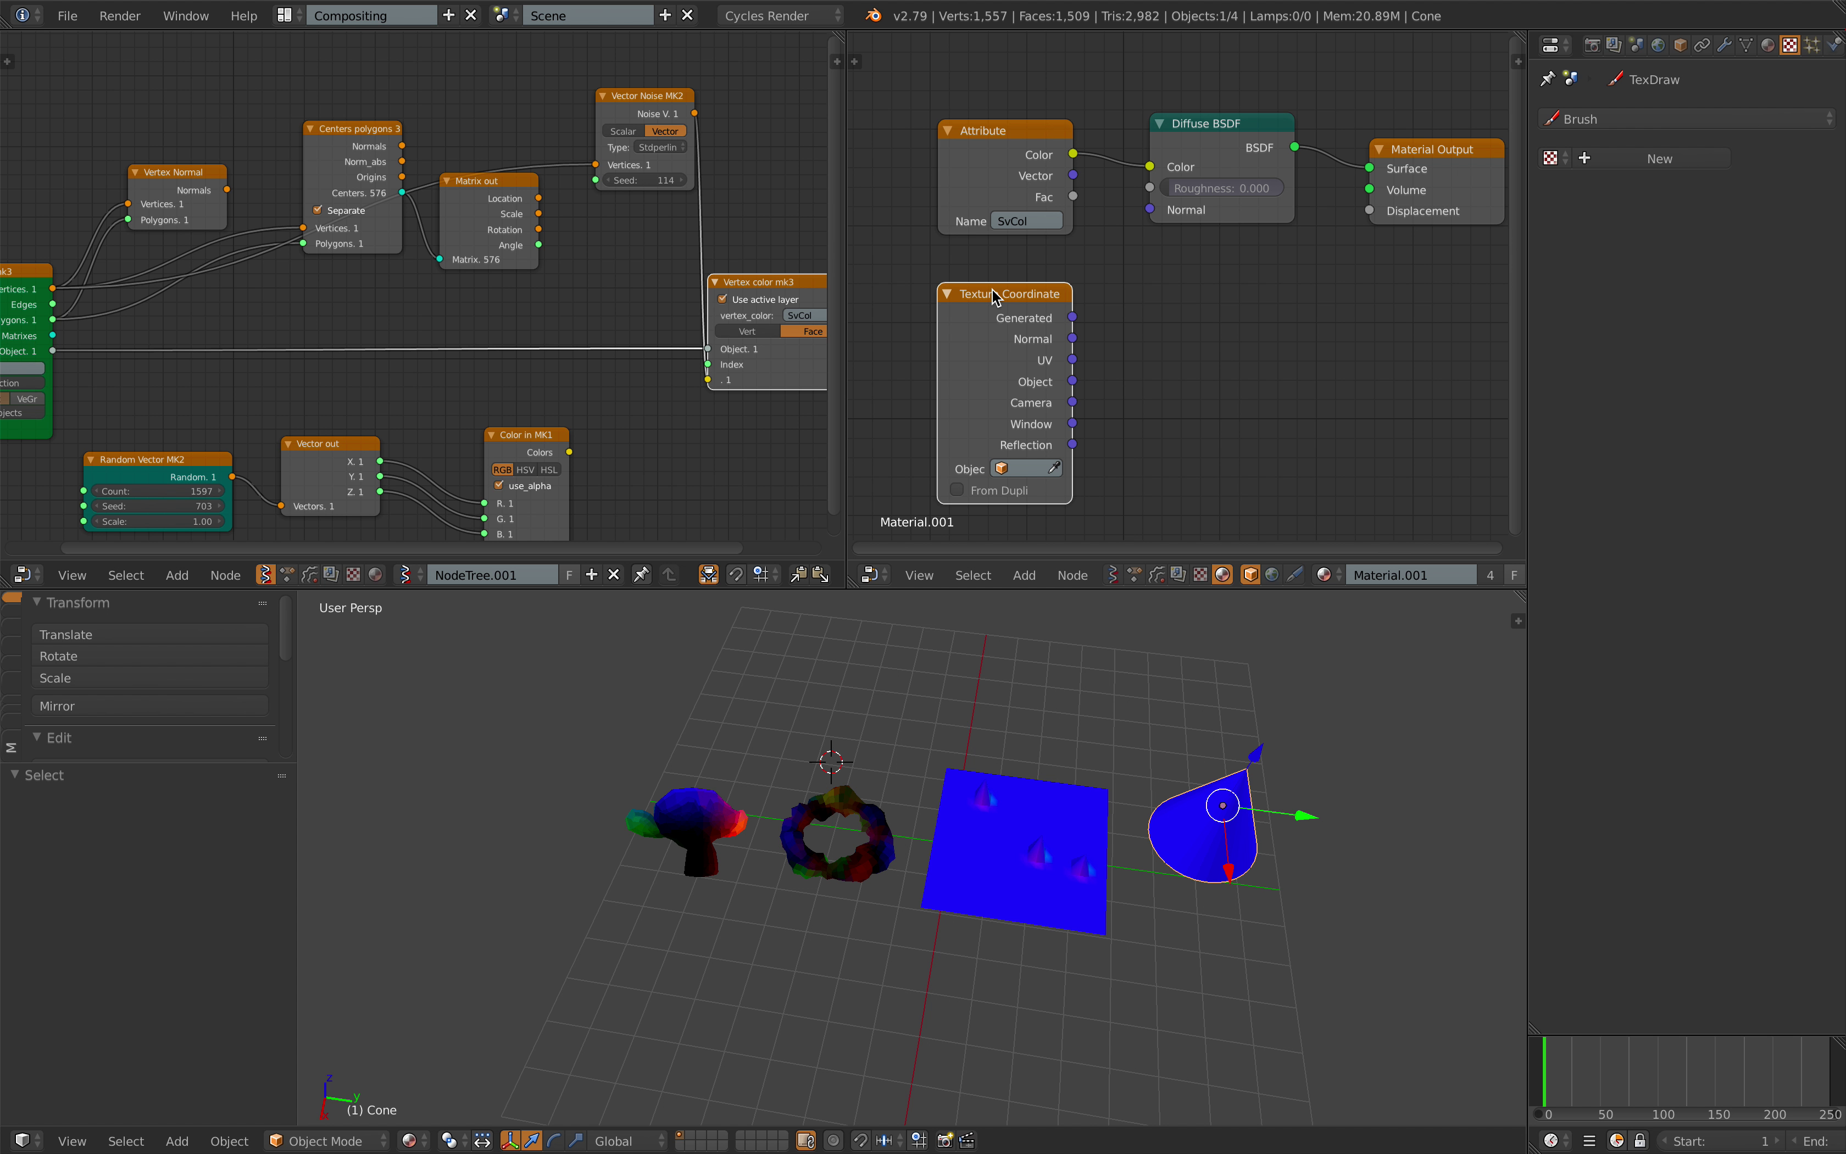
left_click(1328, 578)
left_click(1366, 649)
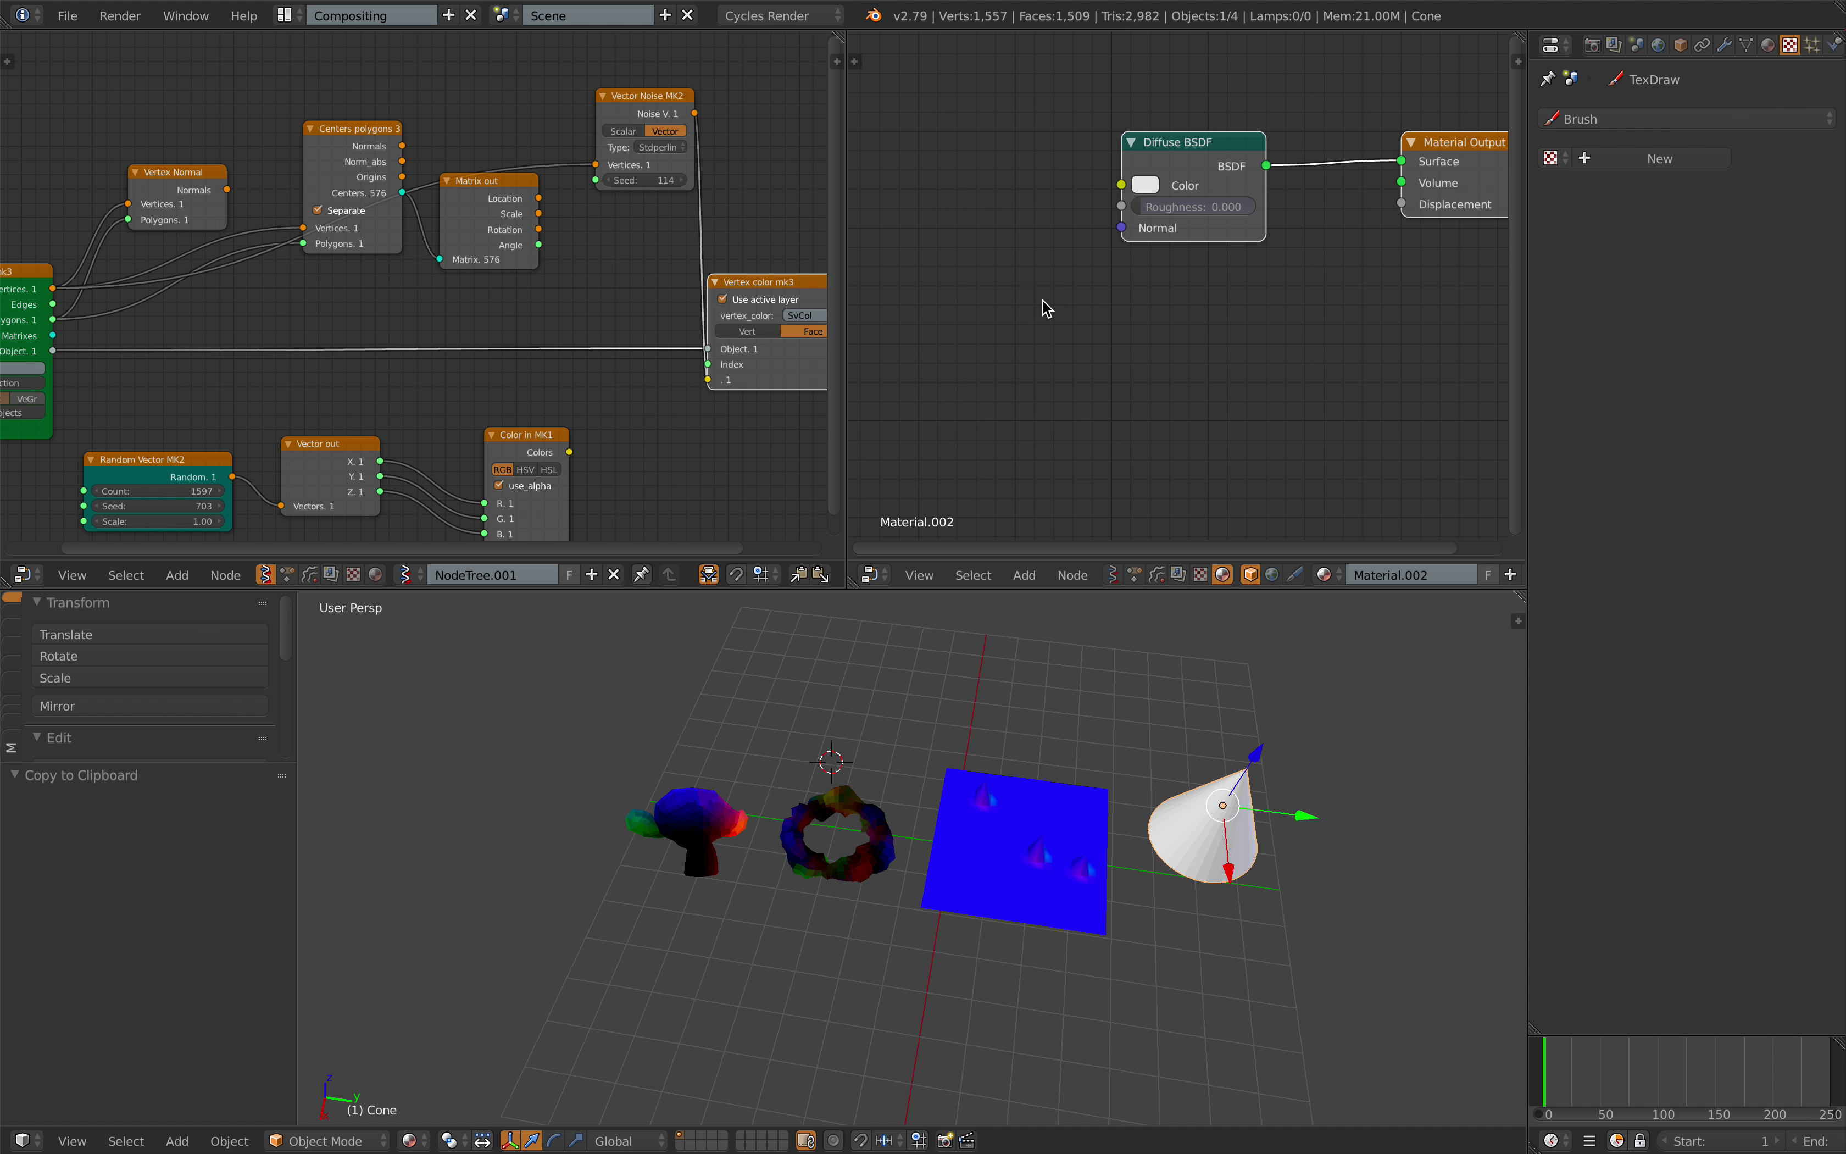
key("ctrl+v")
- Try the Texture Coordinate node's Generated output as the cone's Diffuse BSDF Color, and replace it with the Normal output
mouse_move(1026, 305)
left_mouse_down()
mouse_move(1015, 178)
mouse_move(1121, 185)
left_mouse_up()
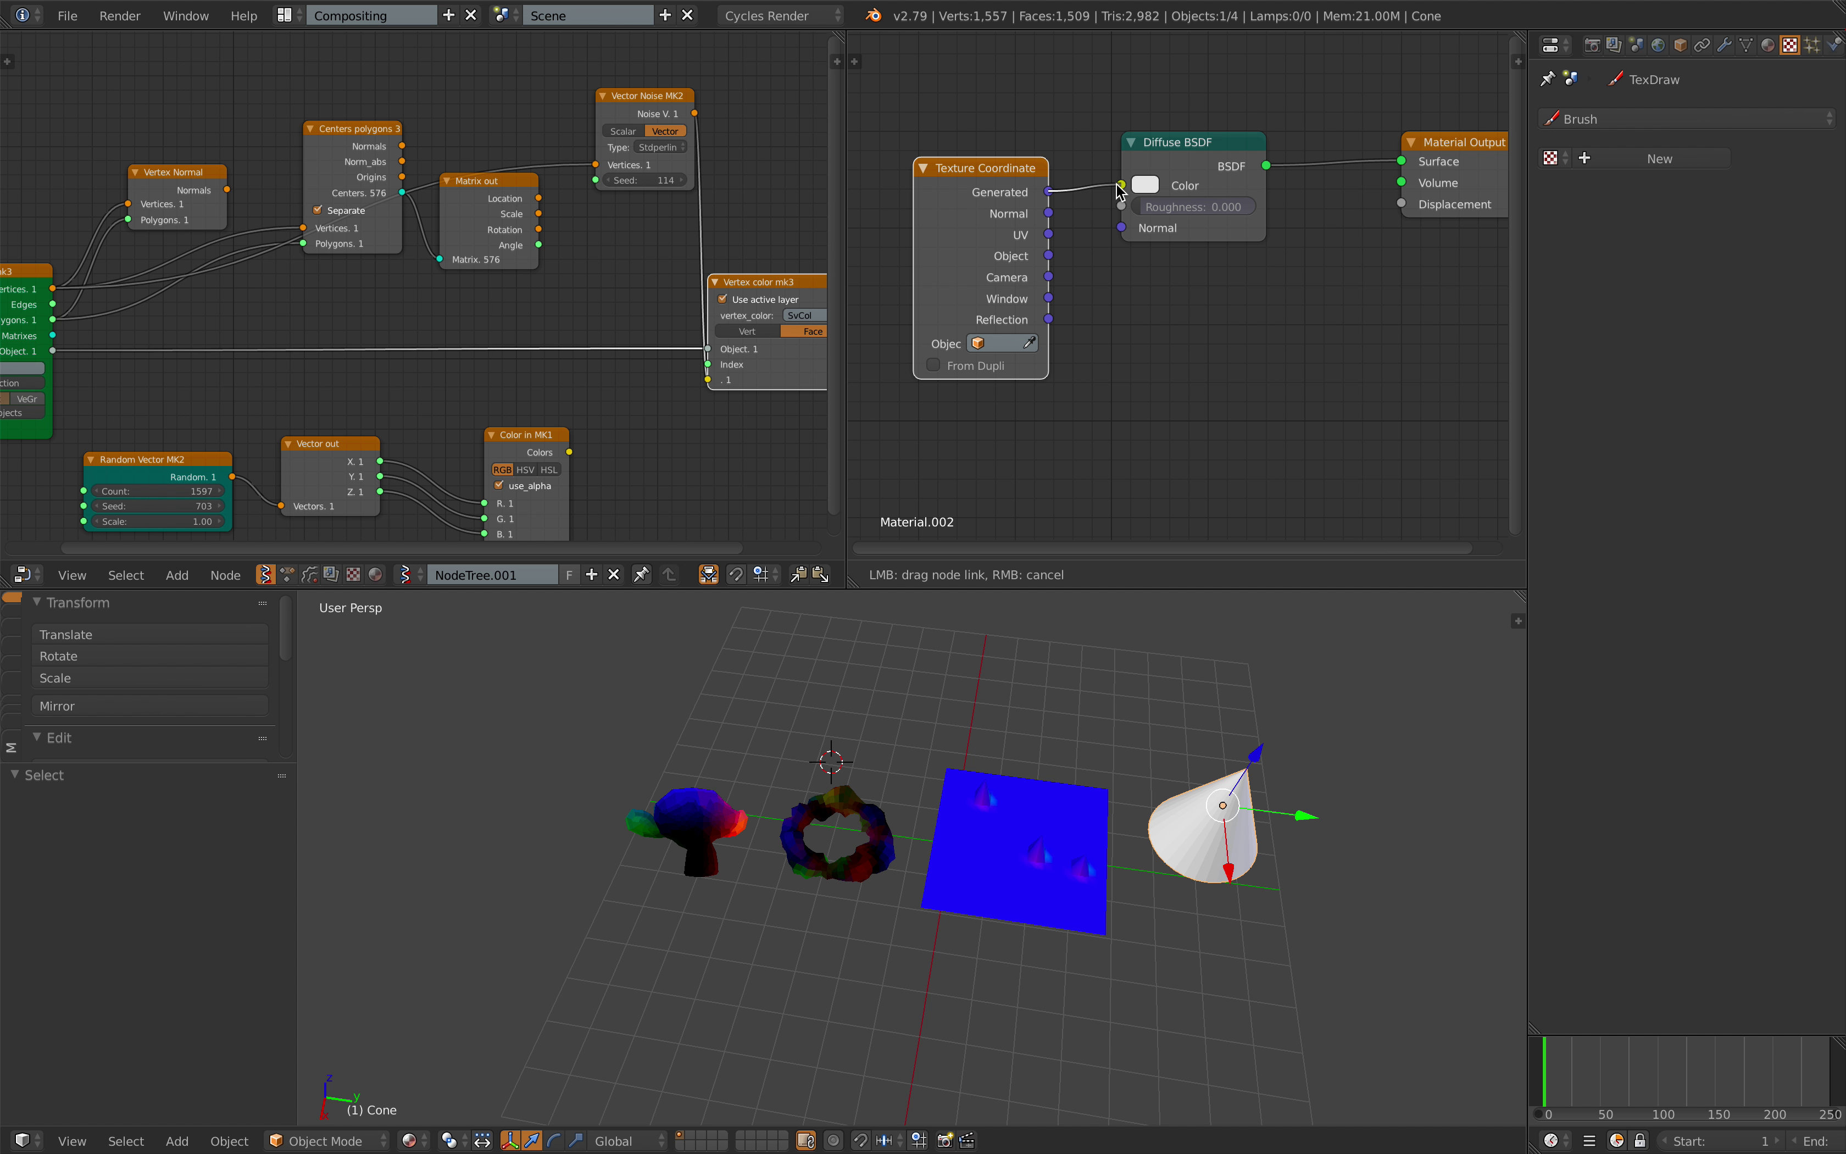
mouse_move(1217, 610)
middle_mouse_down()
mouse_move(1166, 776)
mouse_move(1074, 796)
middle_mouse_up()
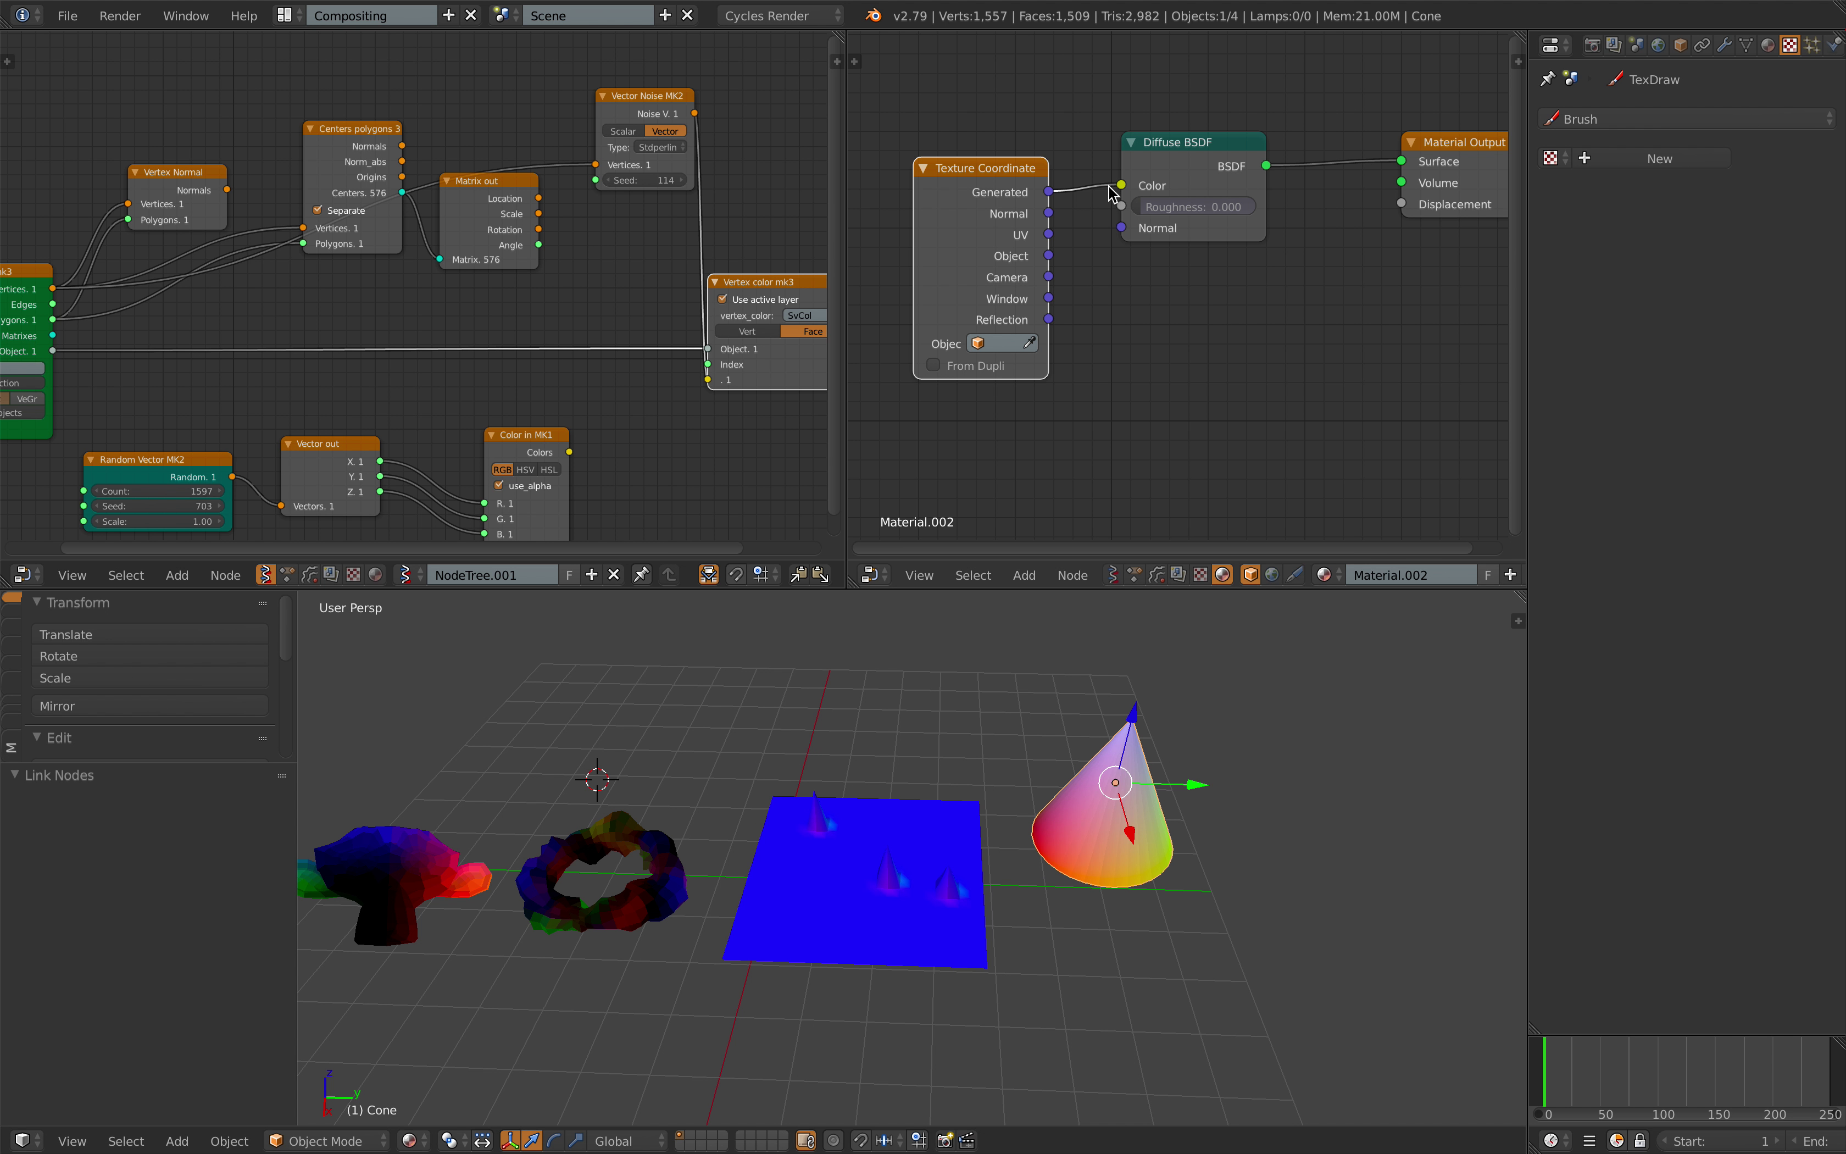
scroll(1104, 214, "up", 3)
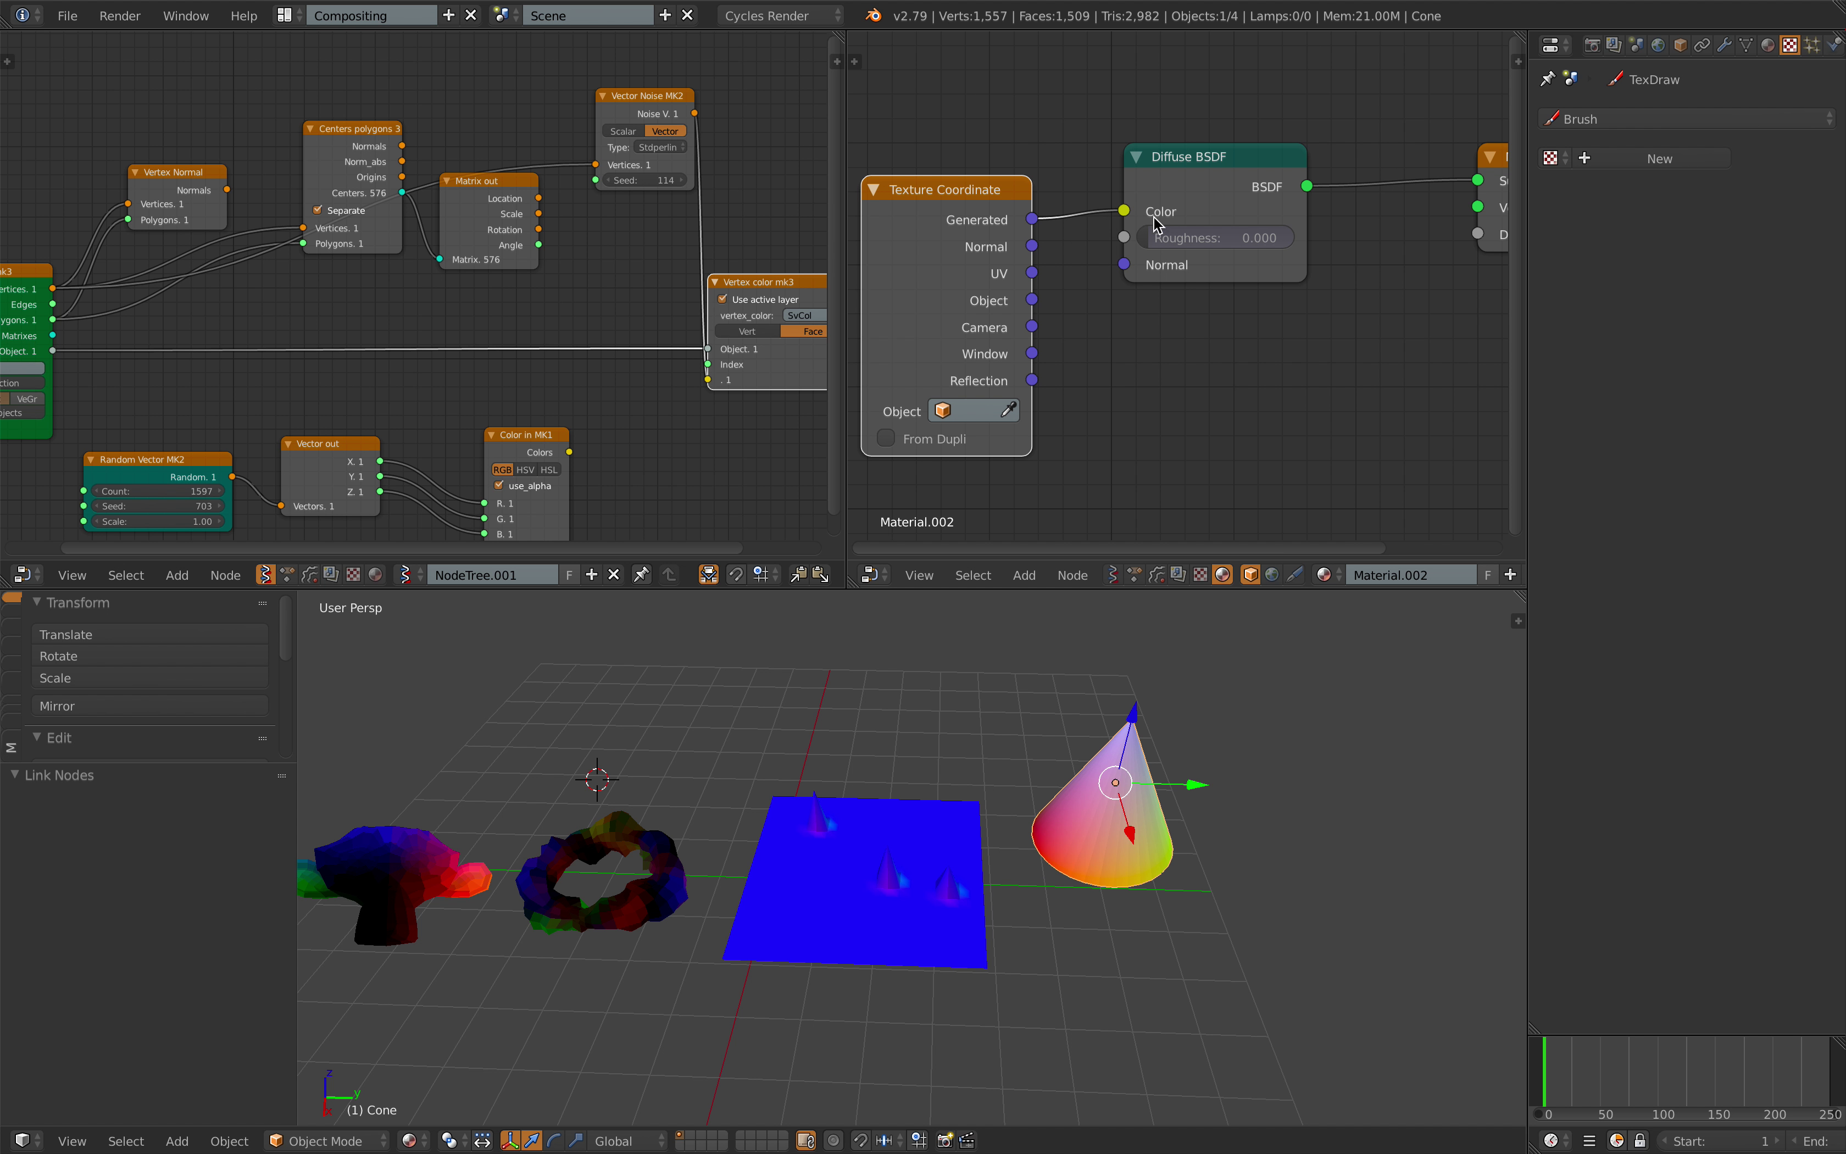
left_click_drag(1033, 245, 1124, 212)
middle_click_drag(1191, 771, 1224, 805)
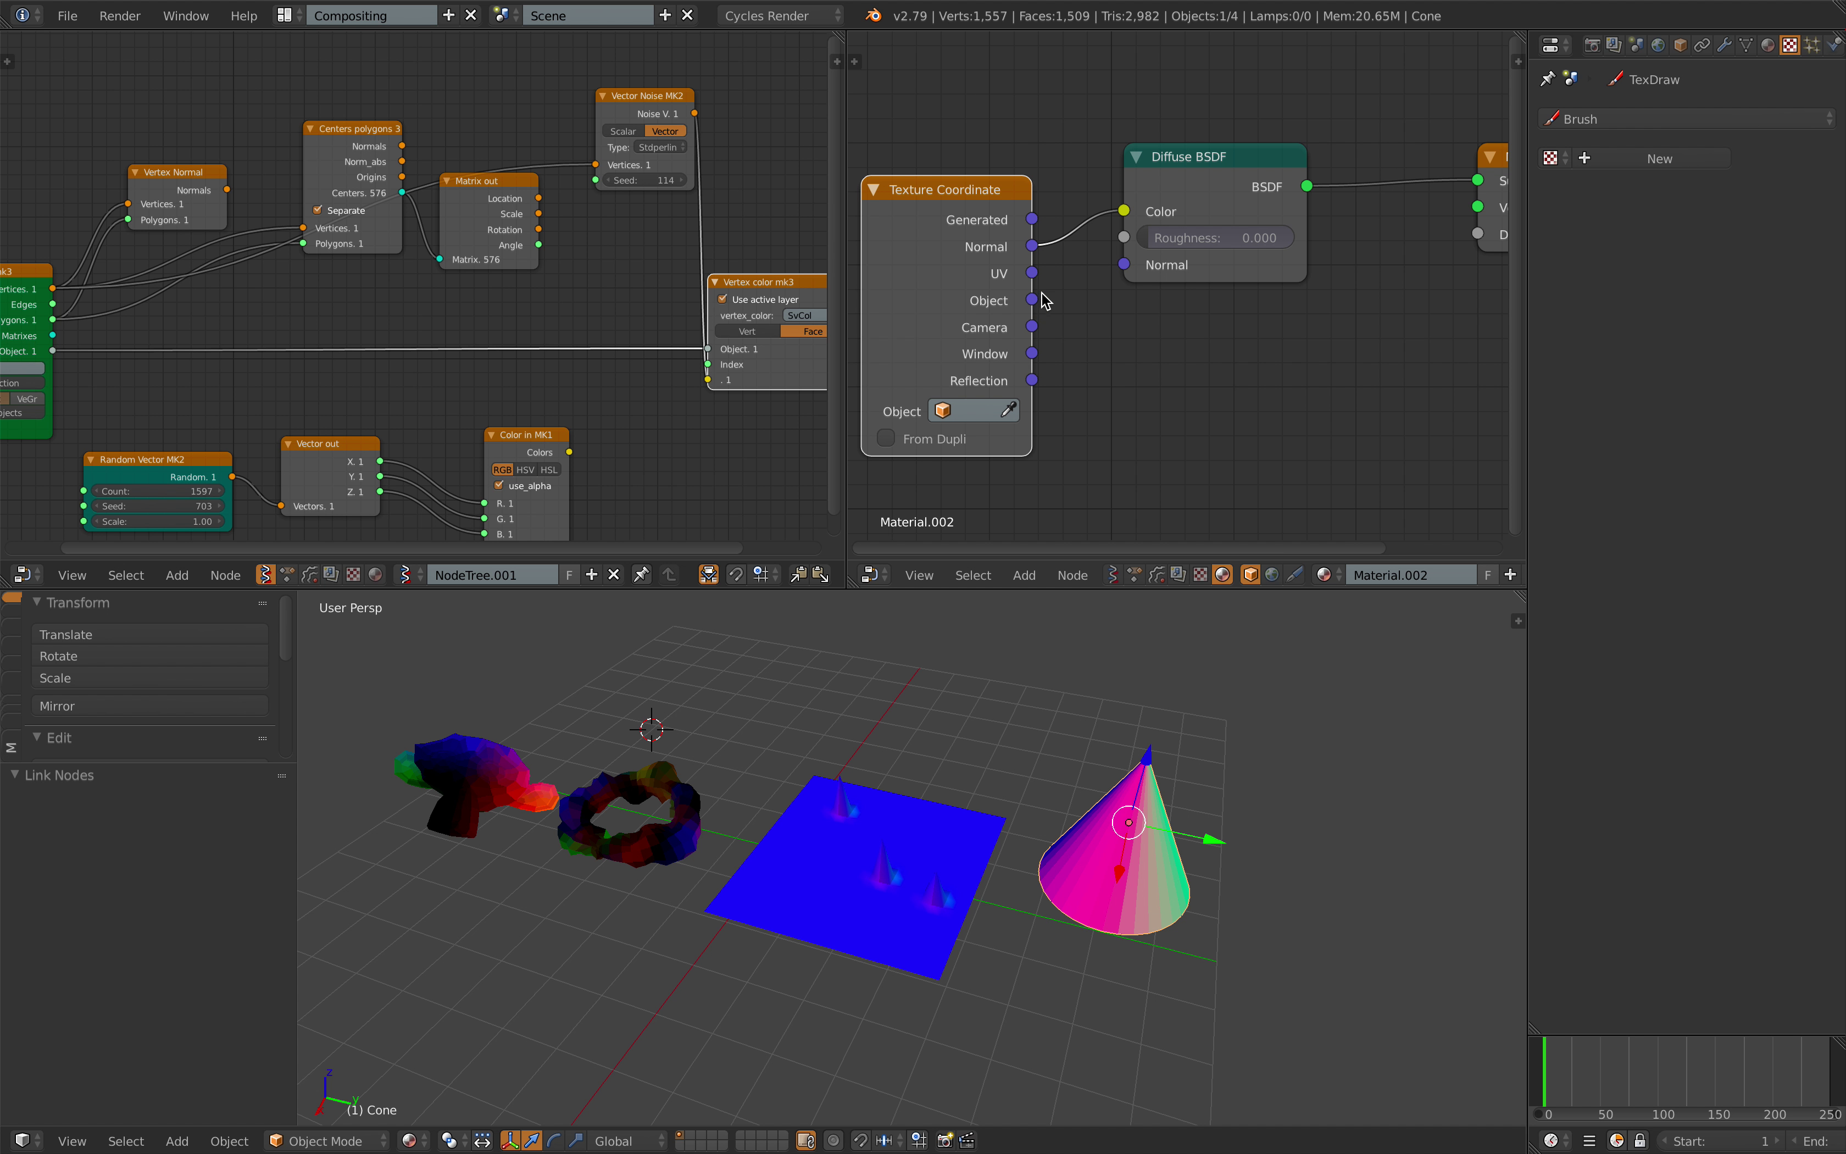
- Try the Texture Coordinate node's UV and Object outputs as the cone's Diffuse BSDF Color
left_click_drag(1033, 272, 1120, 228)
left_click_drag(1033, 299, 1124, 211)
middle_click_drag(1137, 671, 1087, 517)
middle_click_drag(1137, 848, 851, 848)
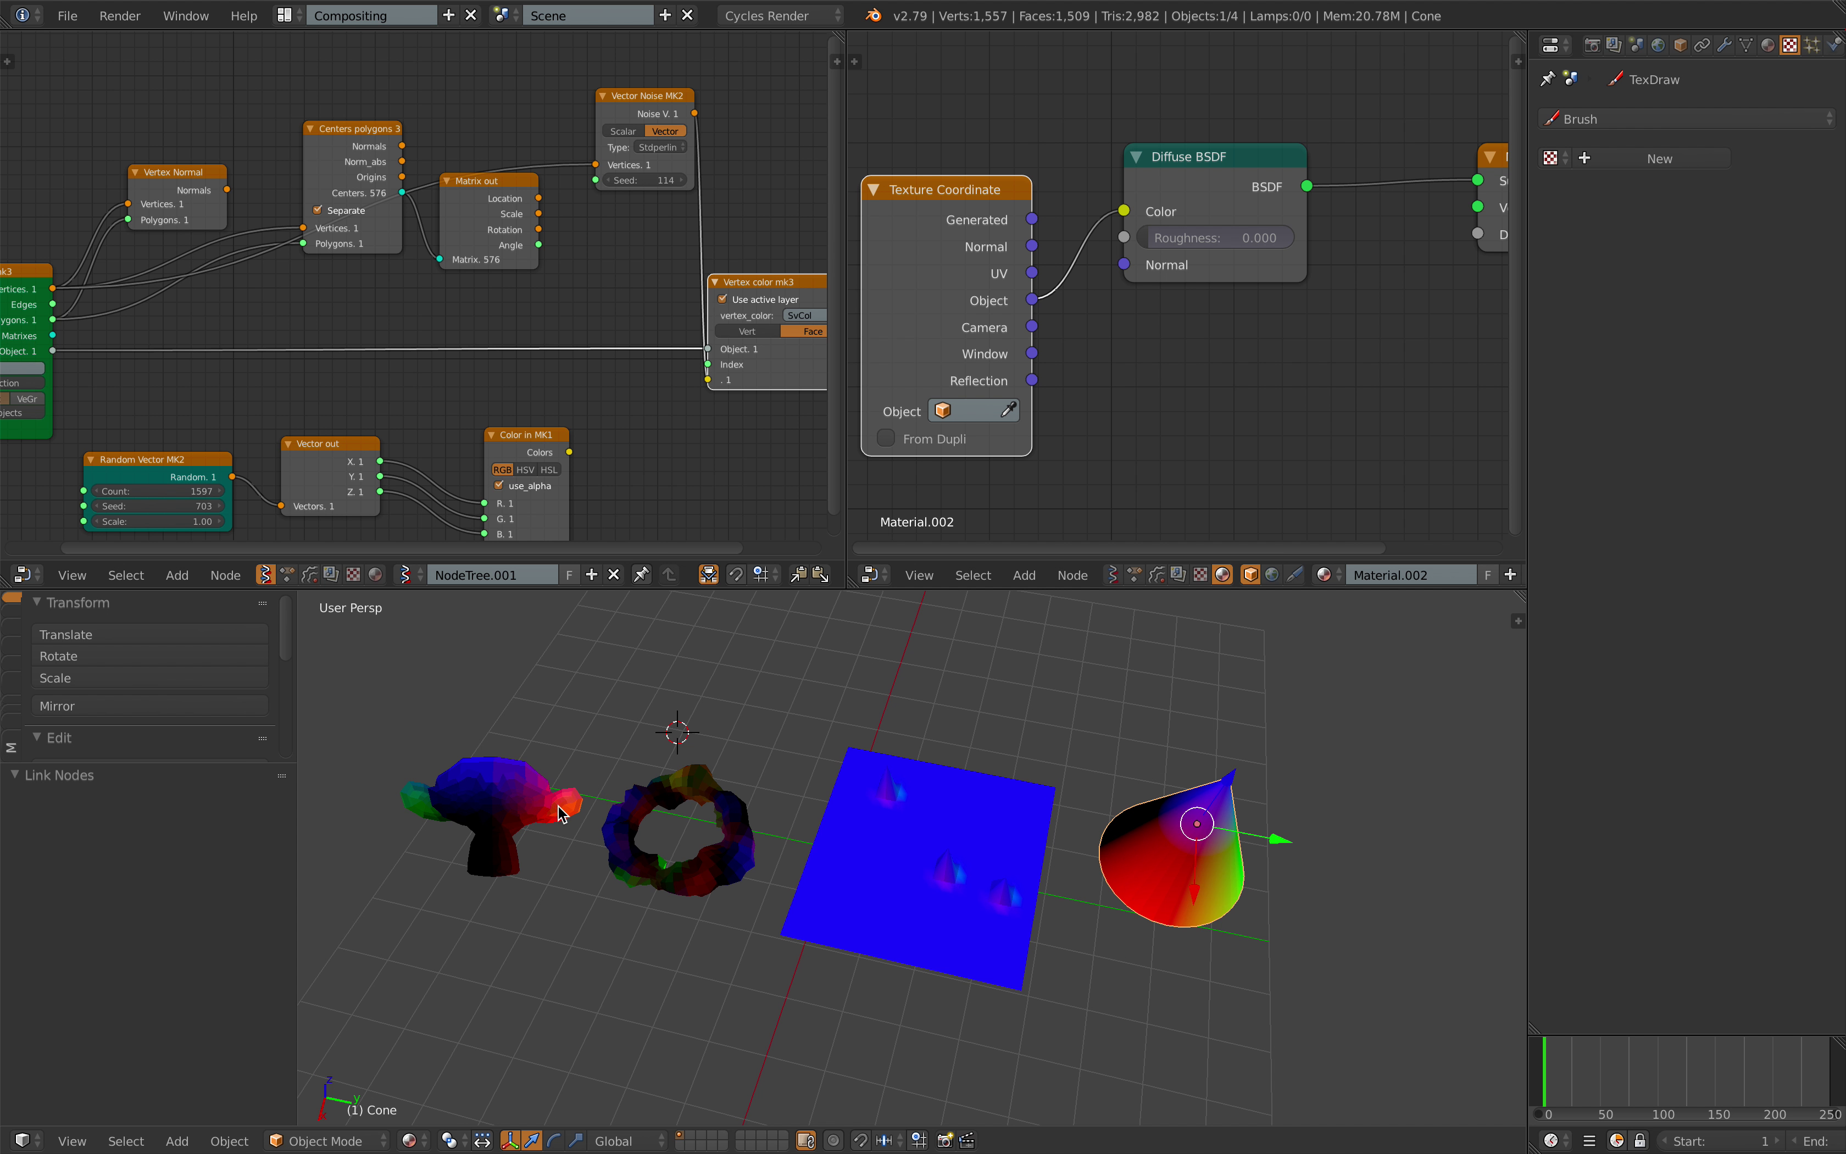
middle_click_drag(525, 810, 565, 778)
- Try the Texture Coordinate node's Camera and Window outputs as the Diffuse BSDF Color
left_click_drag(1033, 327, 1037, 332)
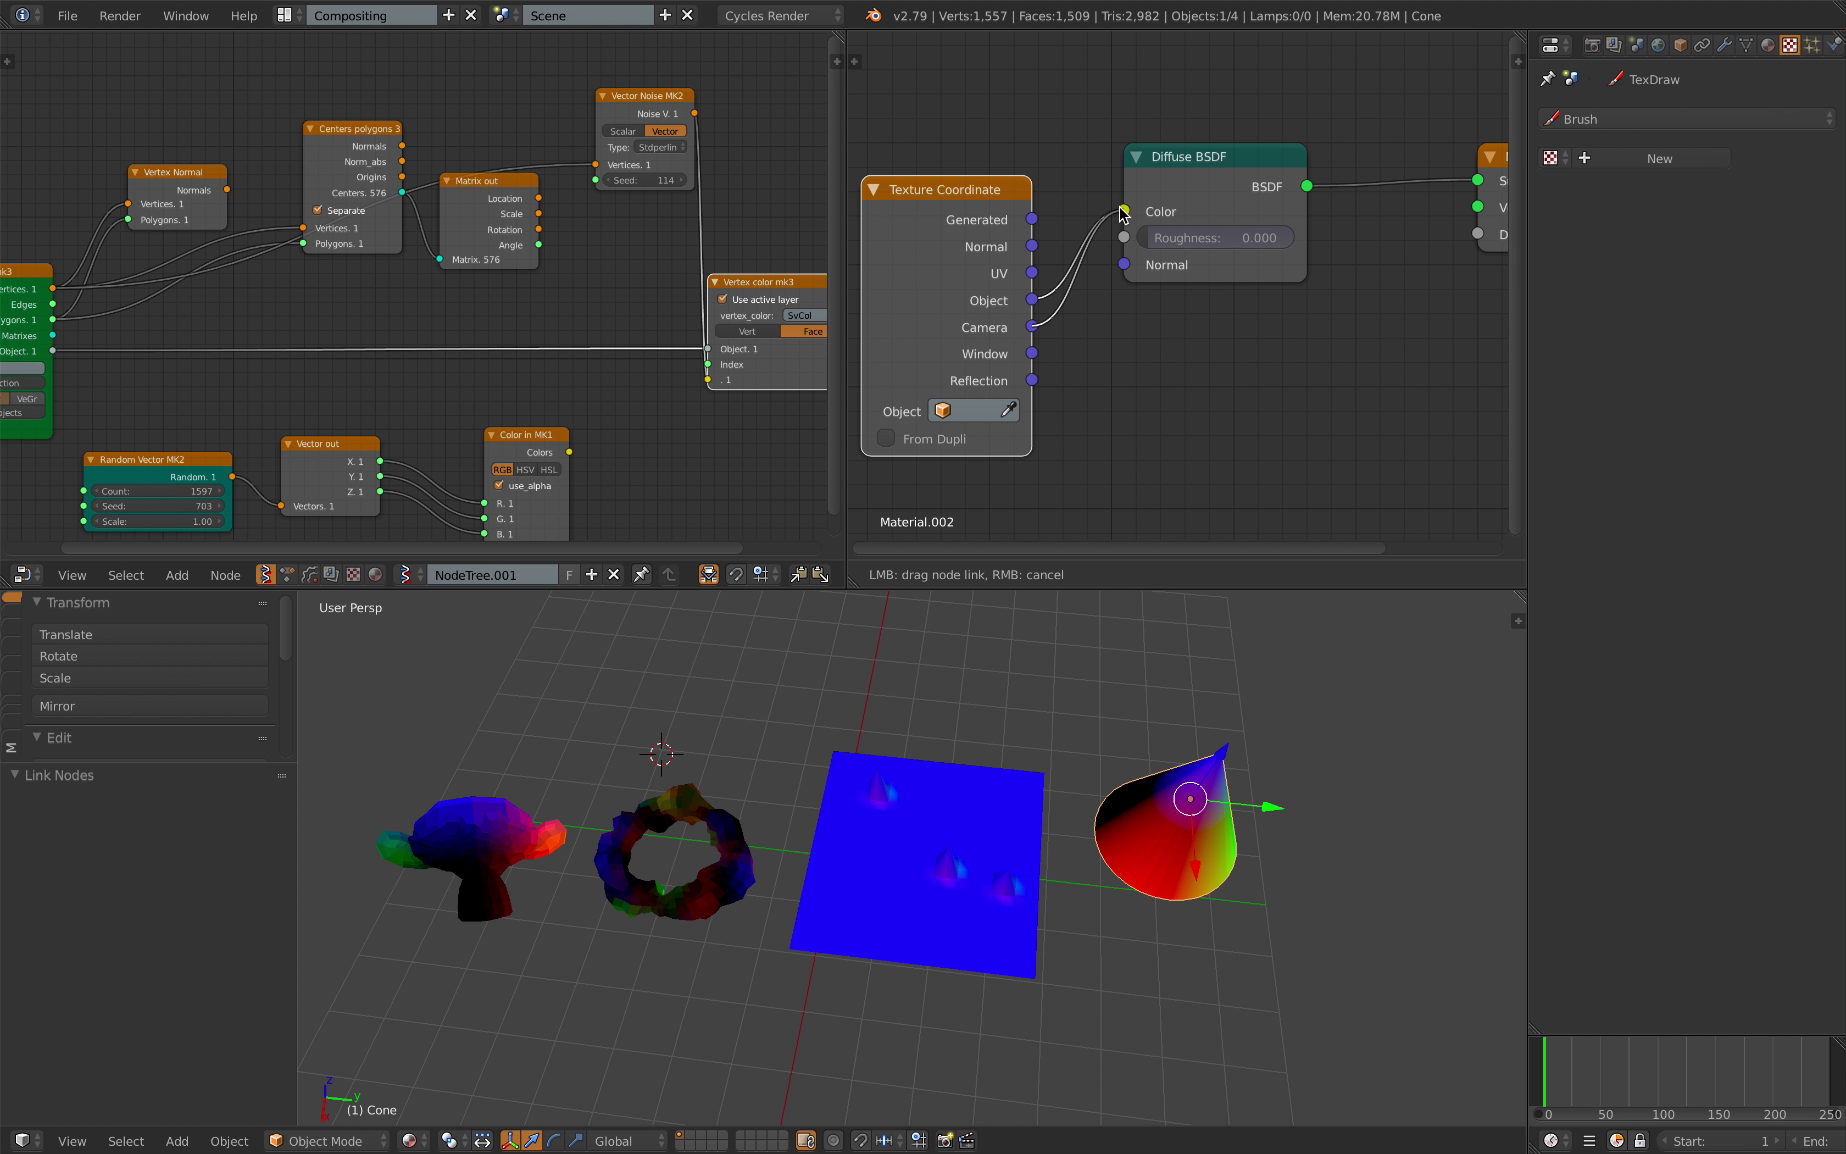
left_click_drag(1119, 207, 1122, 210)
middle_click_drag(1122, 844, 1083, 836)
left_click_drag(1032, 353, 1056, 323)
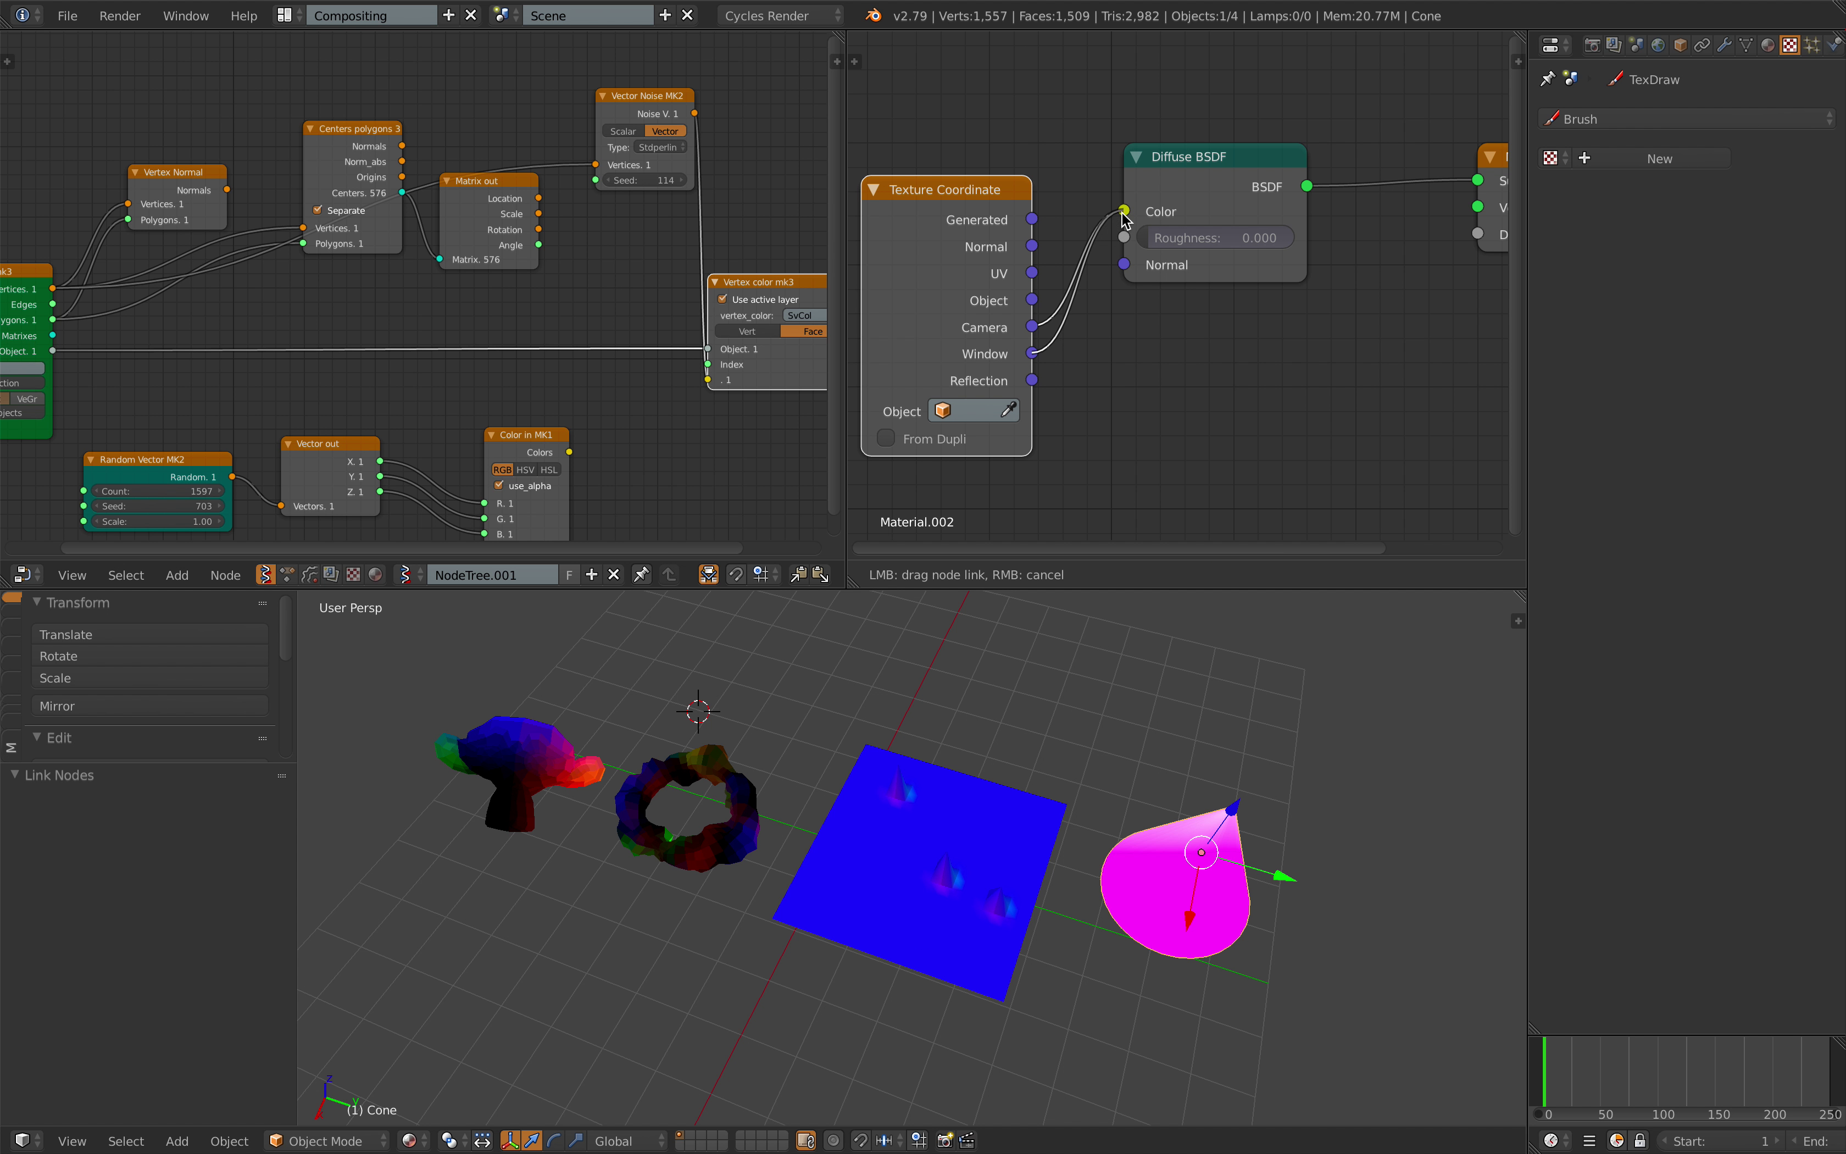
left_click_drag(1123, 216, 1124, 216)
scroll(1068, 306, "up", 2)
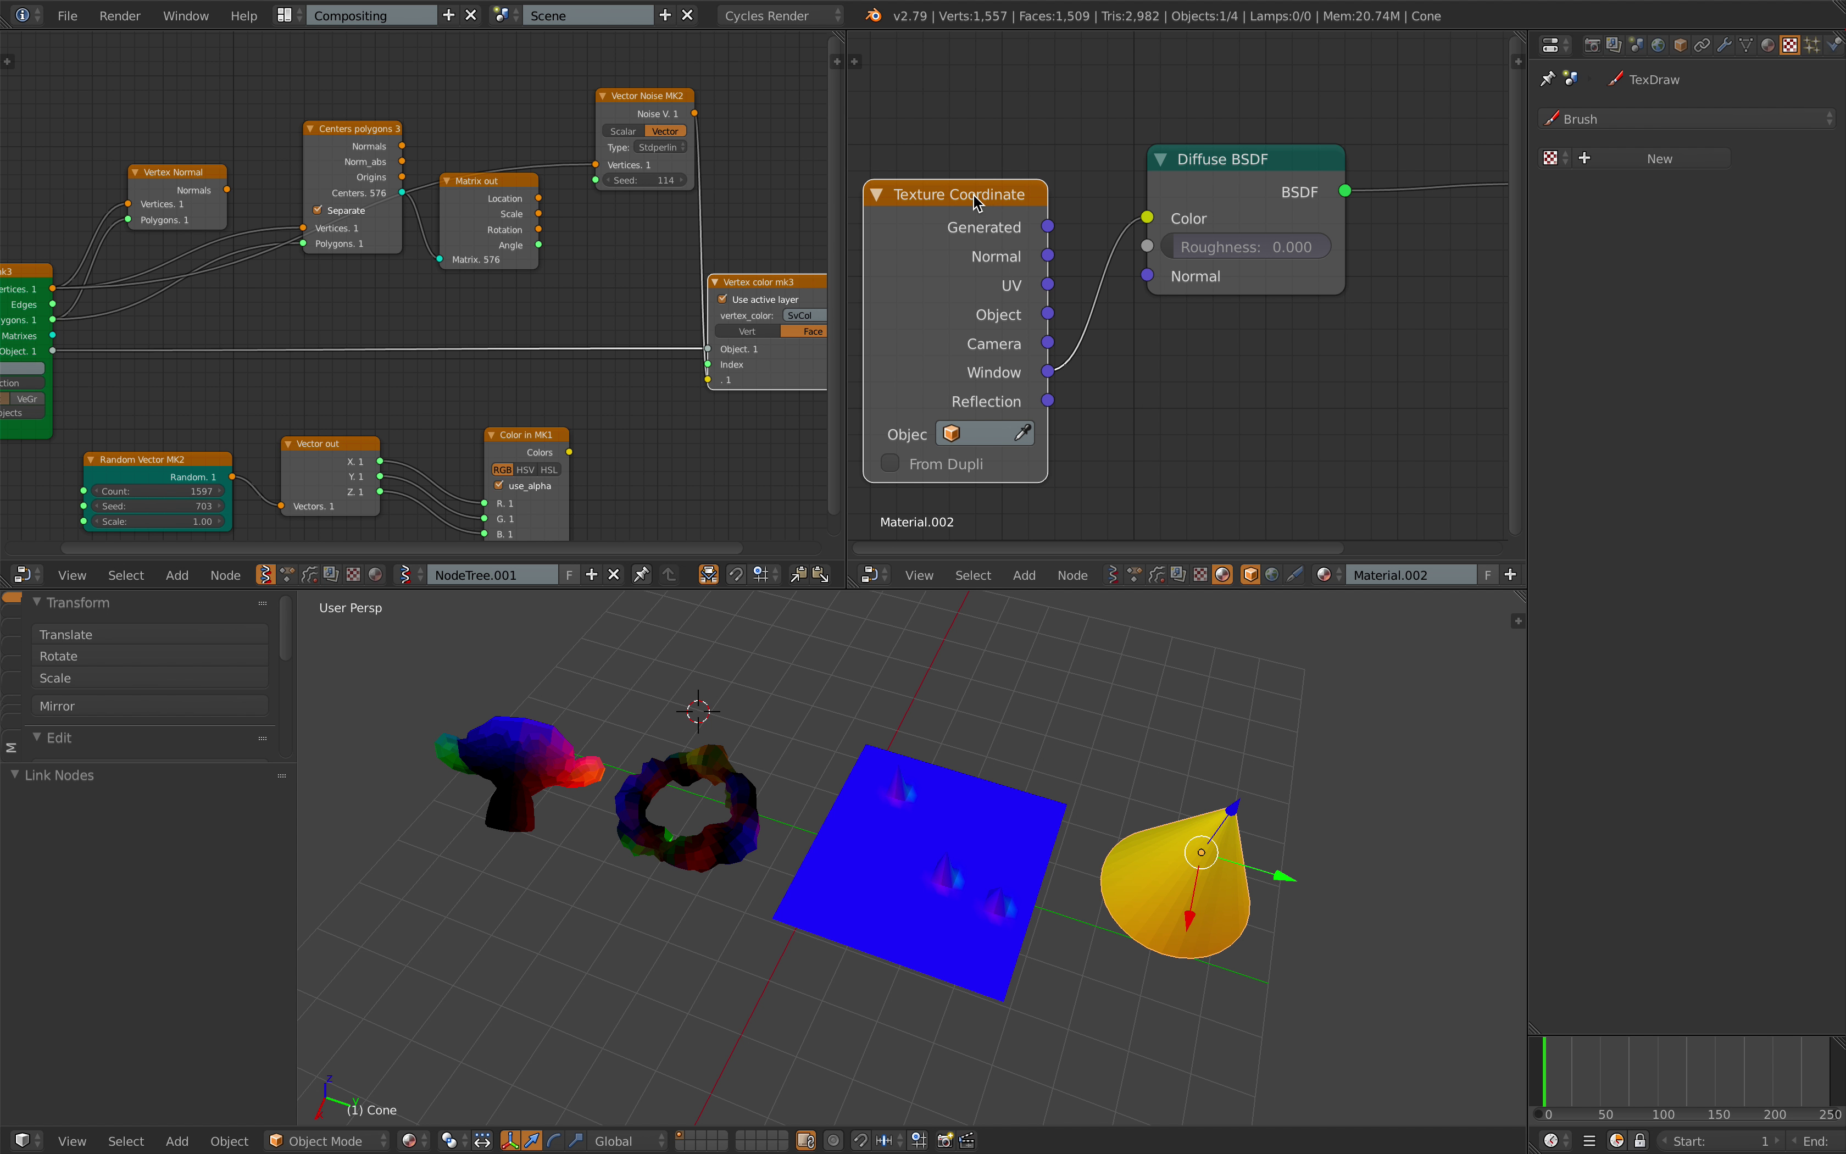
- Raise the Texture Coordinate node slightly, try its Camera and Object outputs as the Diffuse BSDF Color, and save the file
left_click_drag(976, 200, 988, 172)
left_click_drag(1055, 342, 1076, 311)
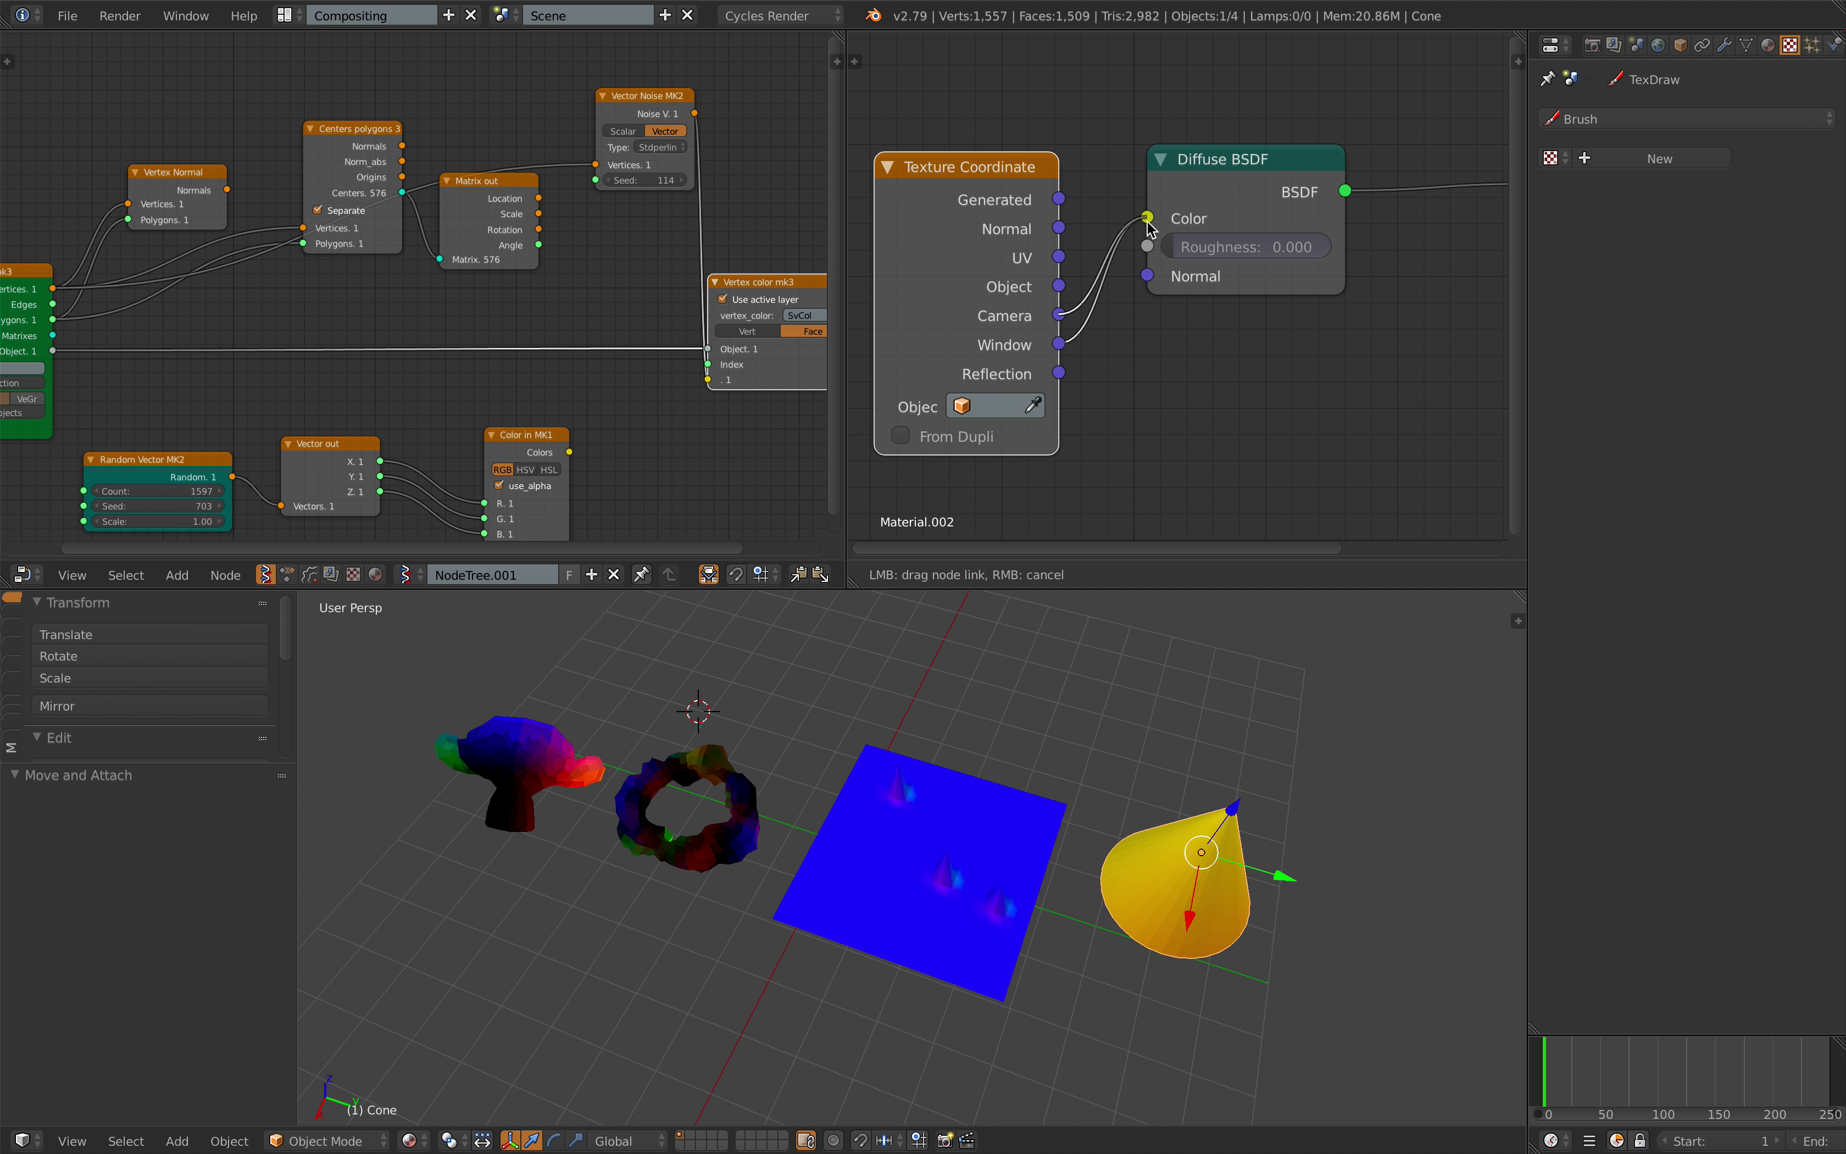
left_click_drag(1149, 225, 1148, 222)
left_click_drag(1059, 287, 1179, 218)
scroll(1155, 298, "down", 2)
key("ctrl+s")
left_click(1117, 360)
- Add a Script node to Material.002 below the Diffuse BSDF, and delete it again
middle_click_drag(1138, 369, 1109, 371)
left_click_drag(1047, 290, 1175, 385)
key("shift+a")
type("scr")
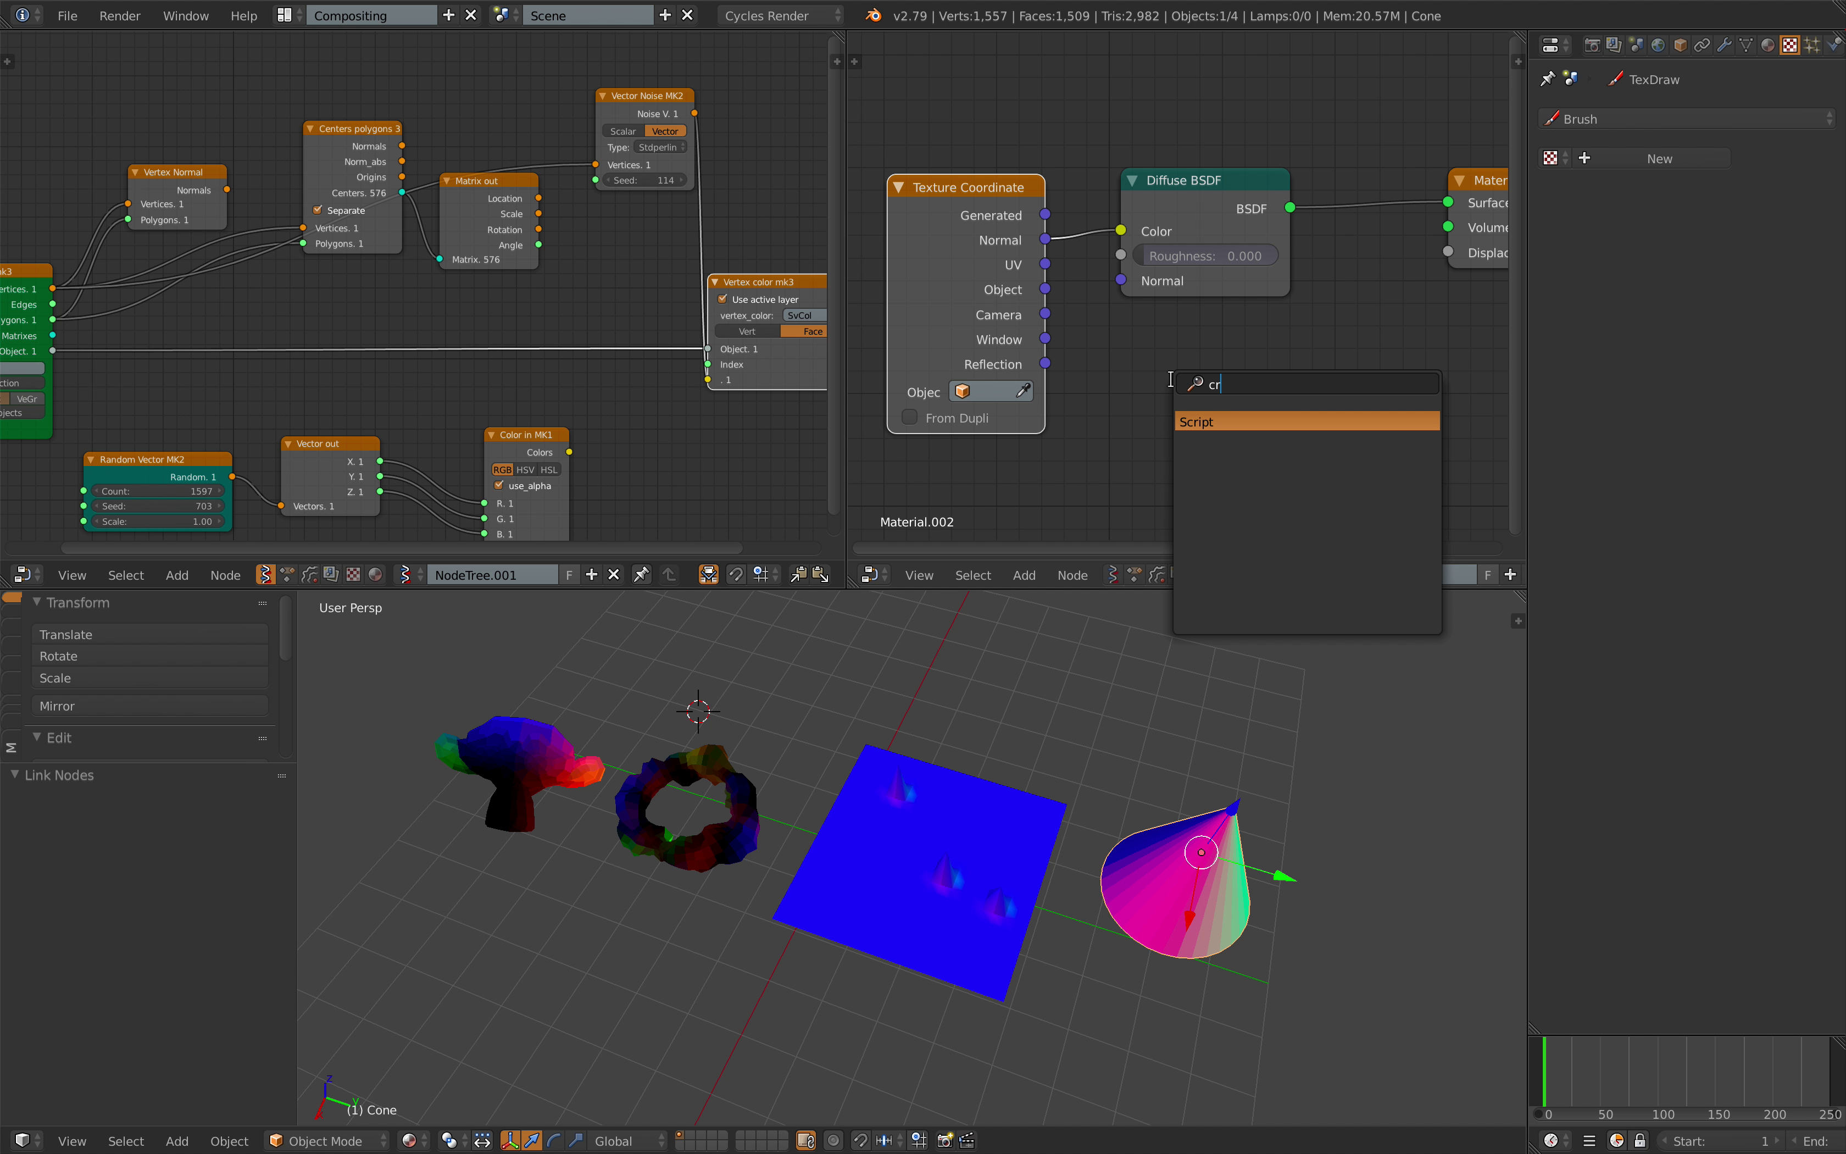
left_click(1205, 422)
left_click_drag(1046, 289, 1214, 440)
left_click_drag(1207, 363, 1273, 393)
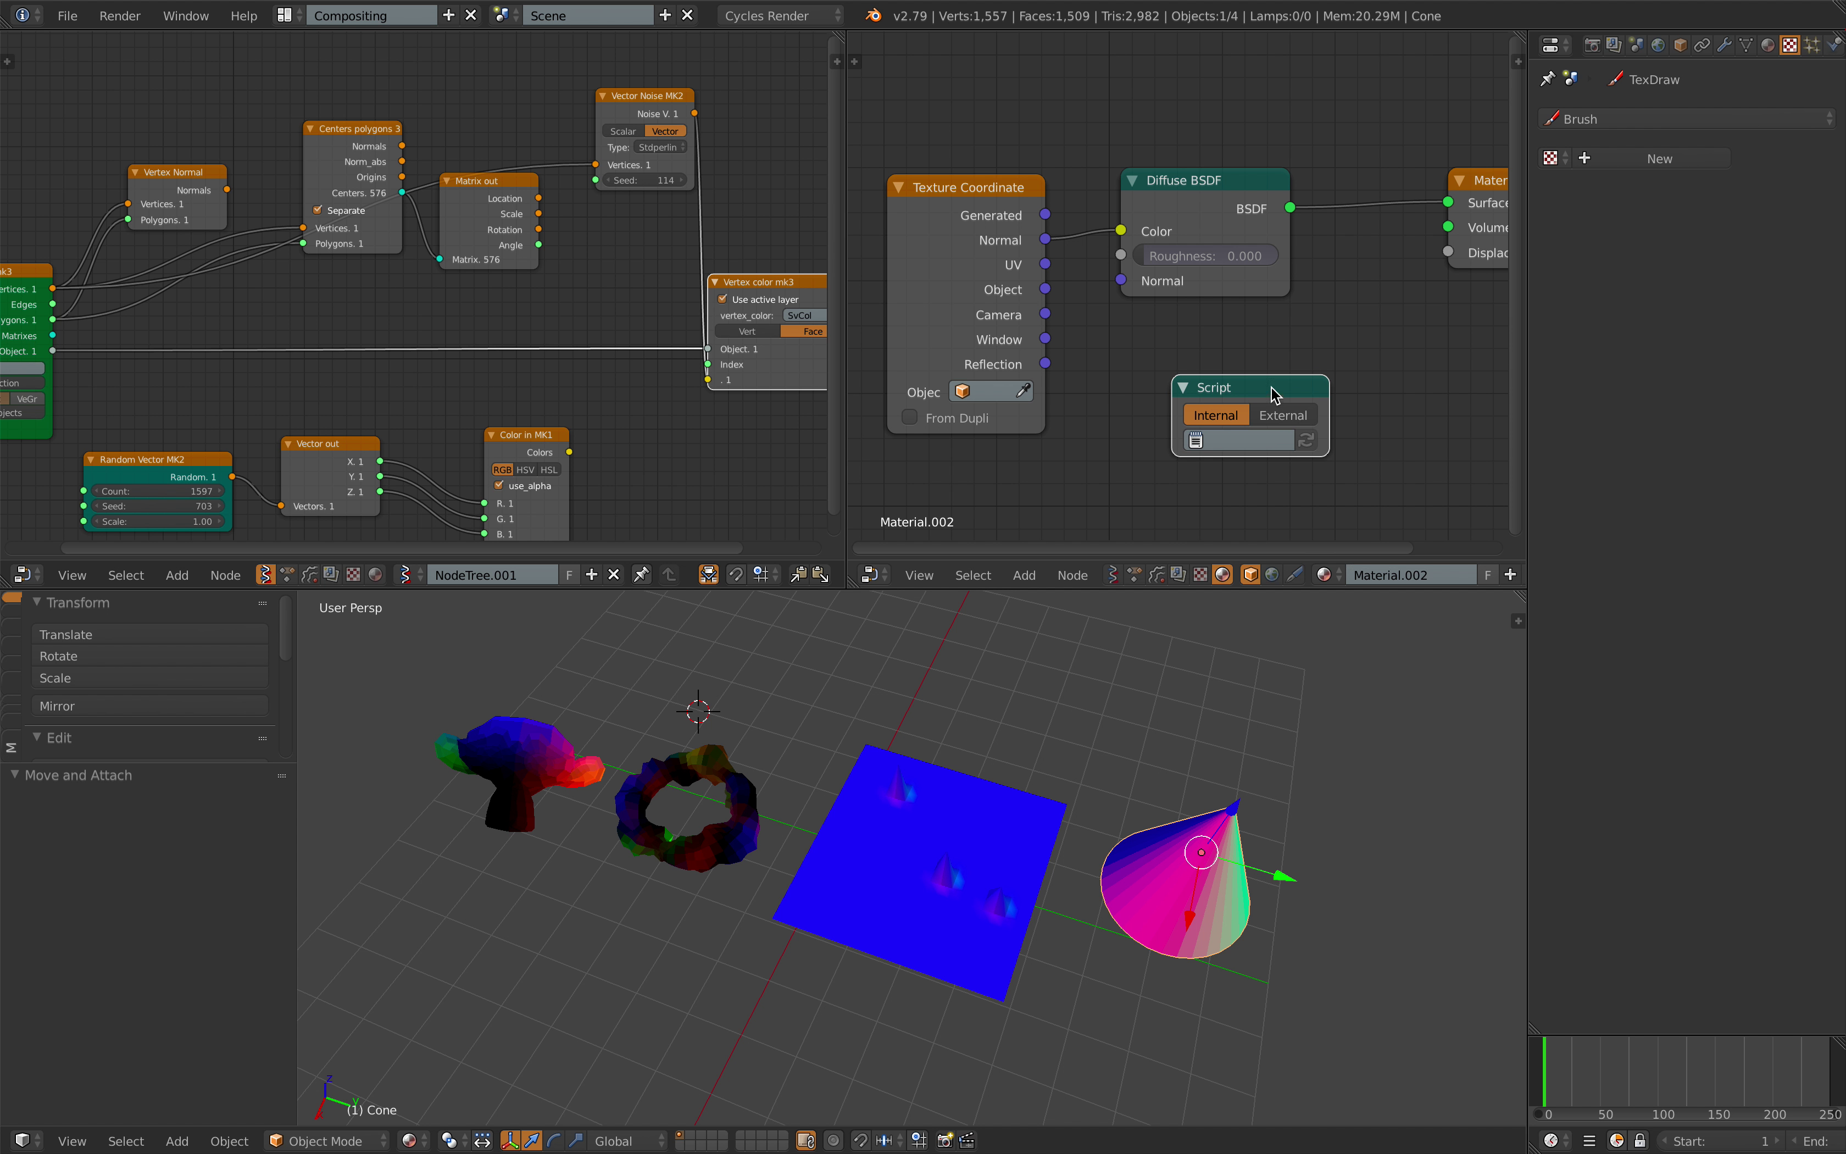
mouse_move(1057, 285)
left_mouse_down()
mouse_move(1176, 447)
mouse_move(1076, 286)
left_mouse_up()
key("x")
- Space out the material nodes, try the UV output as the Diffuse BSDF Color, and replace it with Object
left_click_drag(1041, 216, 1040, 194)
left_click_drag(1190, 189, 1222, 200)
left_click_drag(1041, 190, 1161, 245)
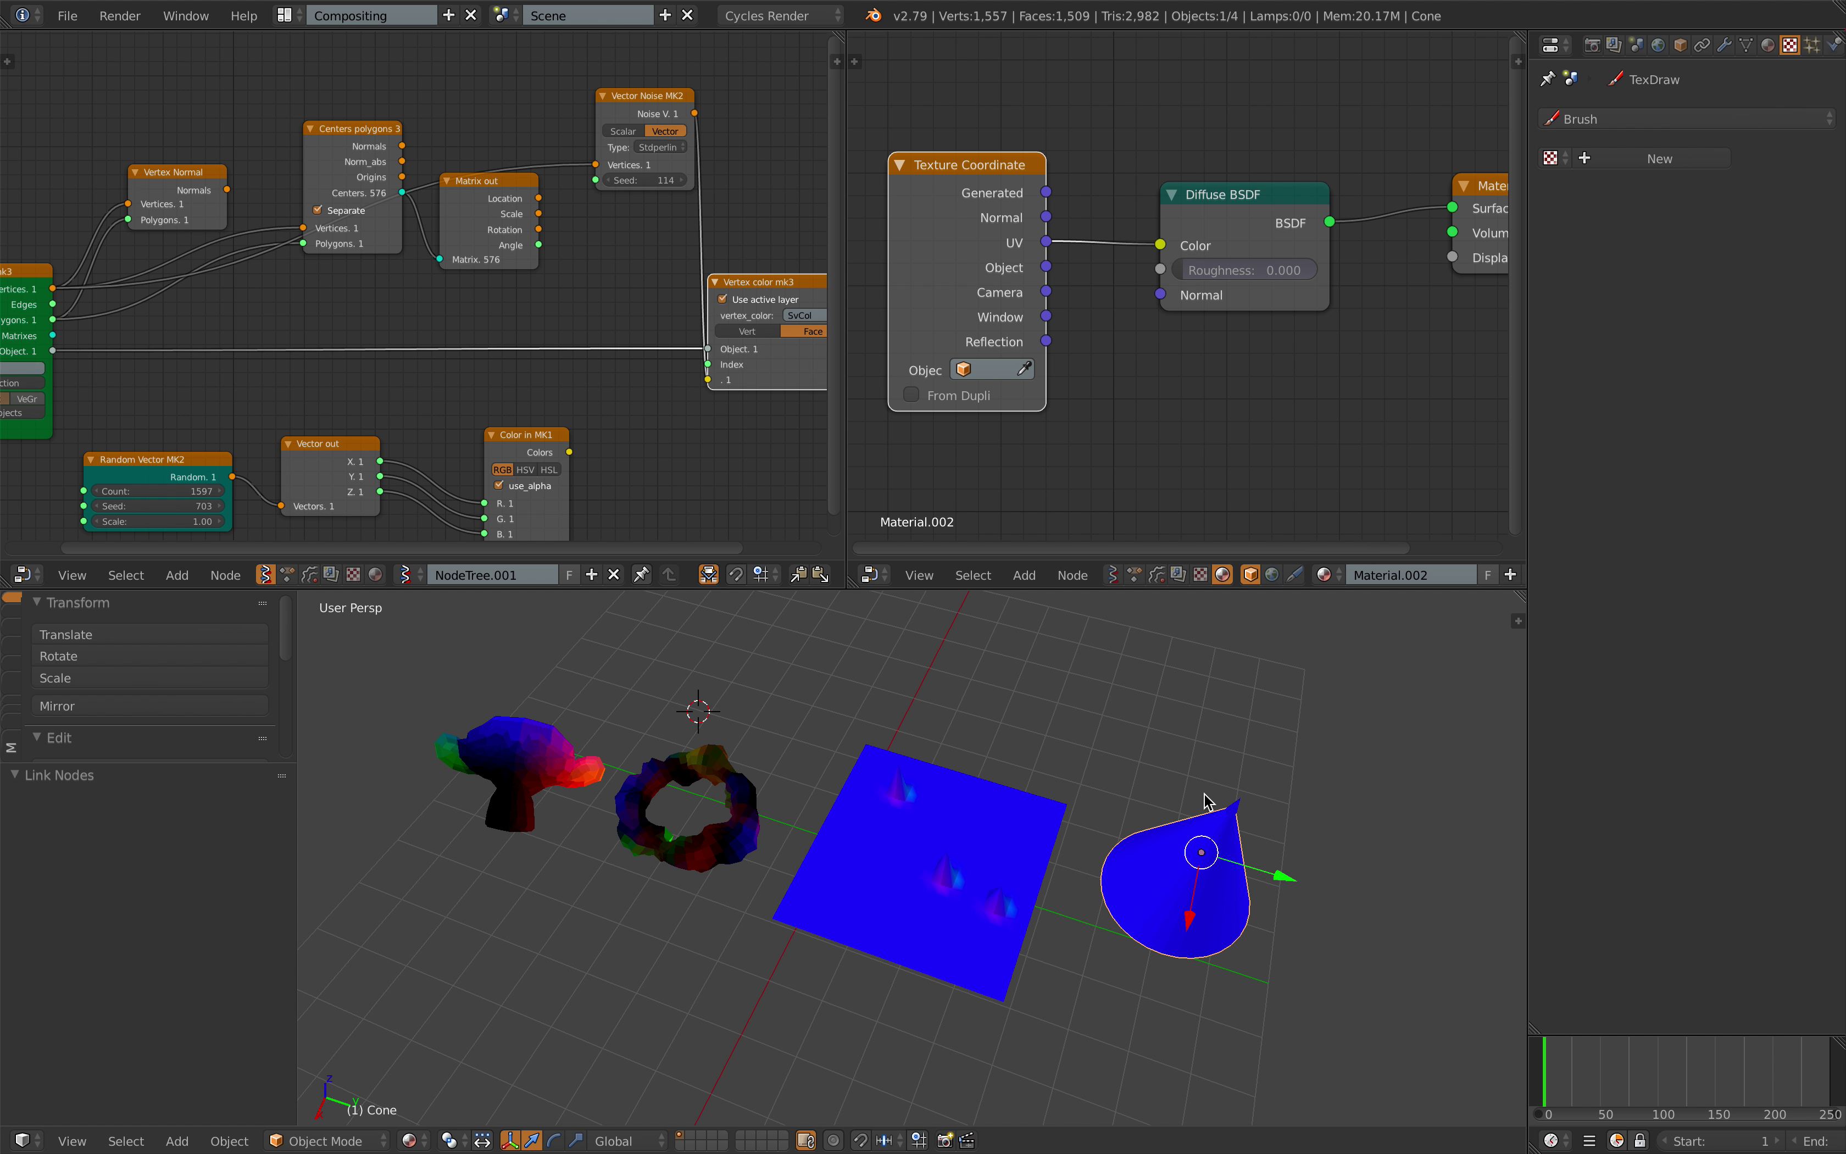
scroll(1213, 816, "up", 1)
left_click_drag(1047, 267, 1160, 245)
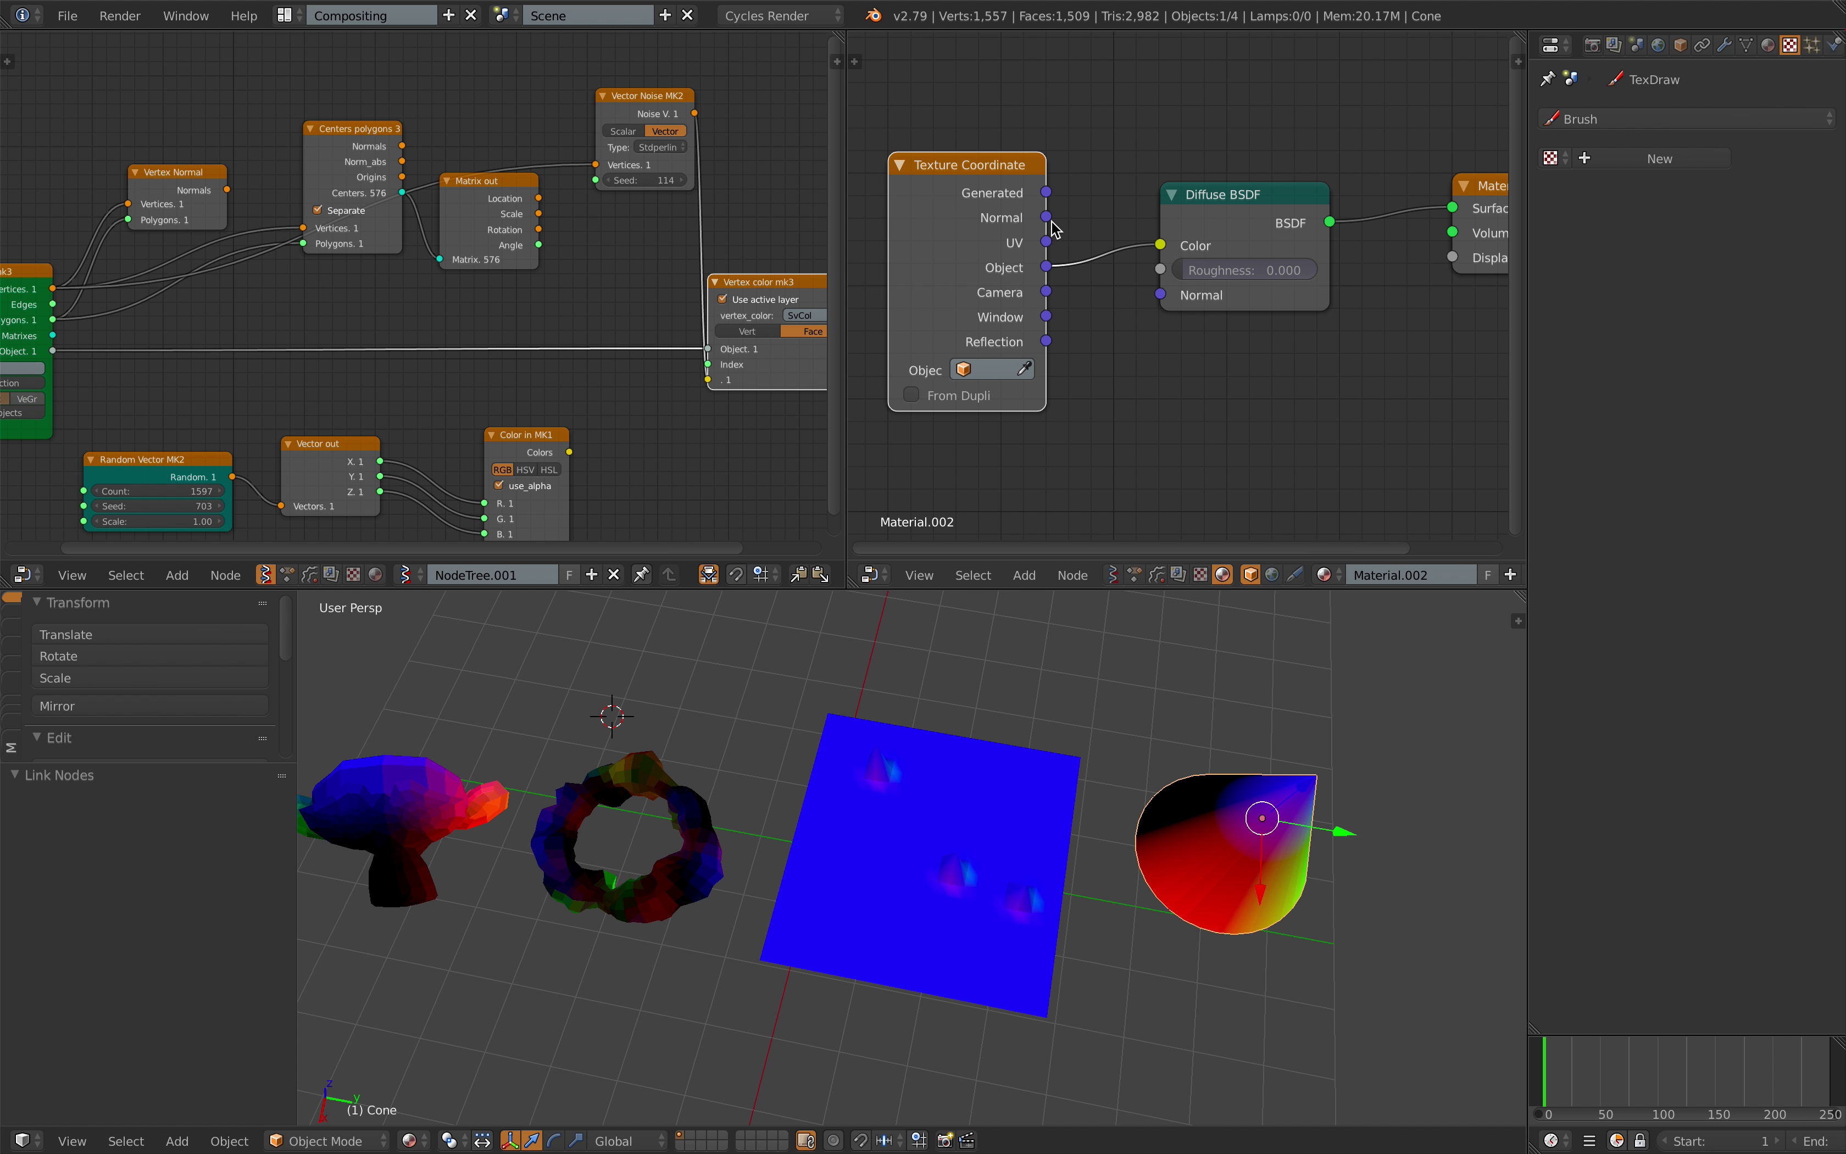
- Try the UV, Camera and Window outputs as the Diffuse BSDF Color, and reconnect the Object output
left_click_drag(1046, 242, 1076, 298)
middle_click_drag(1151, 803, 1159, 773)
left_click_drag(1047, 243, 1160, 245)
middle_click_drag(1288, 760, 1276, 728)
left_click_drag(1047, 293, 1161, 245)
middle_click_drag(1207, 809, 1224, 797)
left_click_drag(1047, 317, 1161, 245)
left_click_drag(1048, 270, 1160, 245)
middle_click_drag(1179, 711, 1204, 805)
middle_click_drag(843, 831, 877, 843)
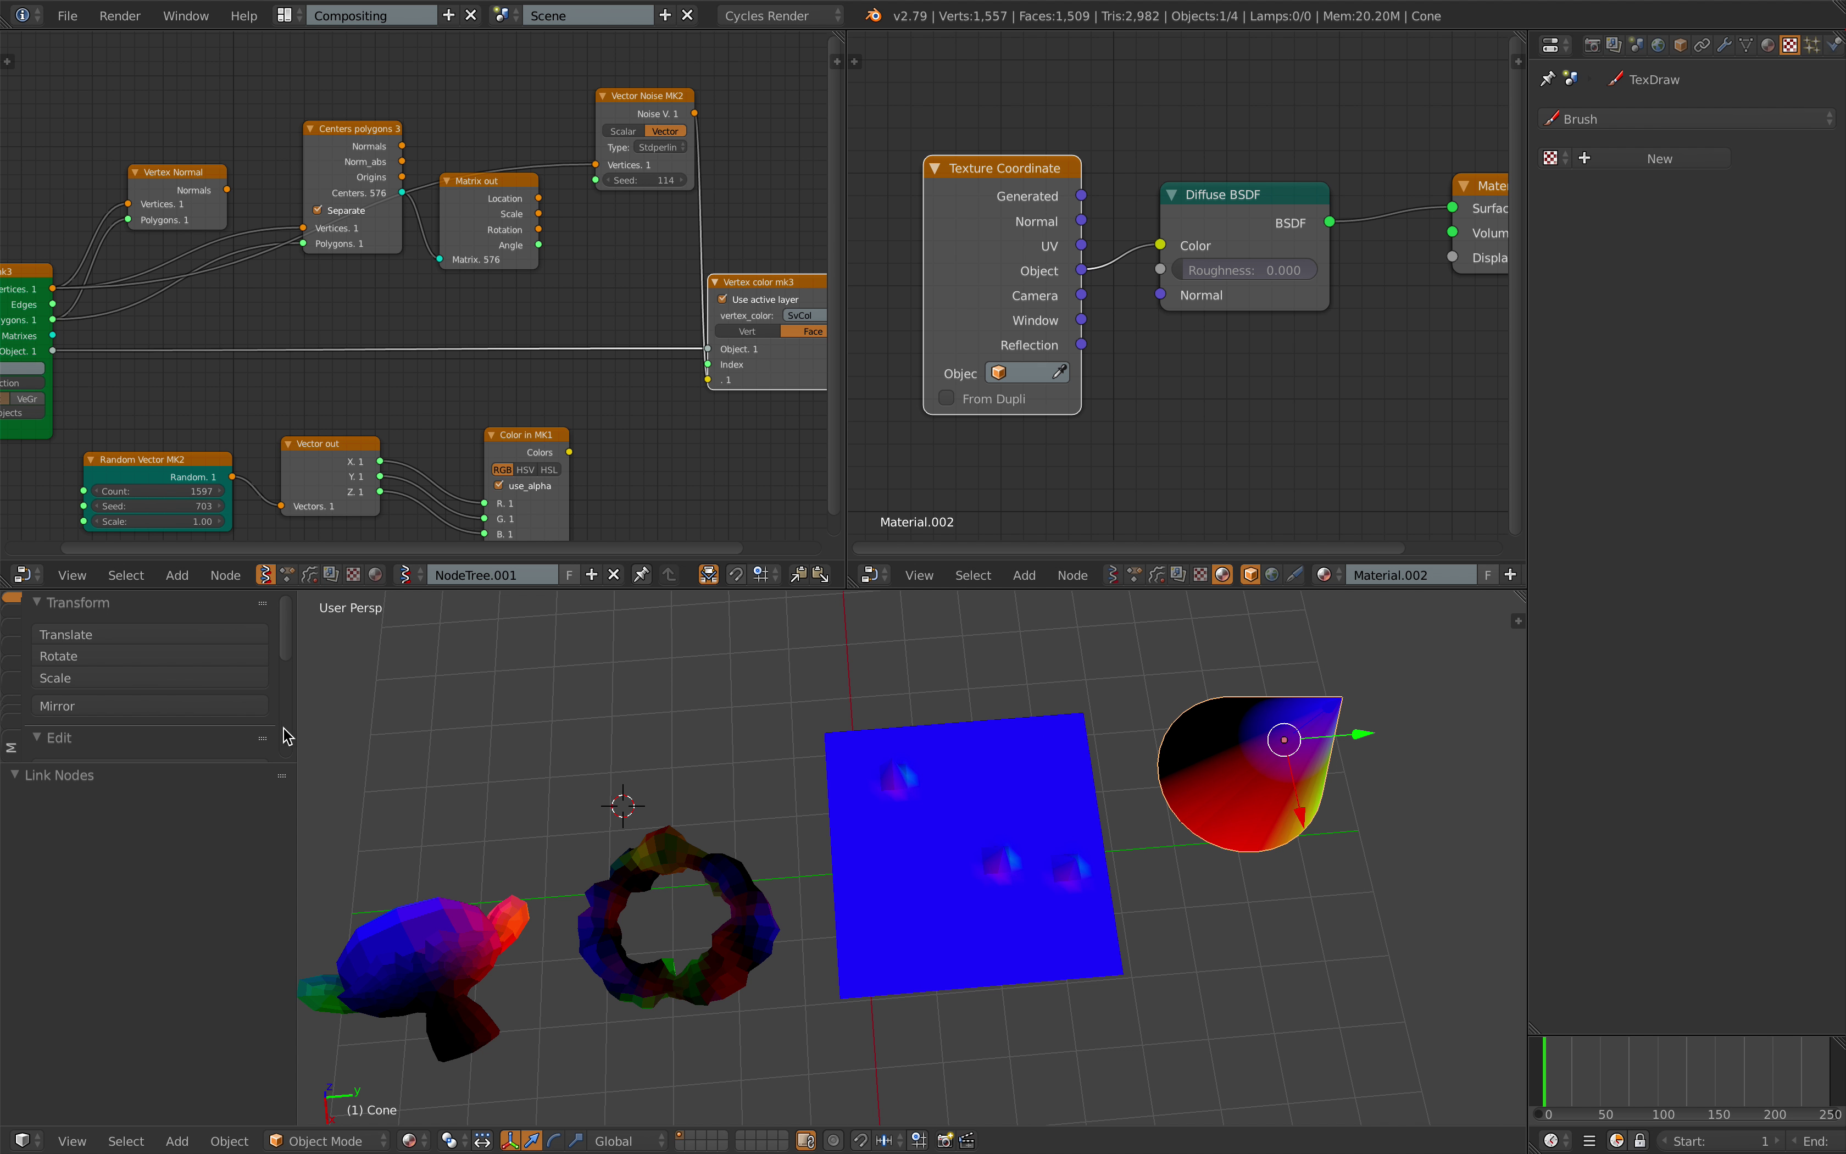
- Hide the 3D view's tool shelf and widen the Sverchok node editor to fit the whole Vertex color mk3 node
left_click_drag(296, 732, 145, 725)
scroll(432, 395, "down", 2)
middle_click_drag(624, 362, 585, 368)
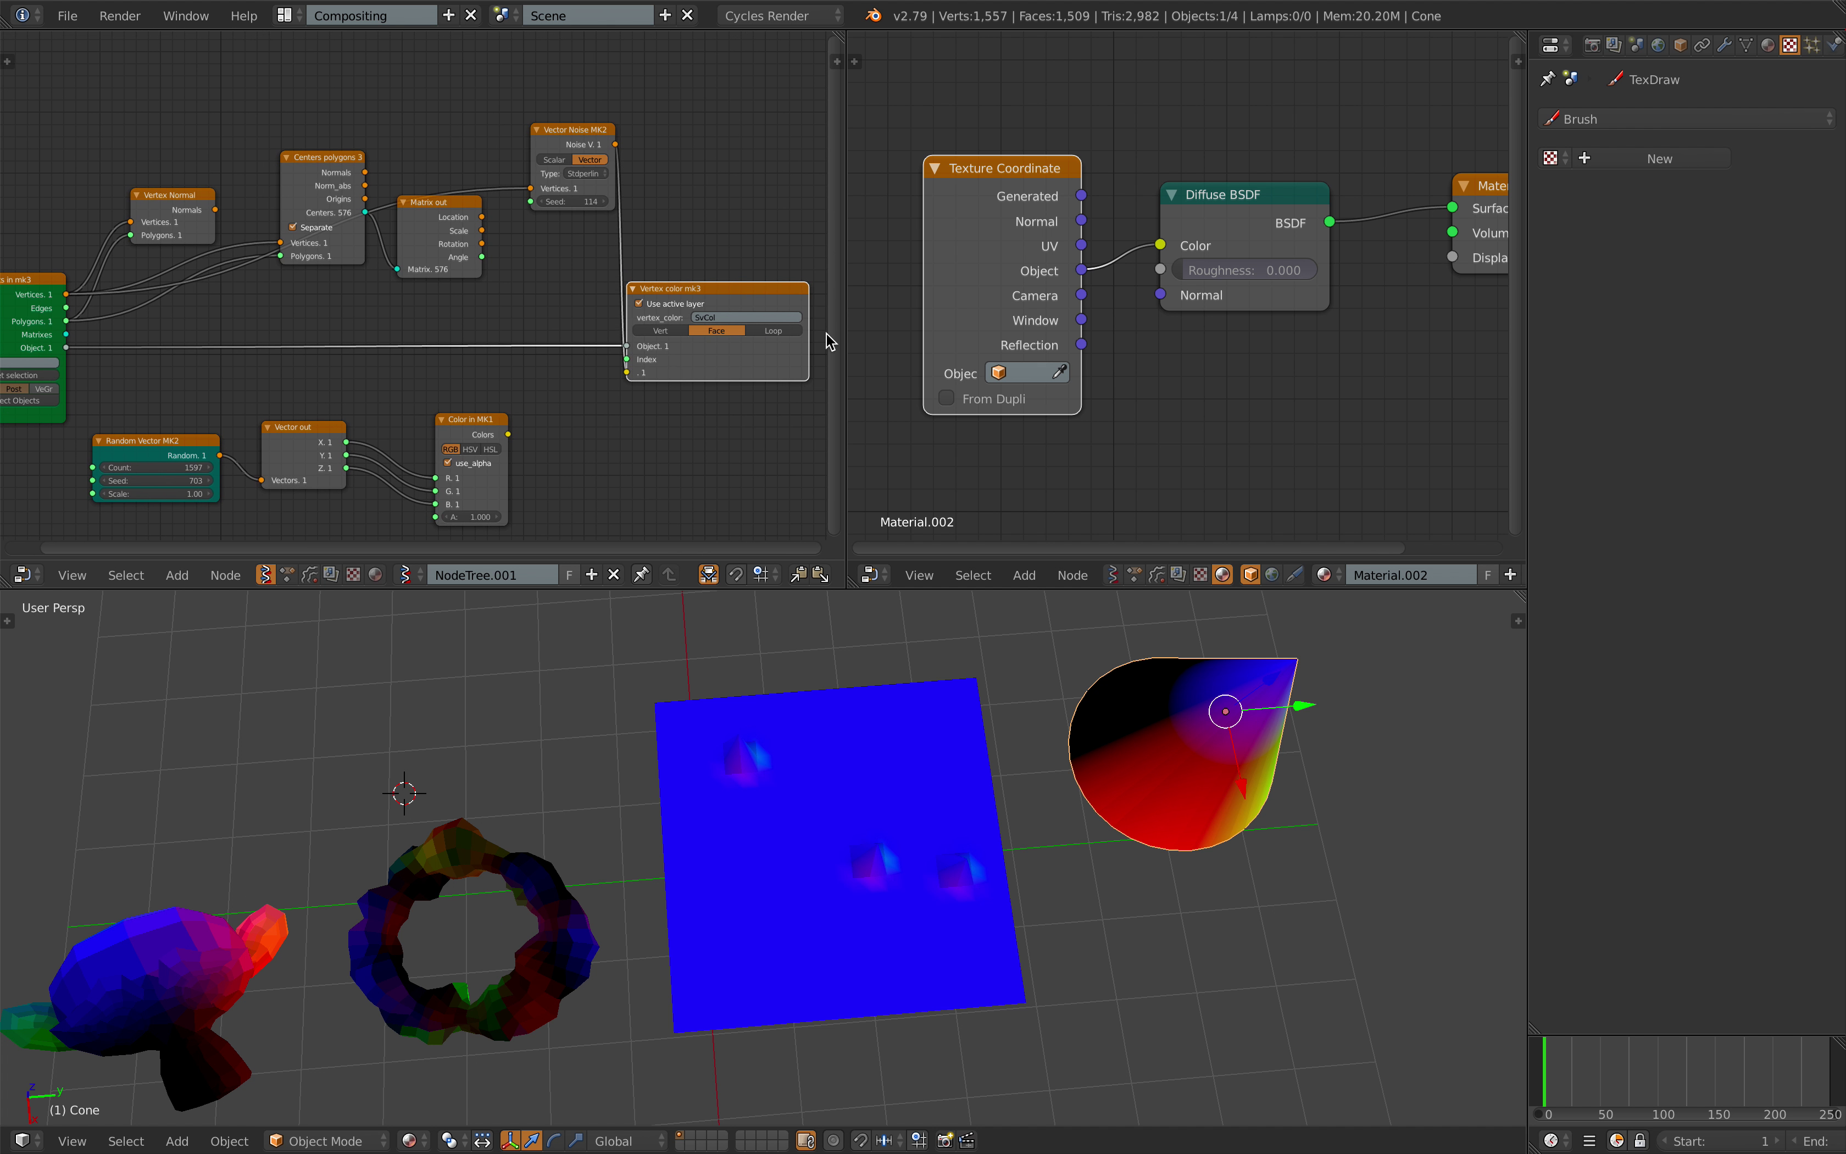
left_click_drag(846, 338, 990, 336)
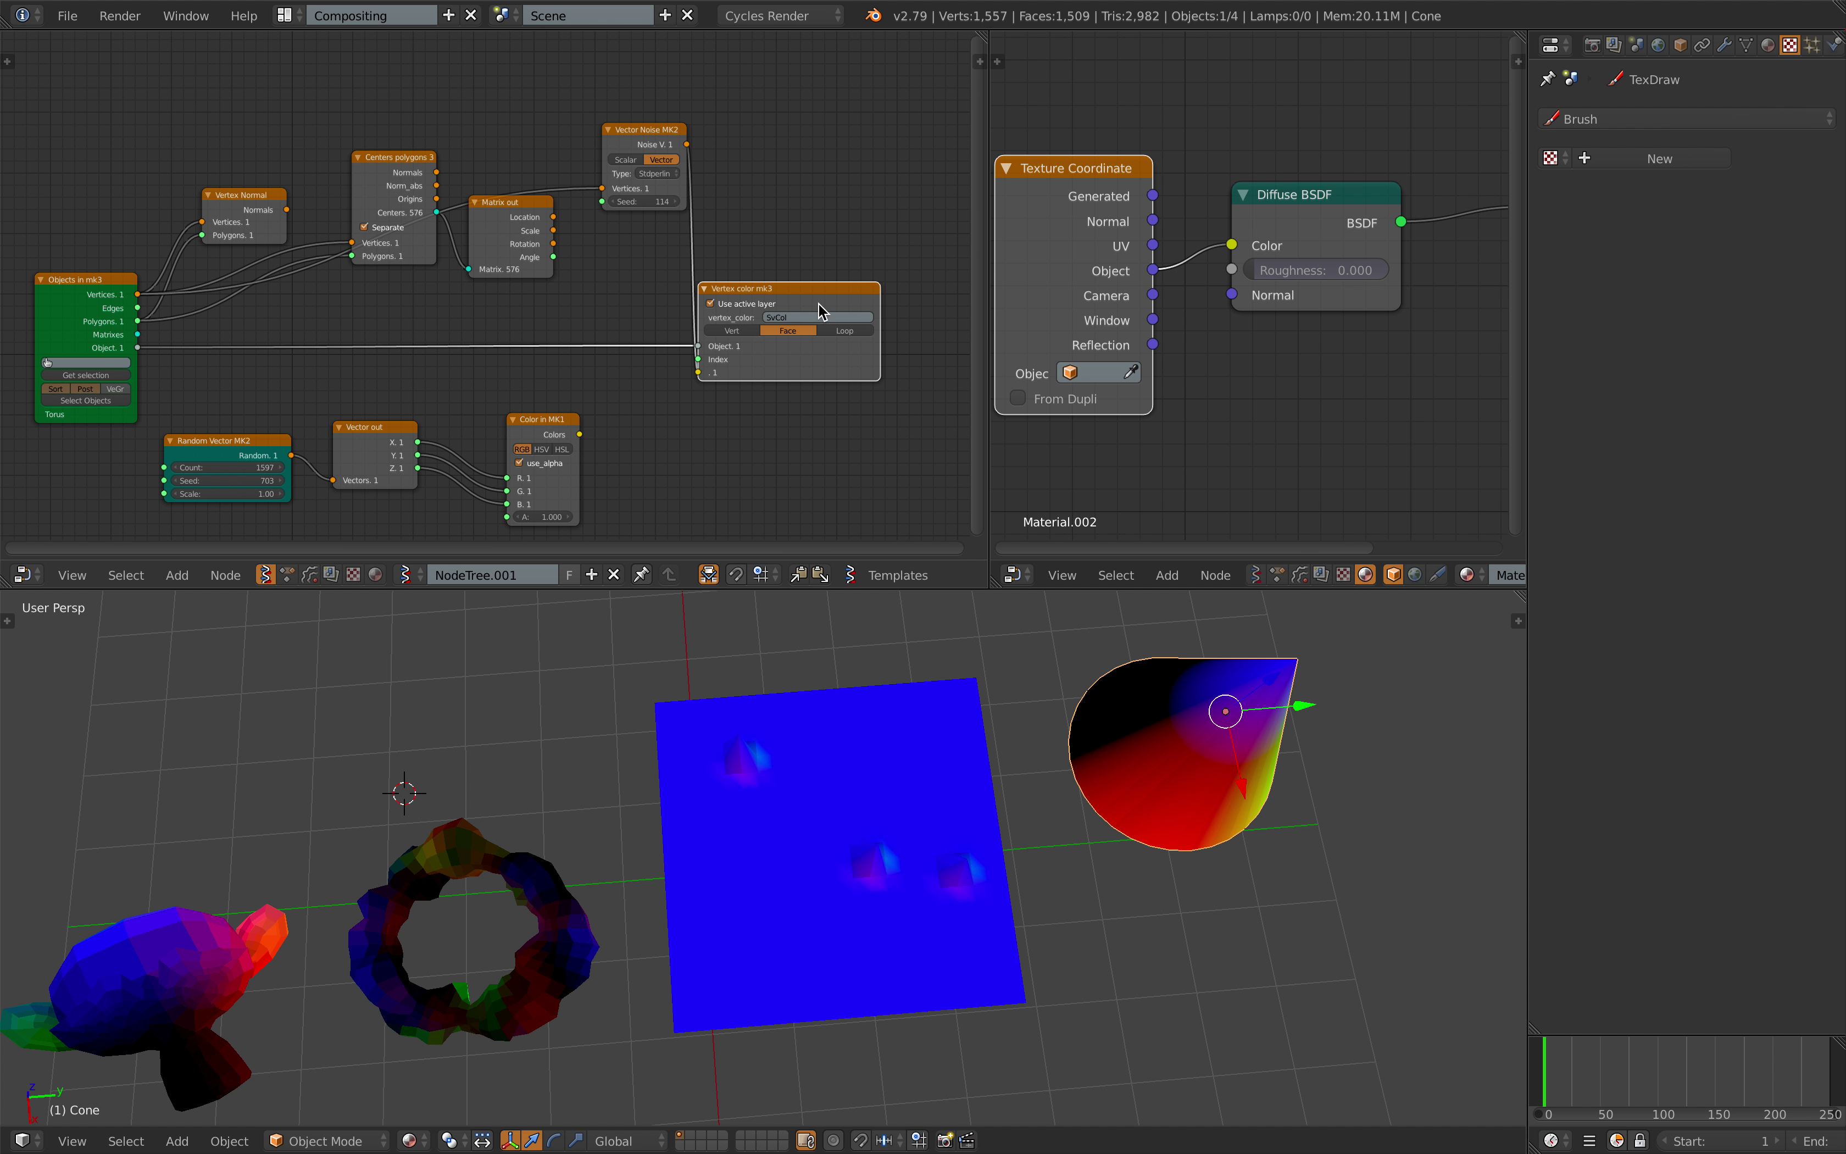
left_click_drag(815, 302, 837, 281)
middle_click_drag(837, 281, 731, 276)
- Show the node properties sidebar in the Sverchok editor for the Vertex color mk3 node
left_click(980, 60)
middle_click_drag(617, 143, 573, 161)
scroll(519, 238, "up", 6)
middle_click_drag(518, 237, 482, 175)
scroll(481, 175, "up", 3)
left_click_drag(499, 257, 489, 247)
middle_click_drag(538, 243, 460, 212)
- Try the RGBA colour mode on the Vertex color mk3 node and return it to RGB
left_click(881, 302)
left_click(829, 304)
left_click(880, 306)
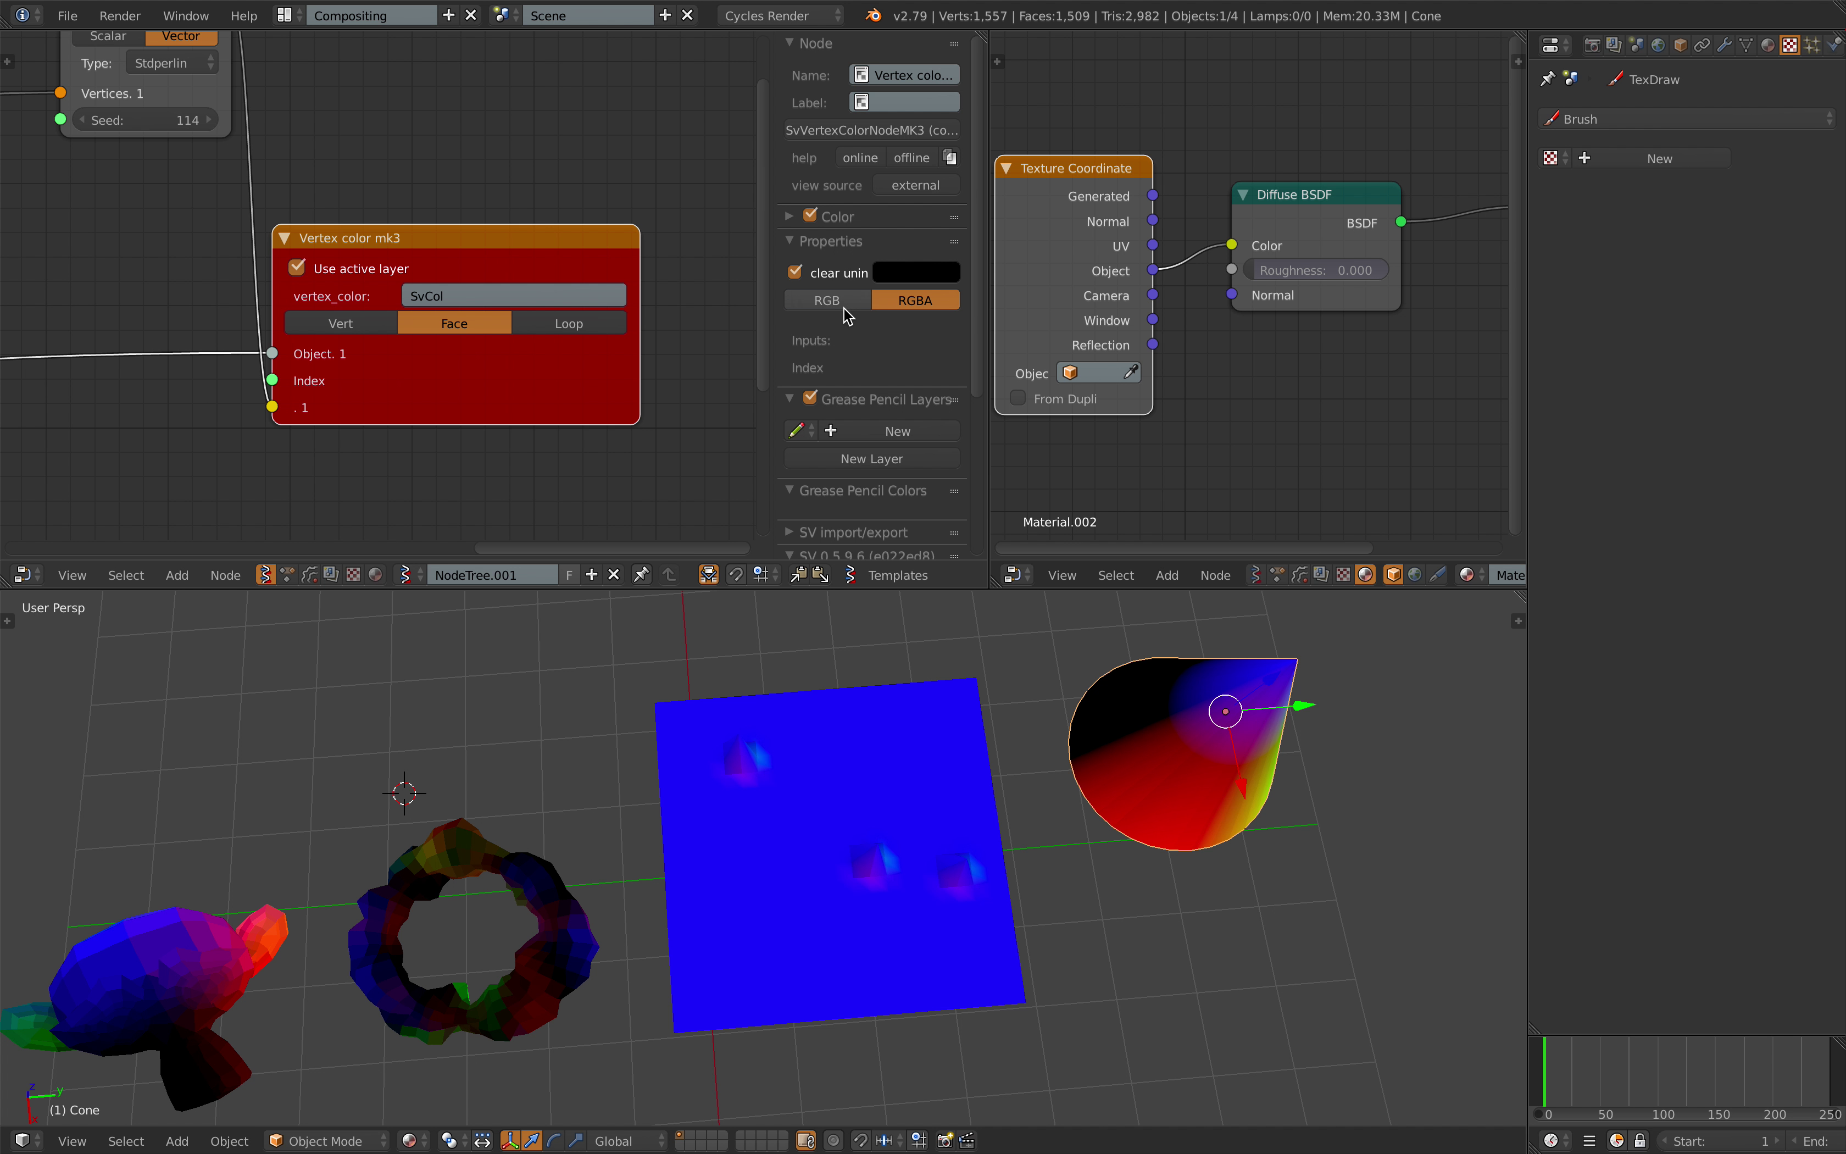
left_click(845, 308)
left_click(925, 305)
left_click(853, 306)
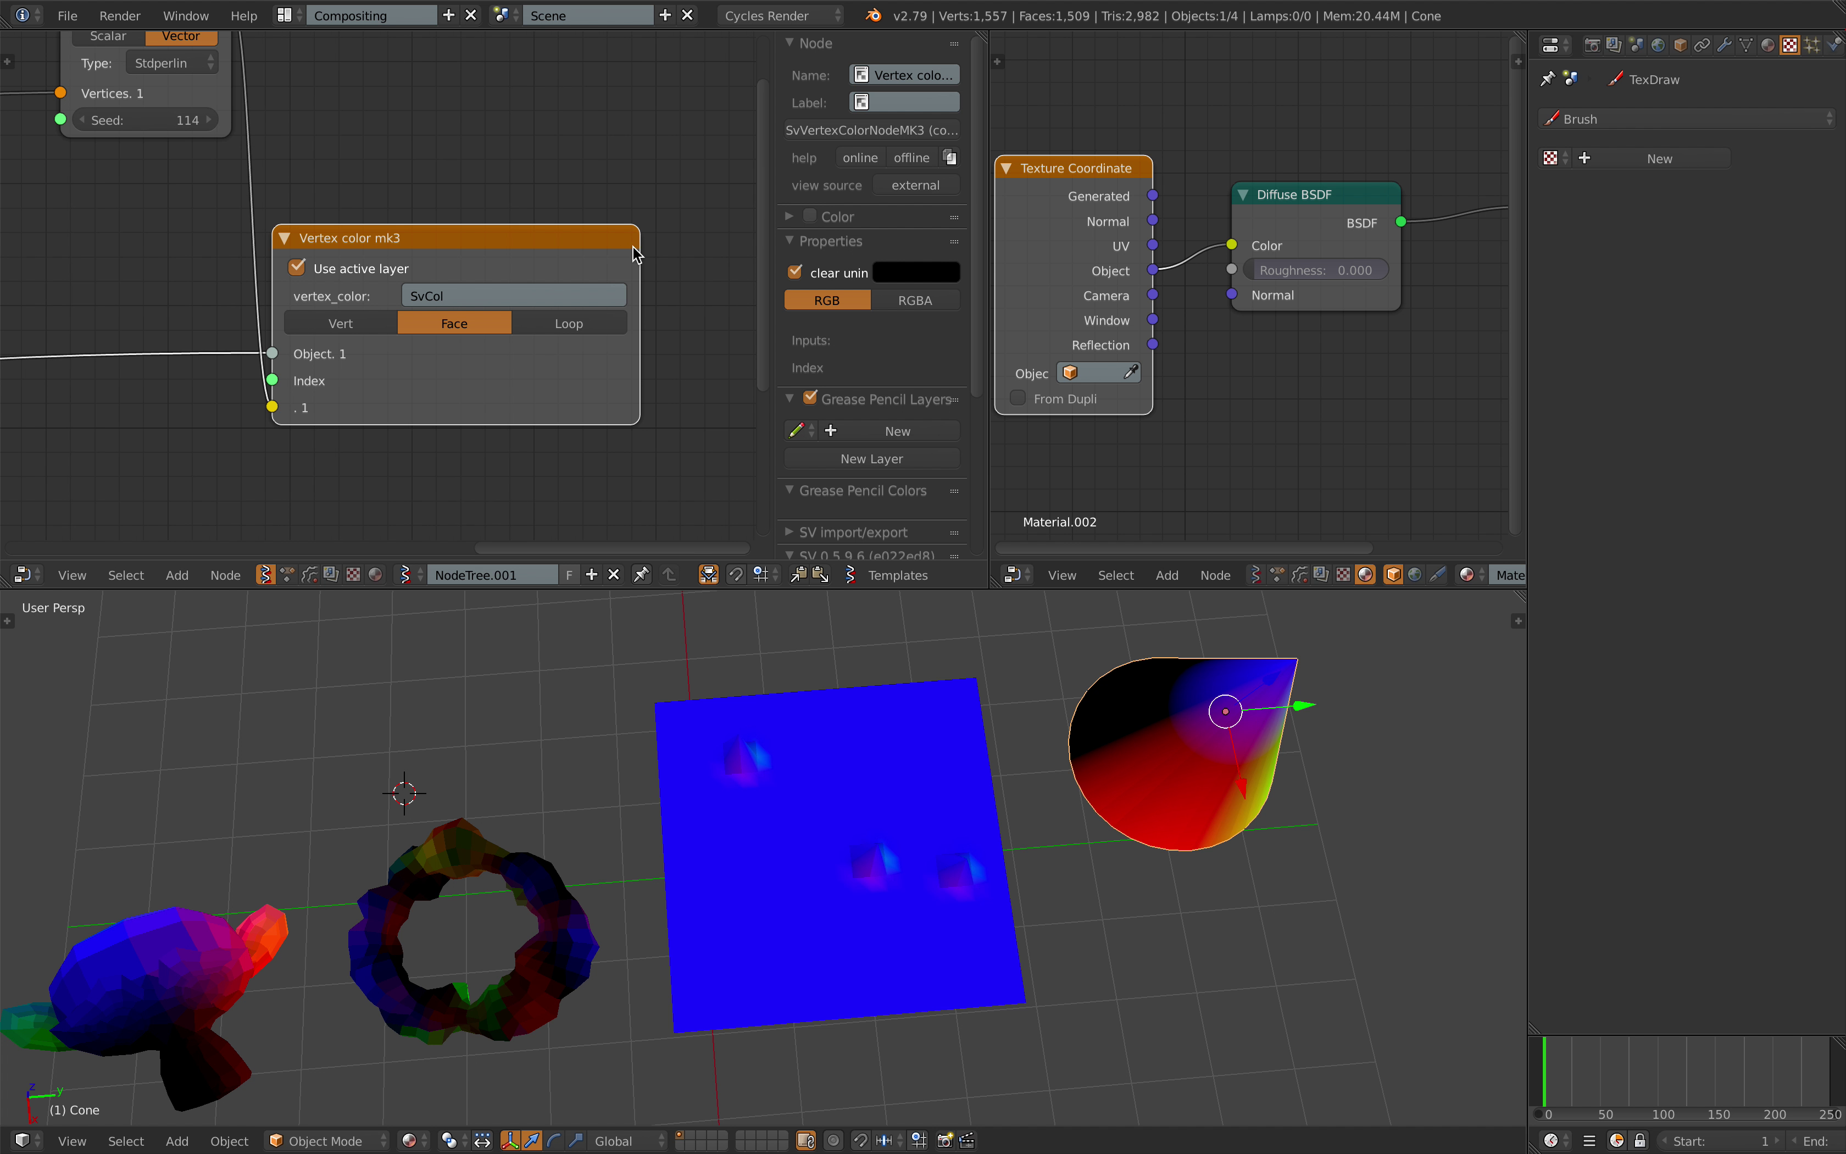
- Toggle the Vertex color mk3 node to RGBA once more, leave it on RGB, and shift the node slightly
middle_click_drag(660, 245, 669, 298)
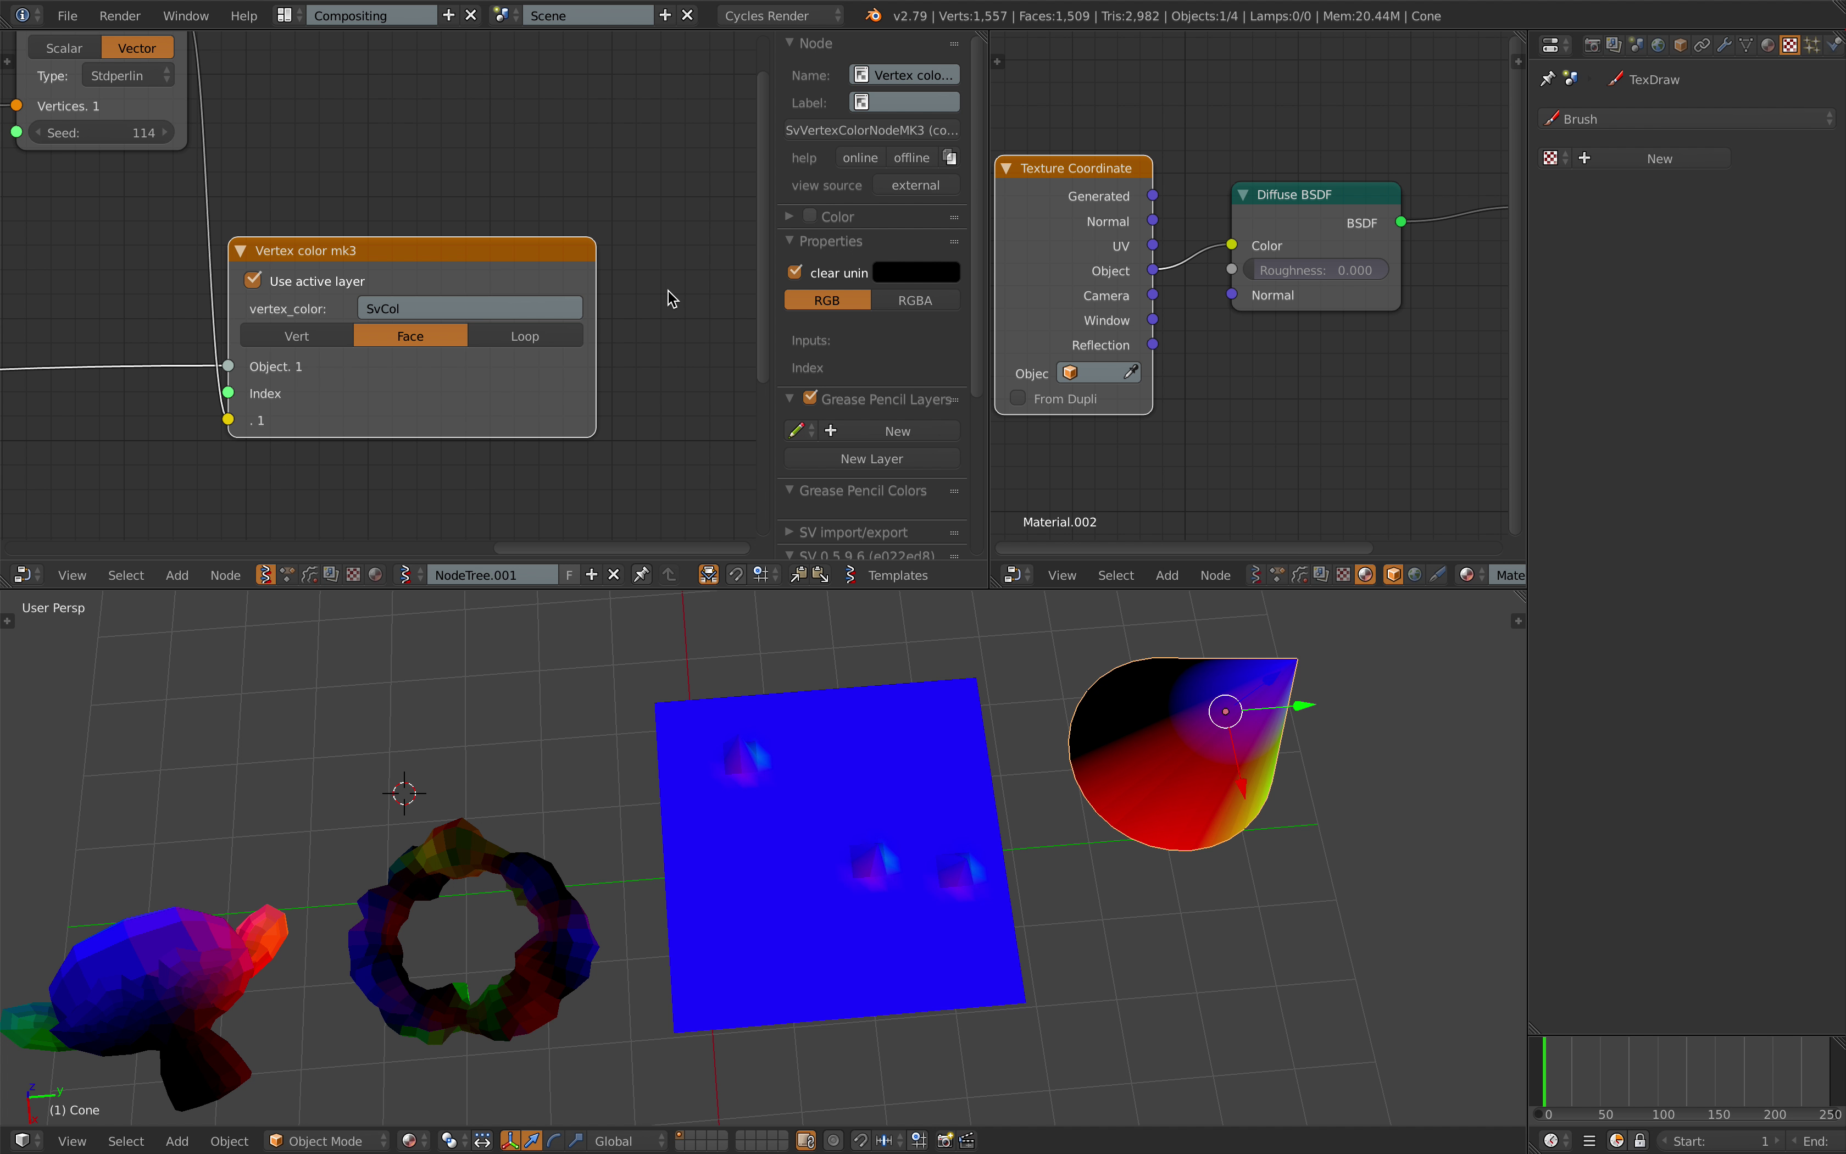
middle_click_drag(523, 268, 545, 262)
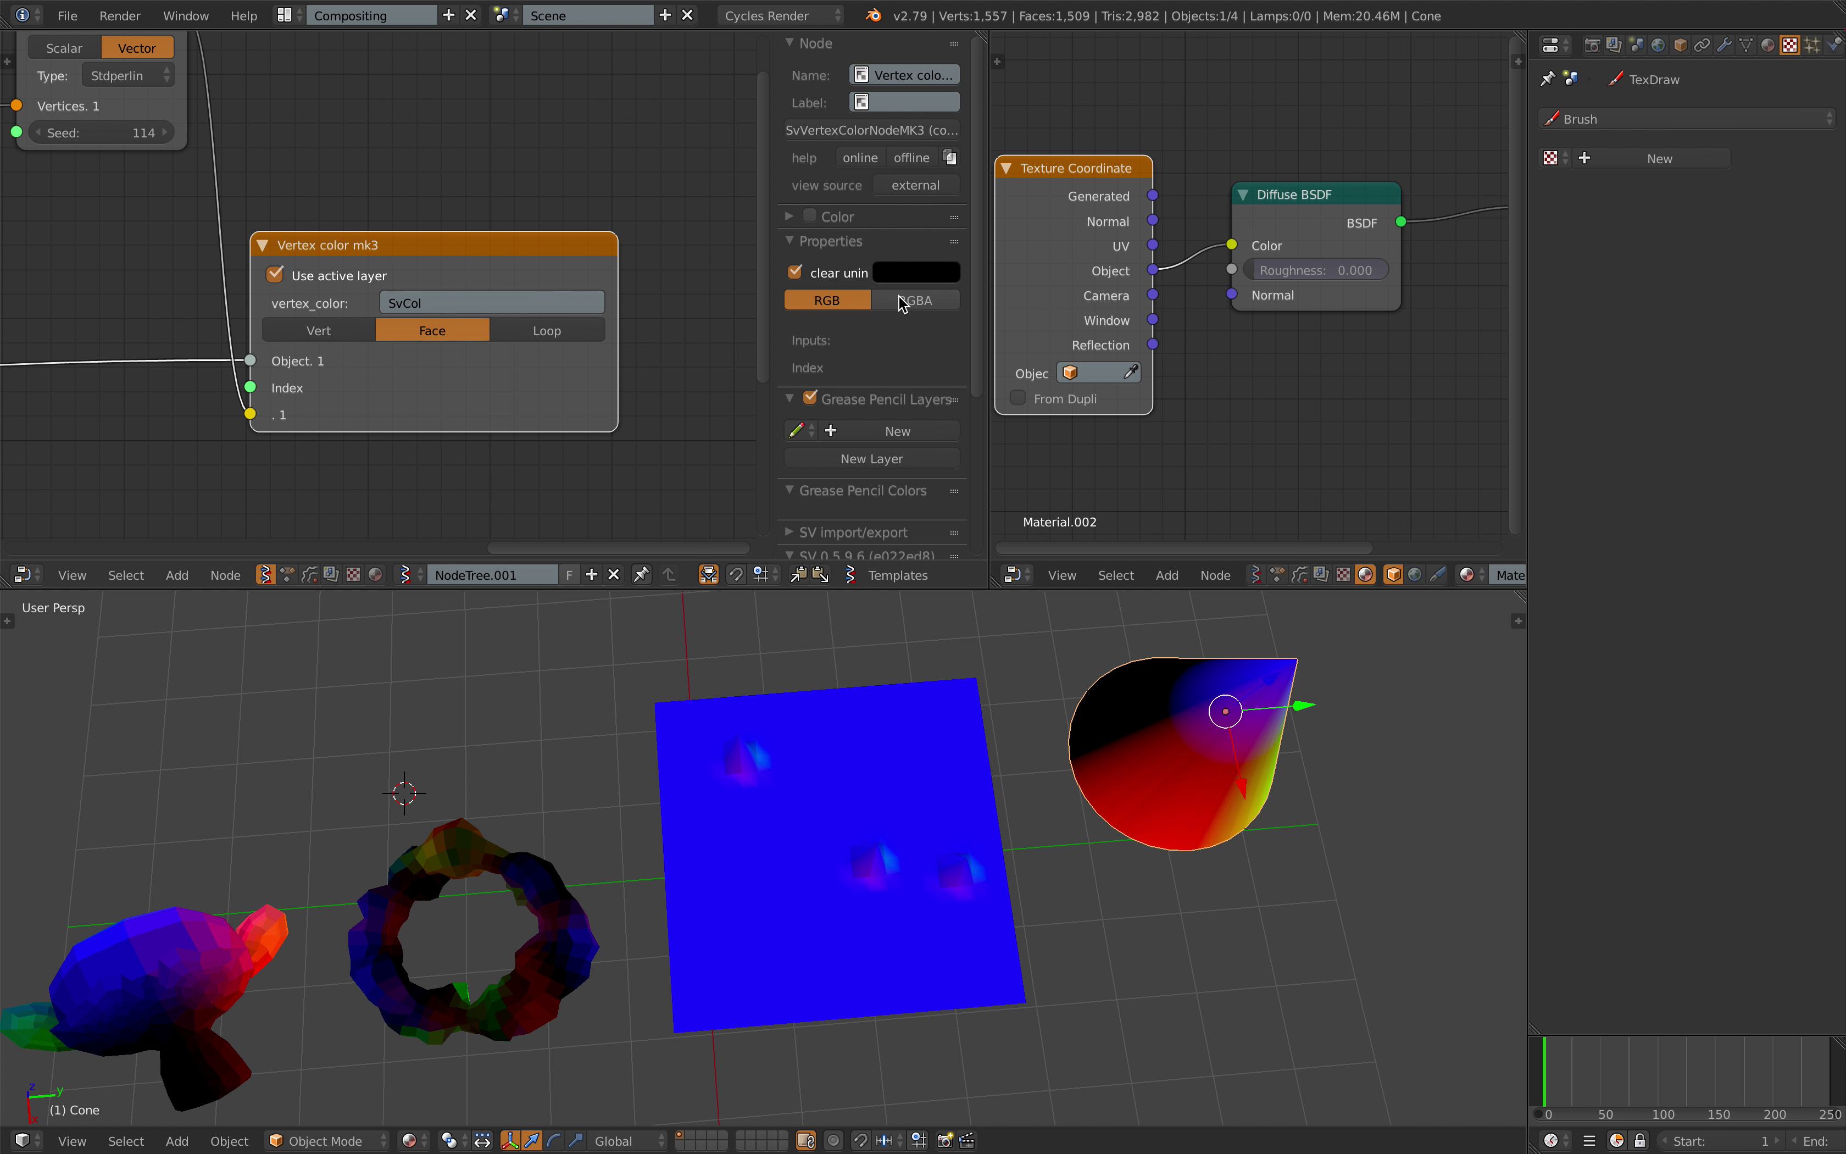
left_click(910, 305)
left_click(855, 304)
left_click(885, 305)
left_click(856, 303)
left_click(576, 267)
left_click(491, 265)
left_click_drag(493, 261, 530, 254)
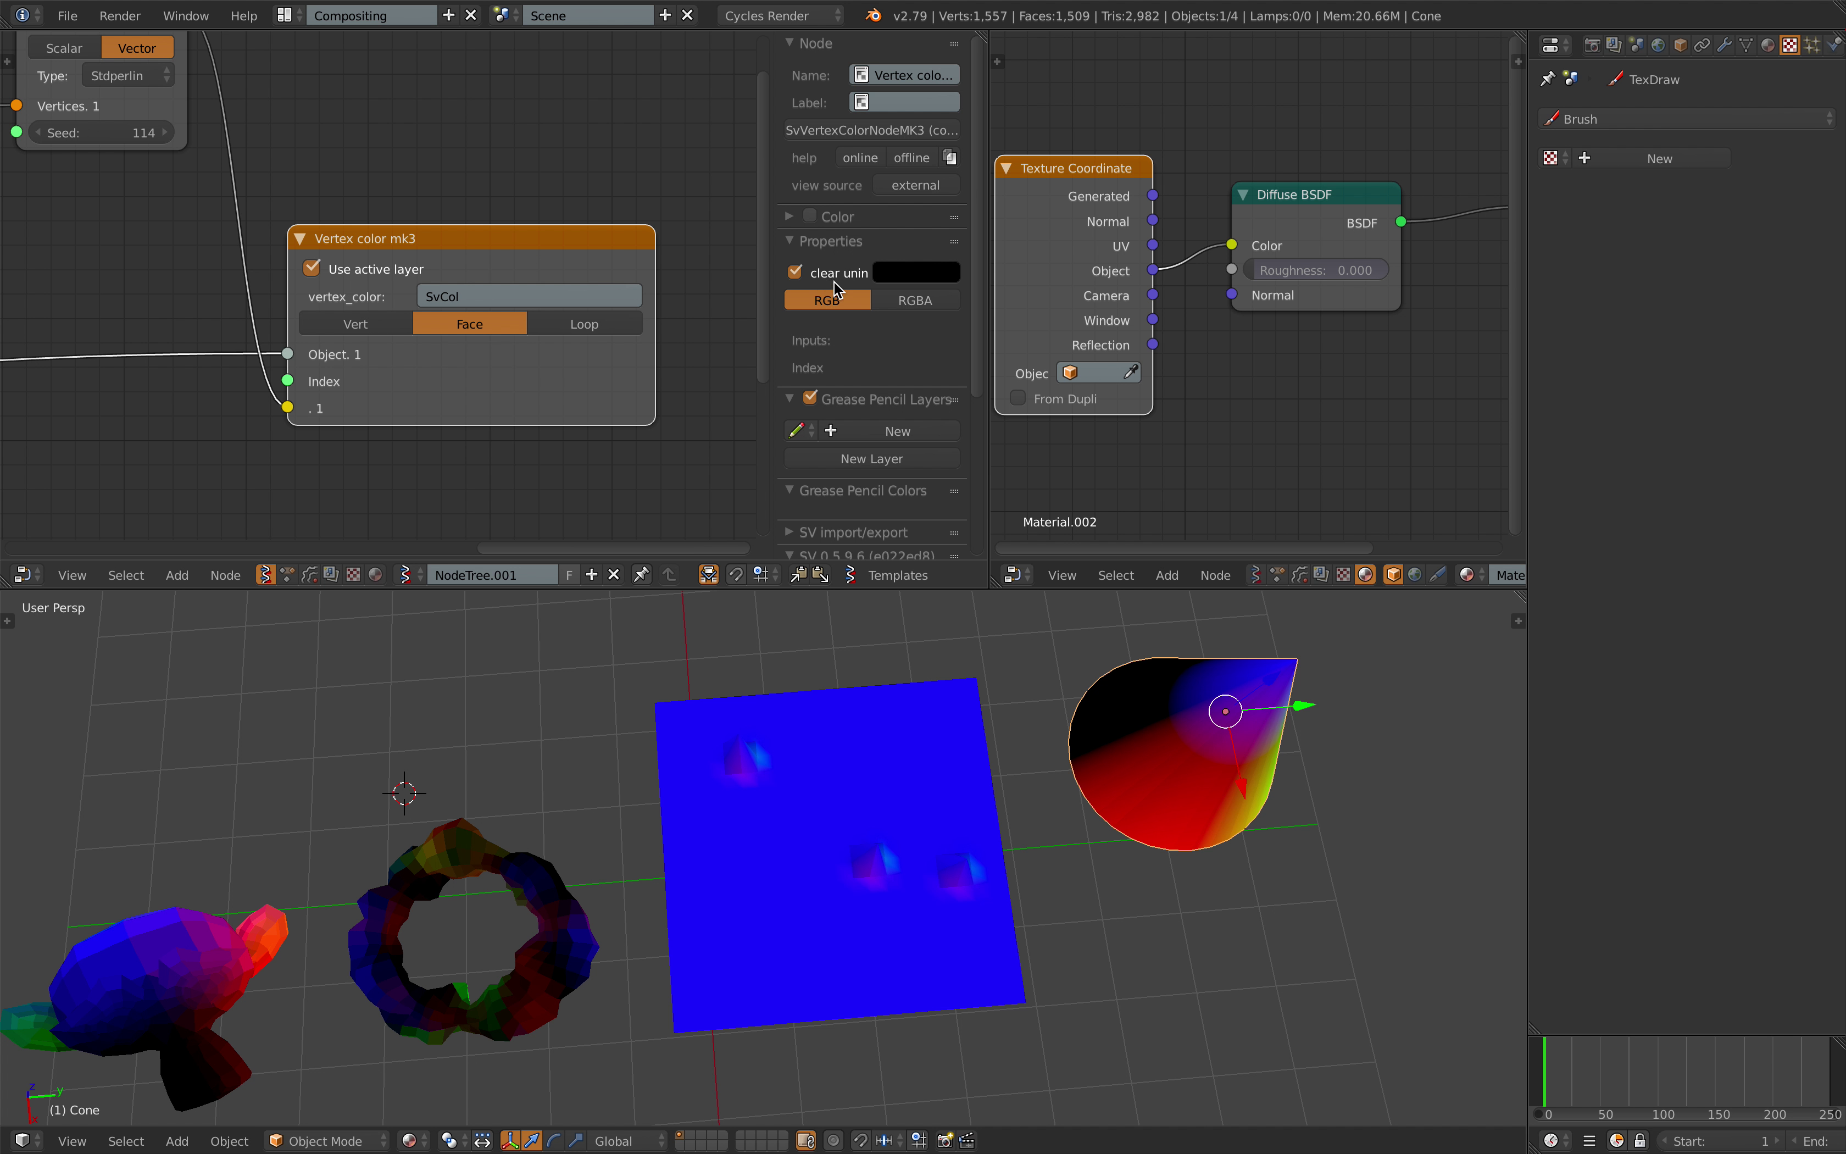
scroll(519, 445, "down", 1)
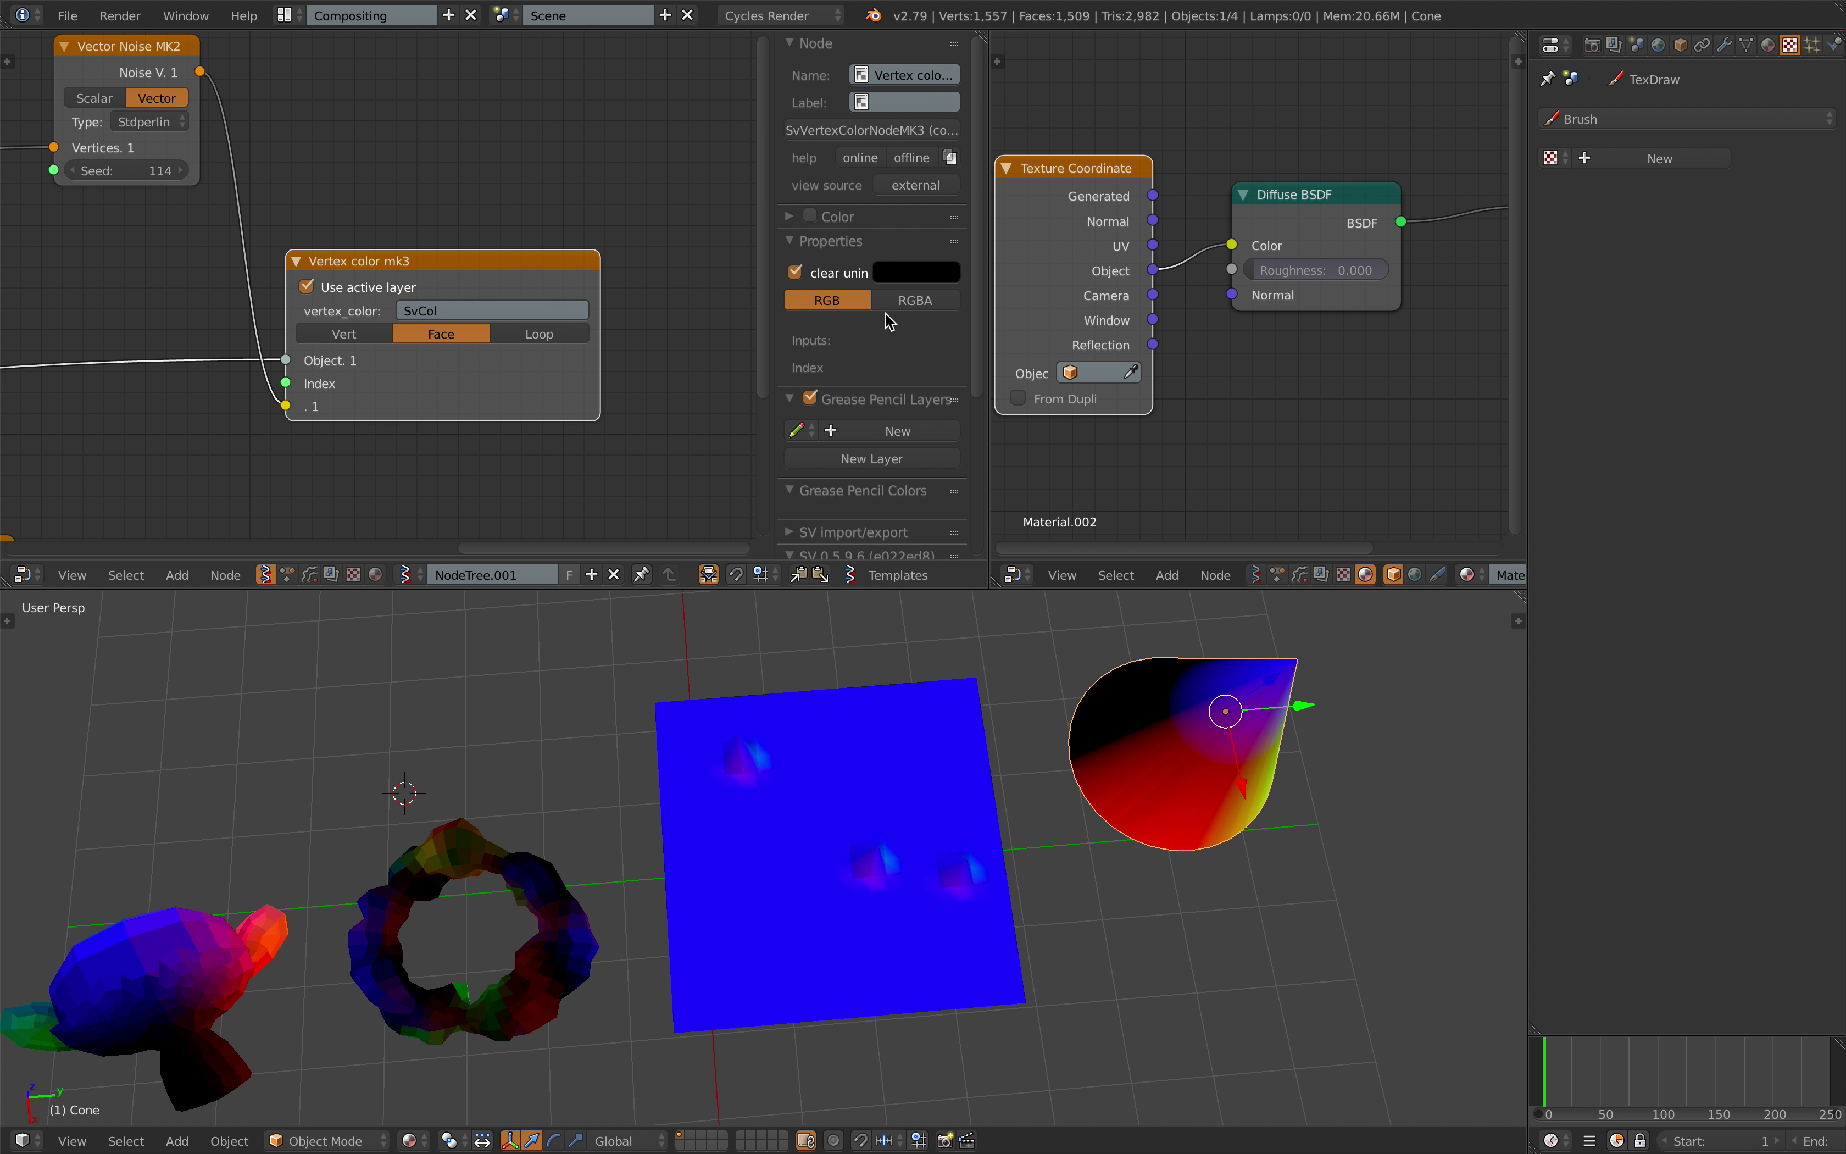
- Select the Color in MK1 node and examine its colour mode and alpha properties
scroll(511, 252, "down", 3)
middle_click_drag(511, 254, 585, 215)
scroll(269, 255, "down", 3)
middle_click_drag(268, 255, 491, 200)
left_click_drag(390, 356, 416, 318)
scroll(421, 318, "down", 1)
middle_click_drag(523, 297, 641, 291)
middle_click_drag(745, 214, 697, 249)
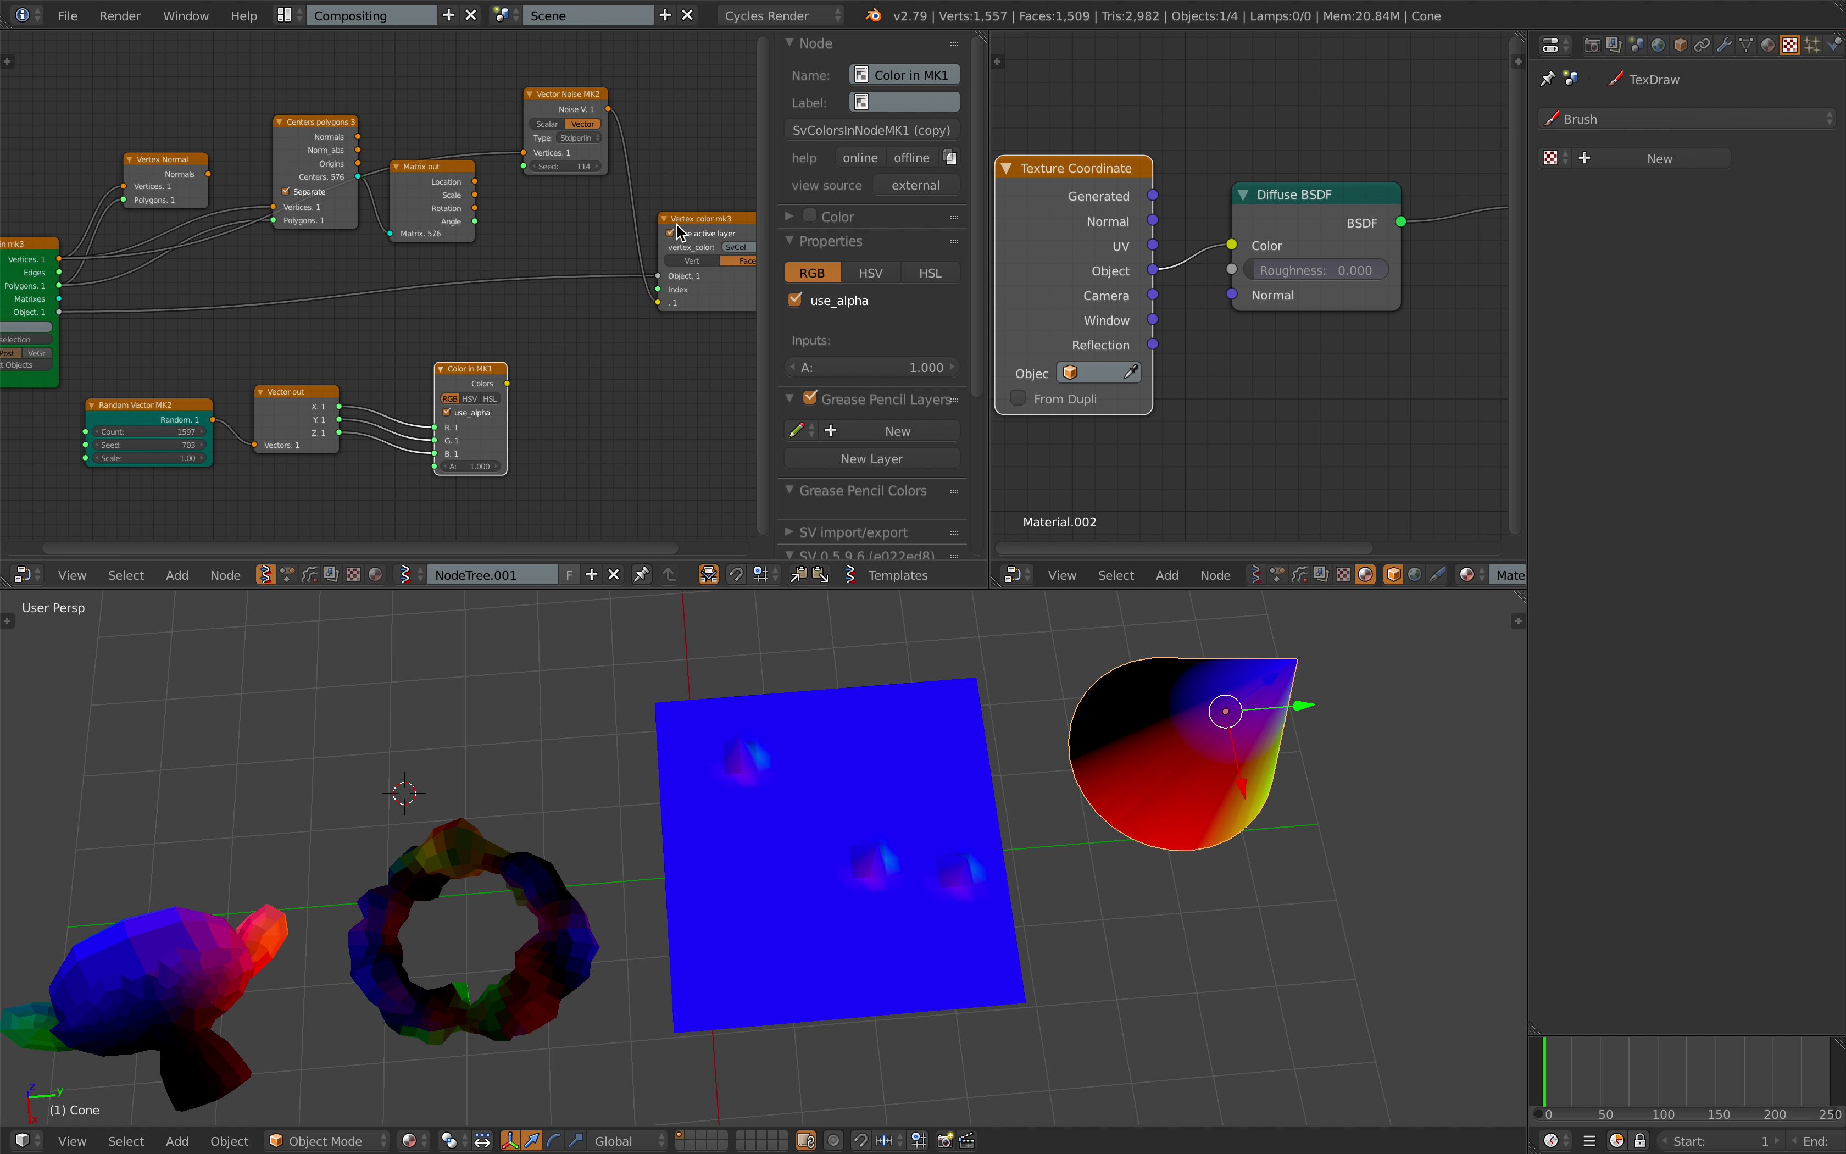
- Examine the Vertex color mk3 inputs and the Vertex Normal node within the Sverchok tree
middle_click_drag(752, 145, 613, 203)
scroll(622, 233, "up", 1)
scroll(548, 397, "up", 1)
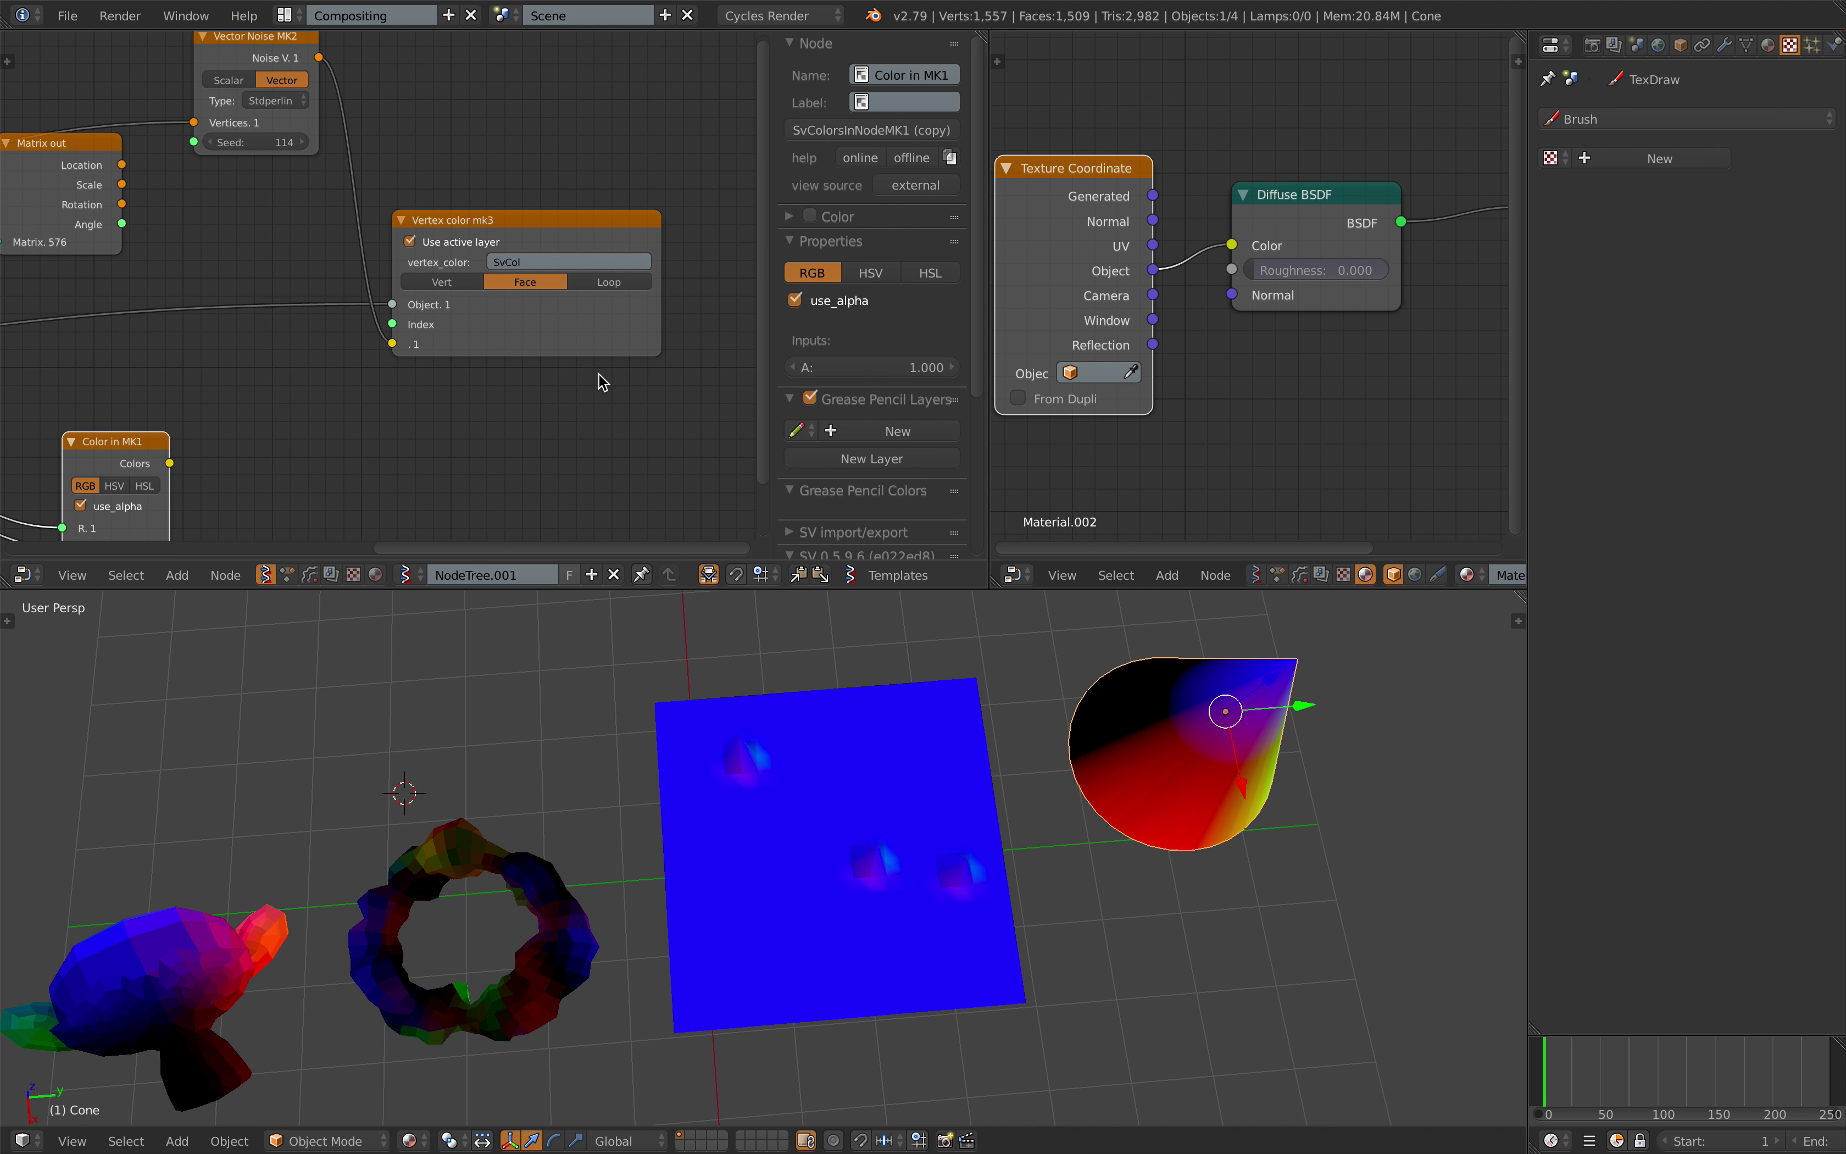
scroll(438, 194, "up", 1)
middle_click_drag(450, 185, 578, 168)
scroll(141, 242, "down", 1)
middle_click_drag(142, 242, 502, 226)
left_click(316, 155)
scroll(276, 247, "down", 2, "ctrl")
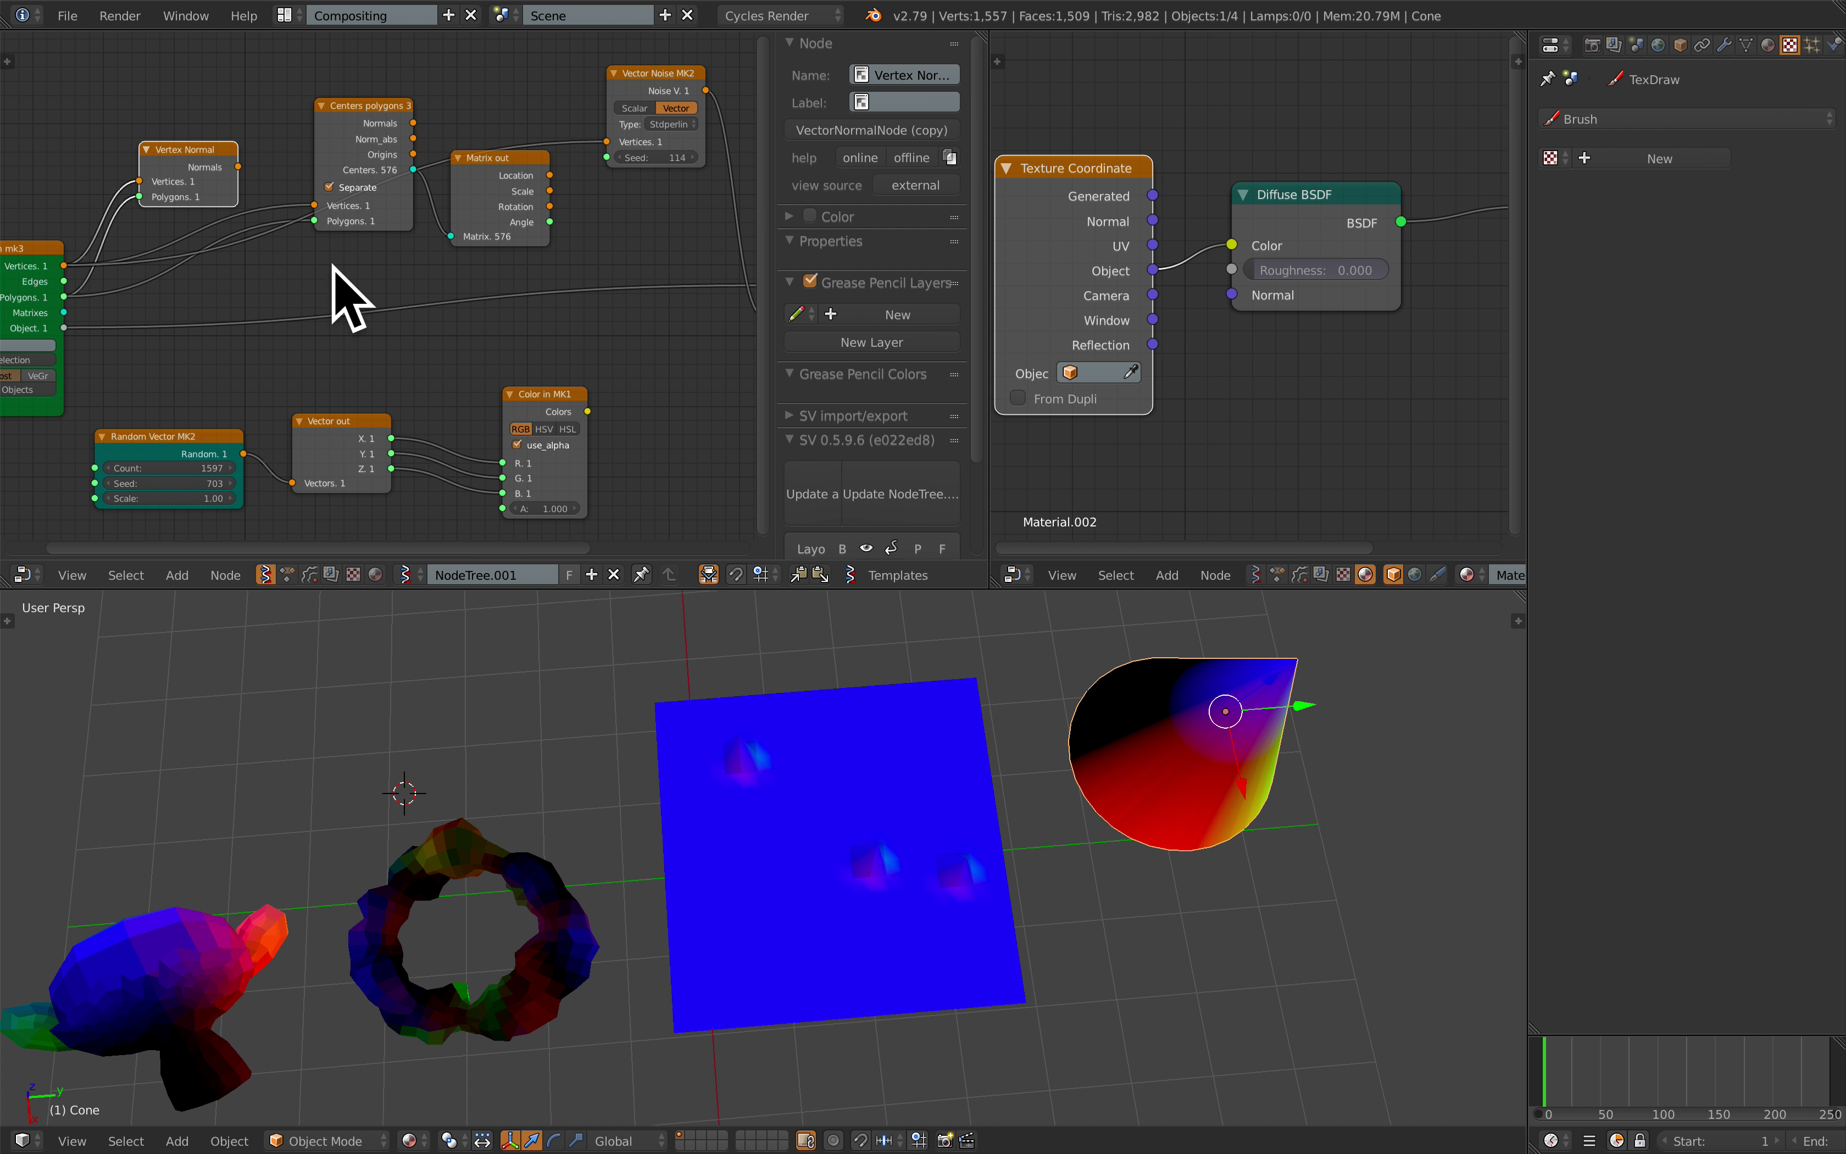
scroll(445, 276, "down", 2)
middle_click_drag(435, 271, 370, 286)
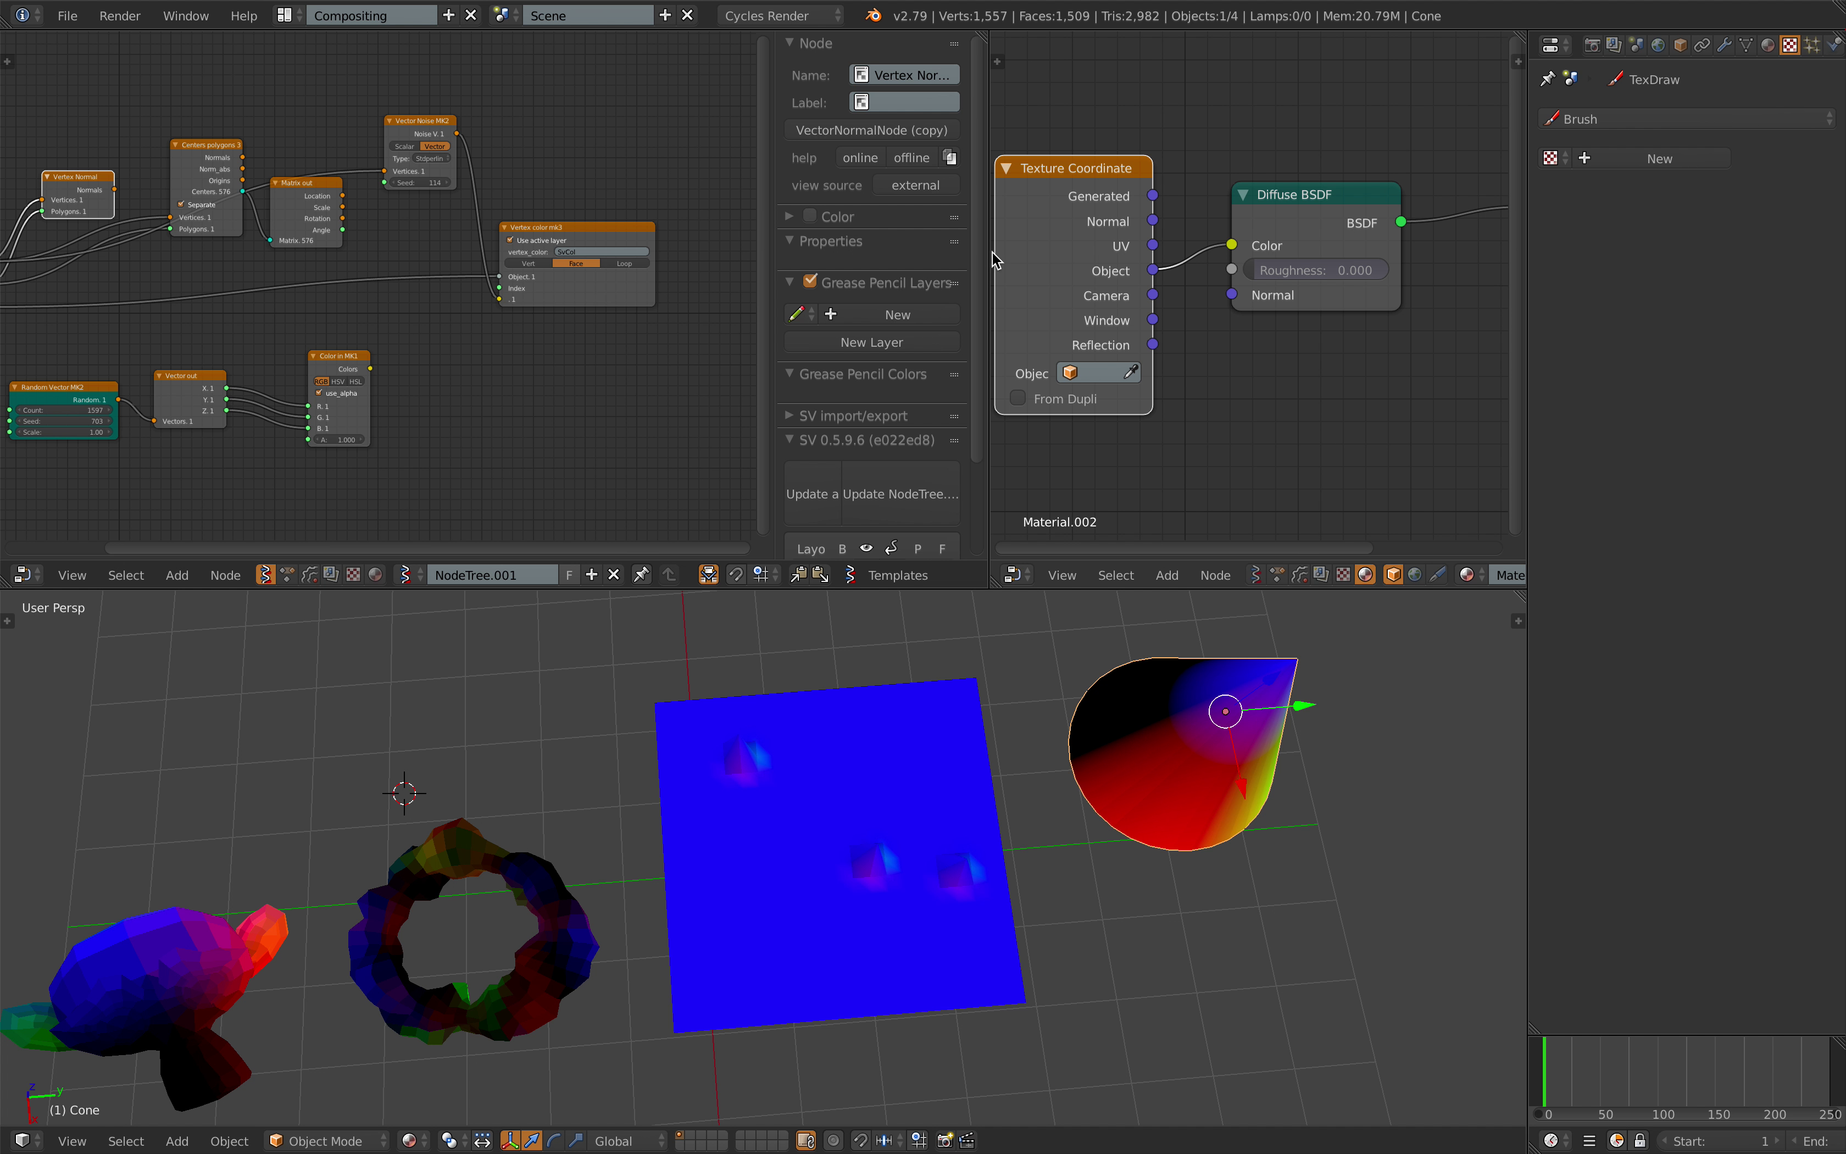
- Hide the node properties sidebar and frame the complete Sverchok node tree
left_click_drag(773, 228, 963, 232)
scroll(705, 260, "up", 3)
middle_click_drag(704, 261, 833, 255)
scroll(847, 233, "down", 1, "ctrl")
scroll(946, 282, "down", 2)
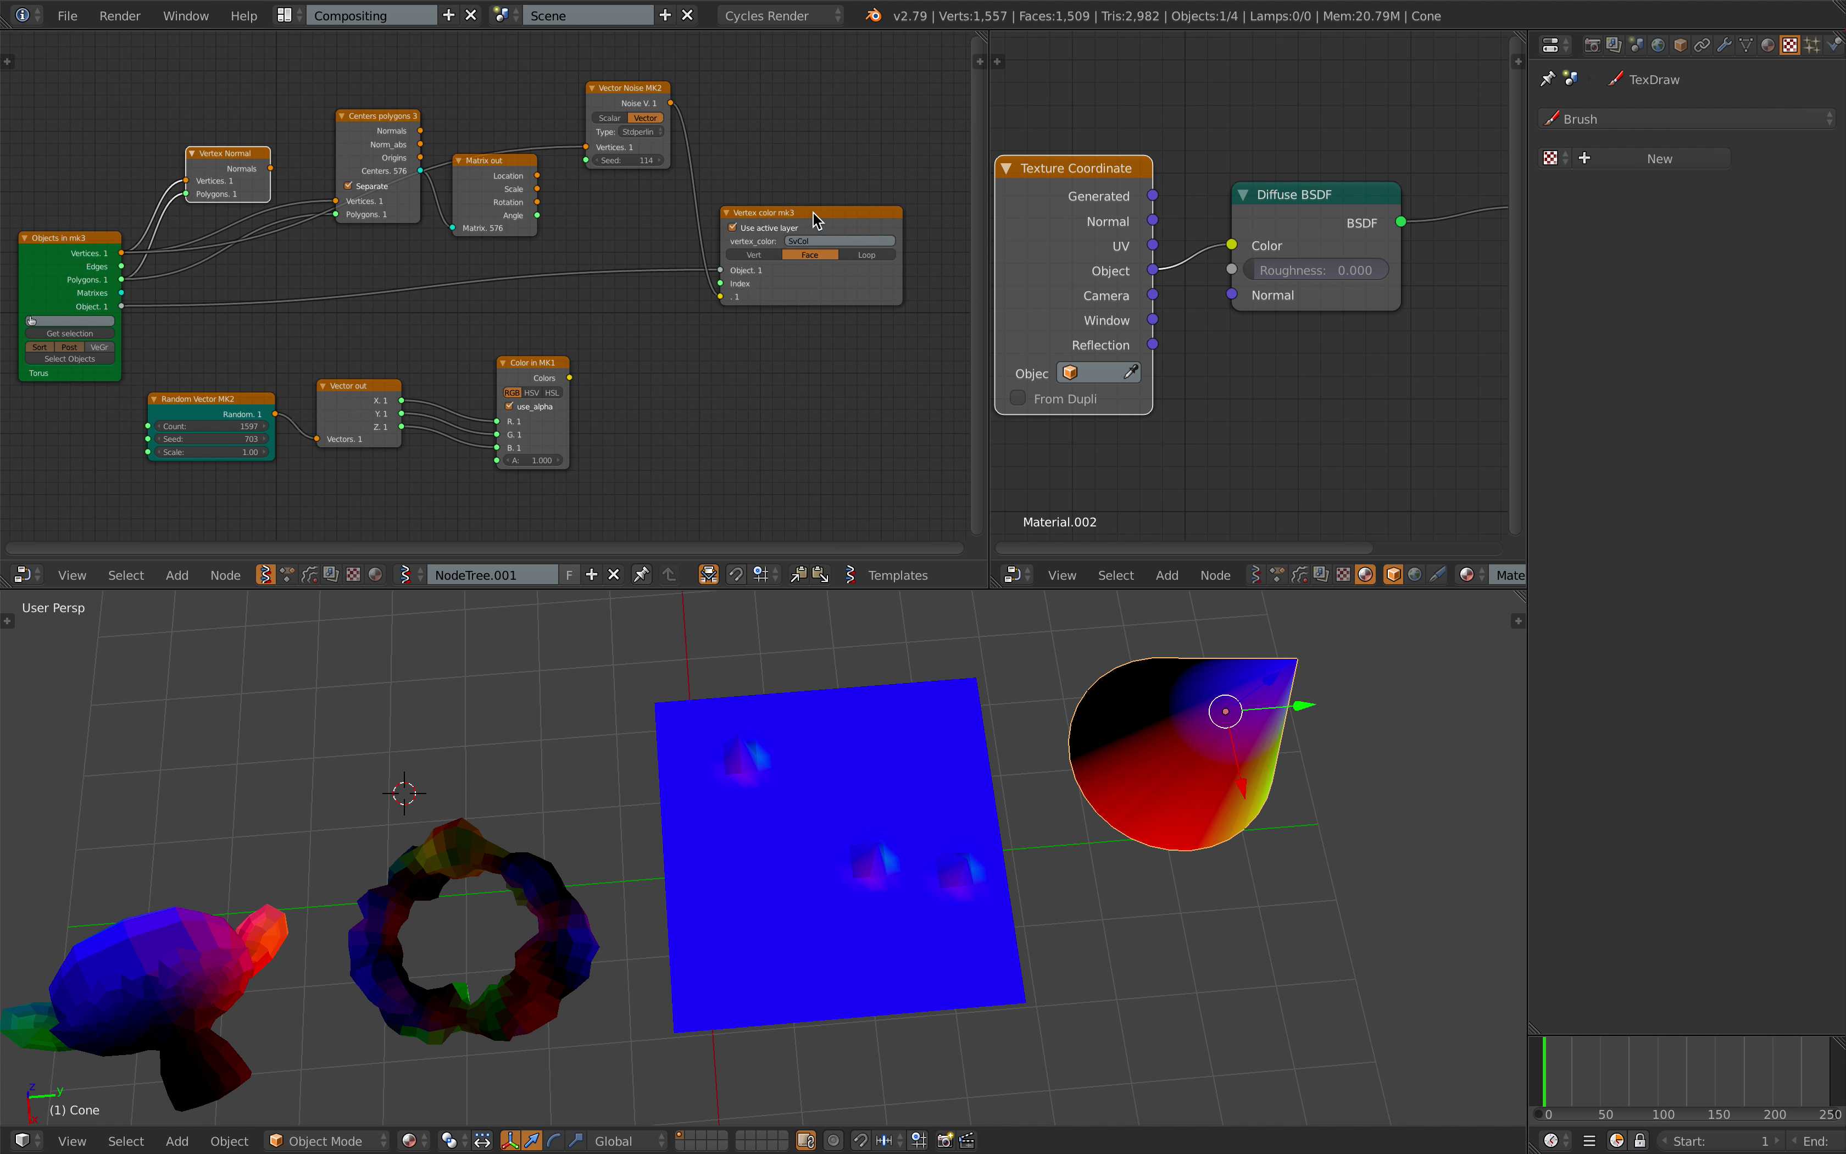
scroll(1083, 233, "down", 3, "ctrl")
scroll(1255, 237, "down", 2)
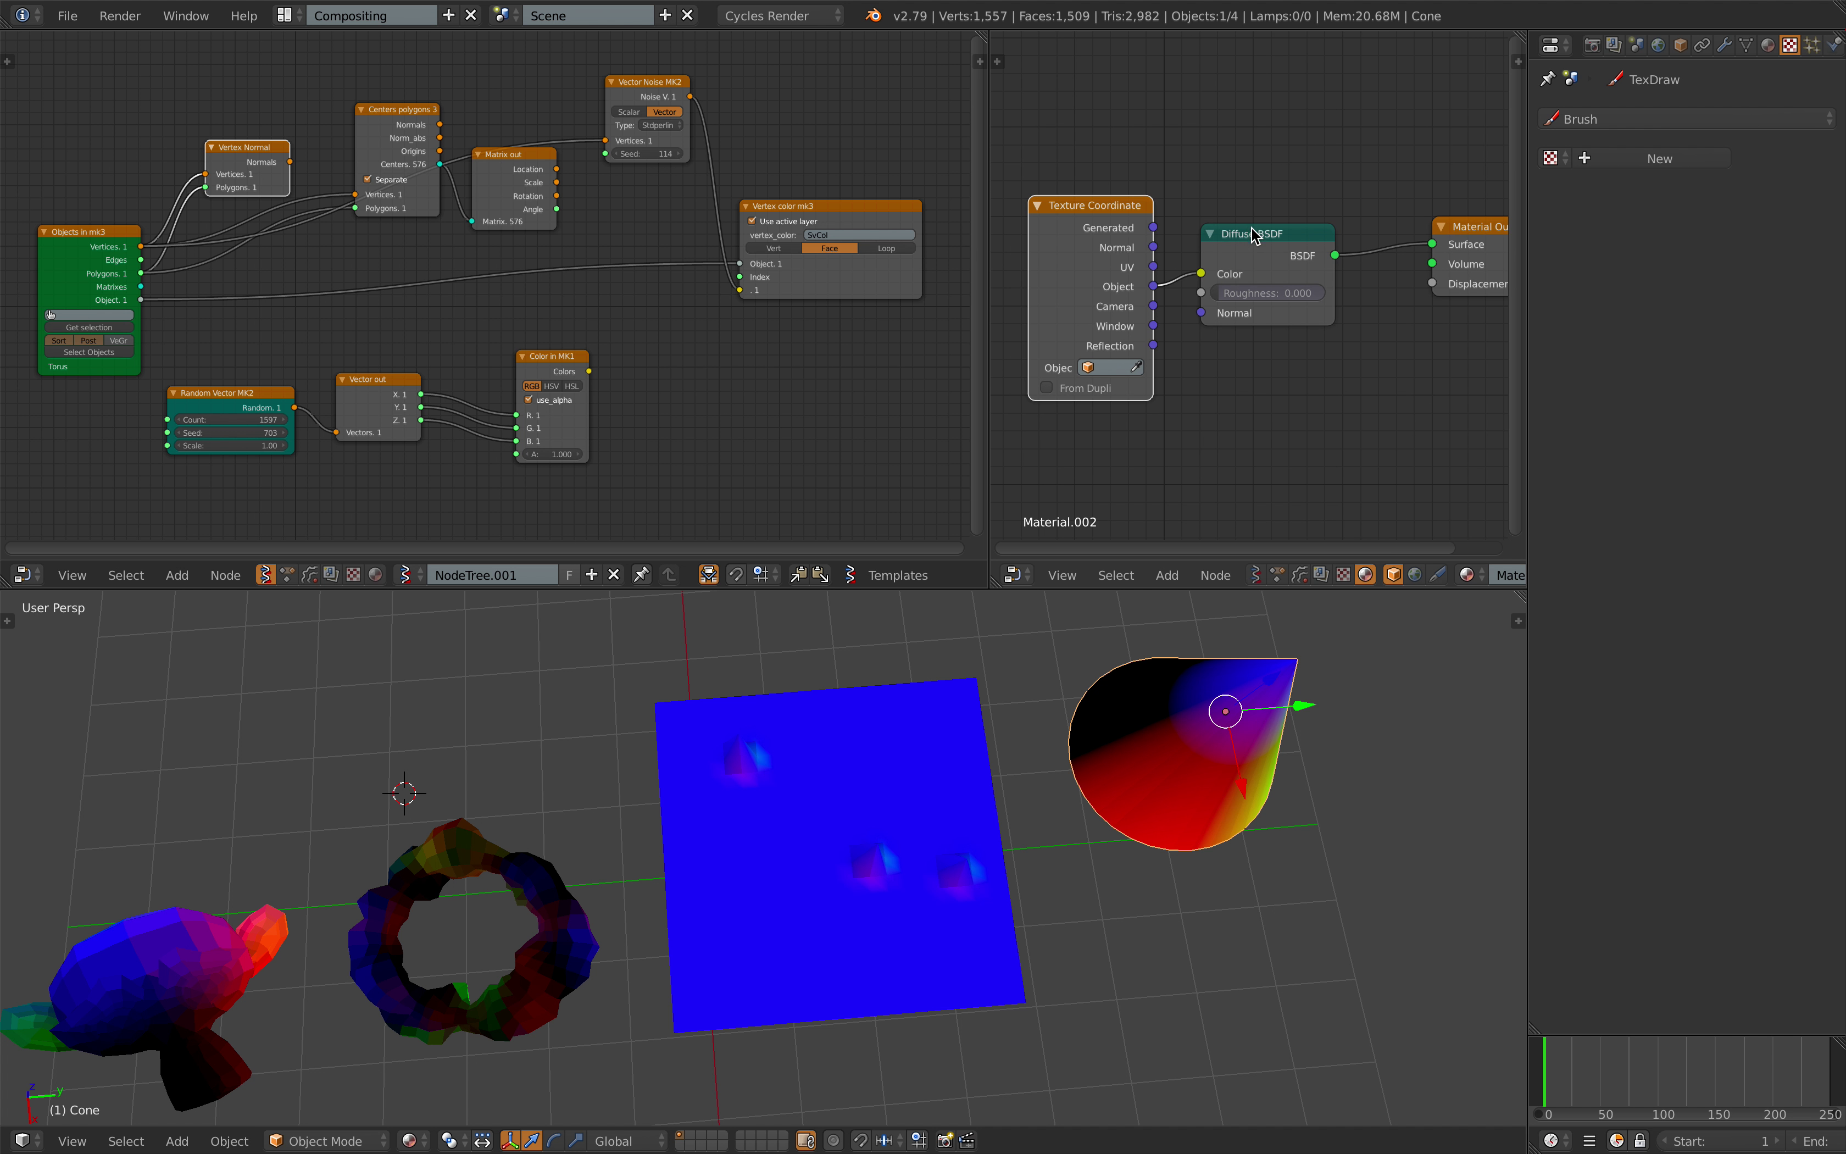
- Move the Material Output node closer to the Diffuse BSDF and nudge the Texture Coordinate node in Material.002
left_click_drag(1399, 230, 1317, 243)
middle_click_drag(1216, 247, 1252, 229)
middle_click_drag(1171, 676, 1148, 645)
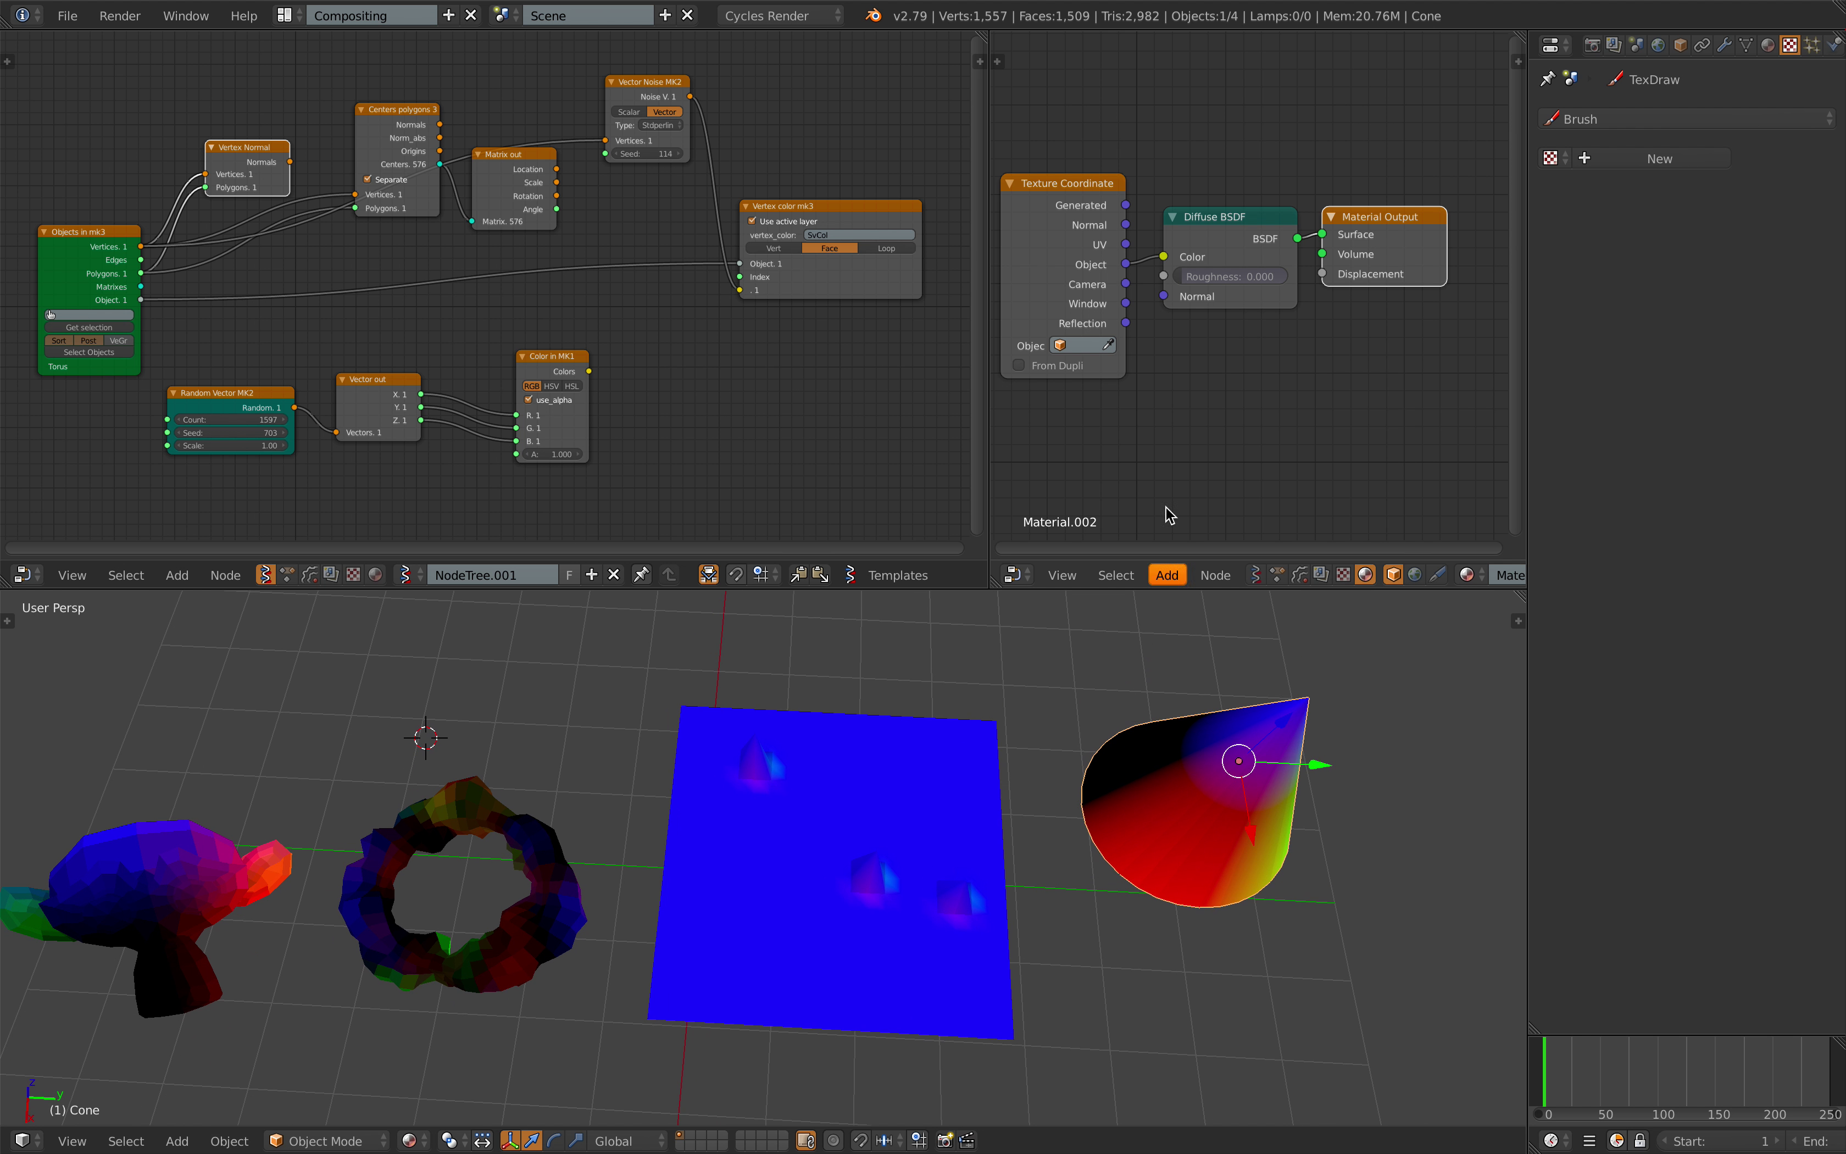
middle_click_drag(1129, 246, 1142, 265)
middle_click_drag(1120, 778, 1112, 751)
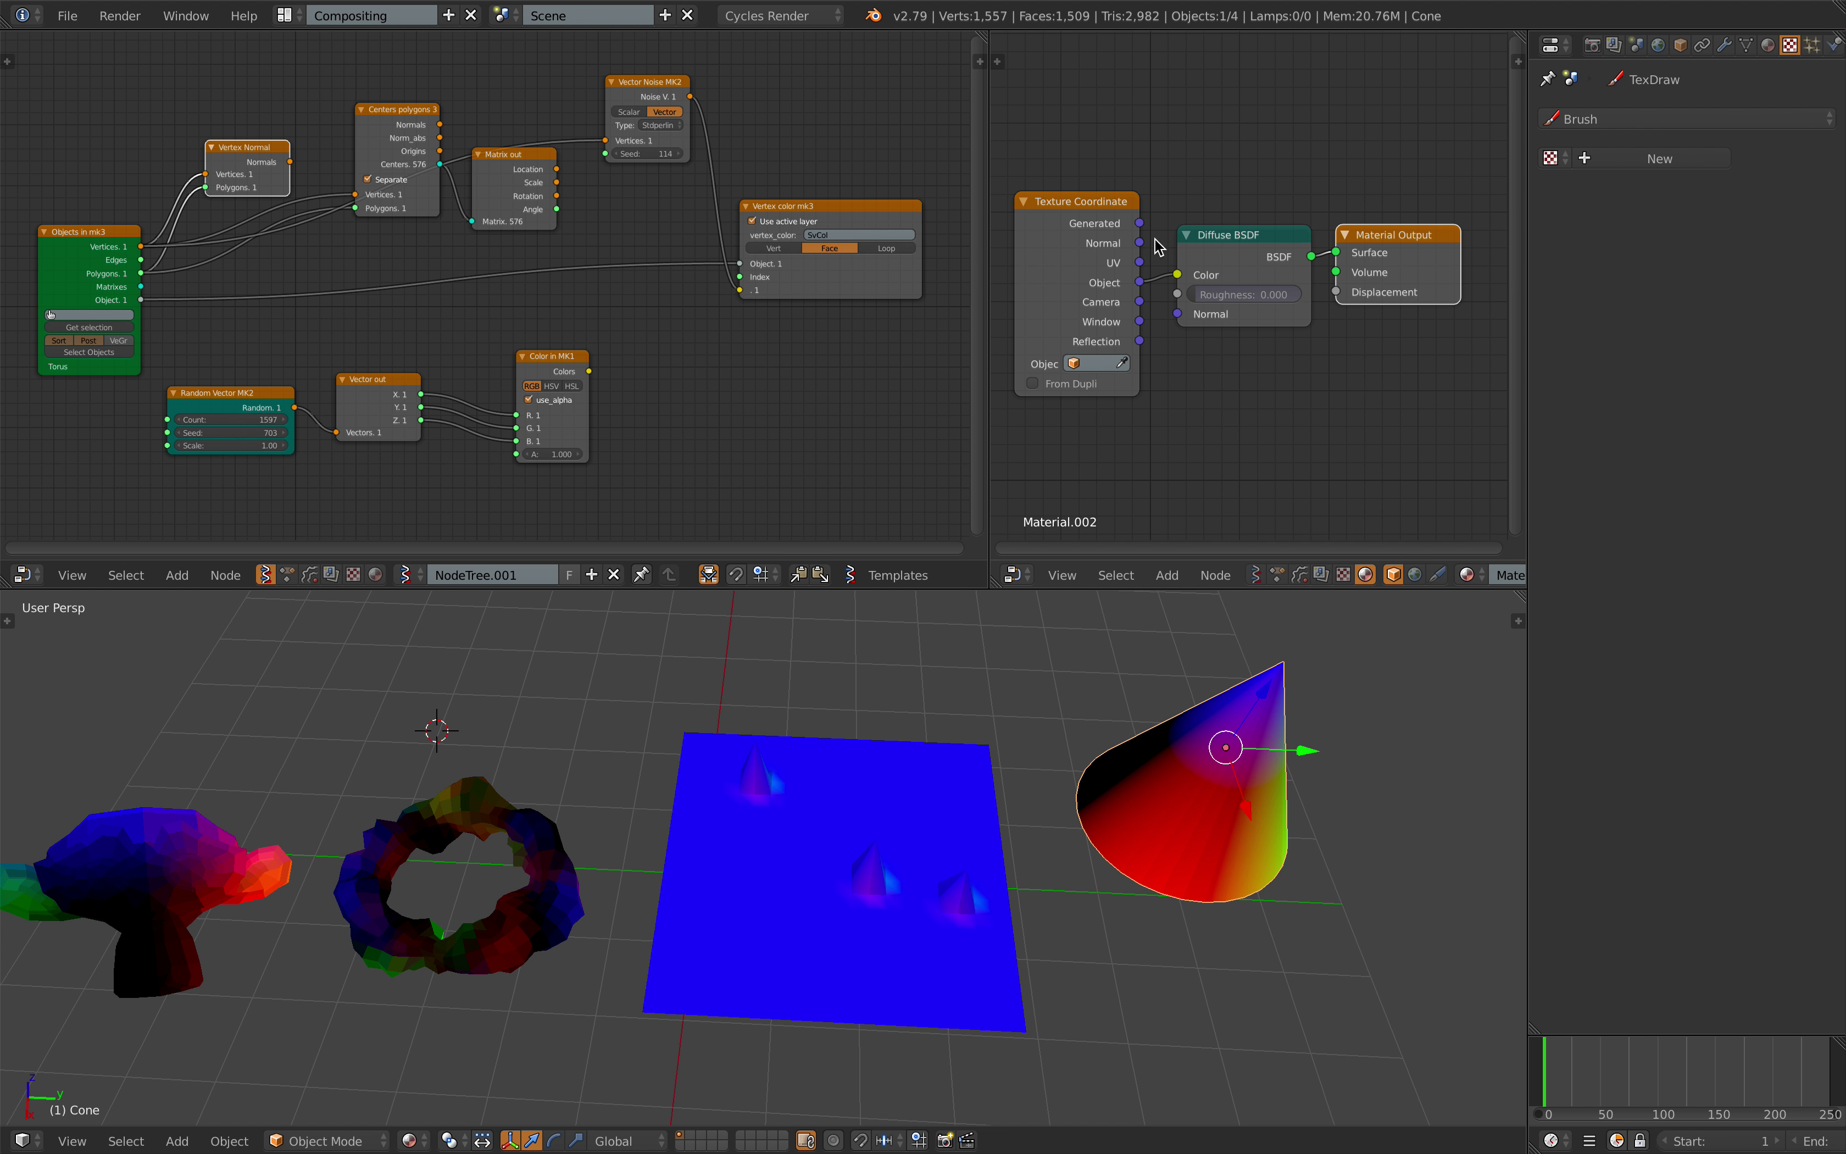
left_click_drag(1082, 216, 1080, 214)
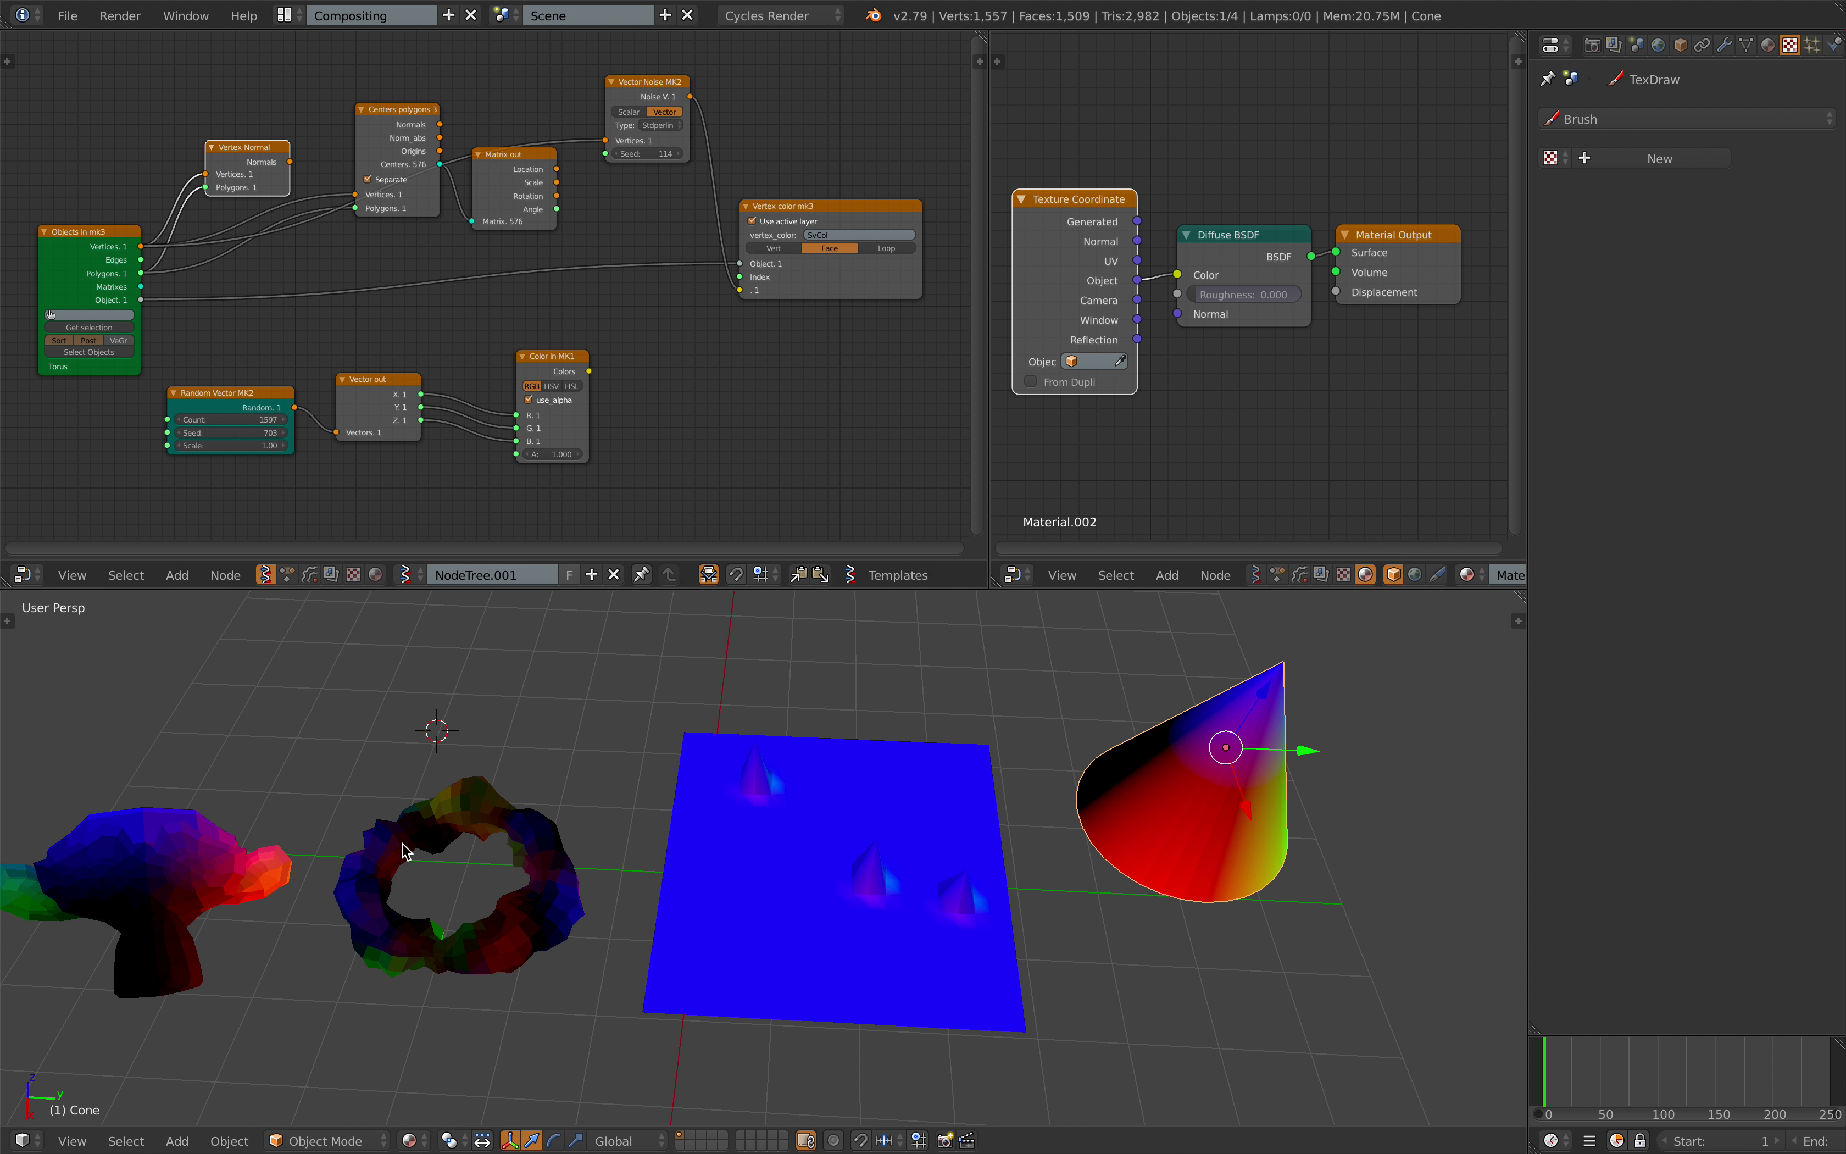
- Select the torus, Suzanne, the grid and the cone in turn to compare their material node setups
middle_click_drag(681, 627, 643, 649)
right_click(457, 800)
middle_click_drag(450, 295, 496, 299)
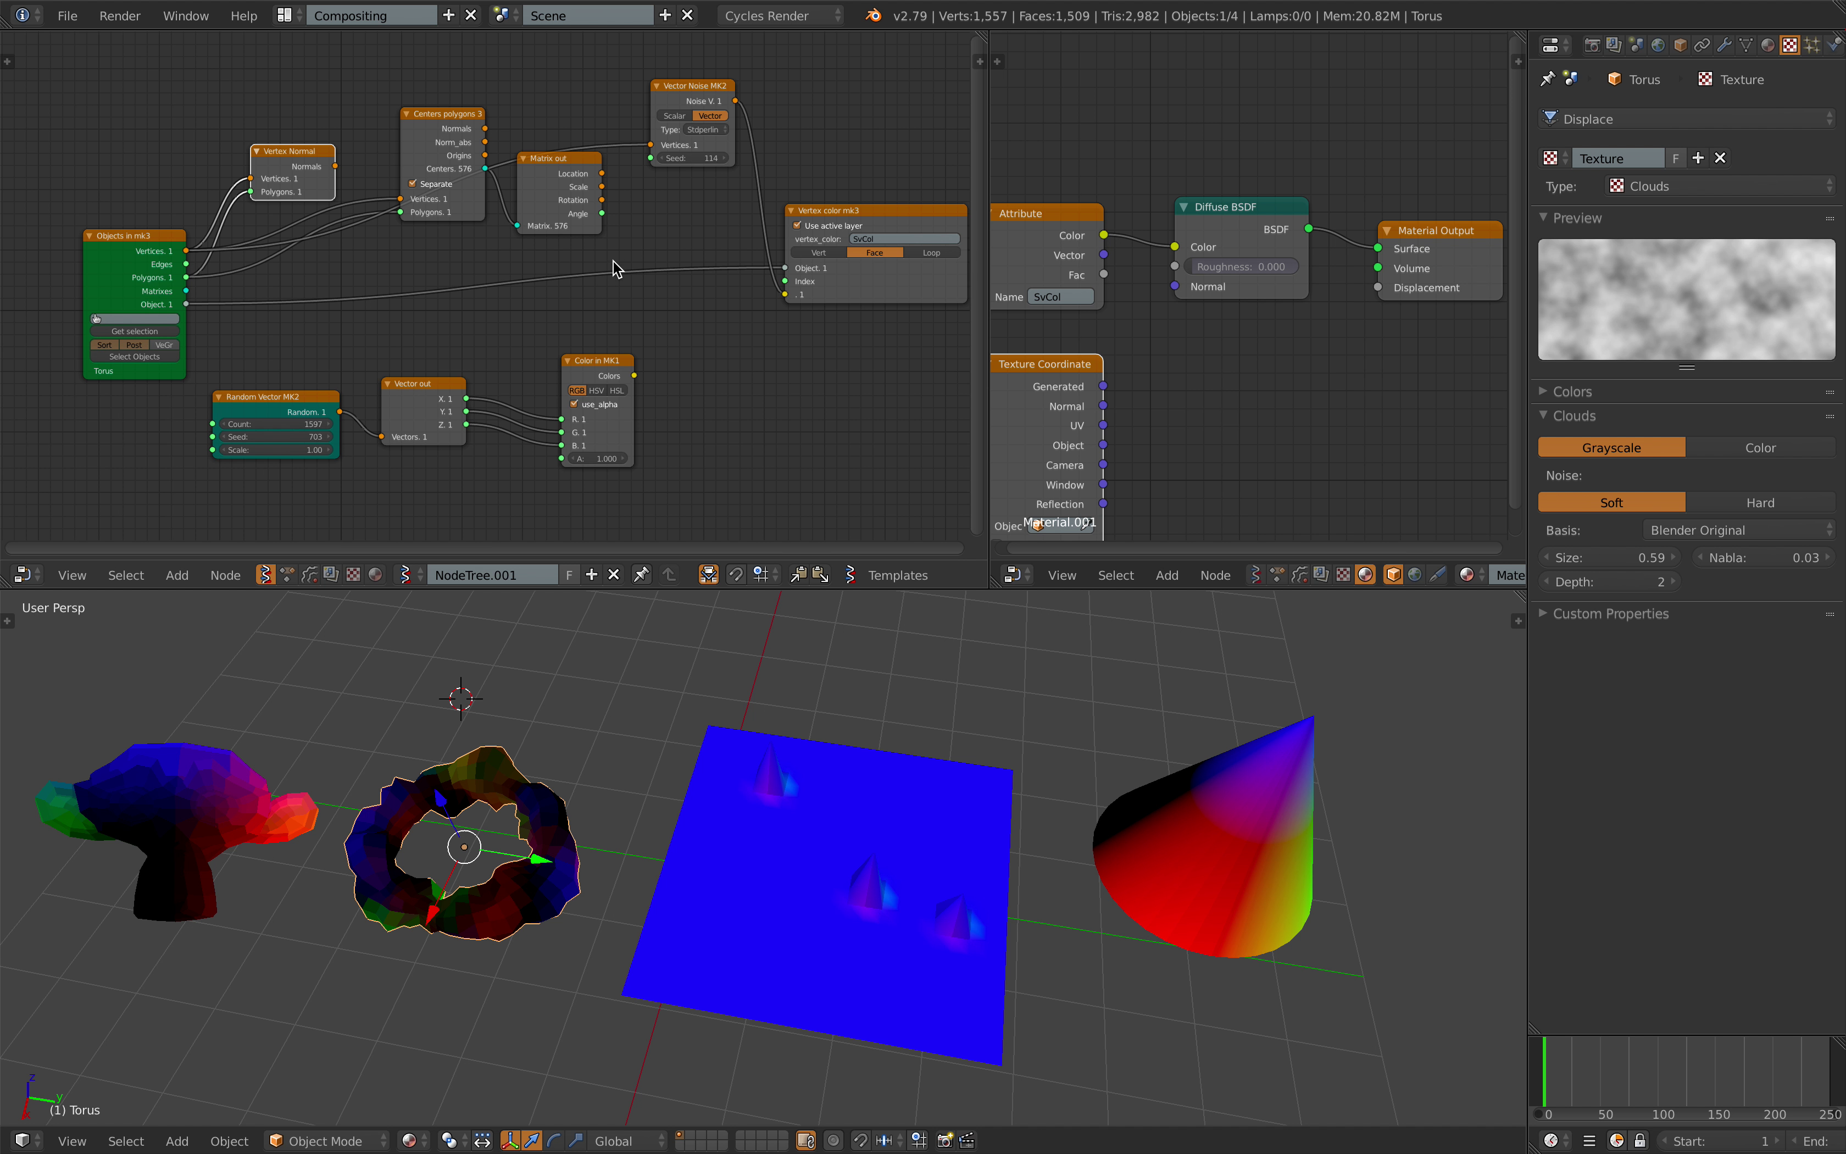
middle_click_drag(448, 814, 393, 797)
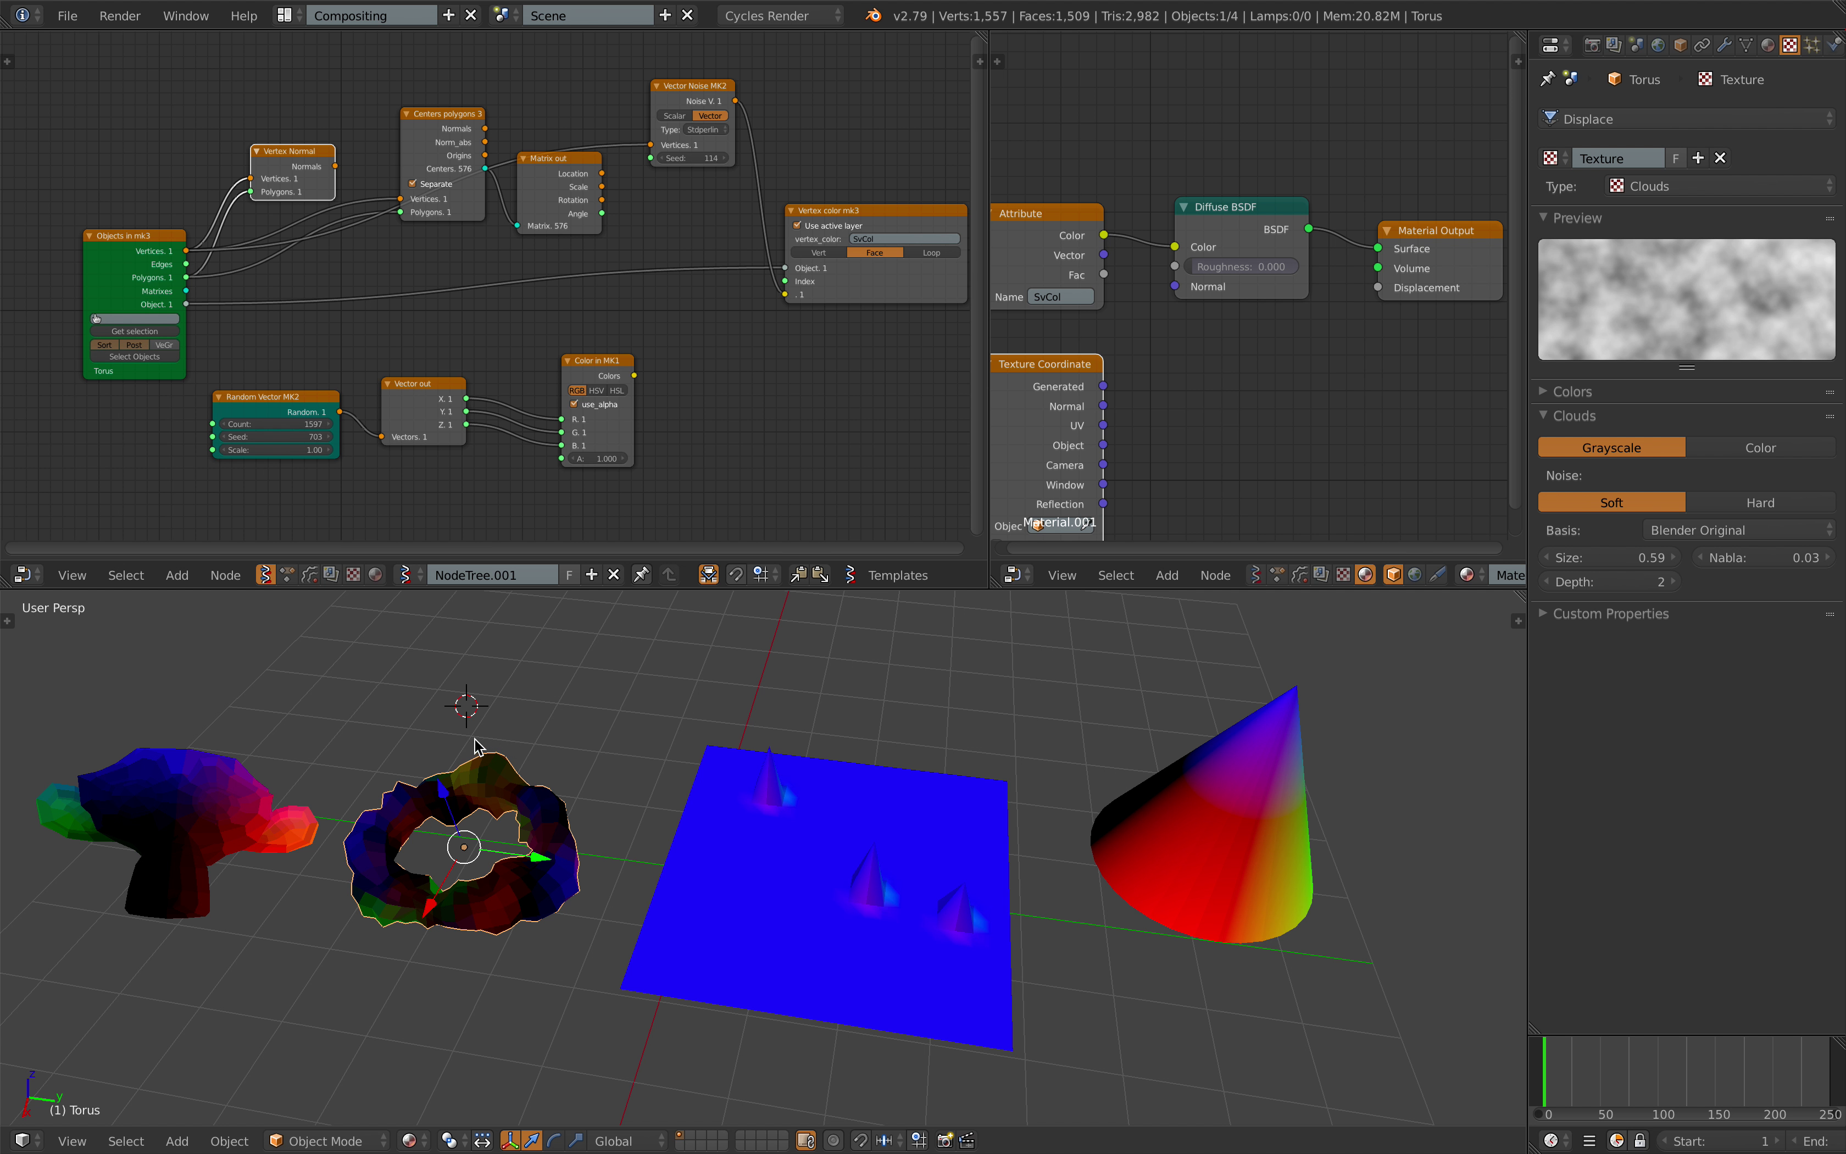
right_click(237, 814)
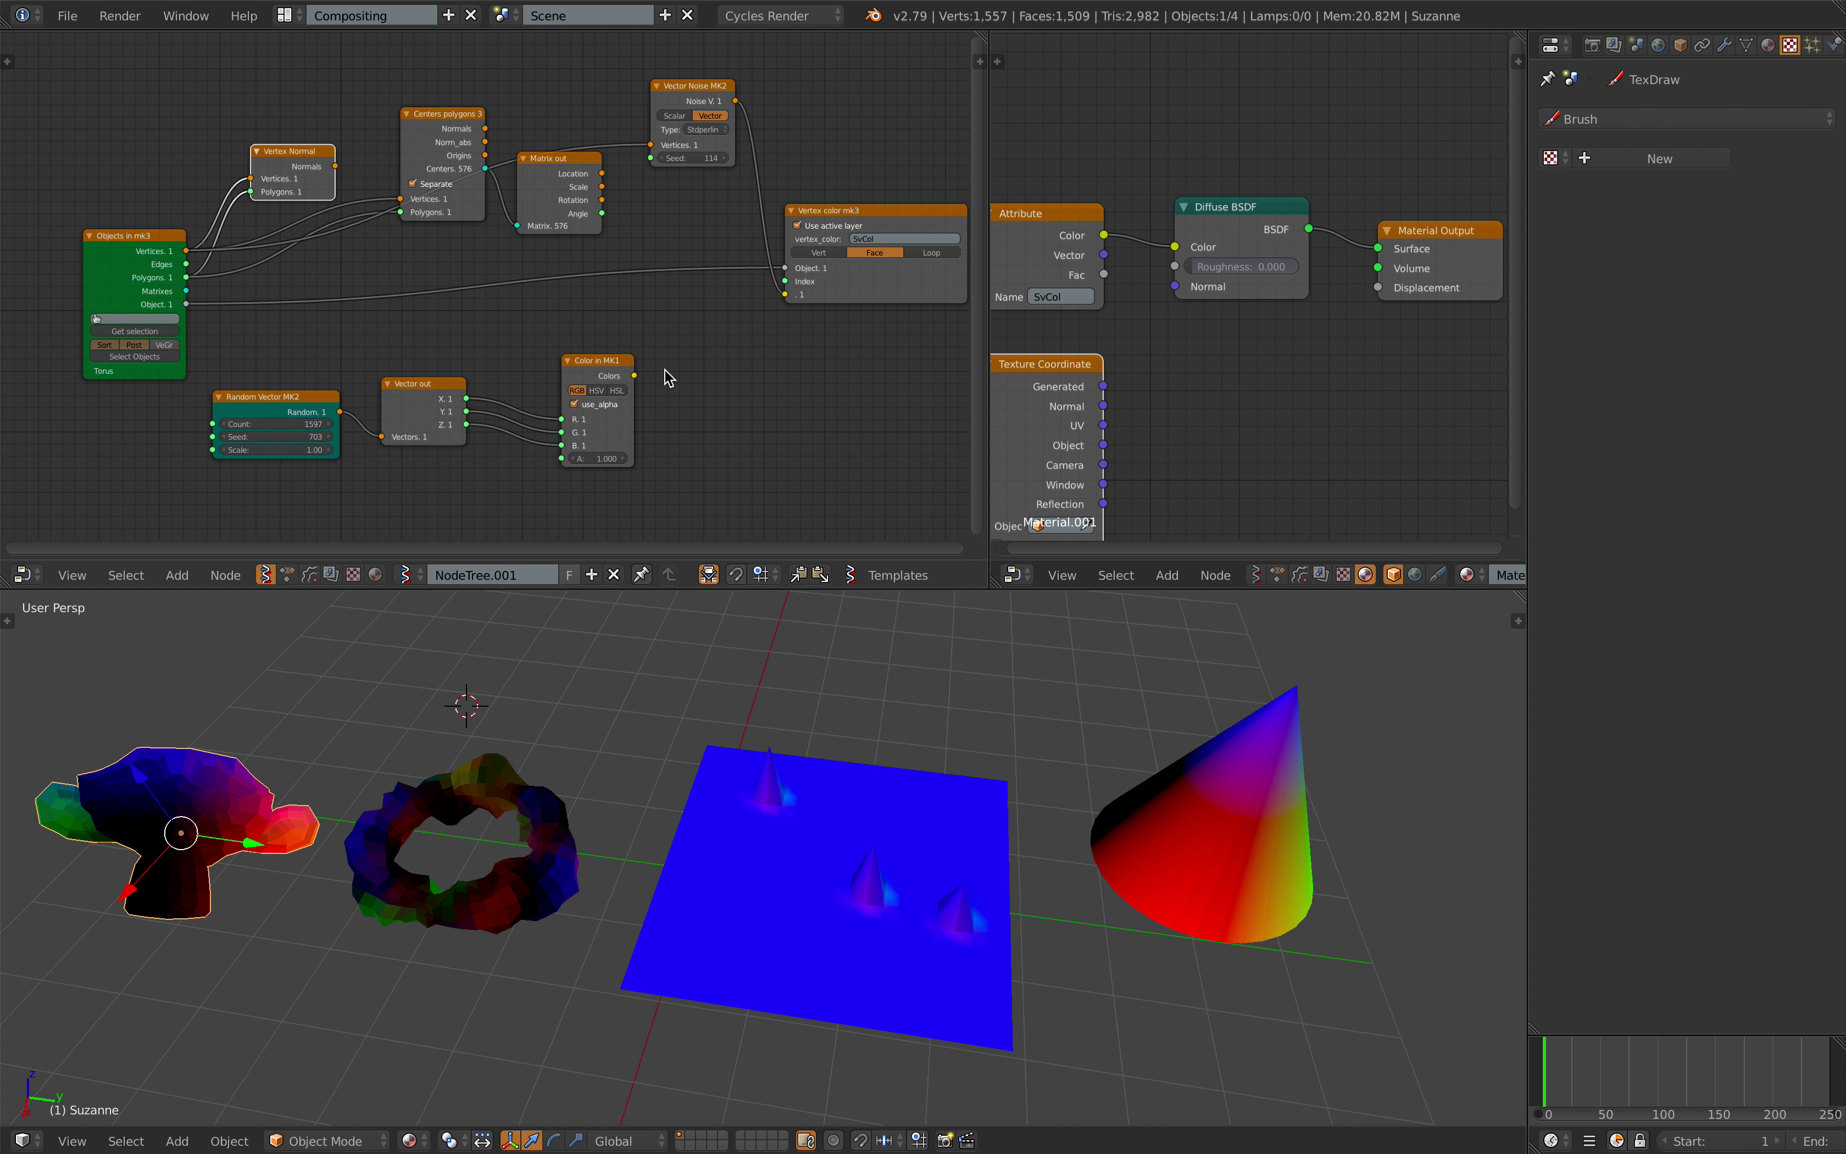
right_click(829, 816)
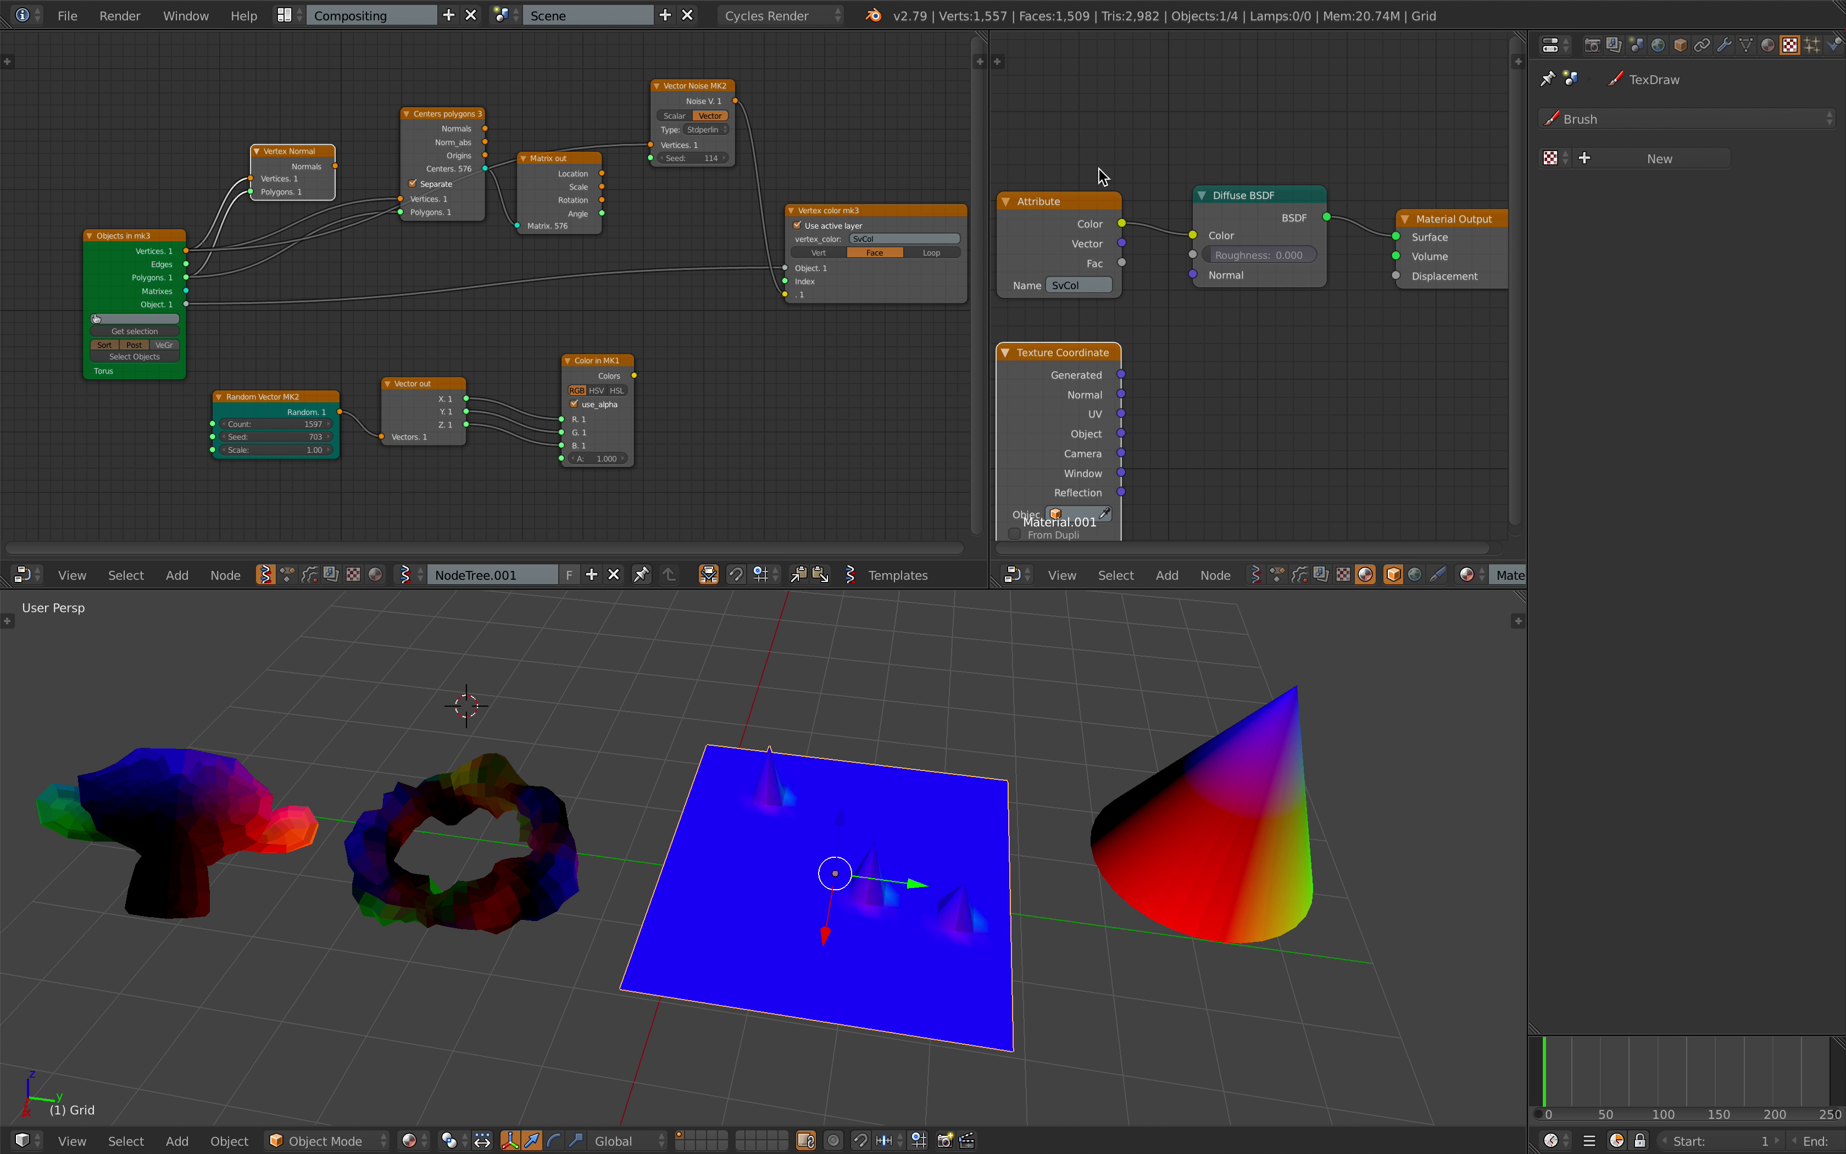
right_click(1223, 790)
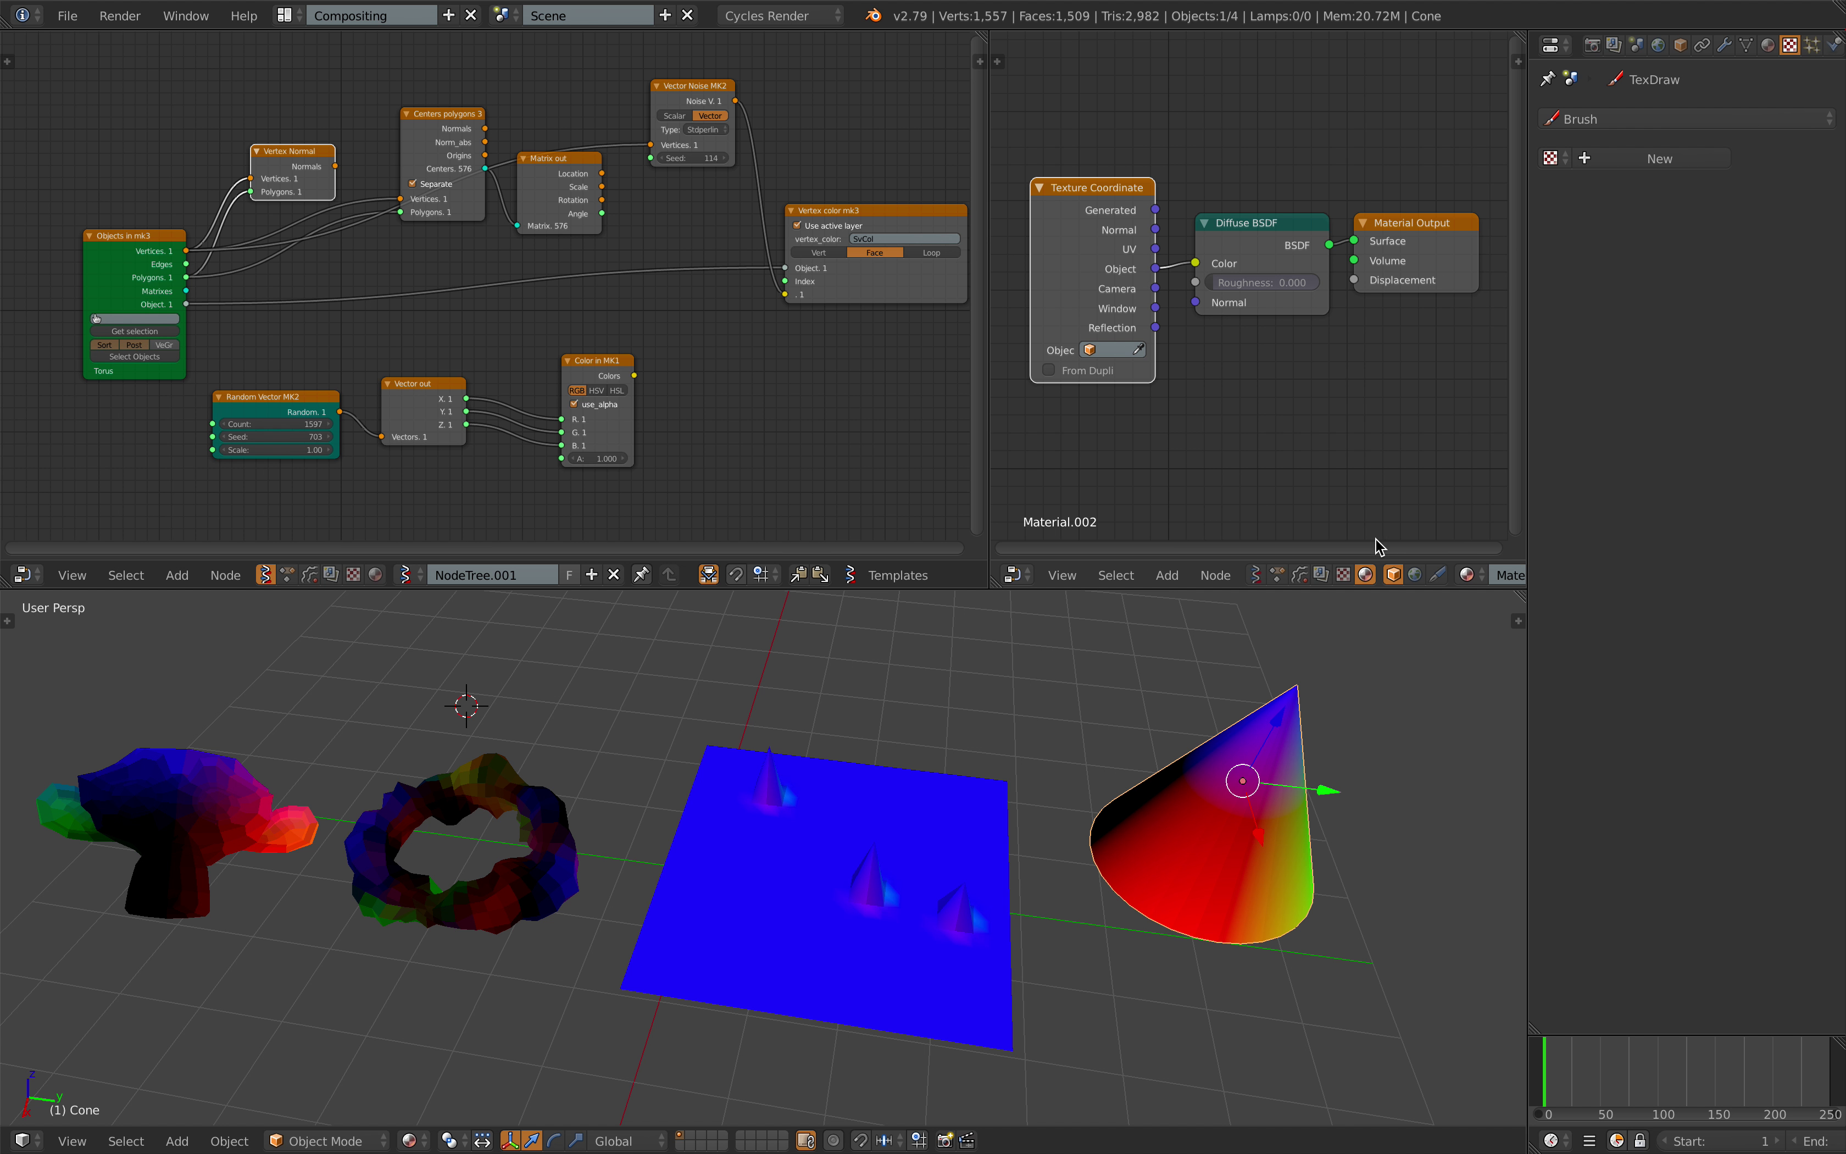
- Give the Sverchok tree NodeTree.001 a fake user
middle_click_drag(1257, 757, 1252, 756)
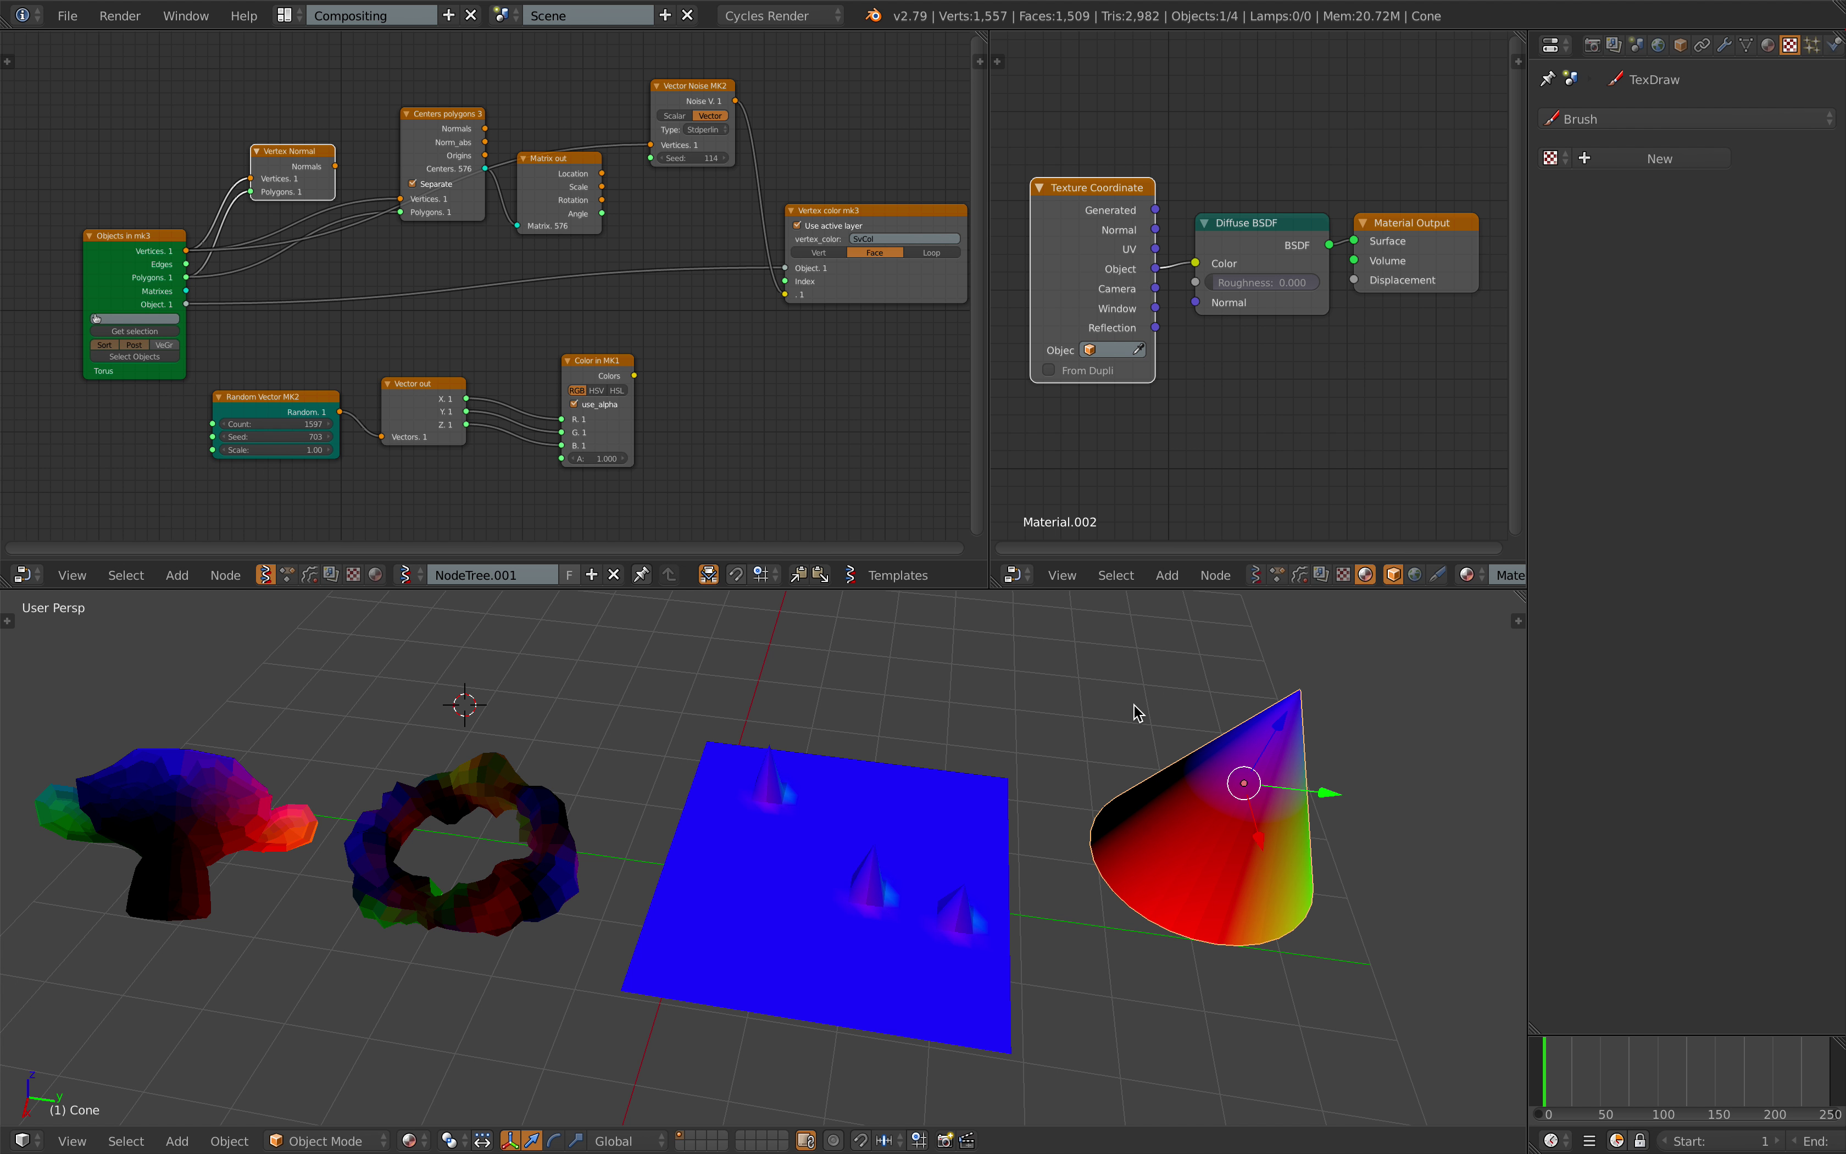
left_click(569, 575)
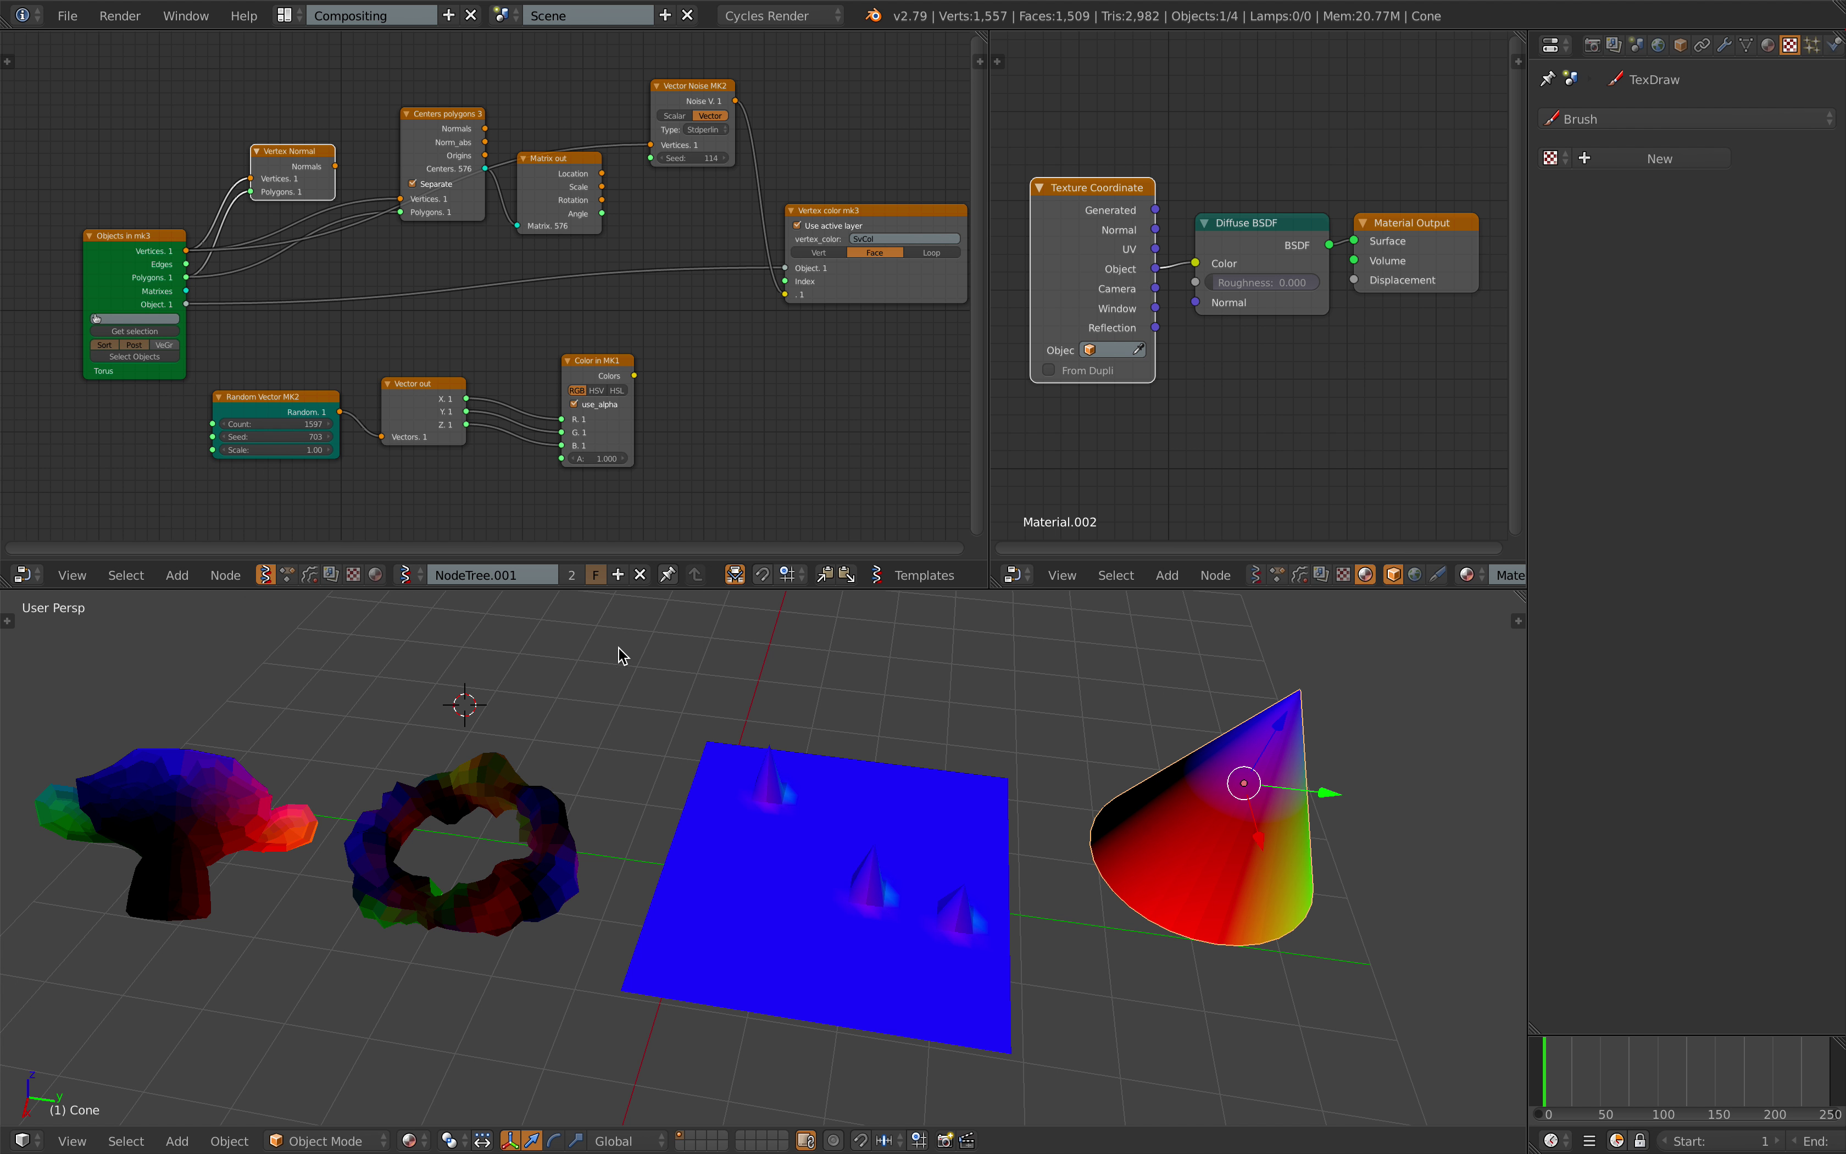
middle_click_drag(622, 655, 632, 660)
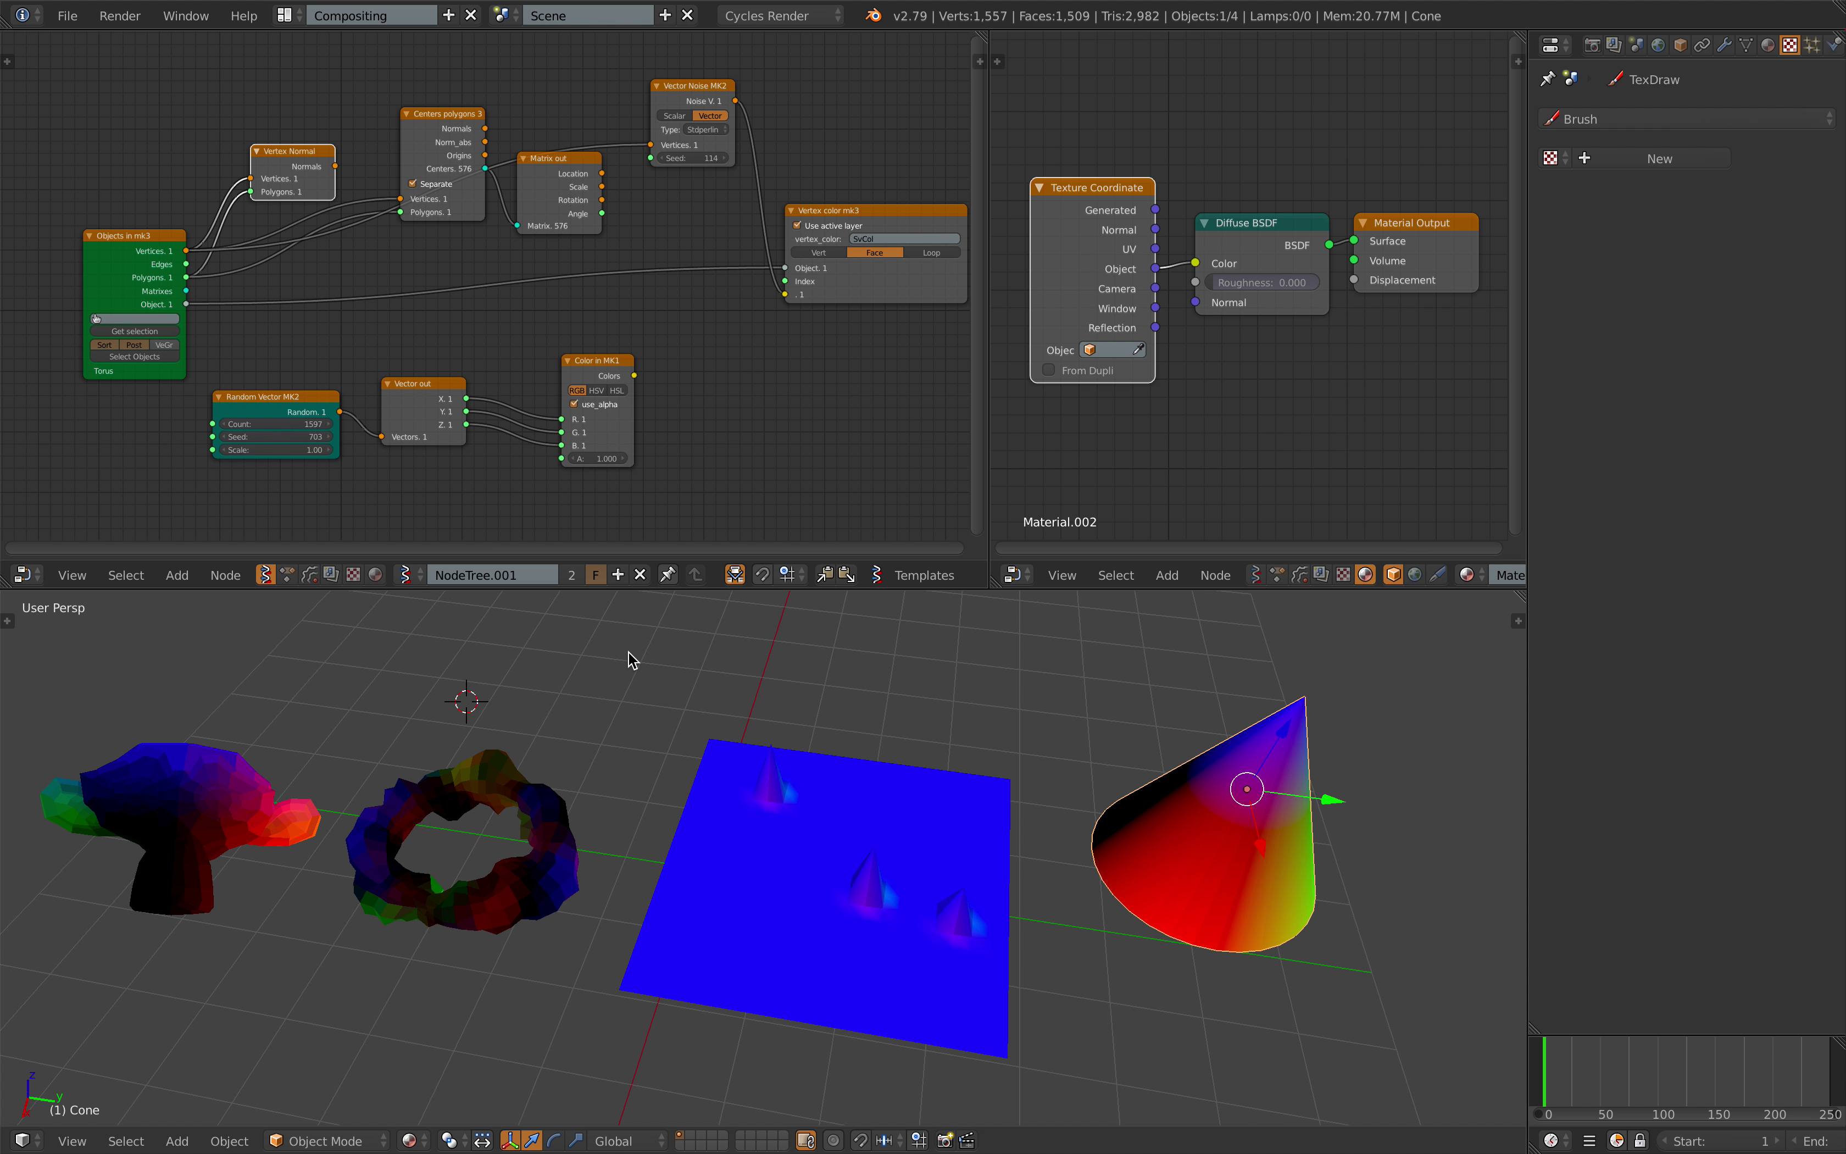
- Set the Vector Noise MK2 node's noise type to Voronoi_F1
middle_click_drag(163, 260, 321, 269)
scroll(320, 269, "up", 1)
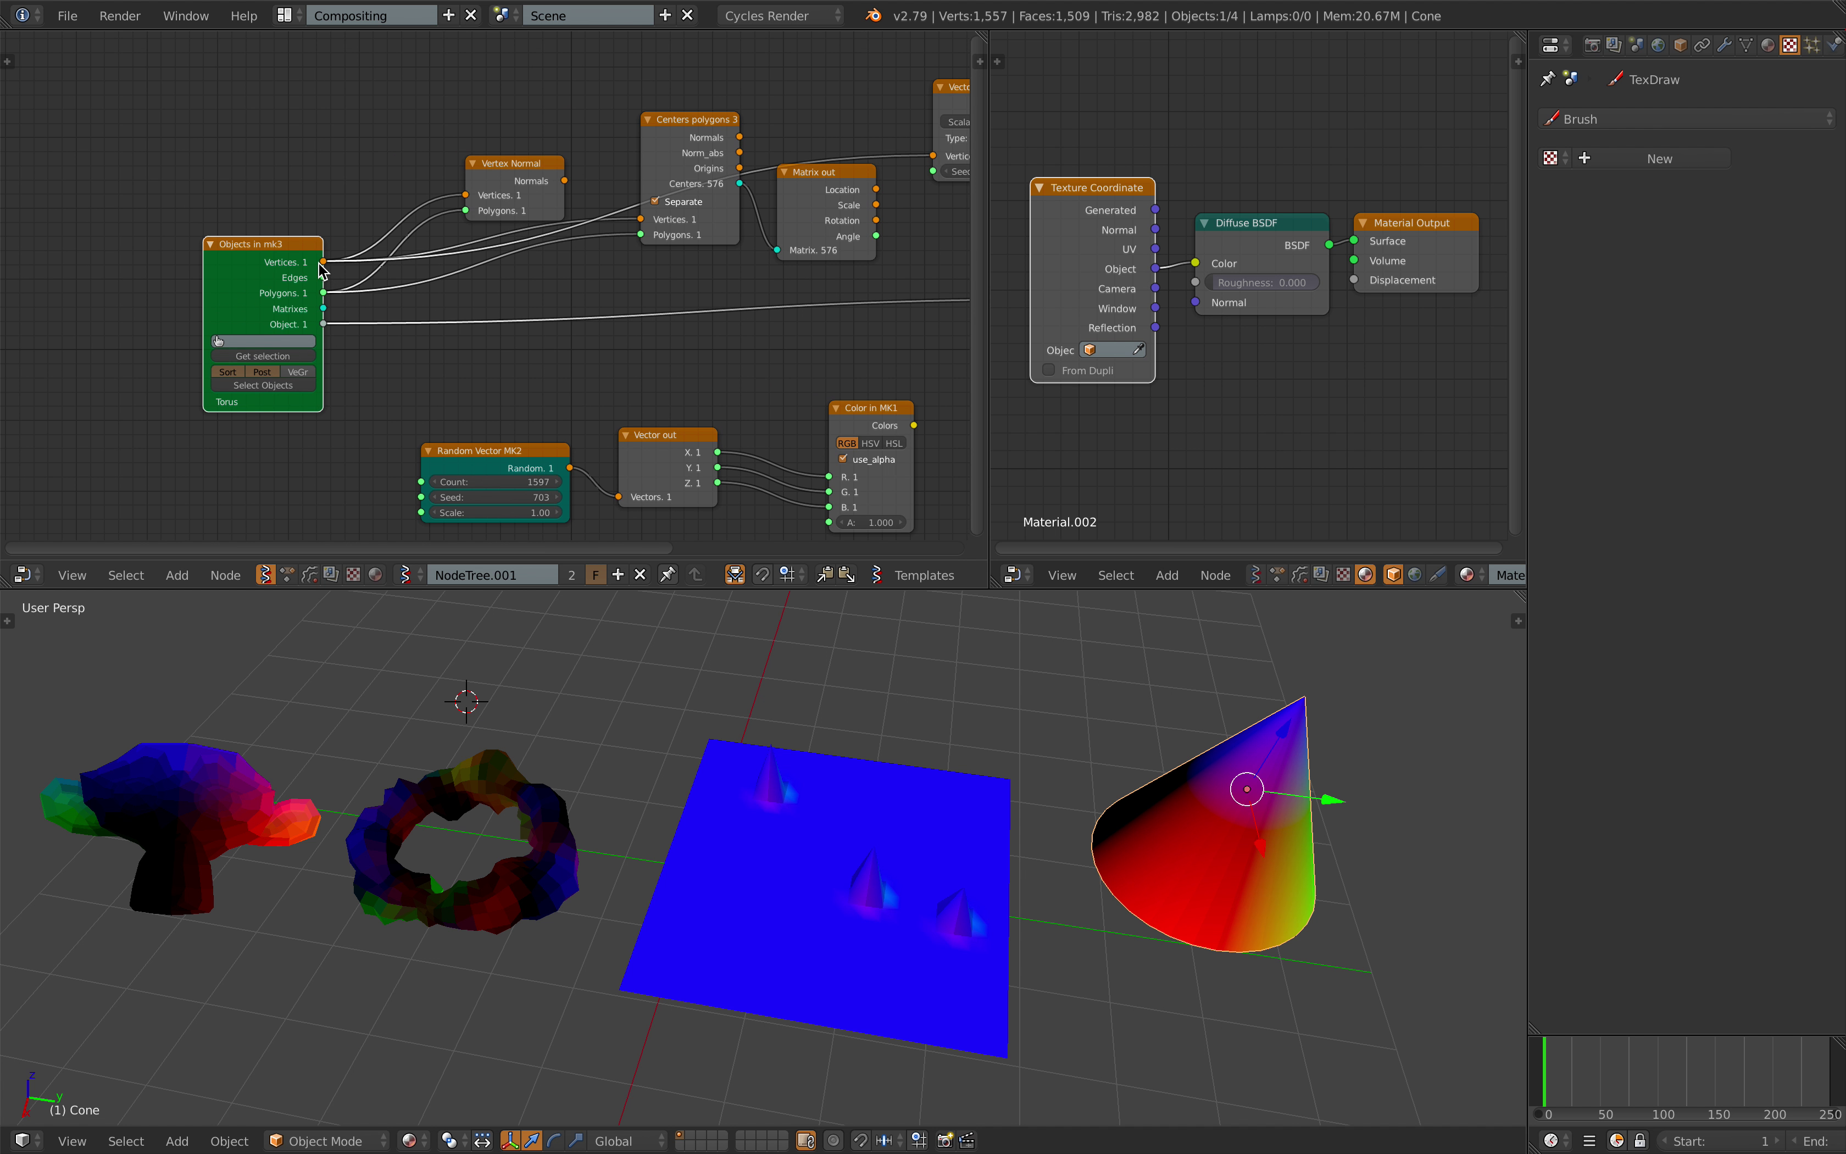
middle_click_drag(554, 357, 478, 347)
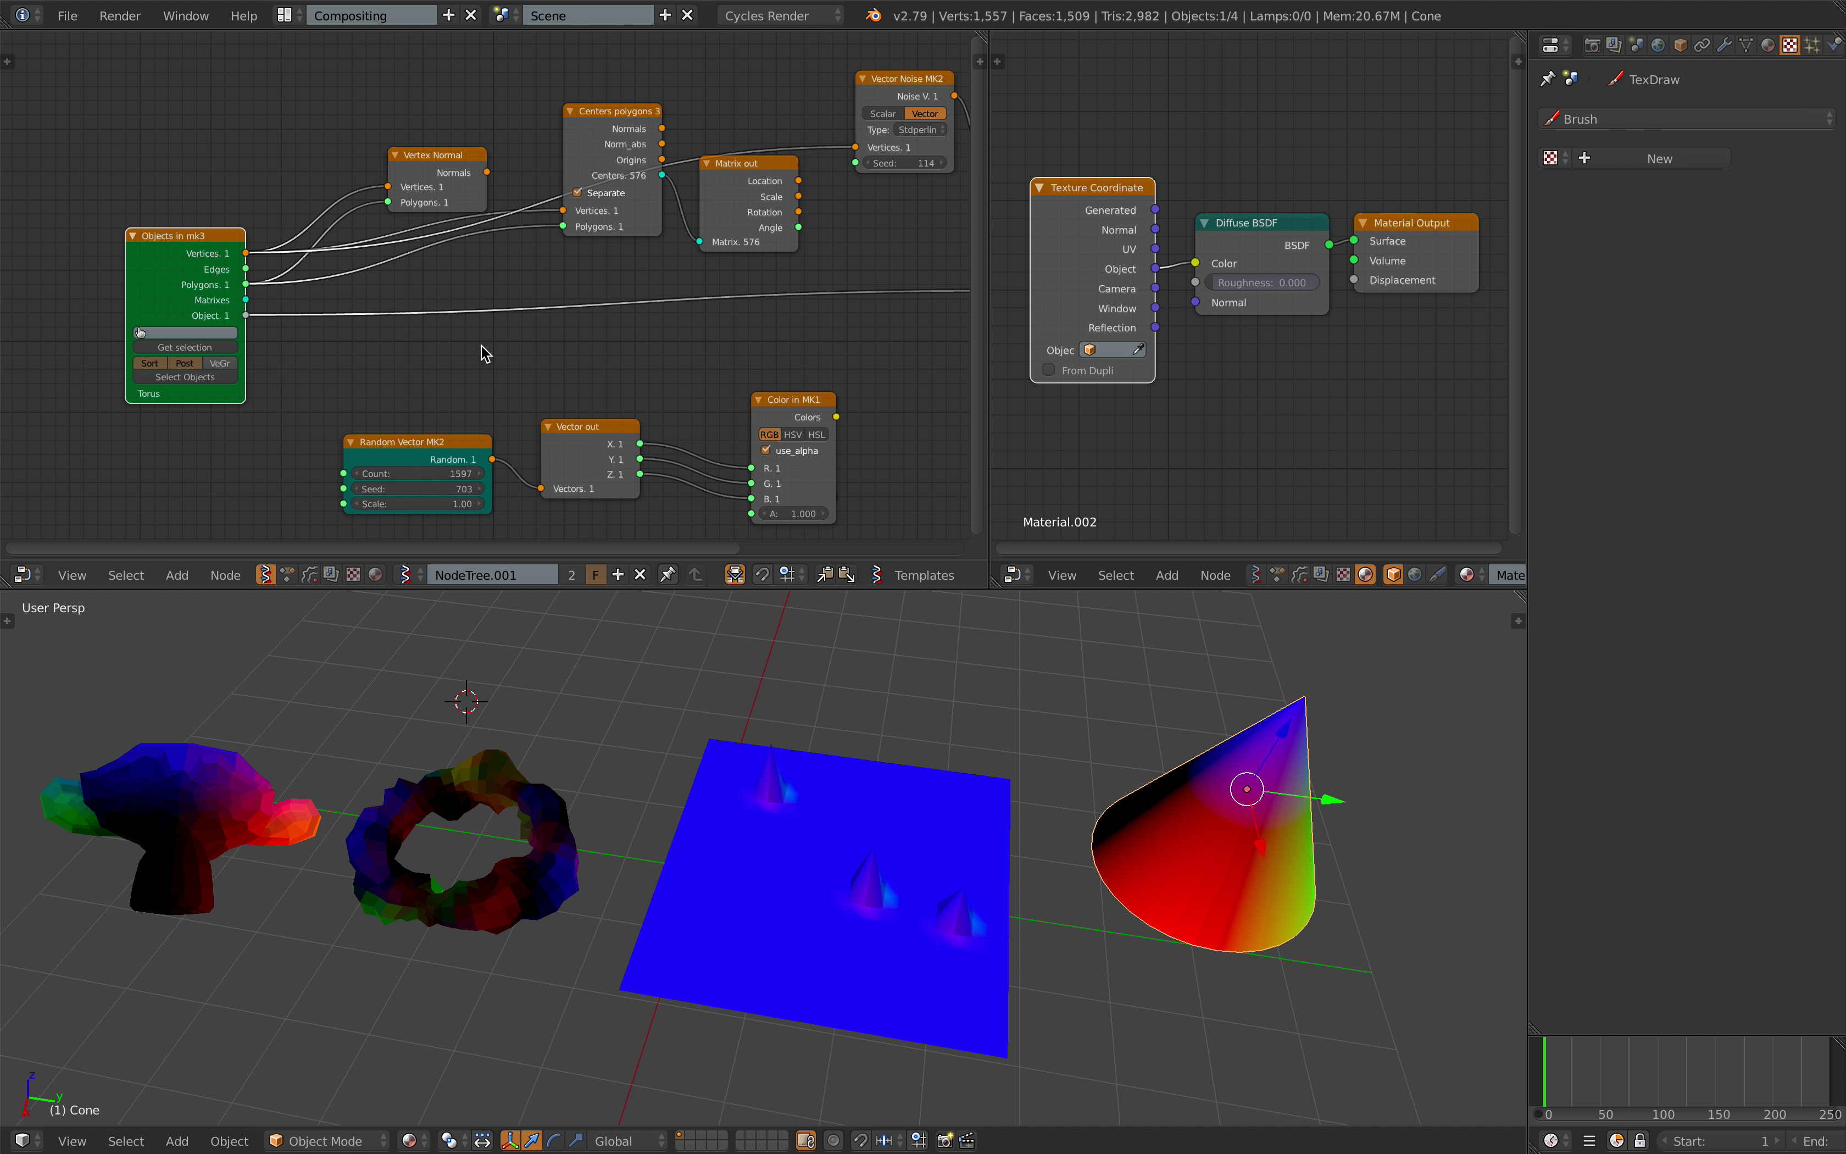
scroll(477, 347, "down", 1)
middle_click_drag(617, 352, 426, 352)
left_click(695, 141)
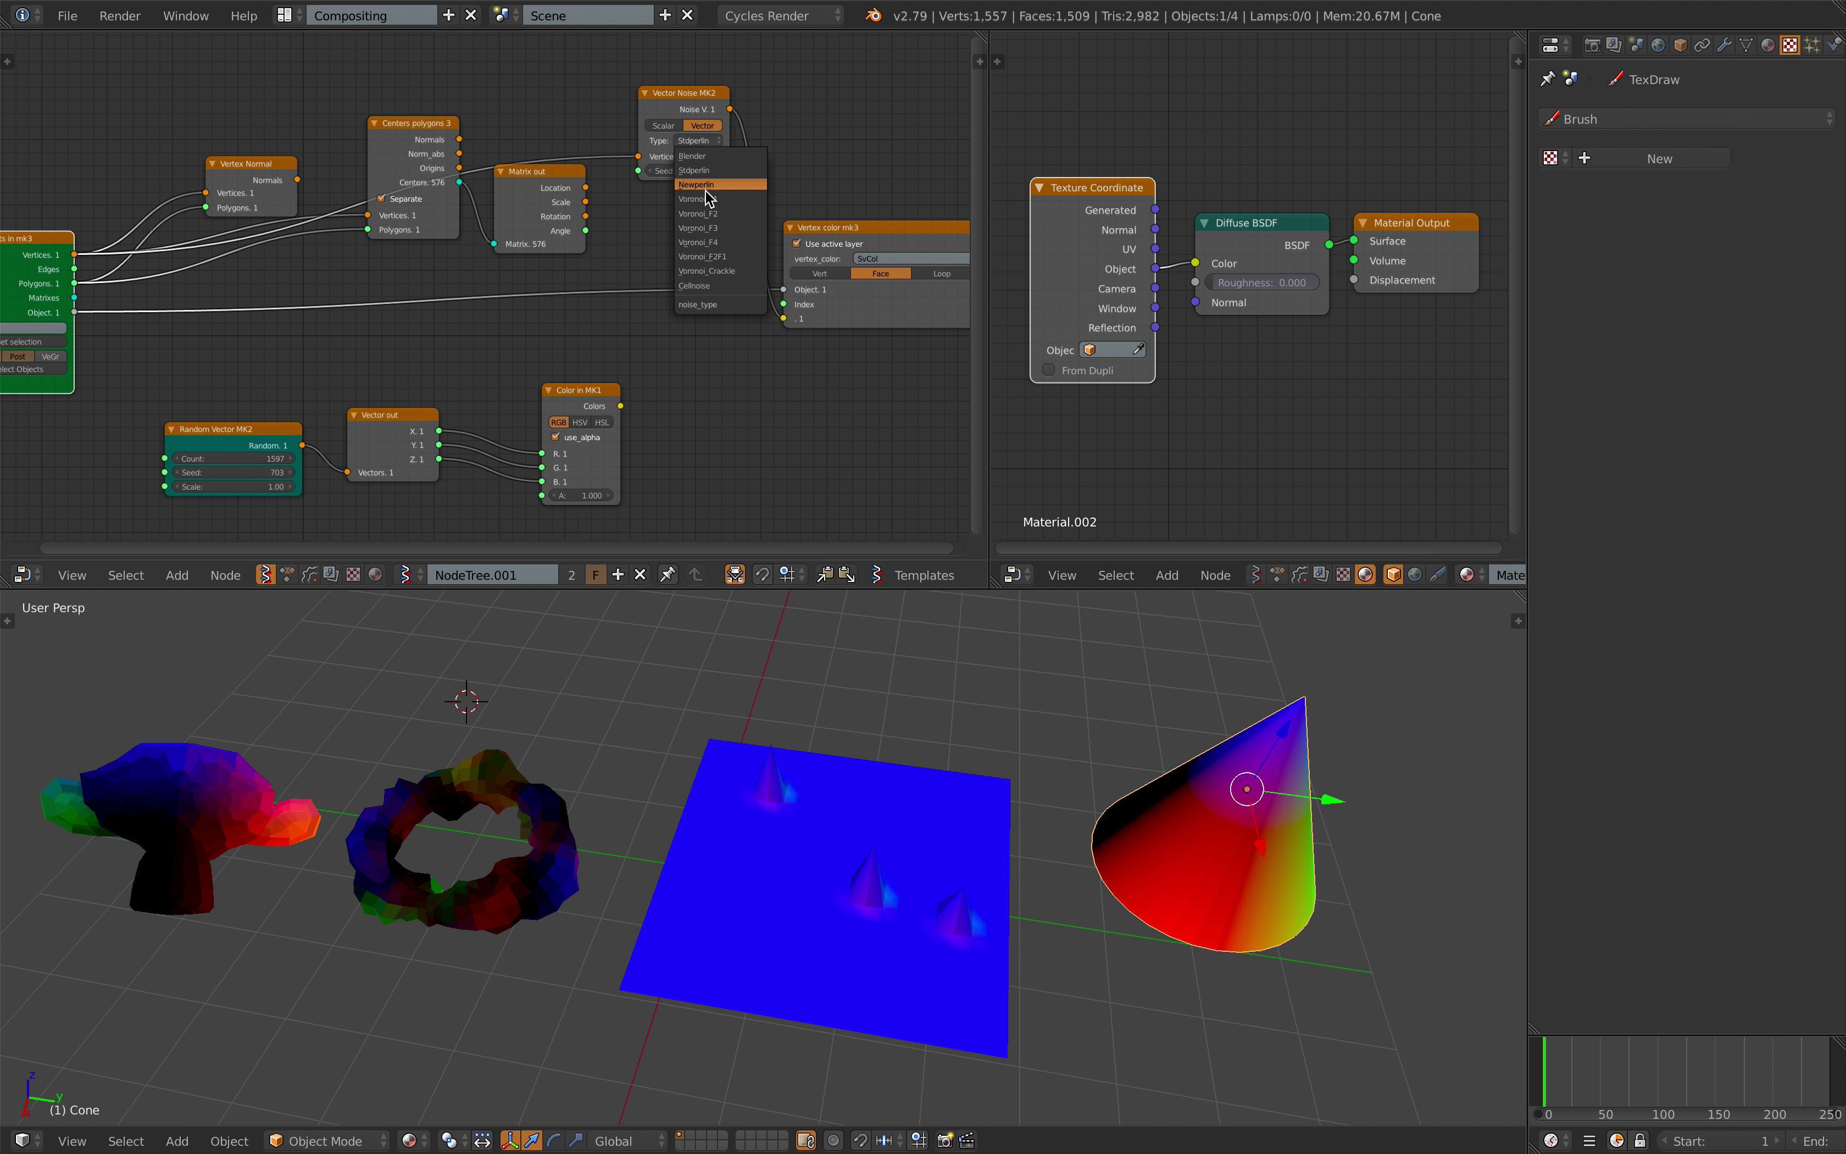
left_click(708, 200)
middle_click_drag(647, 196, 617, 204)
scroll(638, 191, "up", 1)
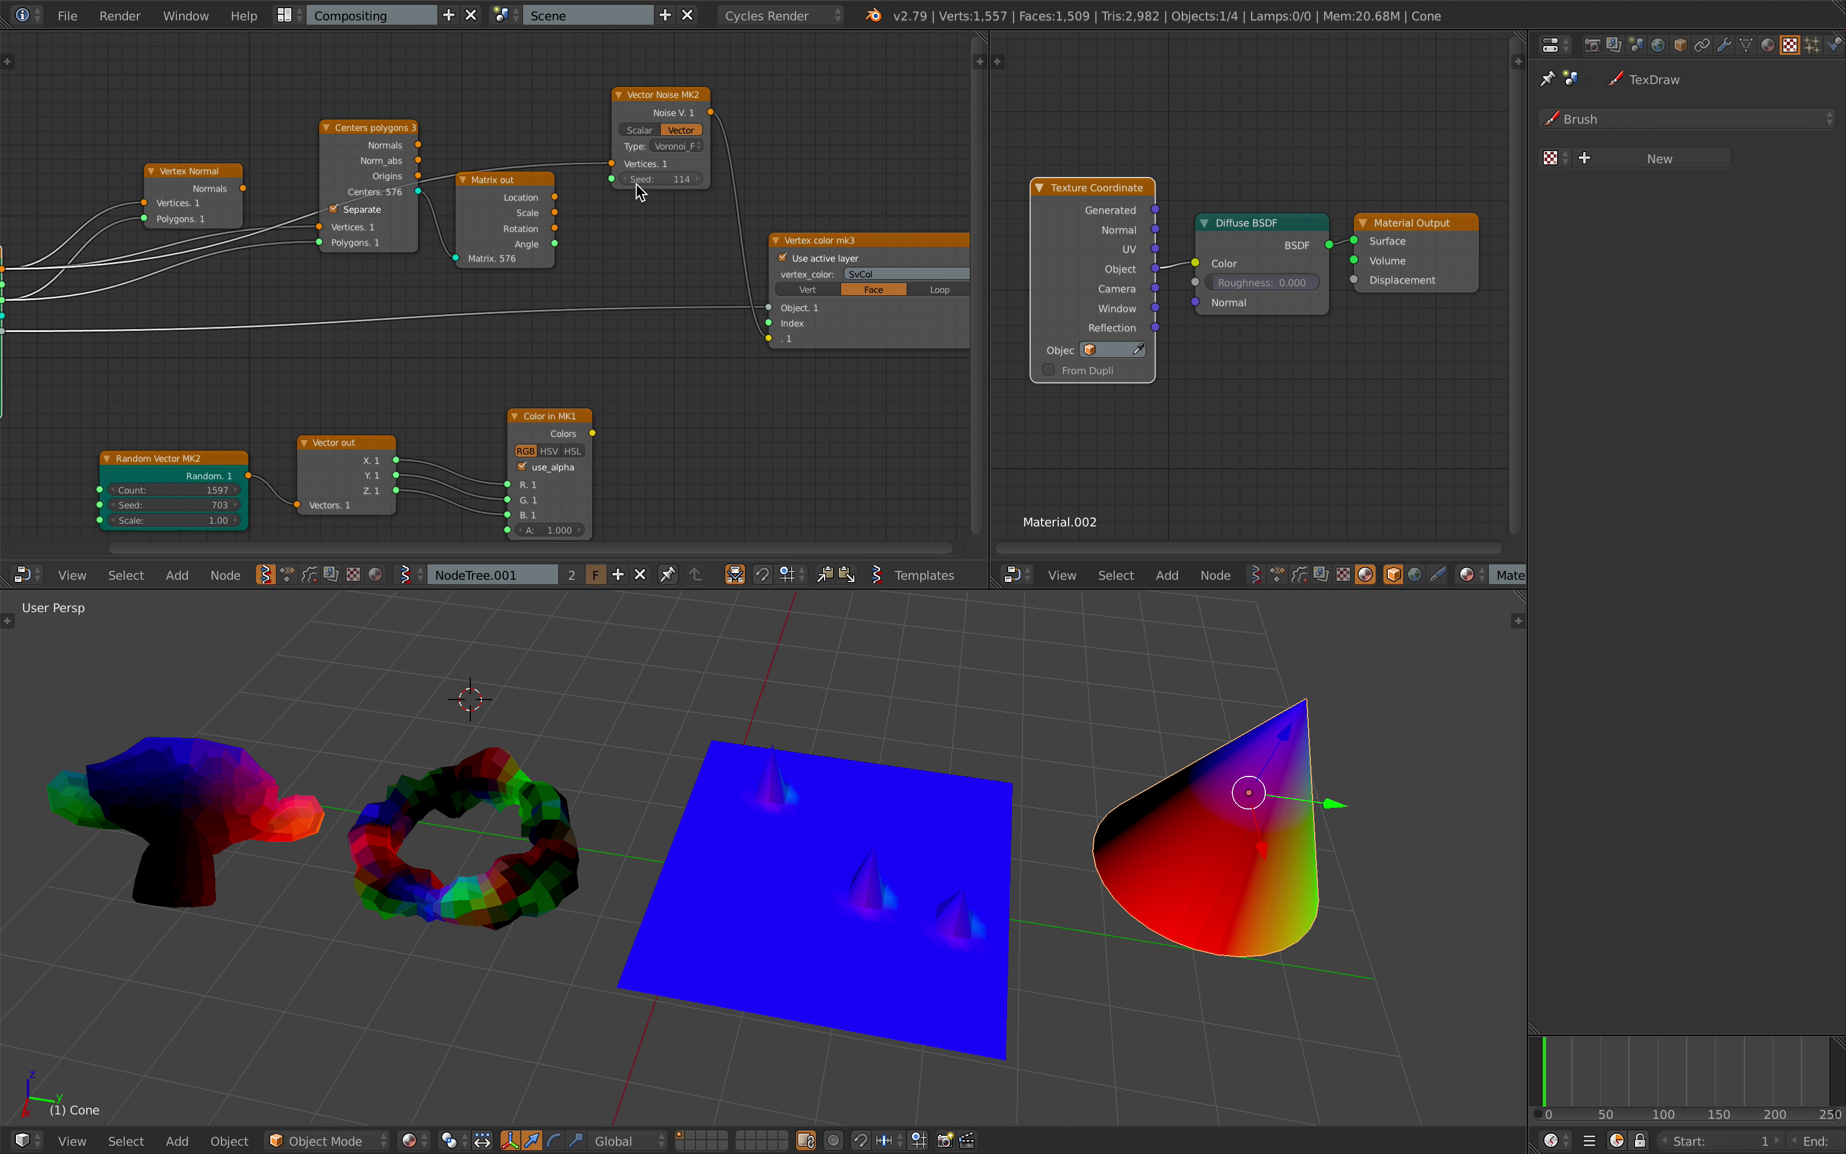
- Save the file over the existing one and recentre the coloured meshes in the 3D view
scroll(638, 274, "down", 2)
middle_click_drag(640, 279, 657, 263)
key("ctrl+s")
left_click(660, 264)
middle_click_drag(853, 793, 912, 779, "shift")
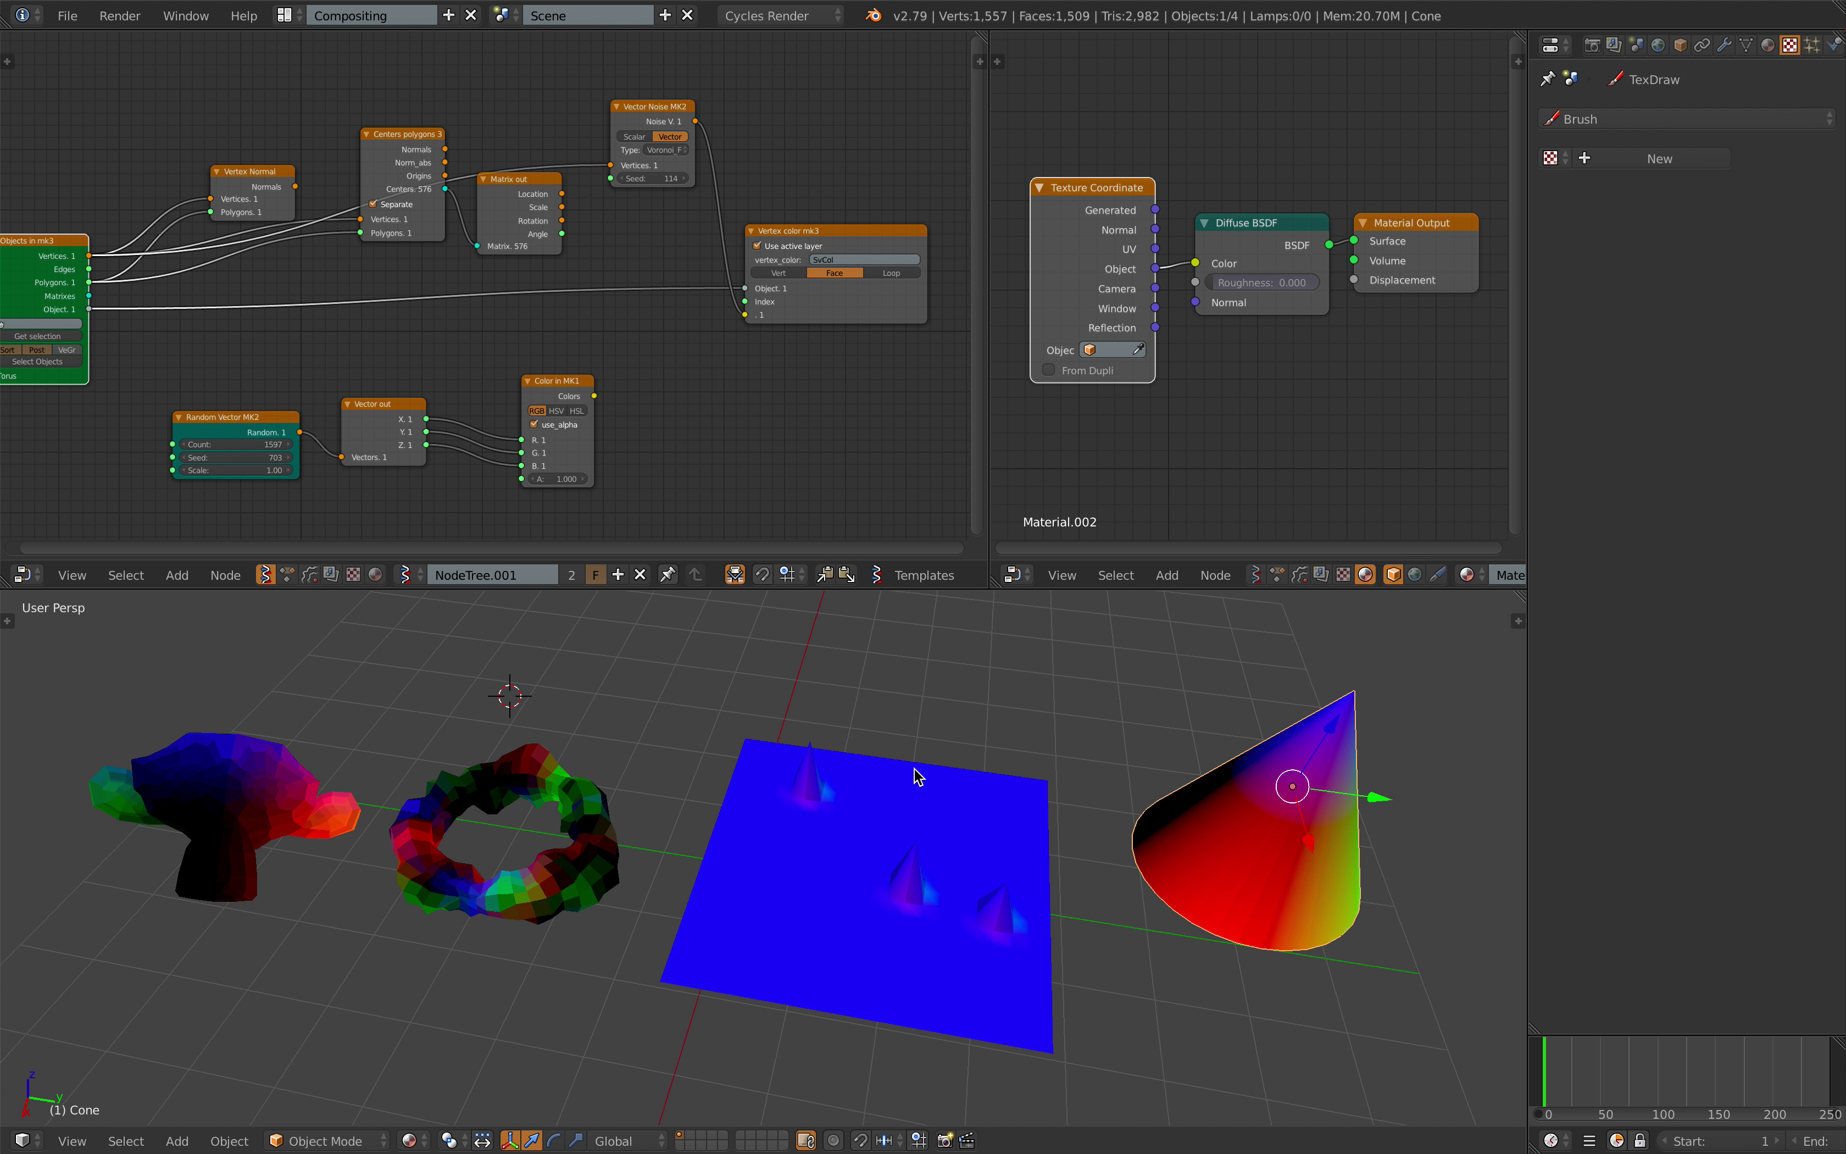